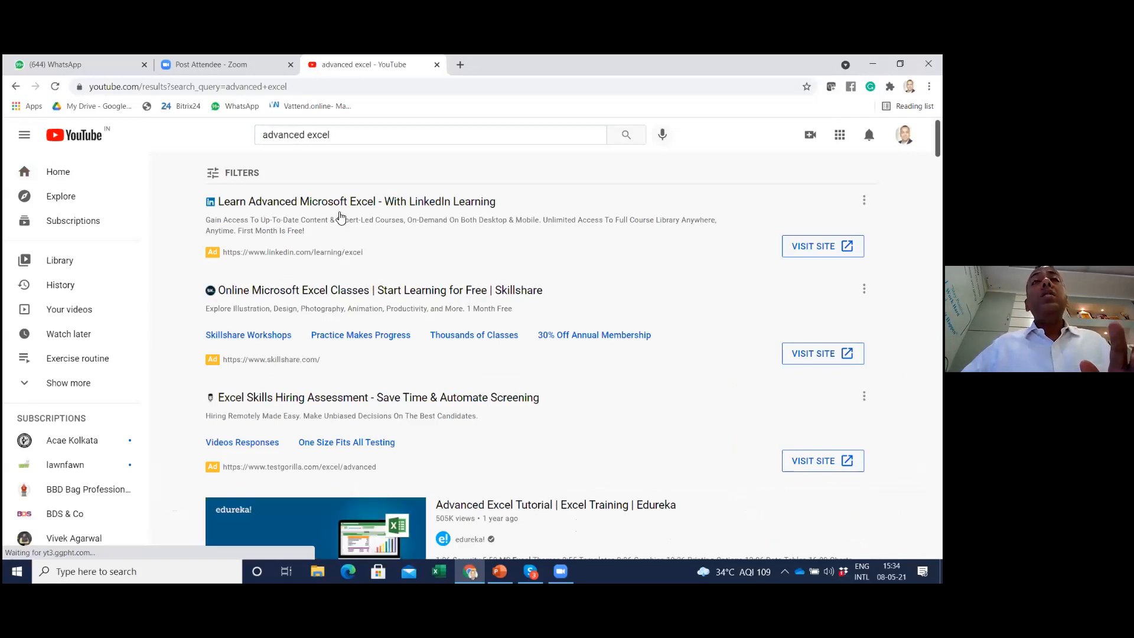
# Look through the YouTube search results for advanced excel
pyautogui.scroll(-5, 532, 305)
pyautogui.scroll(-14, 532, 305)
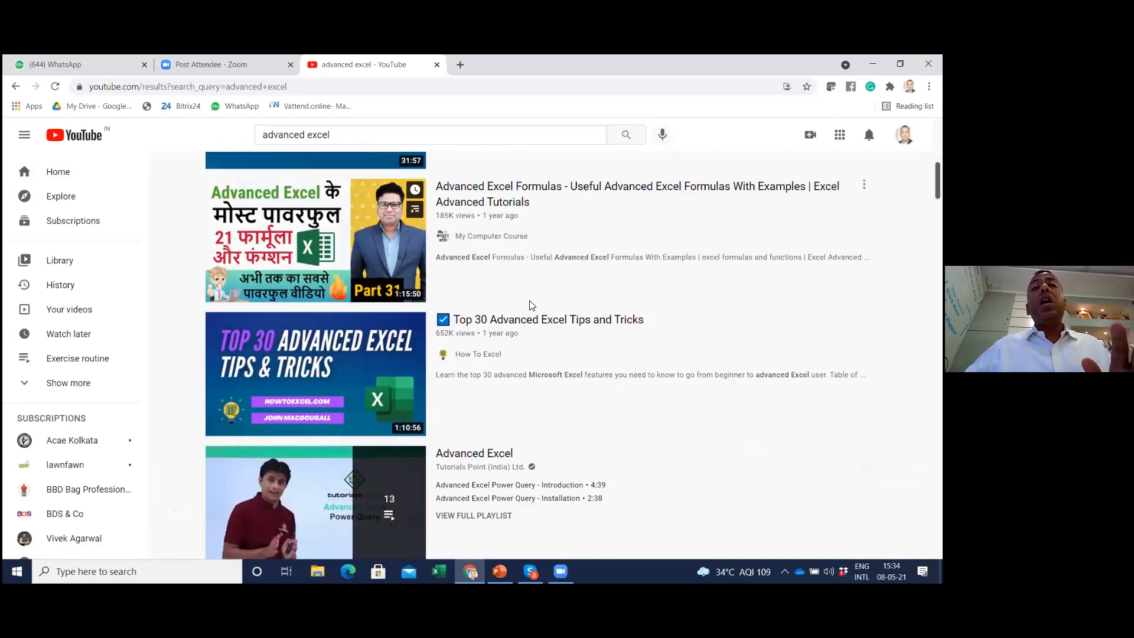
pyautogui.scroll(-18, 529, 304)
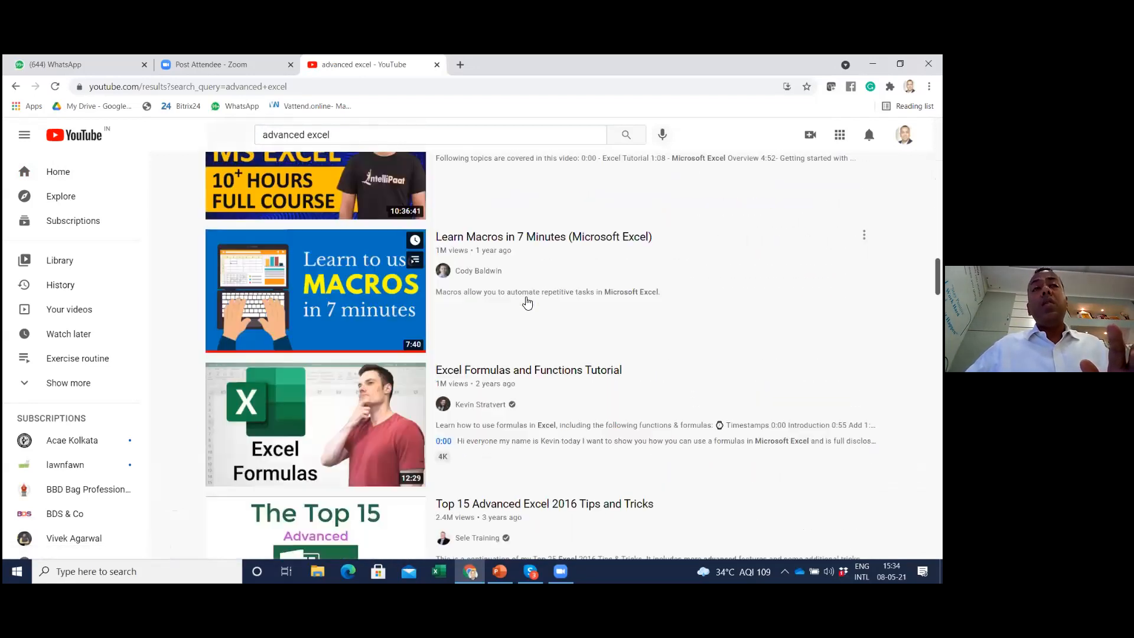
pyautogui.scroll(-8, 524, 299)
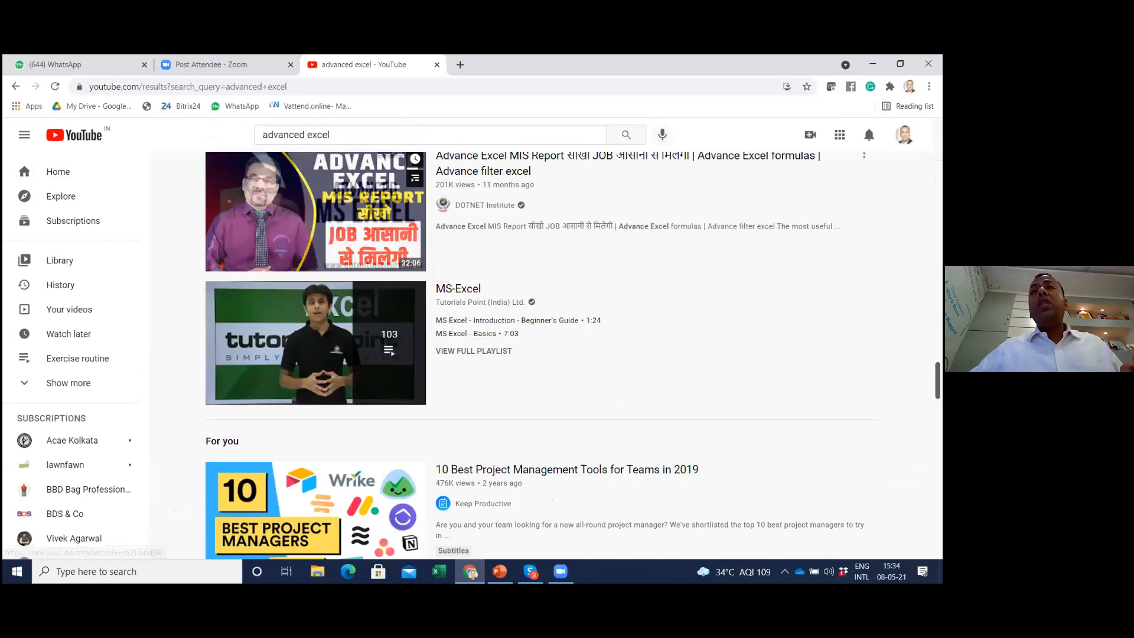
pyautogui.click(839, 135)
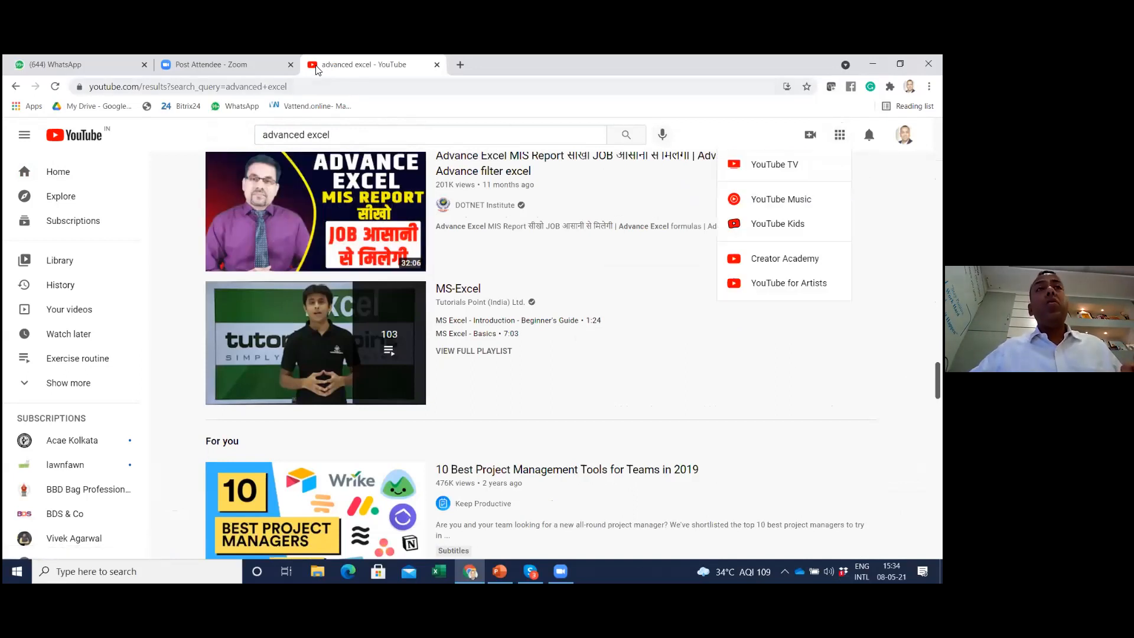
# Load the google.com homepage in place of the YouTube search results
pyautogui.click(306, 86)
pyautogui.write('goo')
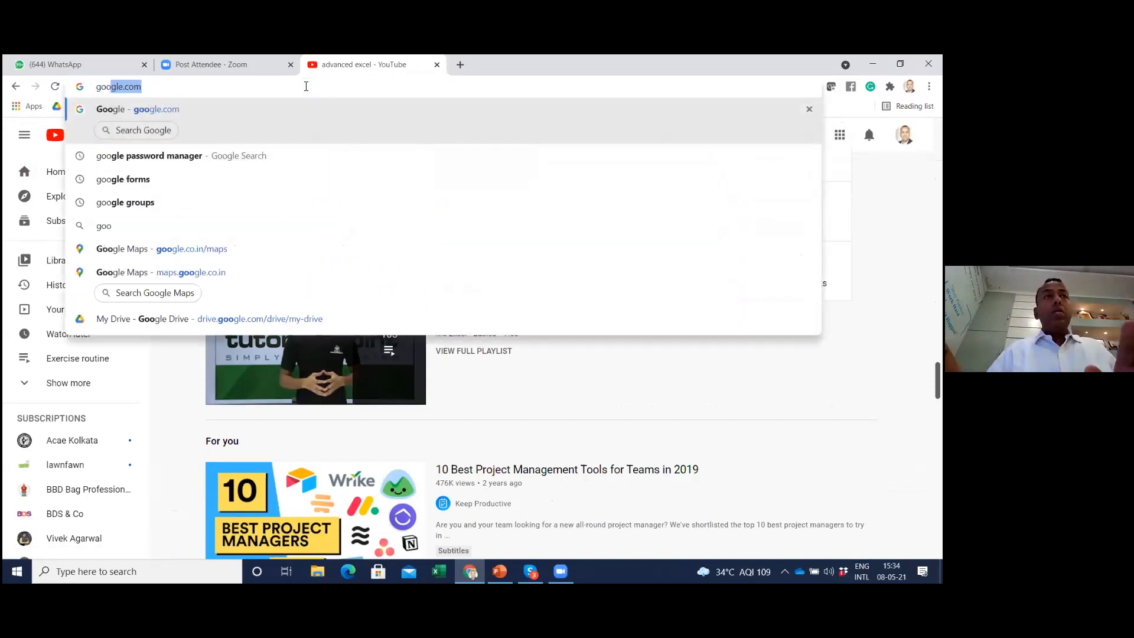
pyautogui.press('Return')
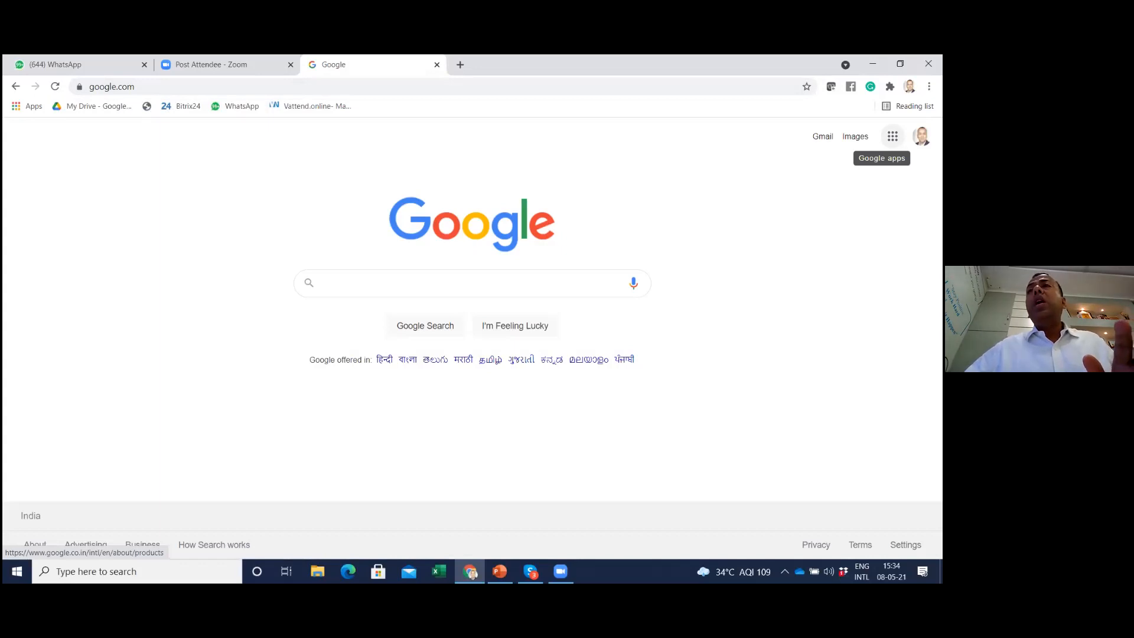
# Show the Google apps list and look through it down to the Google Workspace Marketplace entry
pyautogui.click(892, 136)
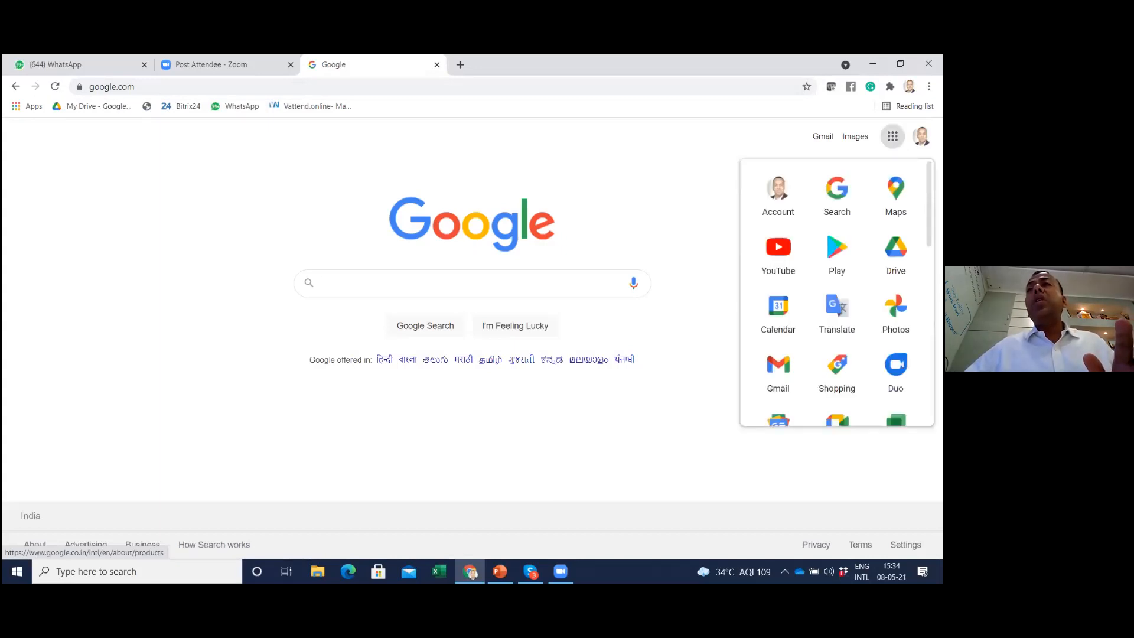
pyautogui.scroll(-2, 837, 298)
pyautogui.scroll(2, 837, 298)
pyautogui.scroll(-3, 837, 298)
pyautogui.scroll(-5, 837, 287)
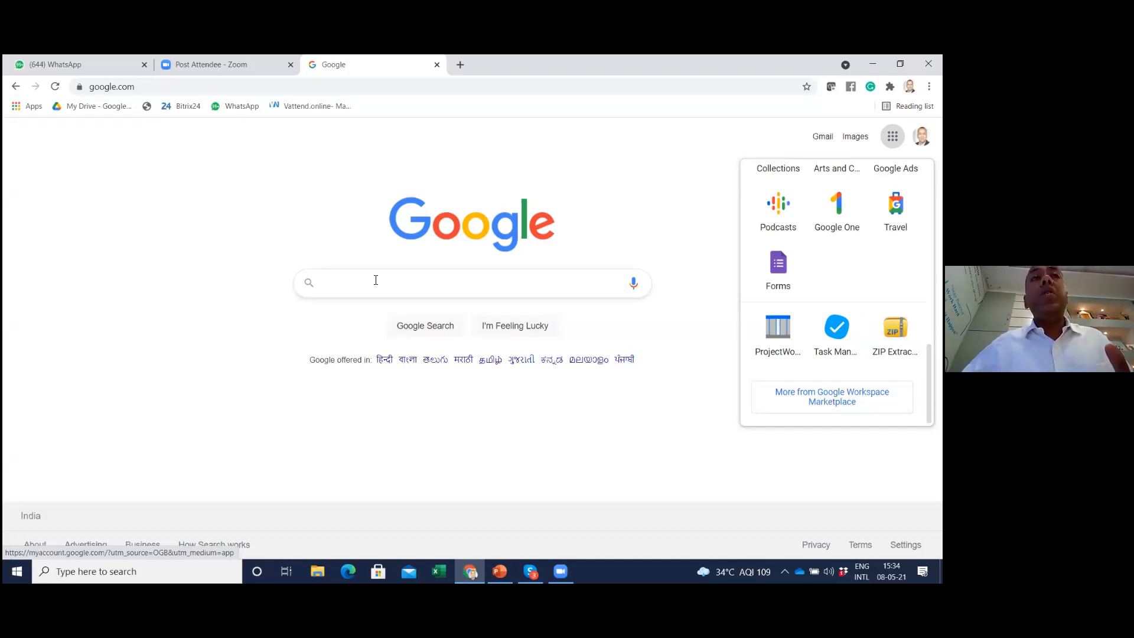
# Go to gmail.com to load the Gmail inbox in the current browser tab
pyautogui.click(157, 90)
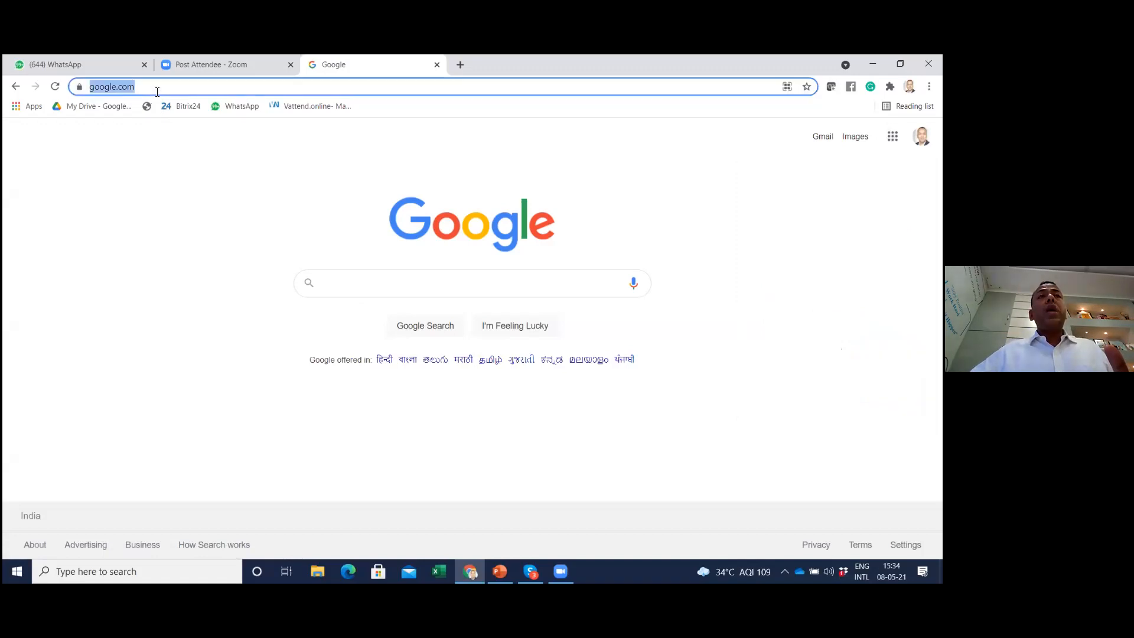
pyautogui.write('gmail')
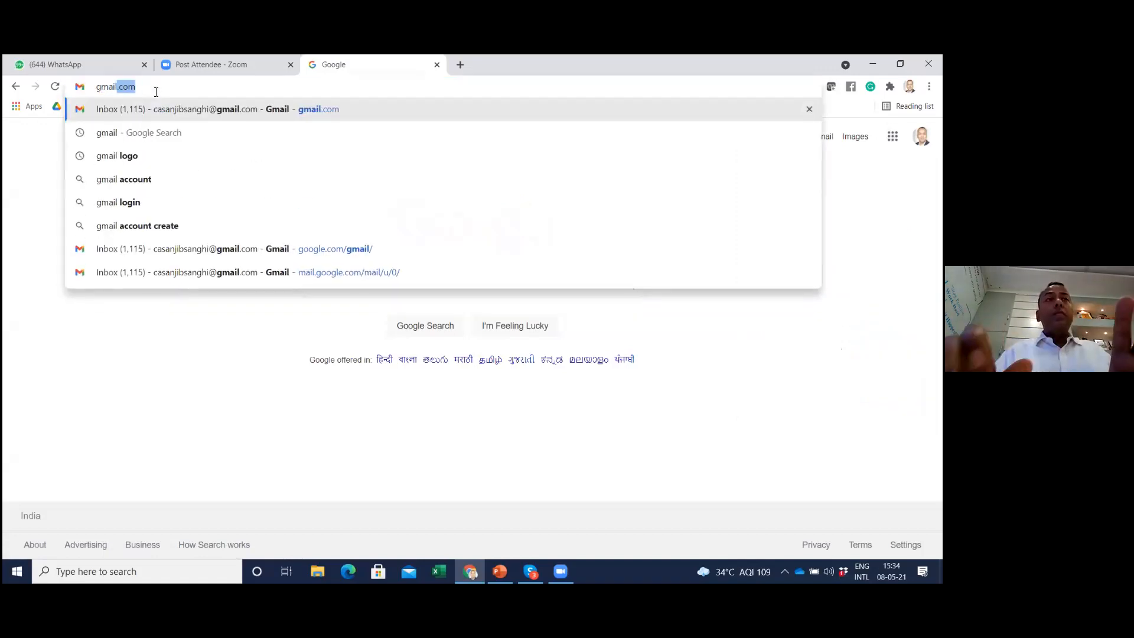
pyautogui.press('Return')
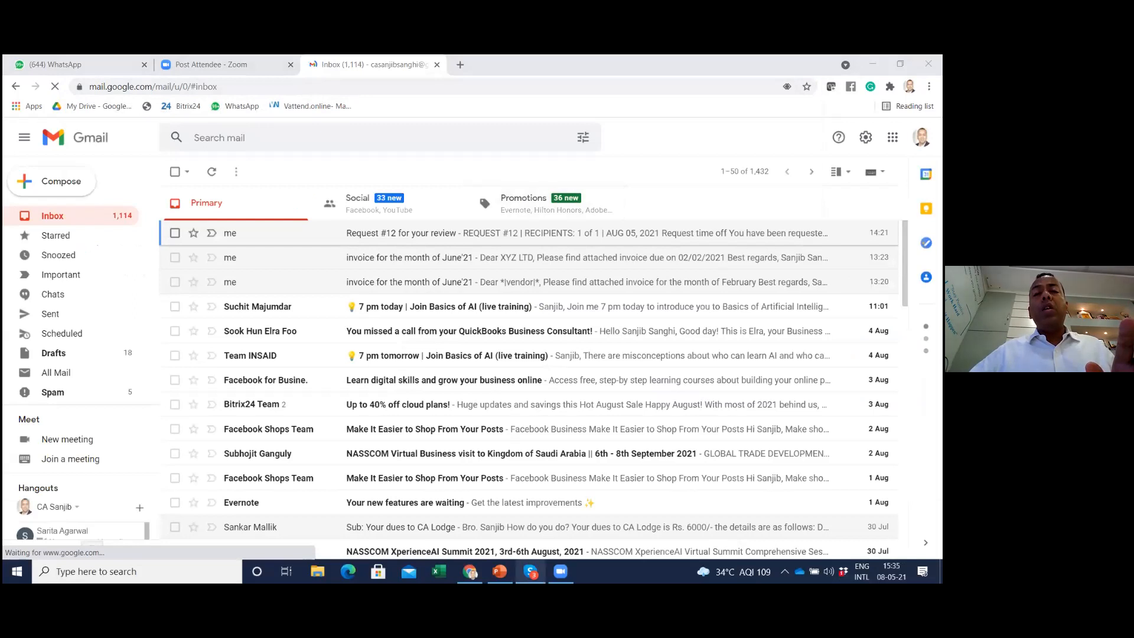
# Switch to Skype to view the CIS Business Development chat and return to the Gmail inbox
pyautogui.click(530, 571)
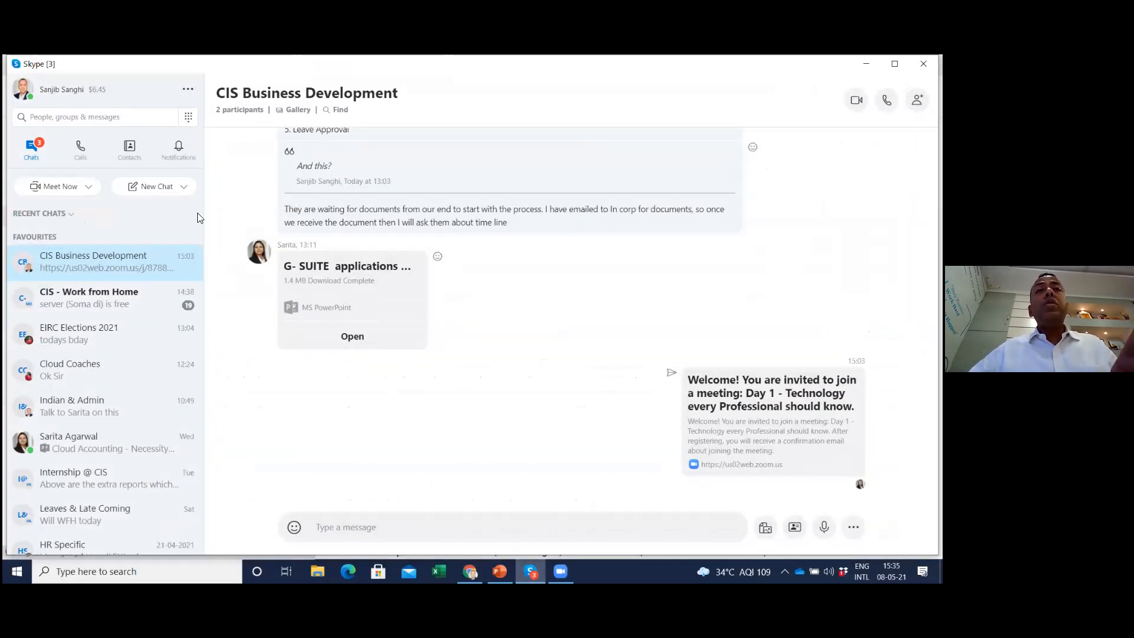
pyautogui.scroll(4, 473, 266)
pyautogui.moveTo(324, 202); pyautogui.dragTo(528, 209)
pyautogui.hotkey('alt', 'Tab')
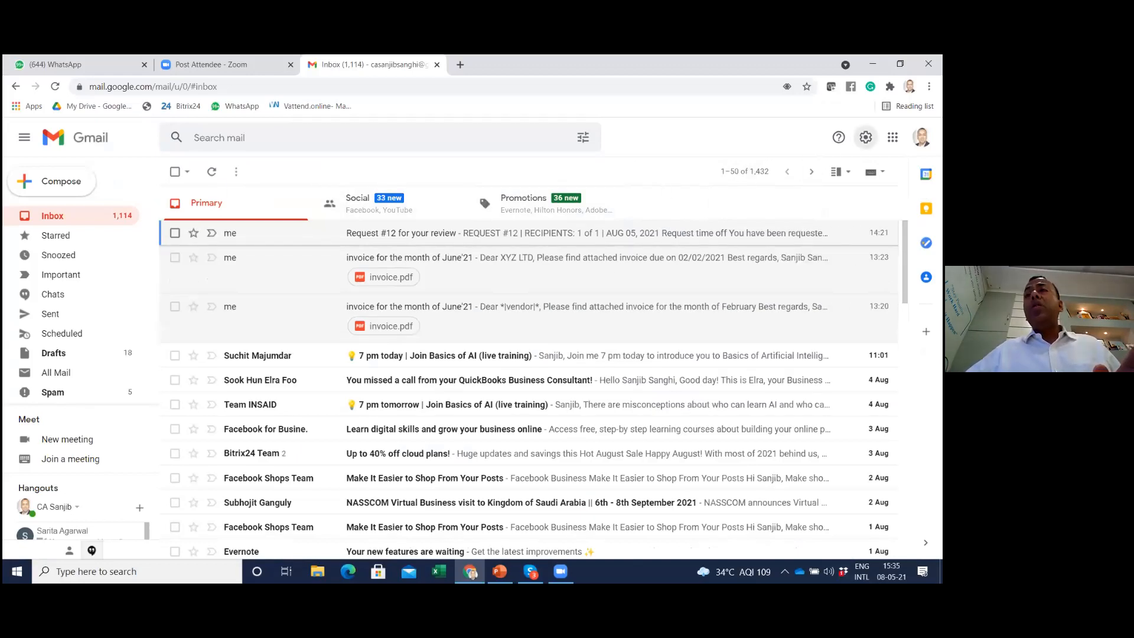
# Open Gmail's quick settings, try the Comfortable and Compact densities, and set the density back to Default
pyautogui.click(866, 137)
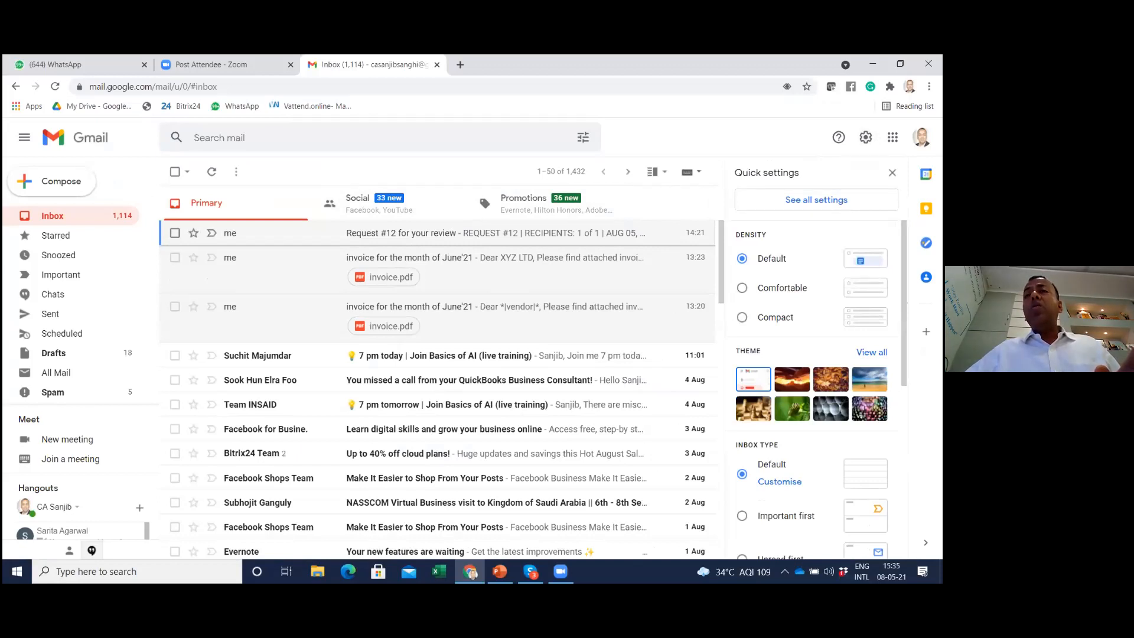
pyautogui.click(742, 289)
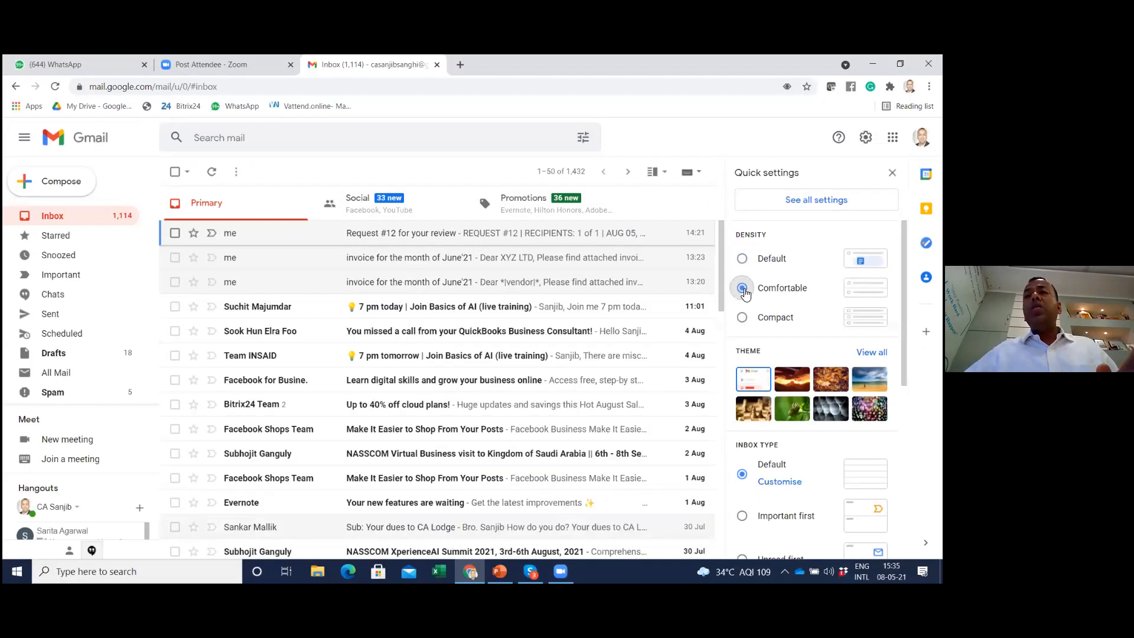
pyautogui.click(742, 260)
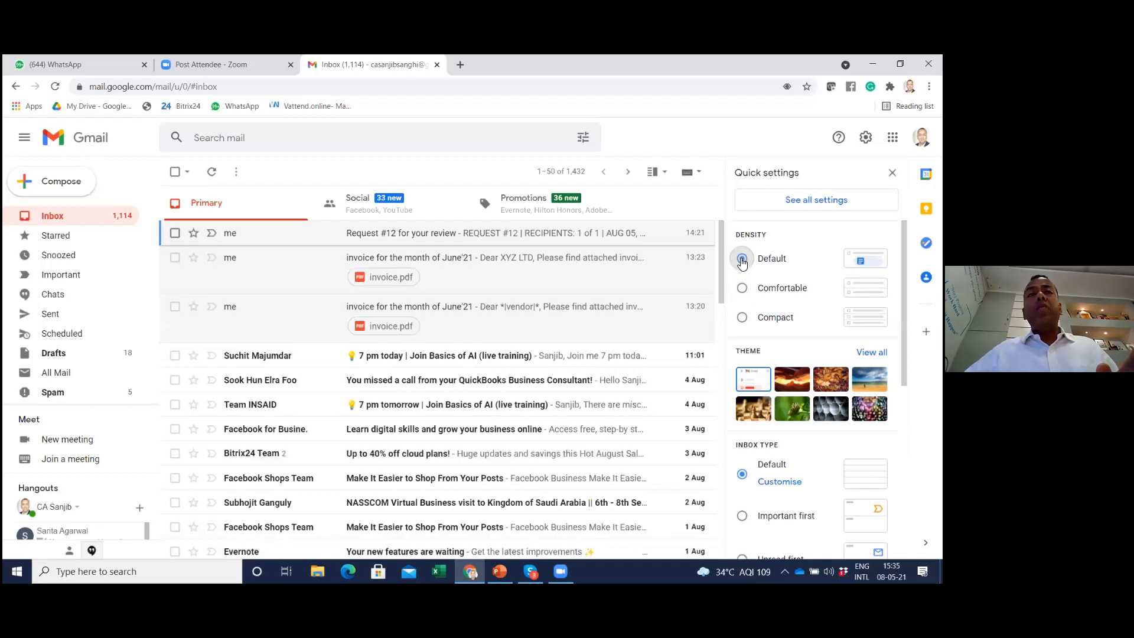
pyautogui.click(743, 317)
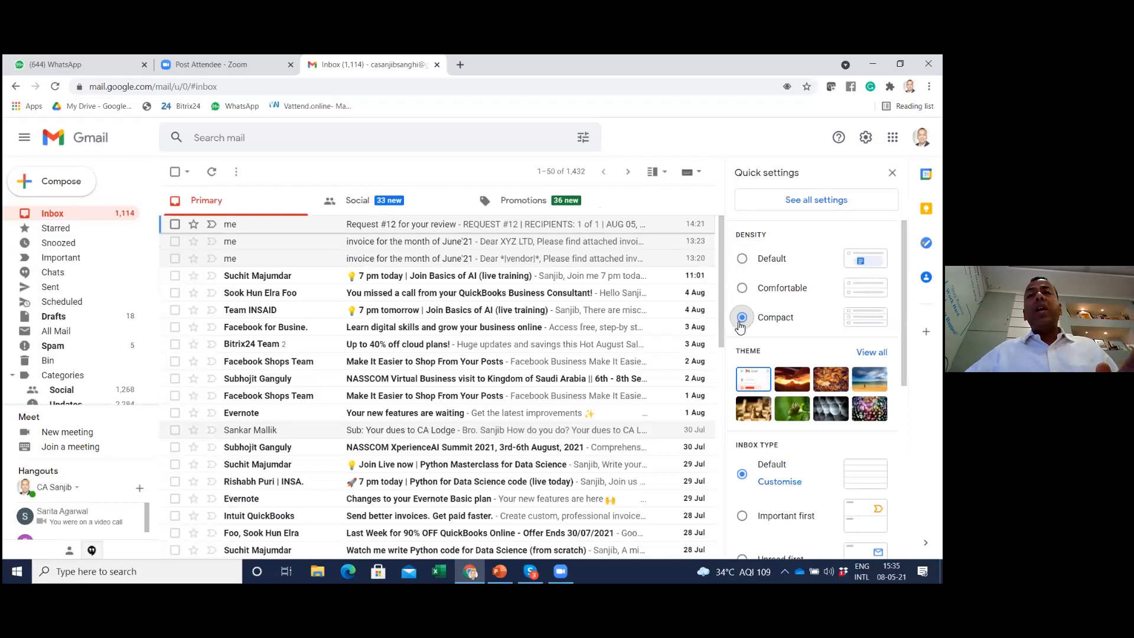
pyautogui.click(743, 260)
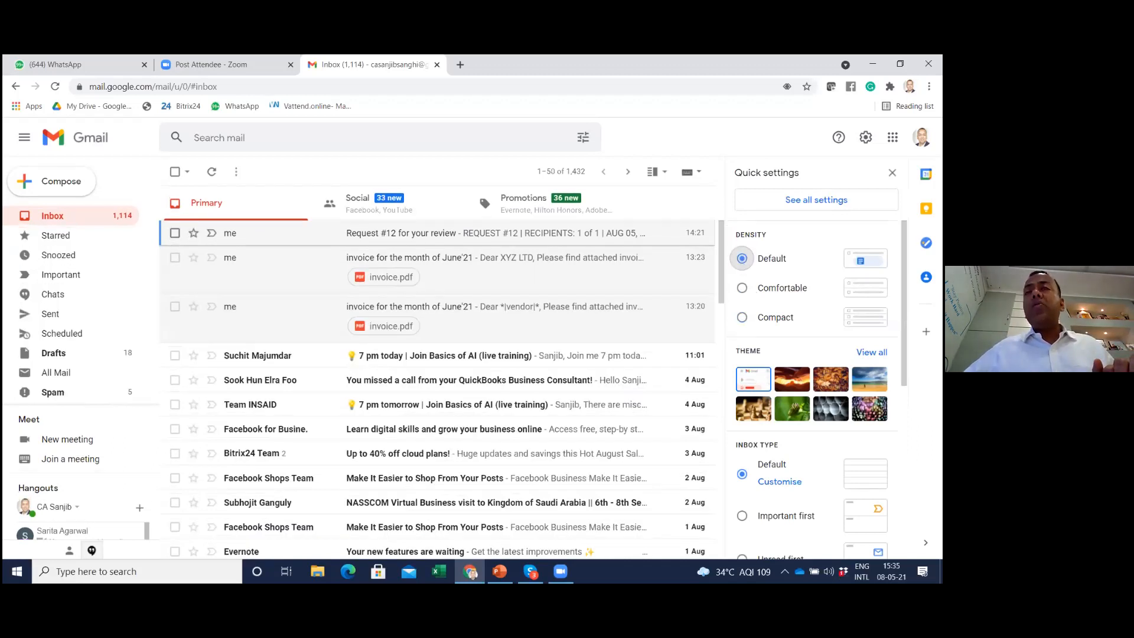
# Try the red canyon image theme on the inbox and restore the plain default theme
pyautogui.scroll(-1, 743, 264)
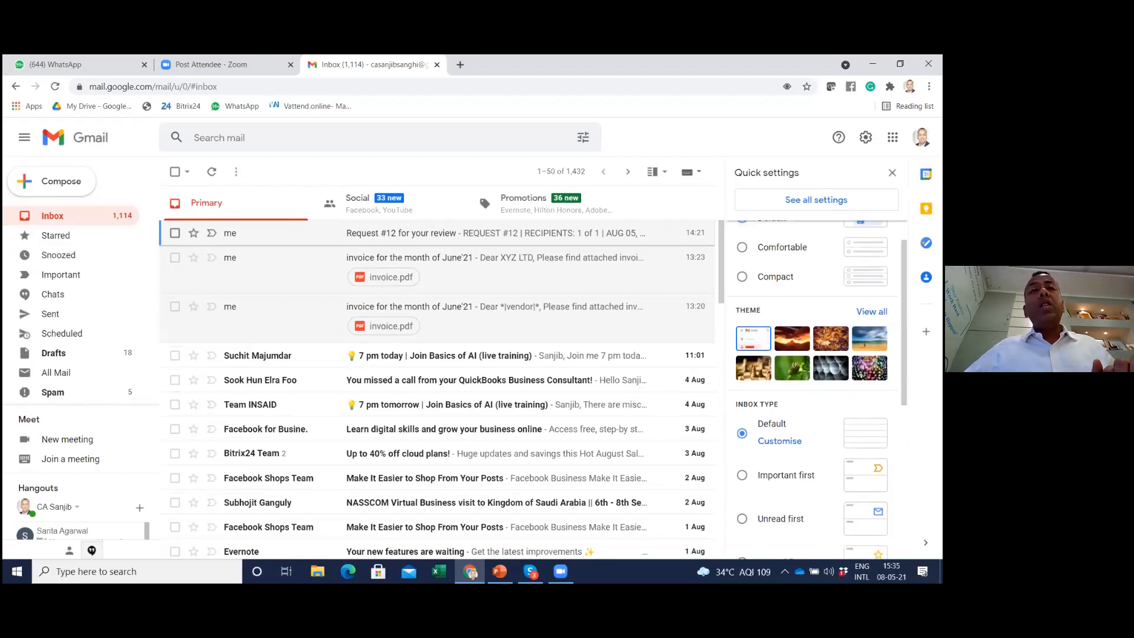
pyautogui.click(792, 339)
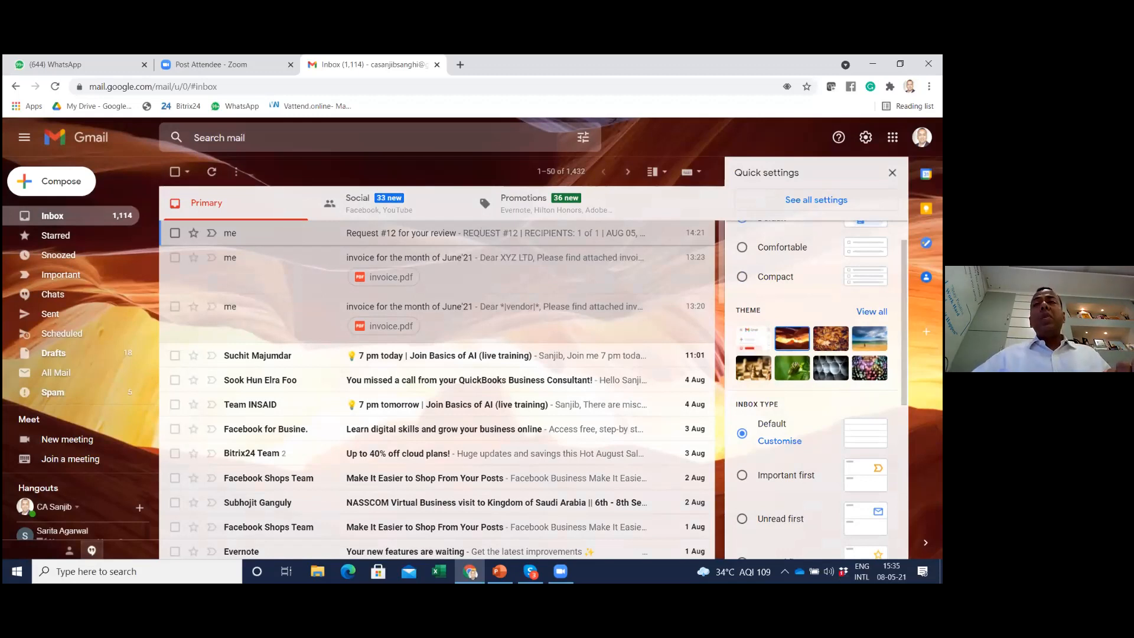
pyautogui.click(759, 338)
# Try the Right of inbox reading pane with the newest email open, then Below inbox, and restore No split
pyautogui.scroll(-1, 815, 384)
pyautogui.scroll(-2, 813, 384)
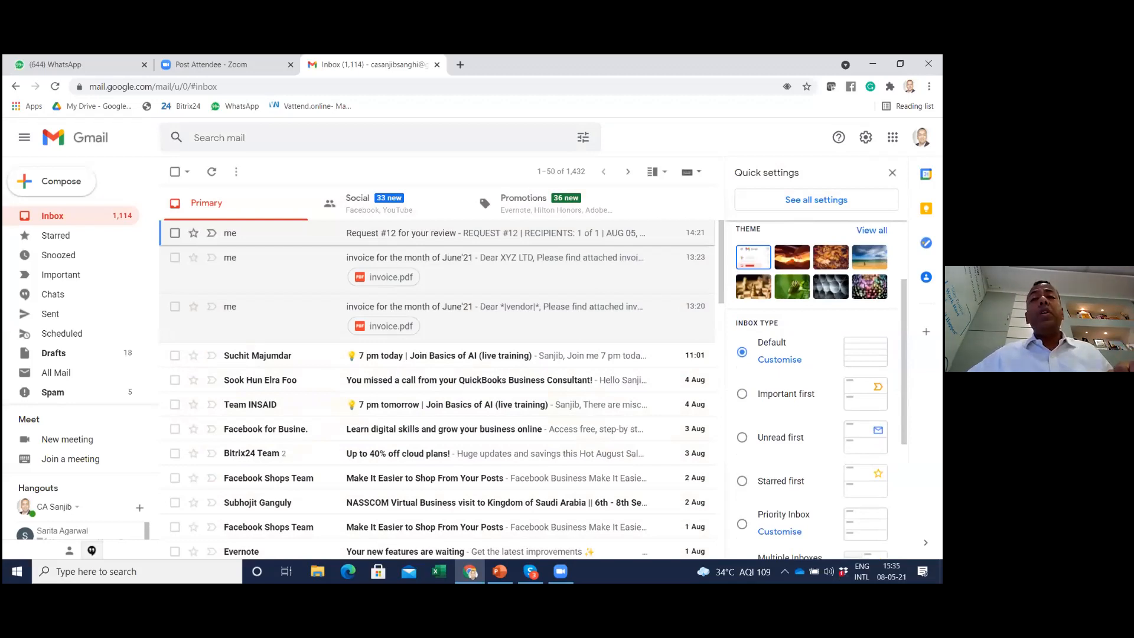
pyautogui.scroll(-3, 815, 384)
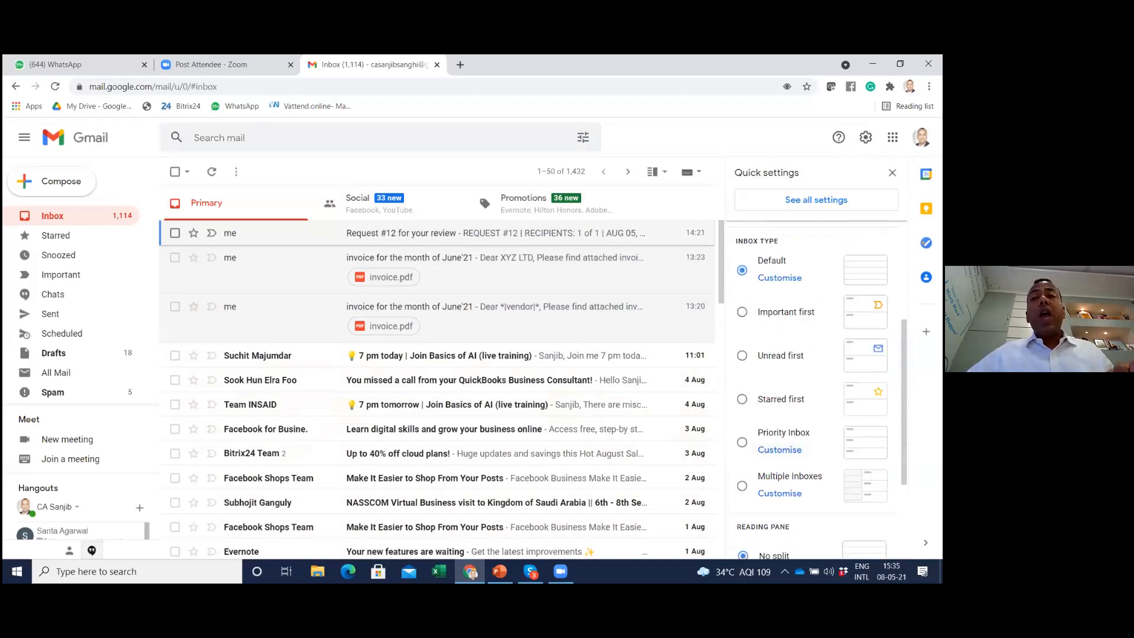
pyautogui.scroll(-5, 756, 400)
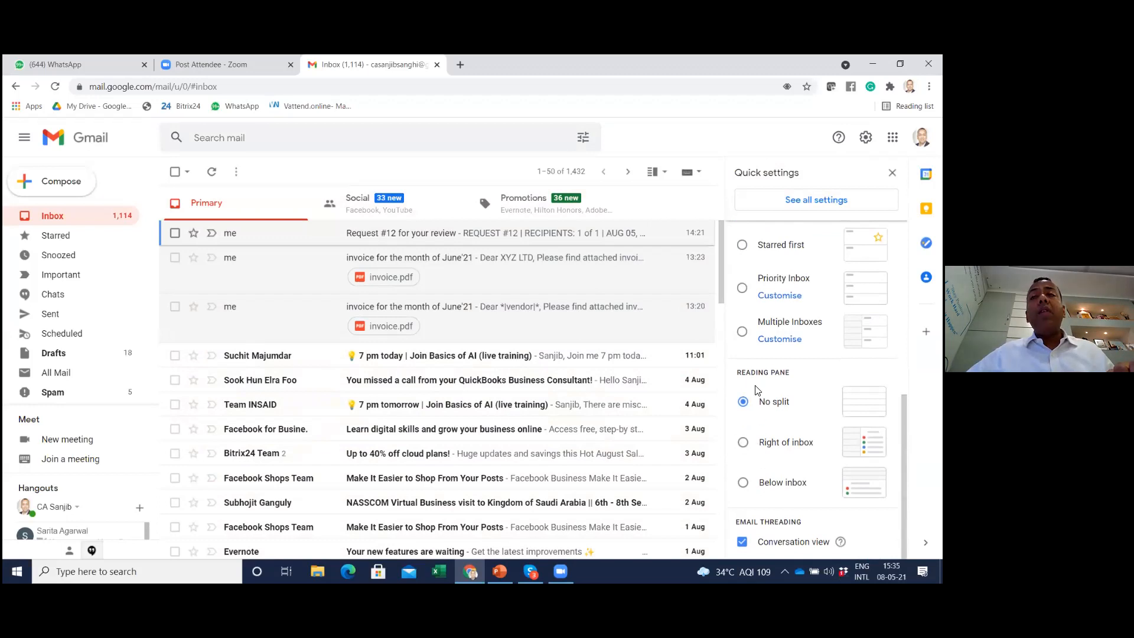
pyautogui.click(743, 443)
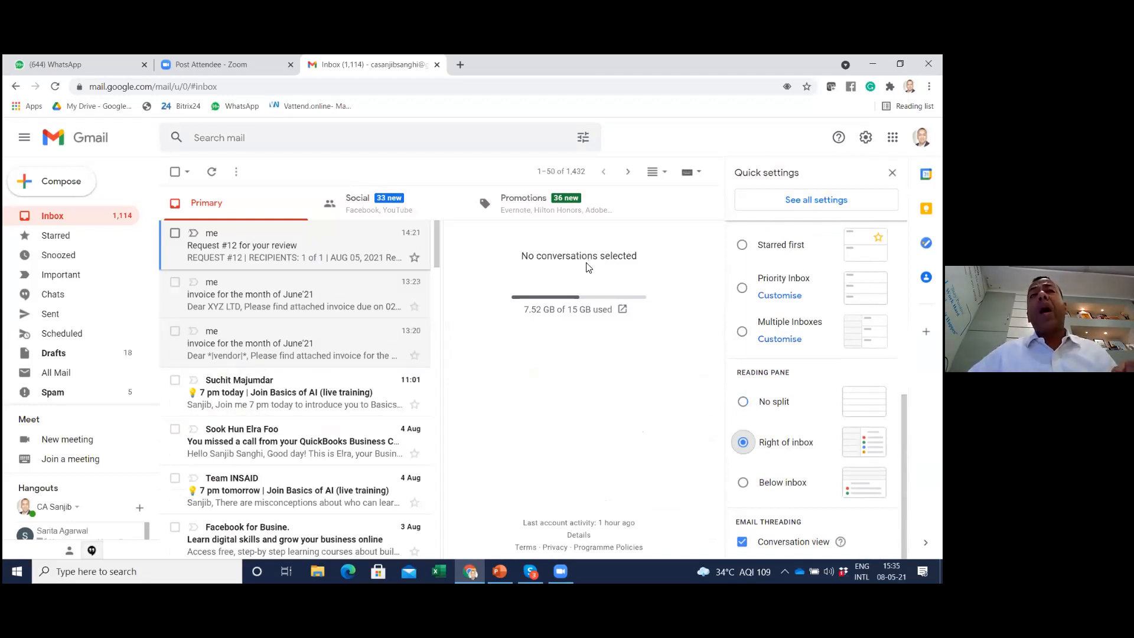
pyautogui.click(281, 237)
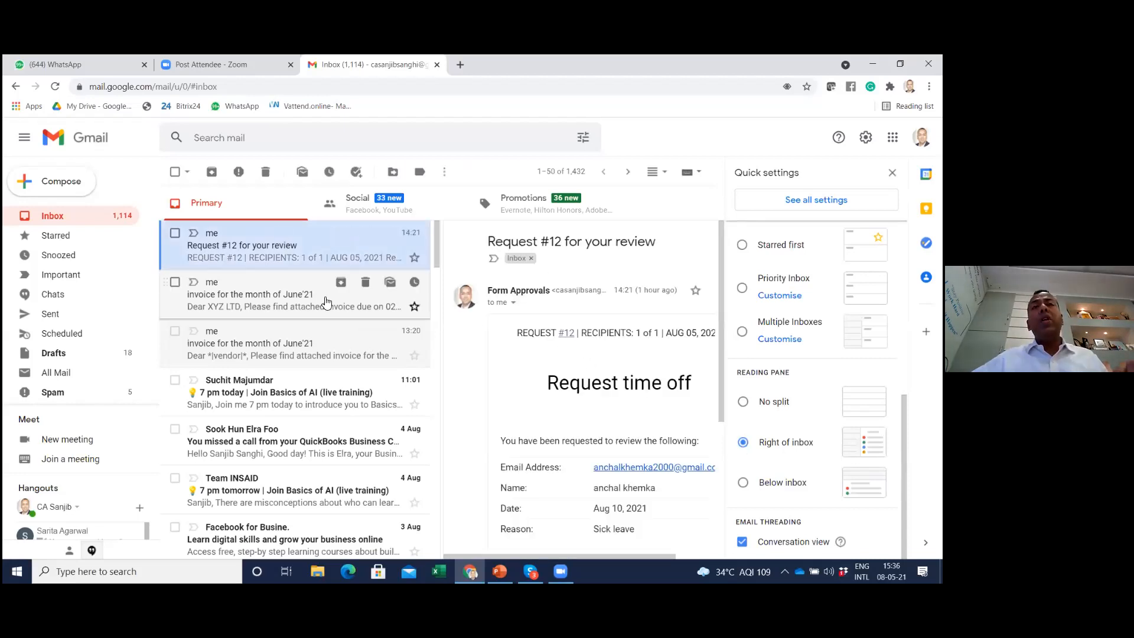
pyautogui.click(743, 482)
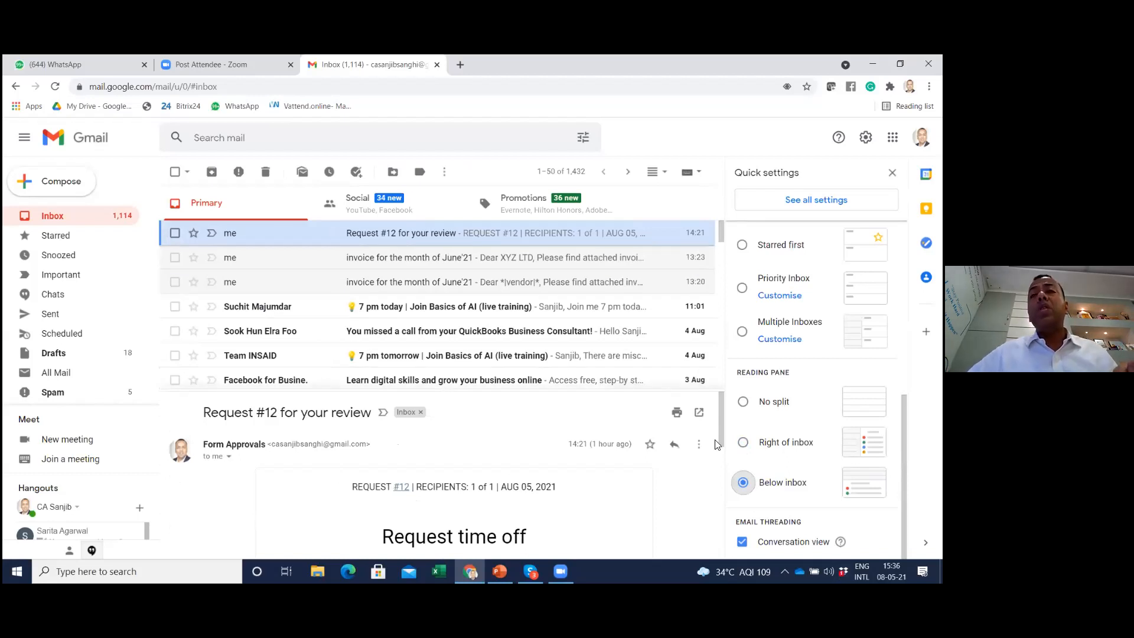
pyautogui.click(743, 402)
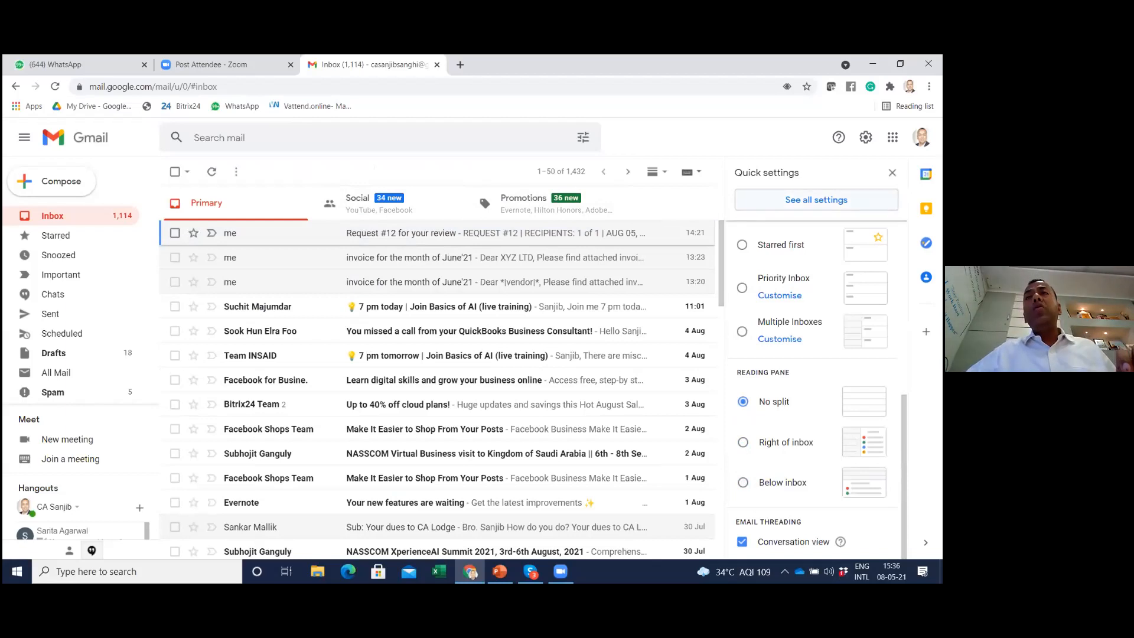
# Open the full Gmail settings and set the Undo Send cancellation period to 30 seconds
pyautogui.click(739, 207)
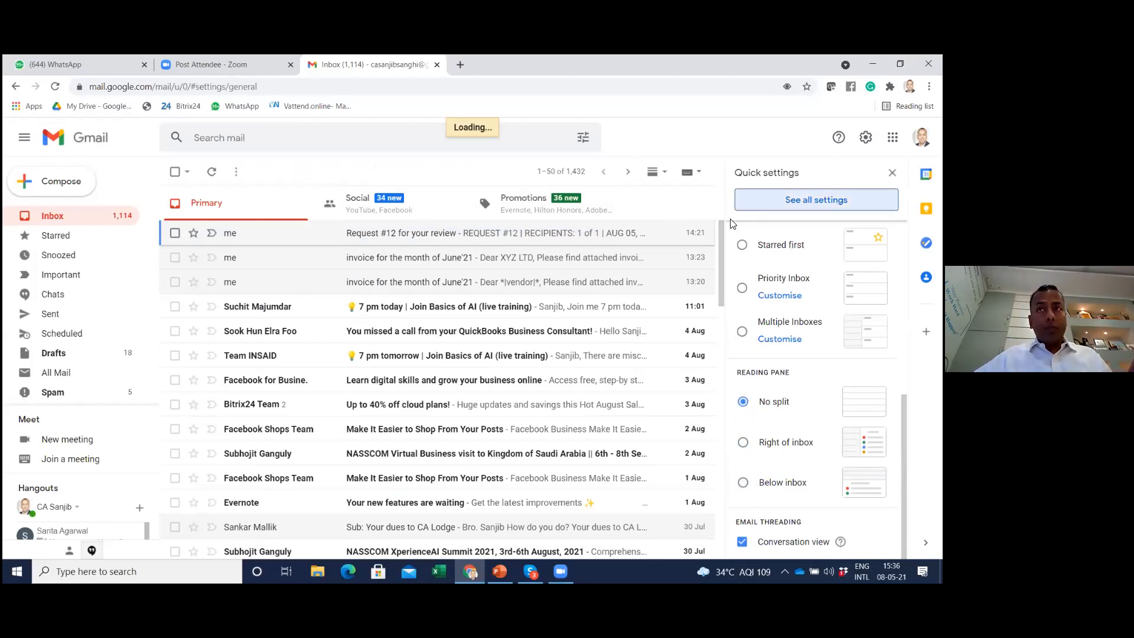
pyautogui.scroll(-1, 637, 294)
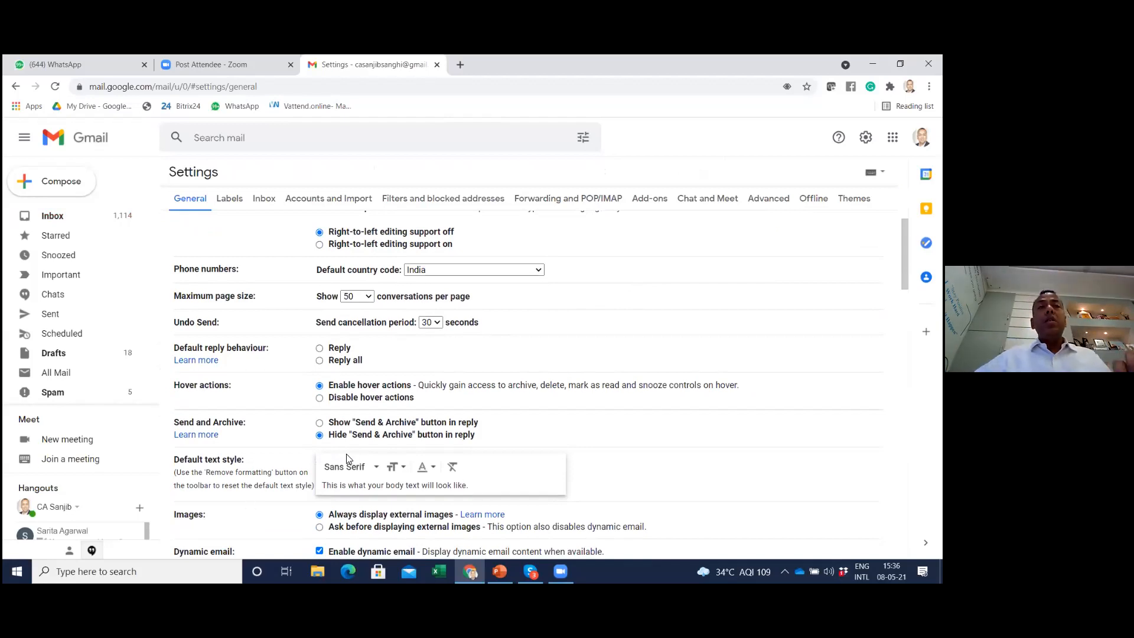
pyautogui.moveTo(177, 321); pyautogui.dragTo(386, 328)
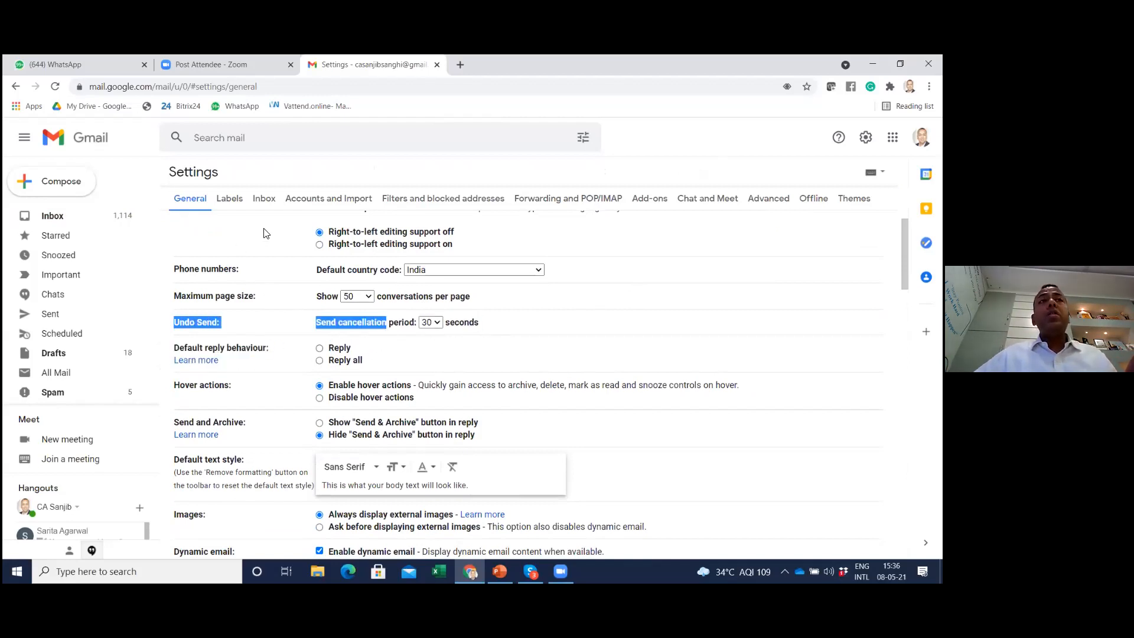
pyautogui.click(431, 322)
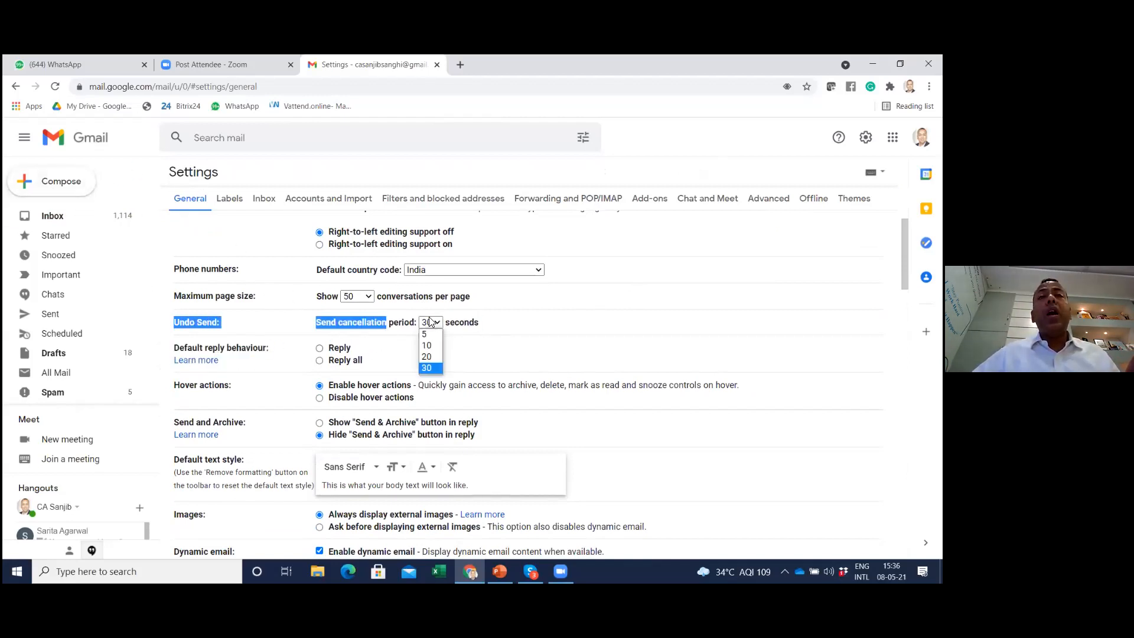
pyautogui.click(431, 369)
pyautogui.click(552, 324)
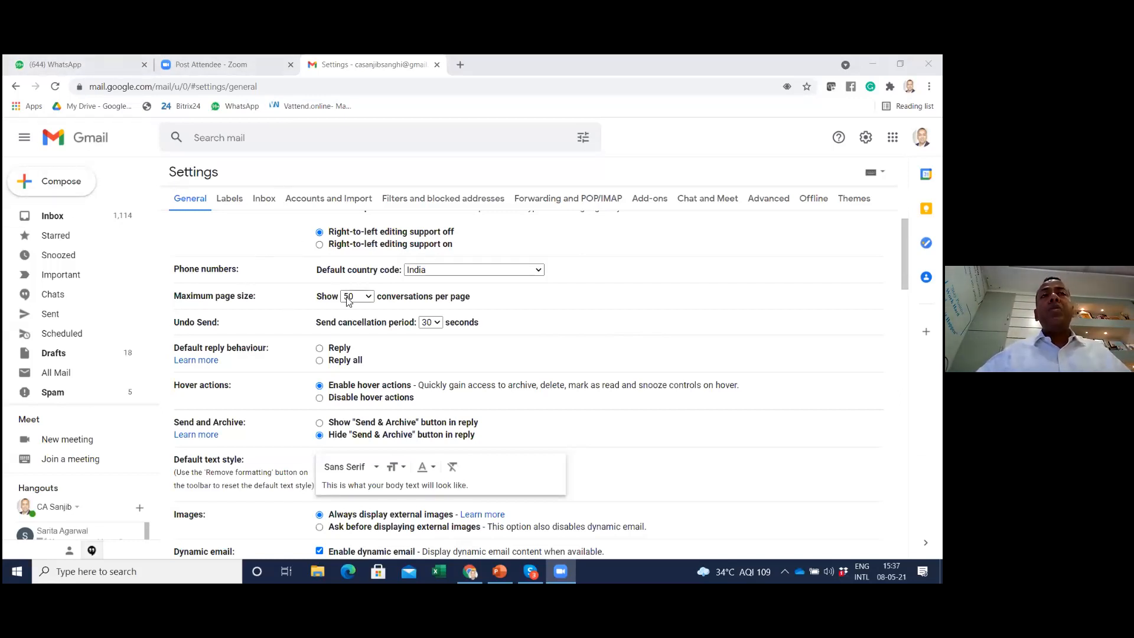
pyautogui.click(431, 322)
pyautogui.click(433, 368)
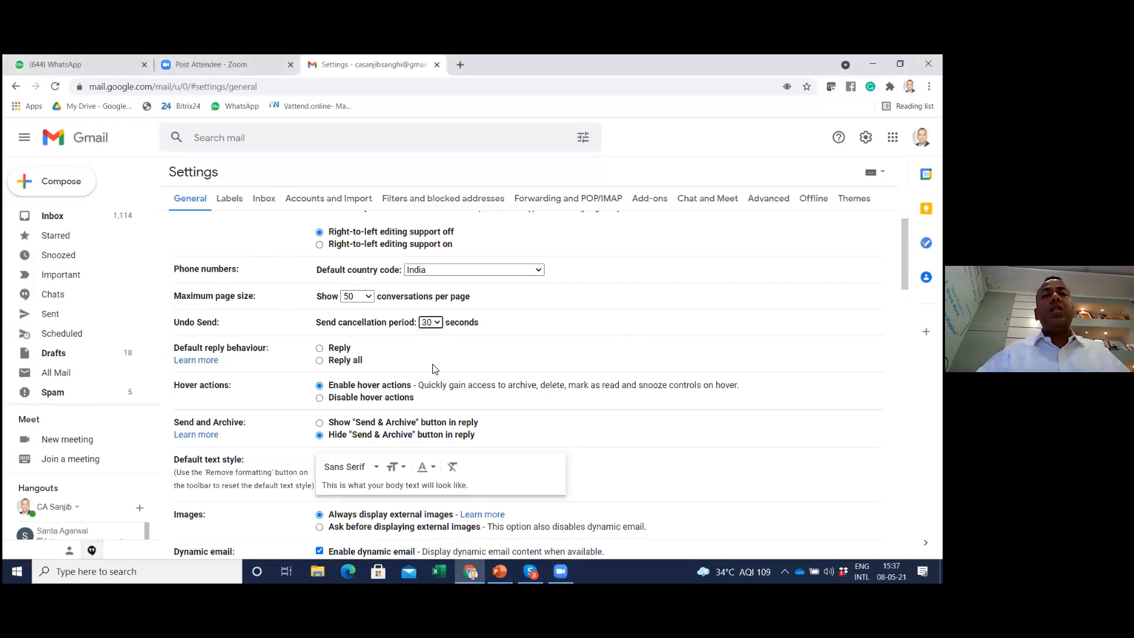
# Compose a new email to a suggested contact with the subject "this is just for testing" and the body "Hello"
pyautogui.click(35, 185)
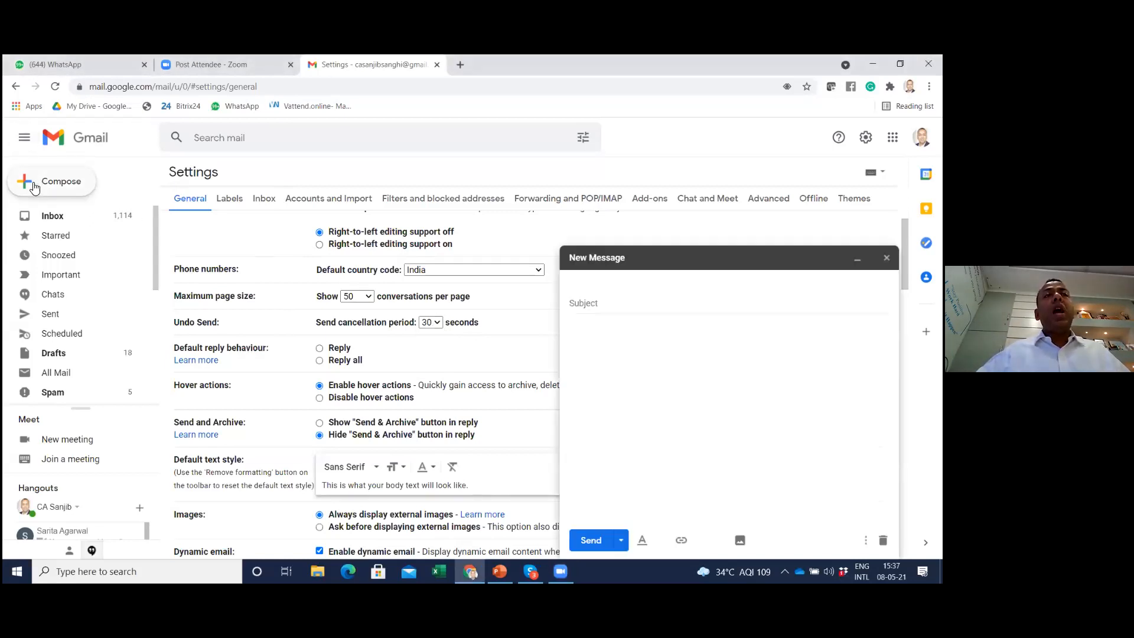
pyautogui.write('sar')
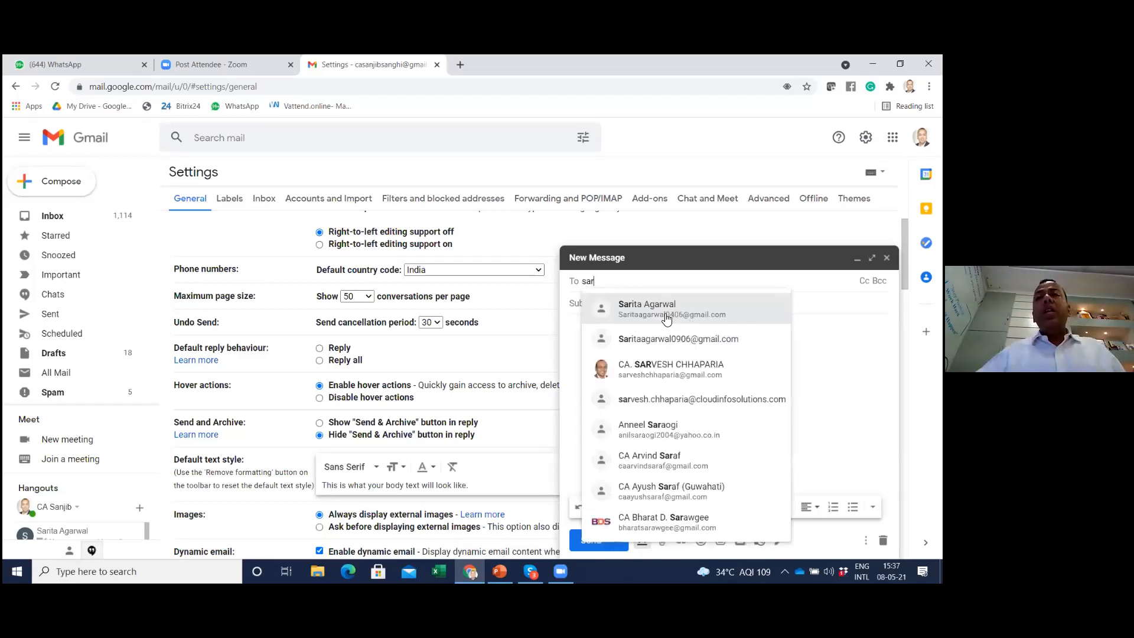
pyautogui.click(667, 319)
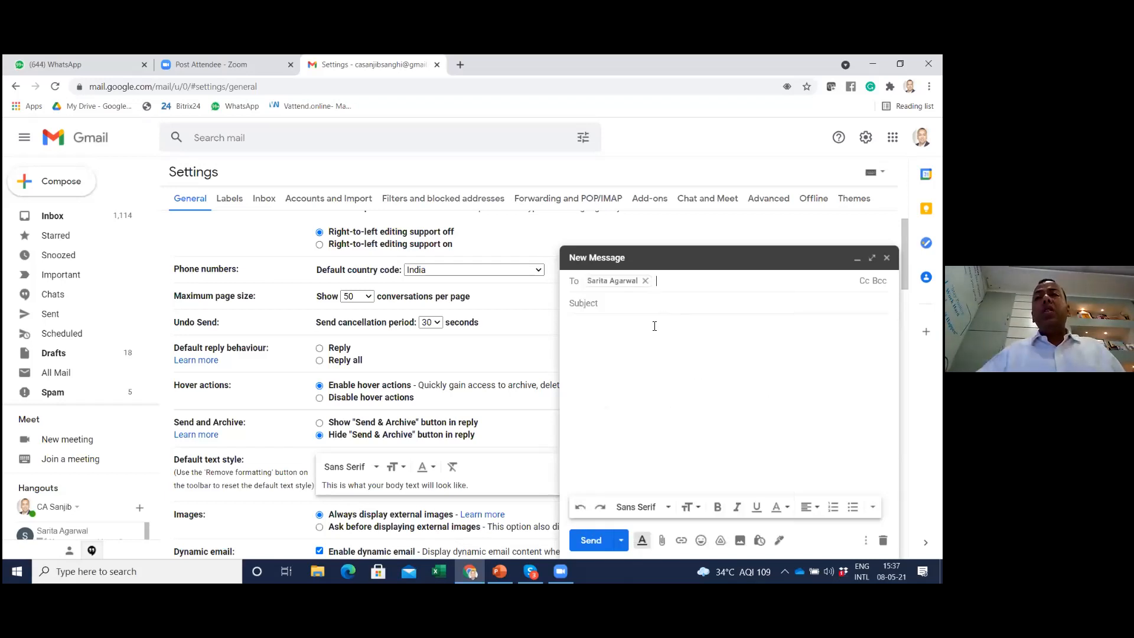
pyautogui.click(640, 310)
pyautogui.write('this')
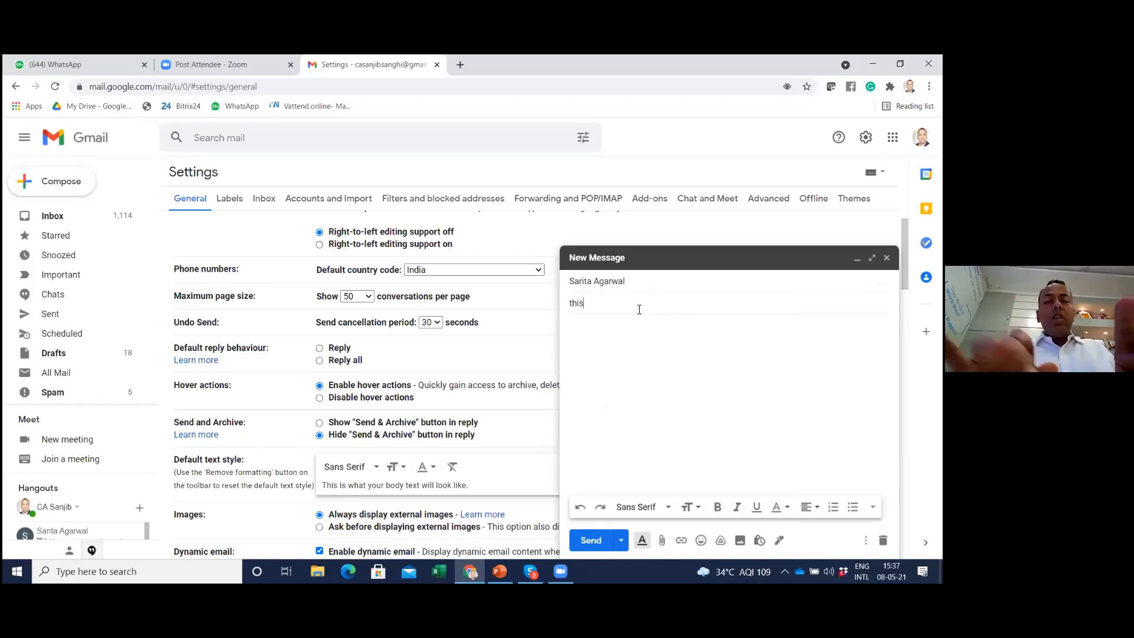
pyautogui.write(' is just for testing')
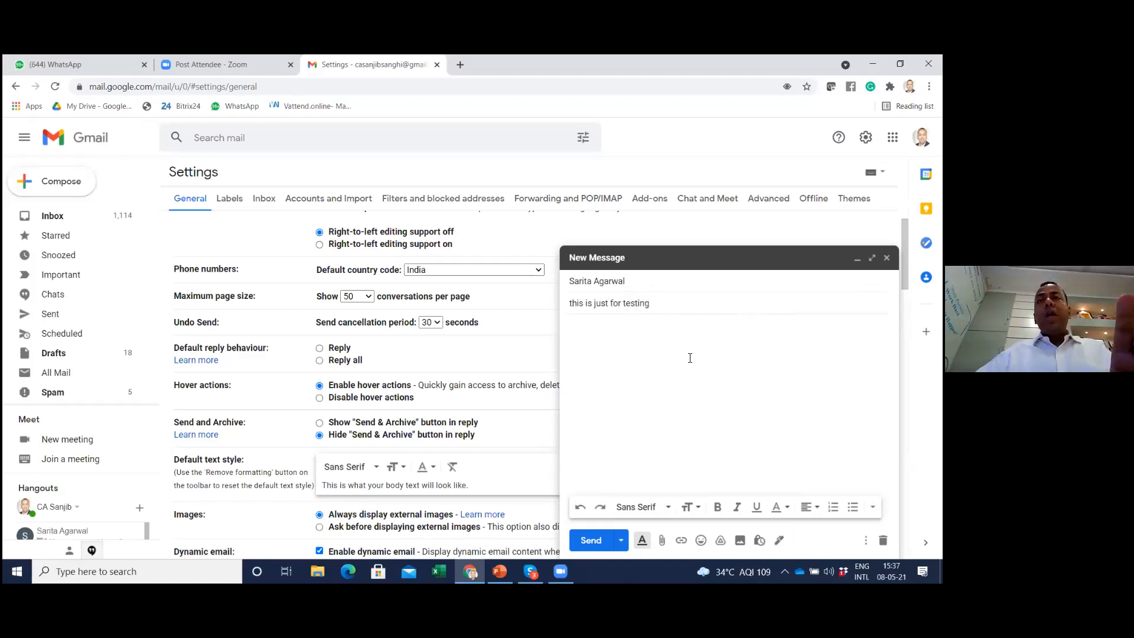
pyautogui.click(667, 354)
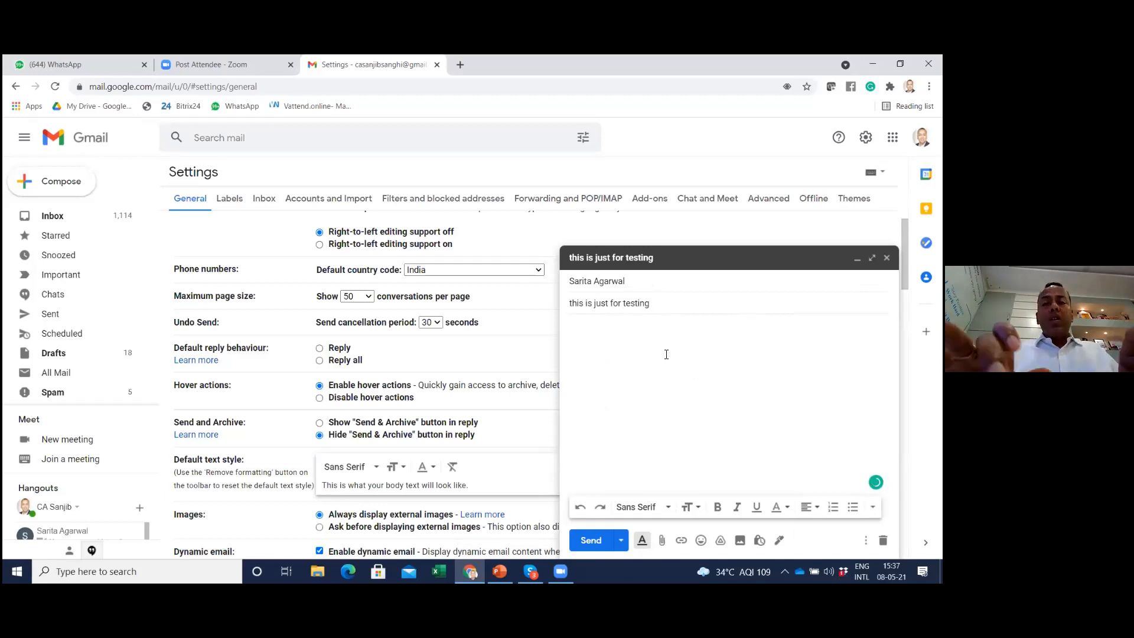
pyautogui.write('Hello')
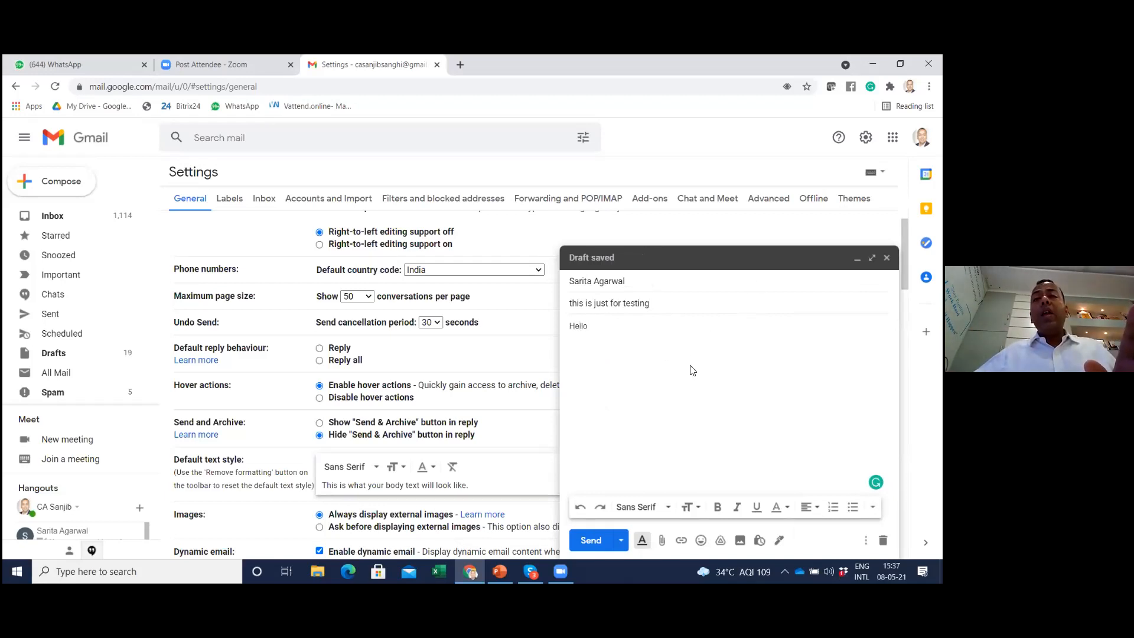
# Send the test email, then undo the sending and close the reopened draft
pyautogui.click(591, 540)
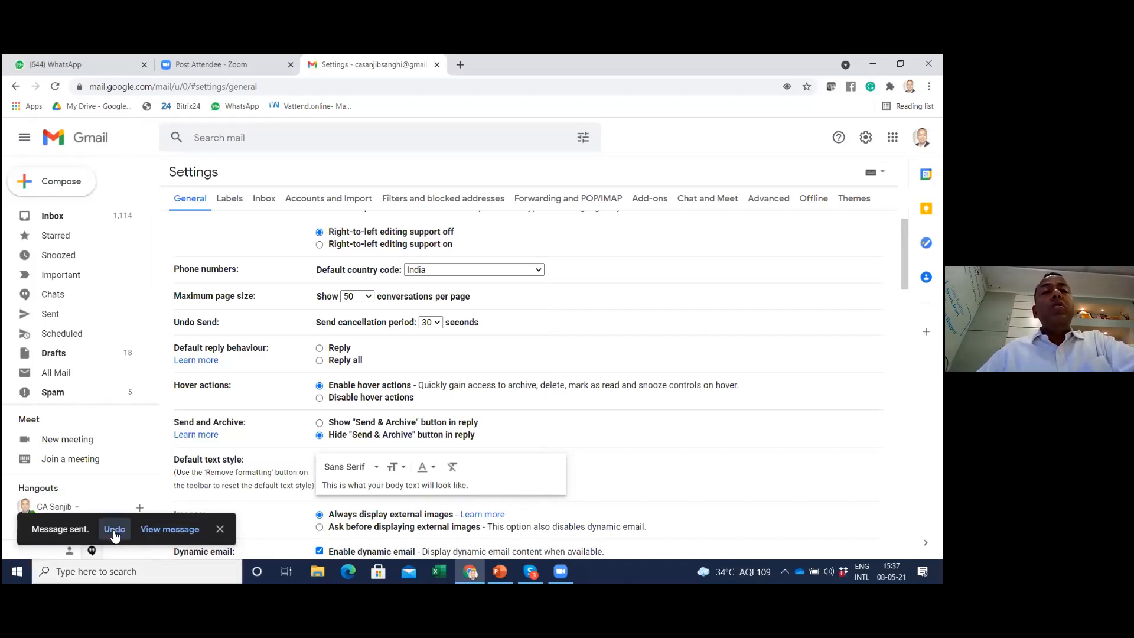
pyautogui.click(114, 531)
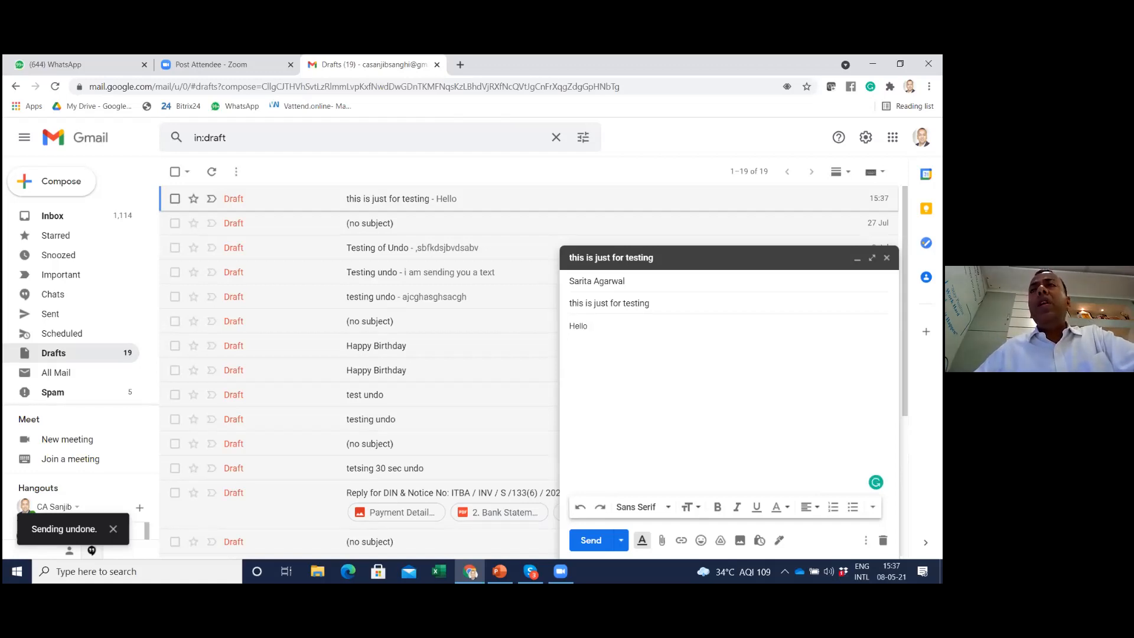
pyautogui.click(887, 258)
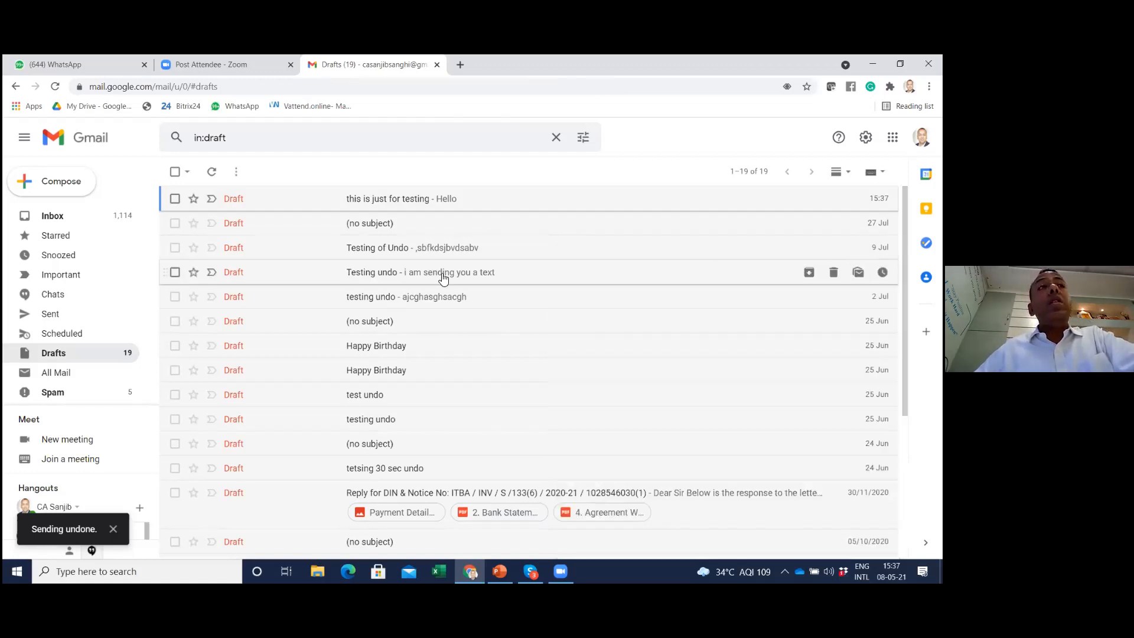
# Return to the full Gmail settings and review the General options from Undo Send down to Out-of-Office AutoReply
pyautogui.click(50, 217)
pyautogui.click(865, 137)
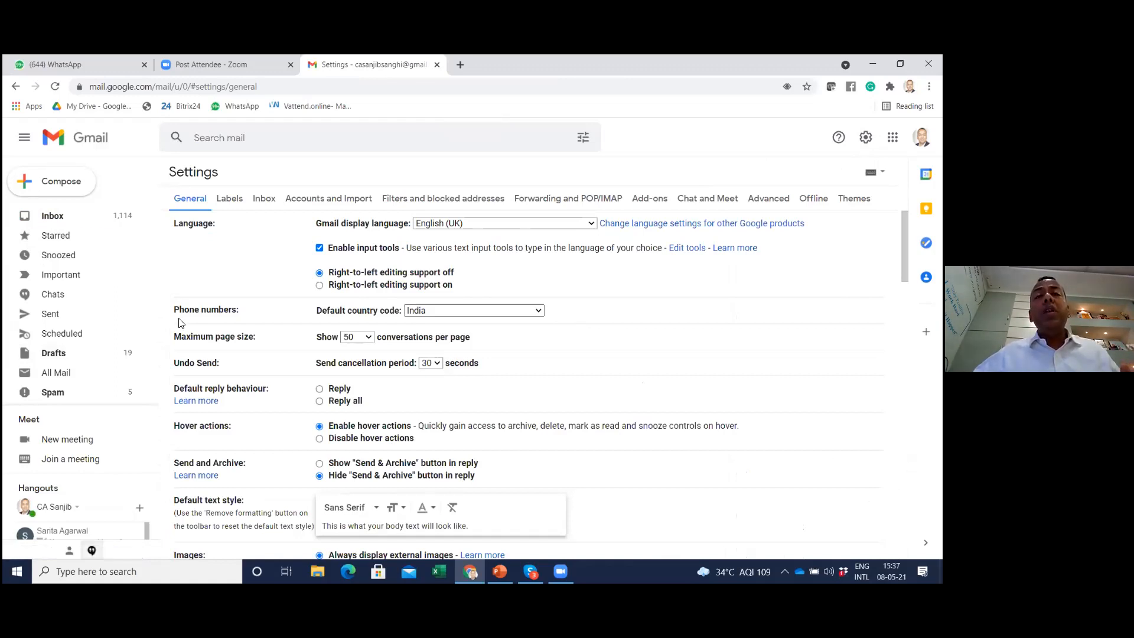
pyautogui.click(431, 364)
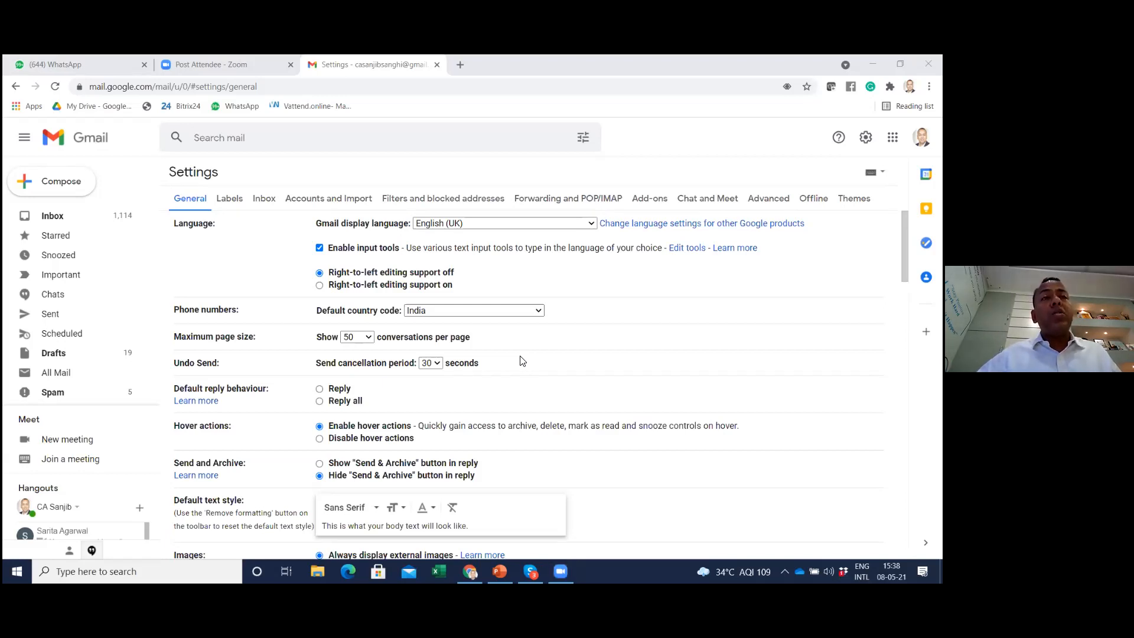
pyautogui.scroll(-1, 372, 374)
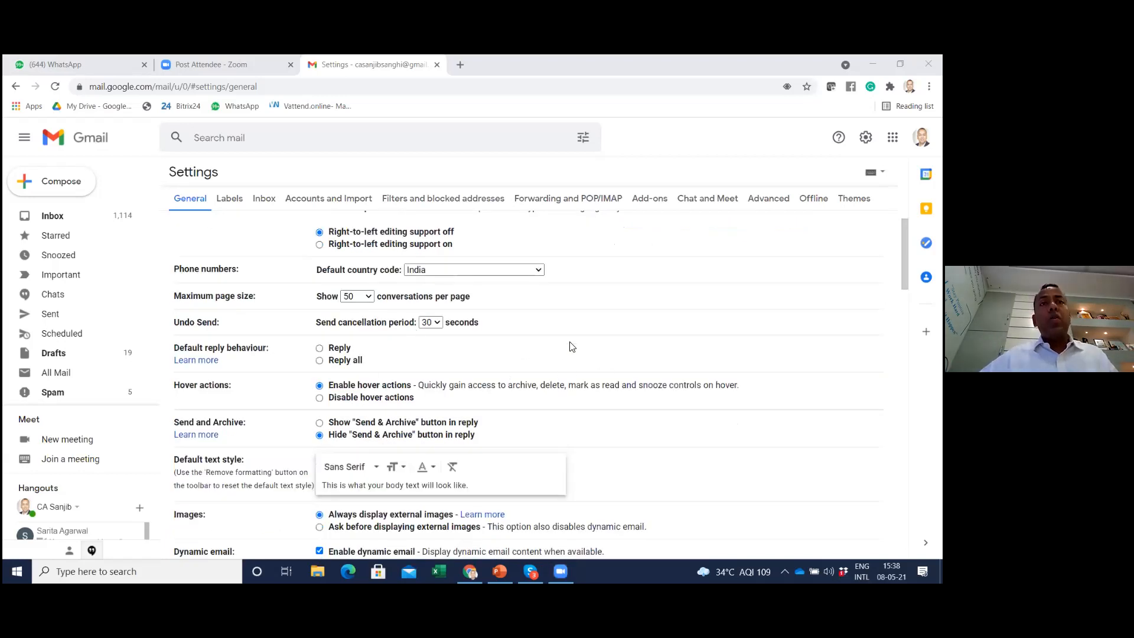
pyautogui.scroll(1, 416, 292)
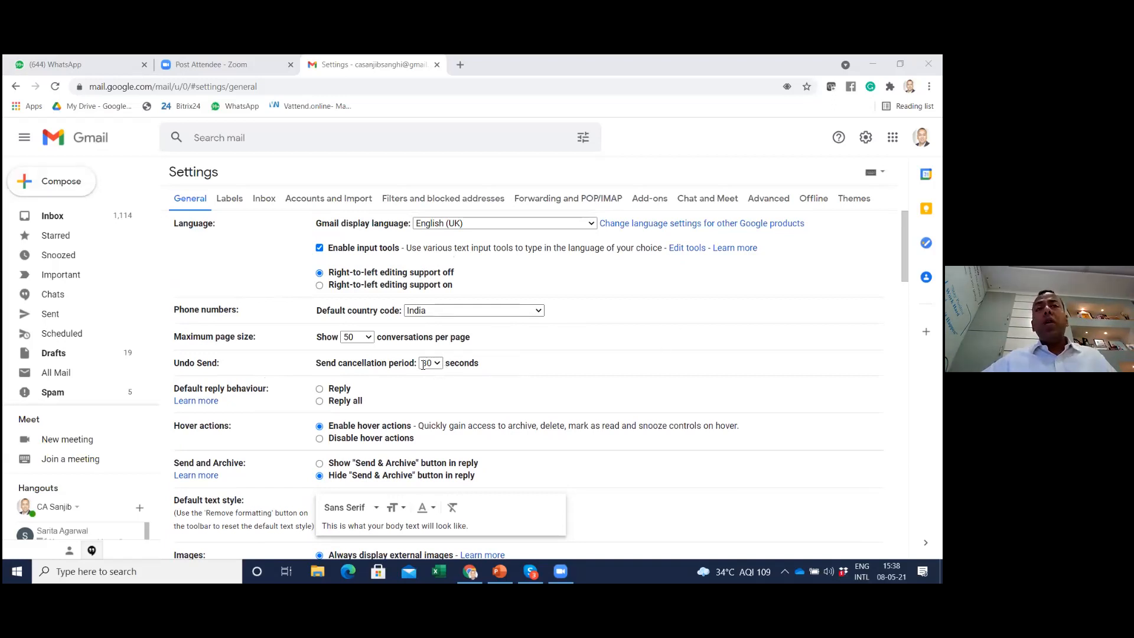
pyautogui.scroll(-4, 422, 366)
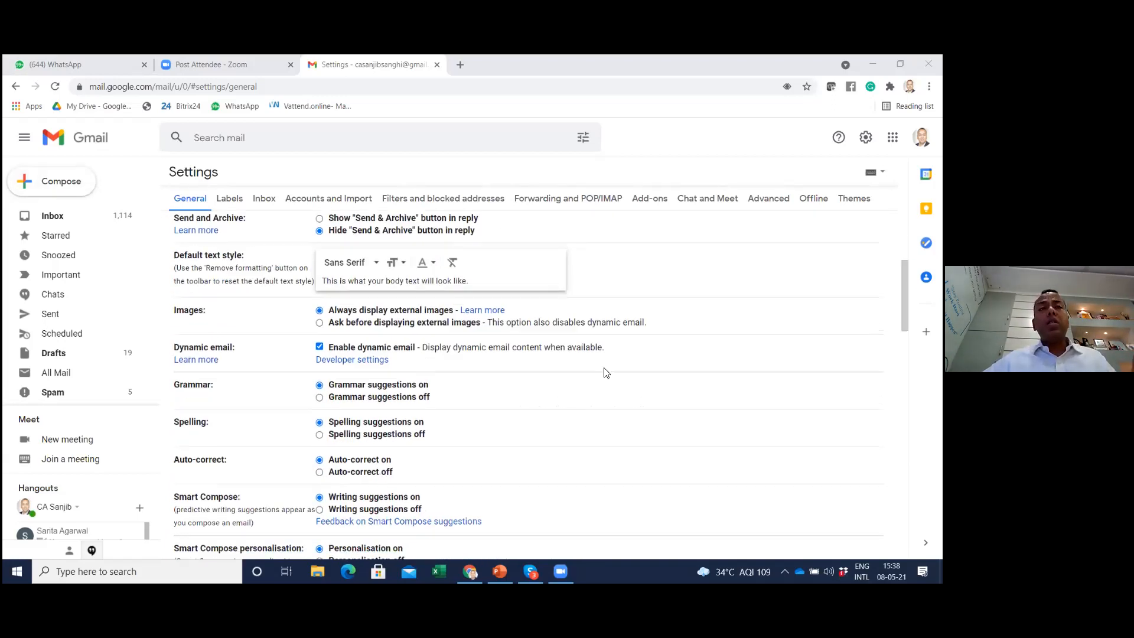
pyautogui.scroll(-2, 606, 373)
pyautogui.scroll(-2, 605, 372)
pyautogui.scroll(-2, 547, 318)
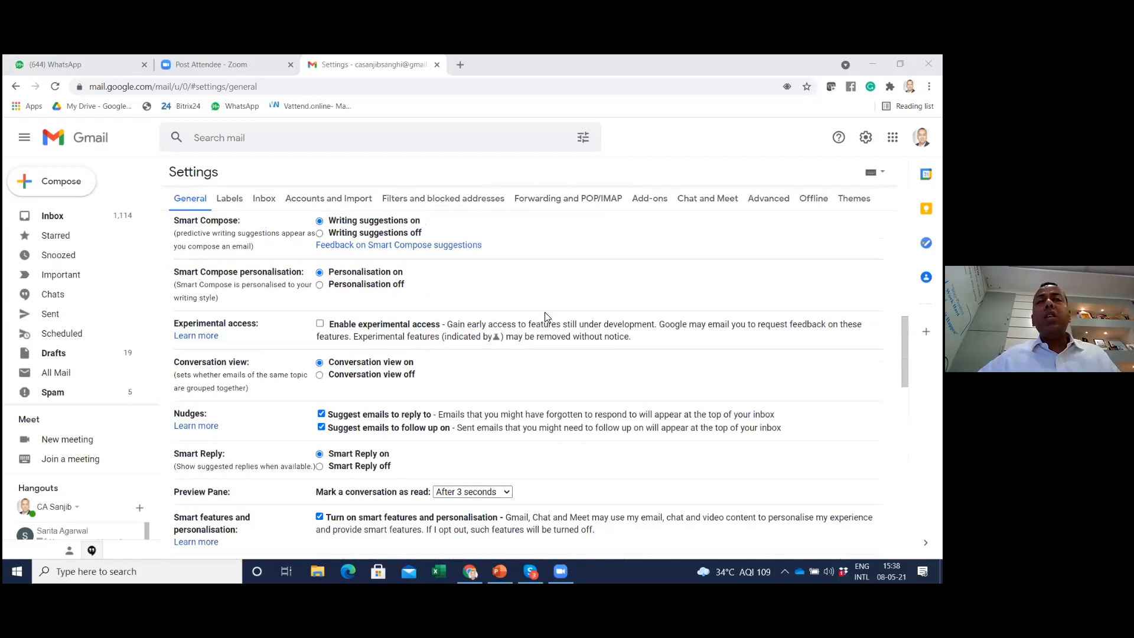
pyautogui.scroll(-7, 547, 317)
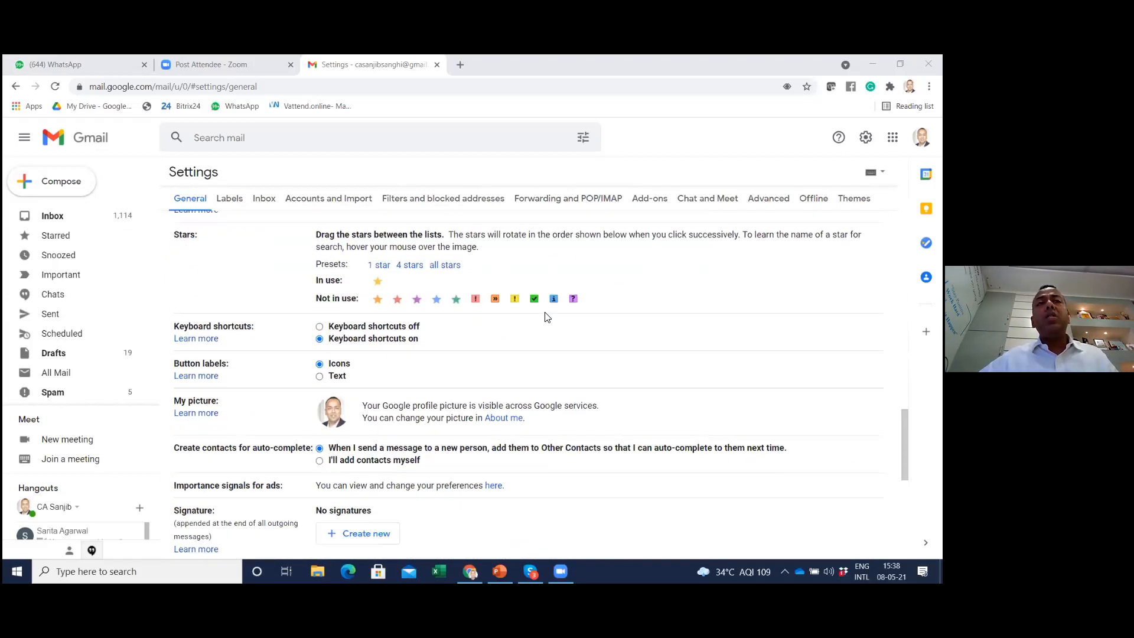
pyautogui.scroll(-7, 546, 317)
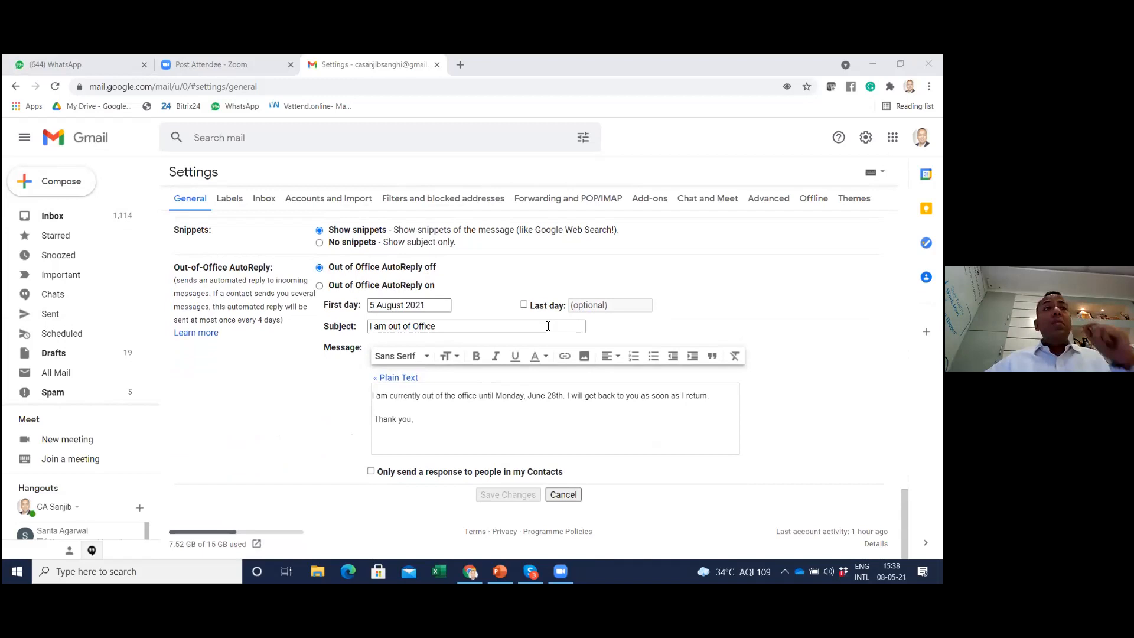
# Start a new message and try to schedule its sending without a recipient
pyautogui.click(53, 189)
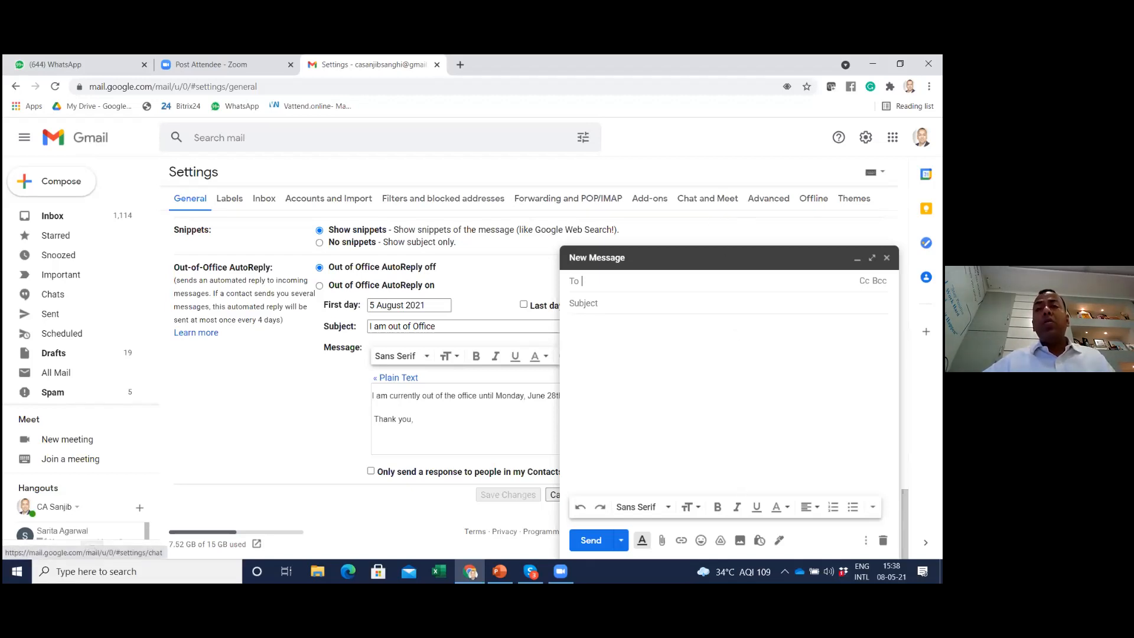
pyautogui.click(621, 540)
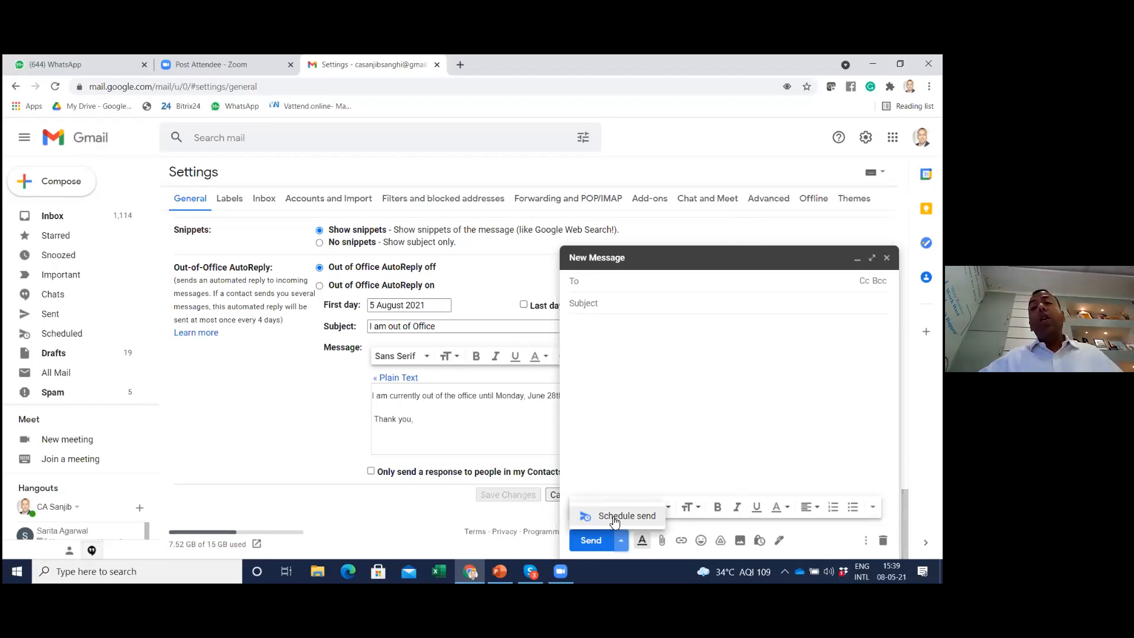
pyautogui.click(615, 517)
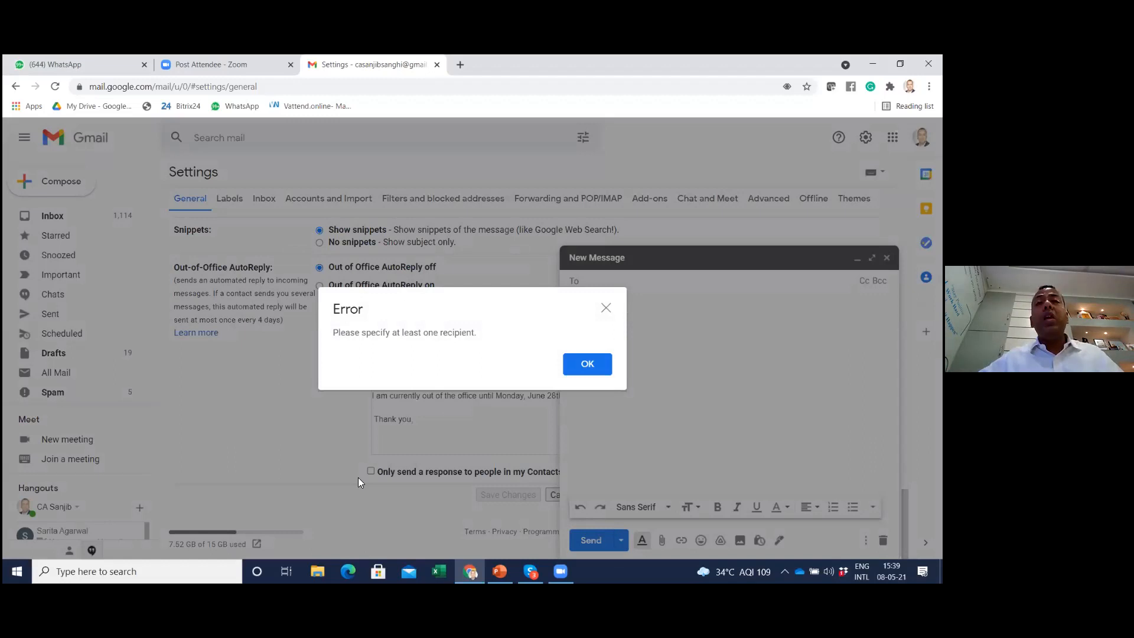
pyautogui.click(606, 308)
# Address the new message to the account owner's own suggested contact and enter the subject "Happy Birthday"
pyautogui.write('san')
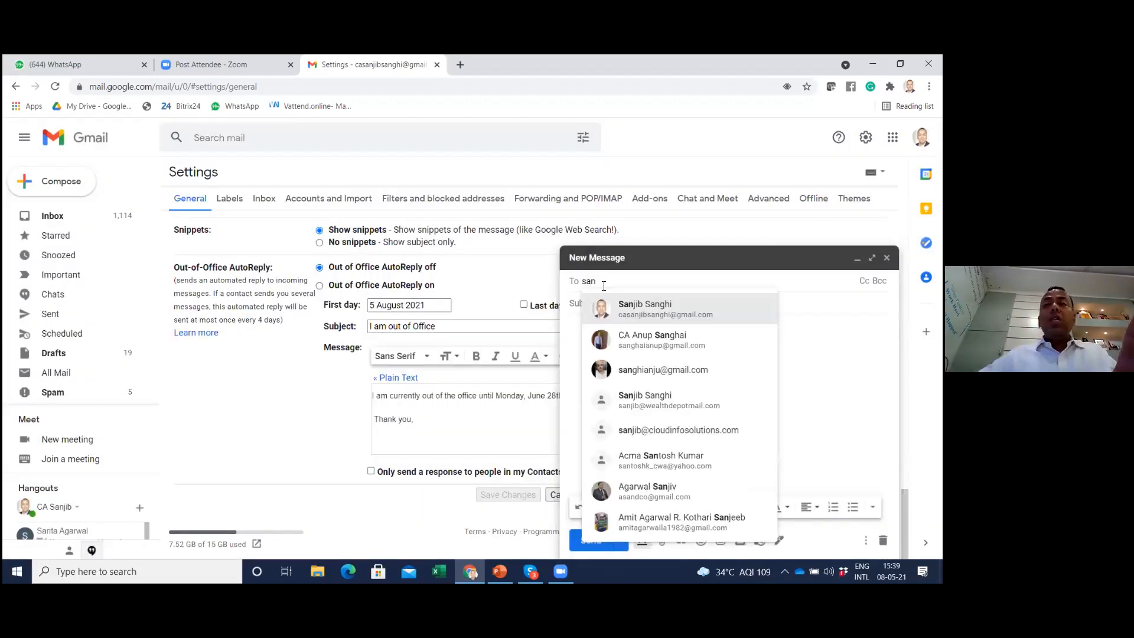
pyautogui.click(652, 308)
pyautogui.click(623, 305)
pyautogui.write('Happy Bi')
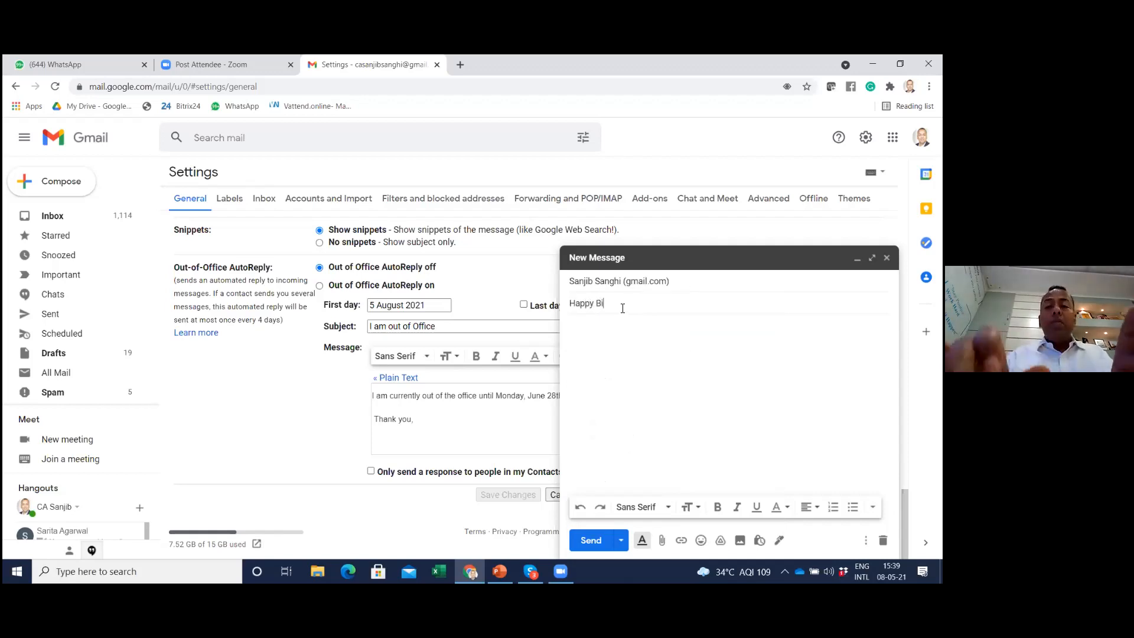
pyautogui.write('rthday')
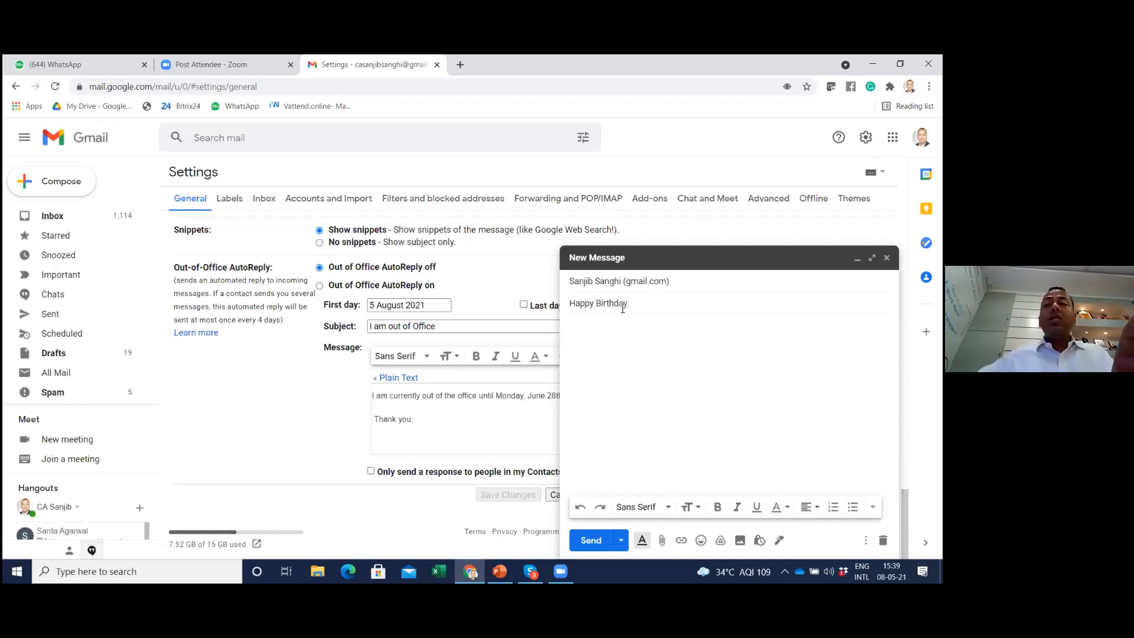
# Examine the Schedule send times offered for the Happy Birthday message, then close the message without scheduling it
pyautogui.click(620, 540)
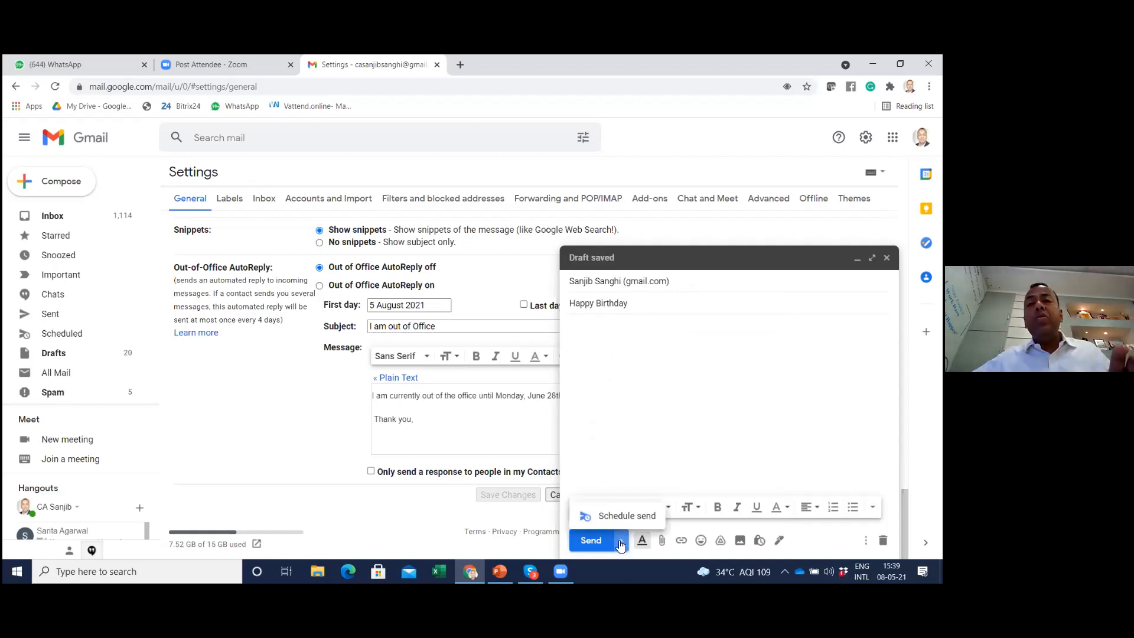
pyautogui.click(620, 515)
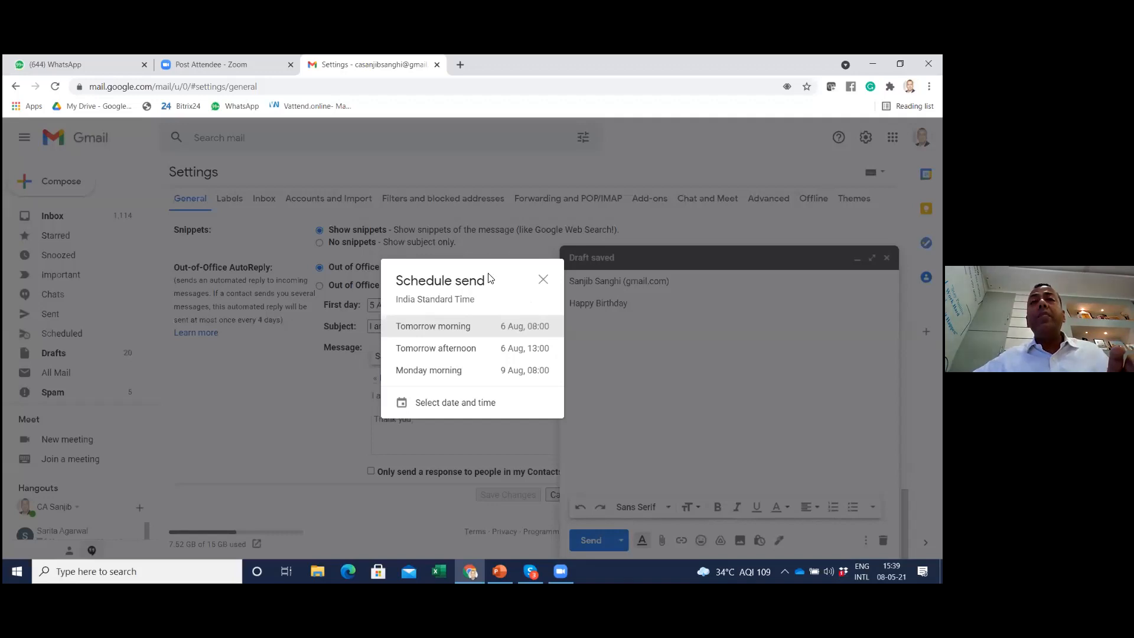
pyautogui.moveTo(486, 281); pyautogui.dragTo(396, 281)
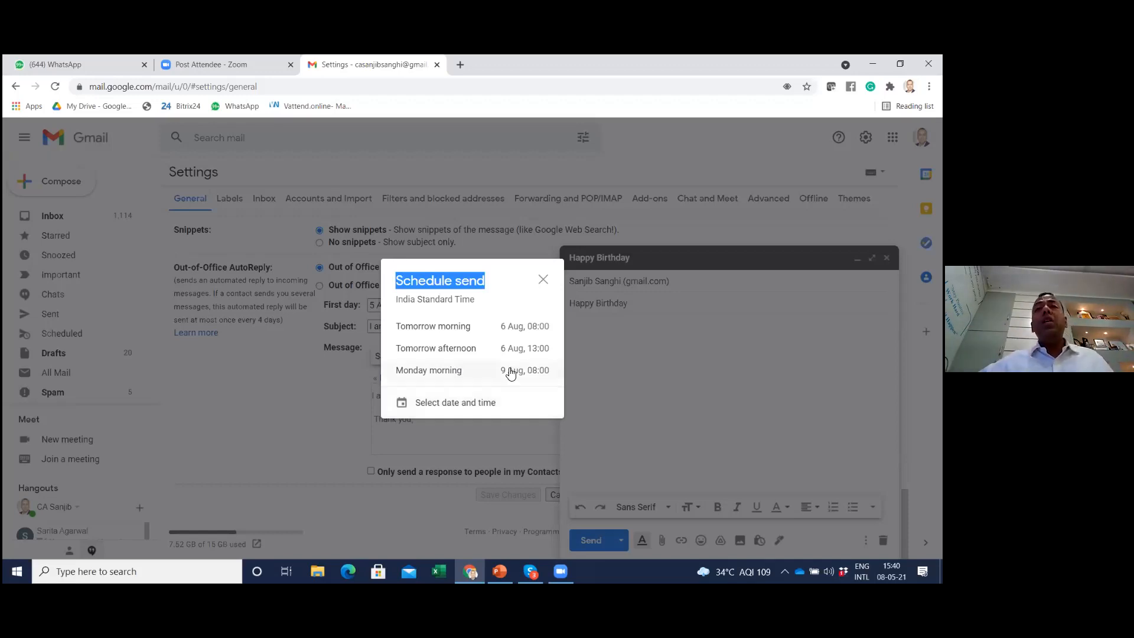
pyautogui.click(543, 281)
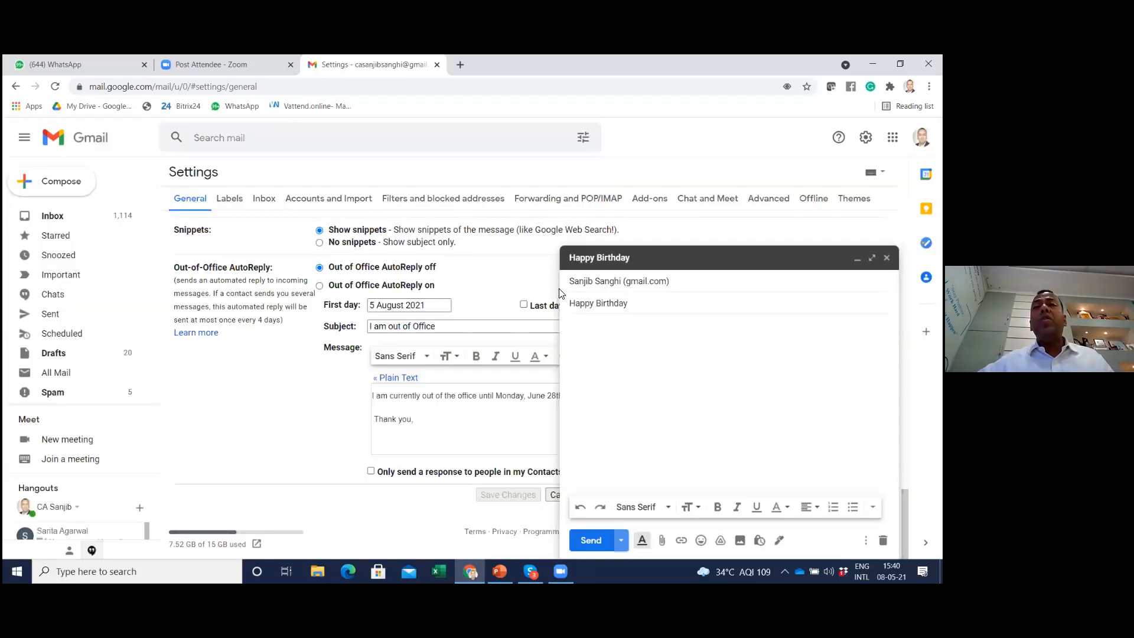
pyautogui.click(887, 258)
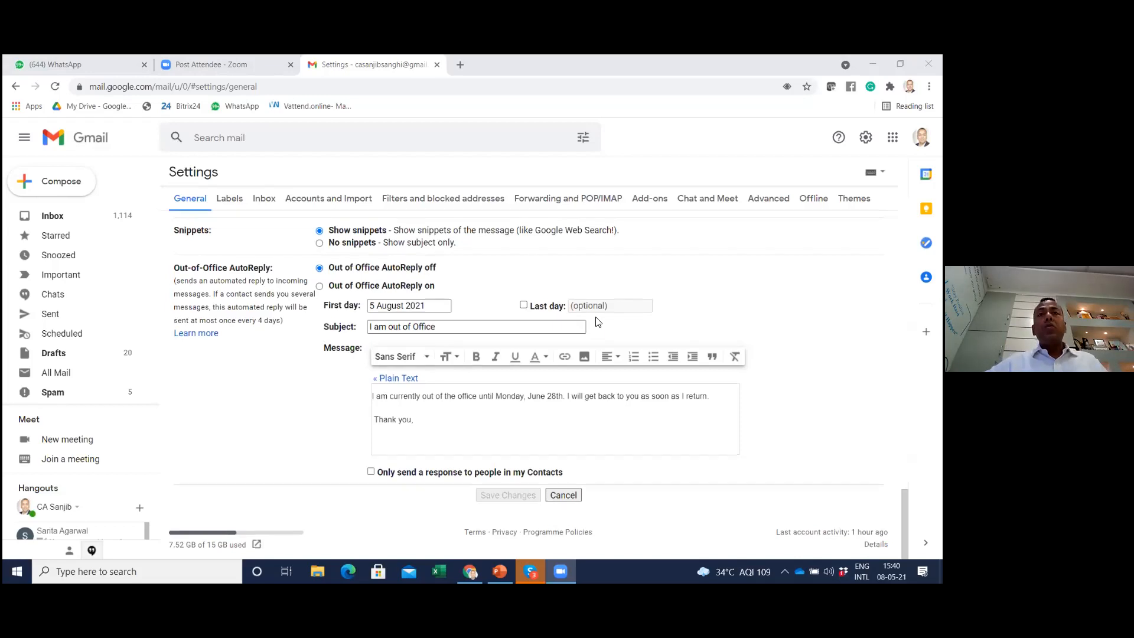
# Go back to the inbox and look at the advanced mail search fields, closing them without searching
pyautogui.scroll(5, 598, 322)
pyautogui.scroll(8, 598, 322)
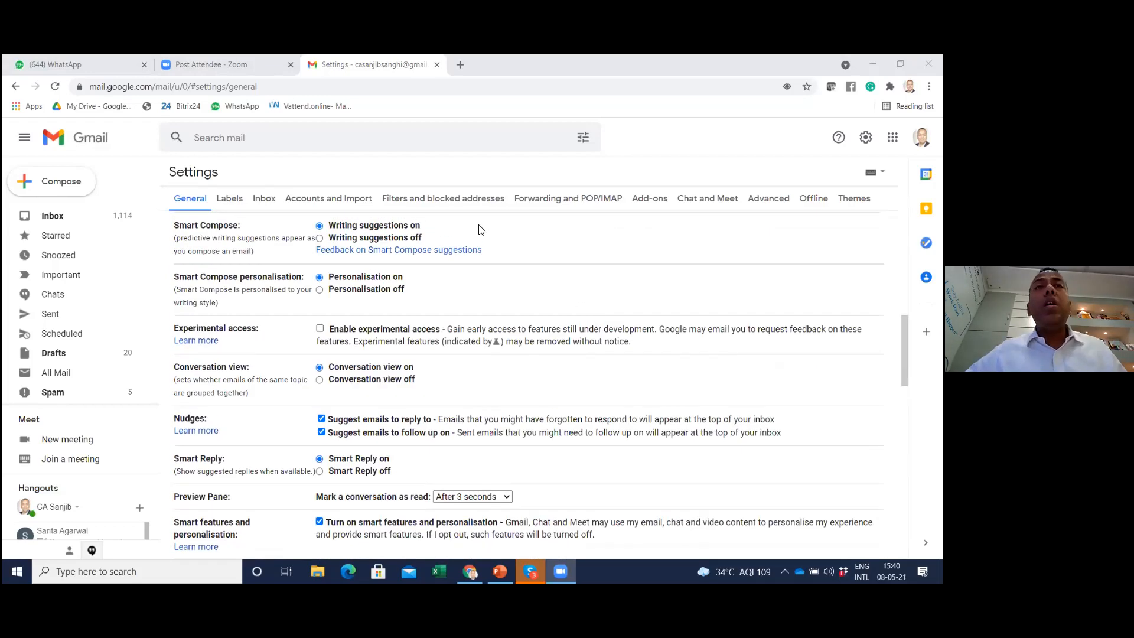
pyautogui.click(48, 222)
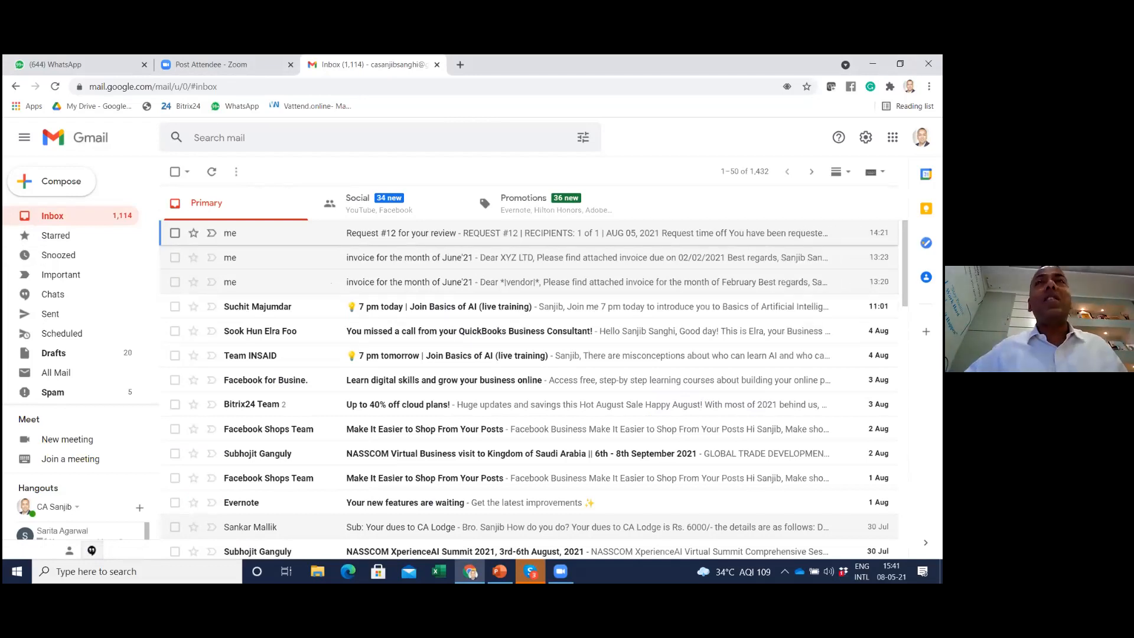
pyautogui.click(586, 139)
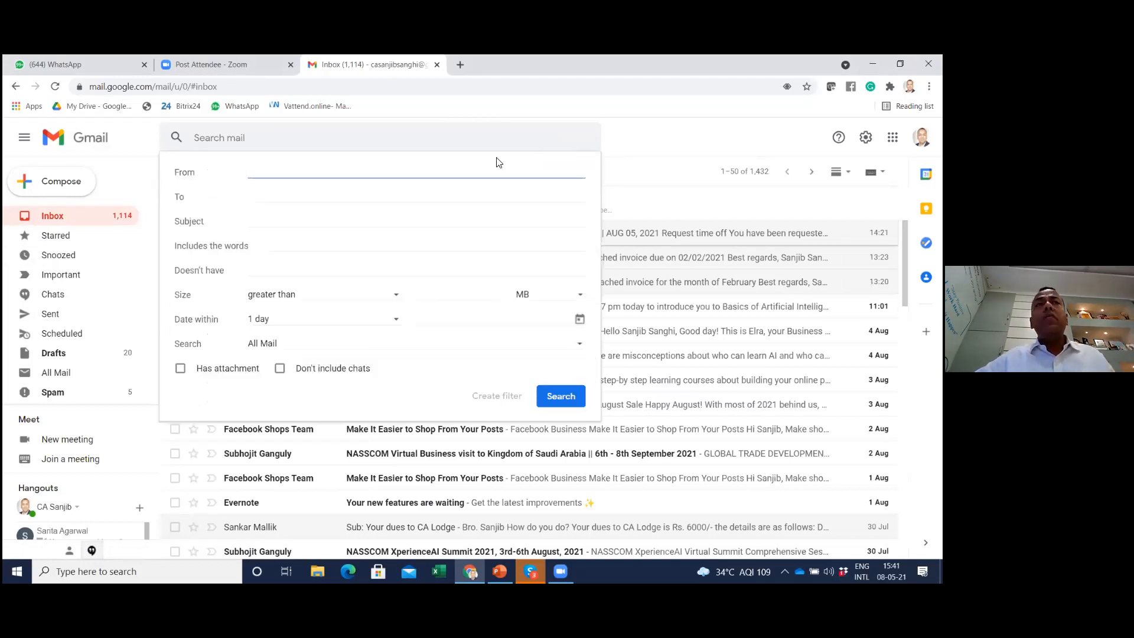
pyautogui.click(681, 145)
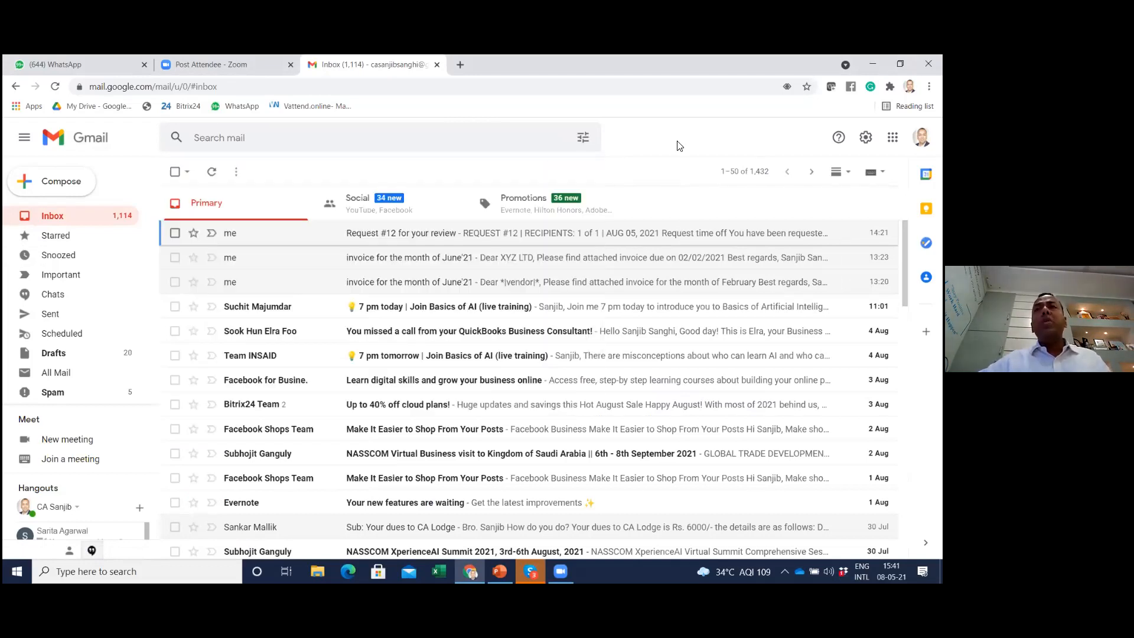
pyautogui.scroll(-1, 502, 326)
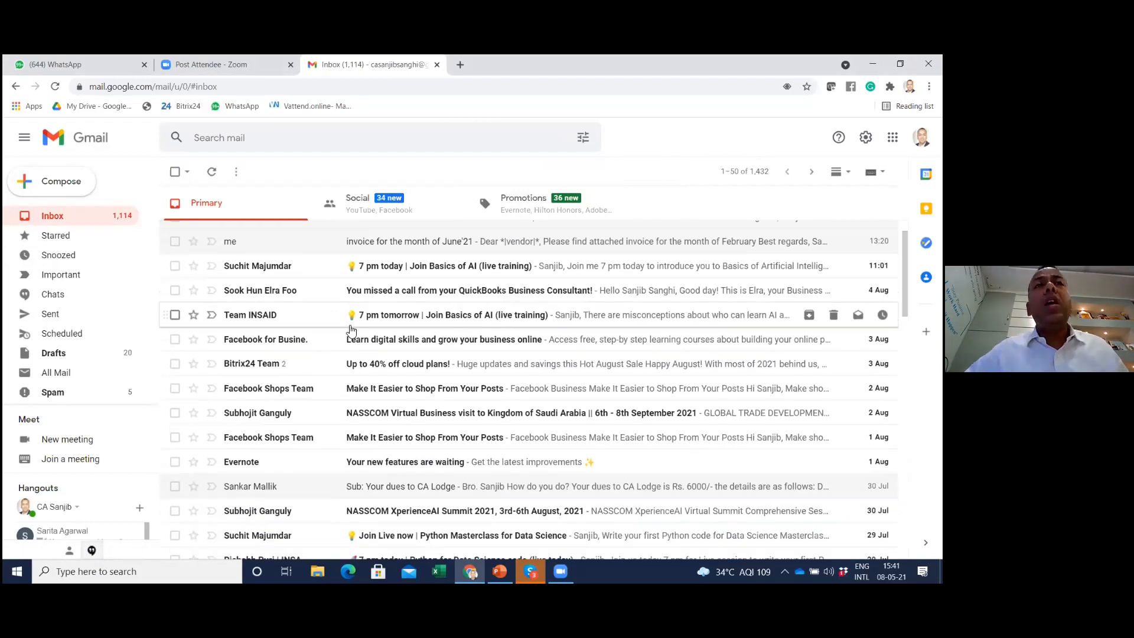
pyautogui.moveTo(243, 273)
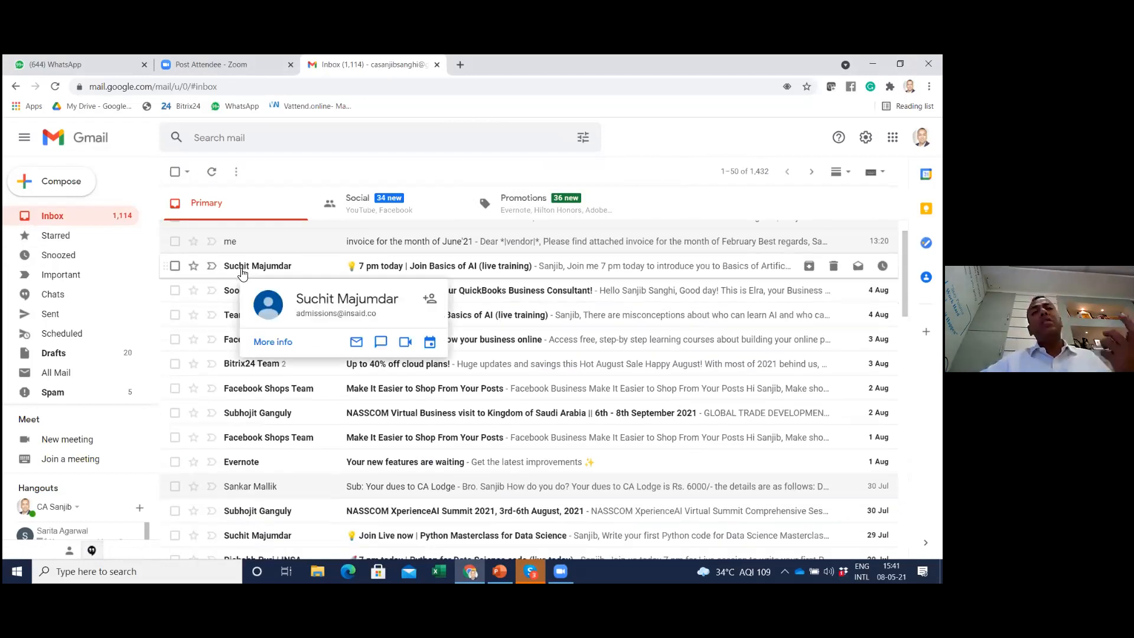
pyautogui.scroll(-1, 202, 362)
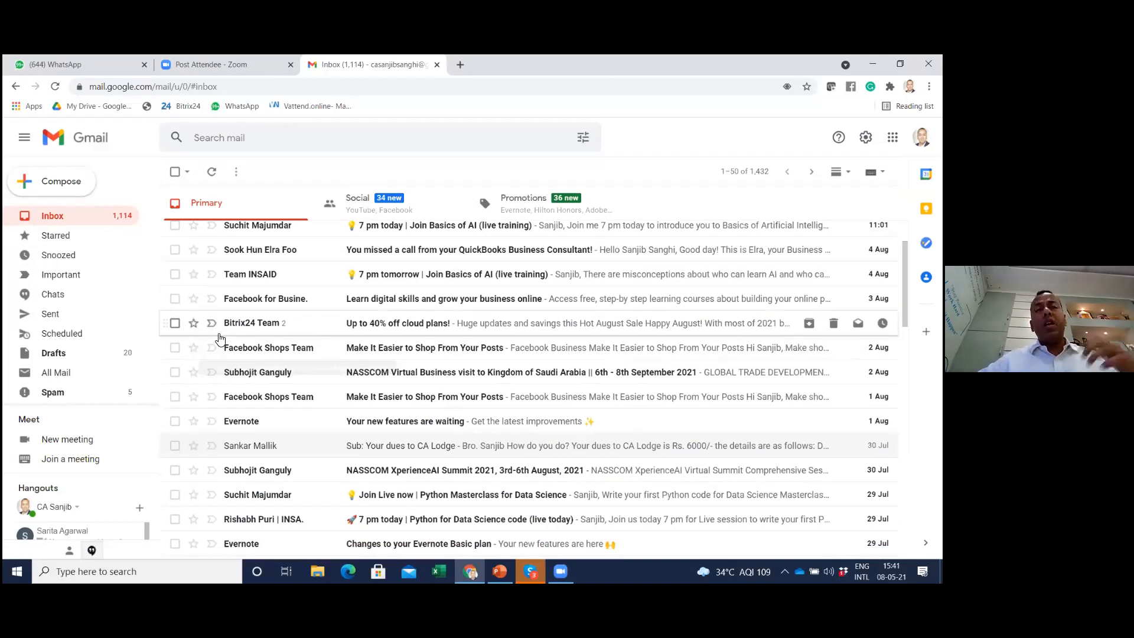
pyautogui.scroll(2, 218, 341)
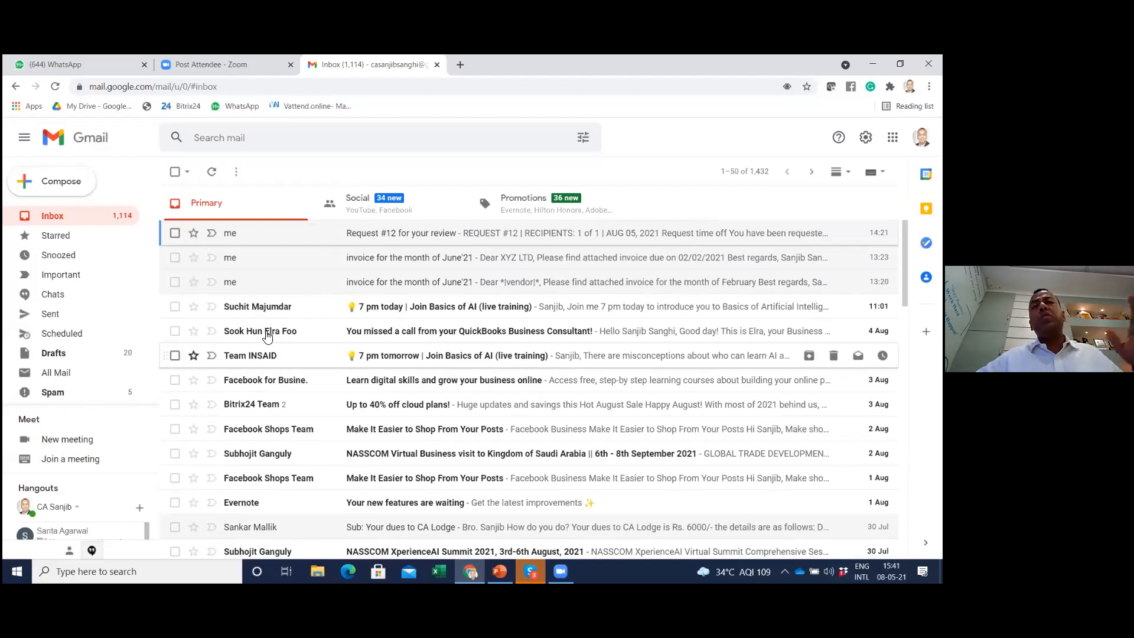
pyautogui.moveTo(267, 336)
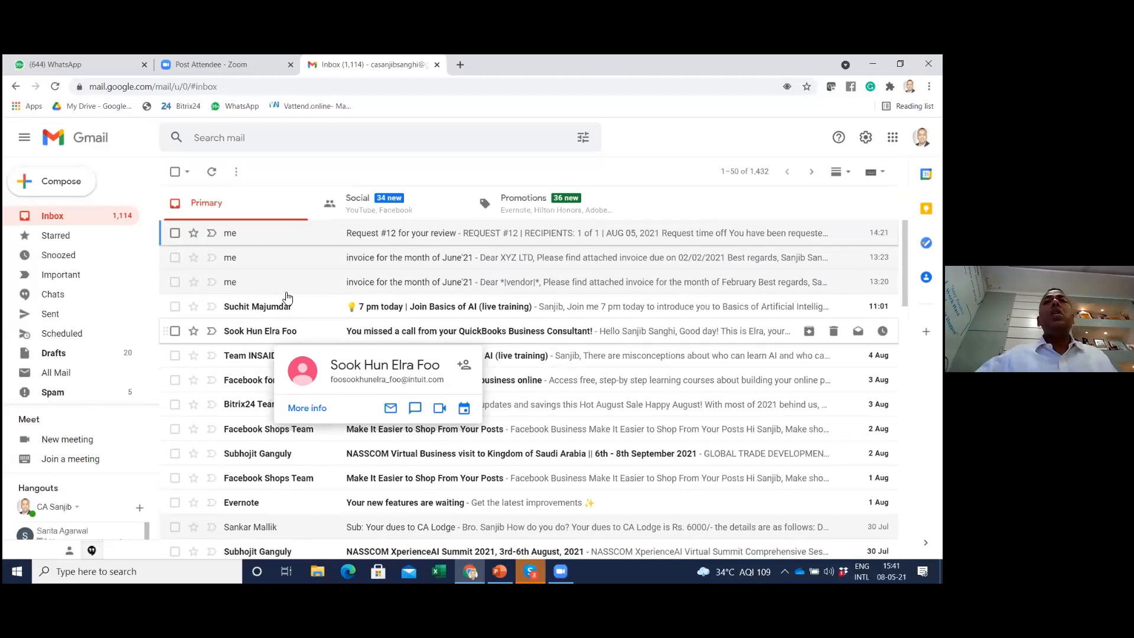
# Start a mail filter for messages from the sender of the "7 pm today | Join Basics of AI" email, using the sender's first name
pyautogui.click(585, 138)
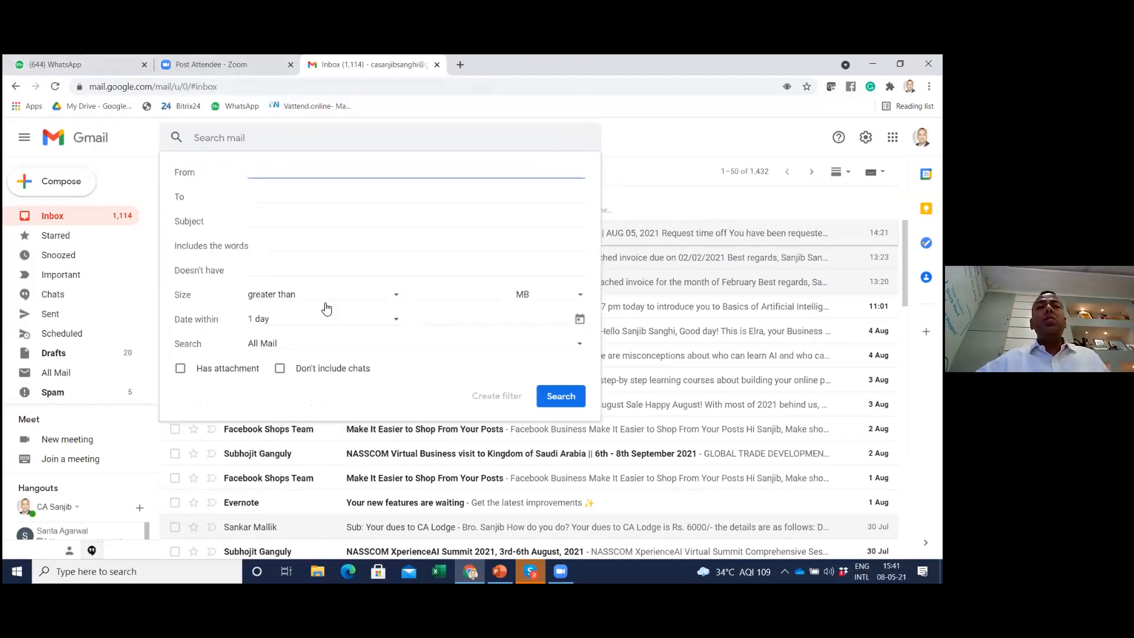
pyautogui.click(315, 443)
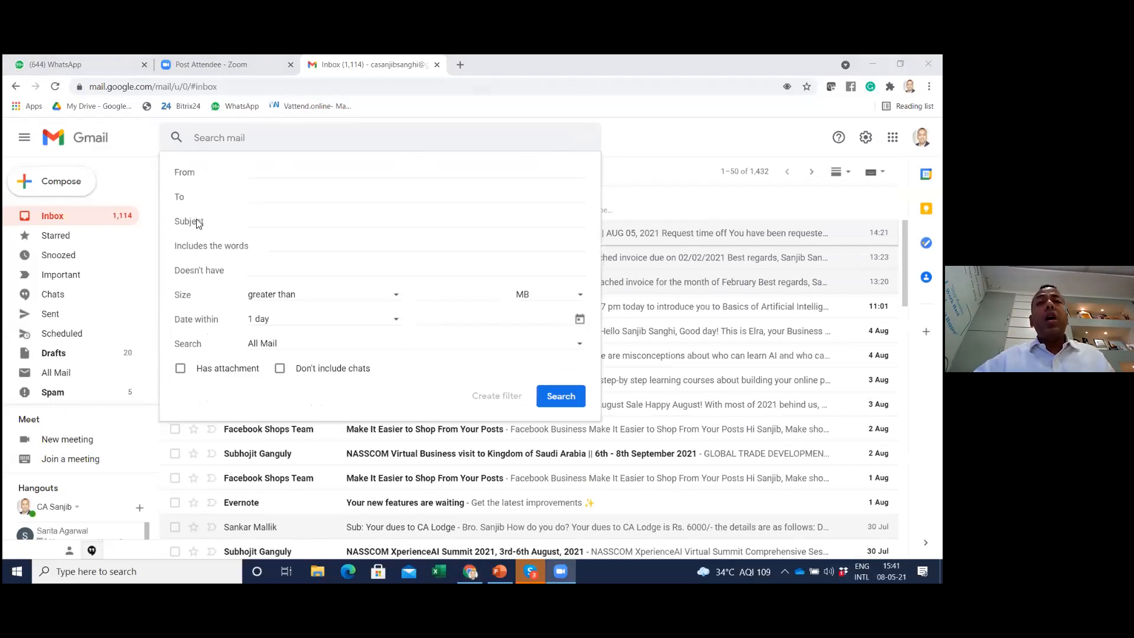
pyautogui.click(267, 176)
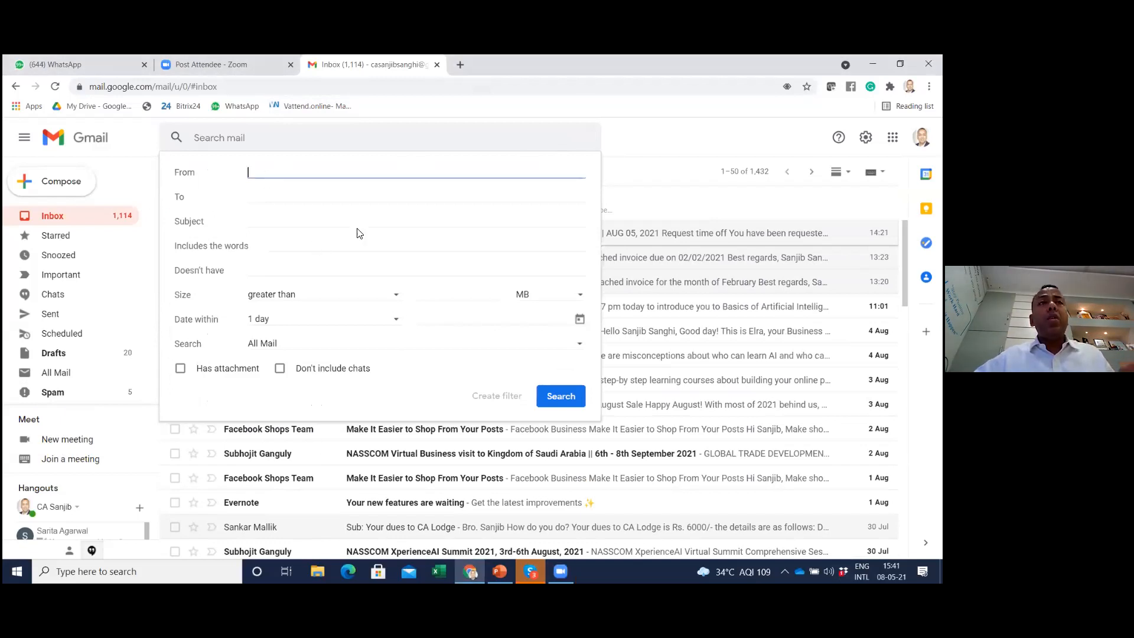
pyautogui.write('s')
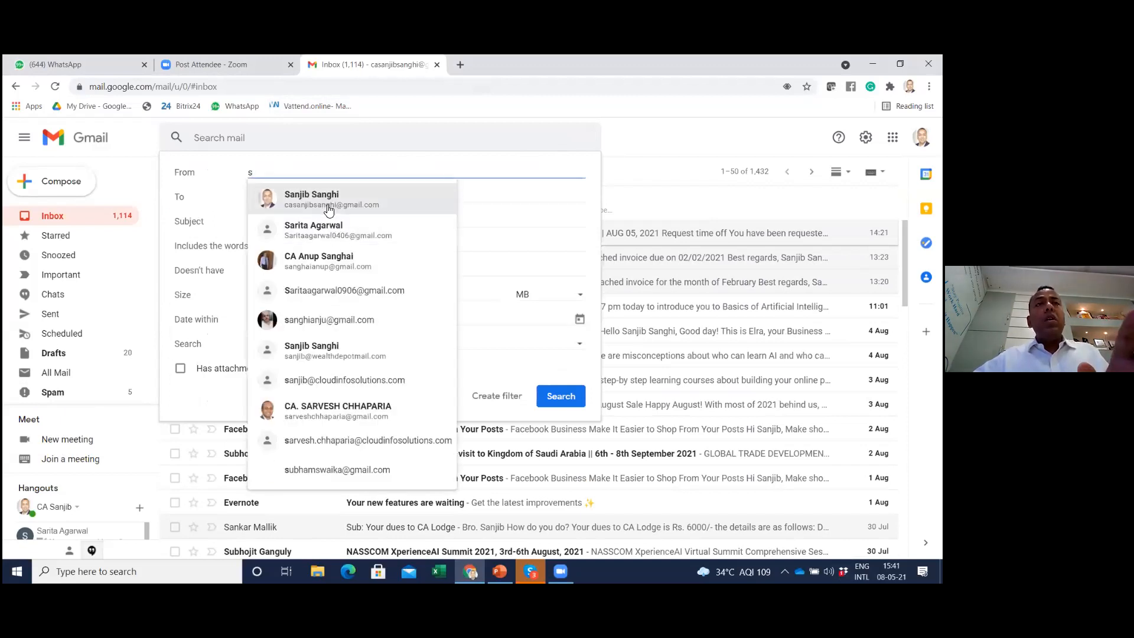
pyautogui.write('u')
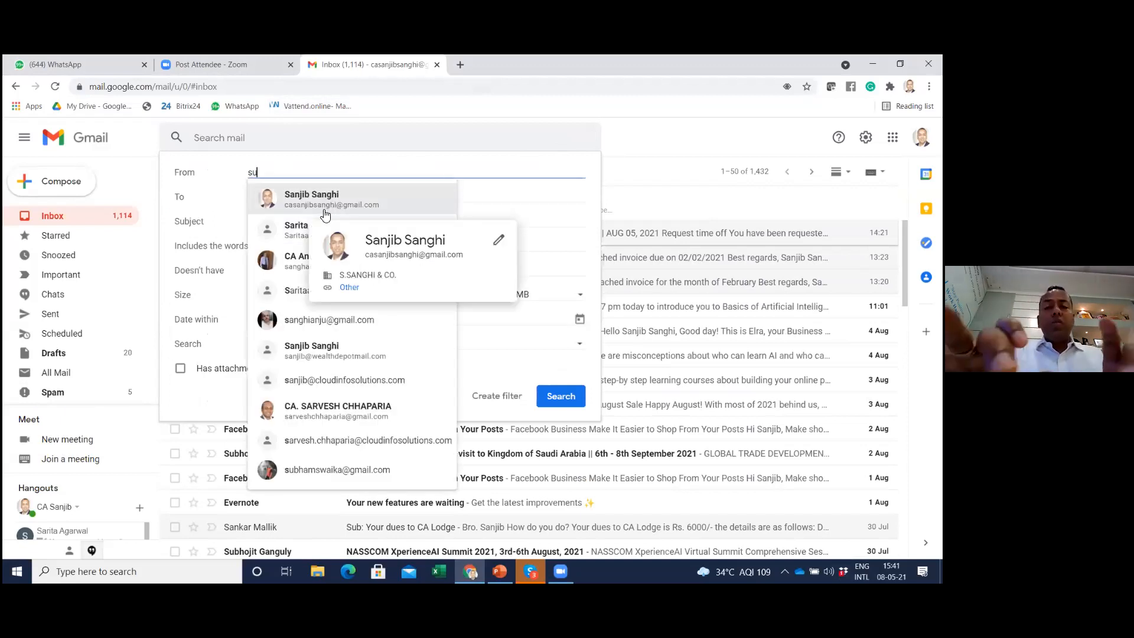
pyautogui.write('chit')
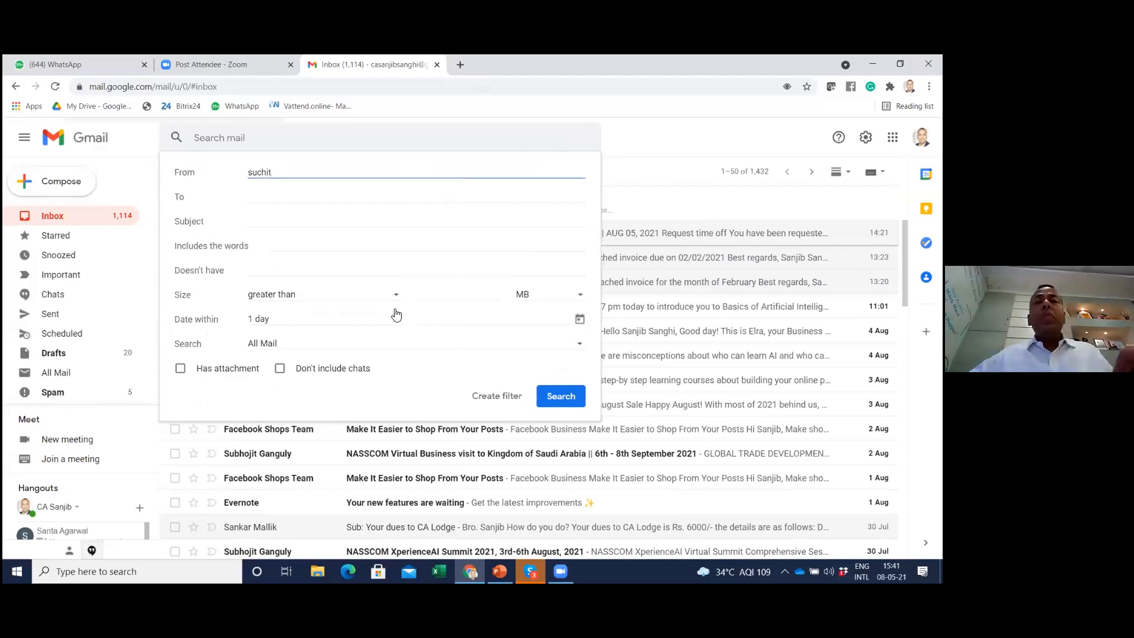
pyautogui.click(491, 399)
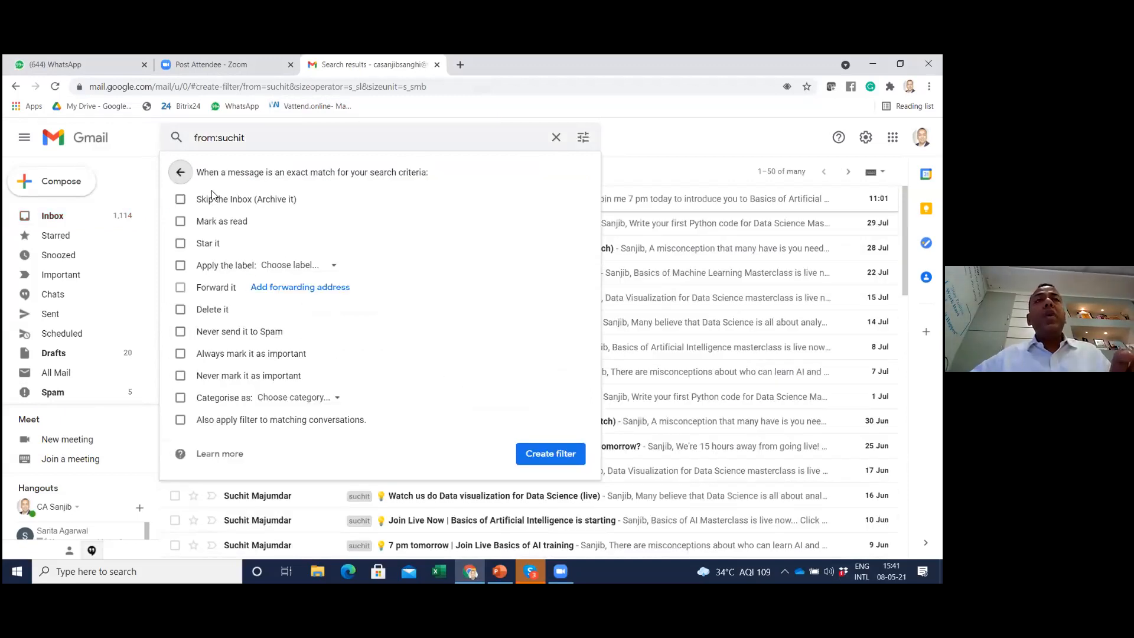
# Select Skip the Inbox, Apply the label and matching conversations for the filter, look at the available labels, then discard it and return to the inbox
pyautogui.click(180, 201)
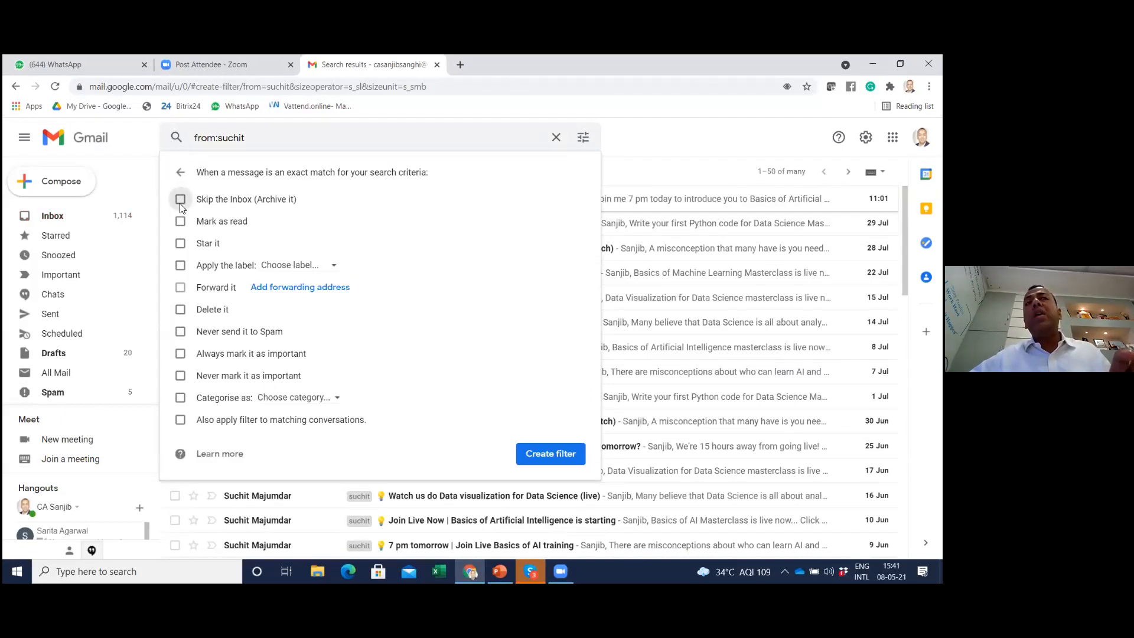
pyautogui.click(175, 266)
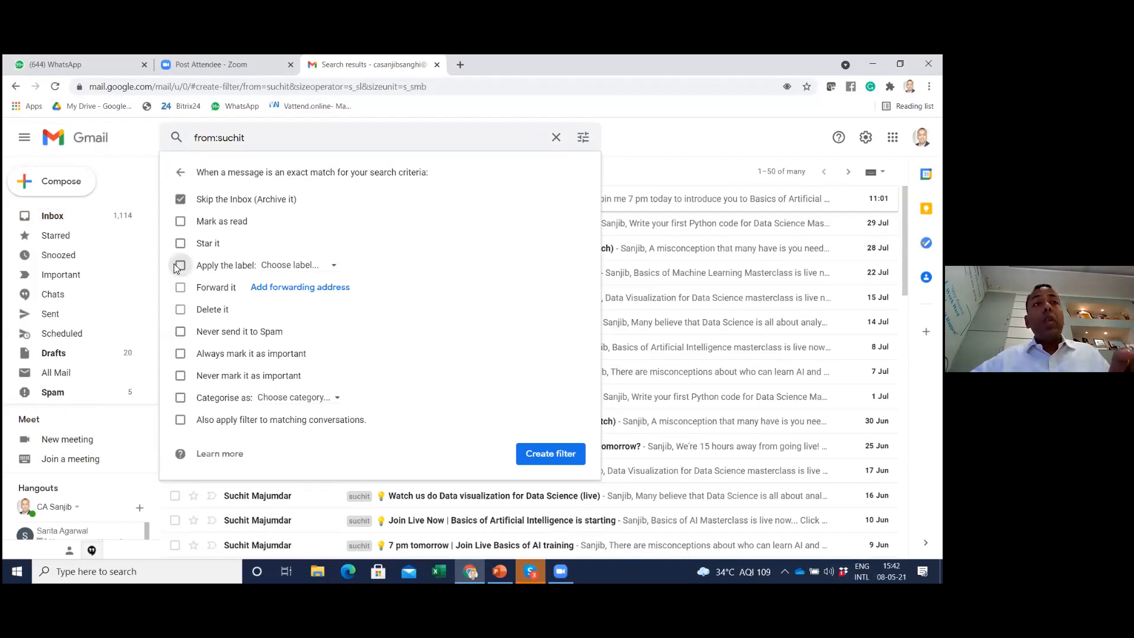
pyautogui.click(294, 270)
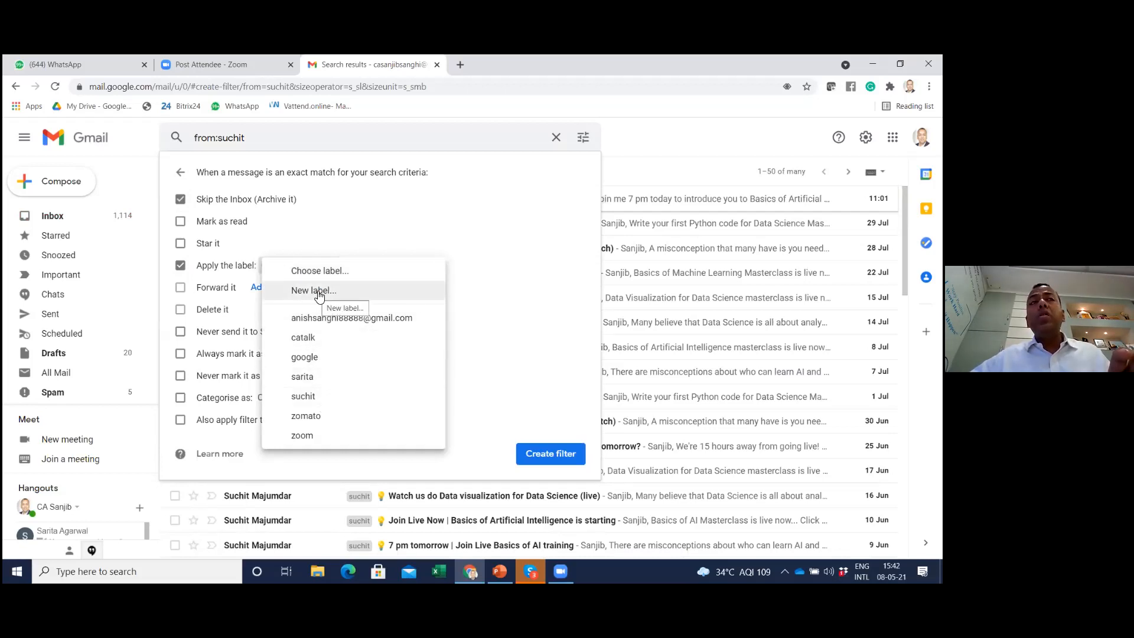
pyautogui.click(544, 280)
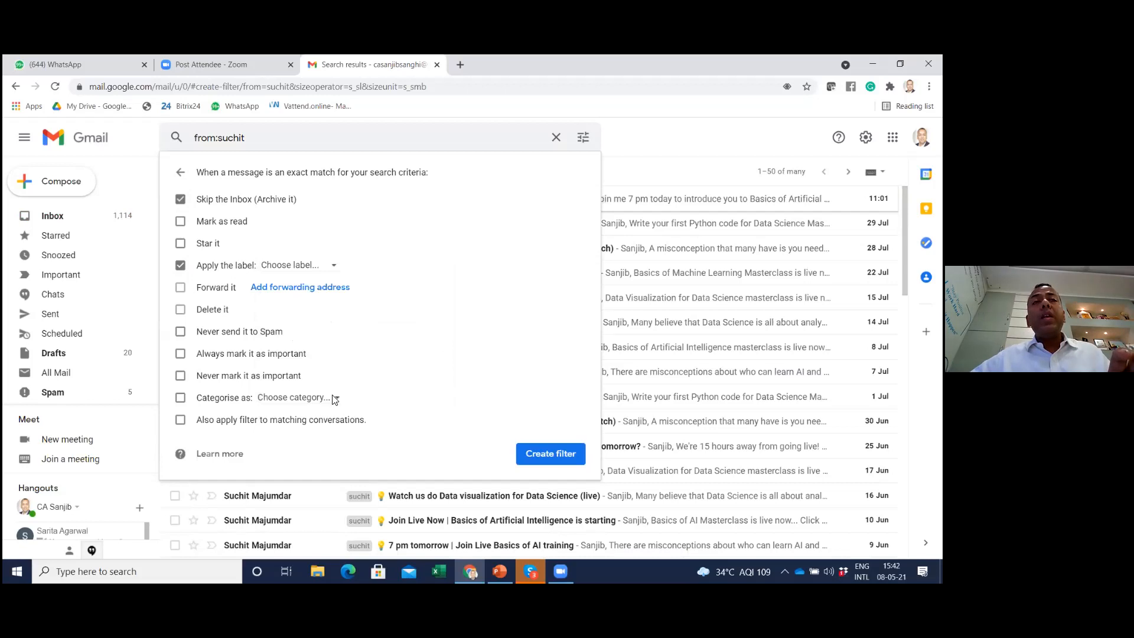
pyautogui.click(181, 421)
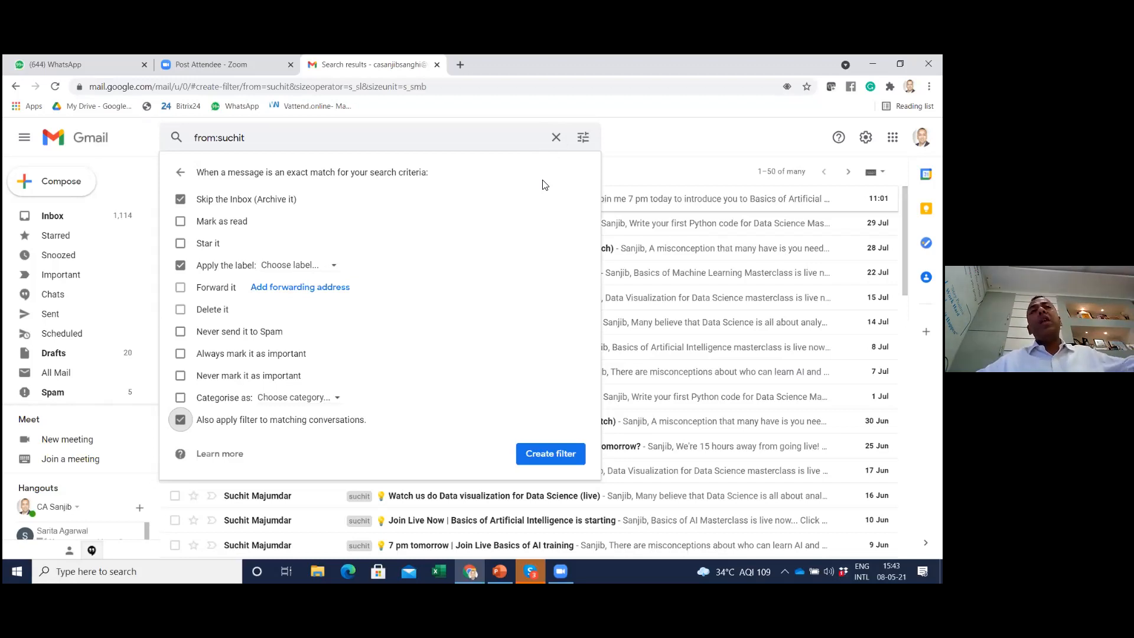
pyautogui.click(555, 139)
pyautogui.click(556, 139)
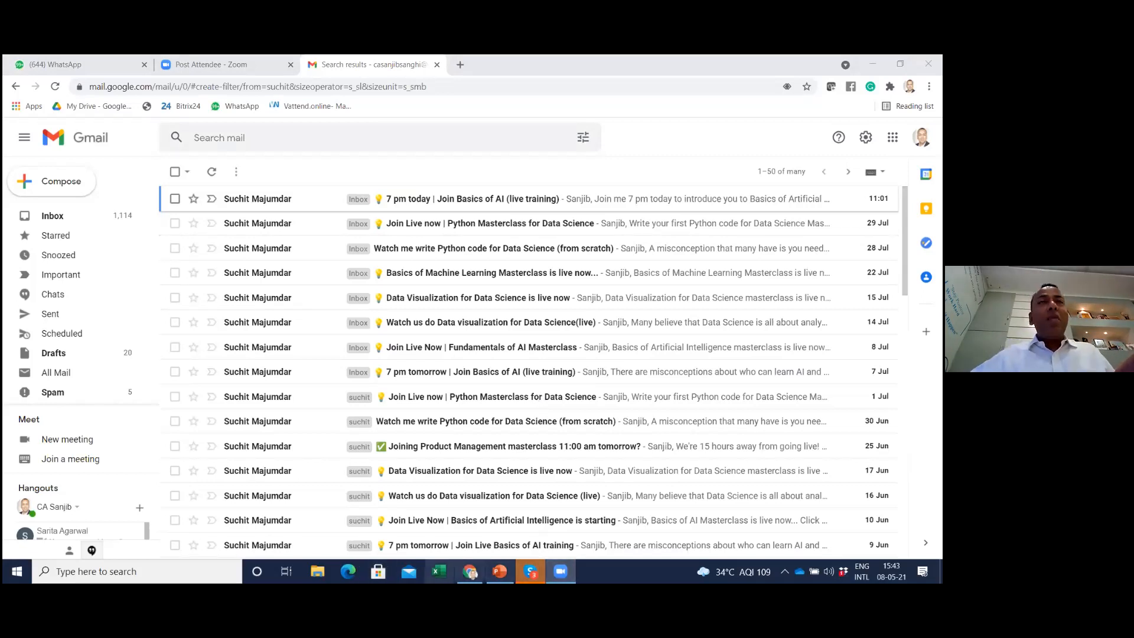
pyautogui.click(41, 223)
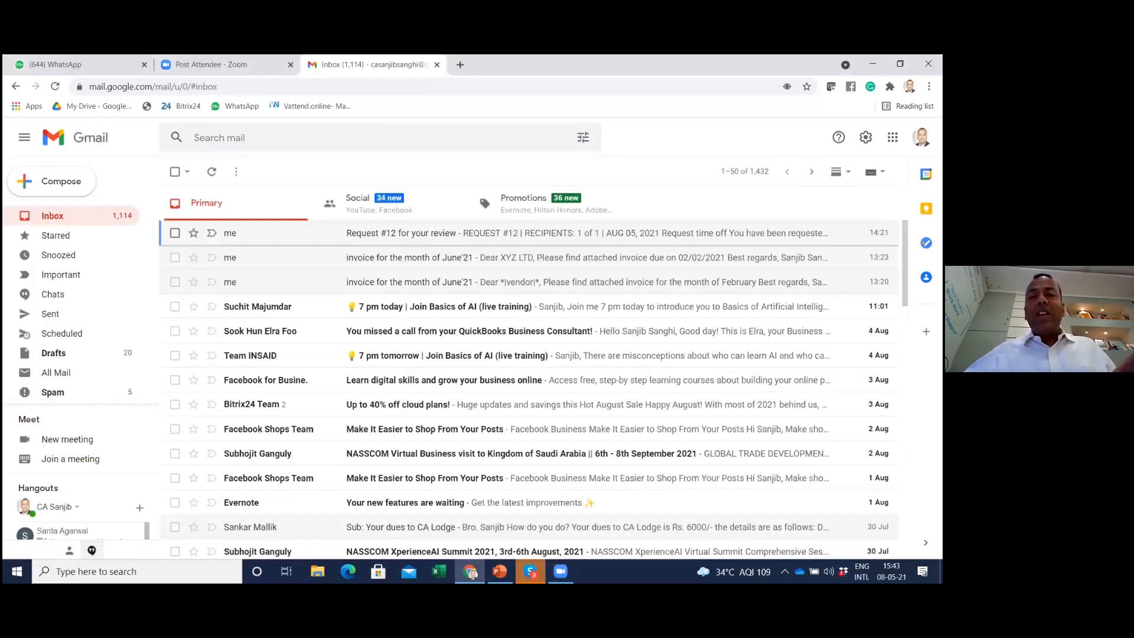
# Switch to Skype, check the Gmail line of the session agenda and highlight the Outlook sync item, then return to Gmail
pyautogui.click(531, 572)
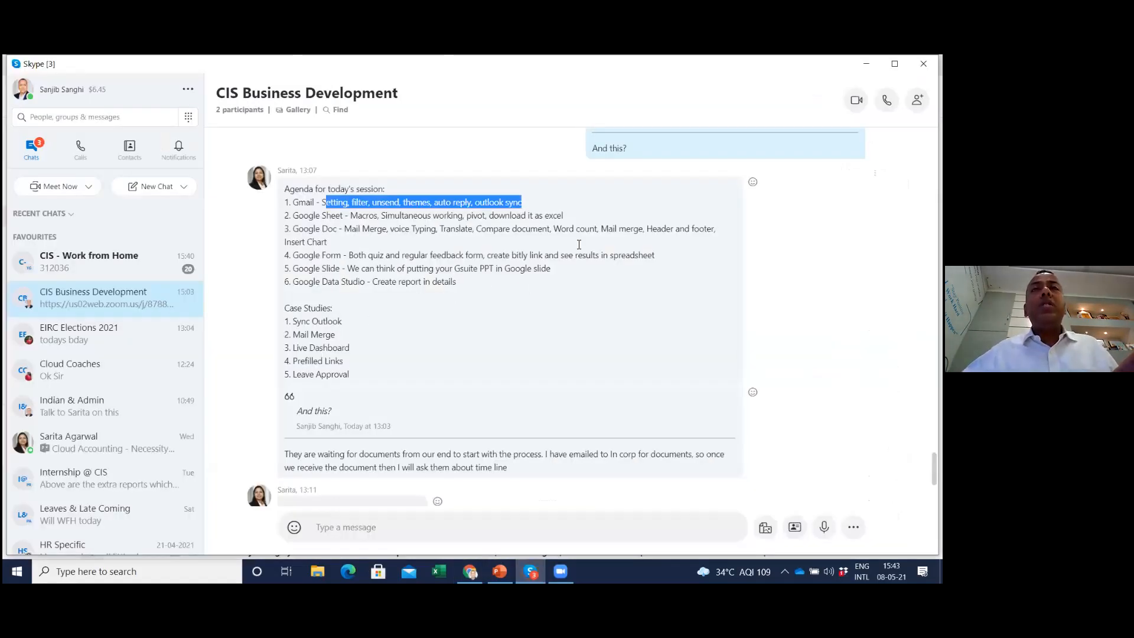
pyautogui.click(480, 204)
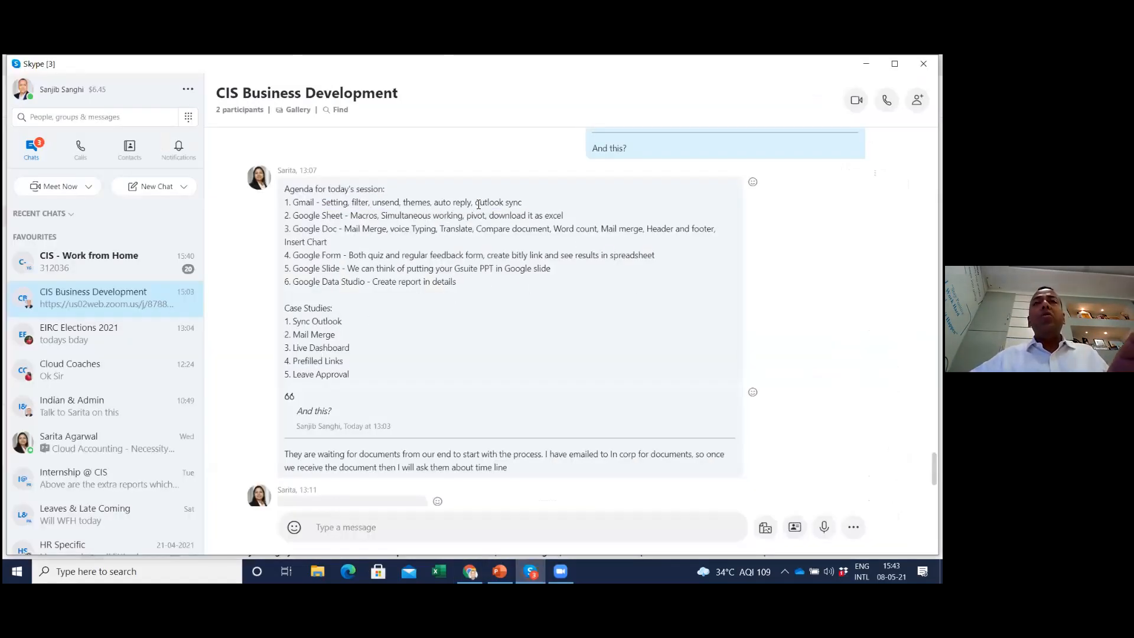
pyautogui.doubleClick(480, 203)
pyautogui.moveTo(512, 203); pyautogui.dragTo(513, 203)
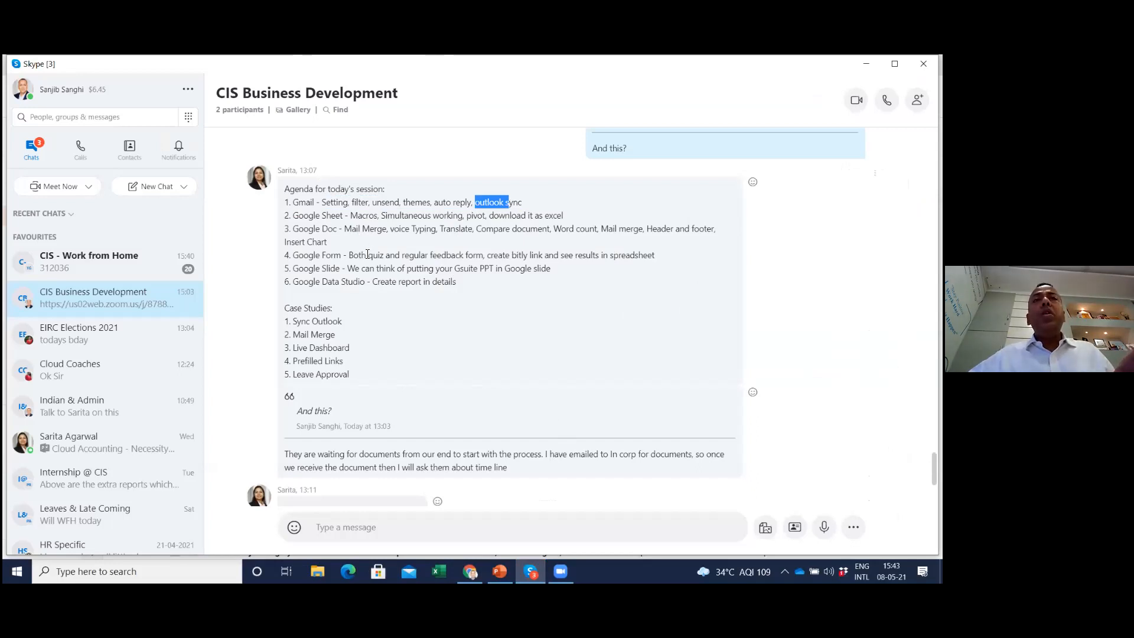
pyautogui.hotkey('alt', 'Tab')
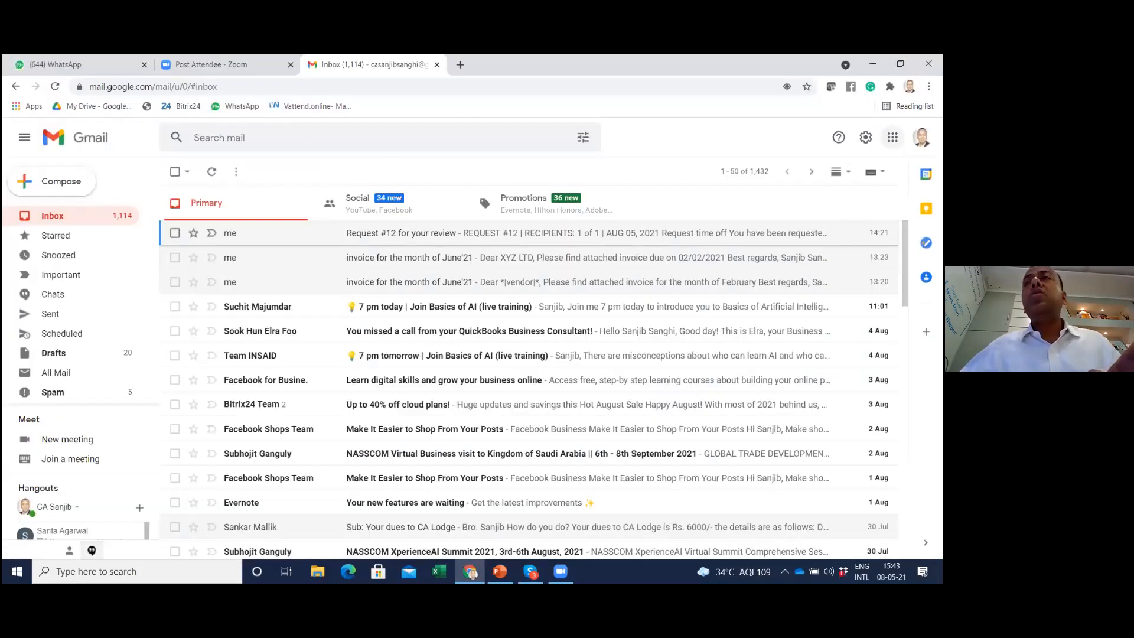
# Open Google Sheets from the Google apps and open the MIS Report spreadsheet
pyautogui.click(893, 137)
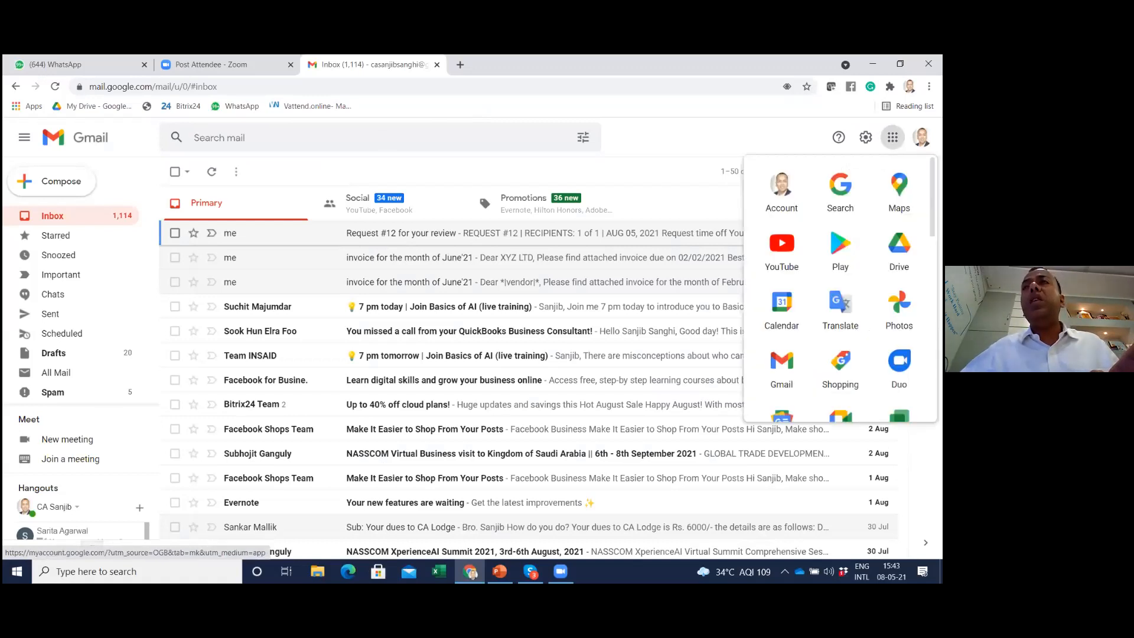
pyautogui.scroll(-2, 840, 225)
pyautogui.scroll(-2, 841, 224)
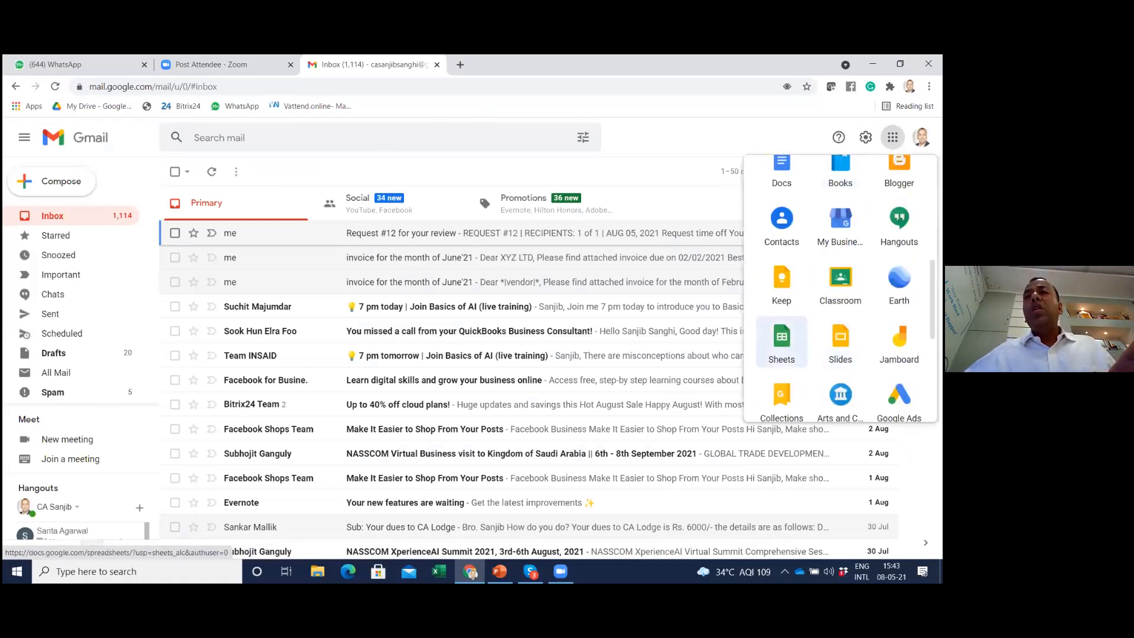
pyautogui.click(782, 342)
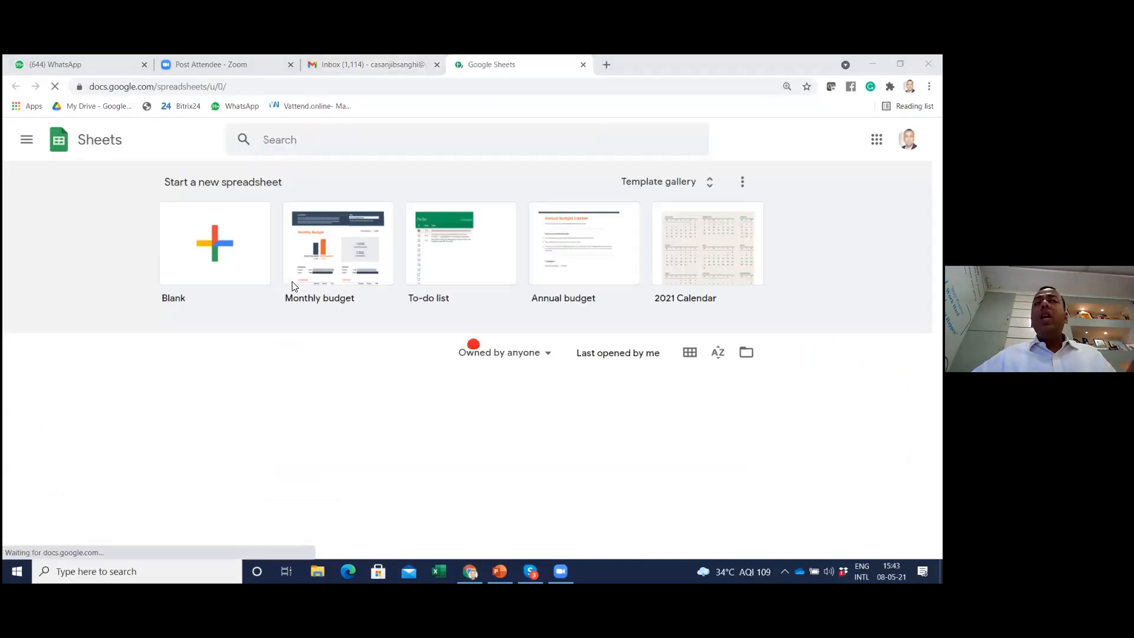
pyautogui.scroll(-5, 254, 283)
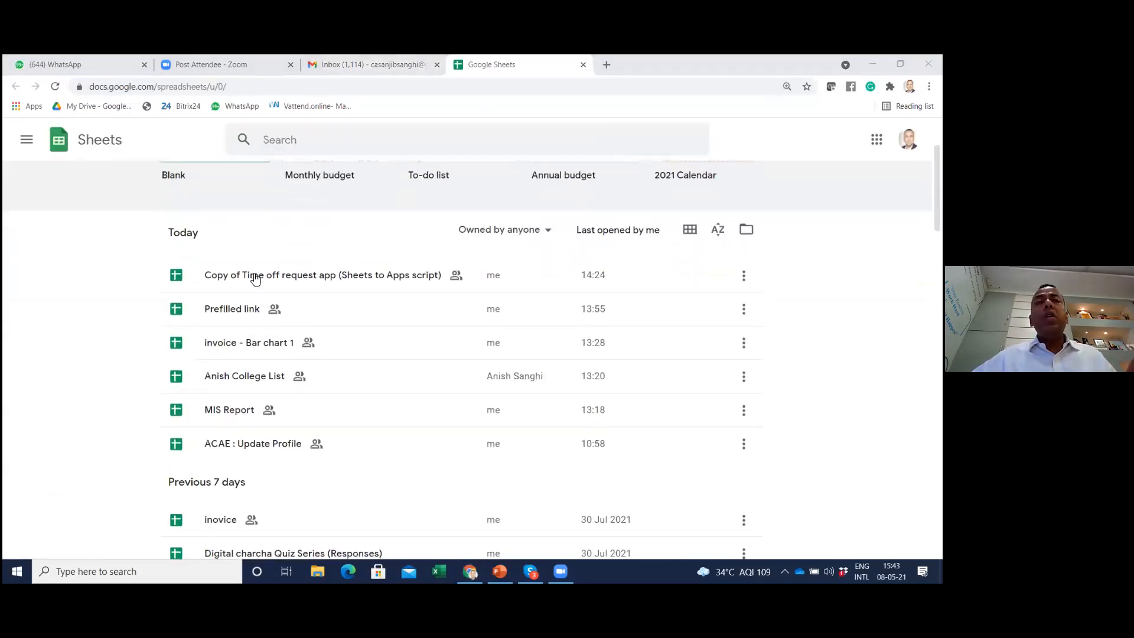
pyautogui.click(234, 337)
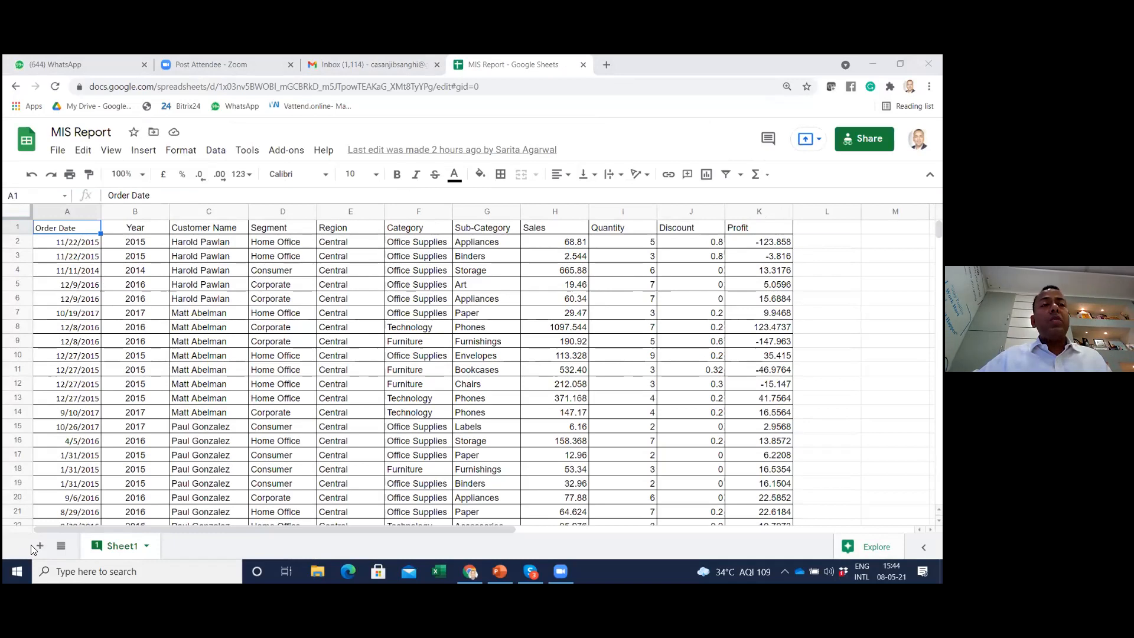
# Copy the whole data table from Sheet1 and paste it into a new sheet starting at cell A1
pyautogui.click(114, 397)
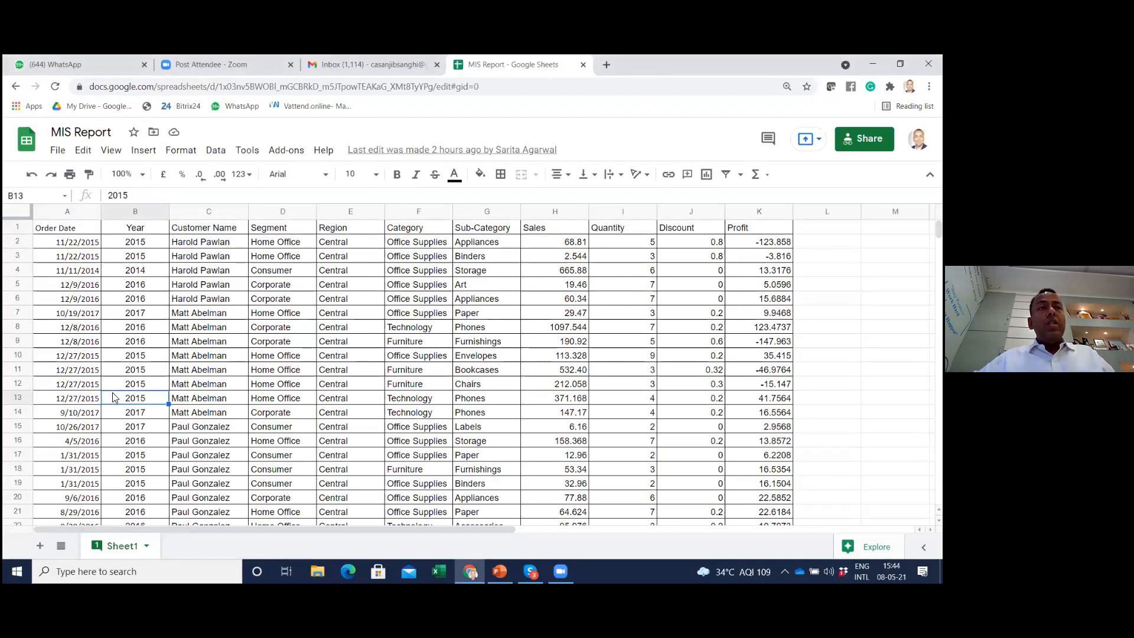
pyautogui.hotkey('ctrl', 'a')
pyautogui.hotkey('ctrl', 'c')
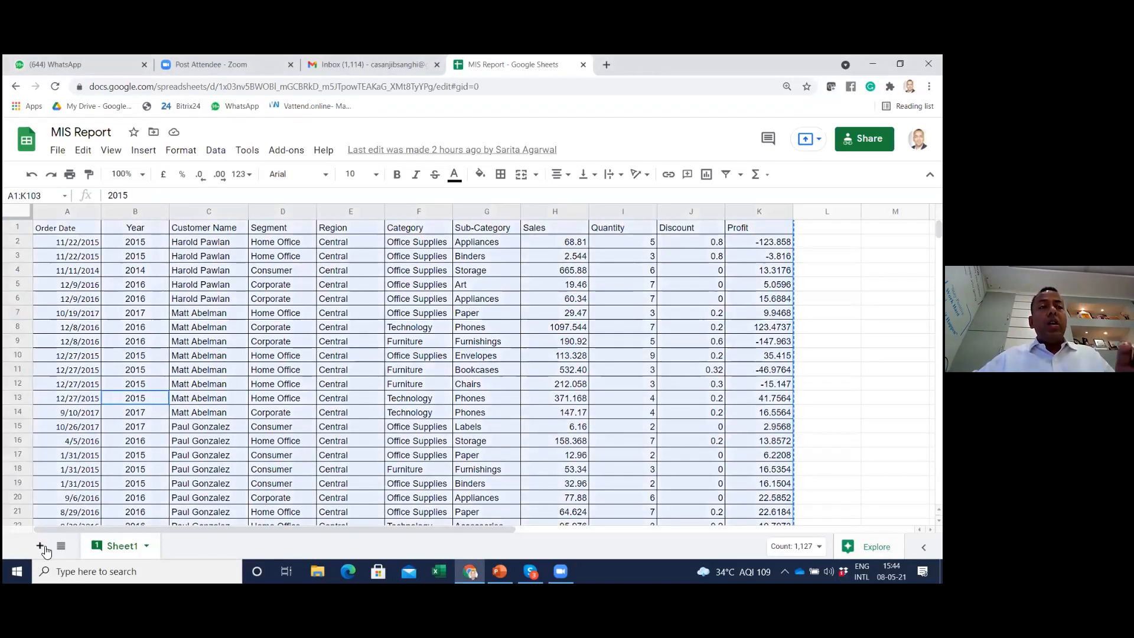
pyautogui.click(40, 545)
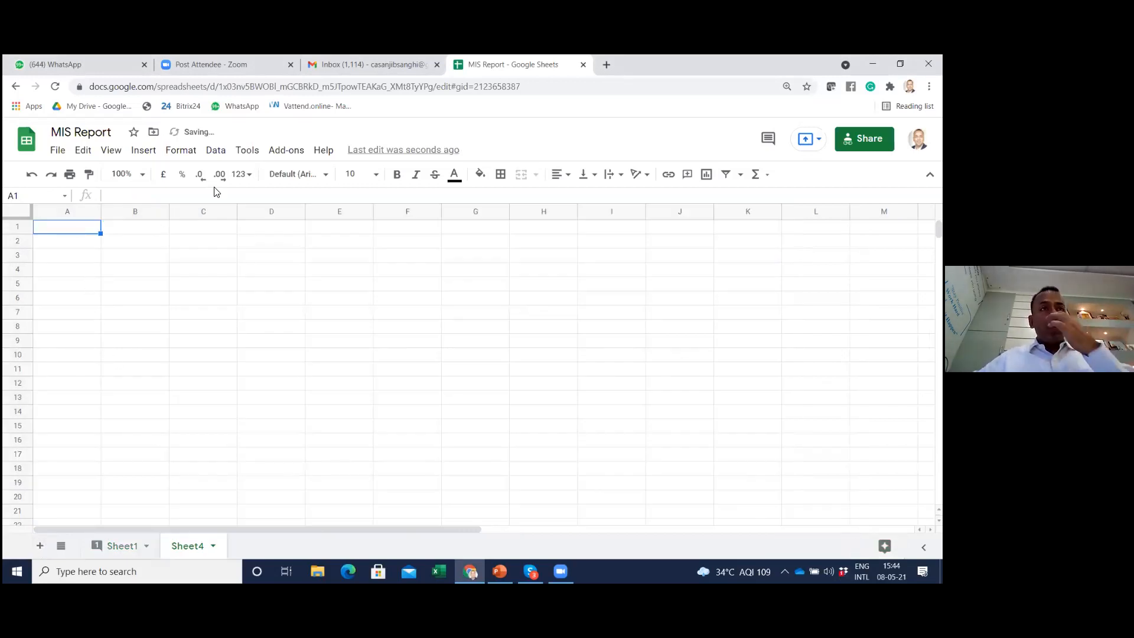
pyautogui.hotkey('ctrl', 'v')
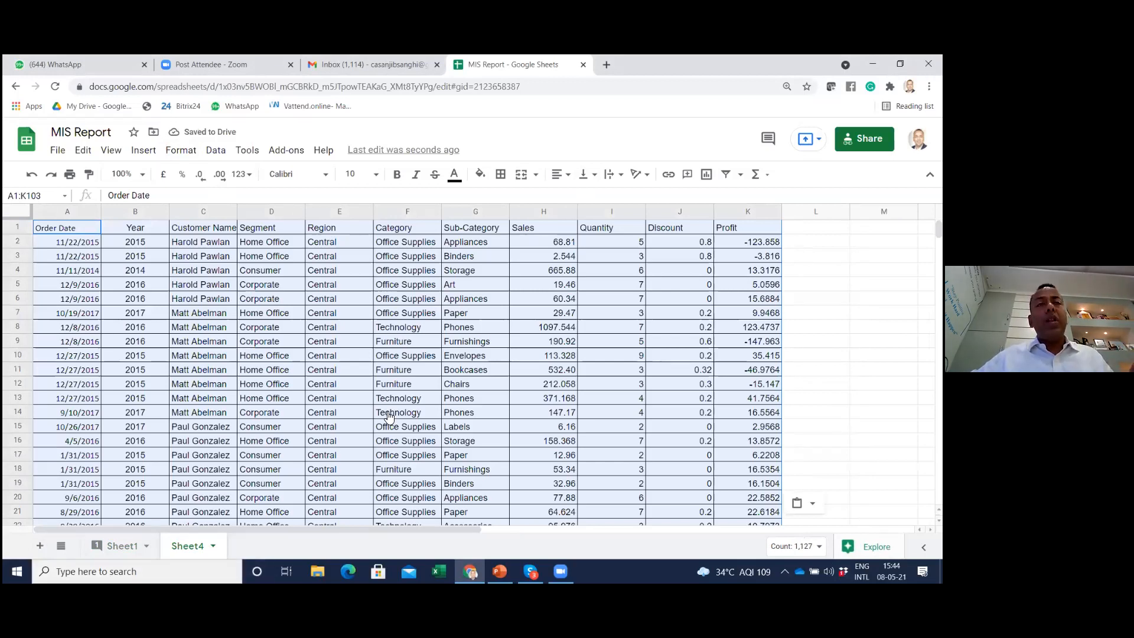
# Compare the original table on Sheet1 with the pasted copy, ending on Sheet1
pyautogui.click(120, 547)
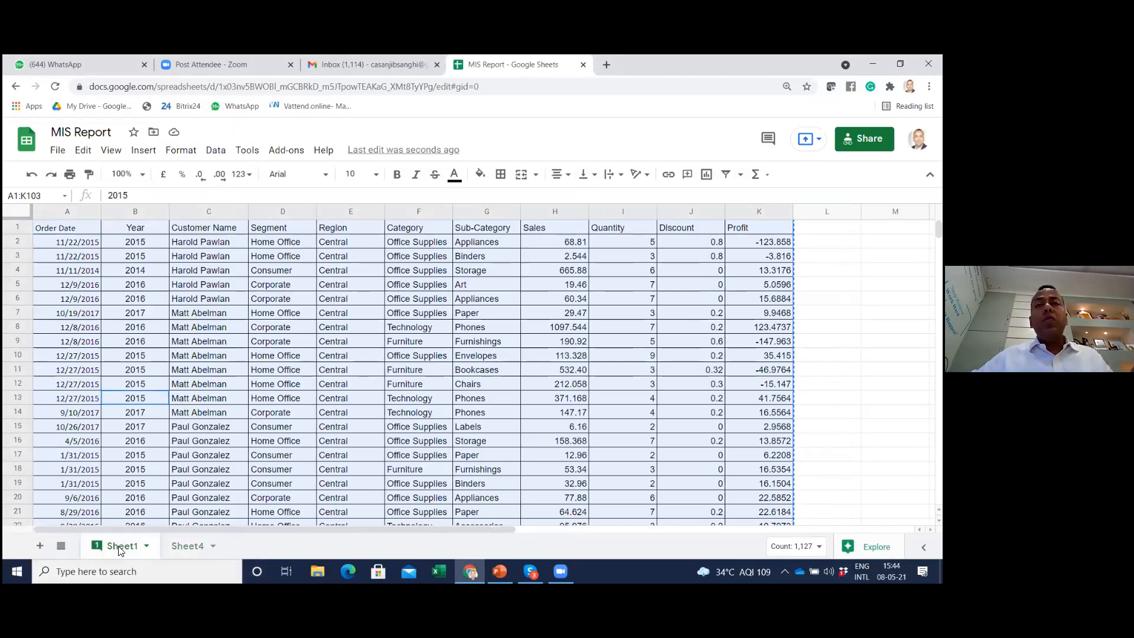
pyautogui.click(199, 553)
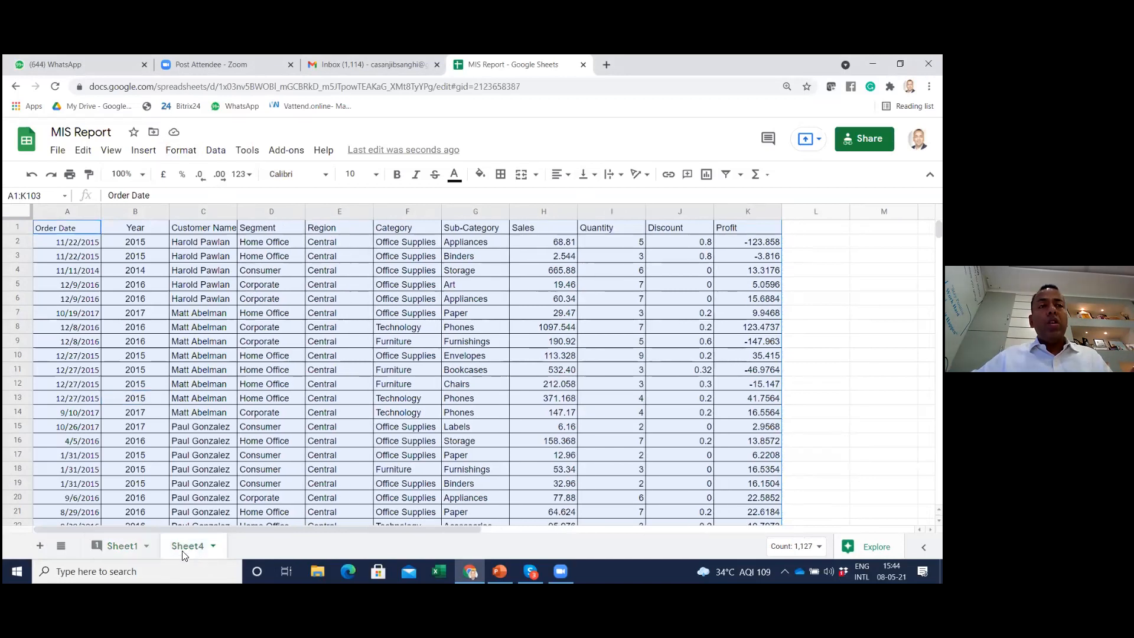
pyautogui.click(125, 544)
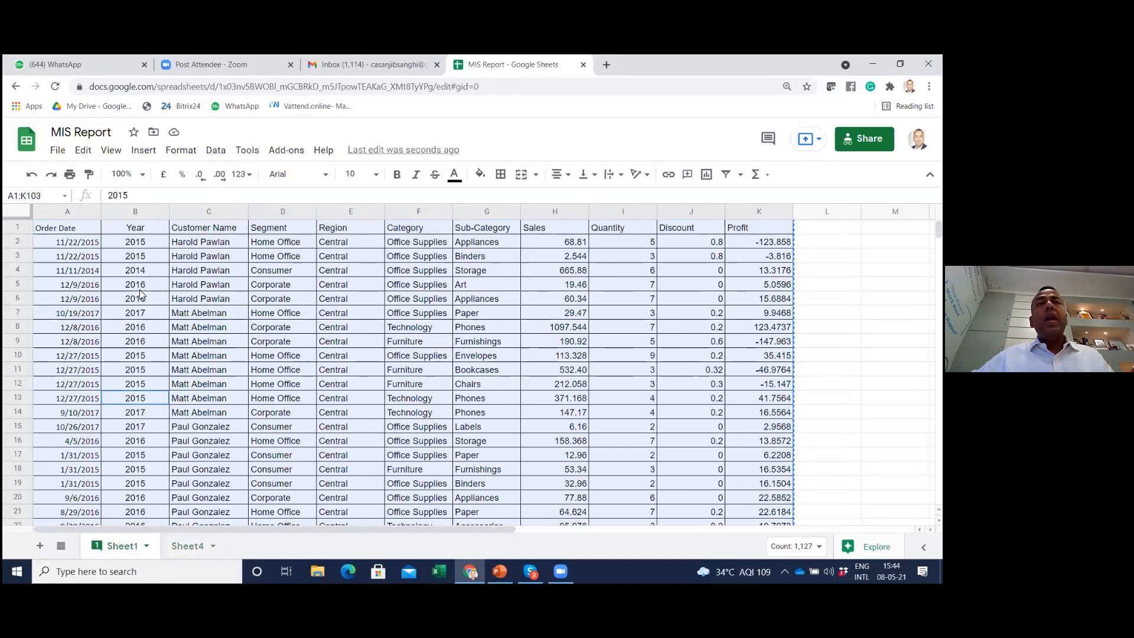
# Start recording a new macro on Sheet1
pyautogui.click(139, 290)
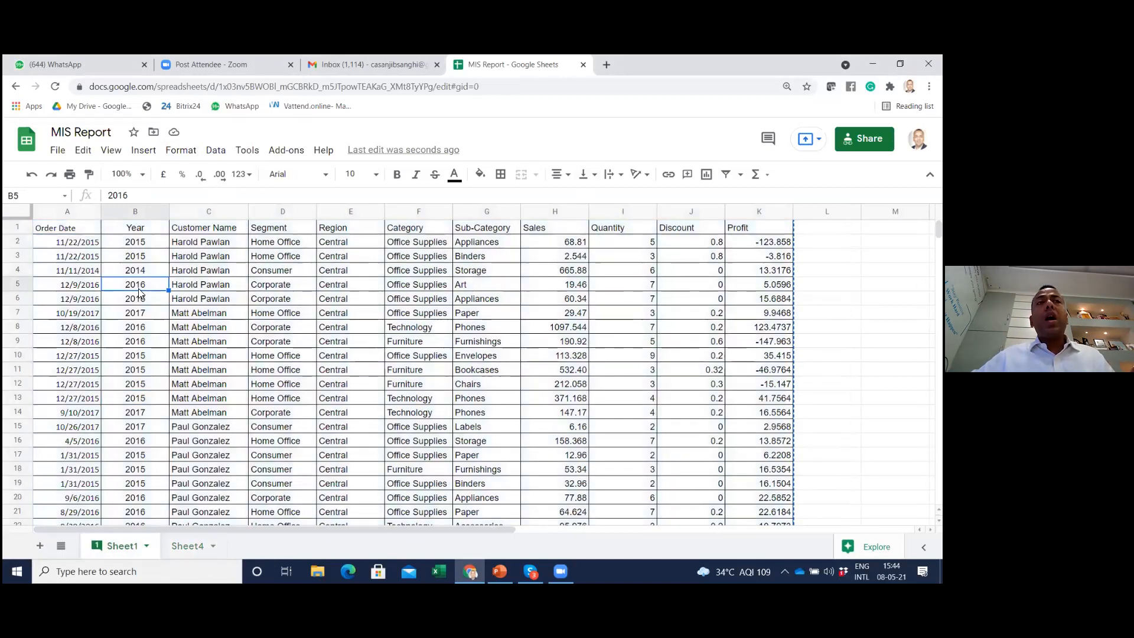
pyautogui.click(241, 151)
pyautogui.moveTo(284, 258)
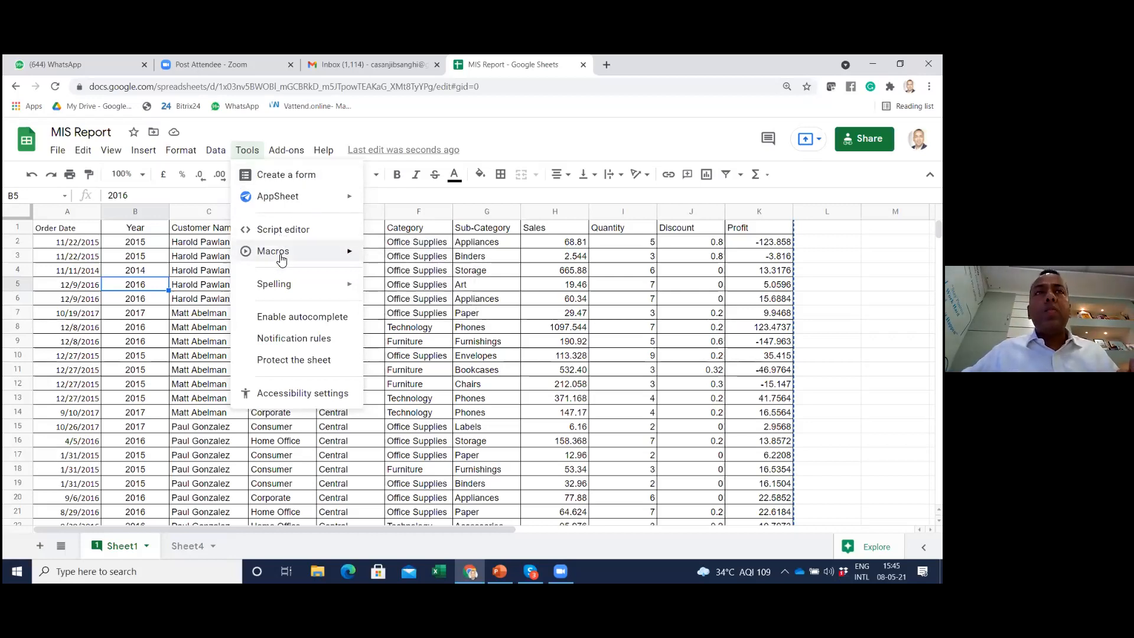
pyautogui.click(416, 254)
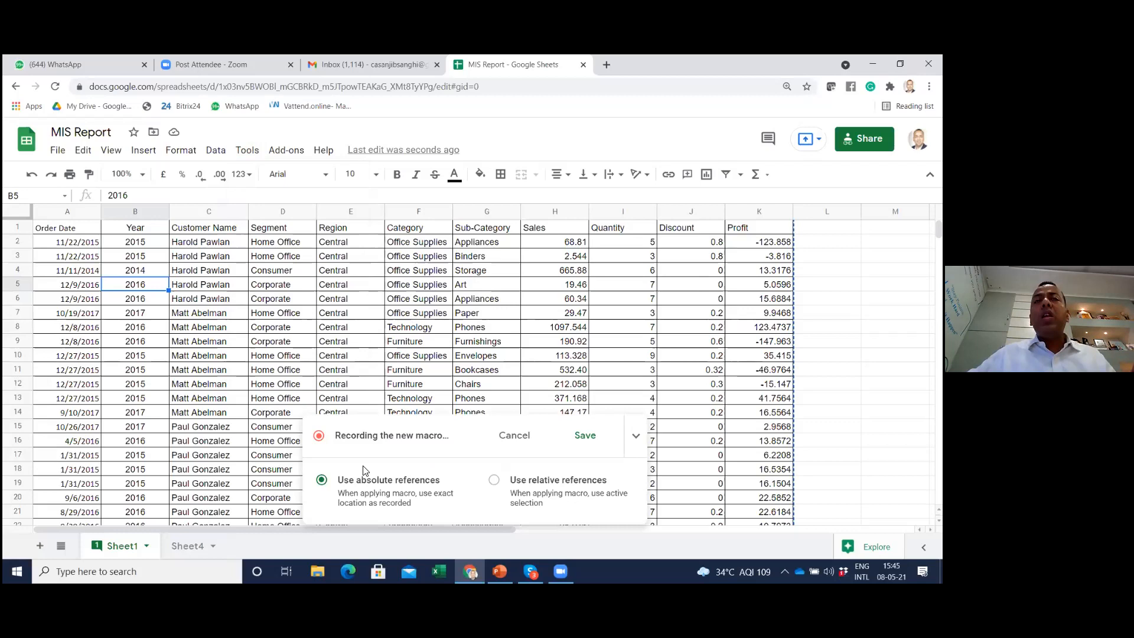
# Fill the header row cells A1:K1 with yellow while the macro records
pyautogui.click(39, 224)
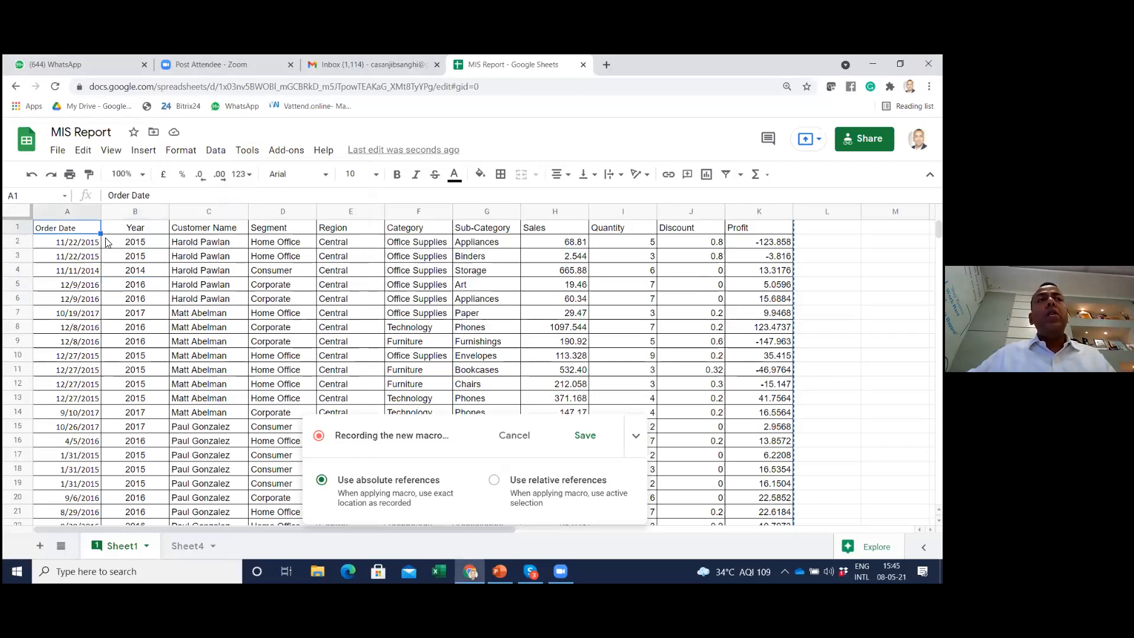
pyautogui.hotkey('shift', 'Right')
pyautogui.hotkey('shift', 'Right')
pyautogui.hotkey('shift', 'Right')
pyautogui.hotkey('shift', 'Right')
pyautogui.hotkey('shift', 'Right')
pyautogui.hotkey('shift', 'Right')
pyautogui.hotkey('shift', 'Right')
pyautogui.hotkey('shift', 'Right')
pyautogui.hotkey('shift', 'Right')
pyautogui.hotkey('shift', 'Right')
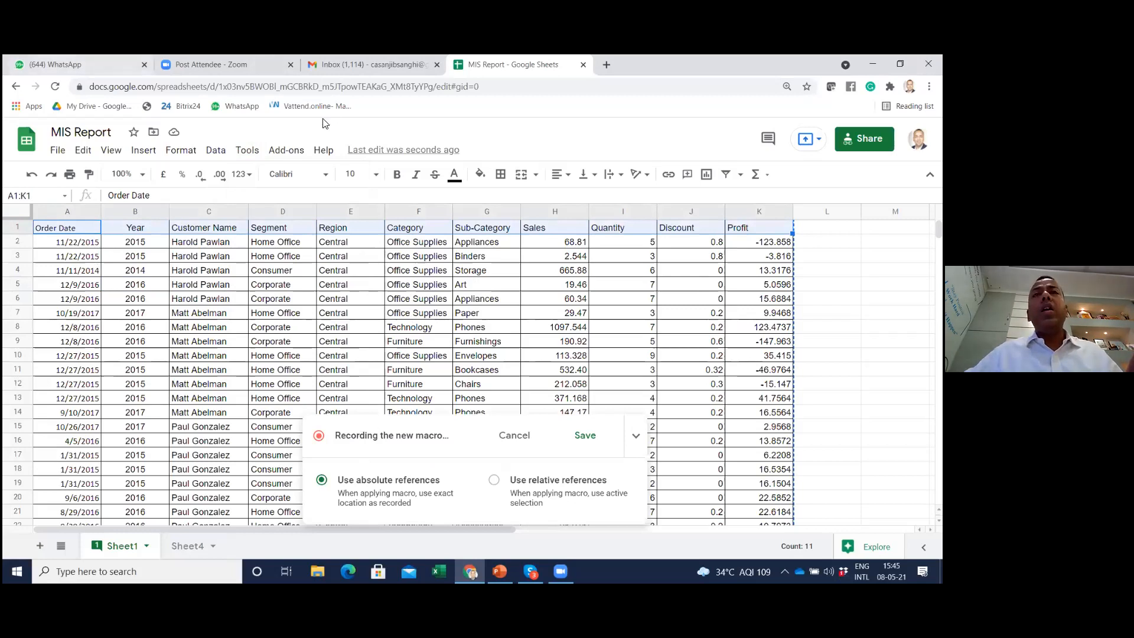
pyautogui.click(479, 175)
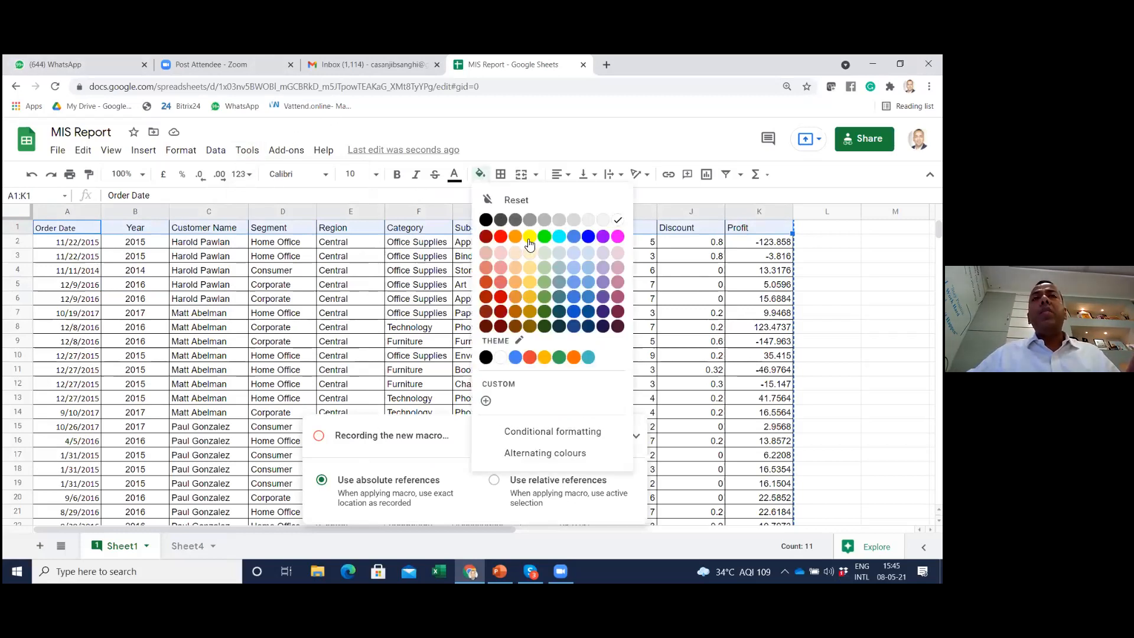
pyautogui.click(529, 237)
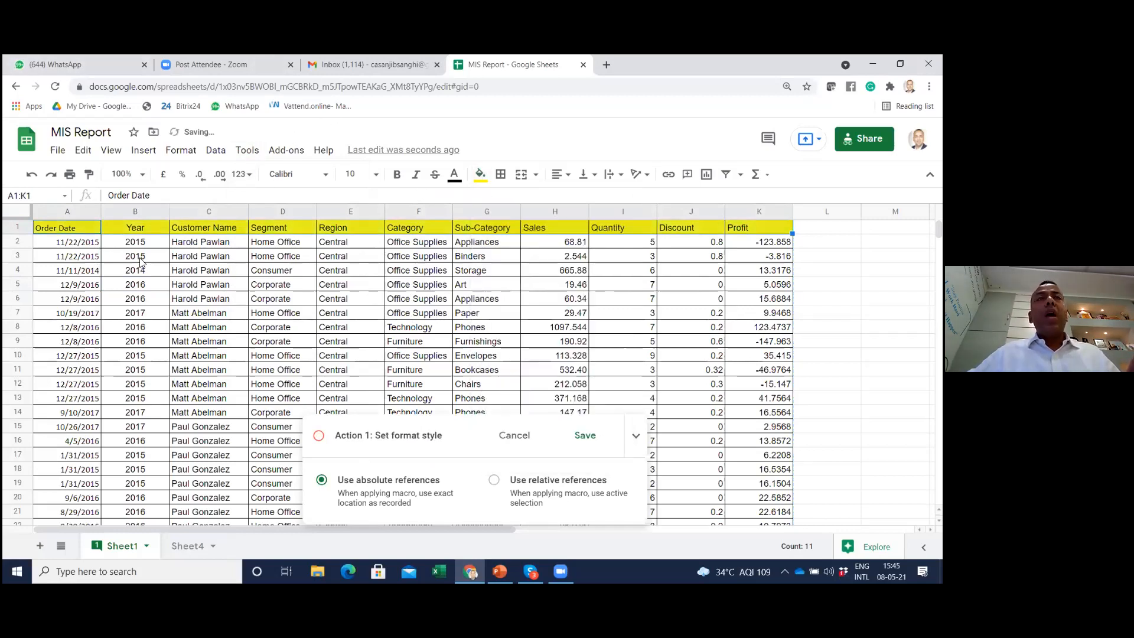
# Sort the whole data range A1:K103 by Segment from A to Z, treating the first row as a header
pyautogui.click(70, 270)
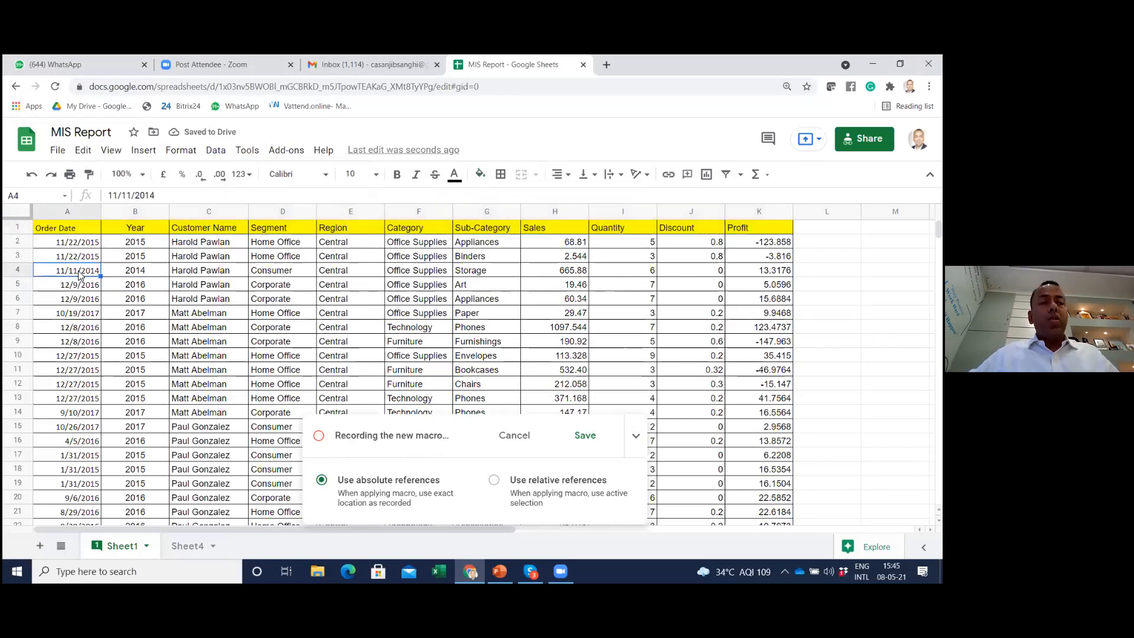
pyautogui.hotkey('ctrl', 'a')
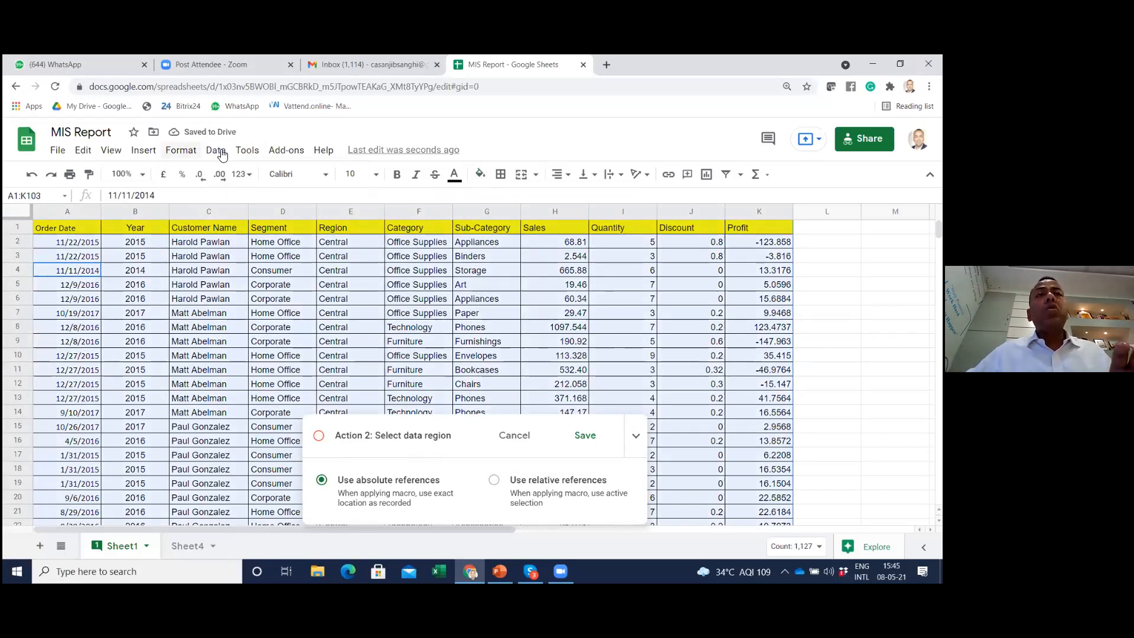
pyautogui.click(216, 150)
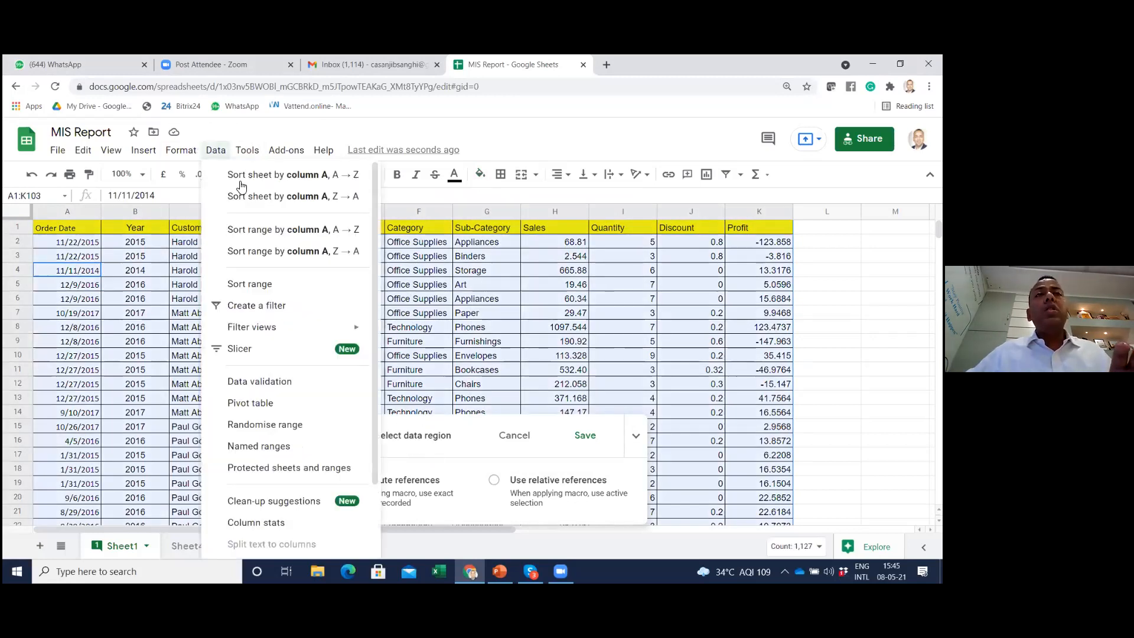
pyautogui.click(273, 286)
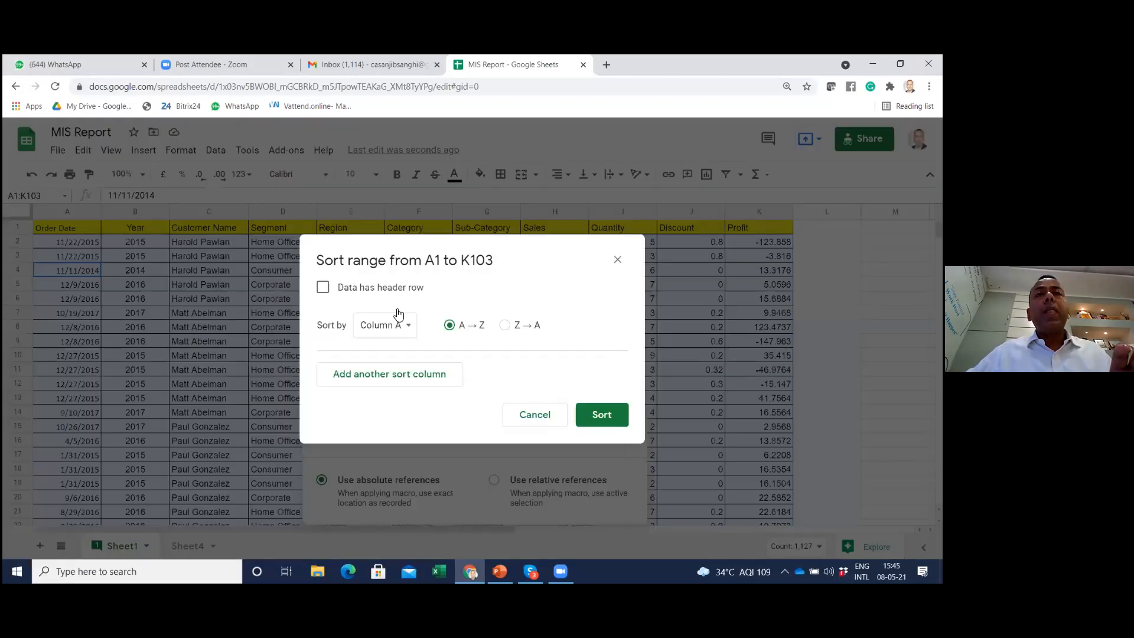
pyautogui.click(327, 290)
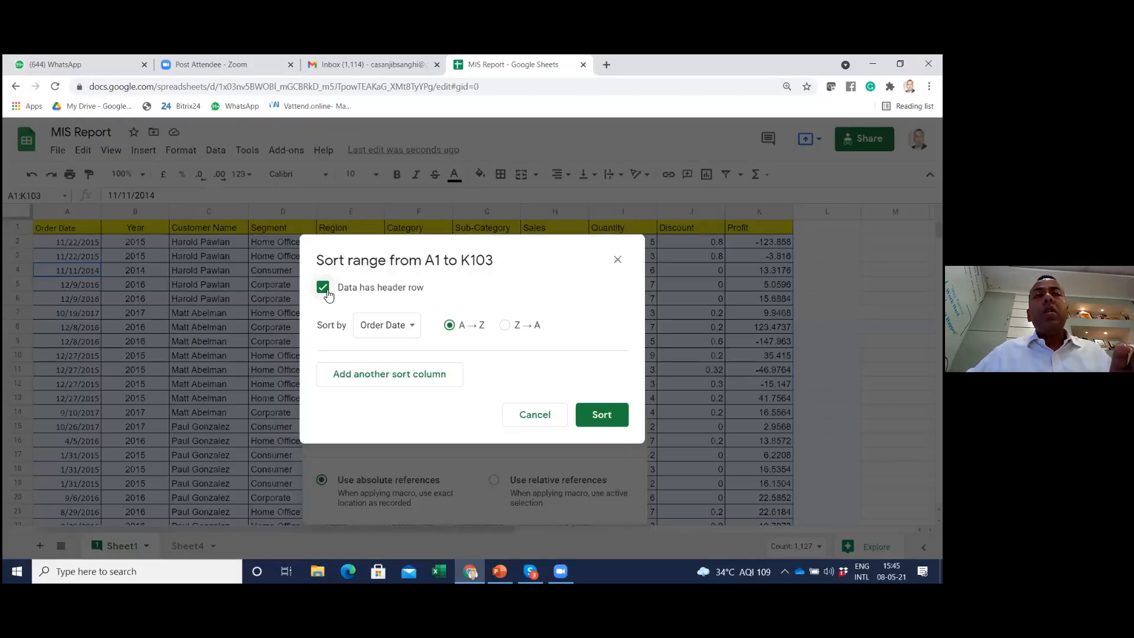
pyautogui.click(395, 328)
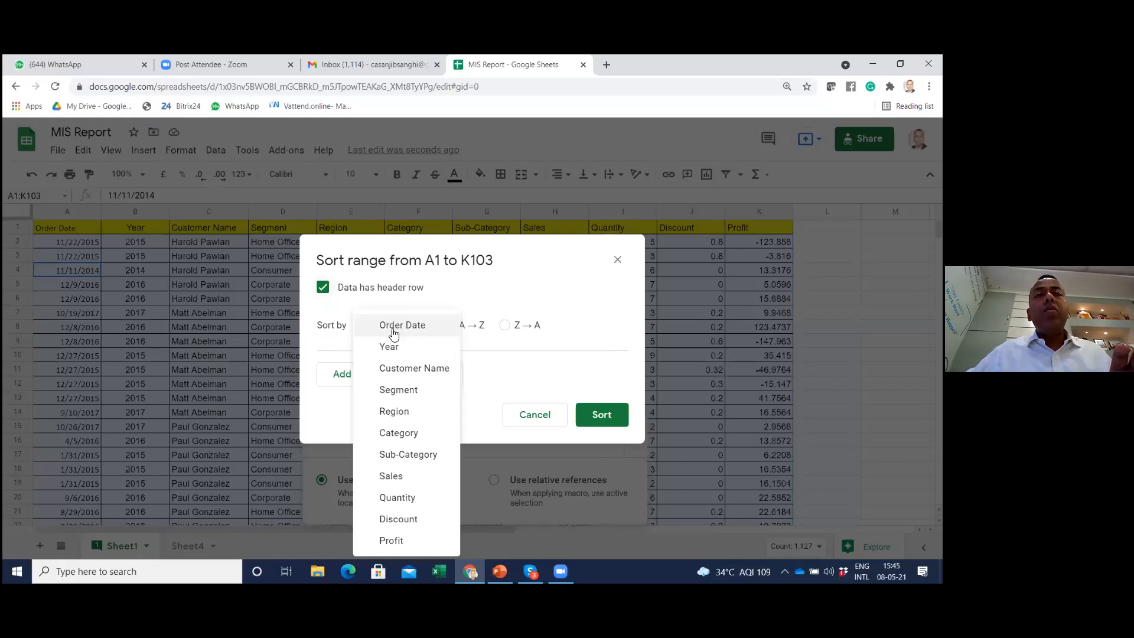
pyautogui.click(406, 394)
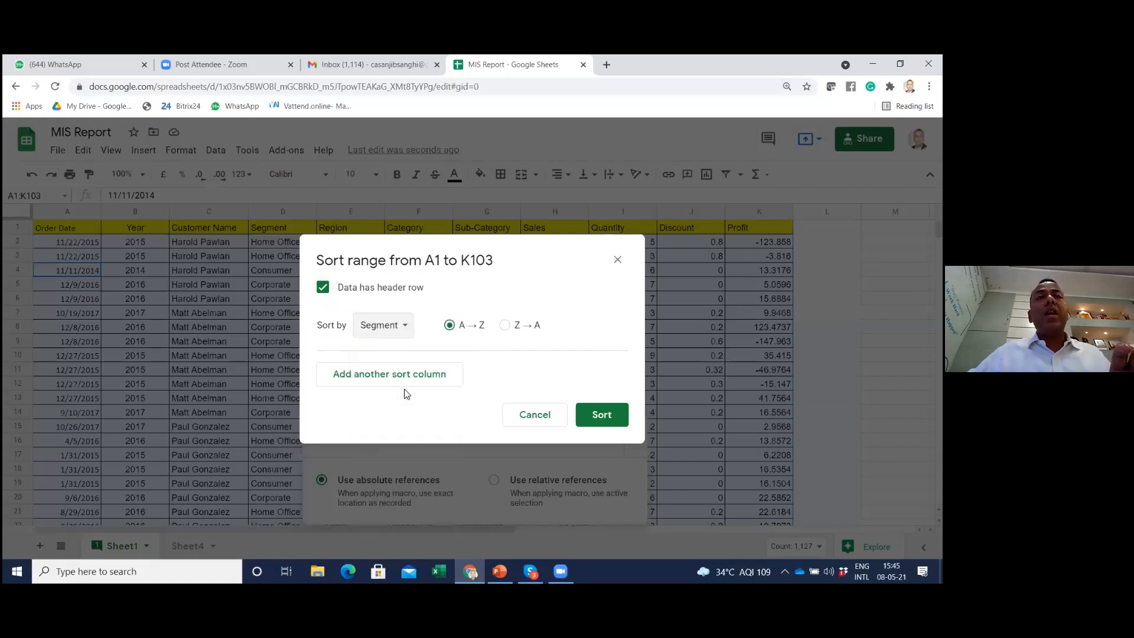
pyautogui.click(602, 415)
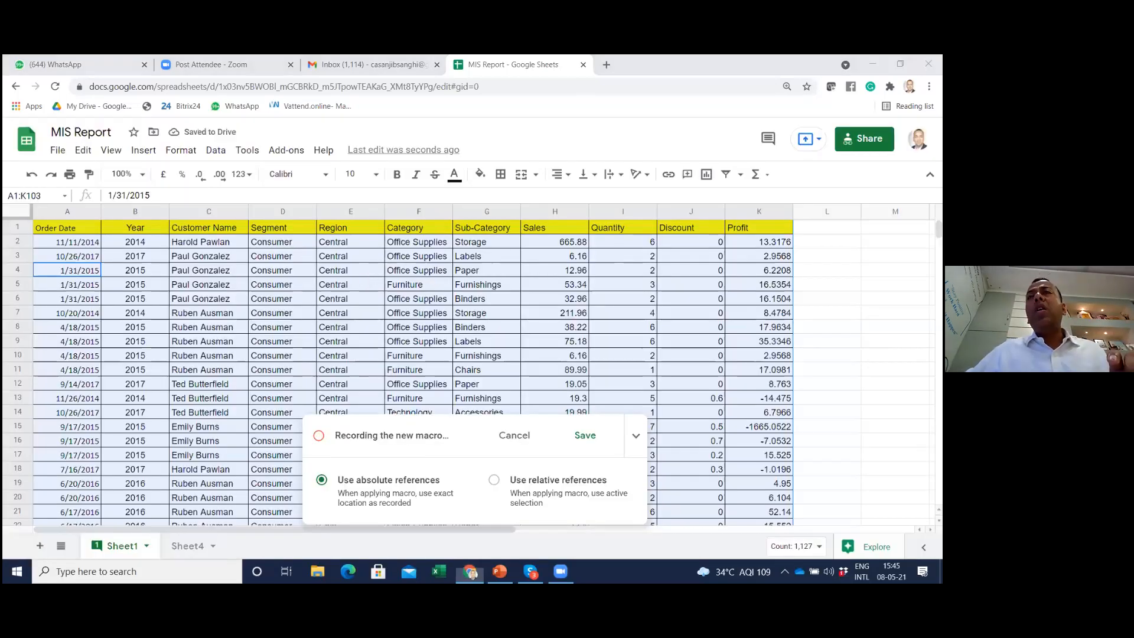
# Add the column header "profit %" in cell L1, beside the Profit column
pyautogui.click(827, 228)
pyautogui.write('profit %')
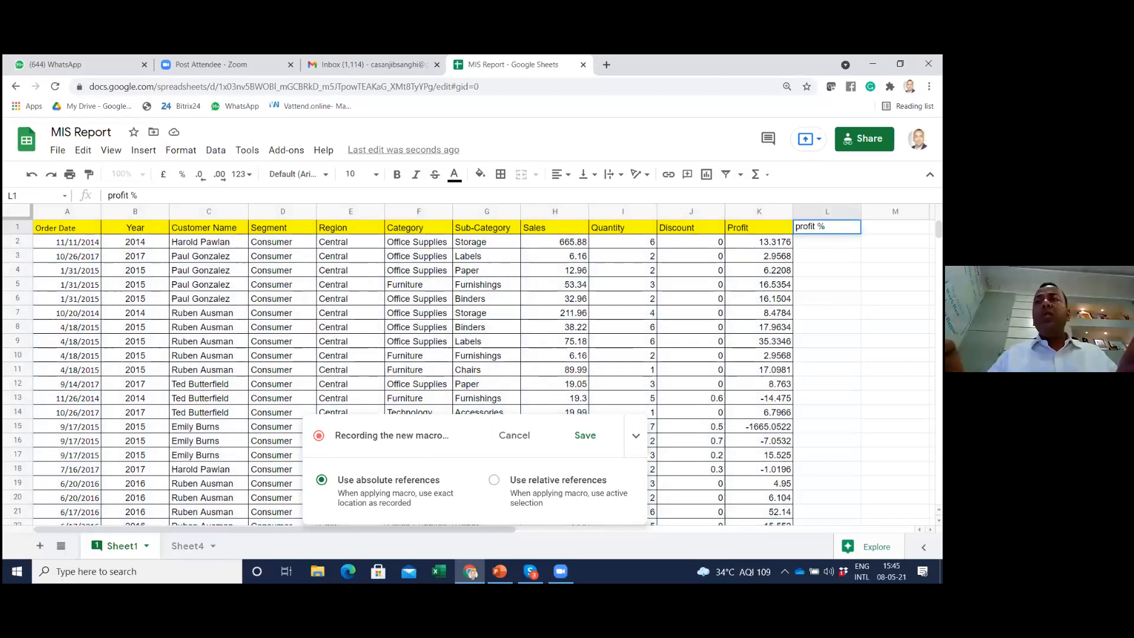
pyautogui.press('Return')
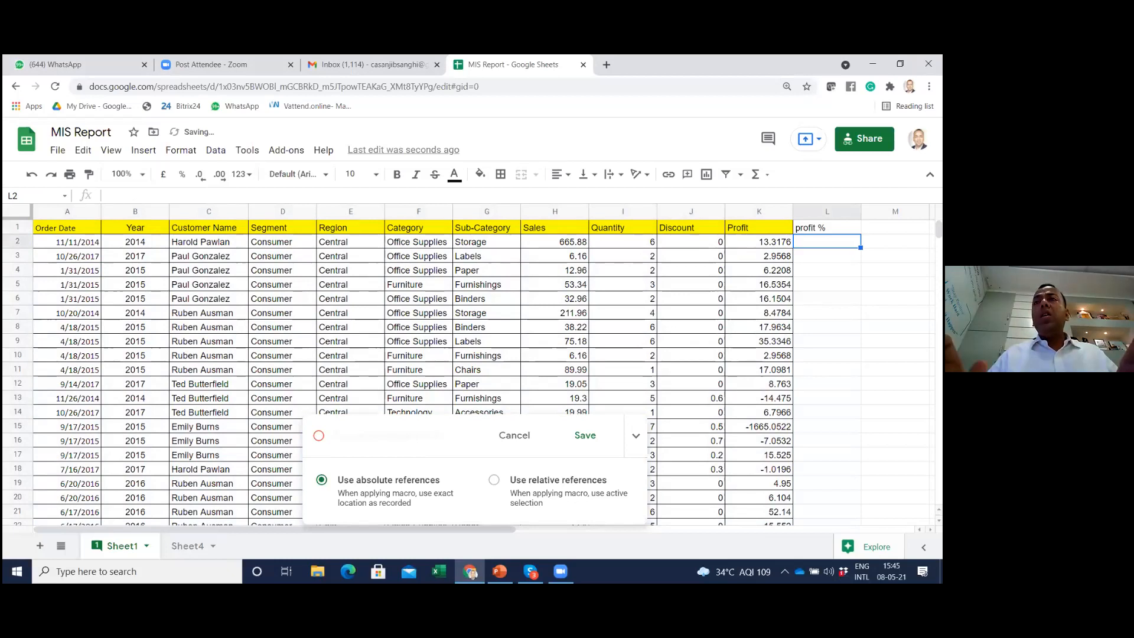
# Calculate profit divided by sales in L2 with +K2/H2, formatted as a percentage, and fill it down column L
pyautogui.write('+')
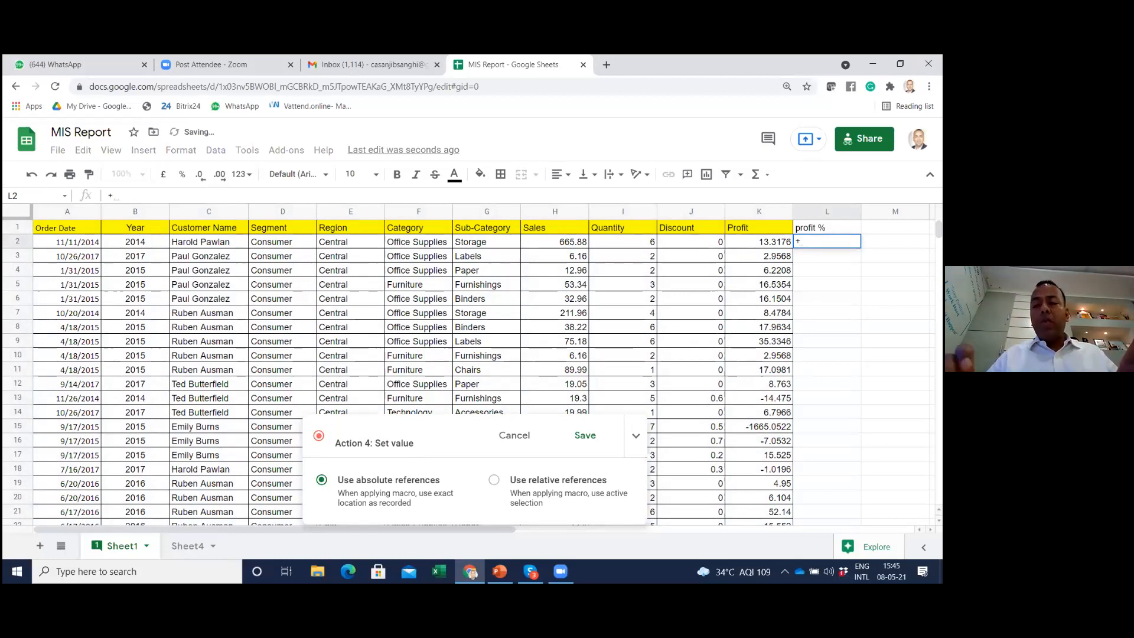
pyautogui.press('Left')
pyautogui.write('/')
pyautogui.click(550, 240)
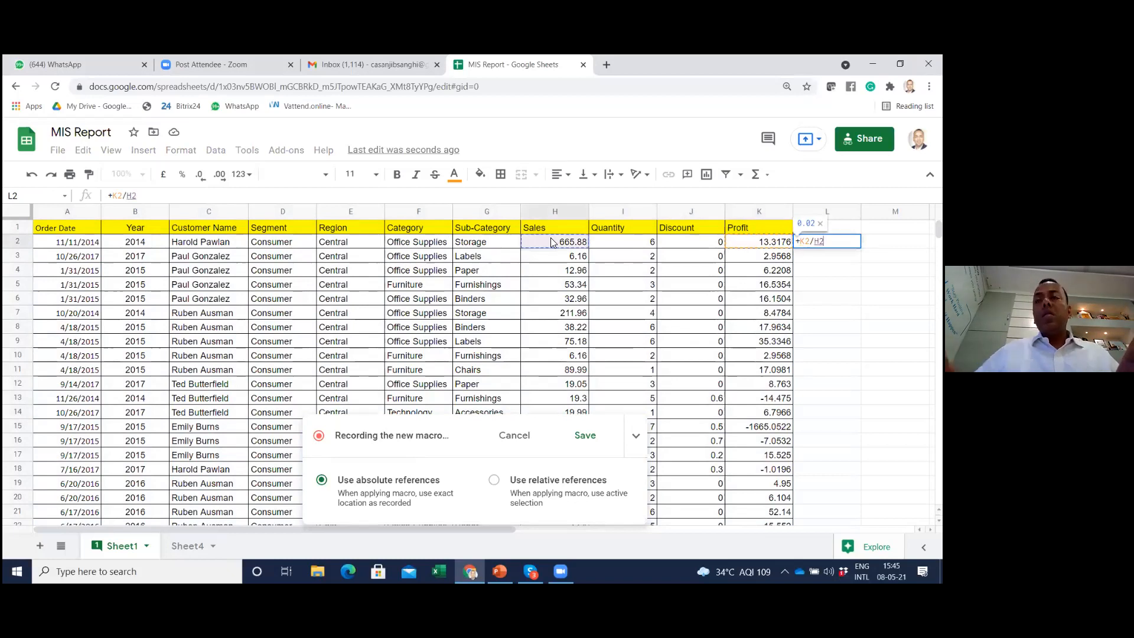
pyautogui.press('Return')
pyautogui.press('Up')
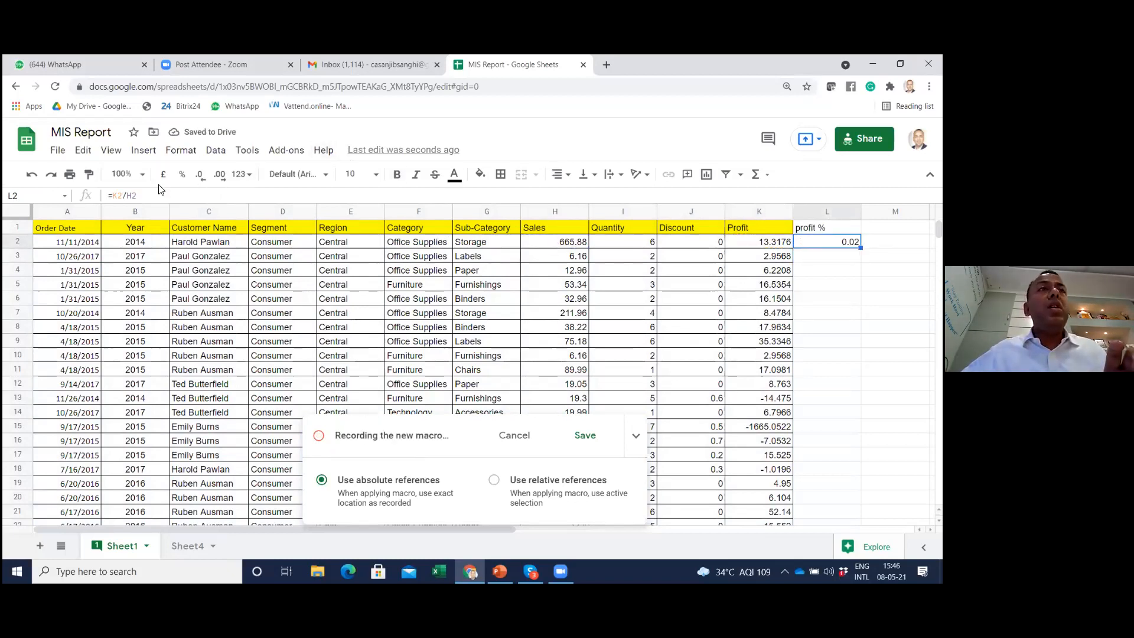
pyautogui.click(182, 174)
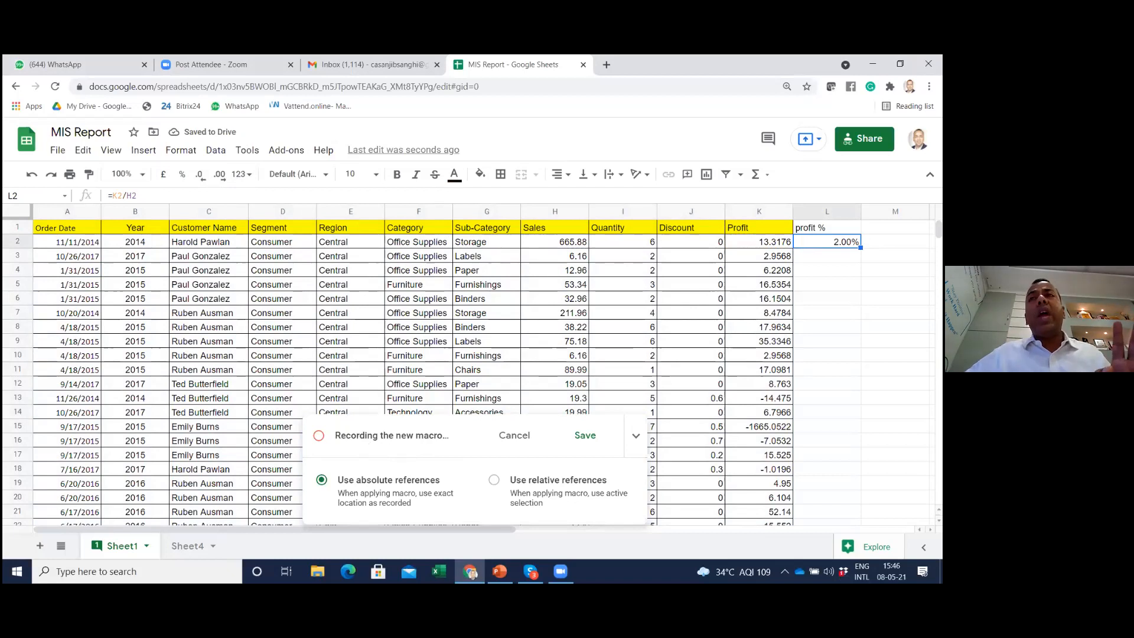
pyautogui.doubleClick(861, 248)
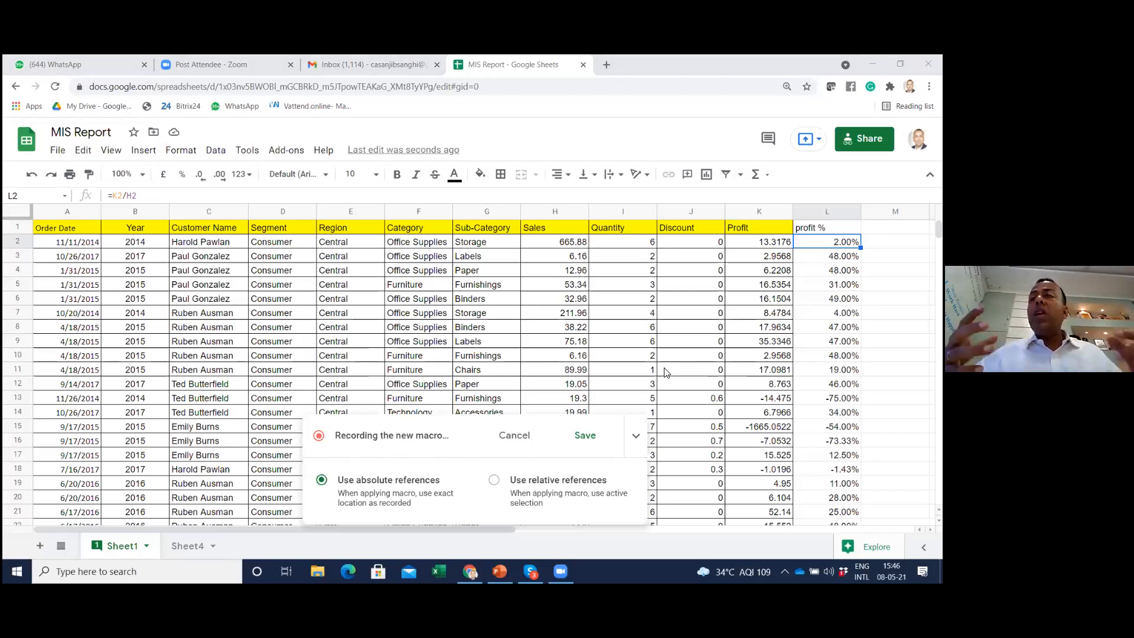
# Finish the recording and save the macro under a person's first name, without a shortcut number
pyautogui.click(586, 435)
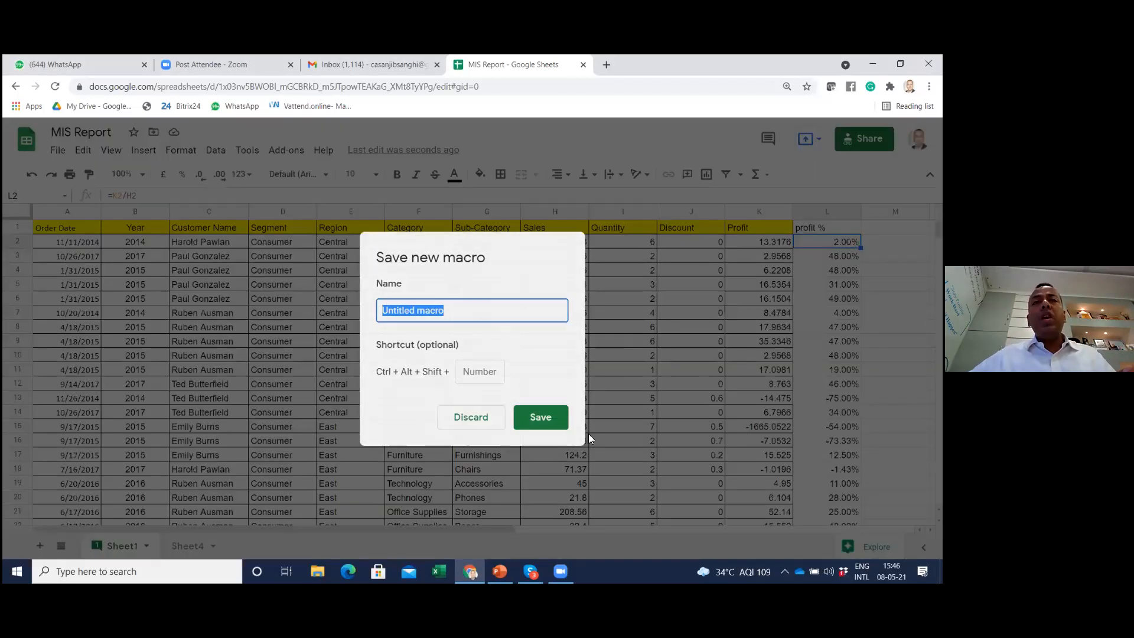
pyautogui.click(318, 92)
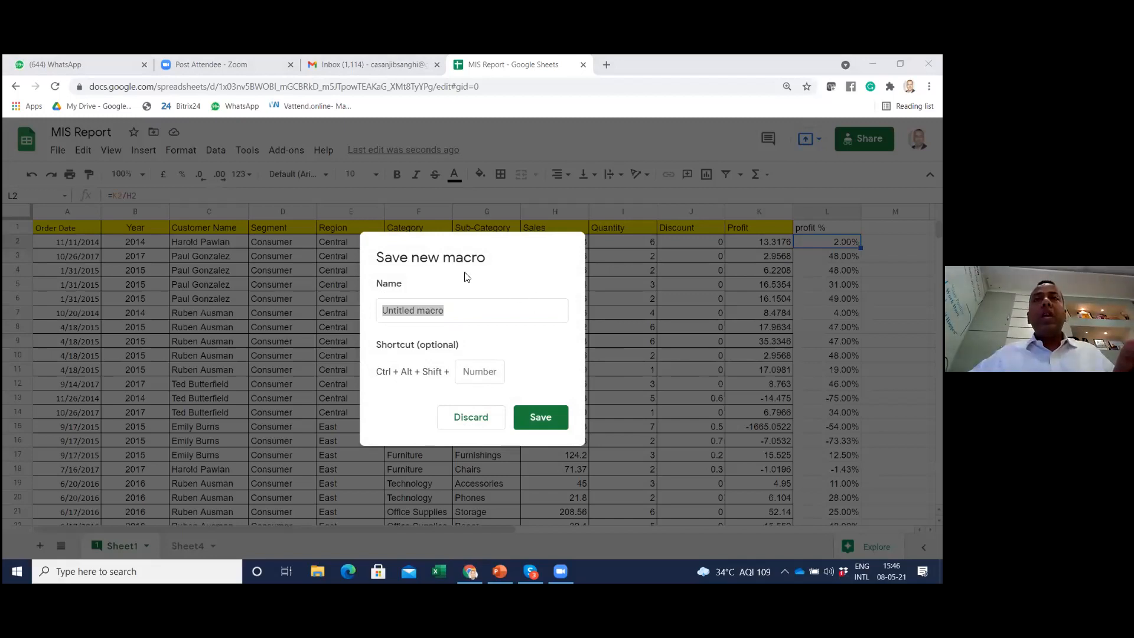
pyautogui.click(461, 312)
pyautogui.moveTo(455, 309); pyautogui.dragTo(384, 299)
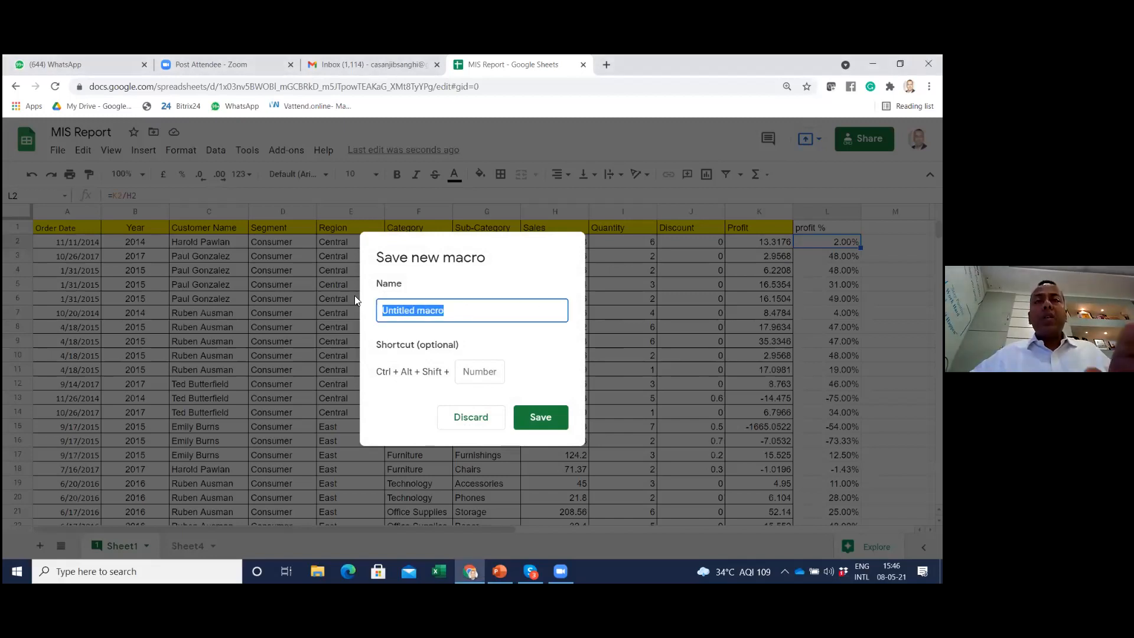
pyautogui.write('sumit')
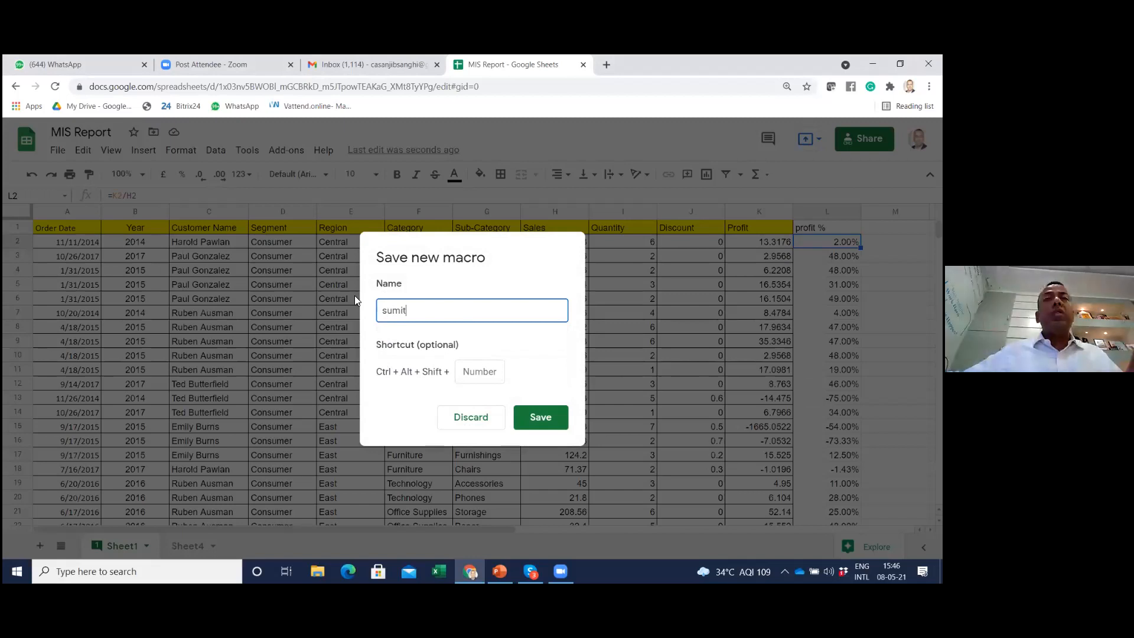
pyautogui.click(537, 416)
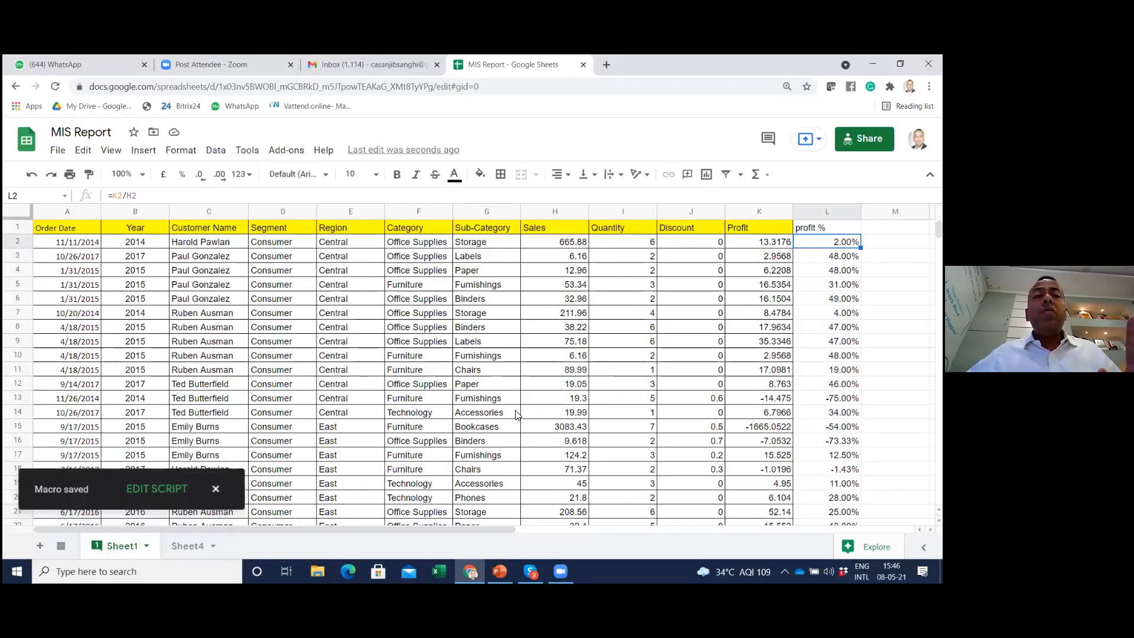
# Run the saved macro on Sheet4 to apply the recorded formatting, sorting and profit % column
pyautogui.click(183, 546)
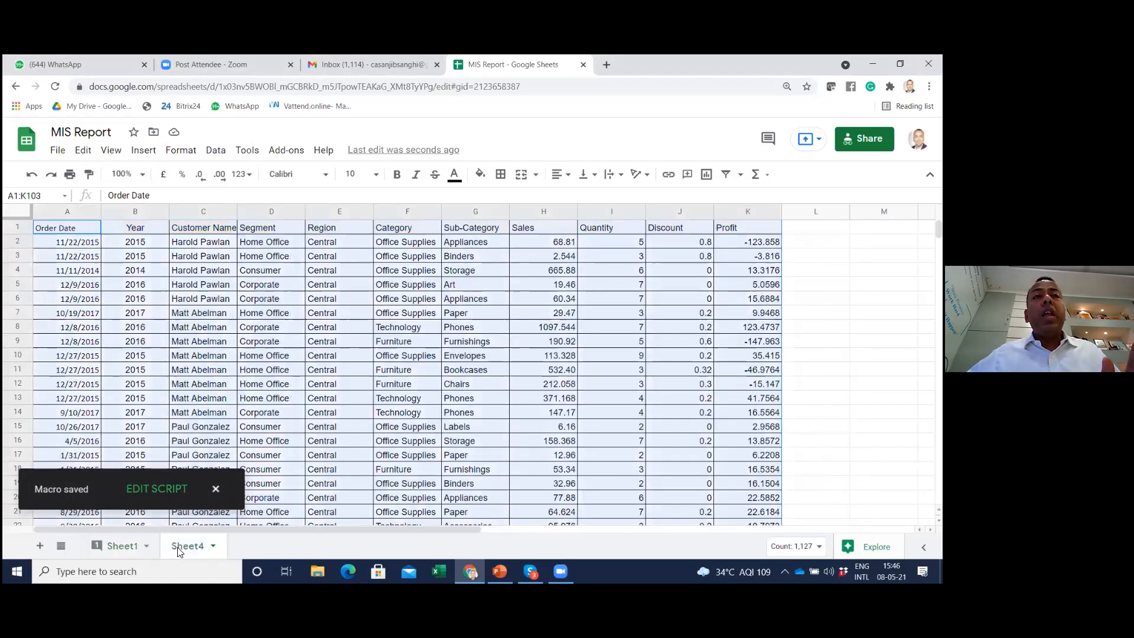
pyautogui.click(364, 364)
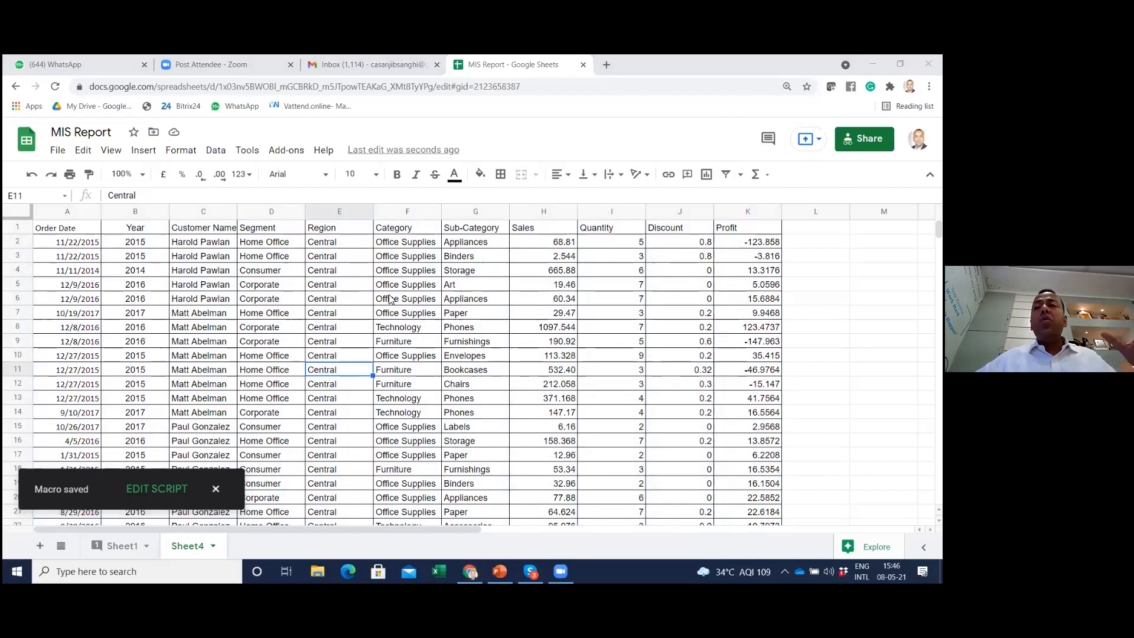
pyautogui.click(245, 152)
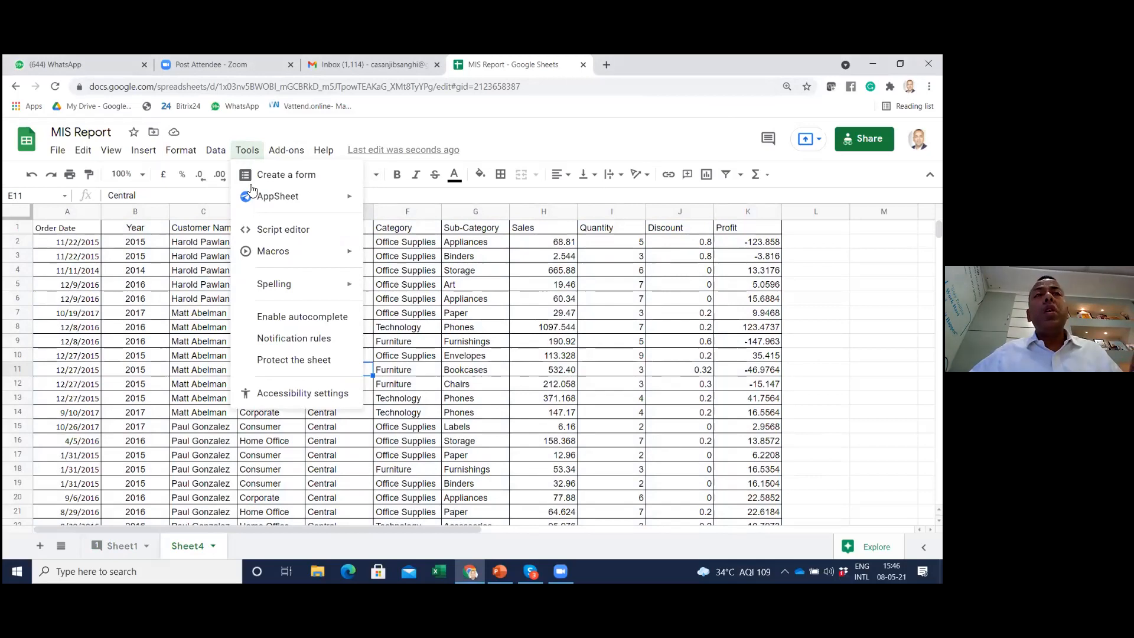
pyautogui.moveTo(274, 254)
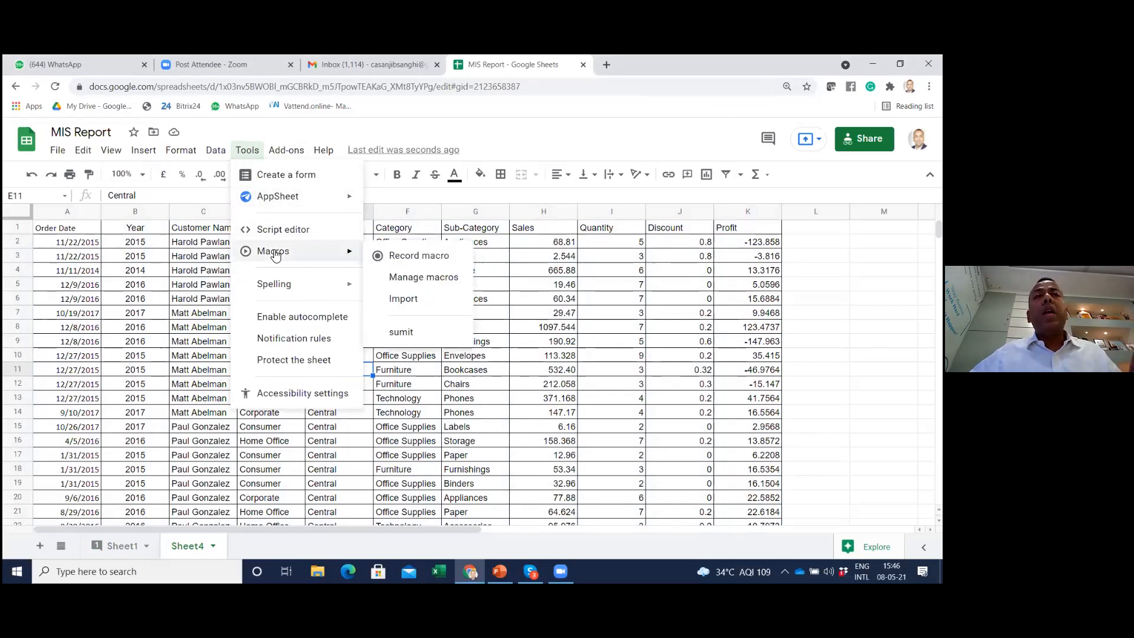
pyautogui.click(402, 332)
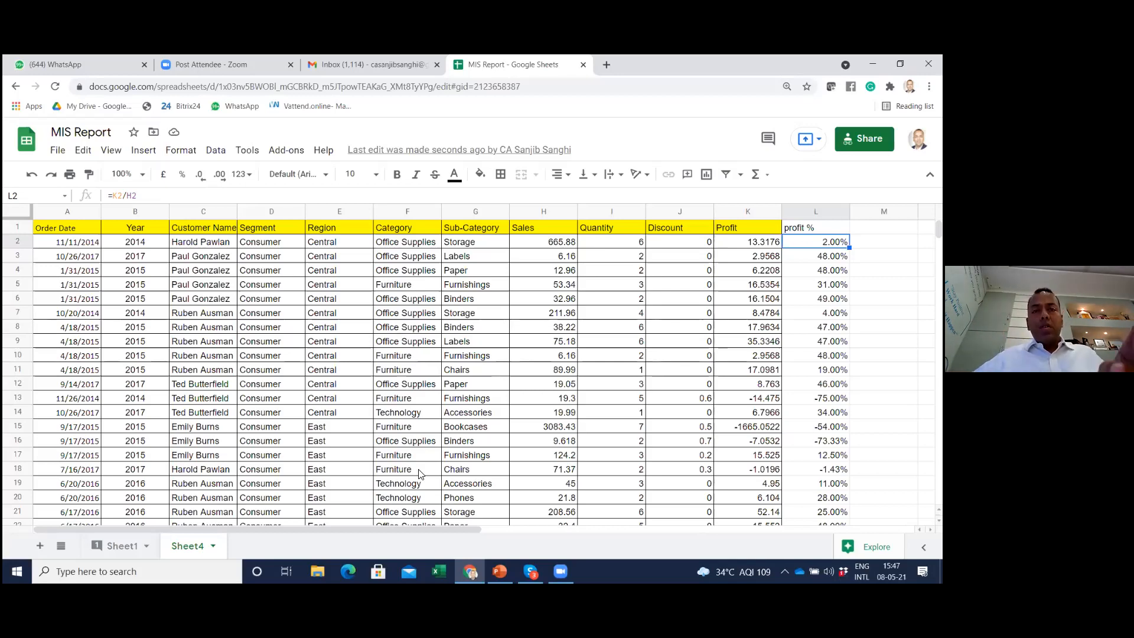
# Switch to Skype to check the Google Sheet topics in the session agenda, then return to Sheet4 of MIS Report
pyautogui.hotkey('alt', 'Tab')
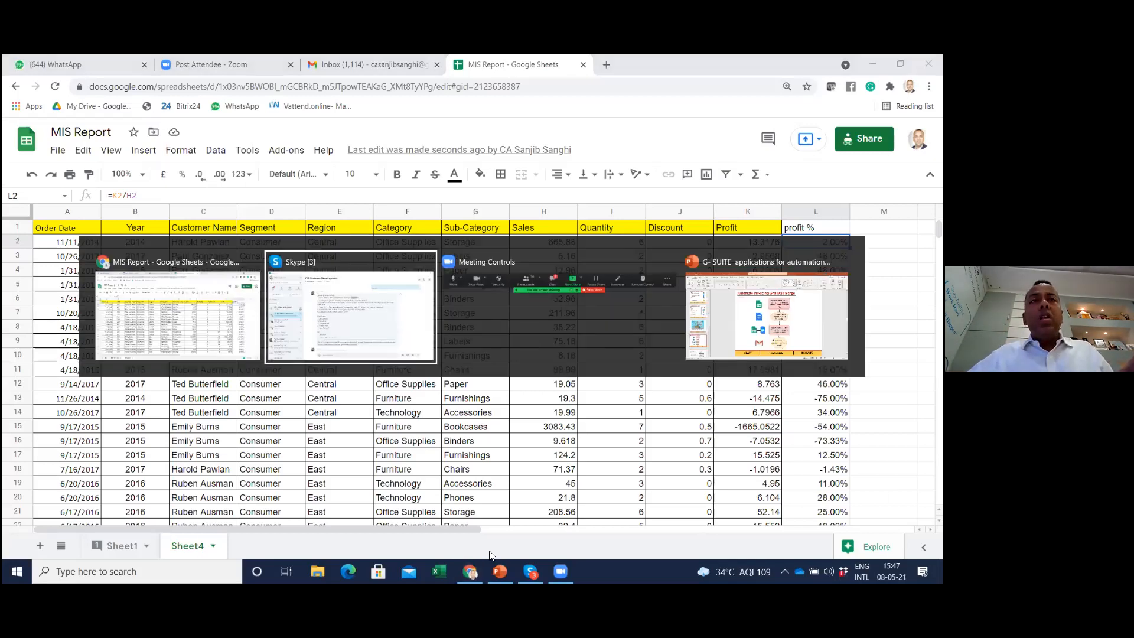
pyautogui.click(266, 322)
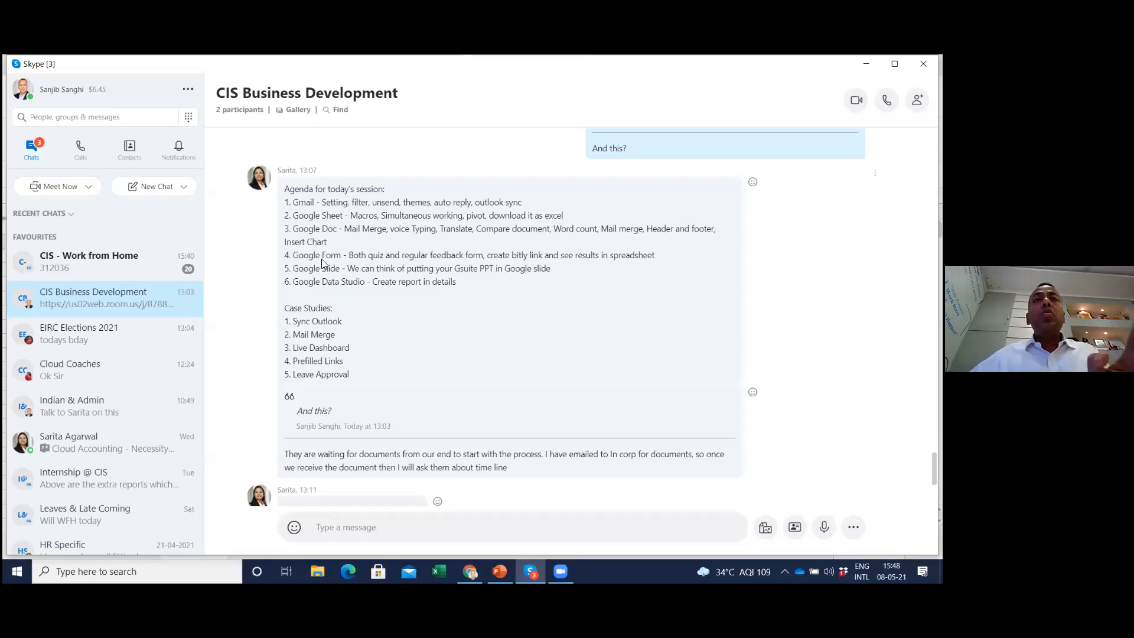
pyautogui.hotkey('alt', 'Tab')
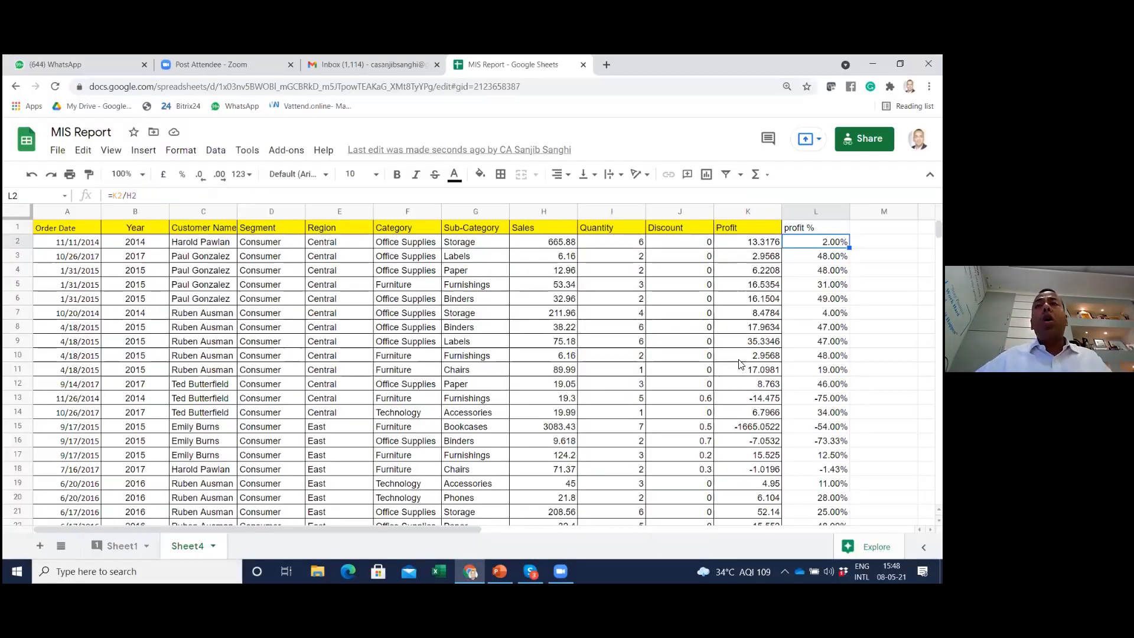
pyautogui.click(393, 356)
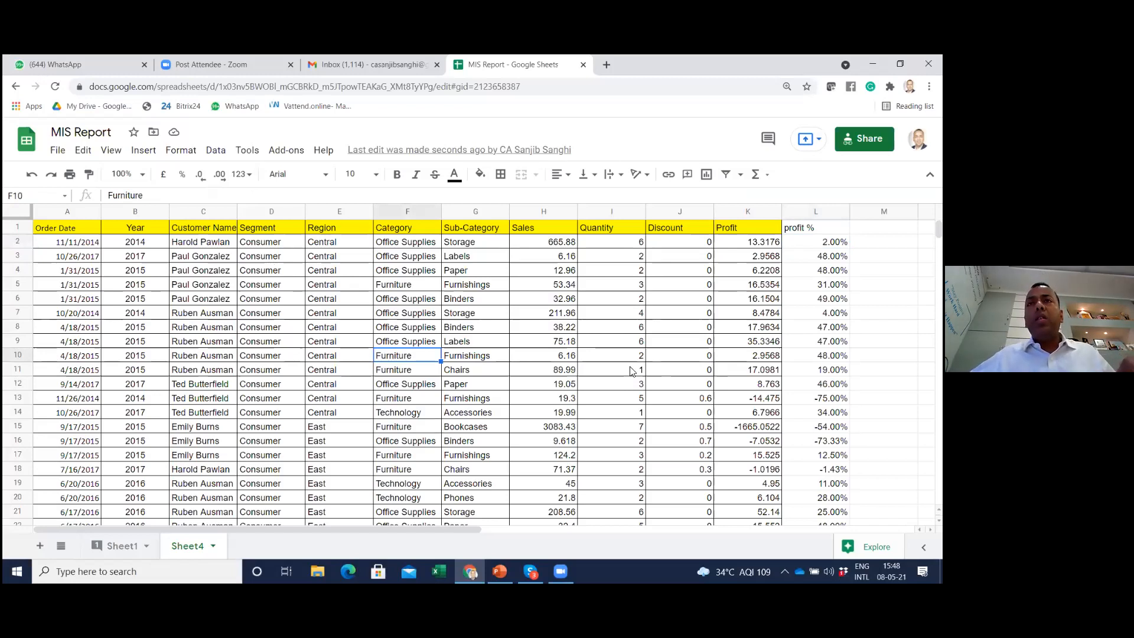
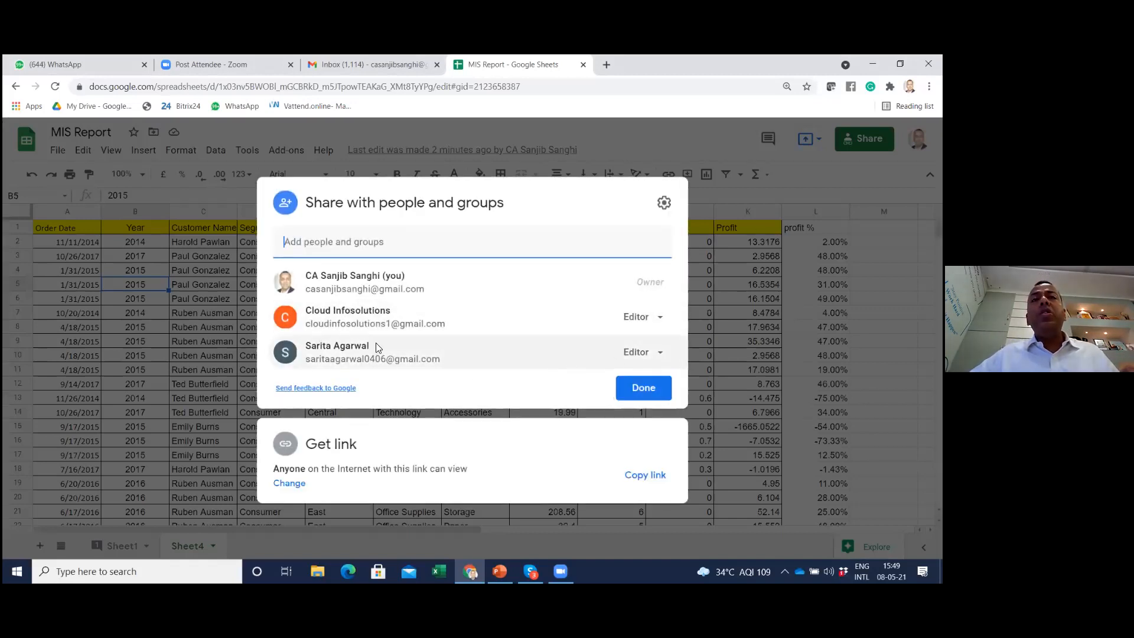
# View the permission options for the last listed collaborator in the MIS Report sharing settings, then close them, leaving Editor access
pyautogui.click(660, 353)
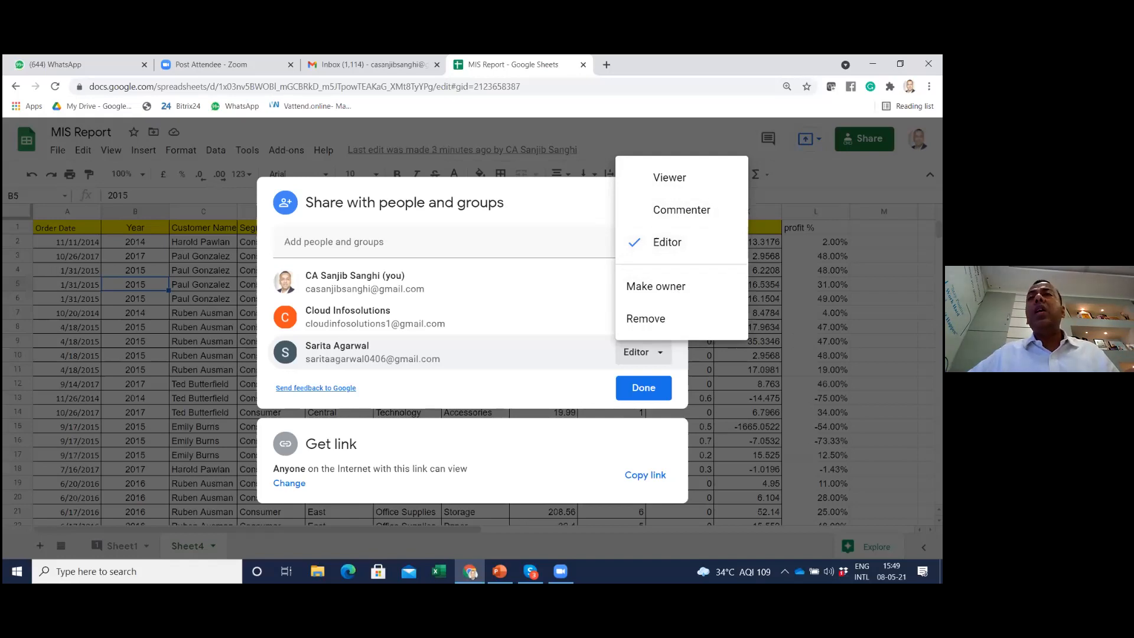
pyautogui.click(644, 388)
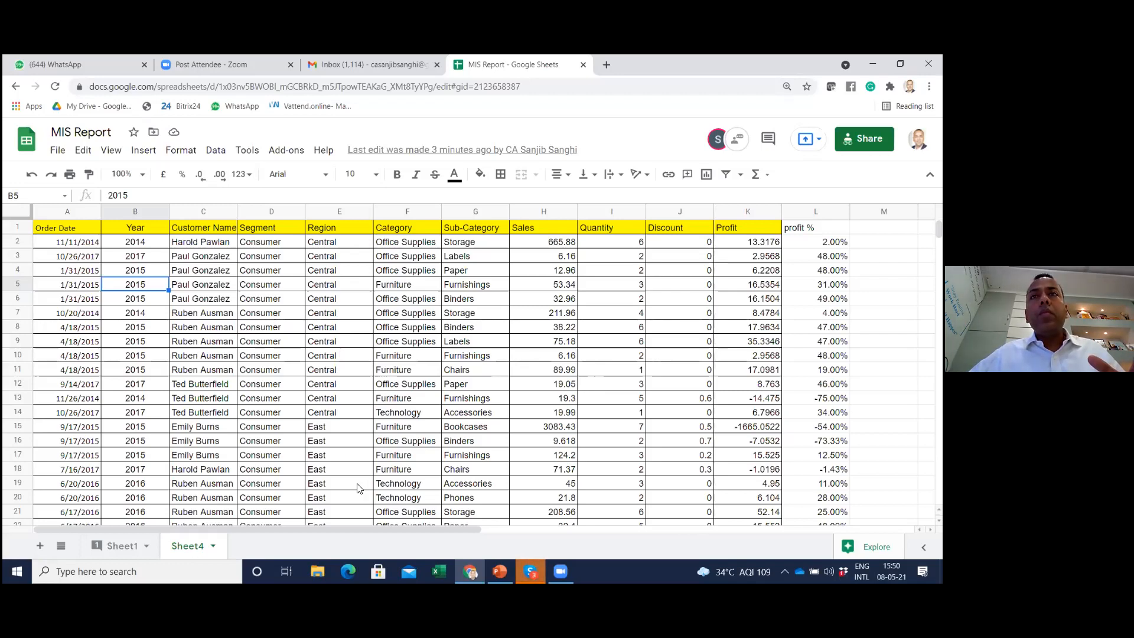
pyautogui.click(490, 373)
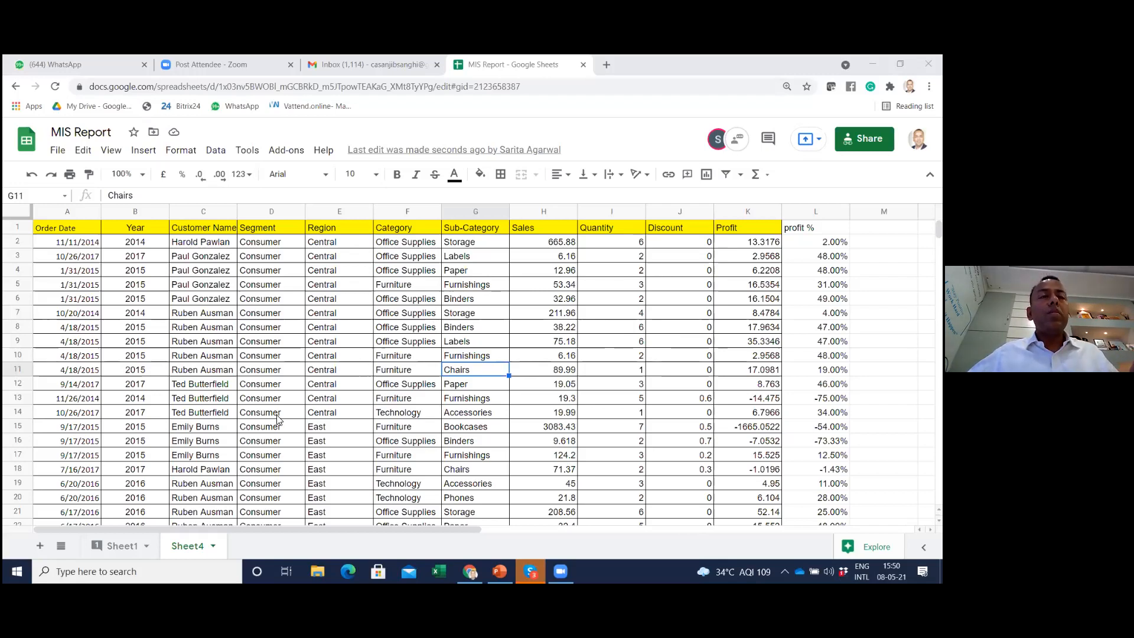
# Open Sheet1 and fill the cells A11:K11 with orange
pyautogui.click(132, 548)
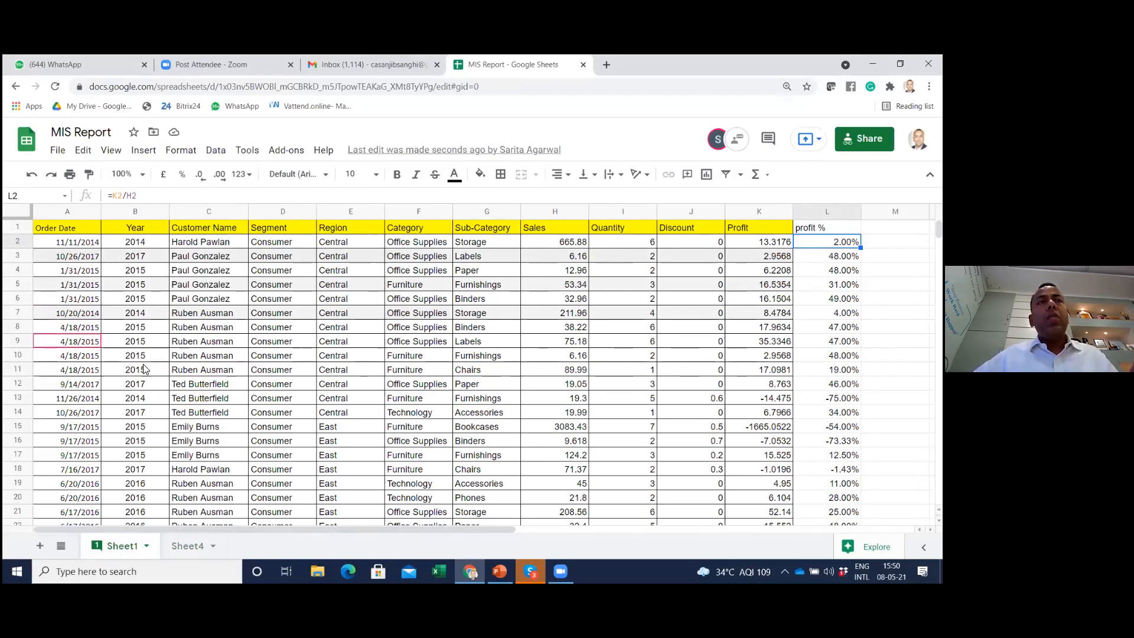
pyautogui.moveTo(59, 370); pyautogui.dragTo(759, 369)
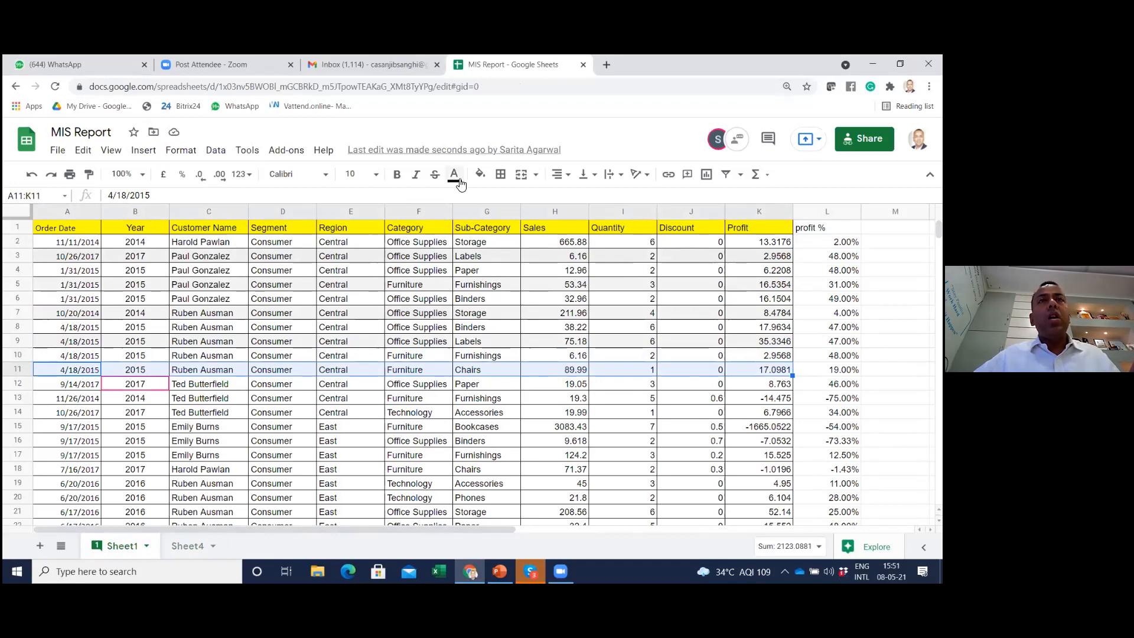
pyautogui.click(479, 174)
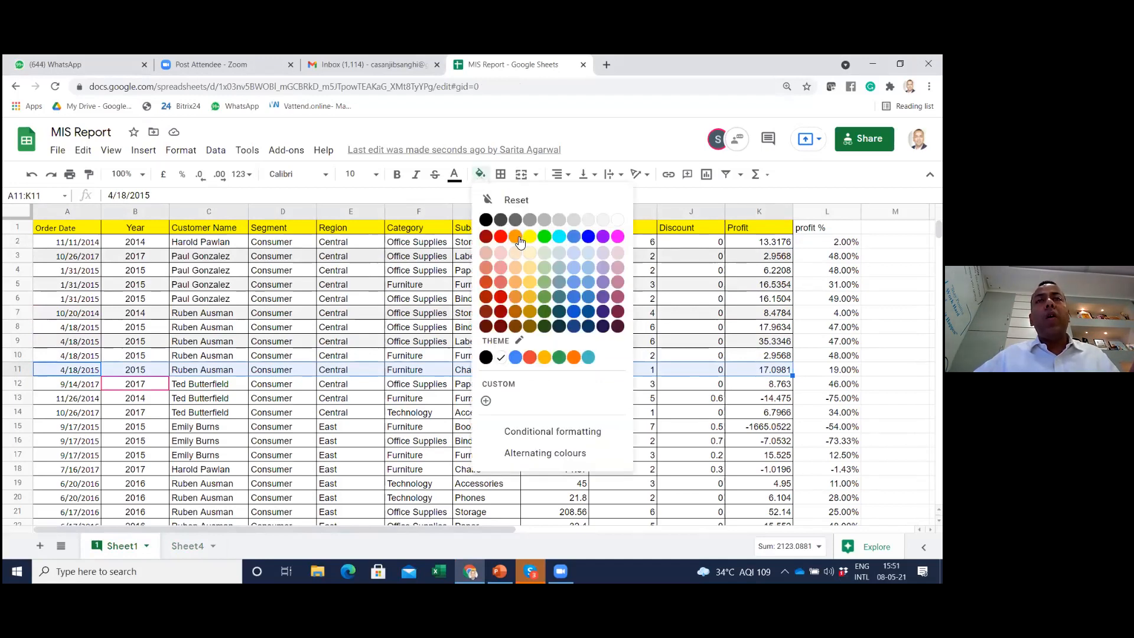
pyautogui.click(520, 241)
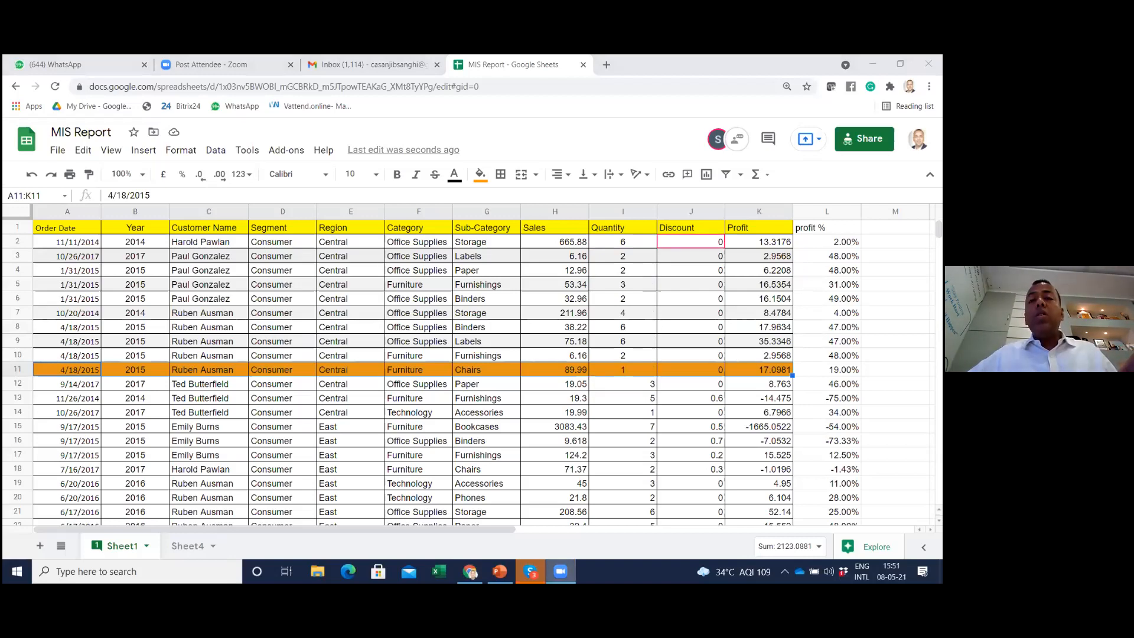
# Switch to Skype to check the next Google Sheet topic in the session agenda, then return to Sheet1 of MIS Report
pyautogui.click(531, 571)
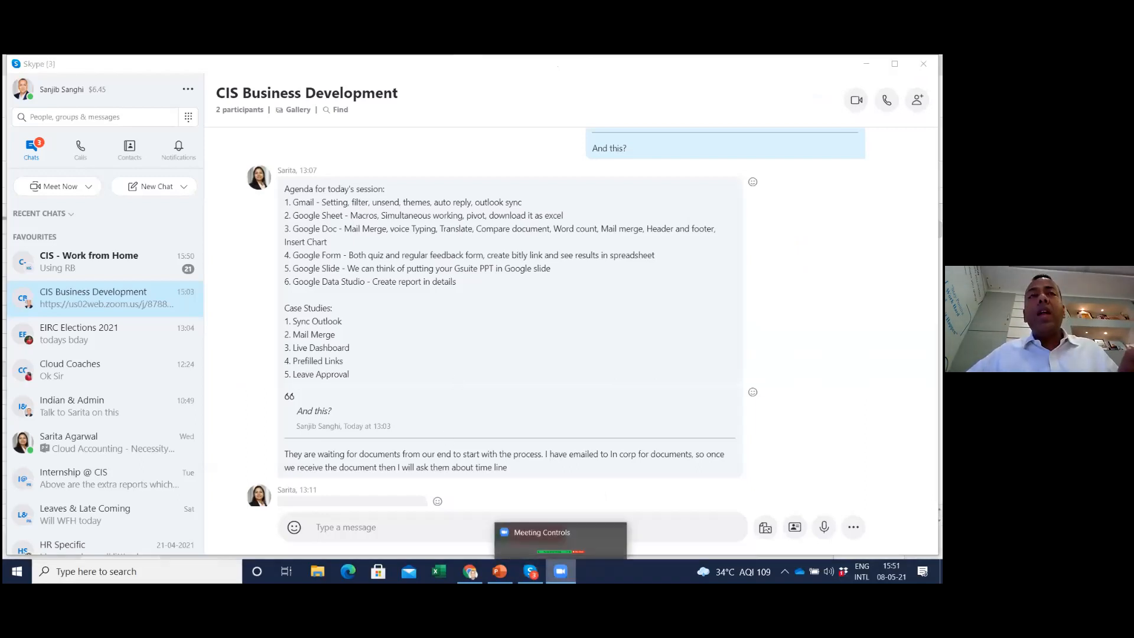
pyautogui.moveTo(470, 573)
pyautogui.moveTo(560, 572)
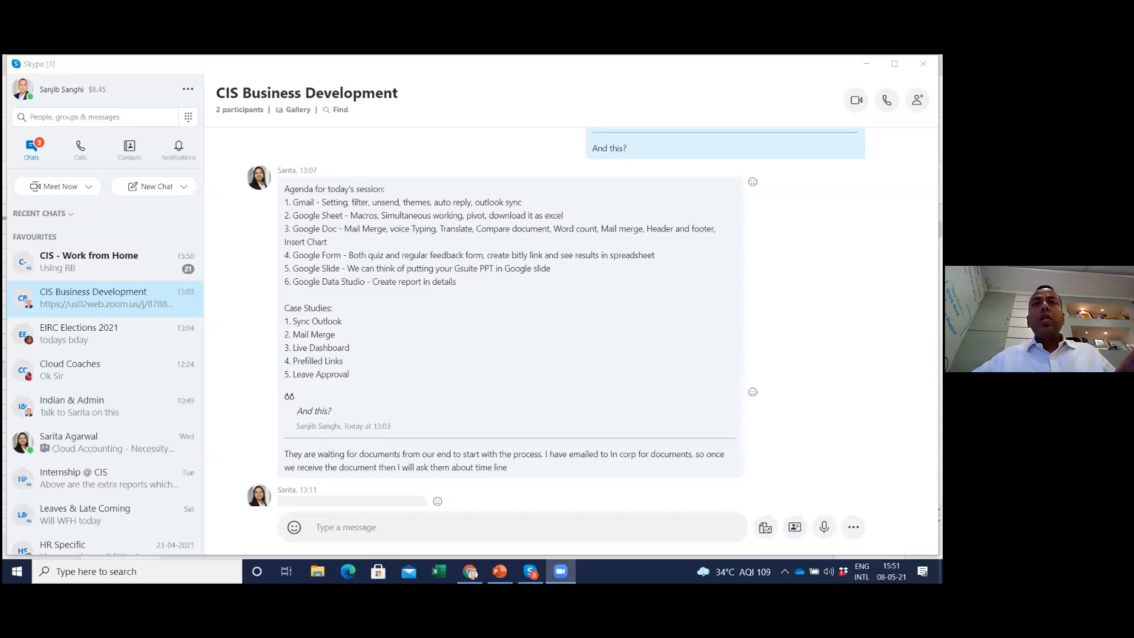
pyautogui.hotkey('alt', 'Tab')
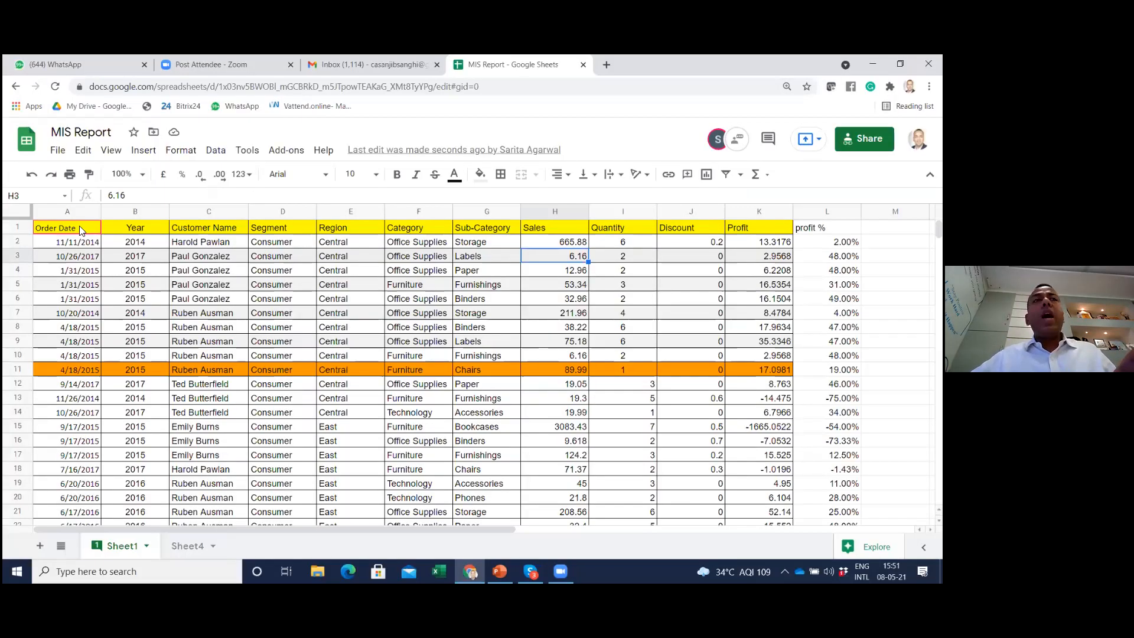
# Select all the data on Sheet1 (A1:L103) and create a pivot table from it in a new sheet
pyautogui.click(372, 328)
pyautogui.hotkey('ctrl', 'a')
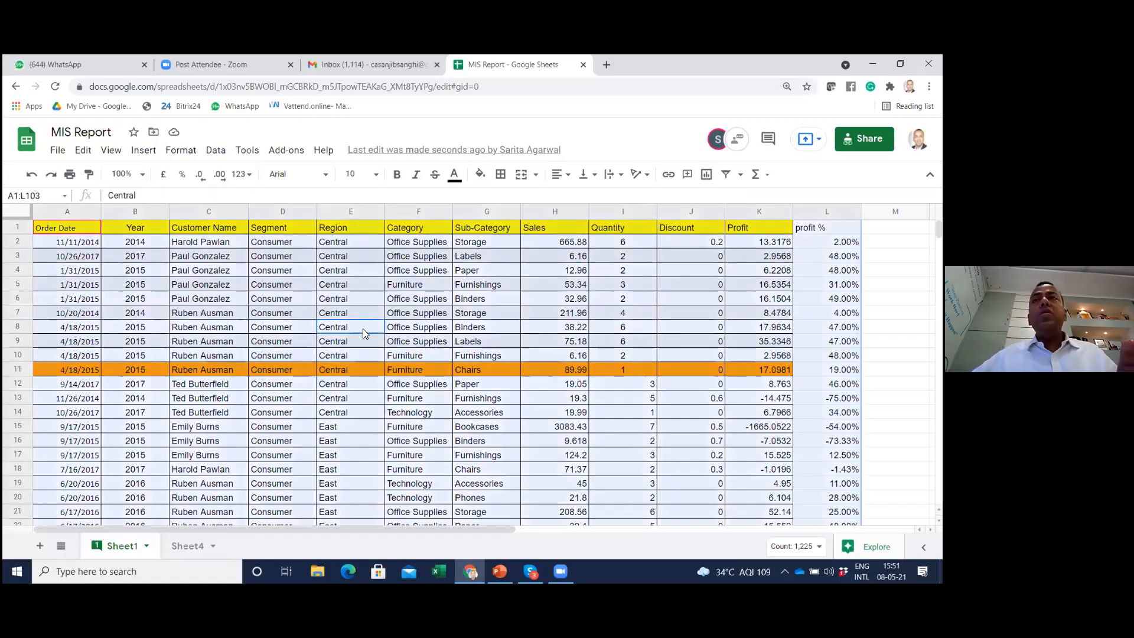
pyautogui.click(147, 152)
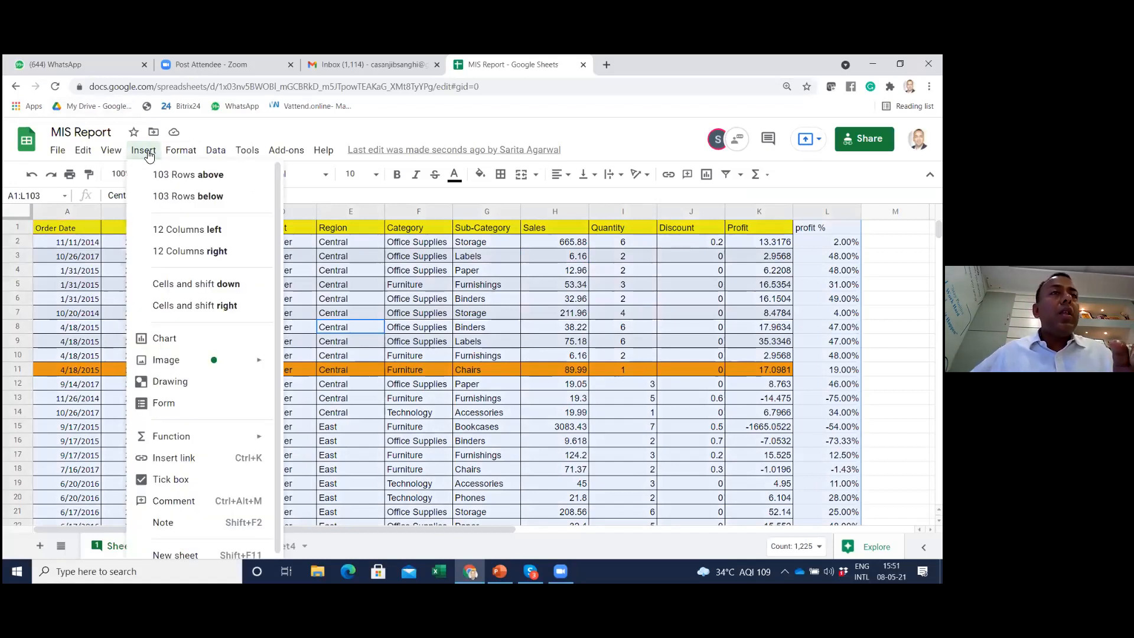
pyautogui.moveTo(216, 155)
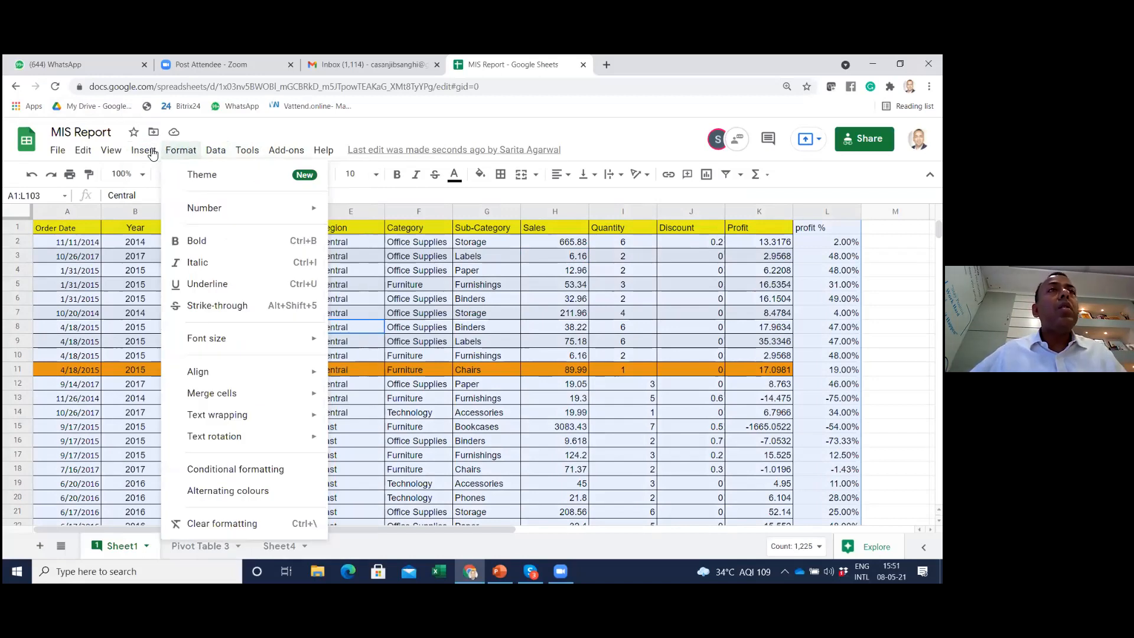
pyautogui.moveTo(145, 154)
pyautogui.scroll(-1, 194, 341)
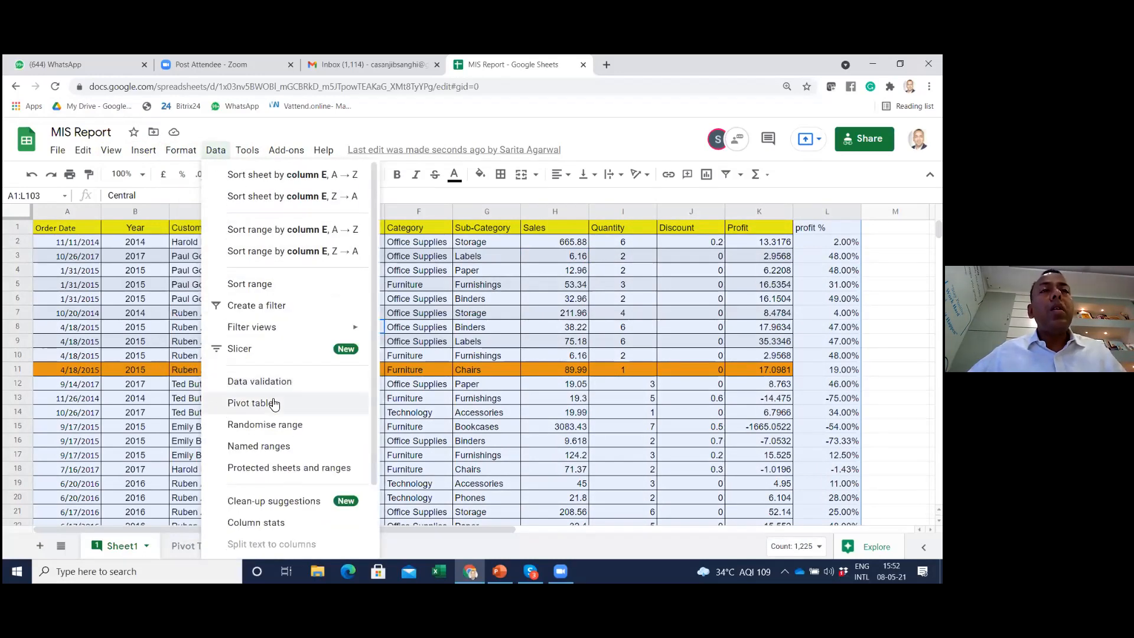
pyautogui.click(273, 400)
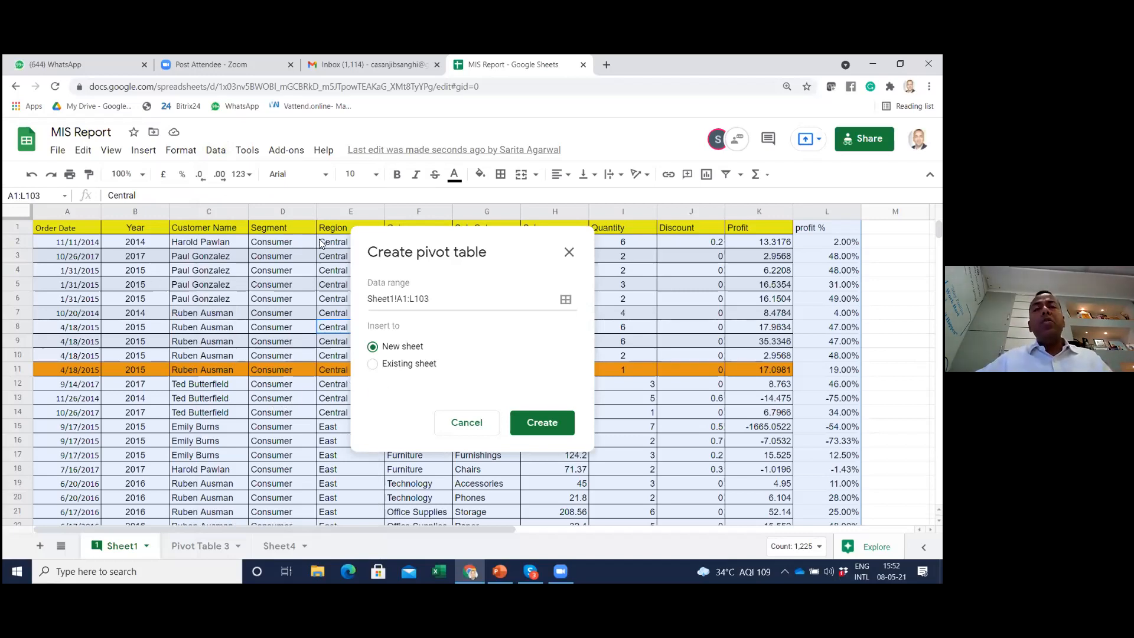
pyautogui.click(532, 424)
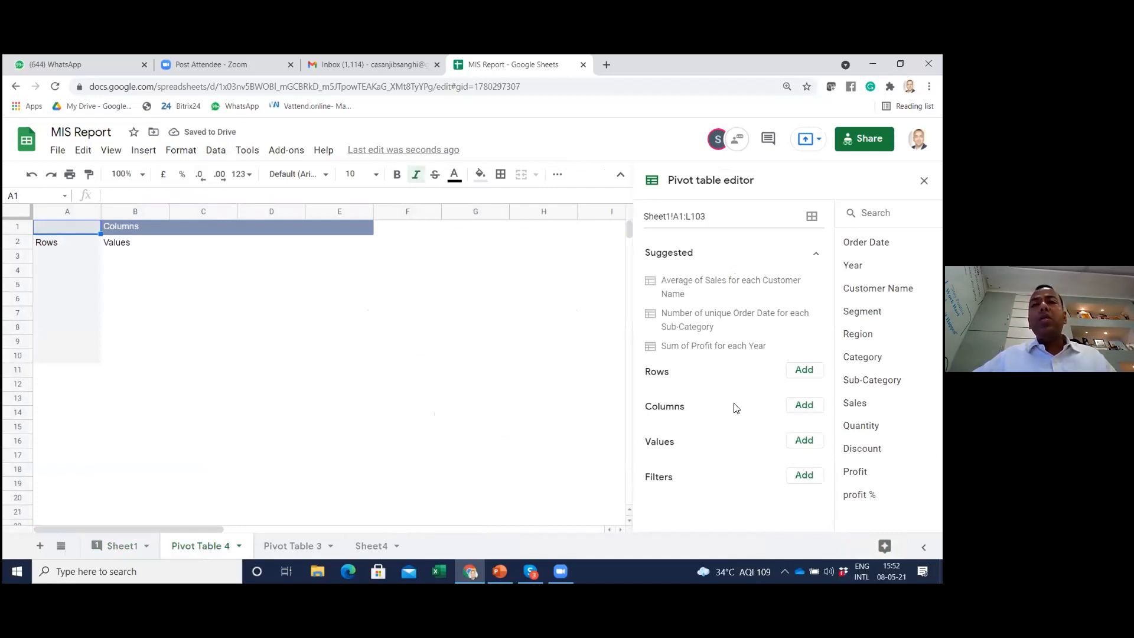
# Set up the pivot table with Segment as rows, Region as columns and Sales as summed values
pyautogui.click(804, 370)
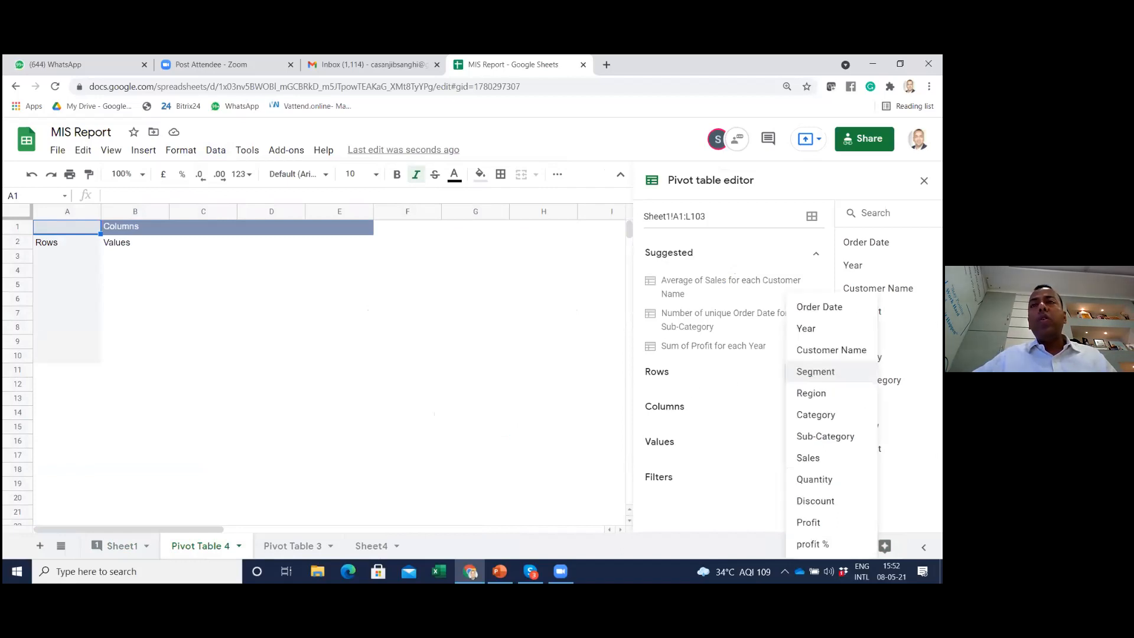
pyautogui.click(816, 372)
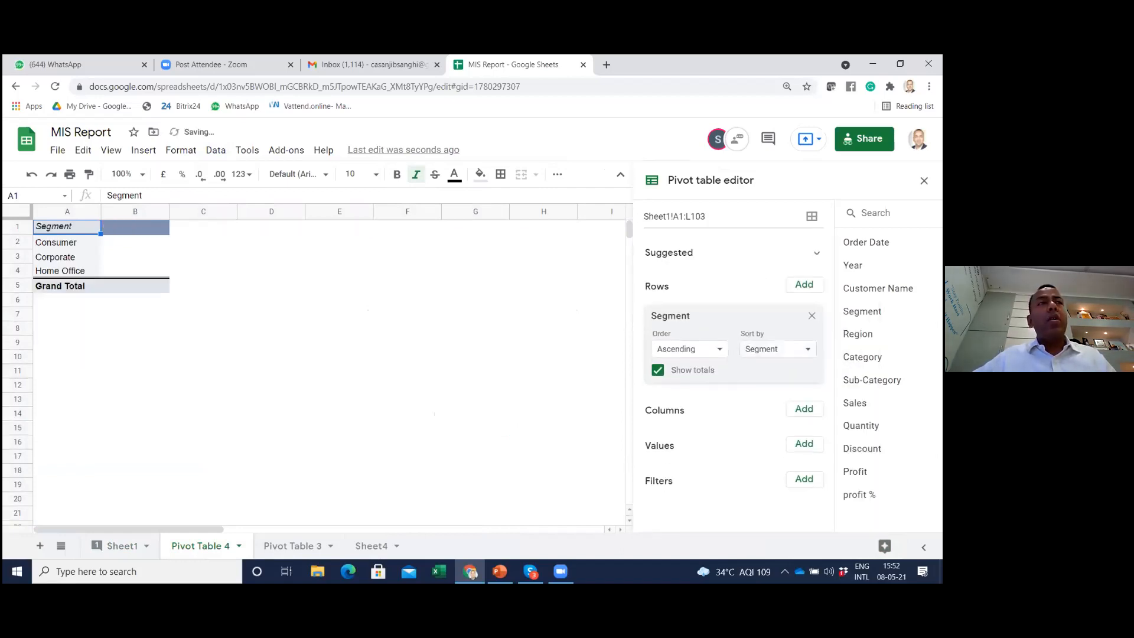
pyautogui.click(804, 409)
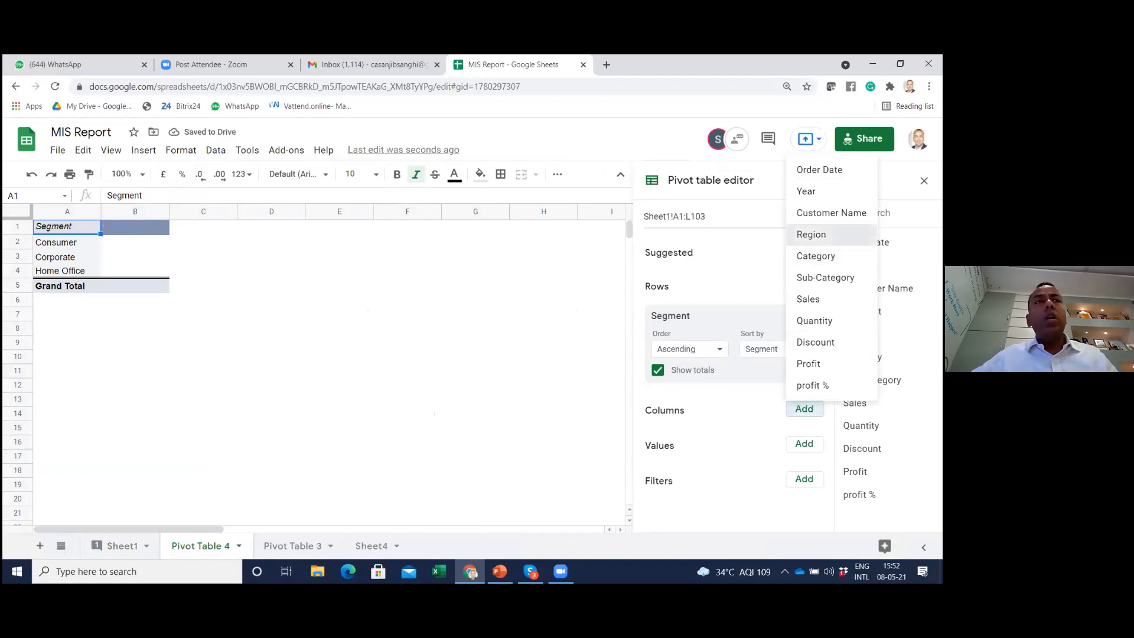
pyautogui.click(811, 234)
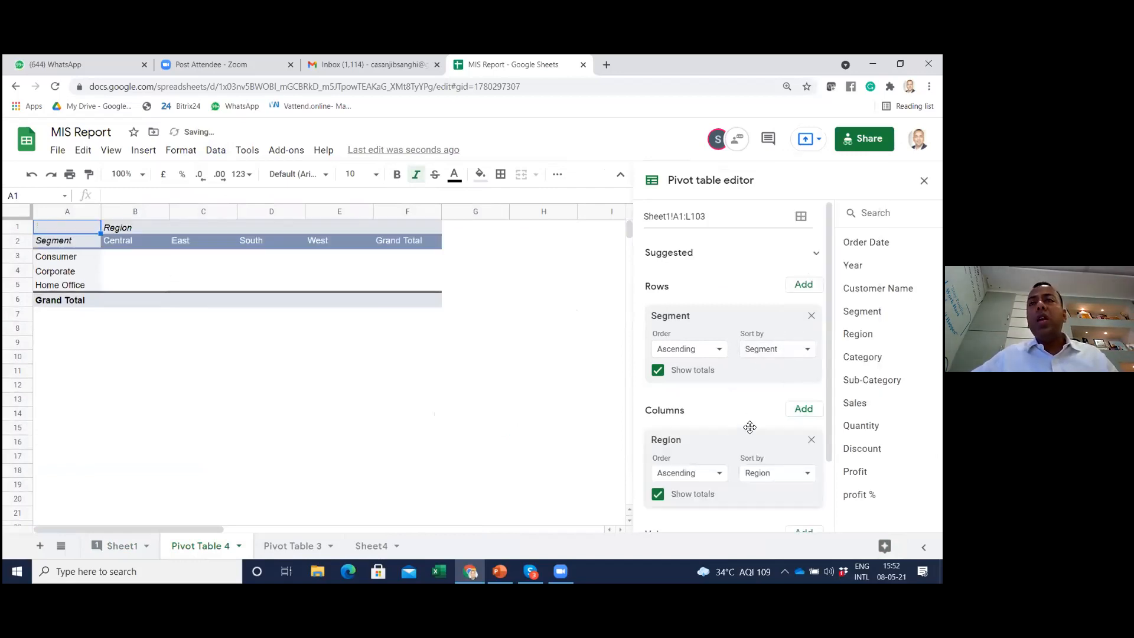
pyautogui.scroll(-2, 745, 427)
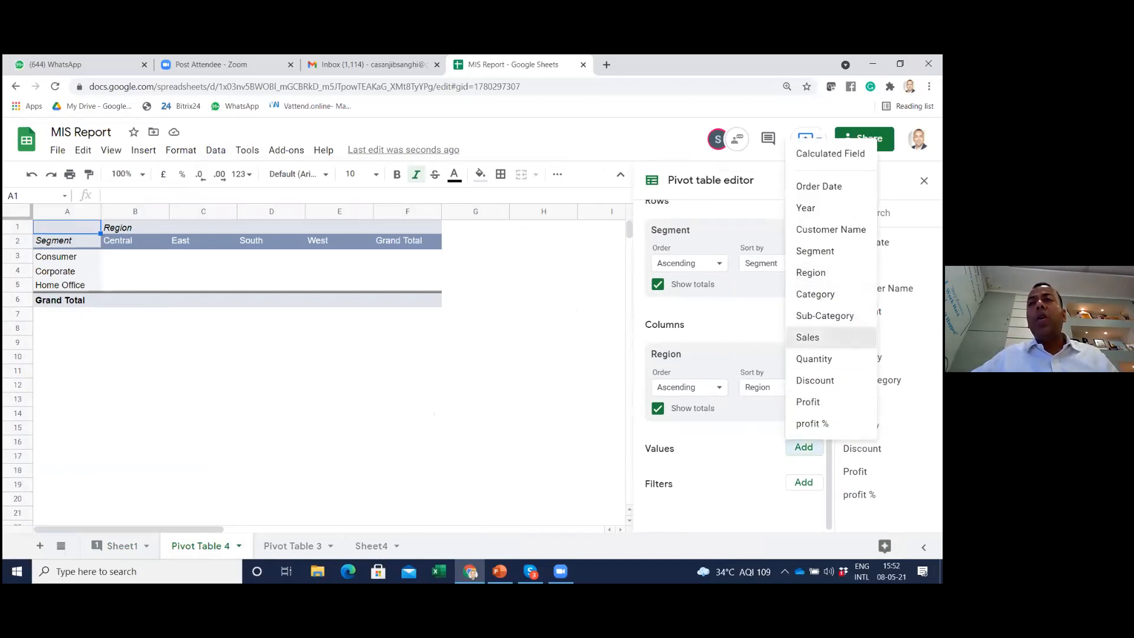
pyautogui.click(808, 337)
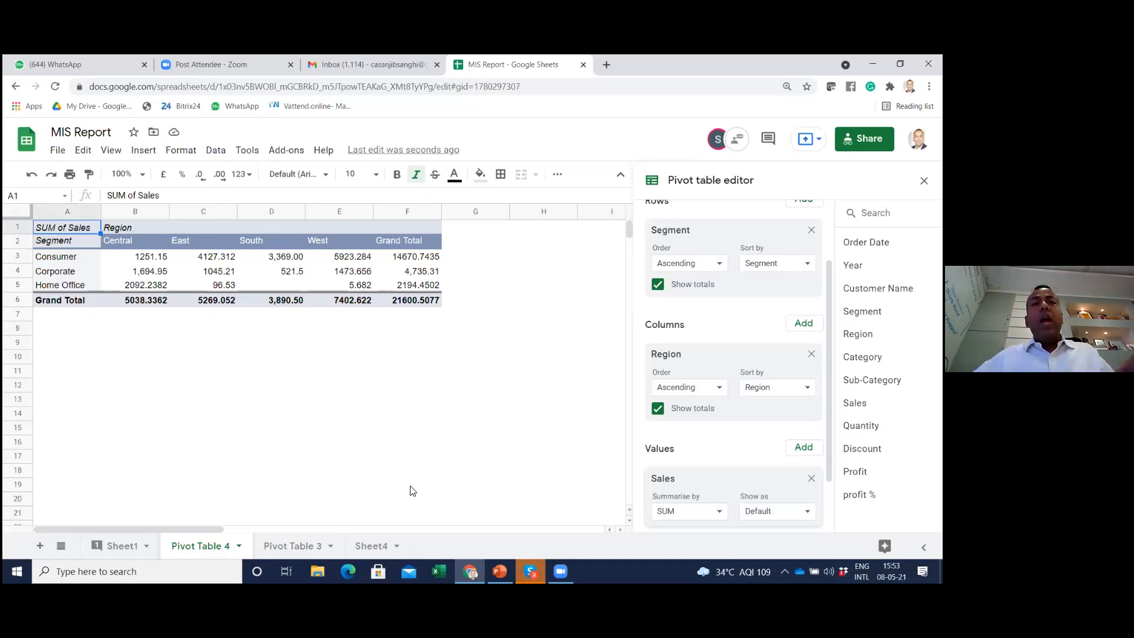
# Check the agenda in Skype, then return to MIS Report and view the available download formats from the new pivot table sheet
pyautogui.hotkey('alt', 'Tab')
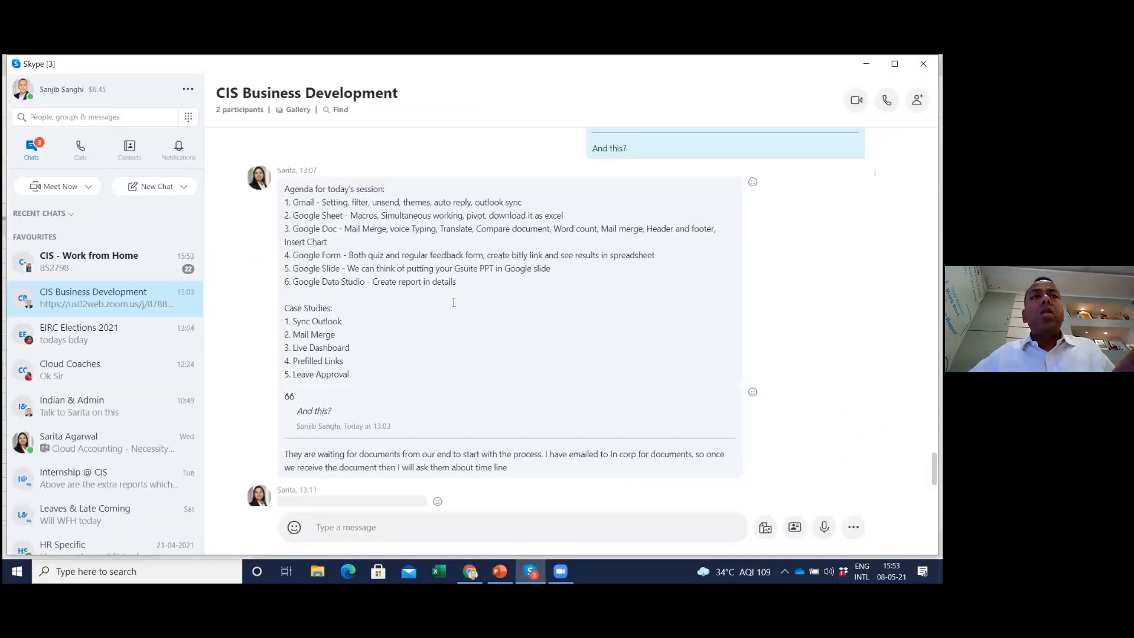
pyautogui.hotkey('alt', 'Tab')
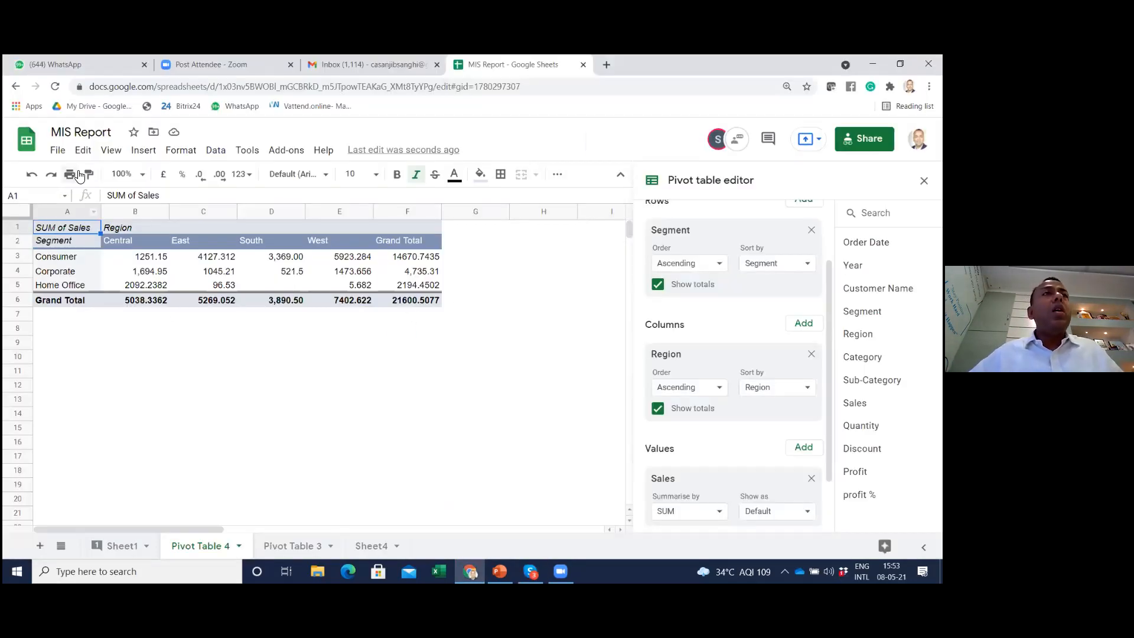
pyautogui.click(58, 151)
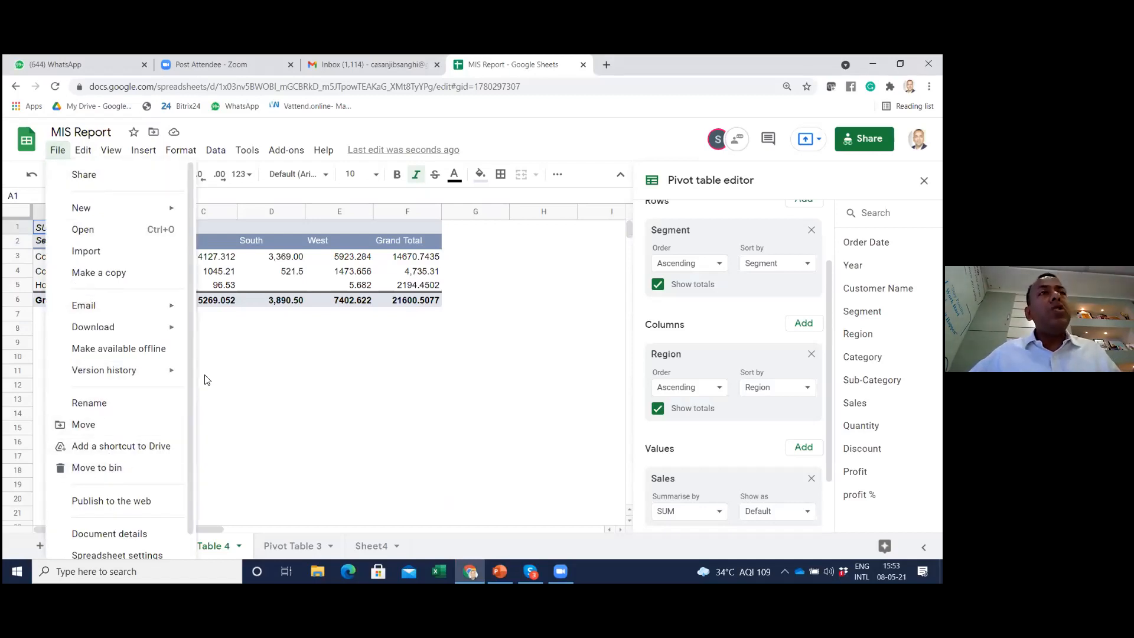
pyautogui.moveTo(142, 327)
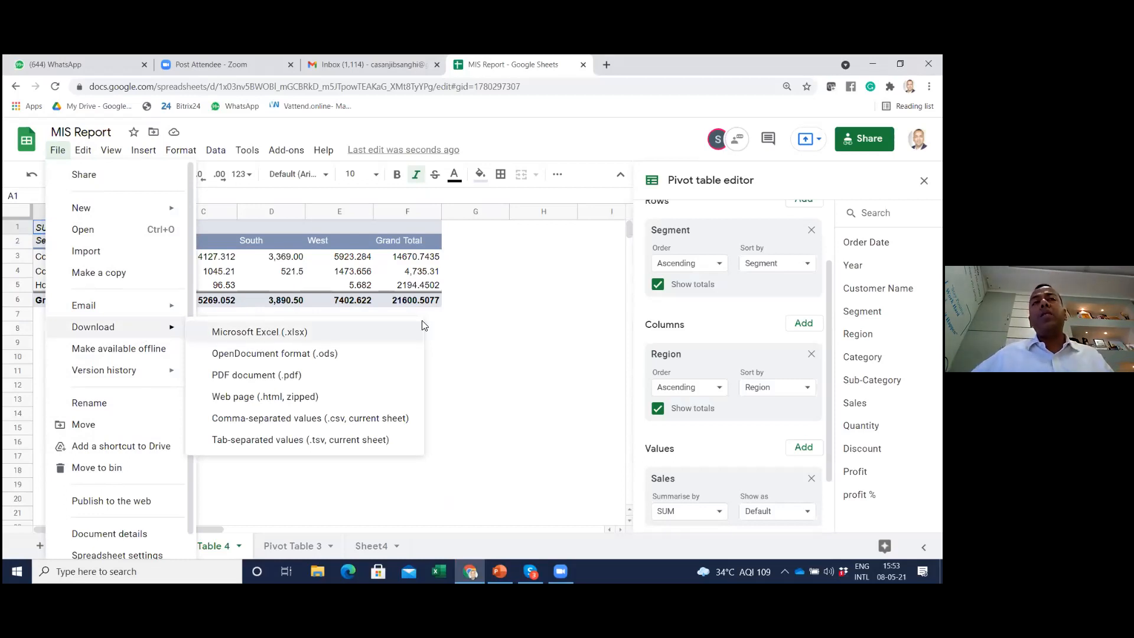
pyautogui.click(513, 310)
# Open Sheet1 and show the Microsoft Excel (.xlsx) download option without downloading the file
pyautogui.click(138, 546)
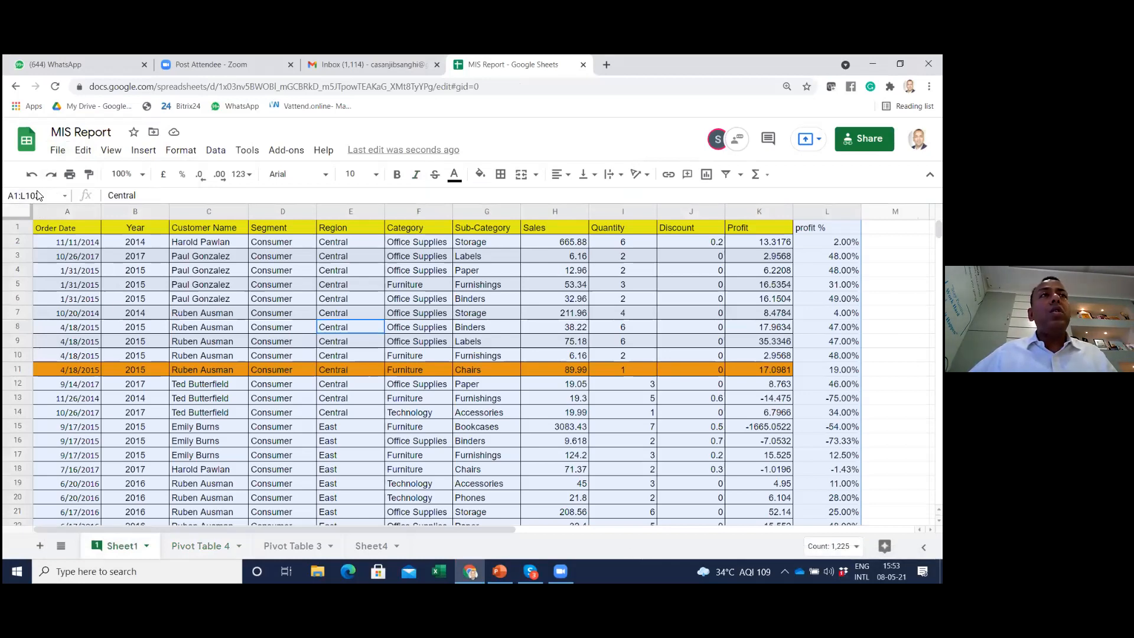
pyautogui.click(58, 151)
pyautogui.moveTo(102, 336)
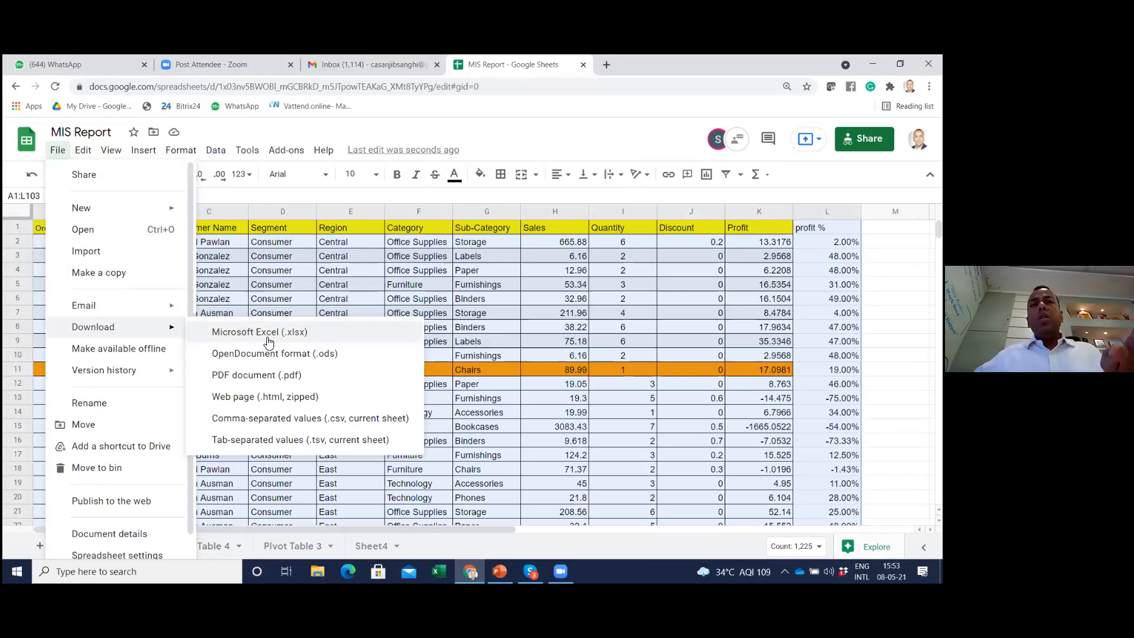
pyautogui.click(493, 329)
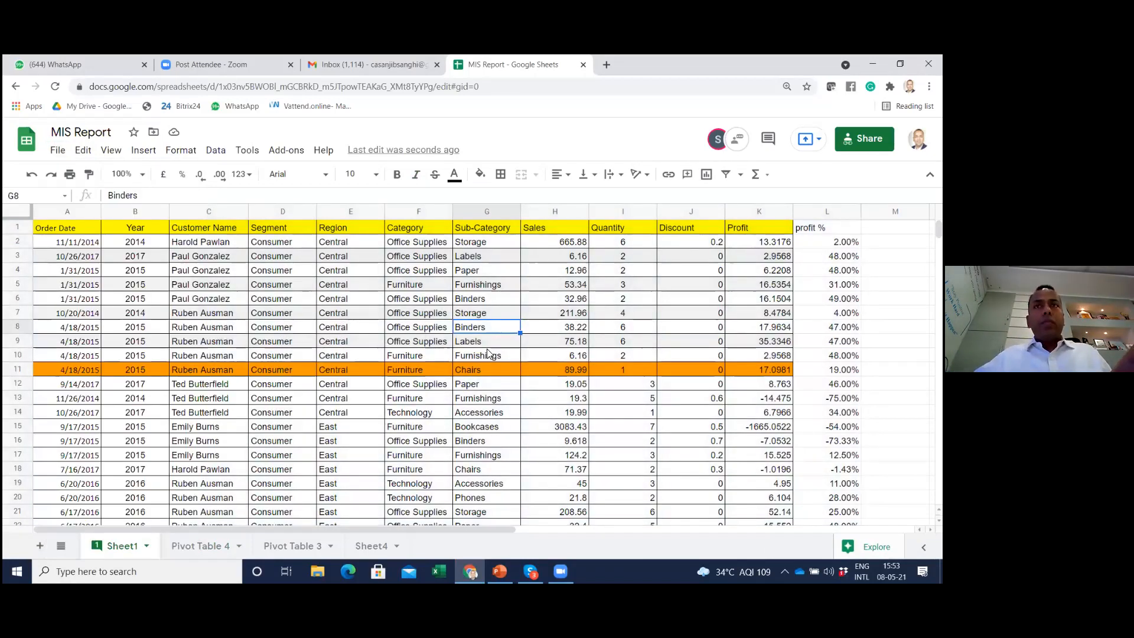
# Switch to Skype to look at the session agenda again, then return to Sheet1 of the spreadsheet
pyautogui.hotkey('alt', 'Tab')
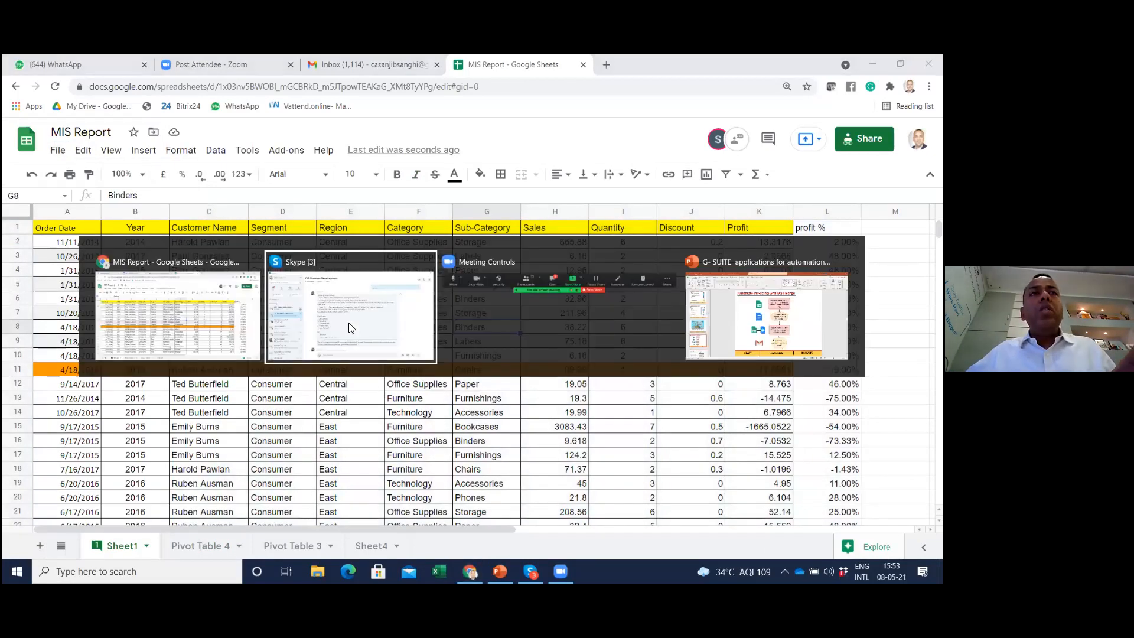
pyautogui.hotkey('alt', 'Tab')
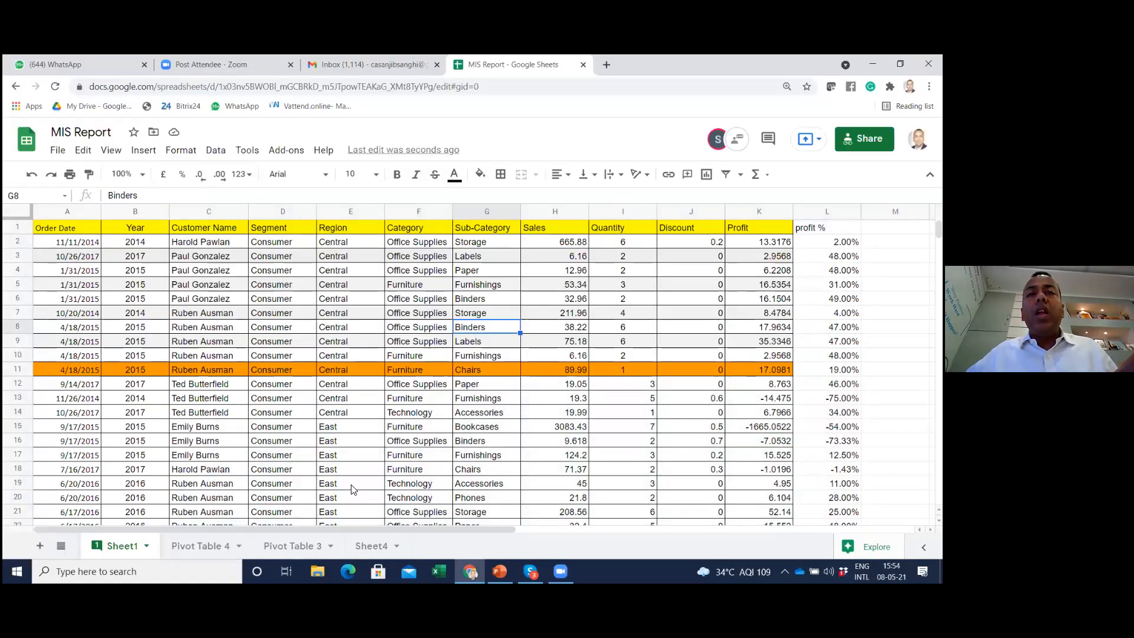
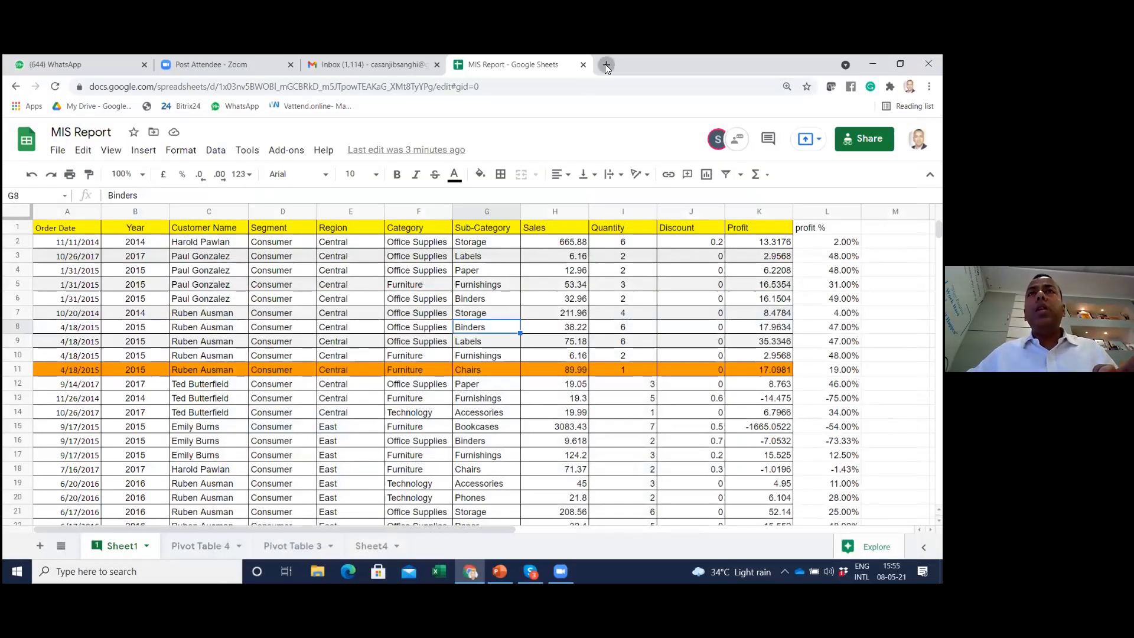
# Open Google Docs in a new browser tab from the Google apps and create a blank document
pyautogui.click(606, 64)
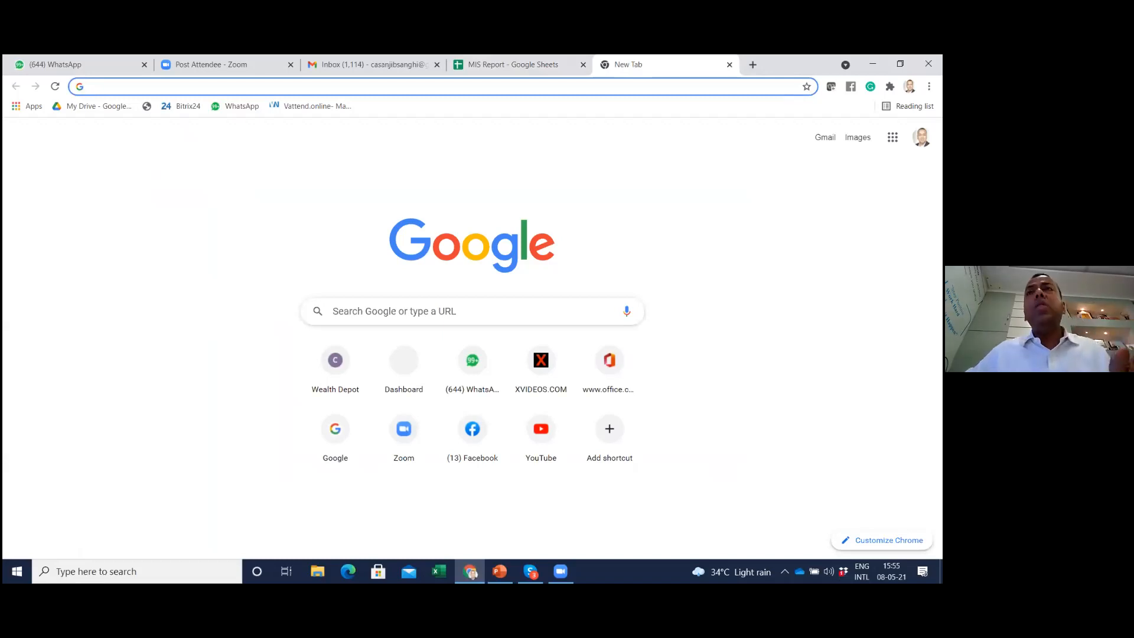
pyautogui.click(892, 137)
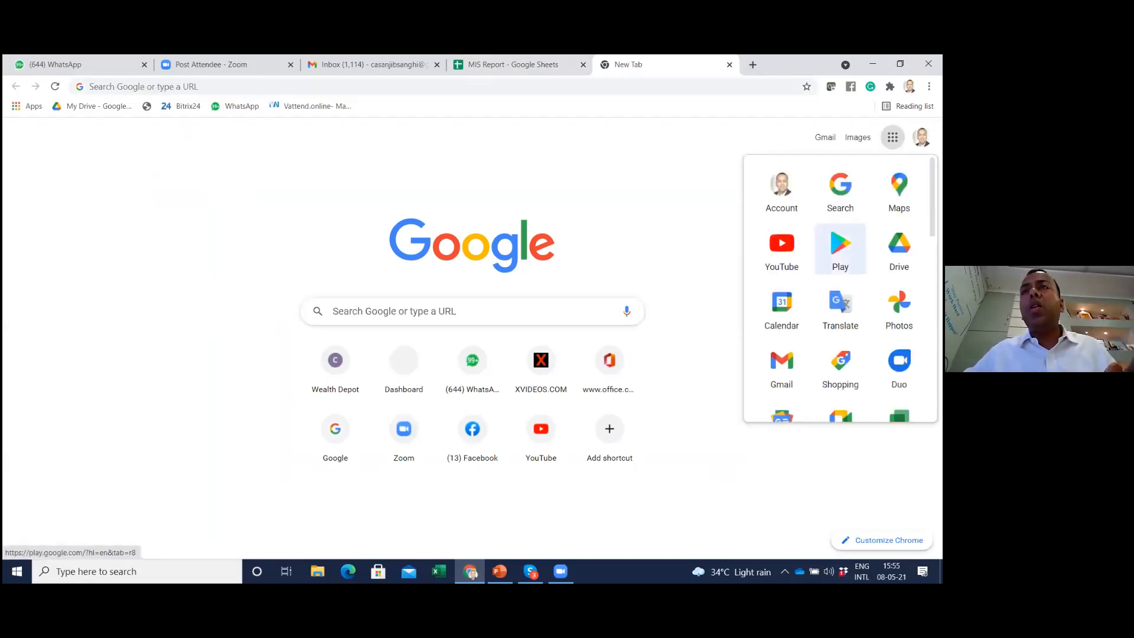
pyautogui.scroll(-3, 781, 328)
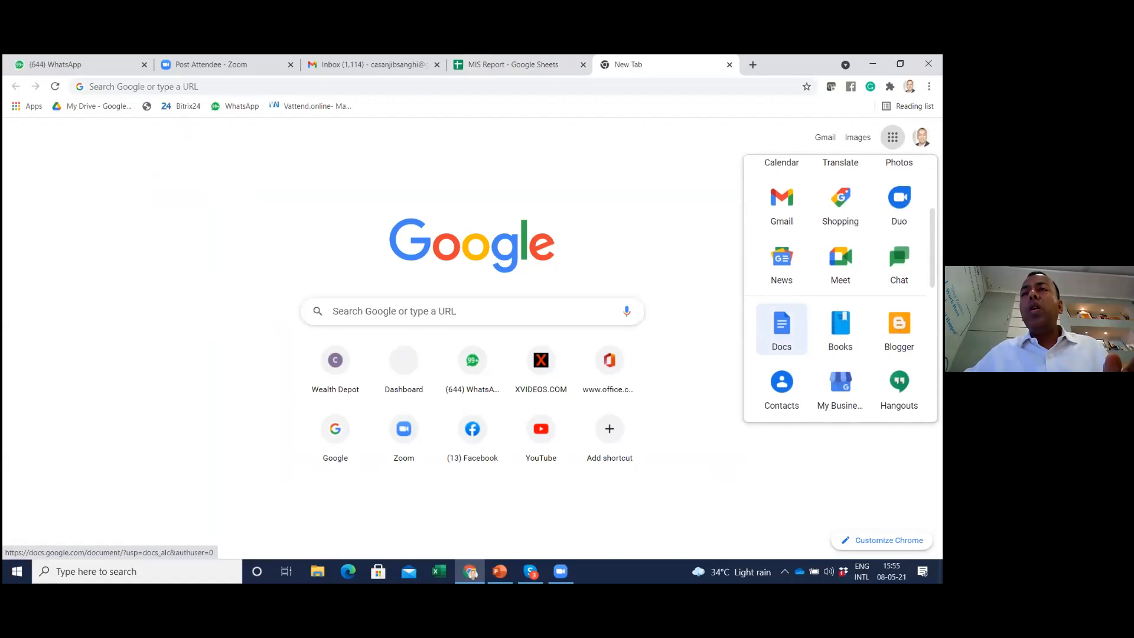
pyautogui.click(782, 327)
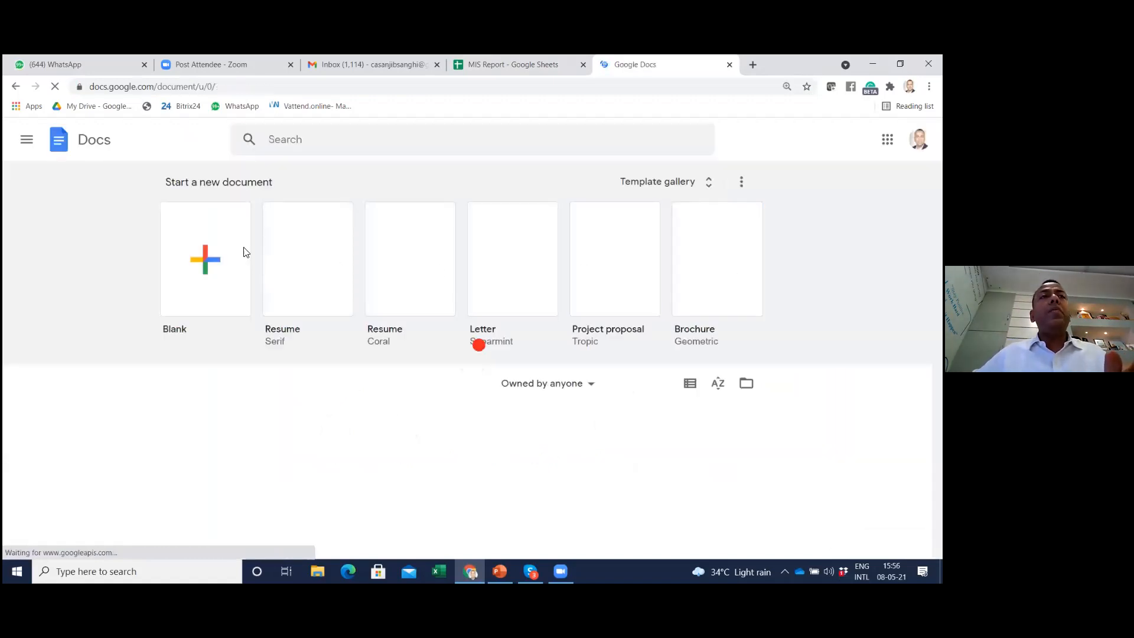
pyautogui.click(200, 271)
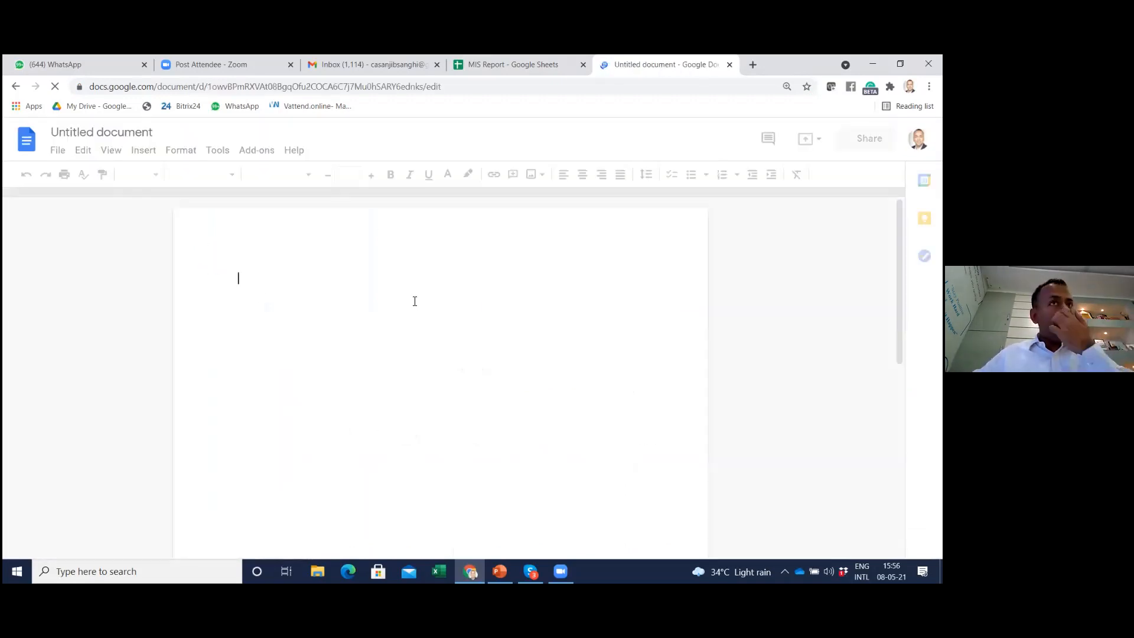
# Turn on voice typing, dictate a sample sentence into the blank document, and stop the dictation
pyautogui.click(219, 151)
pyautogui.moveTo(183, 152)
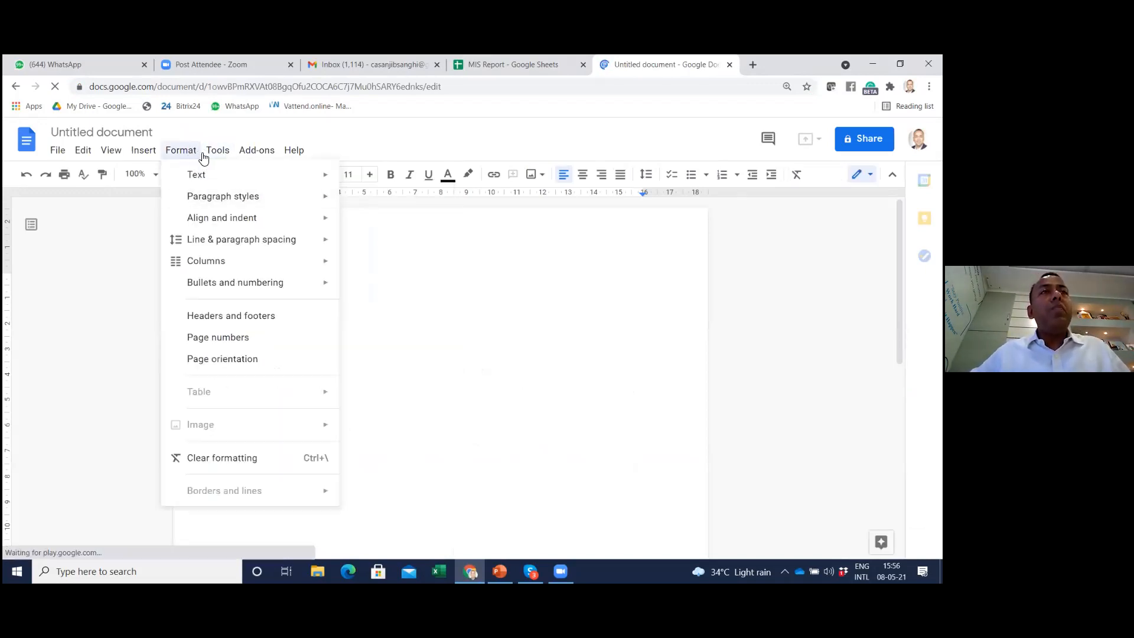
pyautogui.moveTo(219, 155)
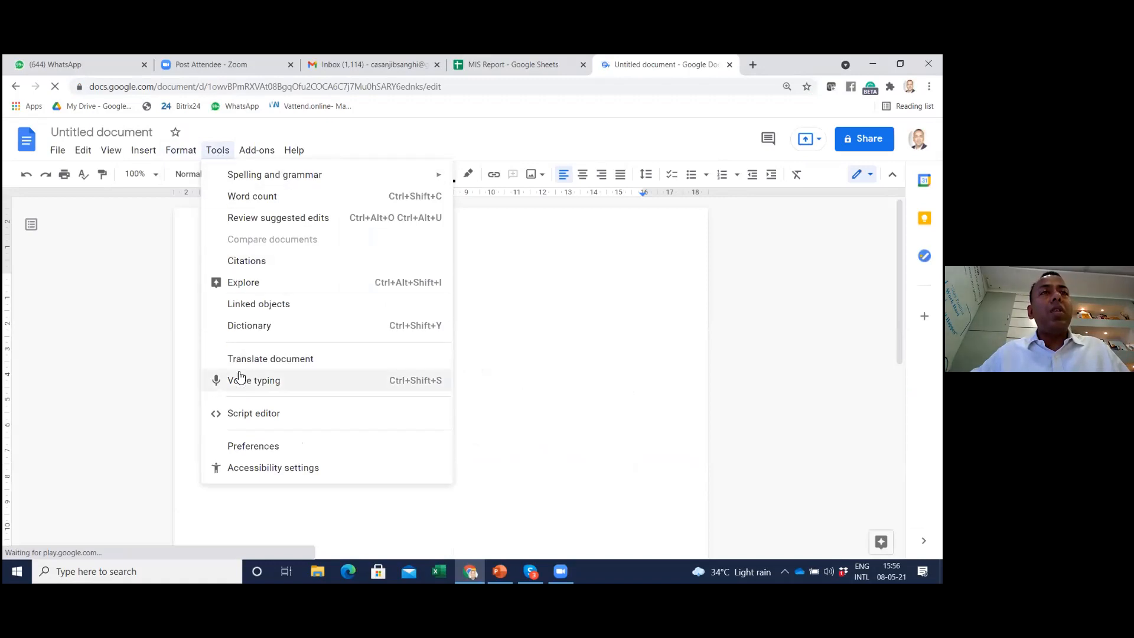
pyautogui.click(242, 383)
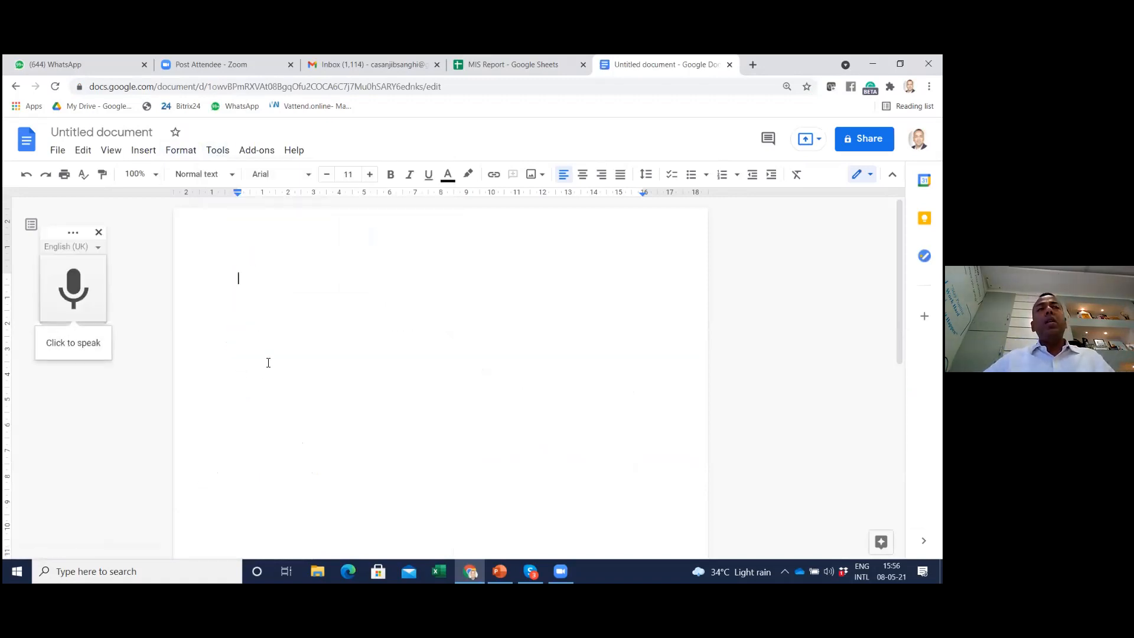
pyautogui.click(217, 151)
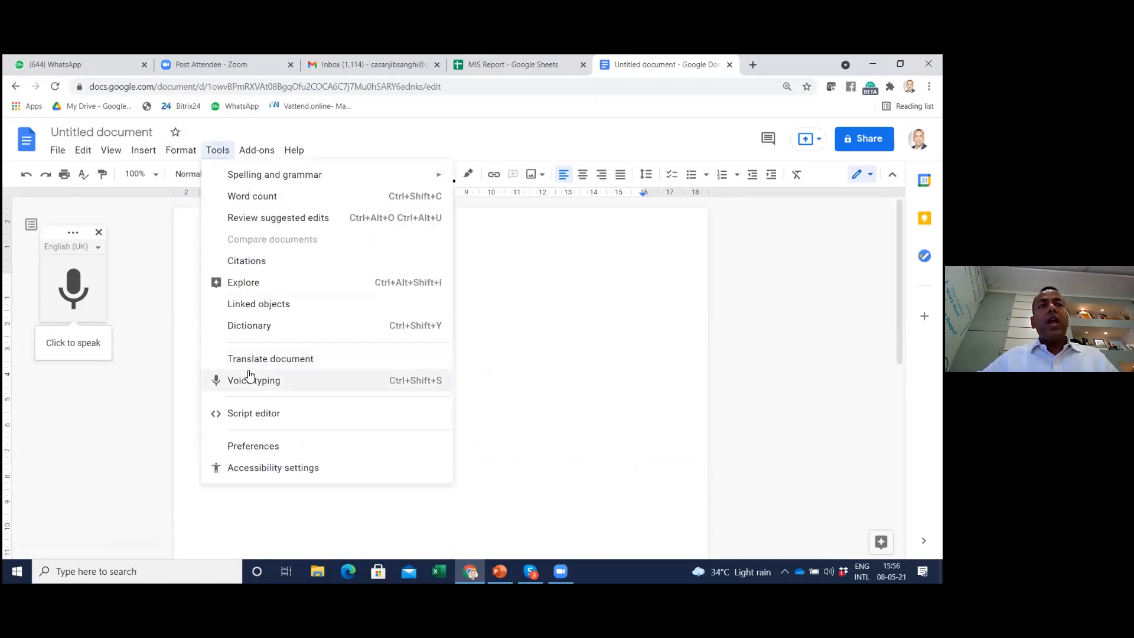
pyautogui.click(74, 286)
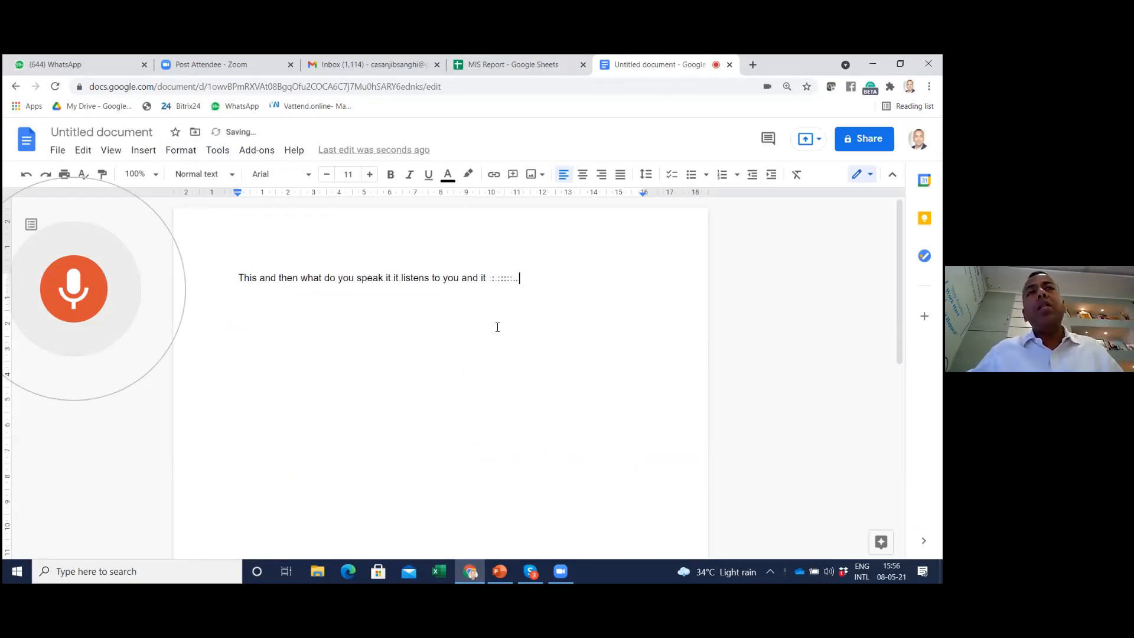
pyautogui.click(70, 279)
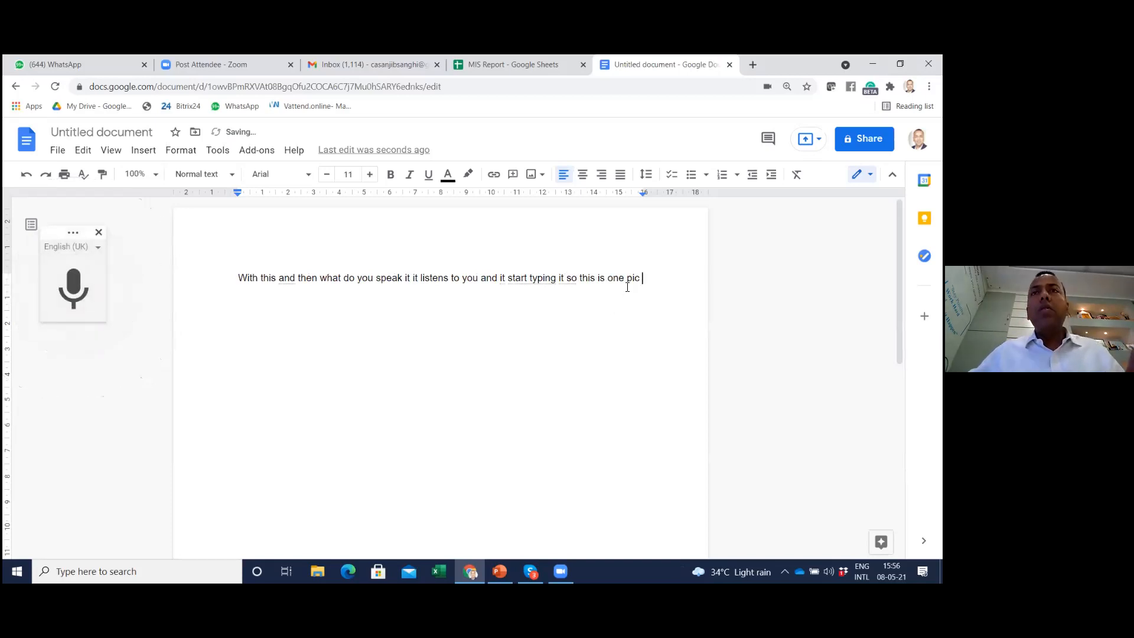
# Delete the dictated sentence, switch to Skype to check the Google Doc items in the agenda, and return to the document
pyautogui.moveTo(641, 278); pyautogui.dragTo(234, 276)
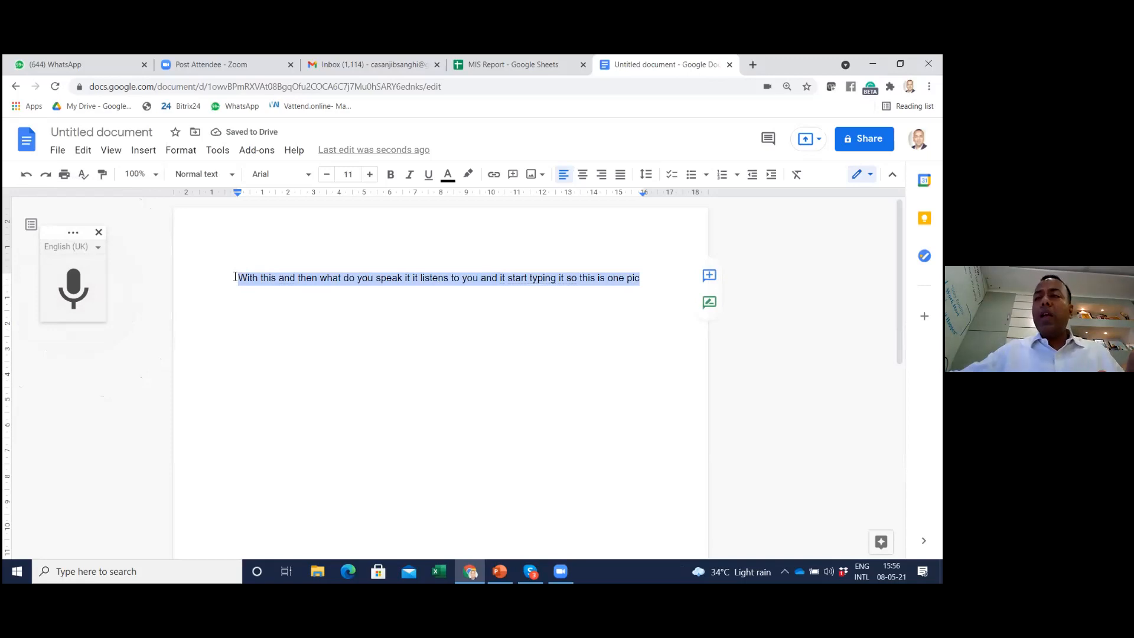
pyautogui.press('BackSpace')
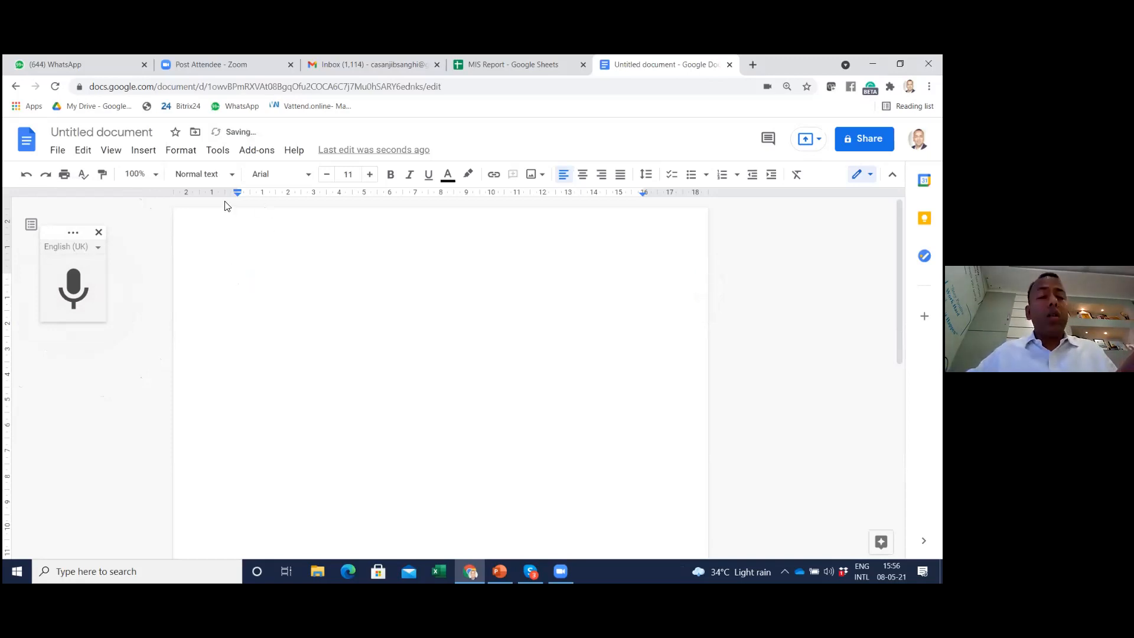
pyautogui.hotkey('alt', 'Tab')
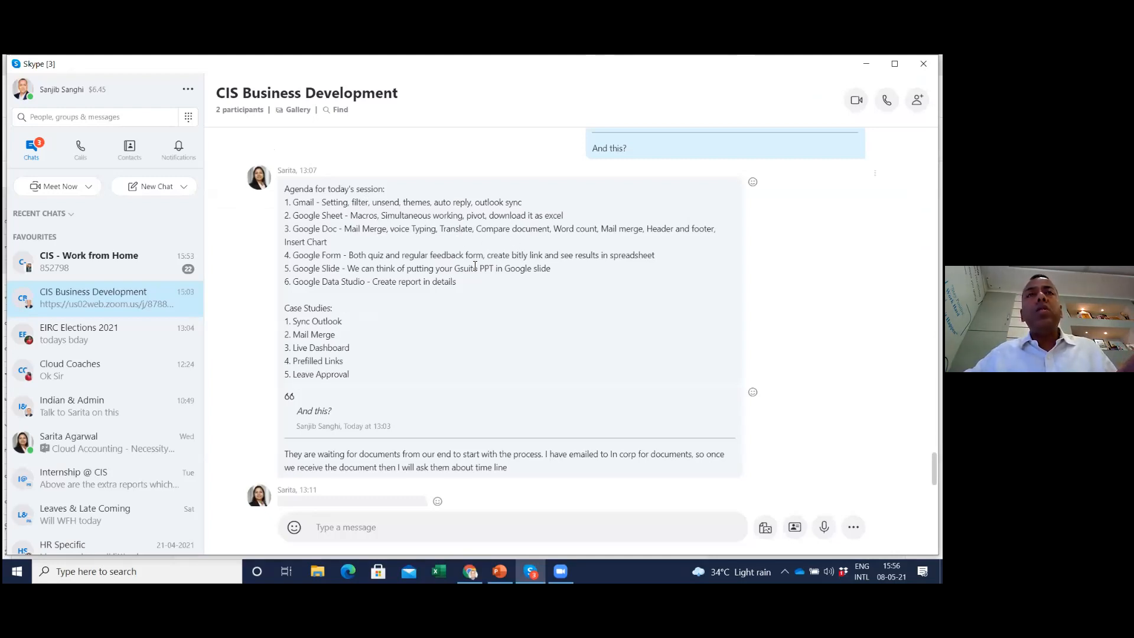
pyautogui.hotkey('alt', 'Tab')
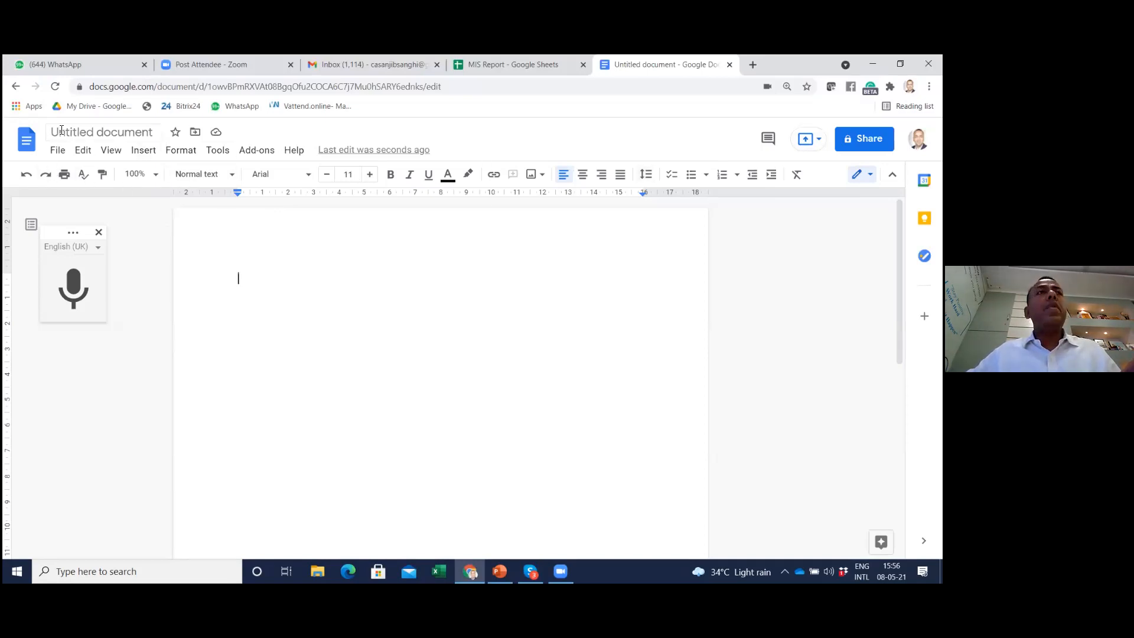
# Close the browser tabs holding the untitled document, the MIS Report spreadsheet and the Gmail inbox
pyautogui.click(730, 65)
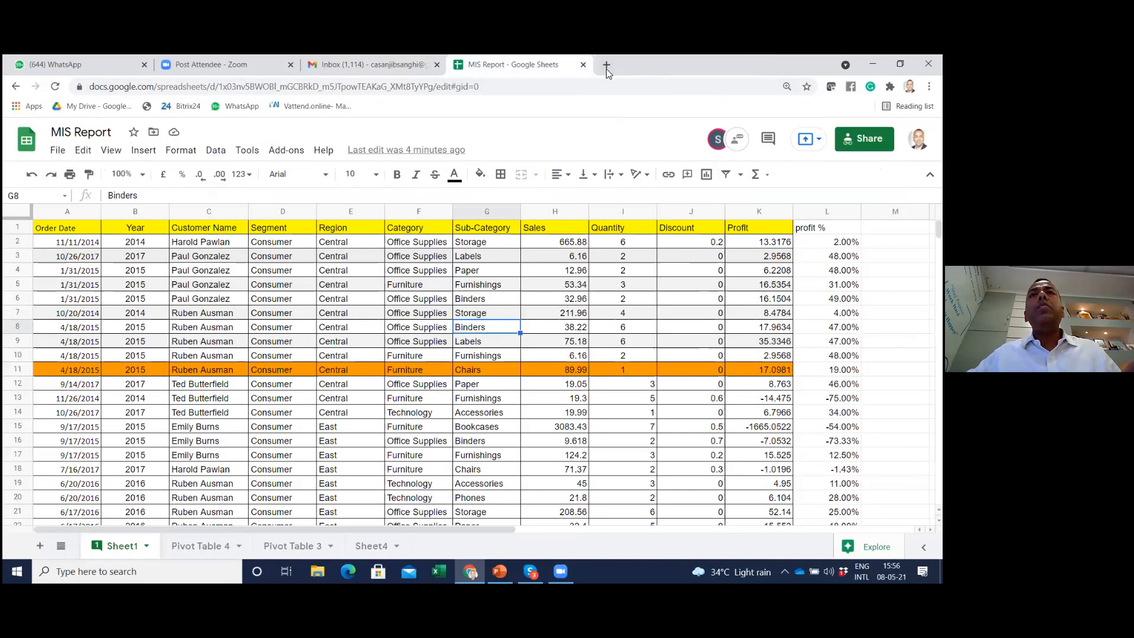
pyautogui.click(584, 65)
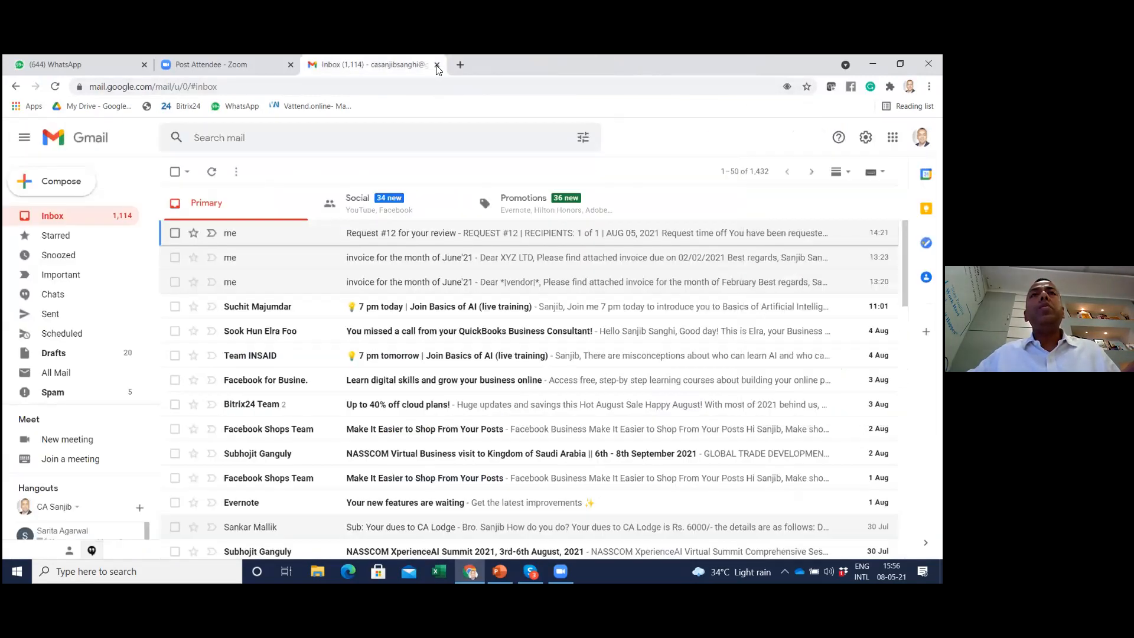
pyautogui.click(437, 65)
# Search Google for "google docs" in a new browser tab and open the Google Docs home page through its sign-in result
pyautogui.click(315, 65)
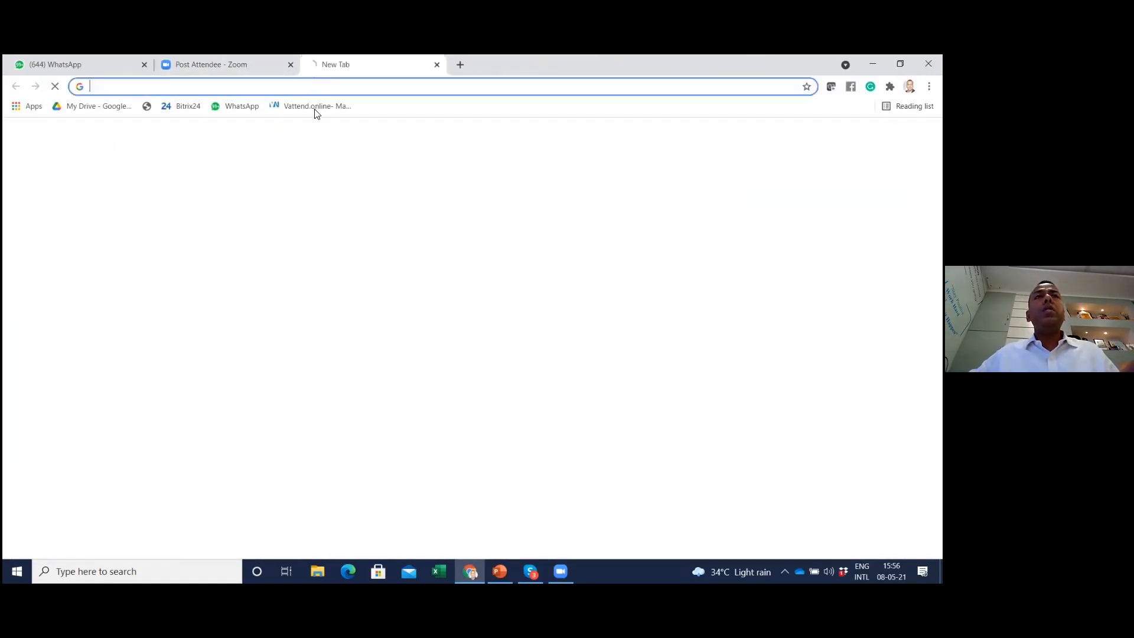
pyautogui.click(377, 315)
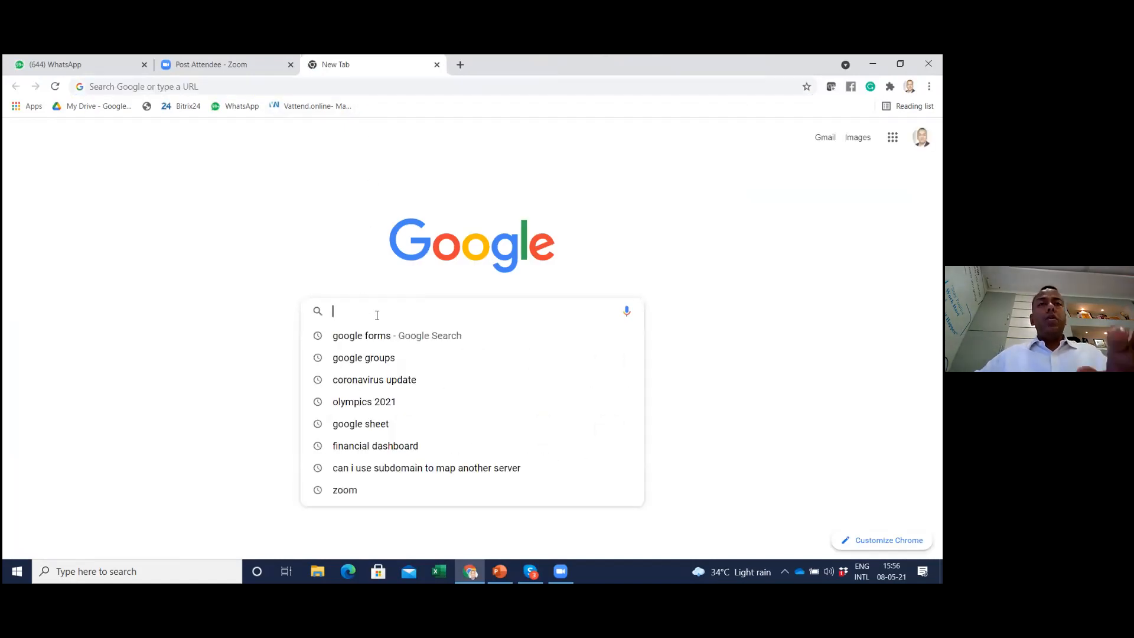
pyautogui.write('google ')
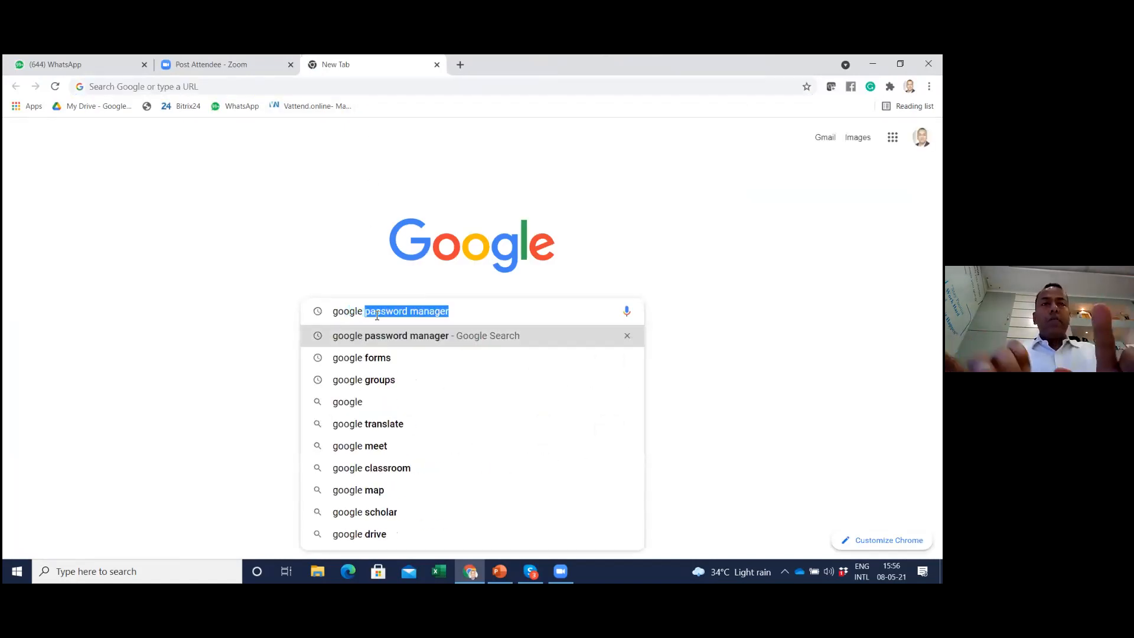
pyautogui.write('docs')
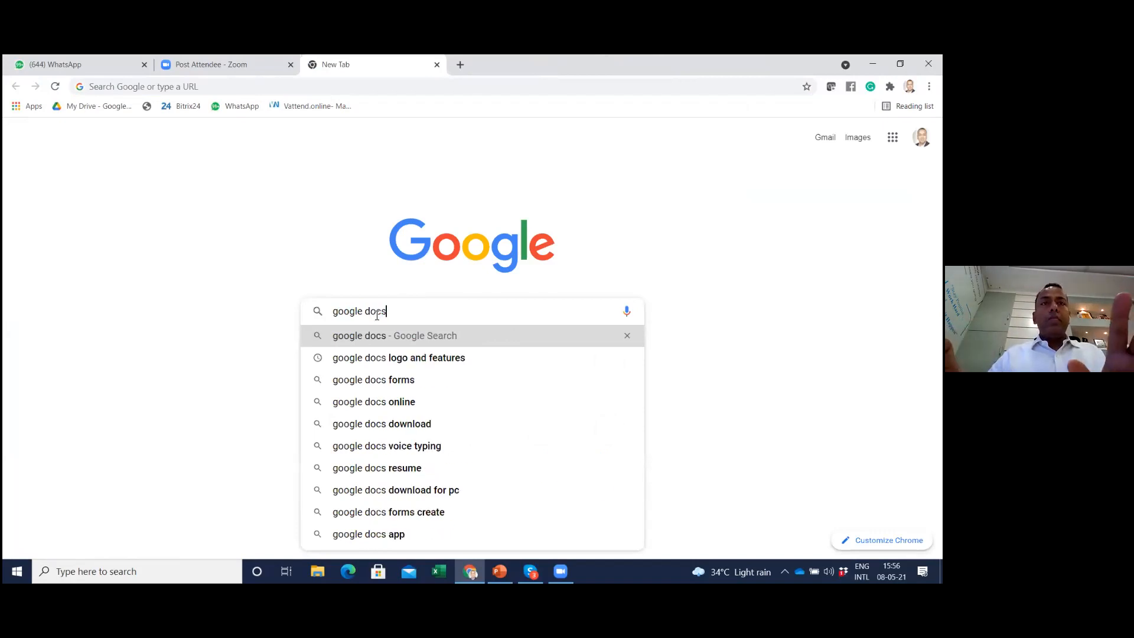
pyautogui.press('Return')
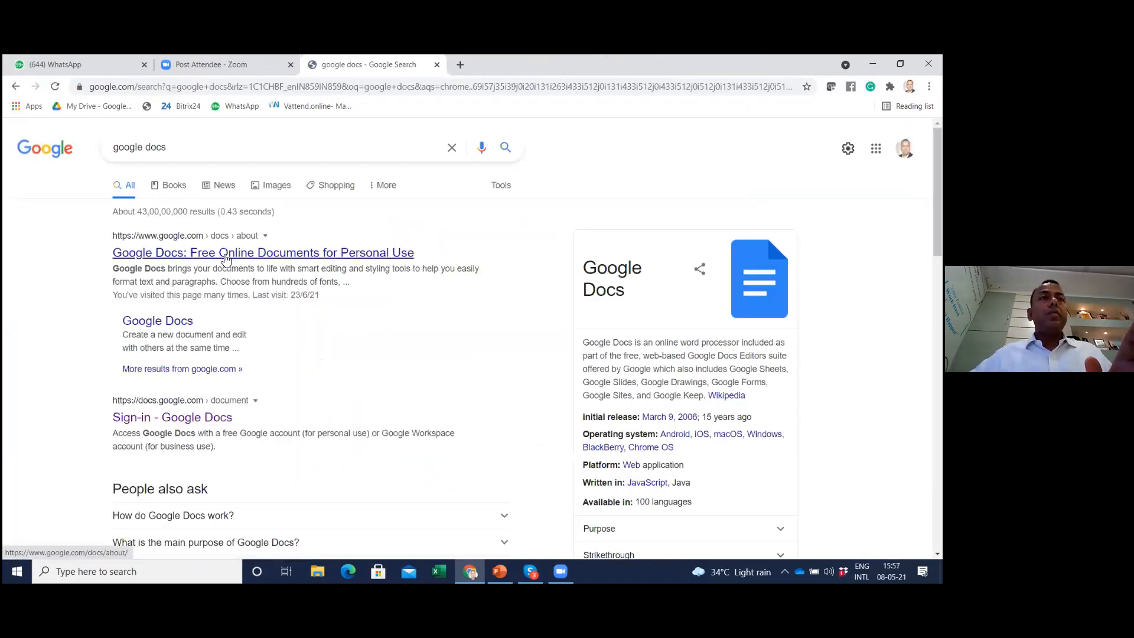
pyautogui.click(184, 418)
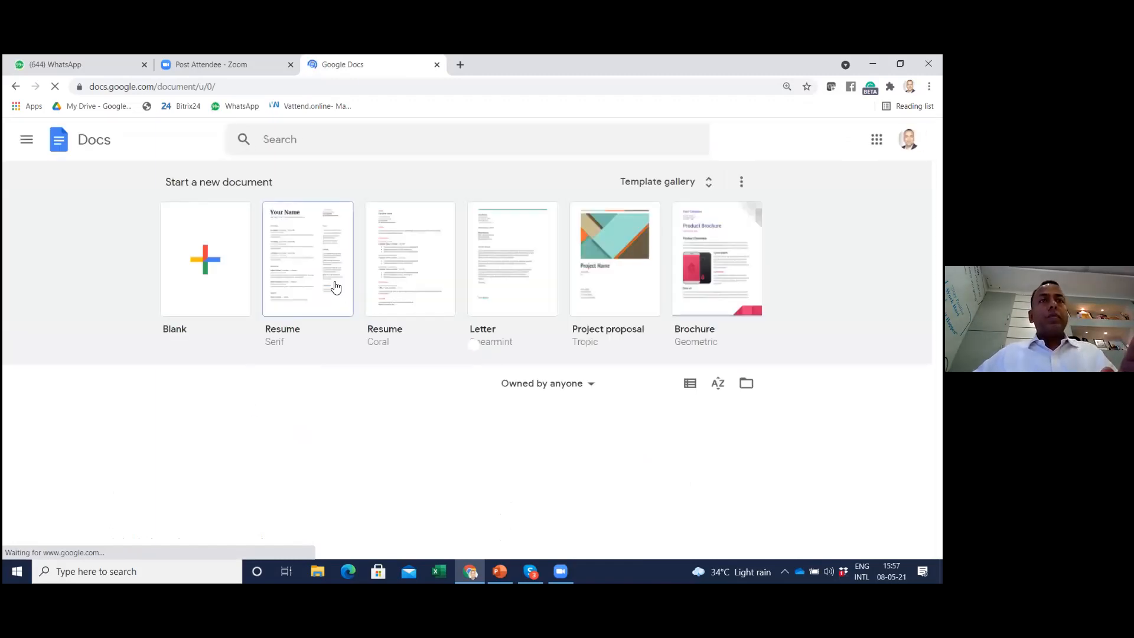
# Open the invoice file from the recent documents, check the agenda in Skype, and return to the invoice
pyautogui.scroll(-3, 151, 292)
pyautogui.scroll(-1, 149, 284)
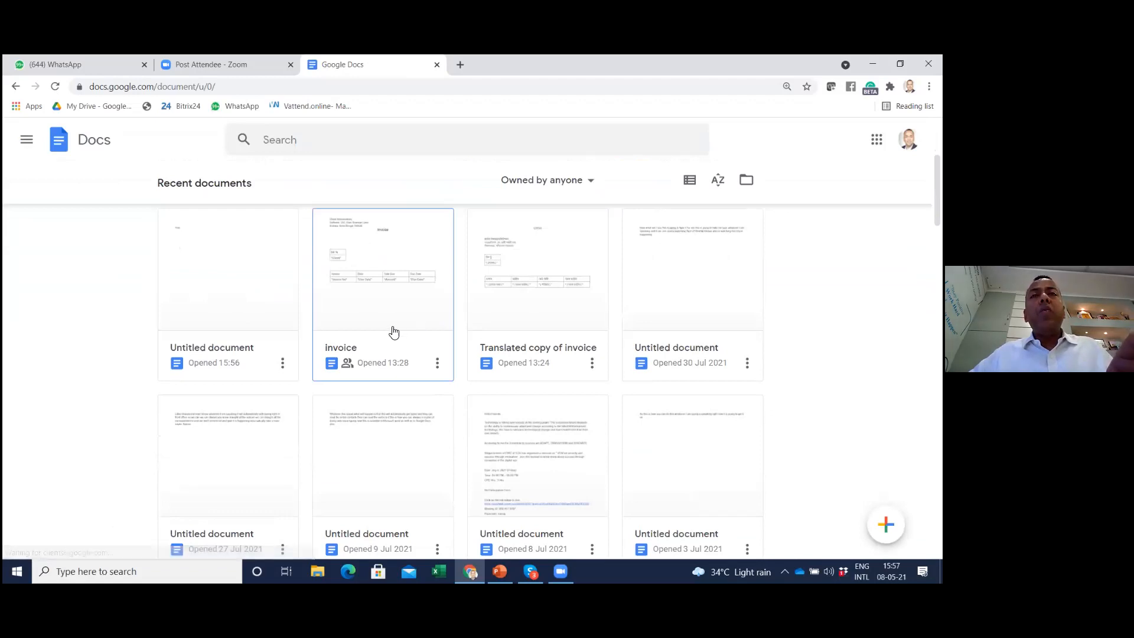
pyautogui.click(396, 292)
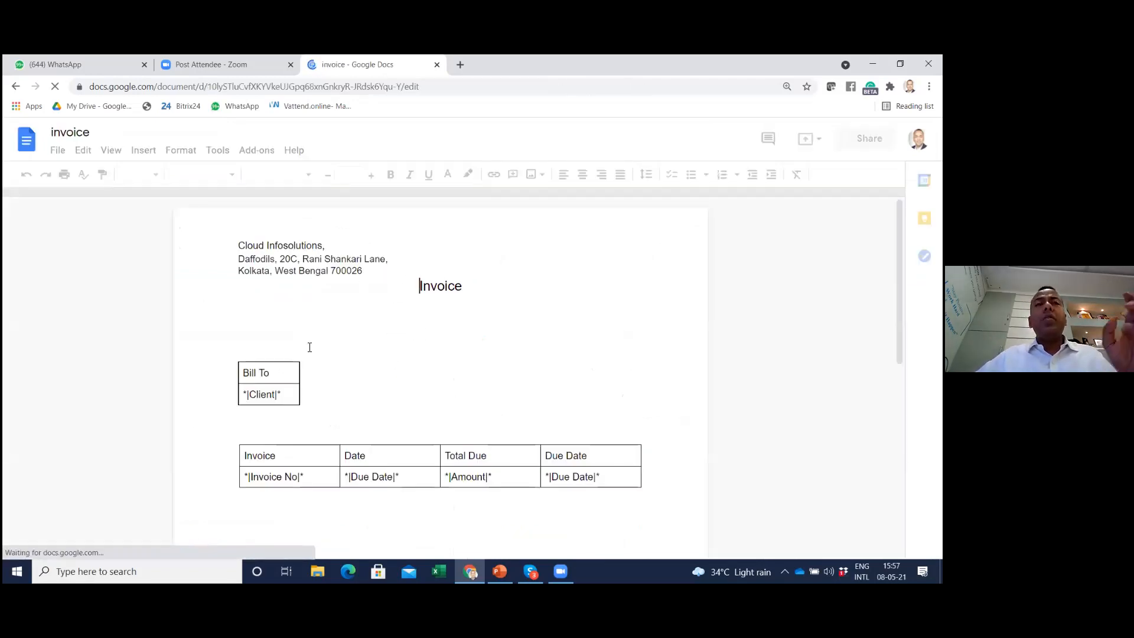
pyautogui.scroll(1, 417, 342)
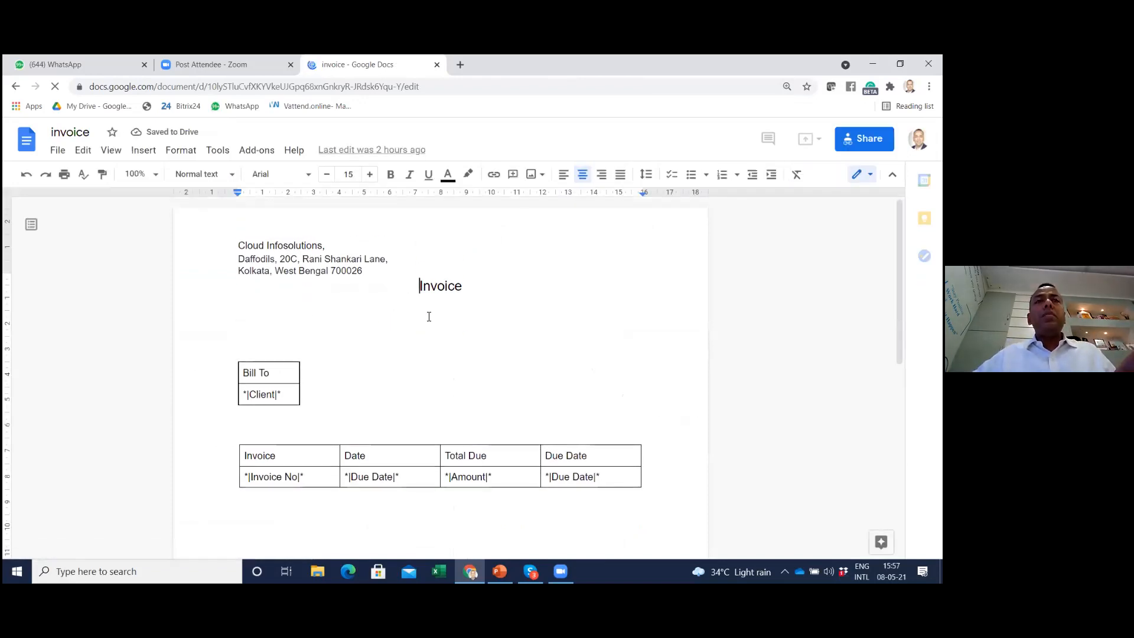
pyautogui.hotkey('alt', 'Tab')
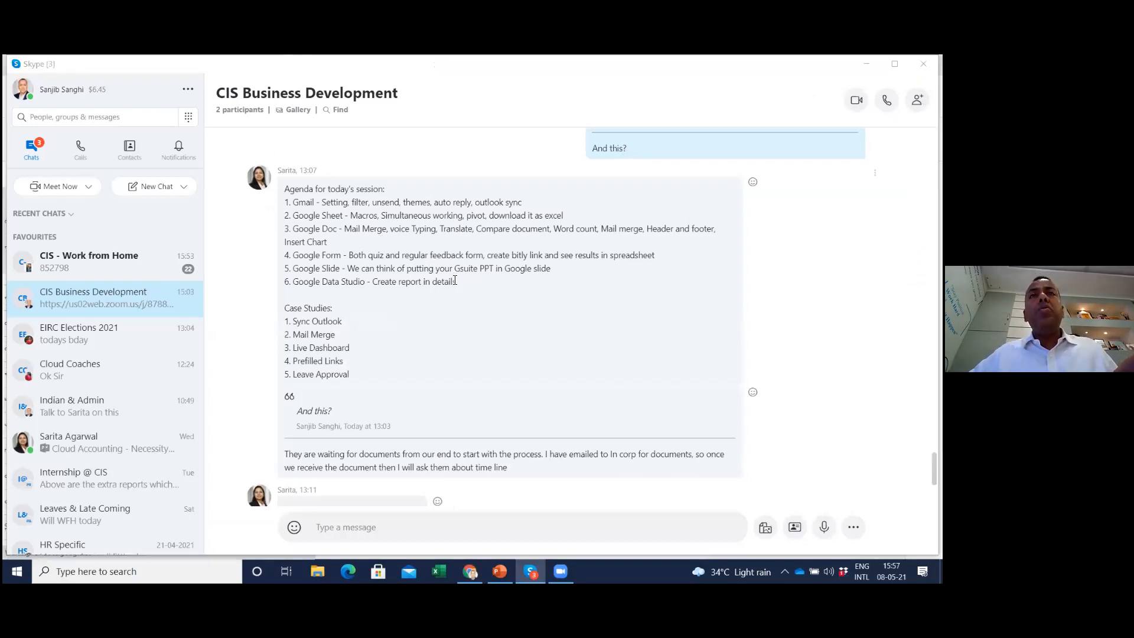
pyautogui.hotkey('alt', 'Tab')
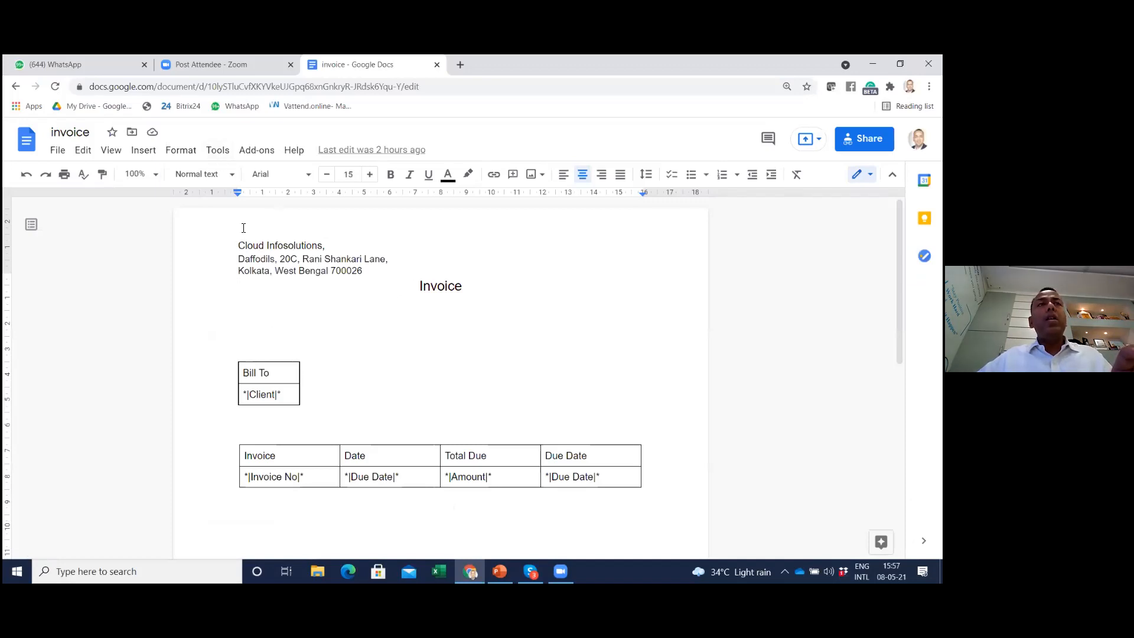
# Create a translated copy of the invoice document in Bengali with the new document title Bengali
pyautogui.click(217, 152)
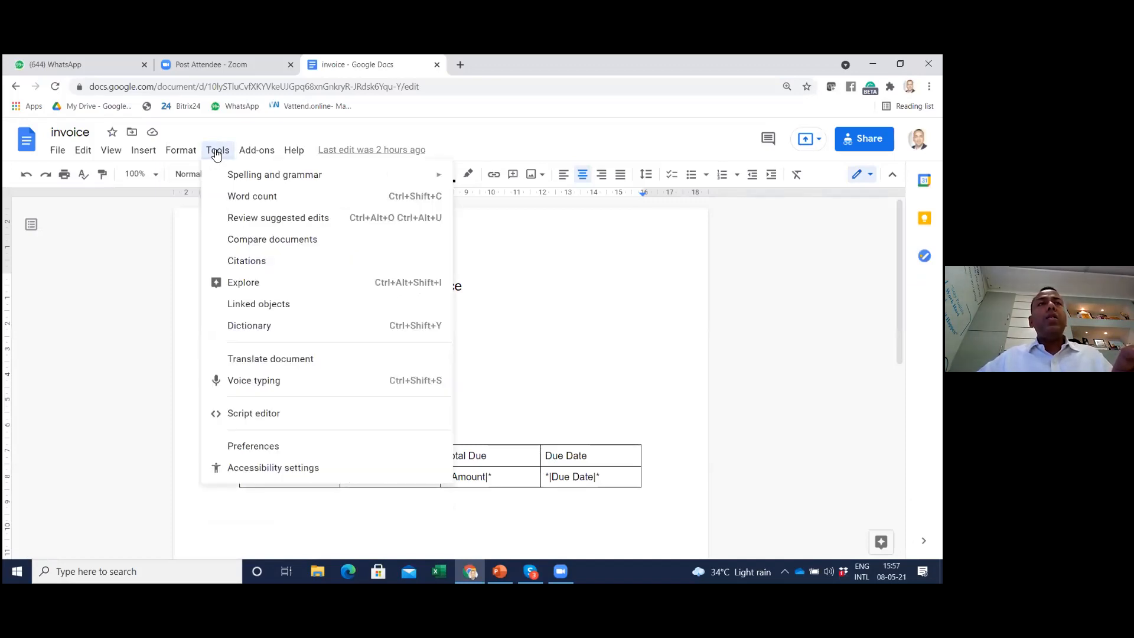
pyautogui.click(283, 361)
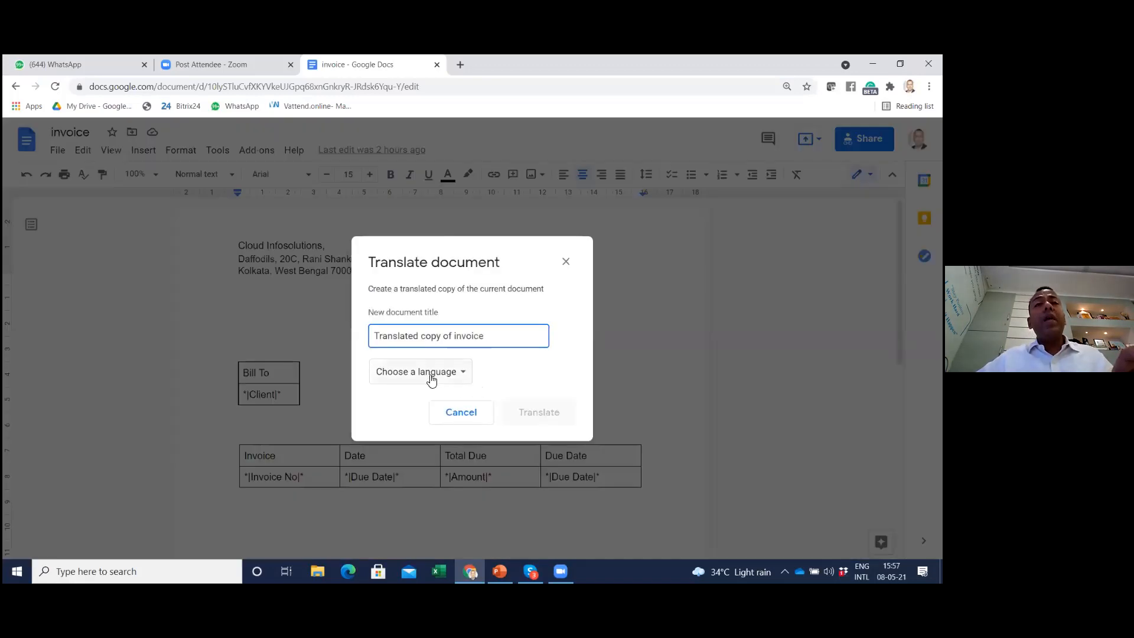
pyautogui.moveTo(489, 338); pyautogui.dragTo(305, 319)
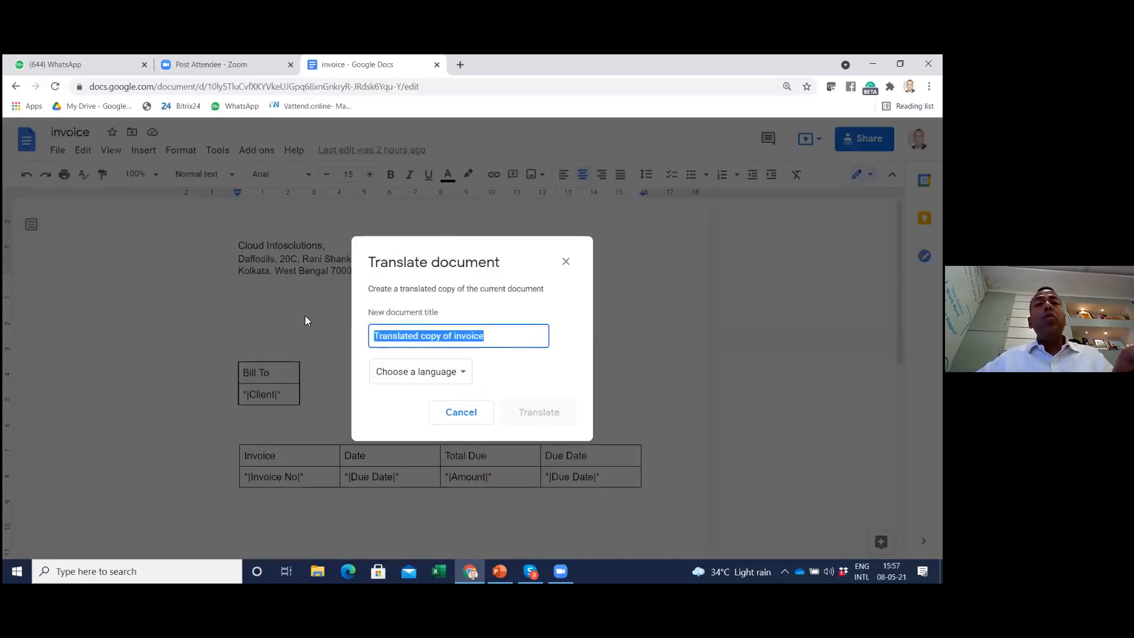
pyautogui.write('Be')
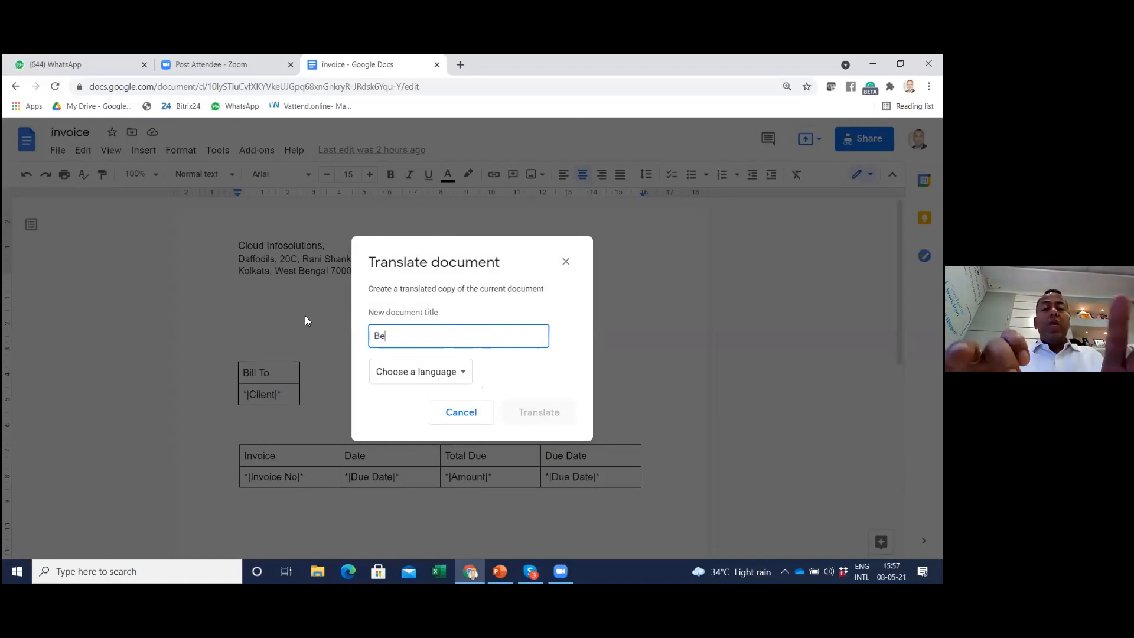
pyautogui.write('ngali')
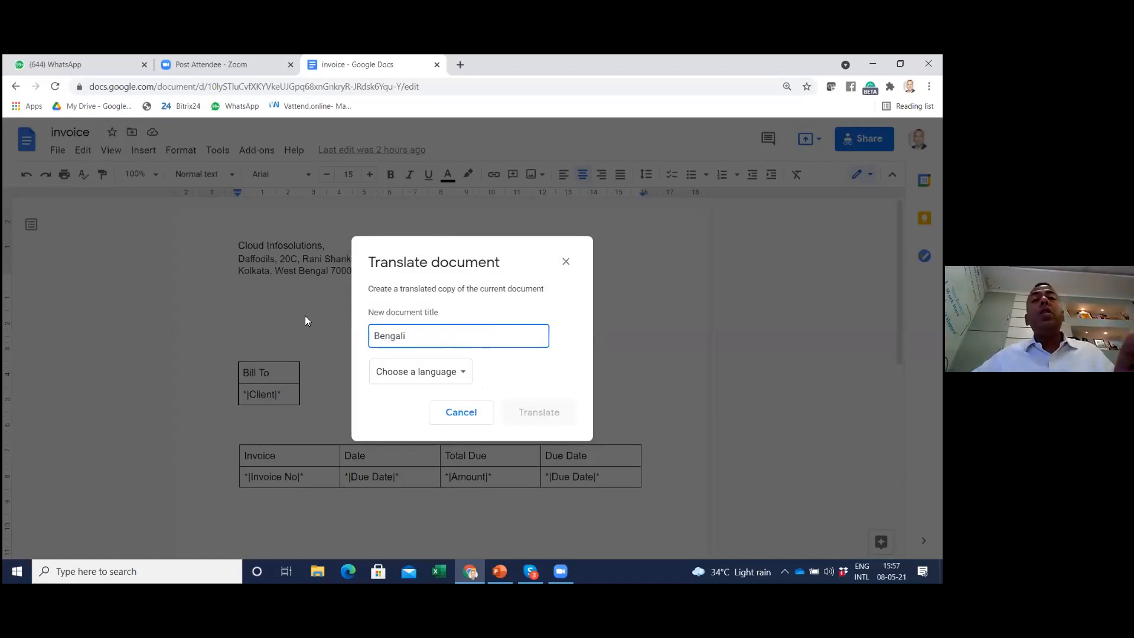
pyautogui.click(425, 372)
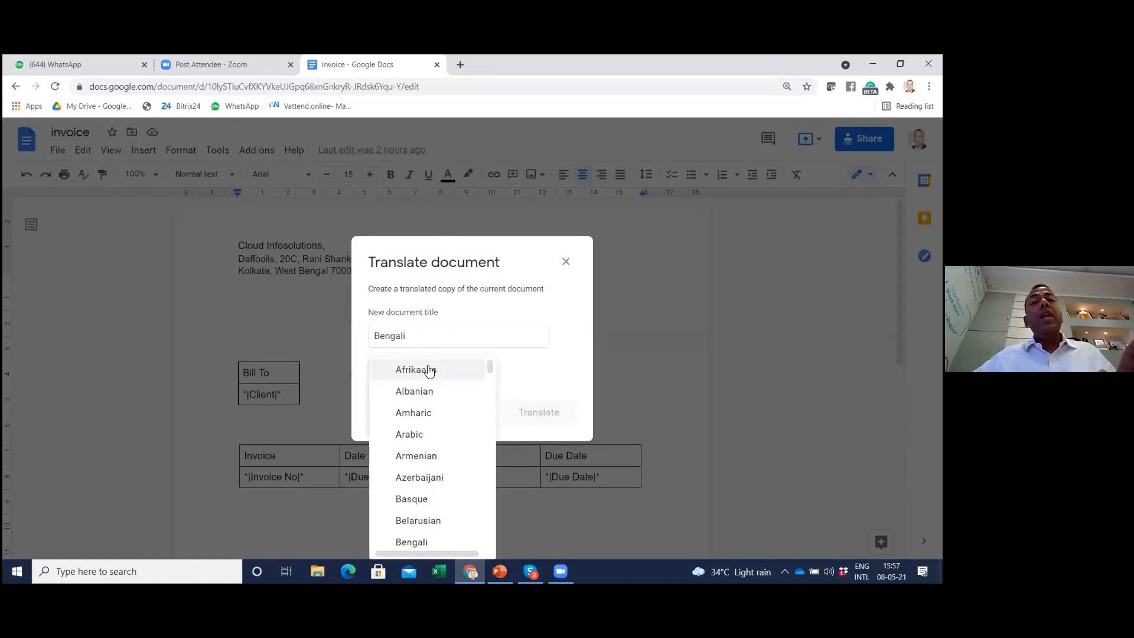
pyautogui.scroll(-4, 420, 413)
pyautogui.scroll(2, 423, 405)
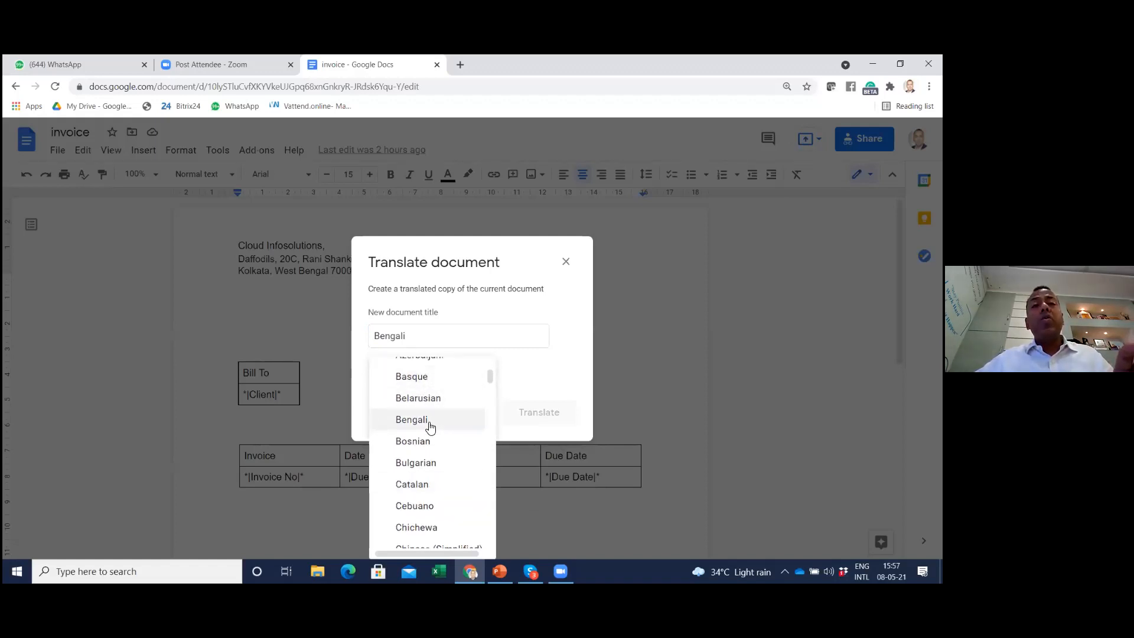
pyautogui.click(430, 420)
pyautogui.click(546, 414)
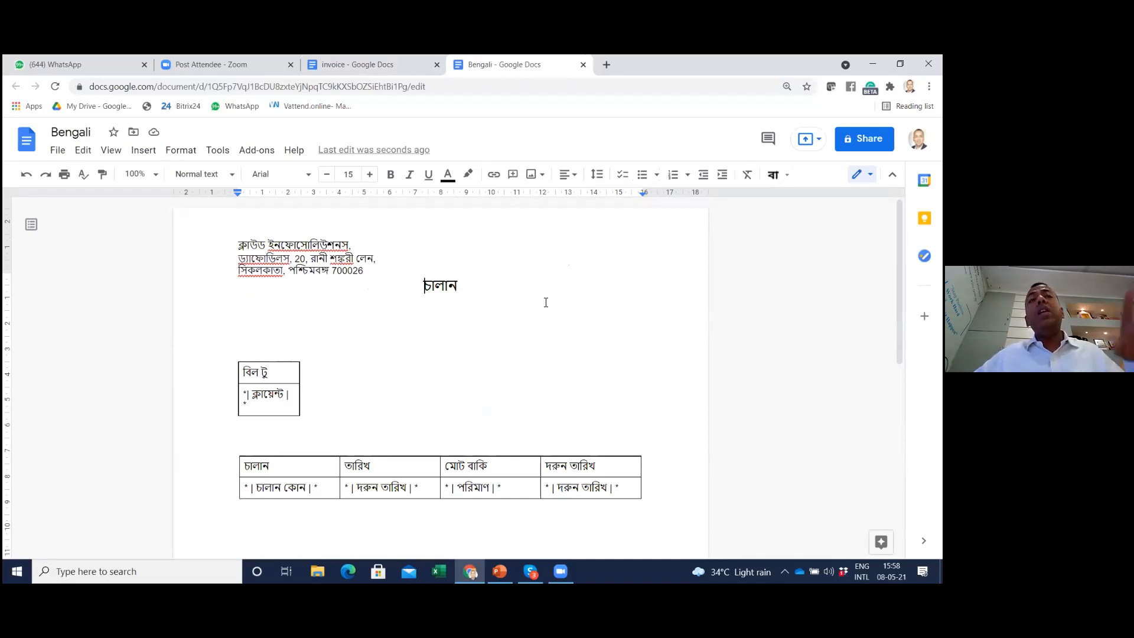
# Close the browser tabs of the Bengali translation and the original invoice document
pyautogui.click(583, 65)
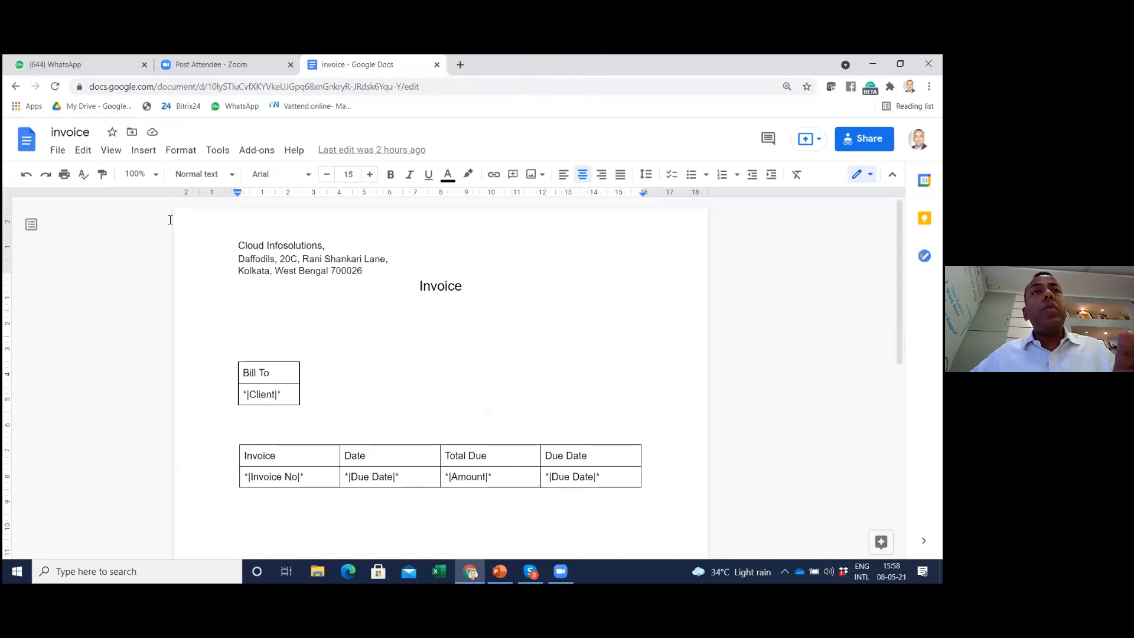
pyautogui.click(217, 151)
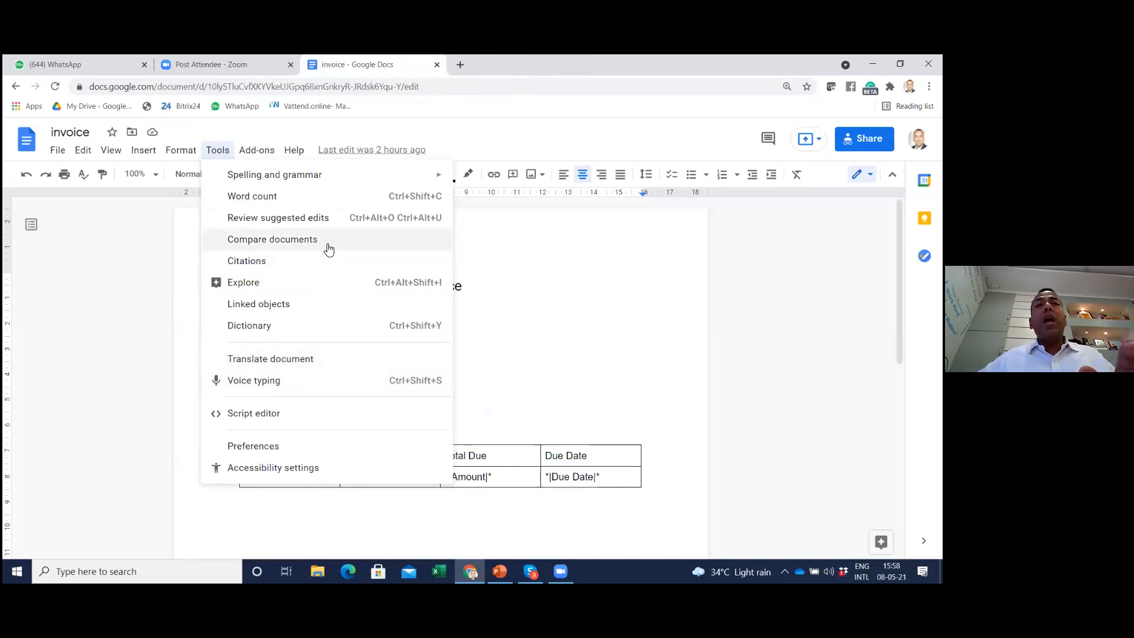
pyautogui.click(574, 381)
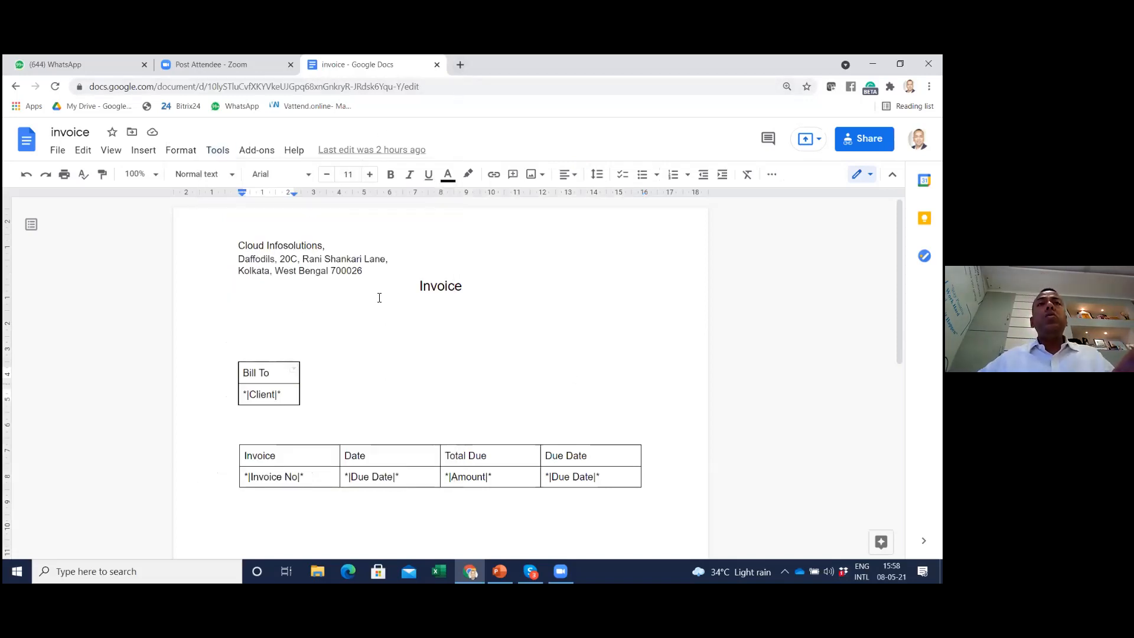
pyautogui.click(437, 65)
# Open Google Drive from the Google apps in a new browser tab
pyautogui.click(315, 64)
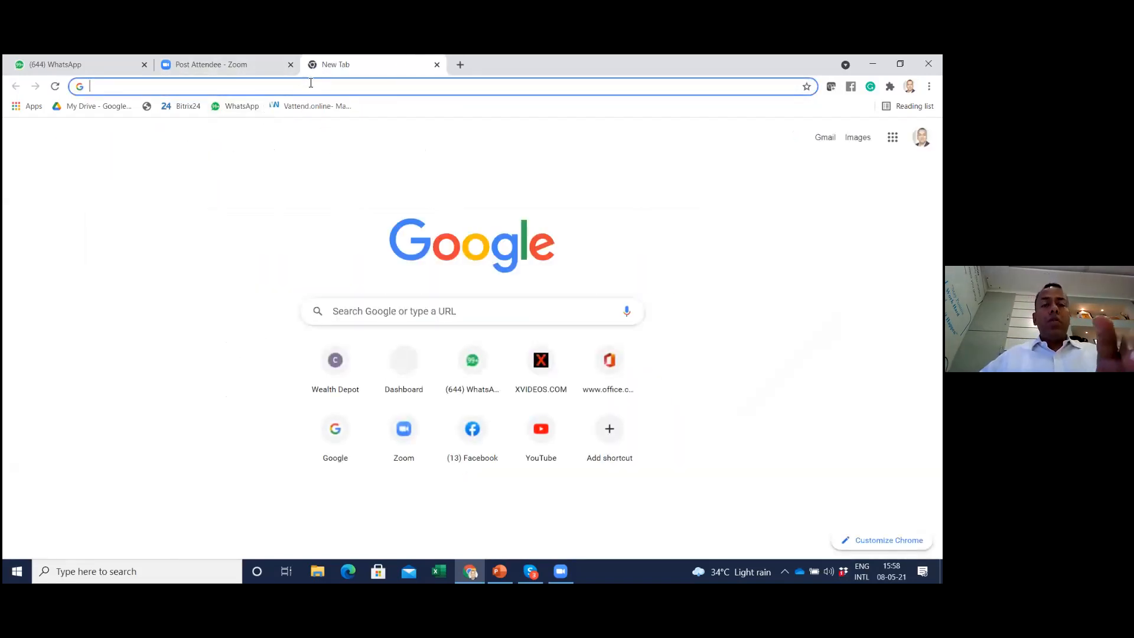
pyautogui.click(892, 137)
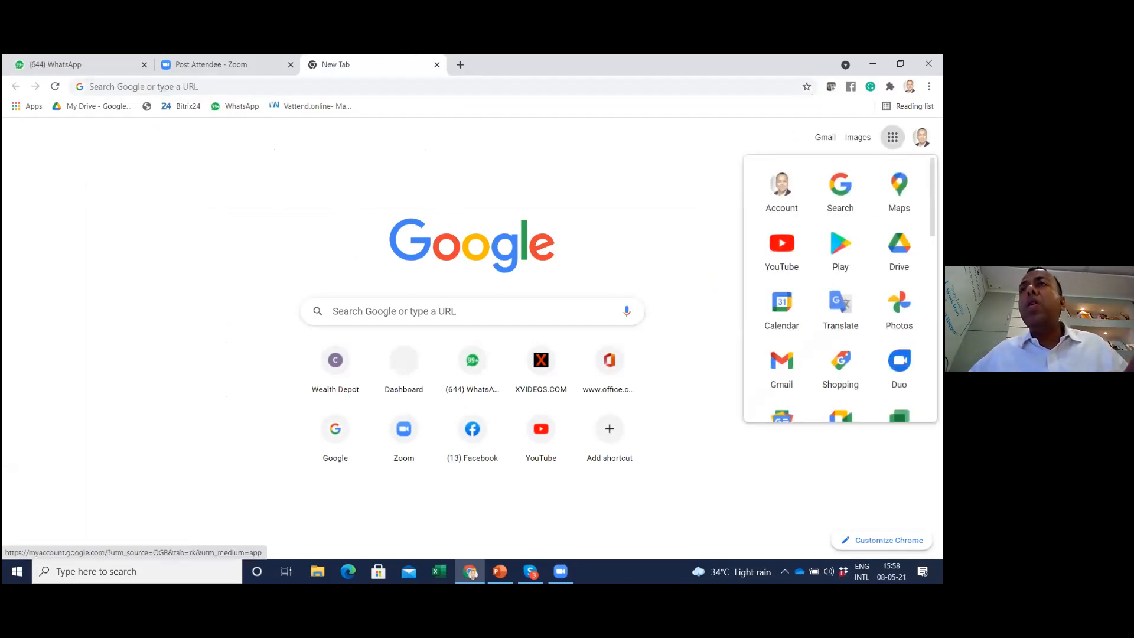
pyautogui.click(900, 249)
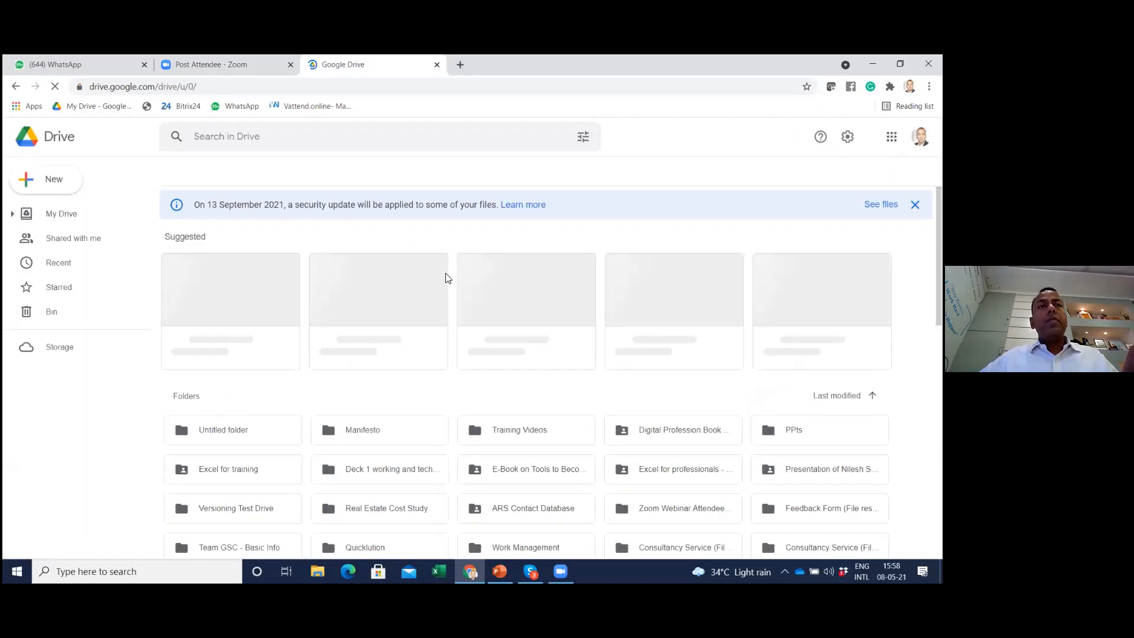
# Go to the Invoice Automation folder inside the Case Studies for Automation folder of My Drive
pyautogui.scroll(-2, 430, 375)
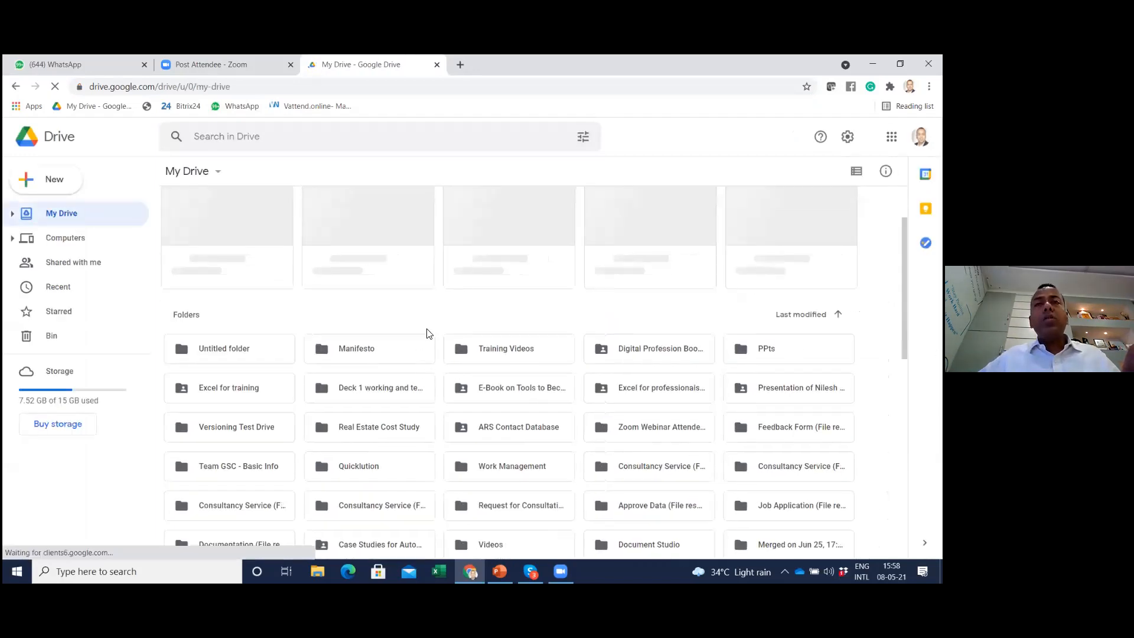
pyautogui.scroll(-1, 607, 401)
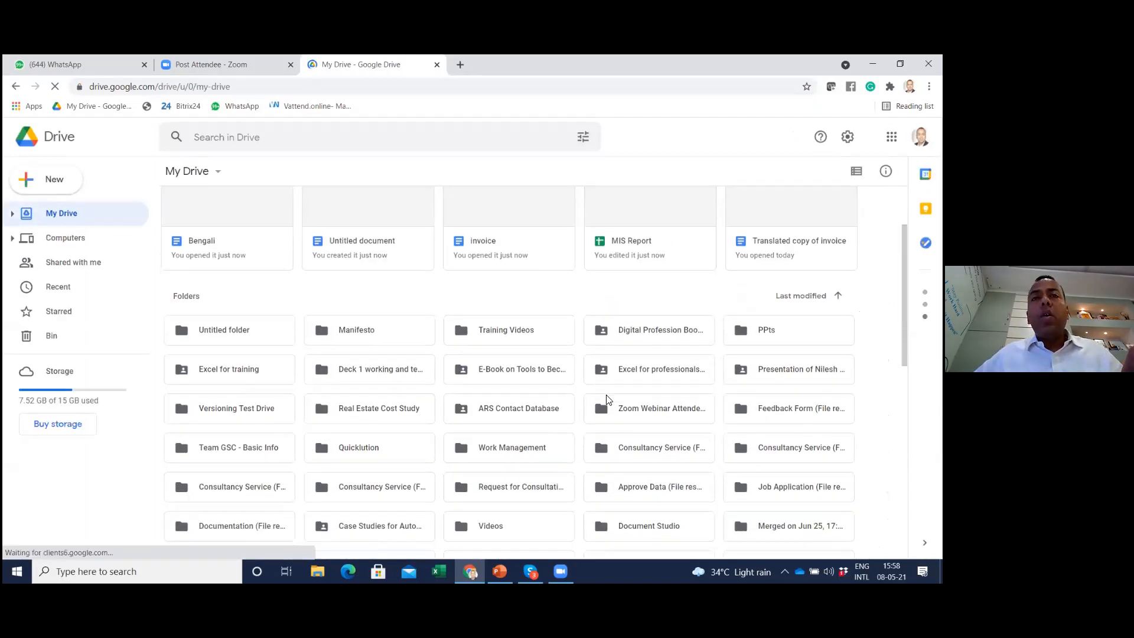
pyautogui.scroll(-1, 585, 421)
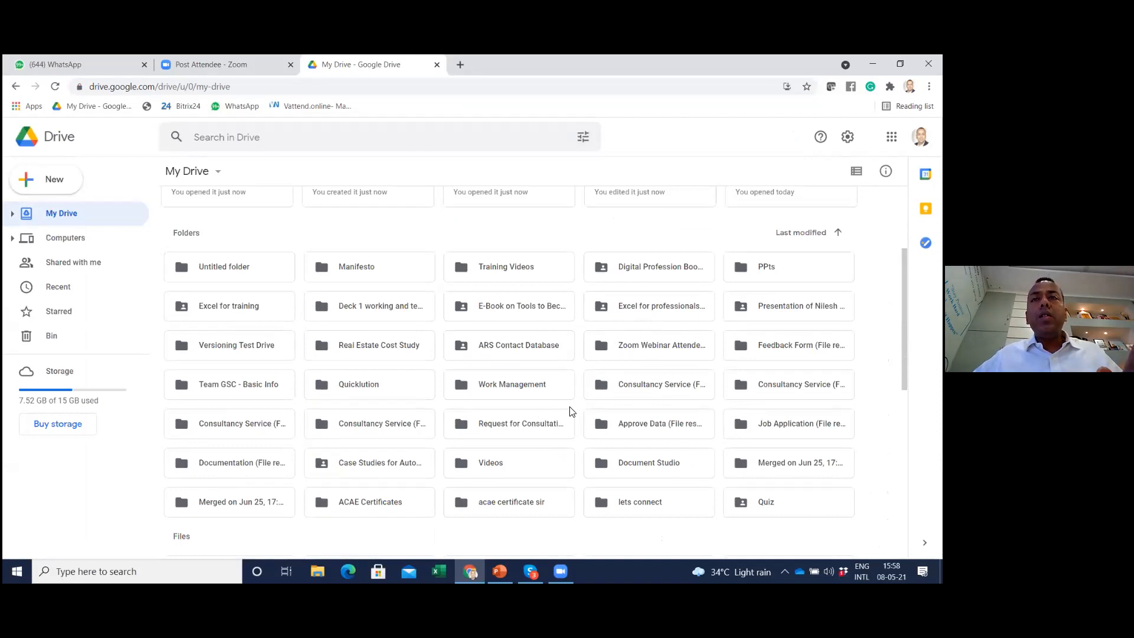
pyautogui.scroll(-1, 571, 412)
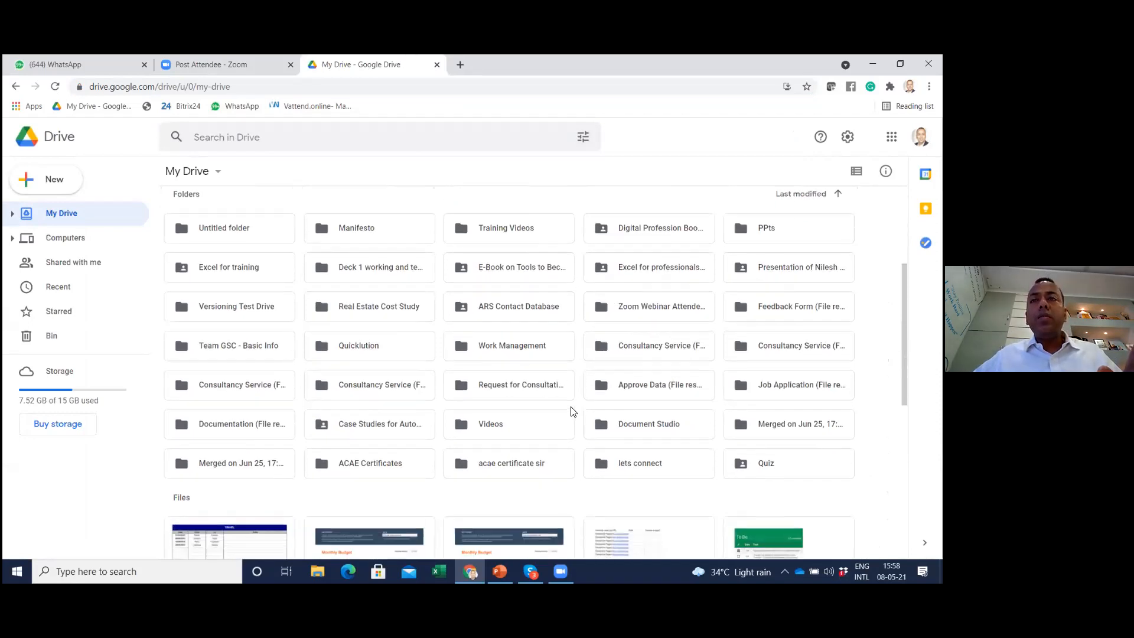
pyautogui.doubleClick(395, 427)
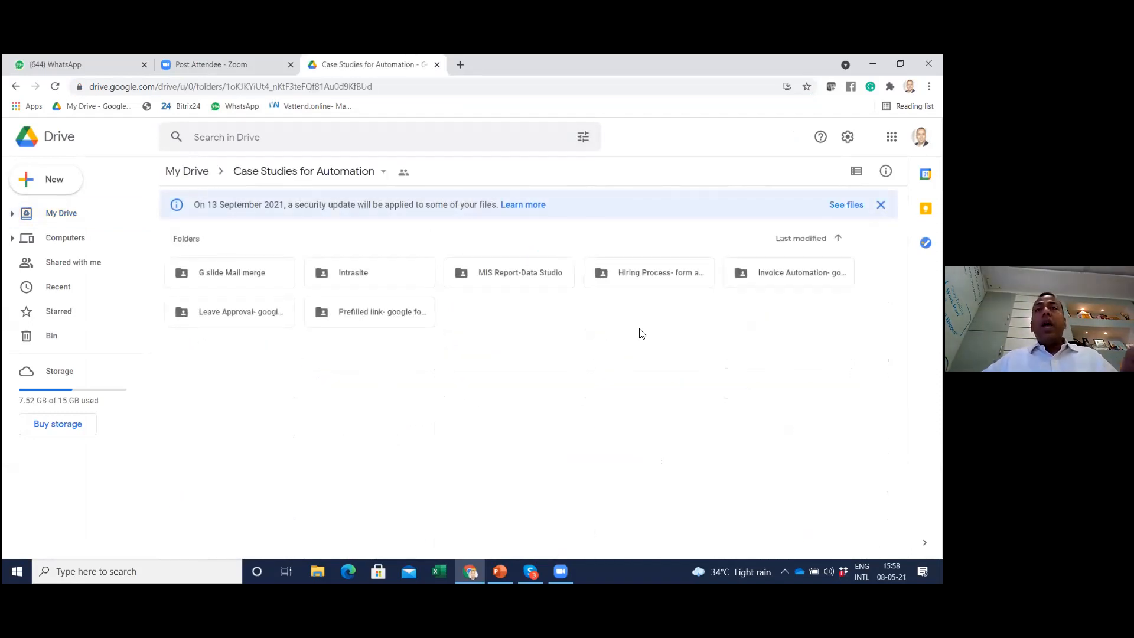
pyautogui.doubleClick(791, 273)
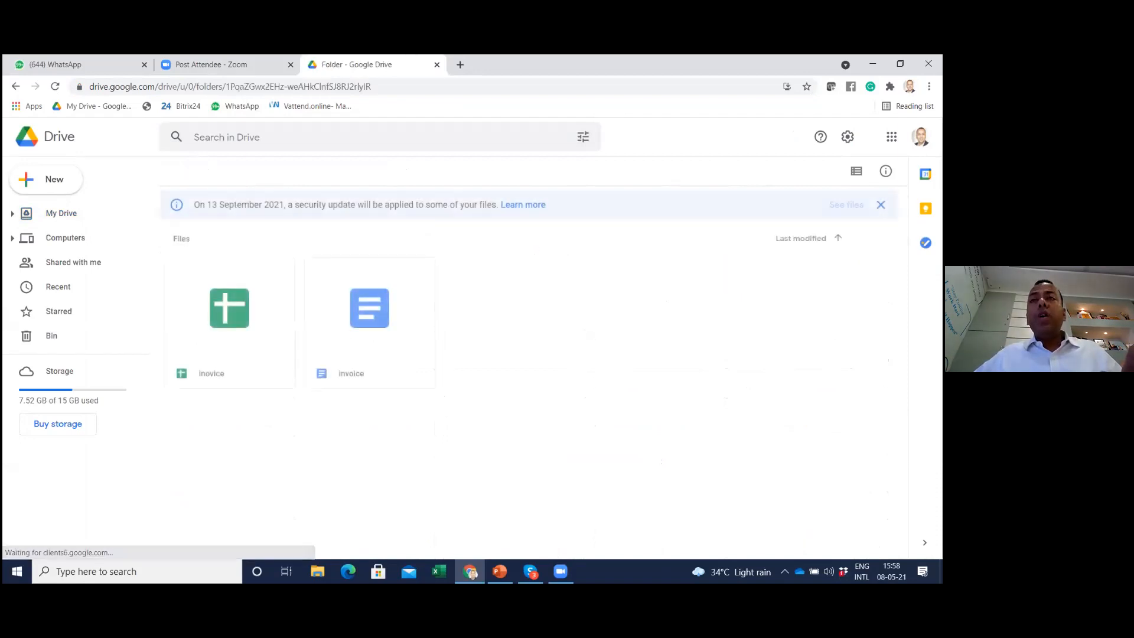
# Open the inovice spreadsheet and the invoice document from the folder, and look over the document's merge fields
pyautogui.doubleClick(214, 294)
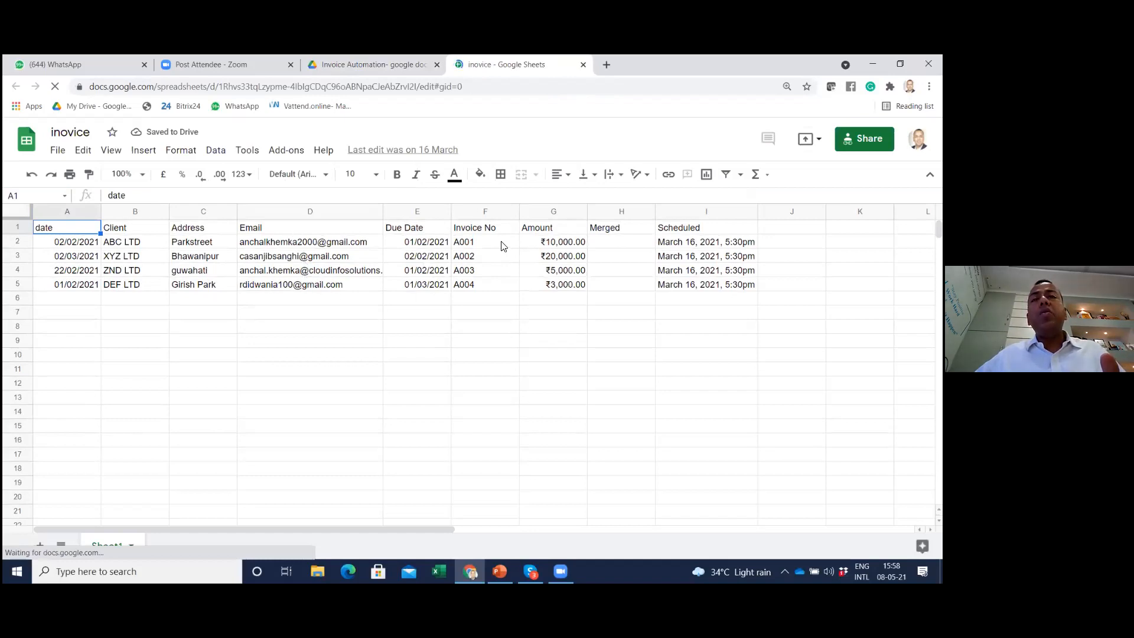
pyautogui.click(361, 65)
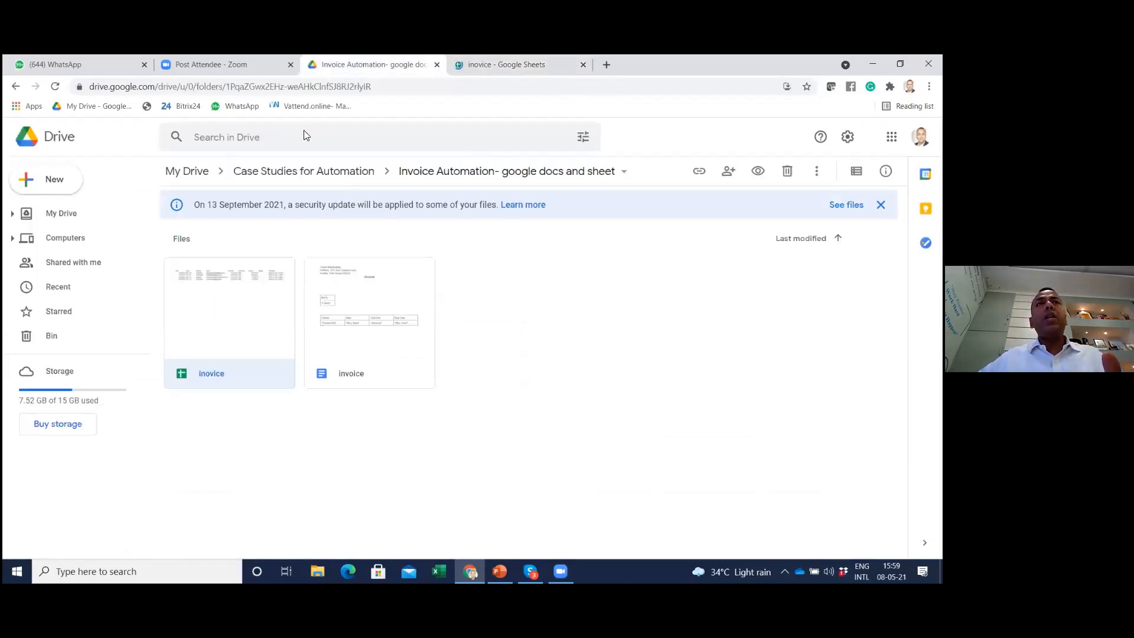
pyautogui.doubleClick(370, 336)
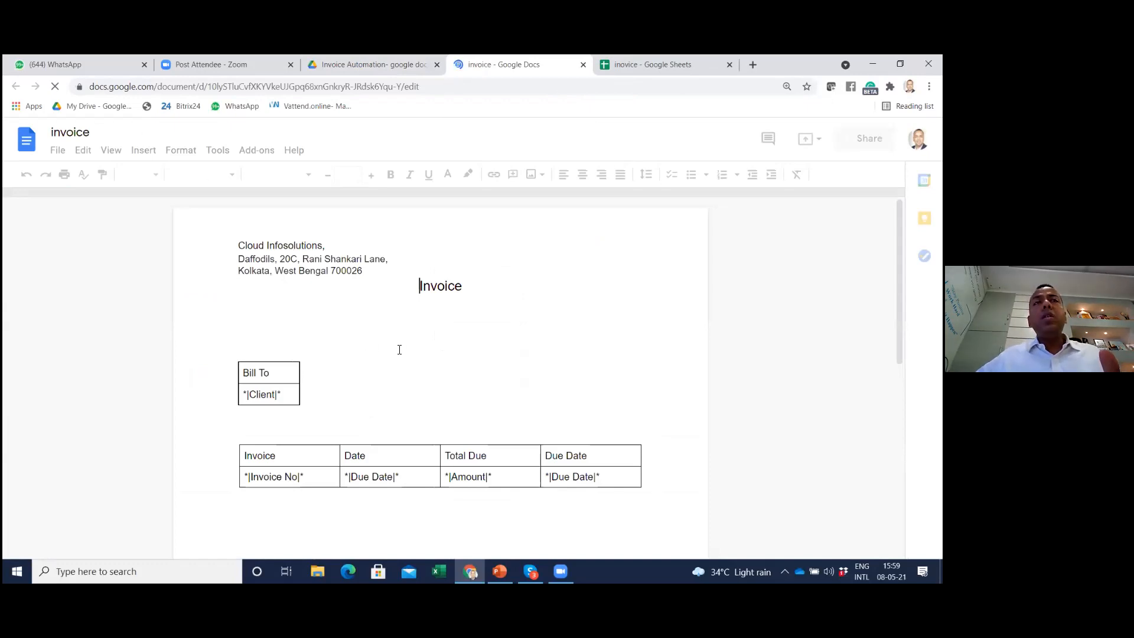
pyautogui.scroll(-1, 426, 360)
pyautogui.scroll(-1, 414, 369)
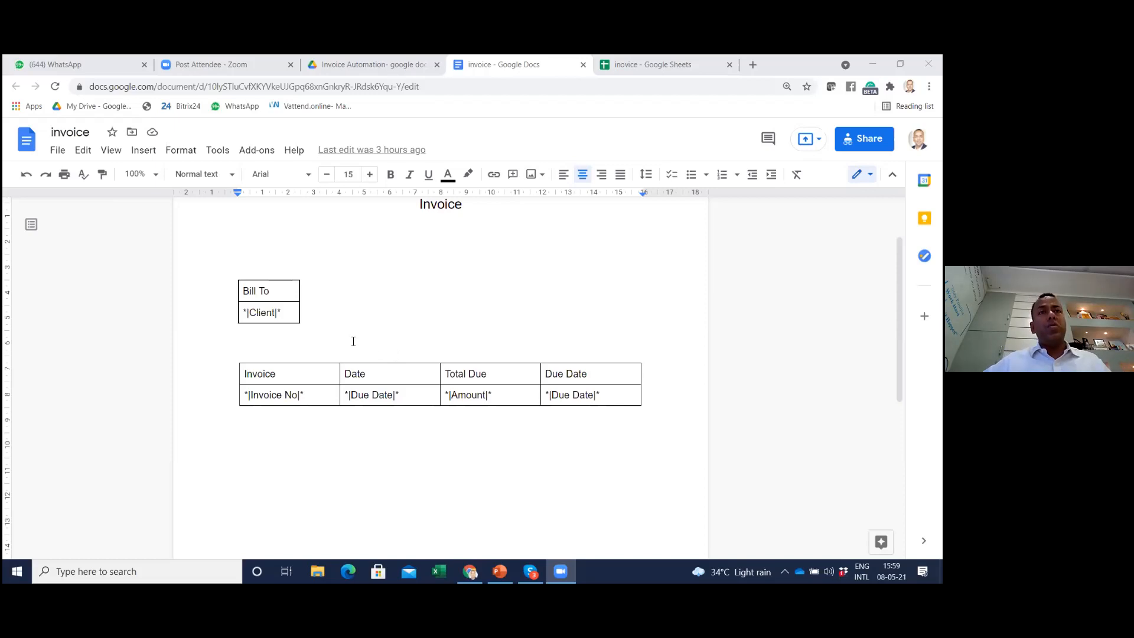
# Delete the Client merge field from the cell below Bill To in the invoice
pyautogui.scroll(2, 412, 303)
pyautogui.click(304, 391)
pyautogui.press('BackSpace')
pyautogui.press('BackSpace')
pyautogui.press('BackSpace')
pyautogui.press('BackSpace')
pyautogui.press('BackSpace')
pyautogui.press('BackSpace')
pyautogui.press('BackSpace')
pyautogui.press('BackSpace')
pyautogui.press('BackSpace')
pyautogui.press('BackSpace')
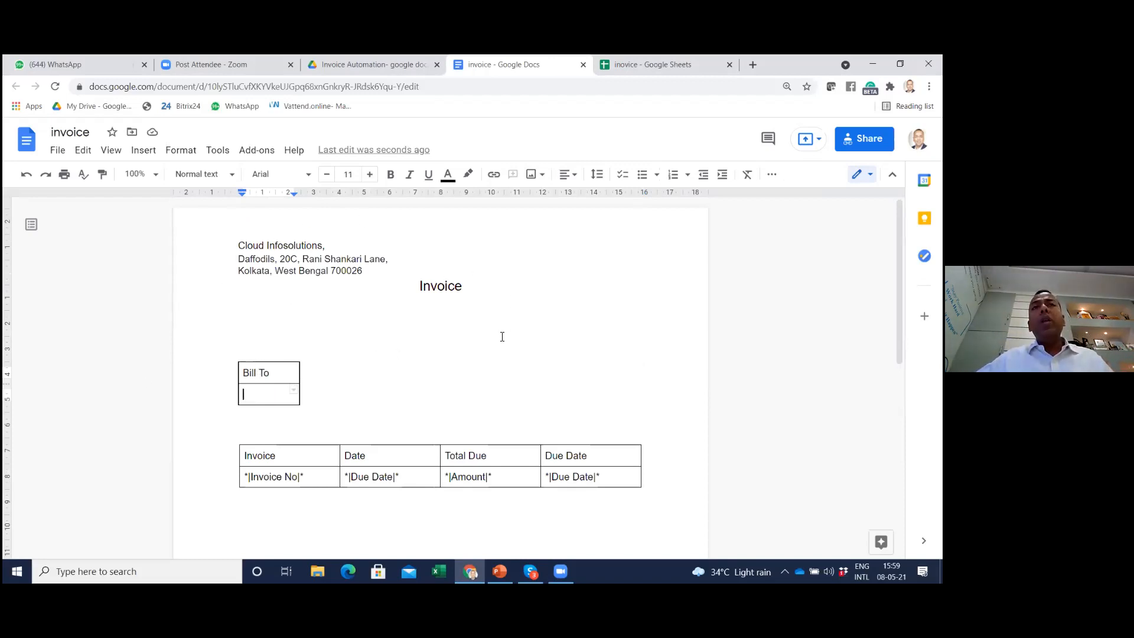
# Start the Mail Merge add-on for the invoice document
pyautogui.click(219, 155)
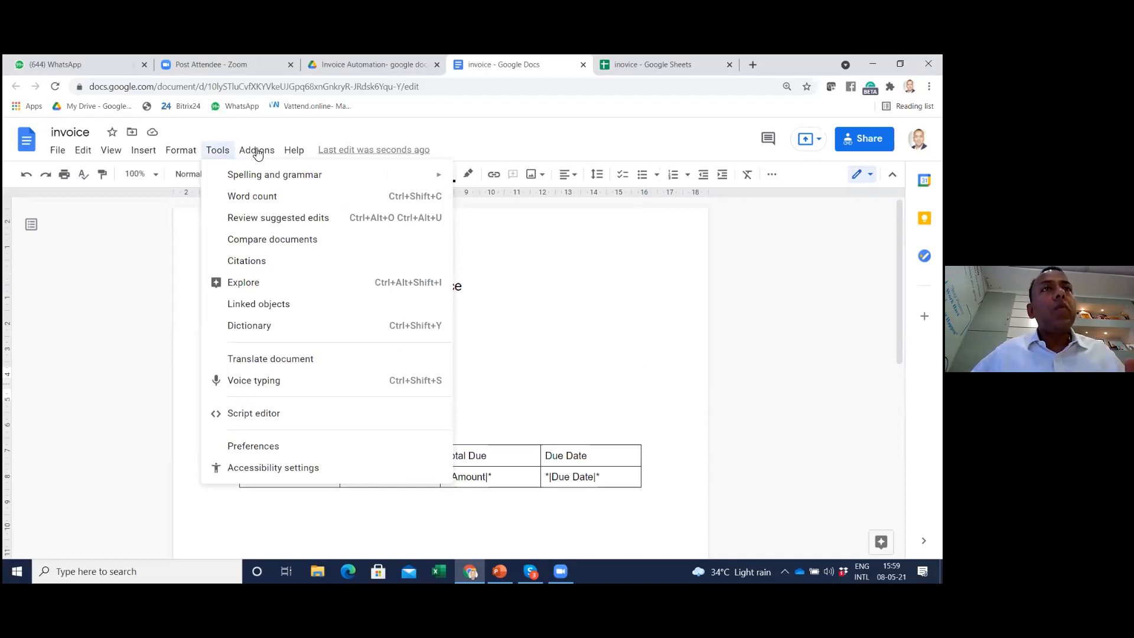
pyautogui.moveTo(258, 153)
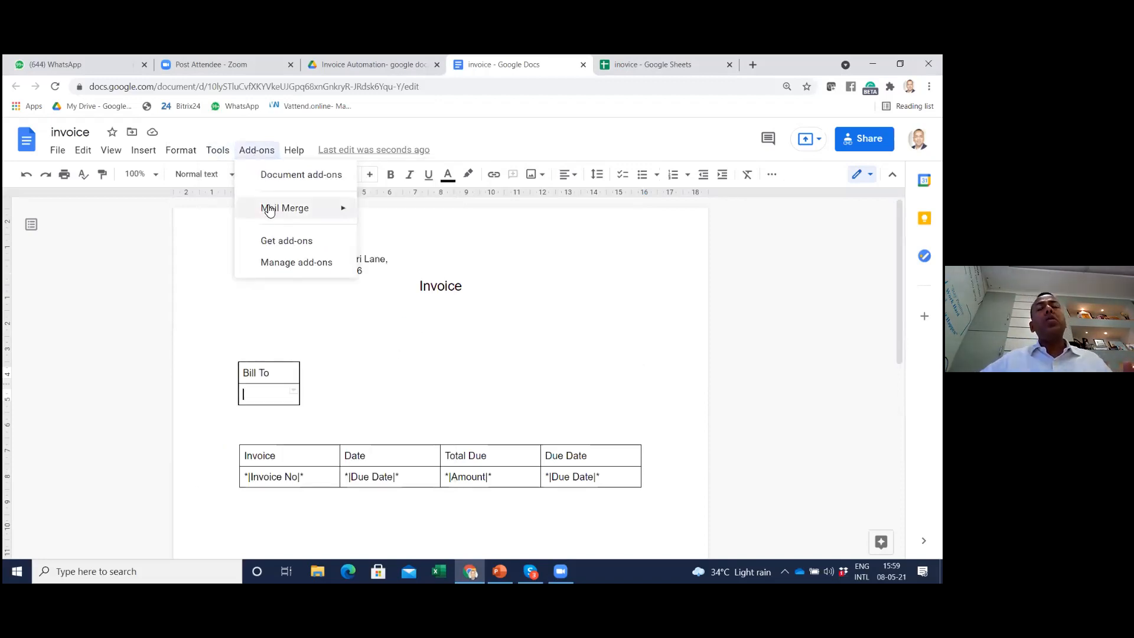
pyautogui.moveTo(269, 209)
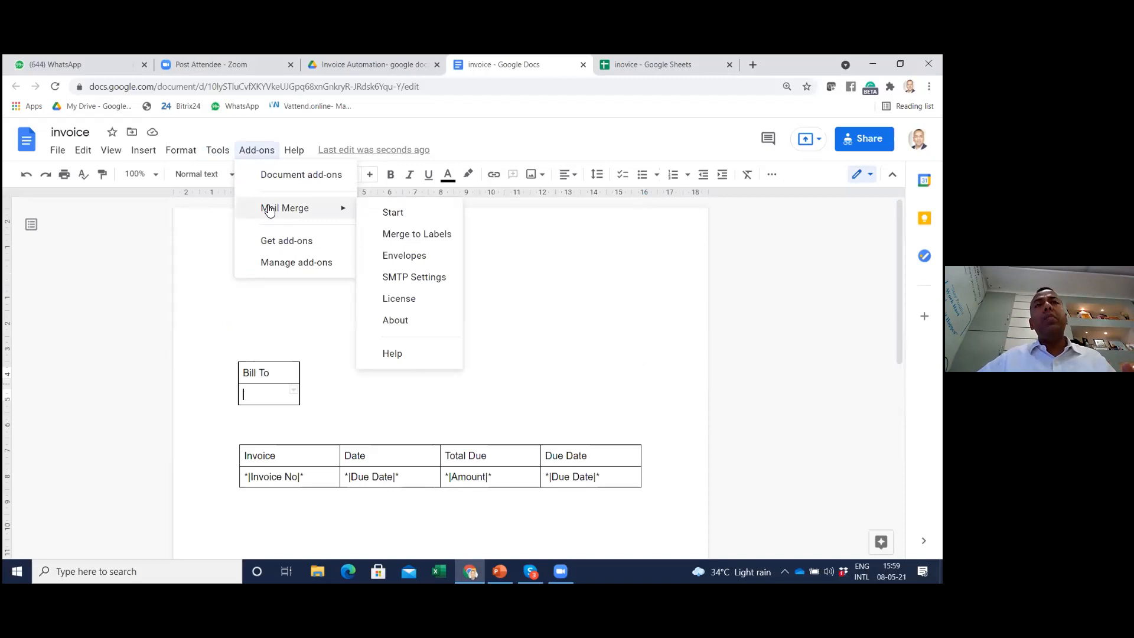
pyautogui.click(405, 213)
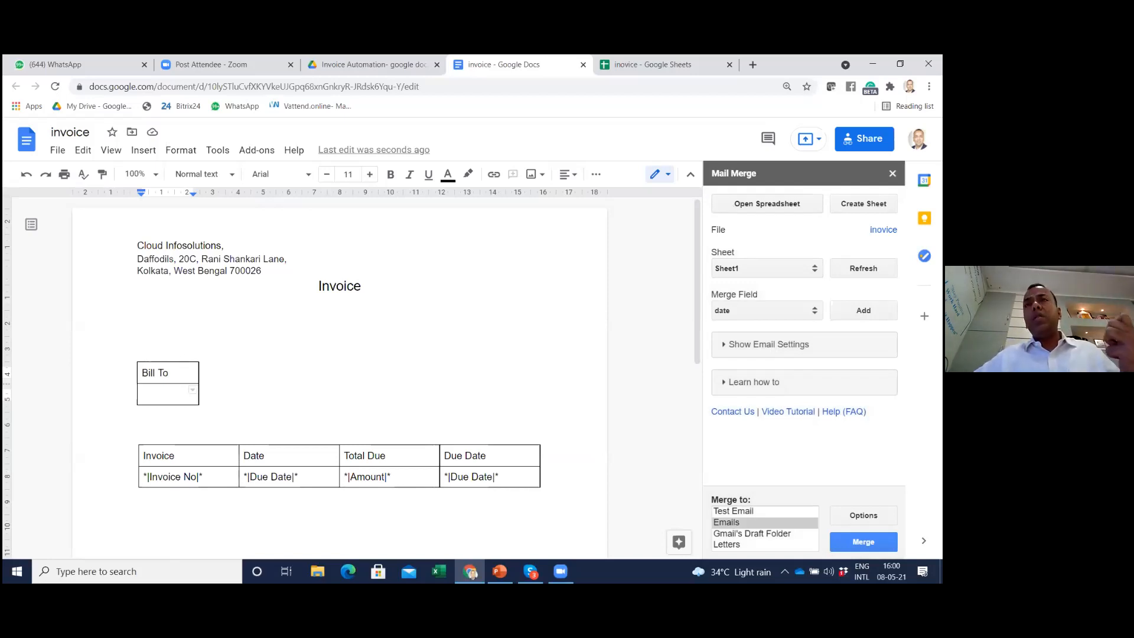
# Select the inovice spreadsheet from the Invoice Automation folder inside Case Studies for Automation in Google Drive as merge source, using Sheet1
pyautogui.click(767, 204)
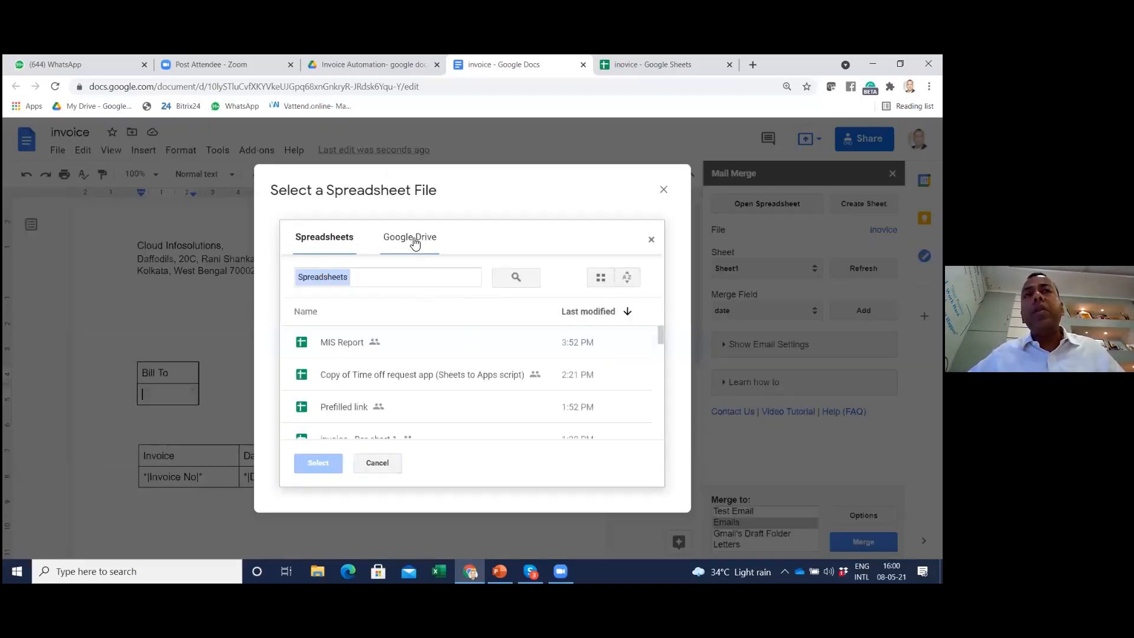
pyautogui.click(413, 241)
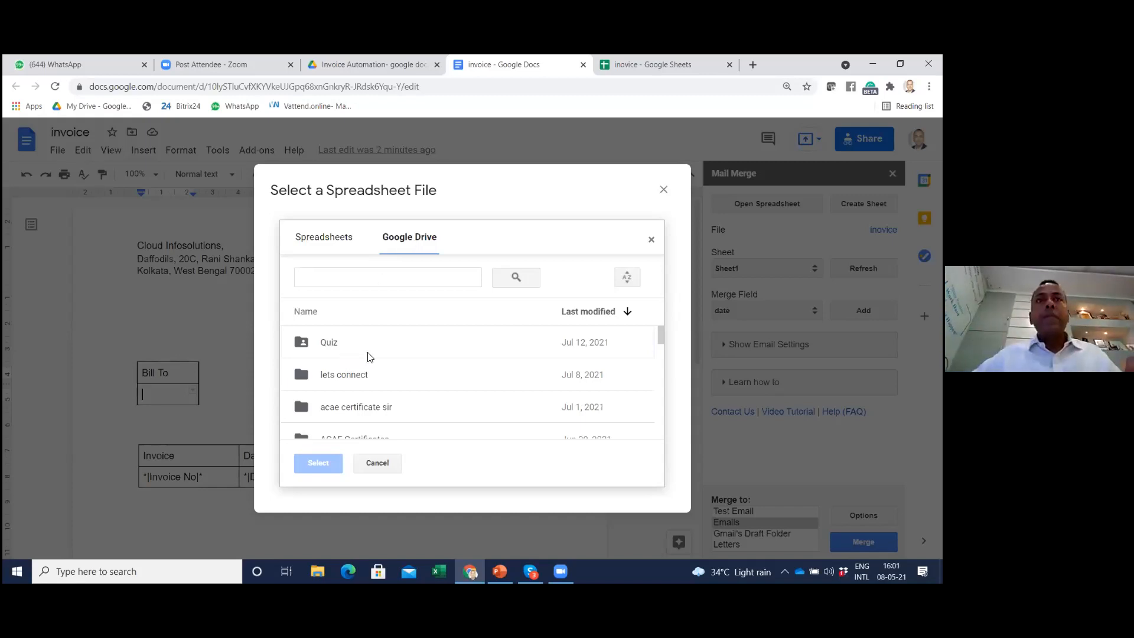
pyautogui.scroll(-1, 388, 381)
pyautogui.scroll(-3, 414, 390)
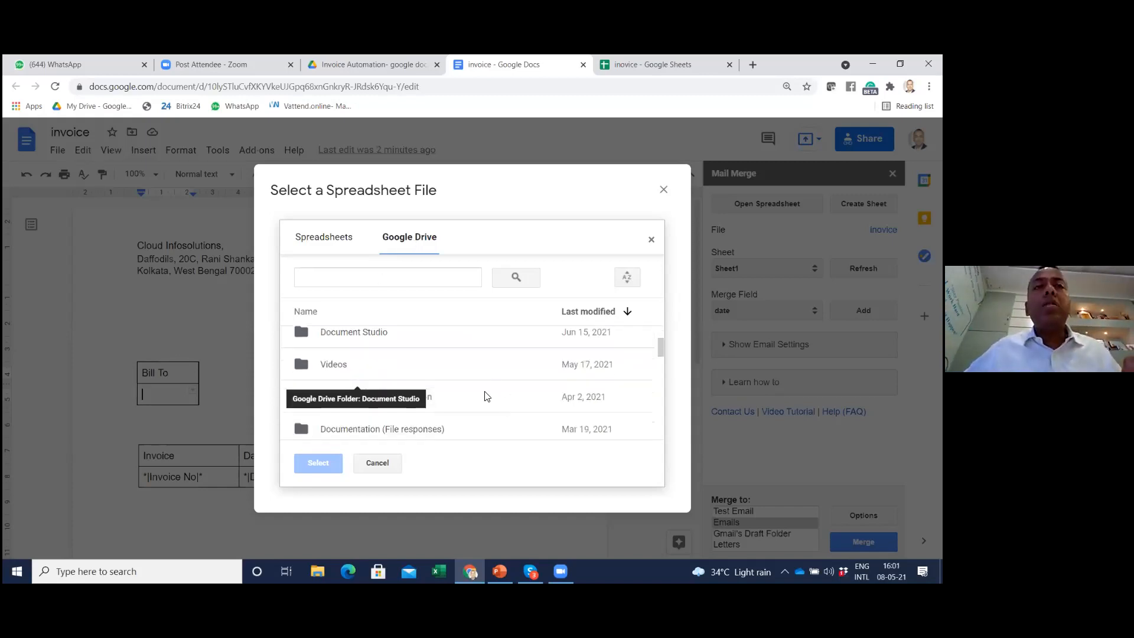
pyautogui.click(409, 401)
pyautogui.doubleClick(410, 399)
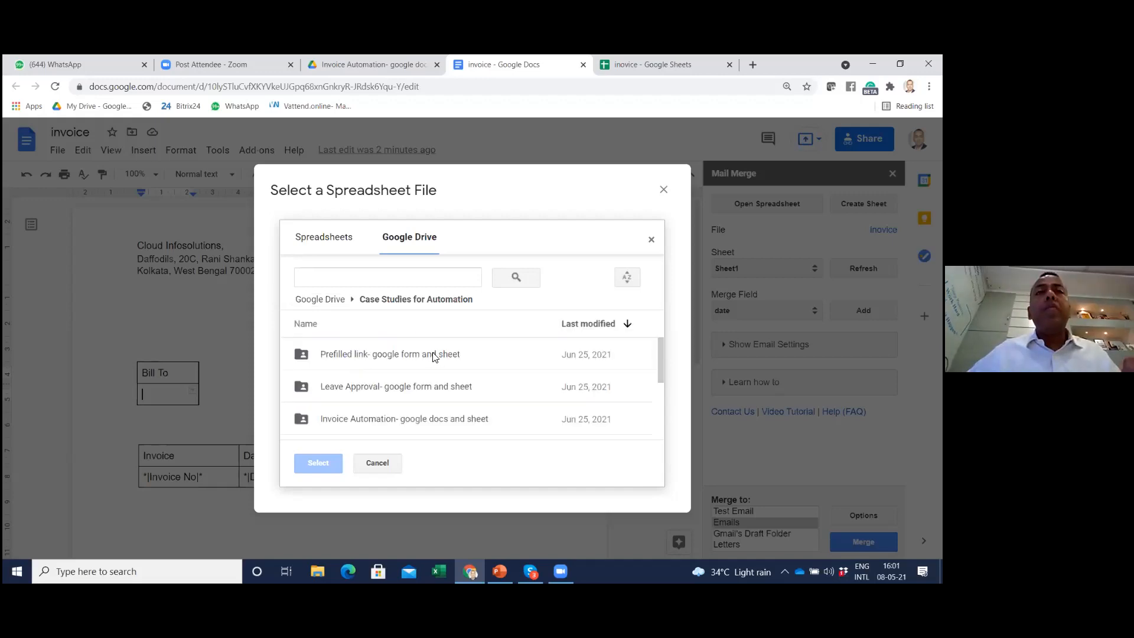
pyautogui.scroll(-1, 423, 378)
pyautogui.doubleClick(415, 379)
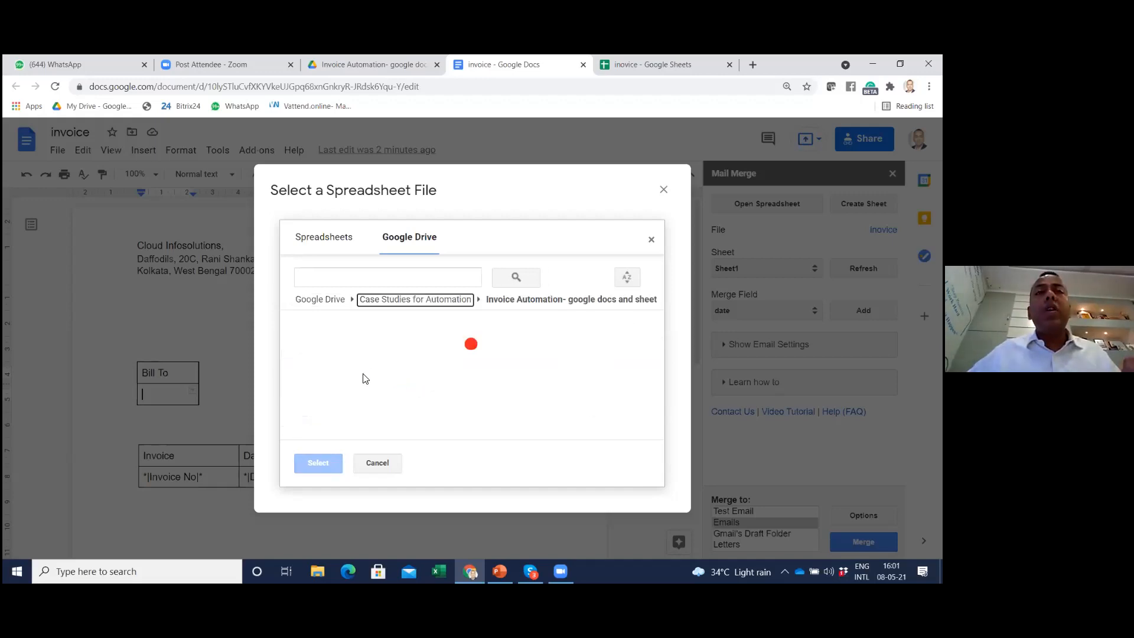
pyautogui.click(339, 354)
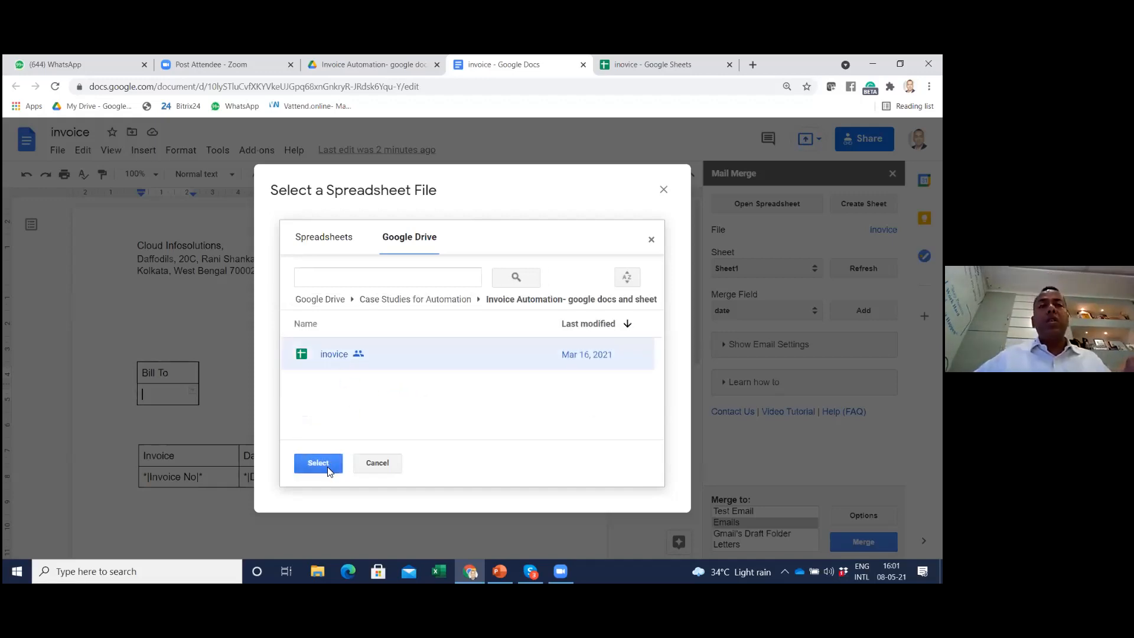
pyautogui.click(329, 467)
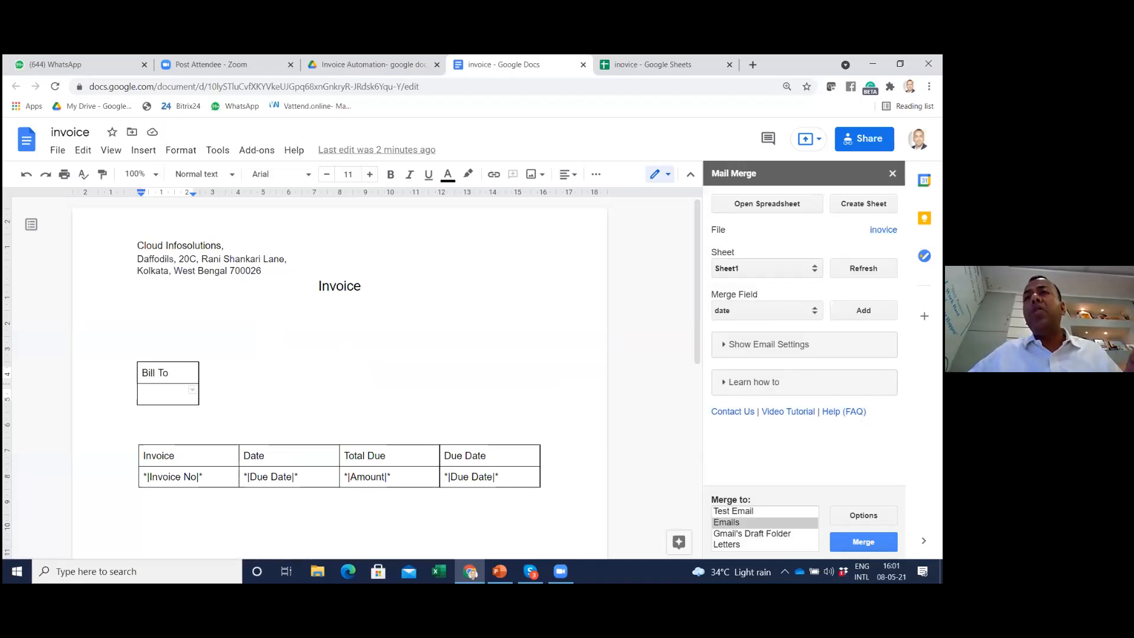
pyautogui.click(745, 268)
pyautogui.click(736, 284)
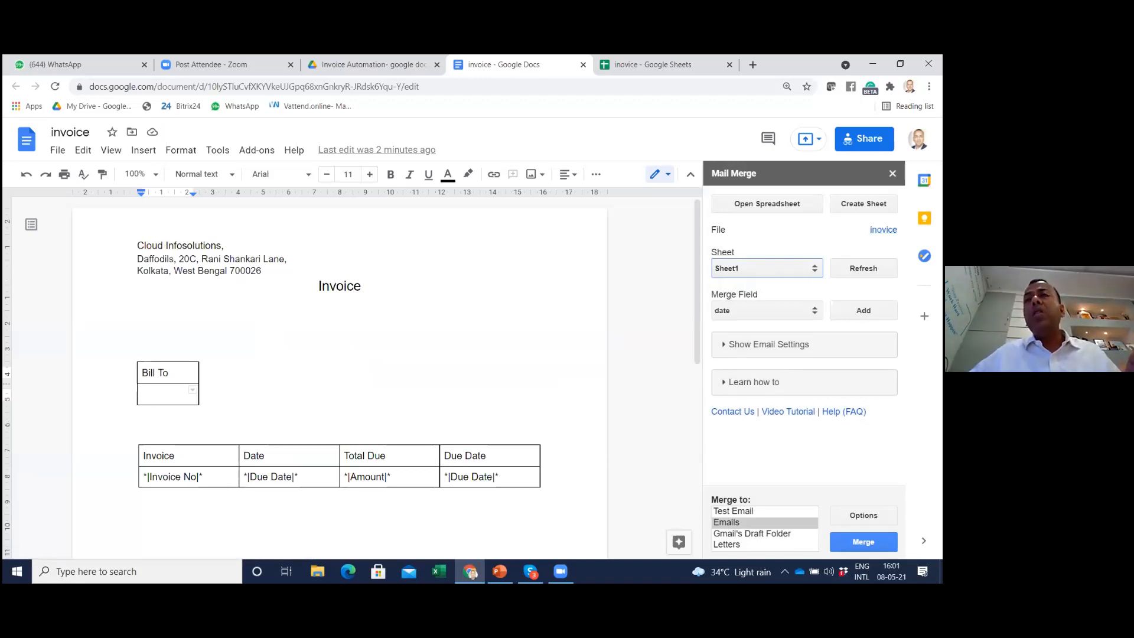
# Compare the available merge fields with the spreadsheet's column headings and insert the Client merge field in the cell below Bill To
pyautogui.click(756, 312)
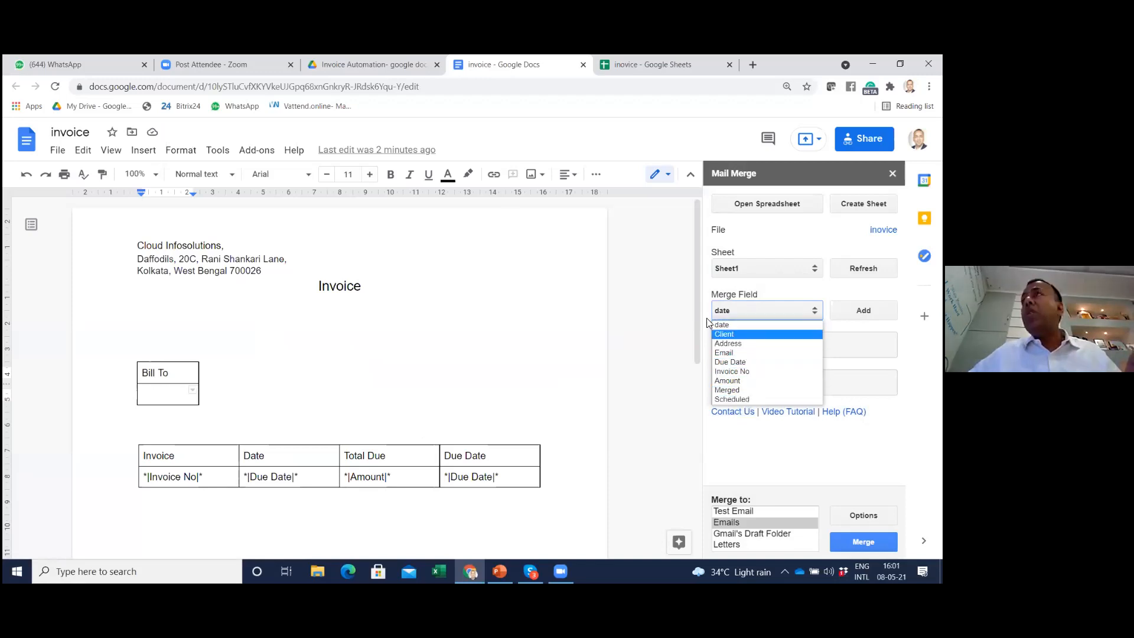
pyautogui.click(671, 66)
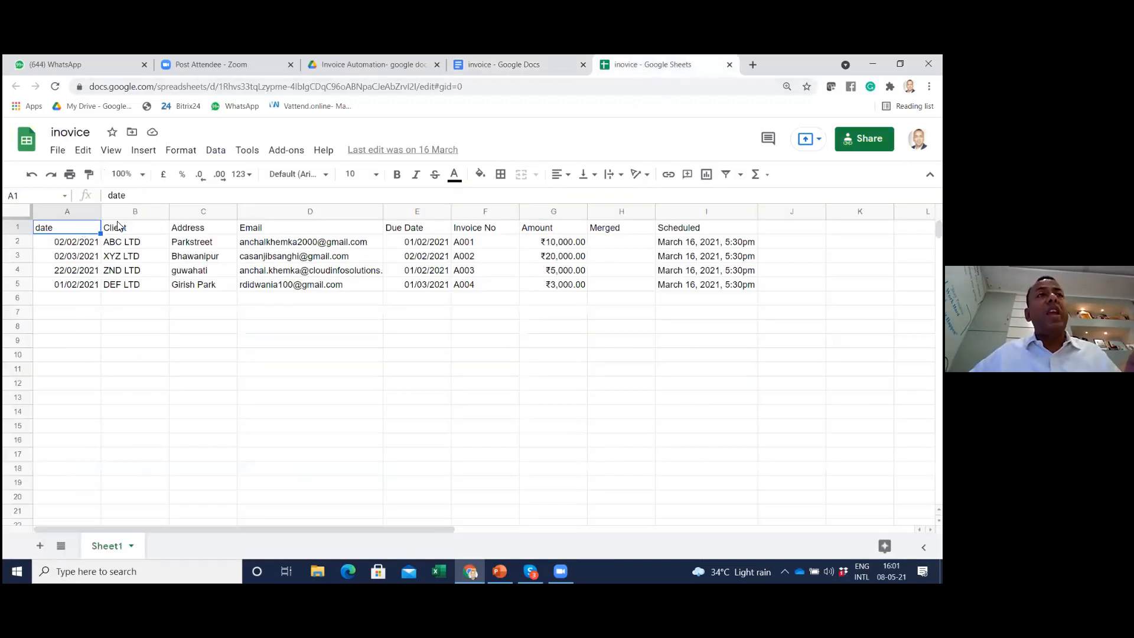
pyautogui.click(519, 65)
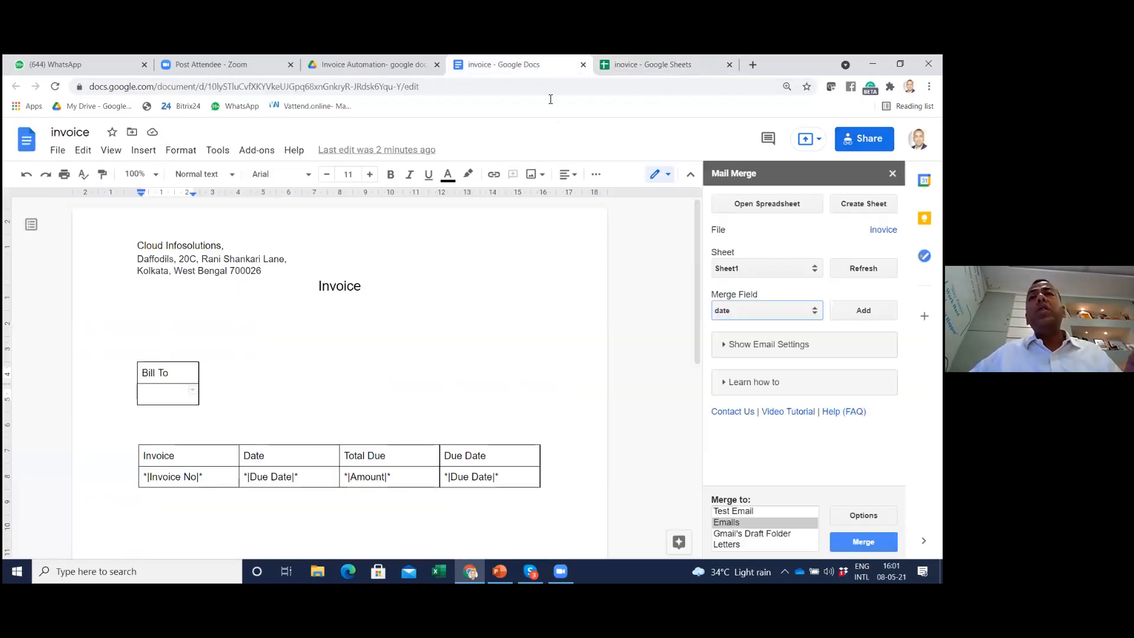
pyautogui.click(730, 307)
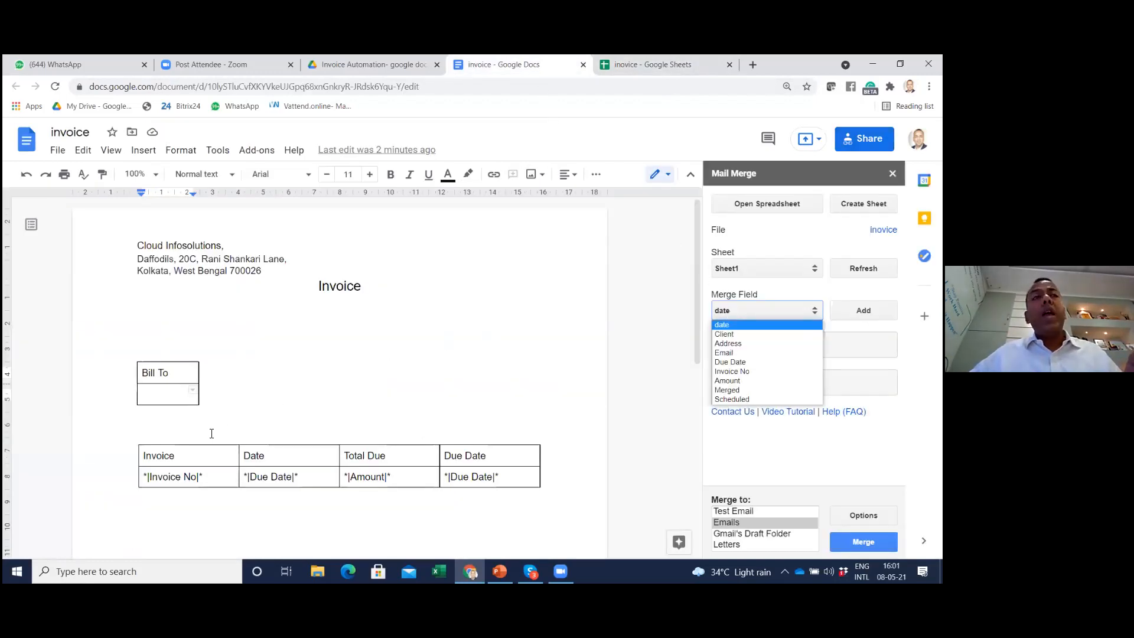
pyautogui.doubleClick(153, 399)
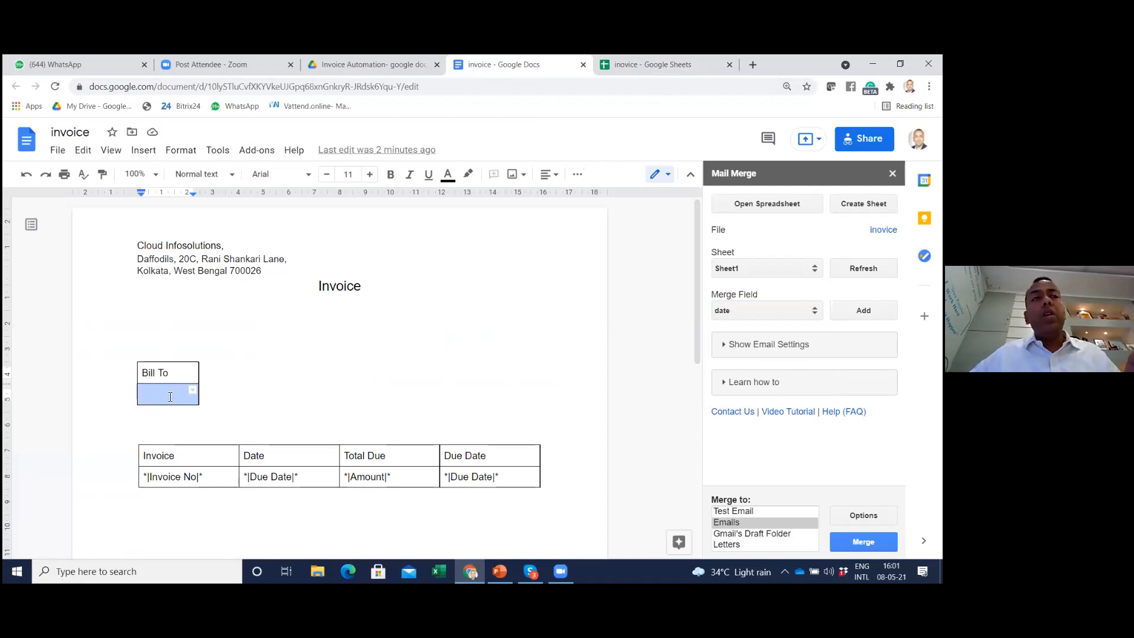
pyautogui.click(165, 397)
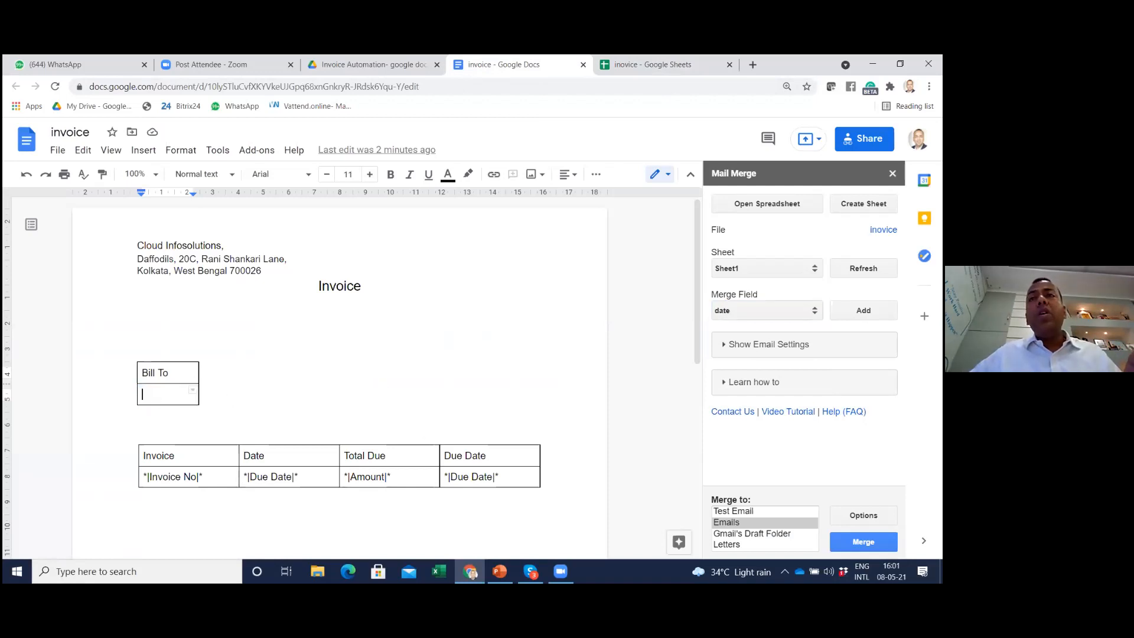
pyautogui.click(746, 311)
pyautogui.click(743, 336)
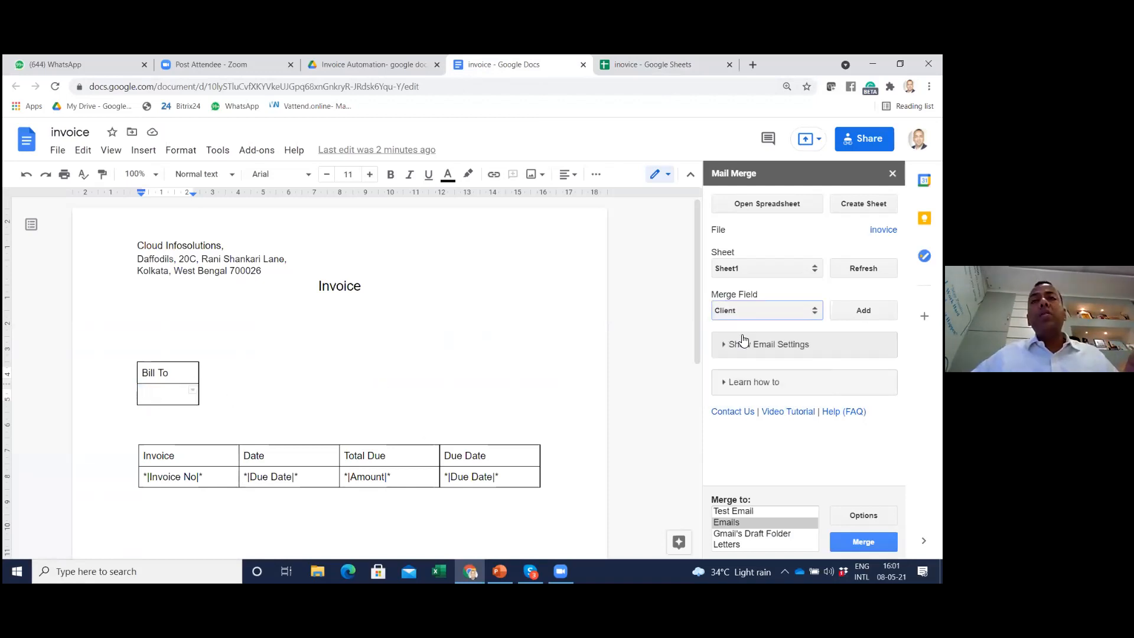
pyautogui.click(864, 310)
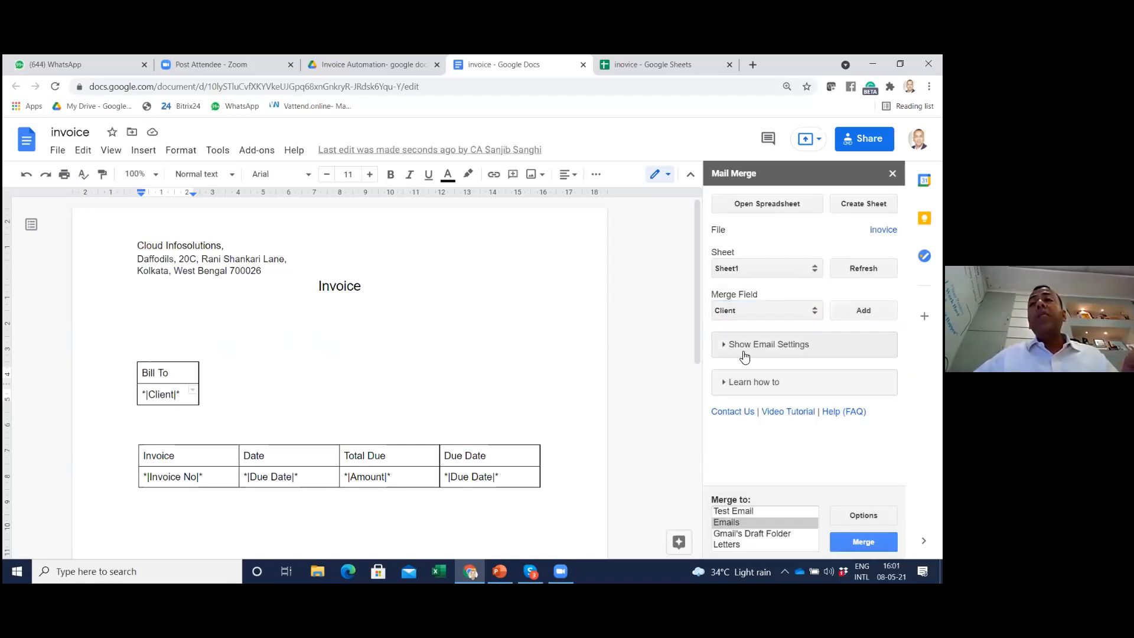
# Show the merge's email settings, check the spreadsheet's Email column, and choose Email as the Email To field
pyautogui.click(723, 350)
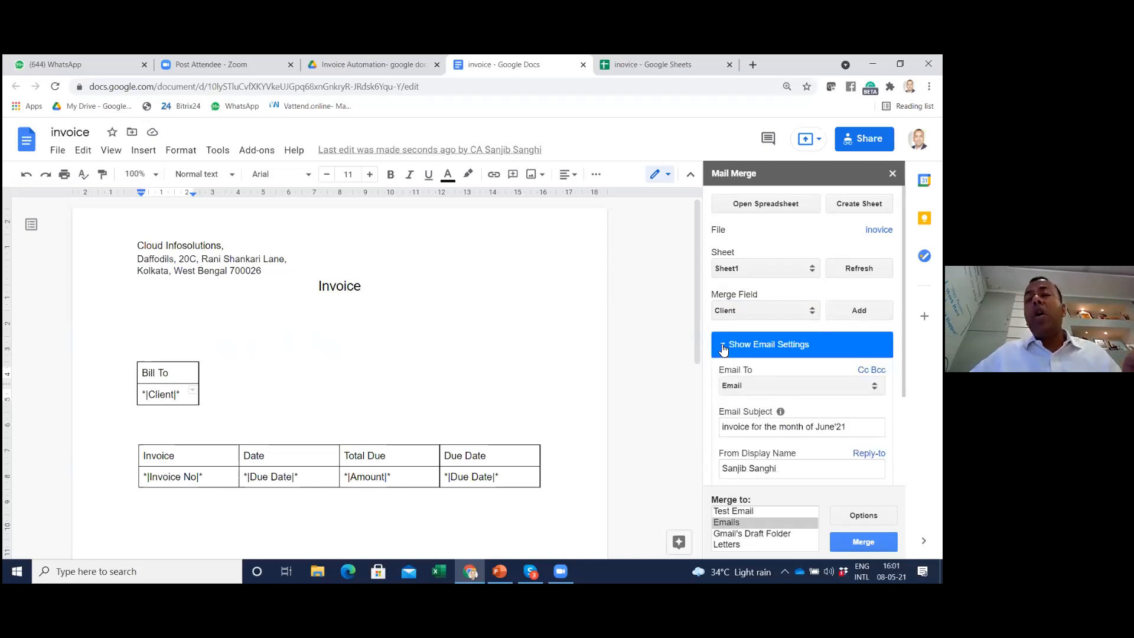
pyautogui.scroll(-1, 768, 354)
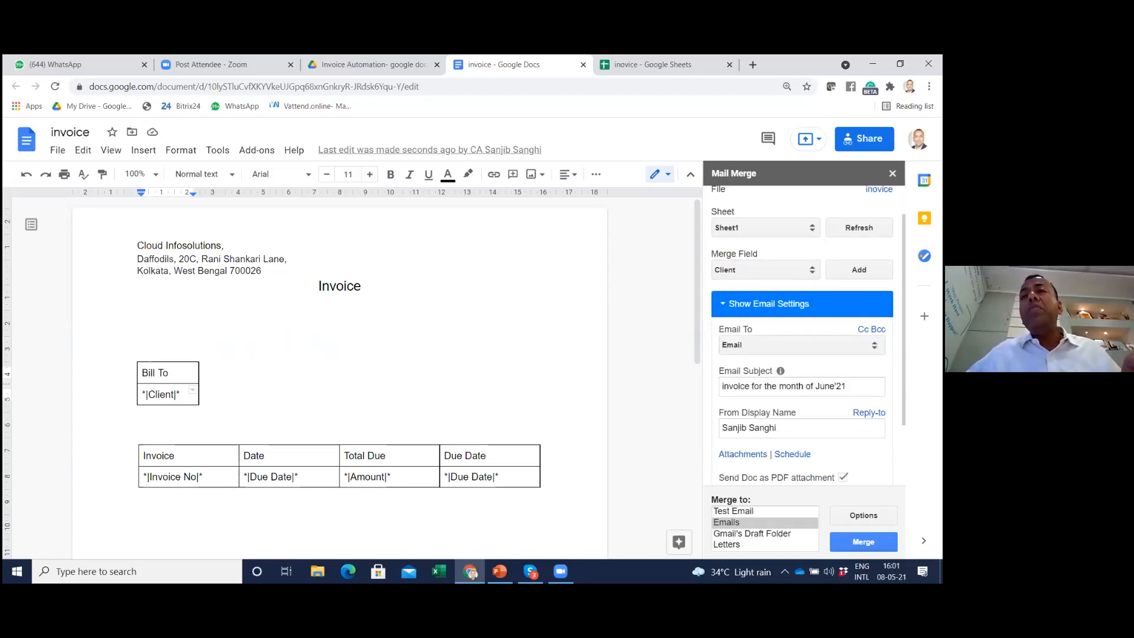
pyautogui.click(644, 64)
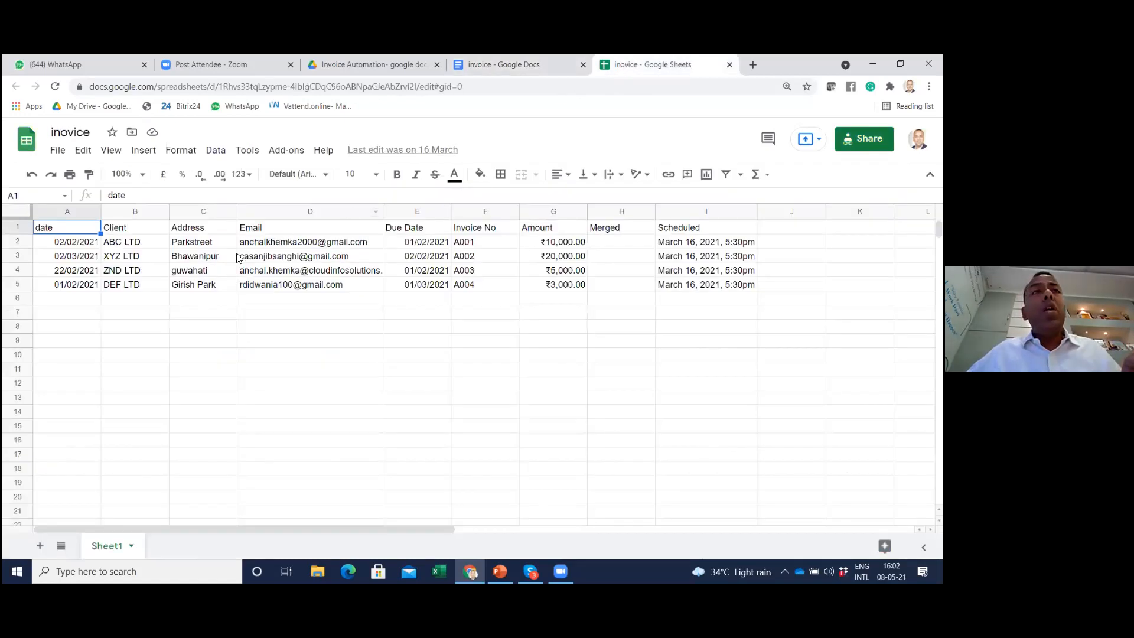
pyautogui.click(284, 213)
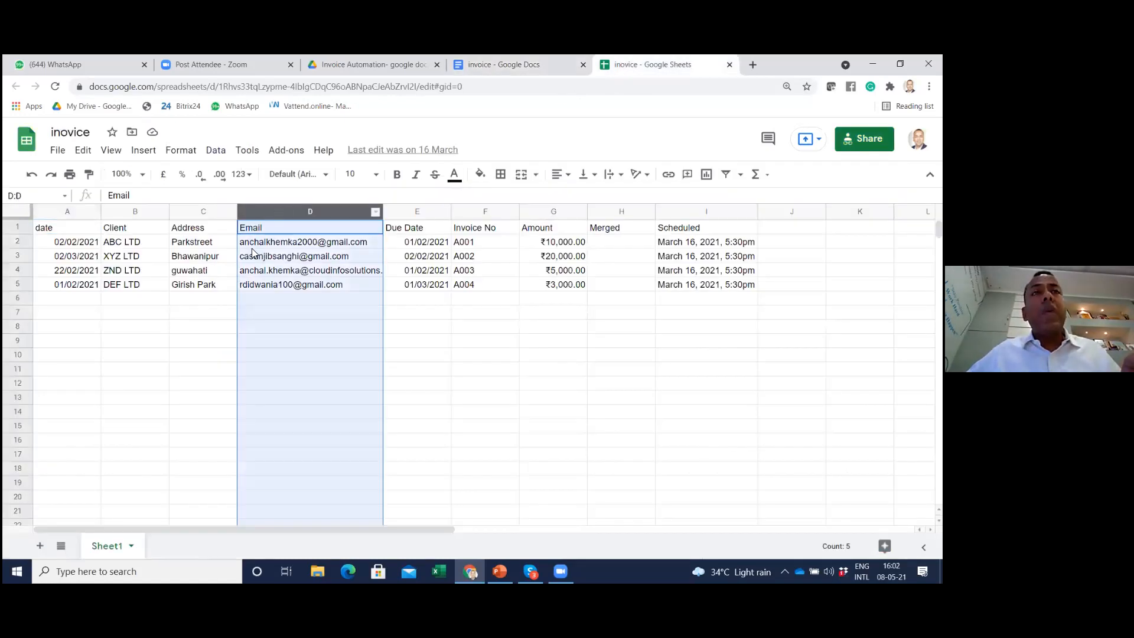
pyautogui.click(495, 64)
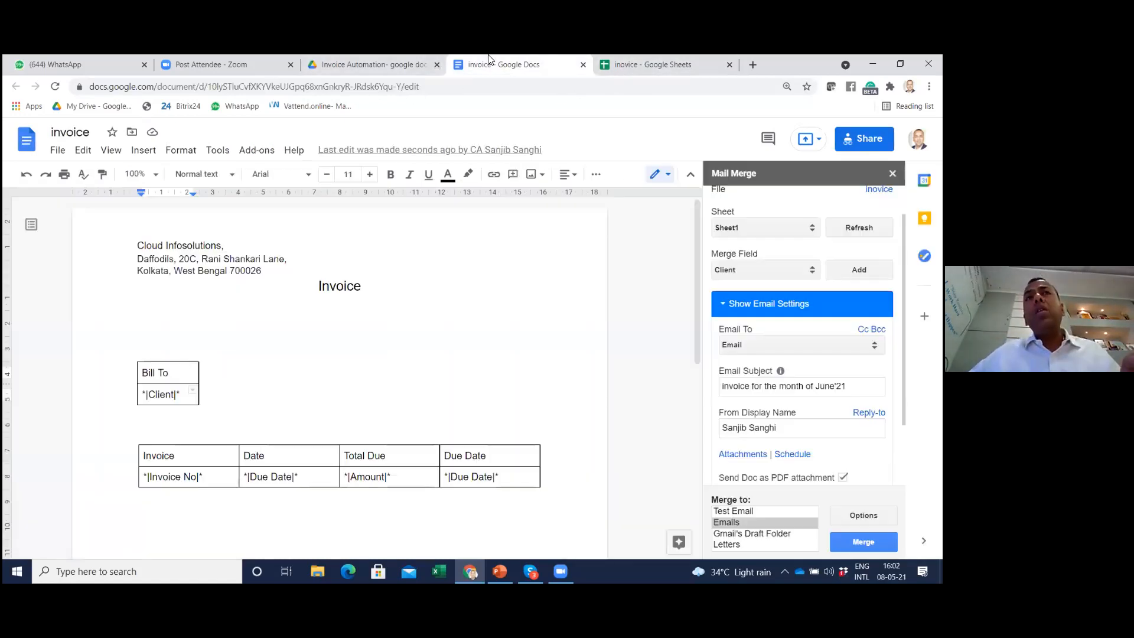
pyautogui.click(749, 345)
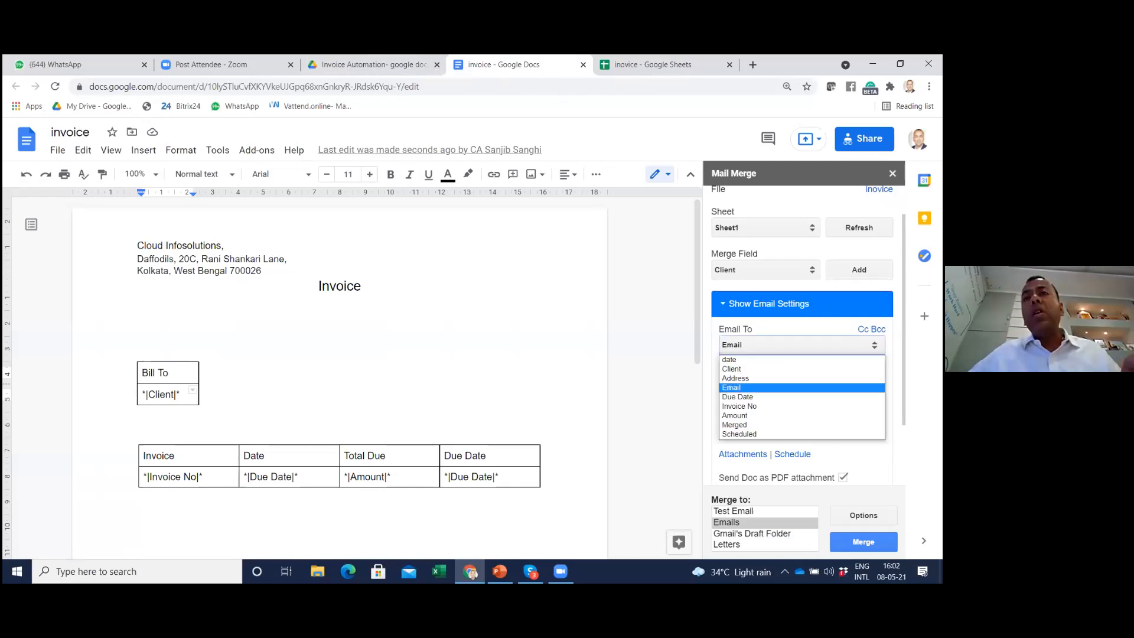
pyautogui.click(749, 387)
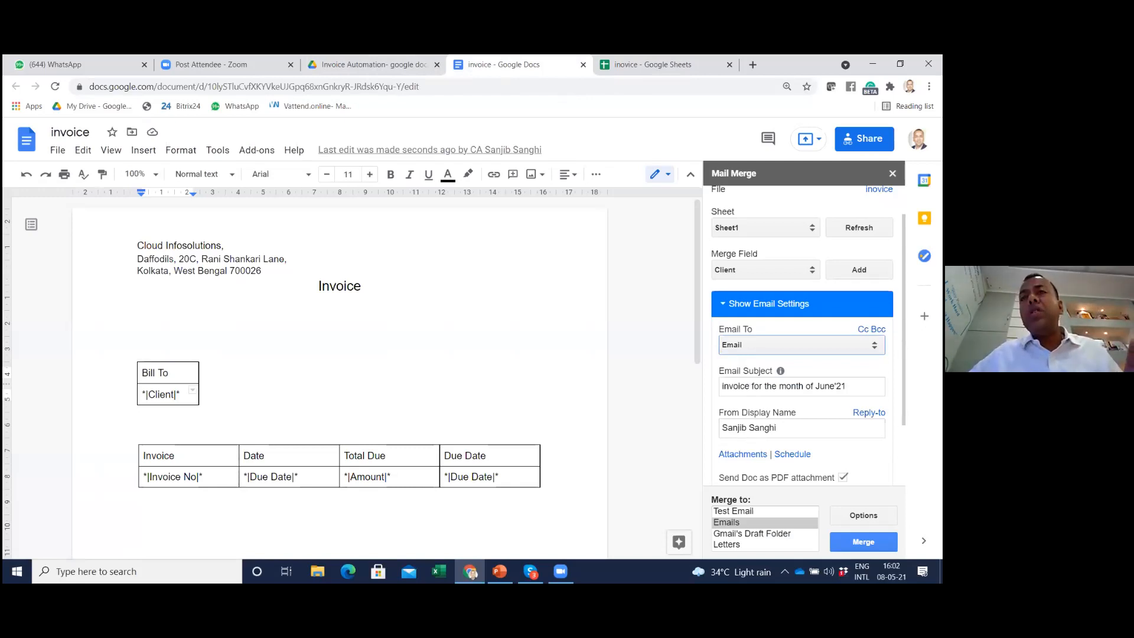
# Replace the email subject with "Invoice for the Month of Aug'2021"
pyautogui.moveTo(849, 386); pyautogui.dragTo(677, 388)
pyautogui.write('In')
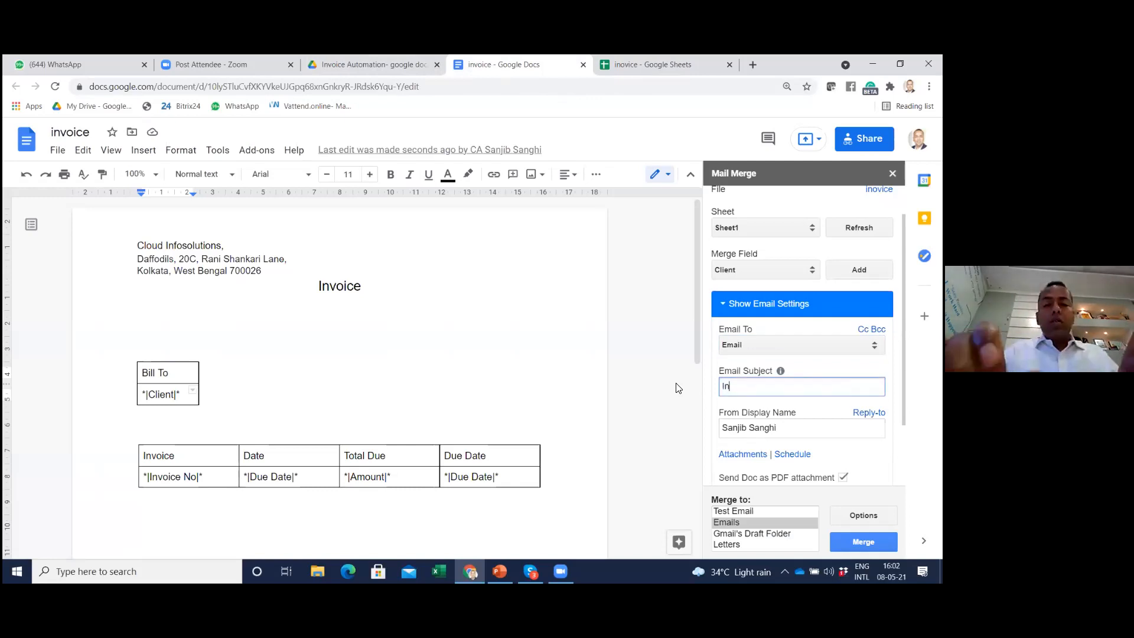
pyautogui.write('voice for the')
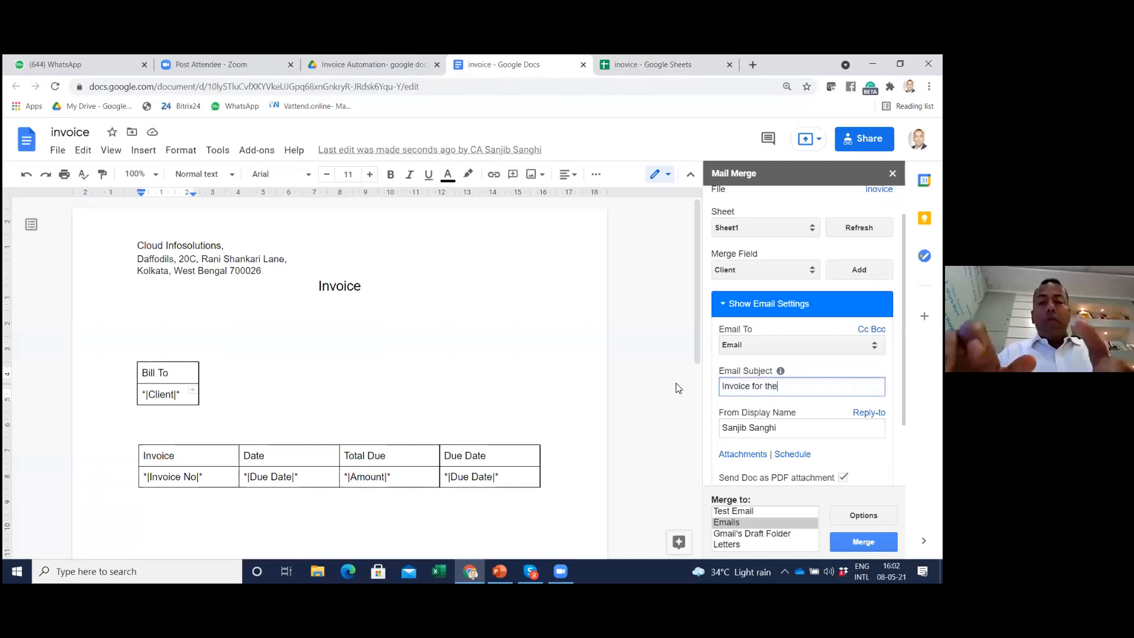
pyautogui.write(' Month ')
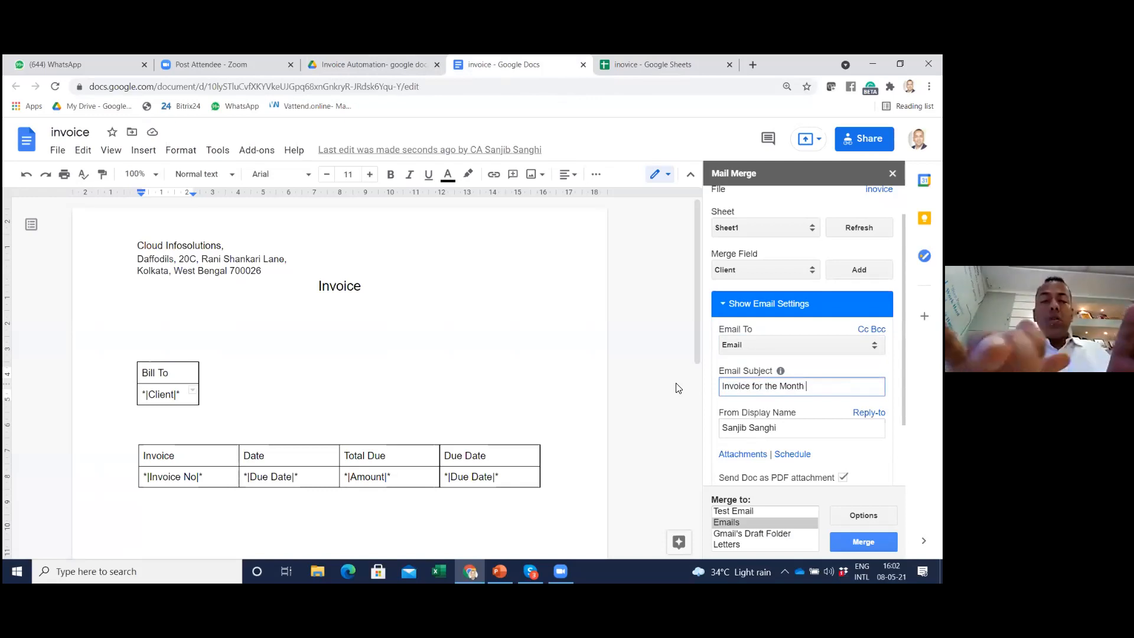
pyautogui.write('of Aug')
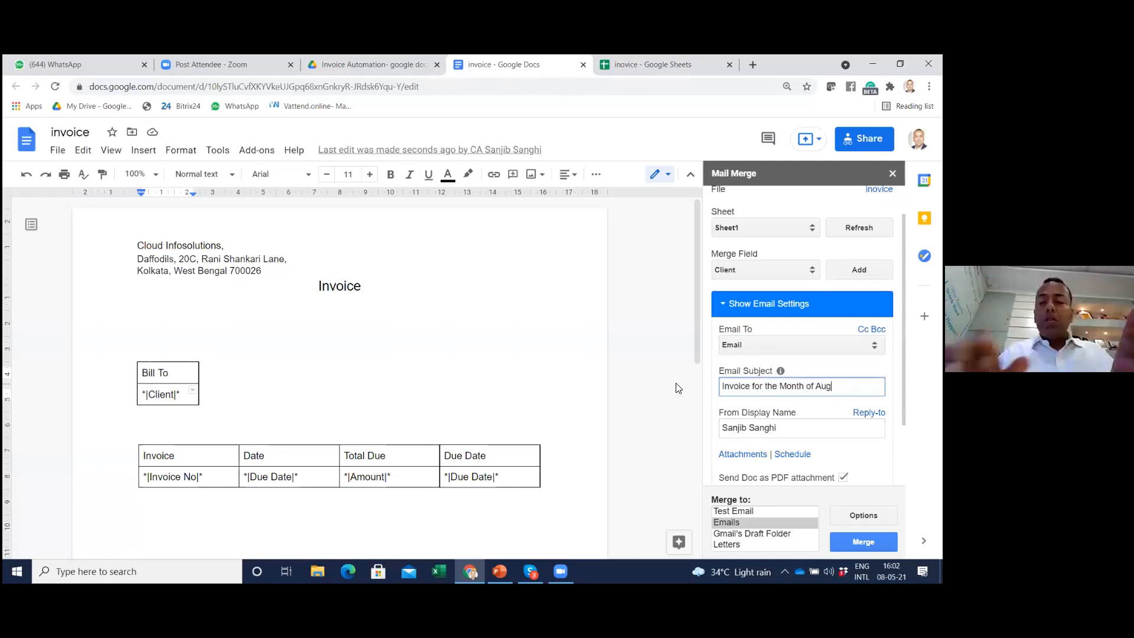
pyautogui.write("'1")
pyautogui.write('2021')
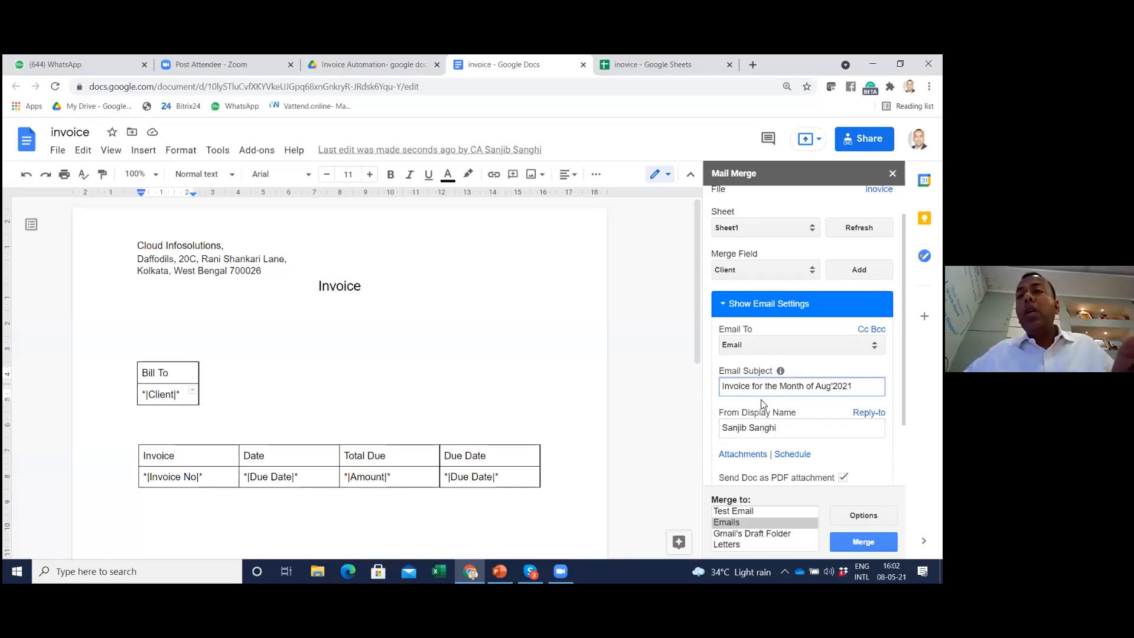
# Open the email body template and replace the Client merge field after Dear by deleting it and adding Client again
pyautogui.scroll(-2, 763, 402)
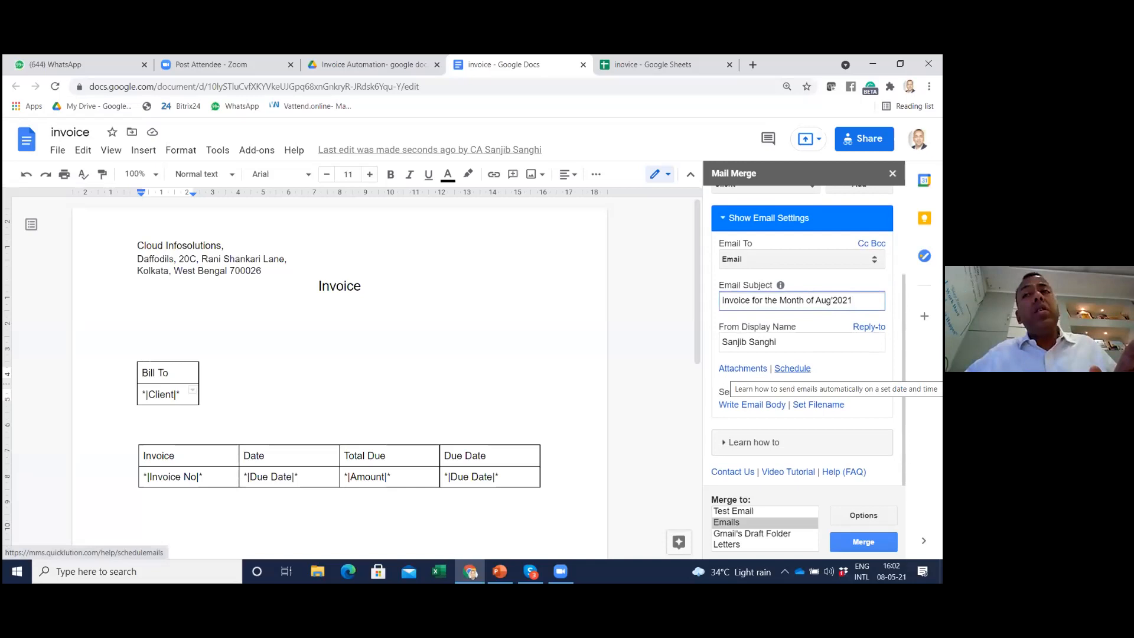
pyautogui.click(759, 408)
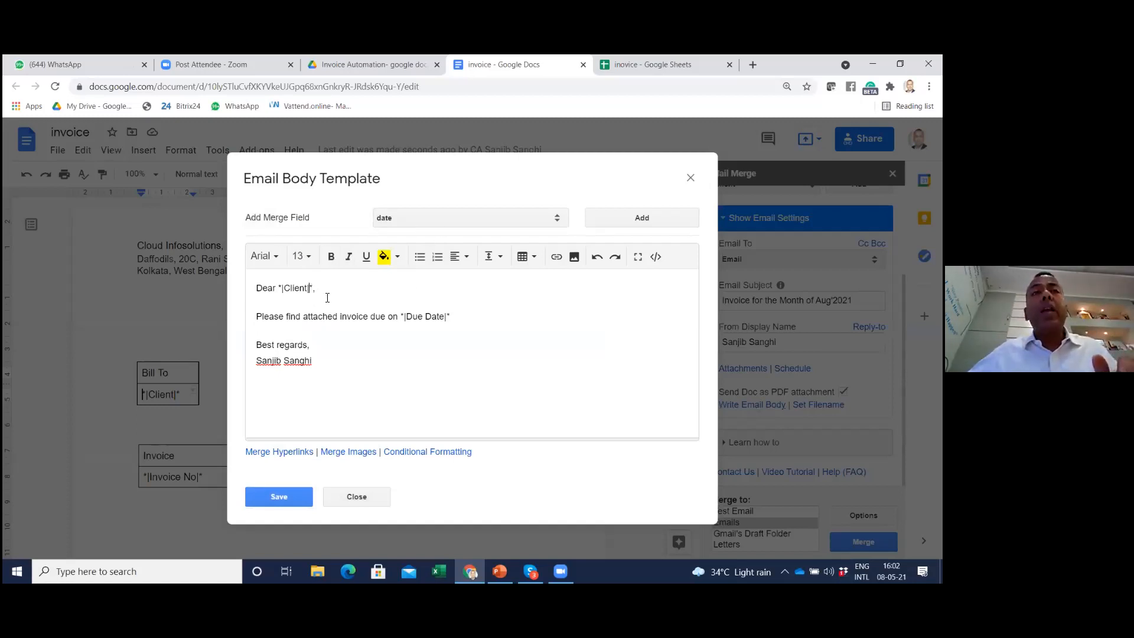
pyautogui.press('BackSpace')
pyautogui.press('BackSpace')
pyautogui.press('BackSpace')
pyautogui.press('BackSpace')
pyautogui.press('BackSpace')
pyautogui.press('BackSpace')
pyautogui.press('BackSpace')
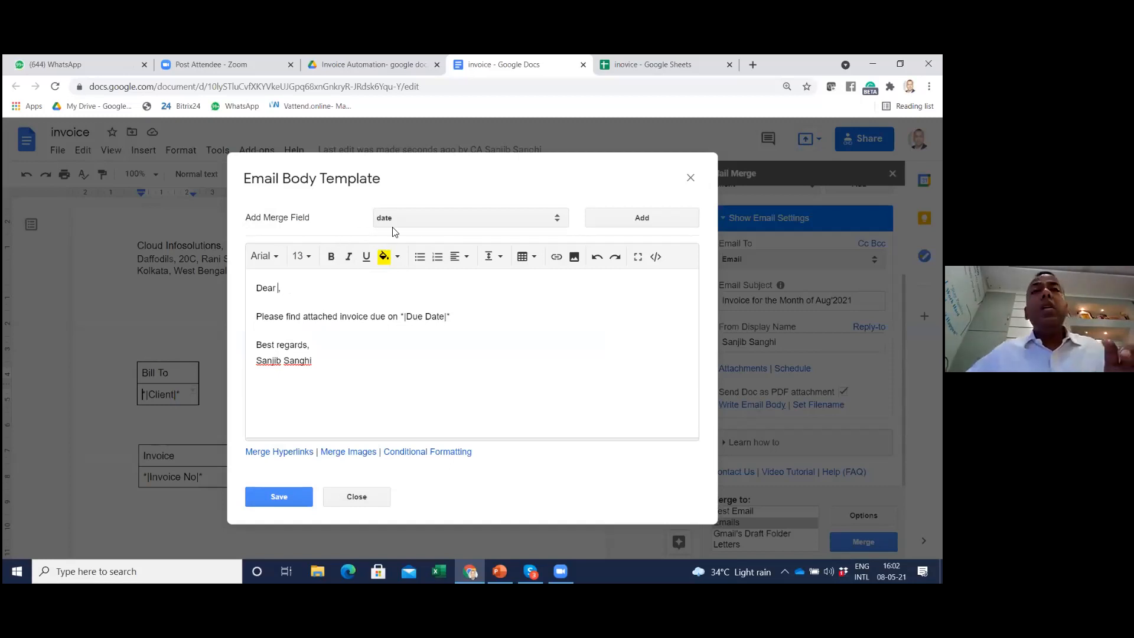
pyautogui.click(418, 222)
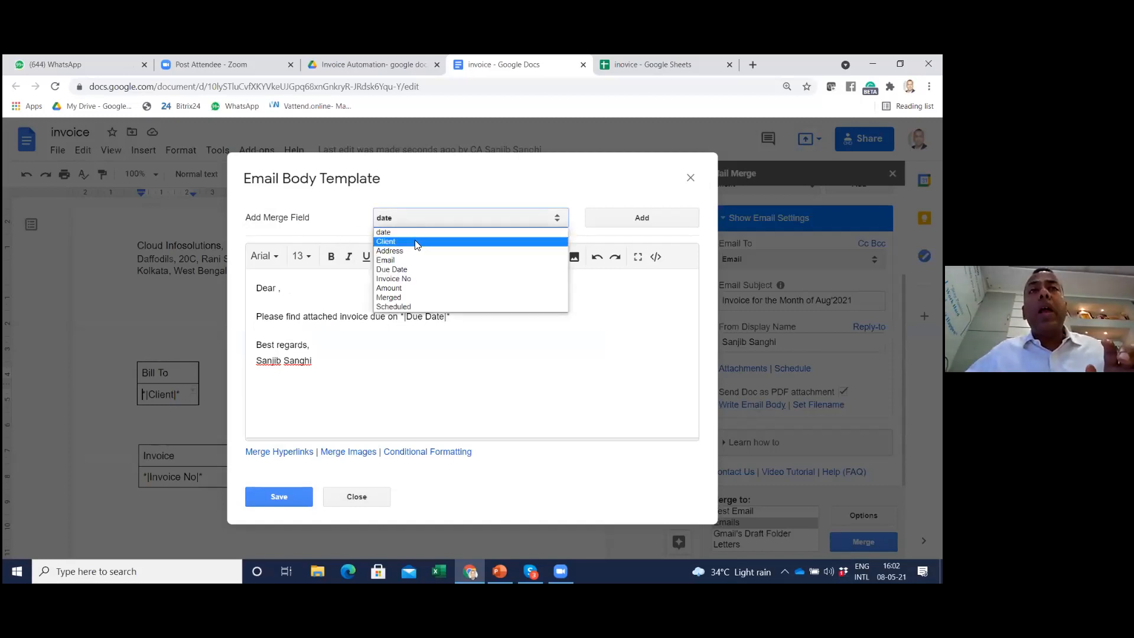
pyautogui.click(414, 242)
pyautogui.click(648, 223)
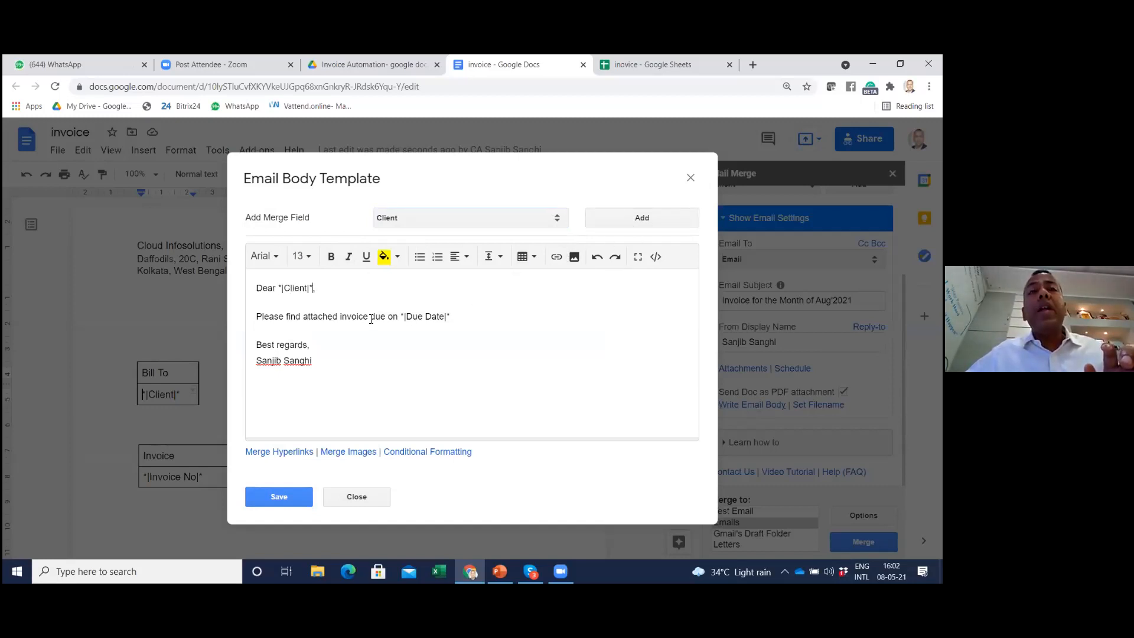
pyautogui.click(454, 223)
pyautogui.click(524, 356)
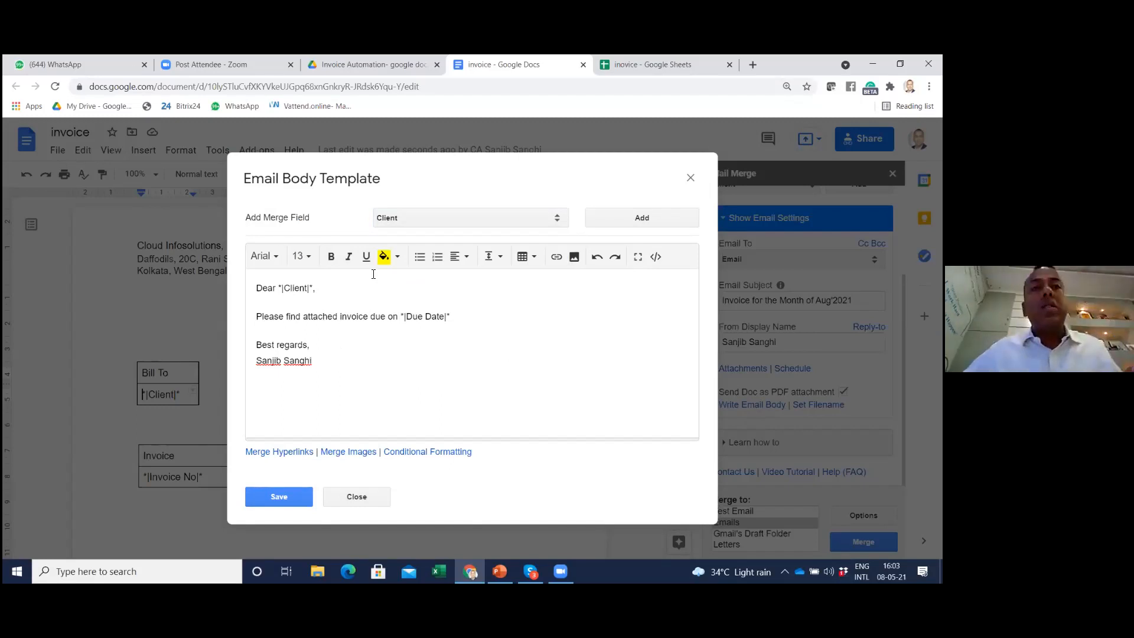
pyautogui.moveTo(445, 172); pyautogui.dragTo(438, 122)
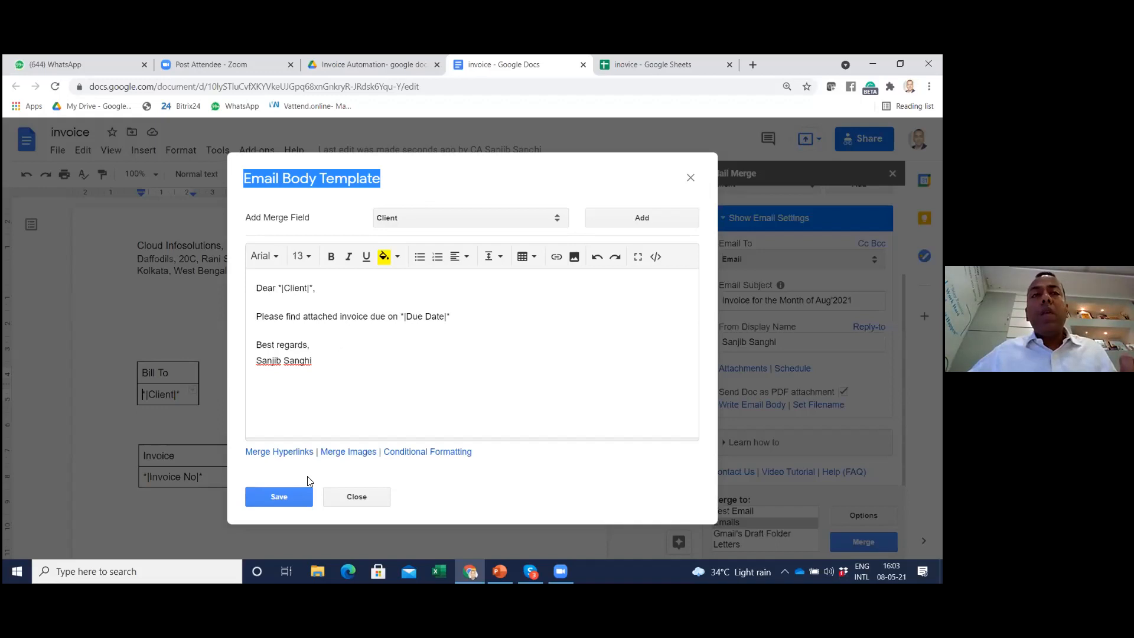
# Save the email body template and run the merge to Emails, agreeing to send the invoice emails
pyautogui.click(275, 497)
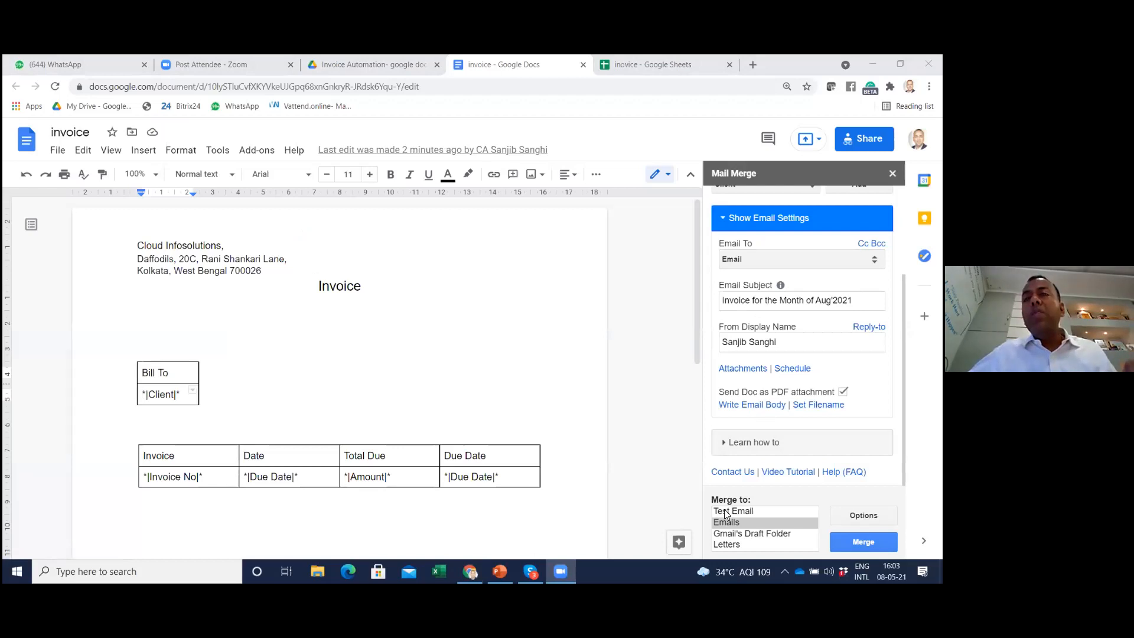
pyautogui.click(864, 543)
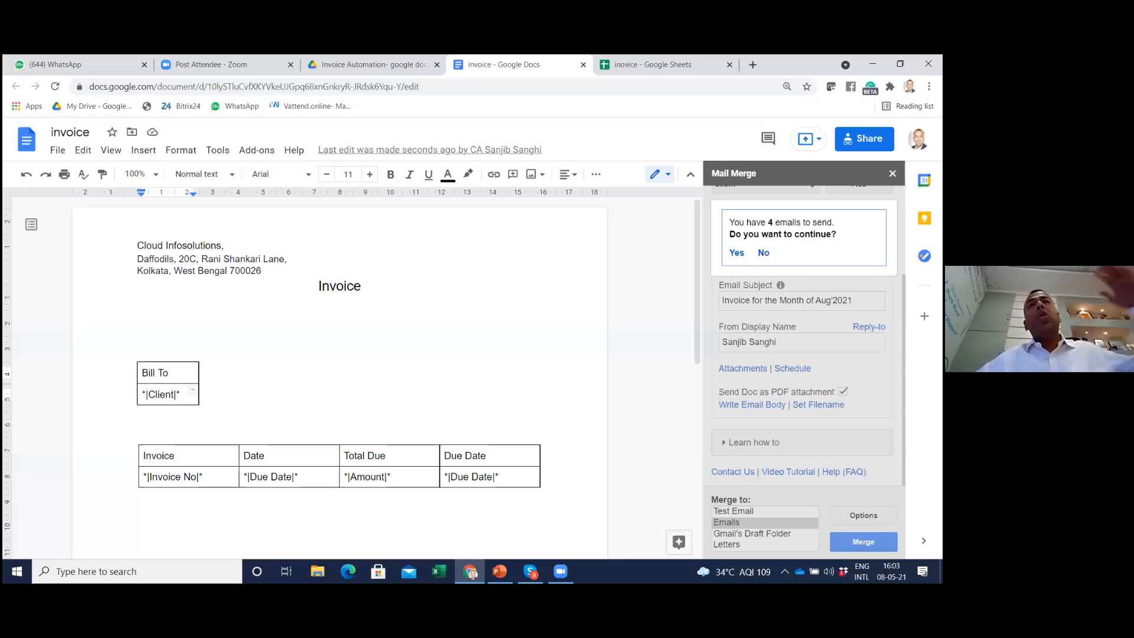
pyautogui.click(738, 254)
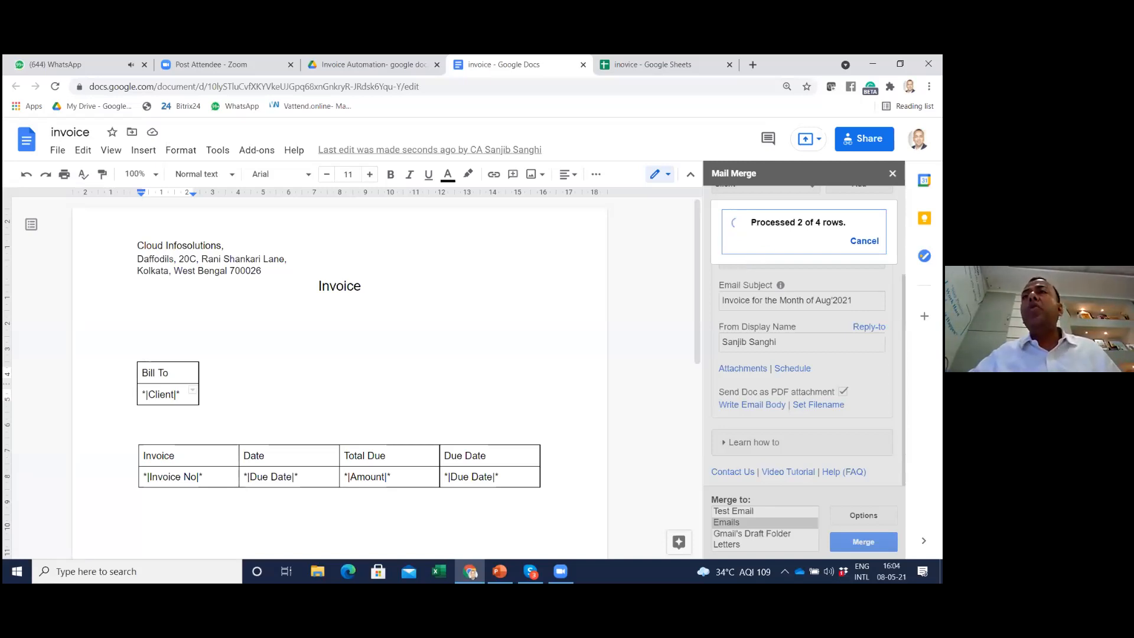
# Open Gmail in a new browser tab and open the received email "Invoice for the Month of Aug'2021"
pyautogui.click(752, 65)
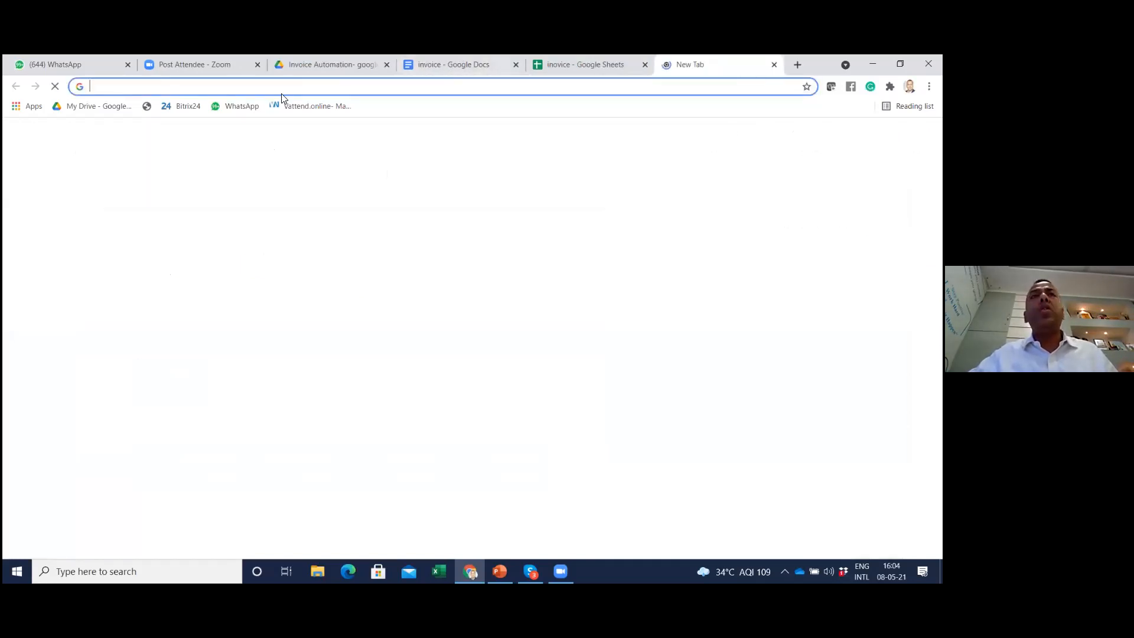
pyautogui.click(275, 87)
pyautogui.write('gmail.com')
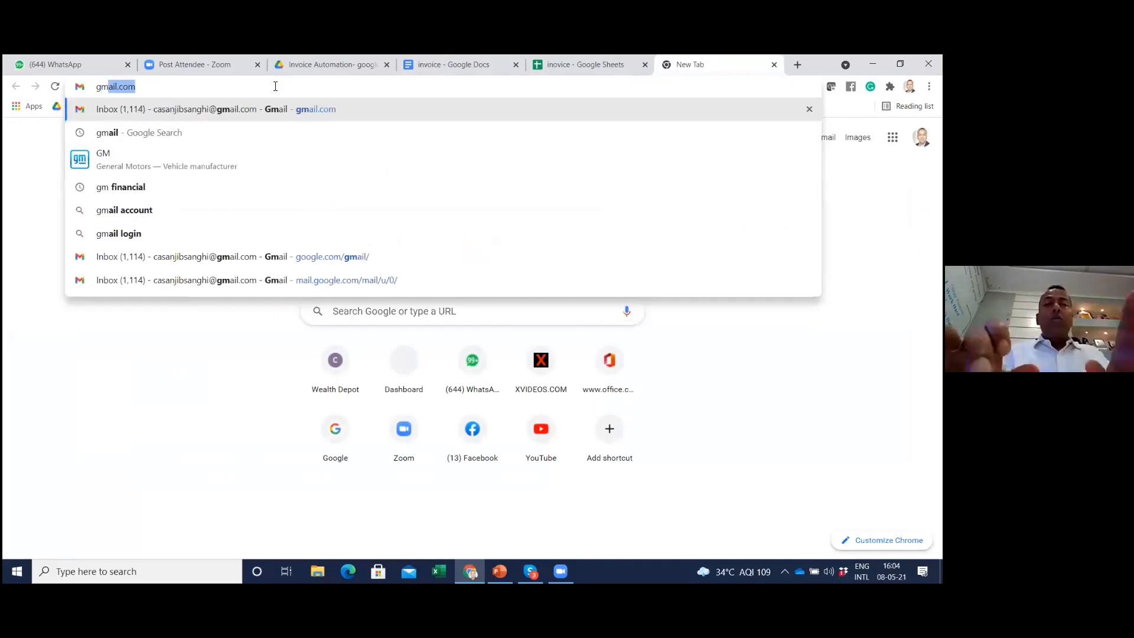
pyautogui.press('Return')
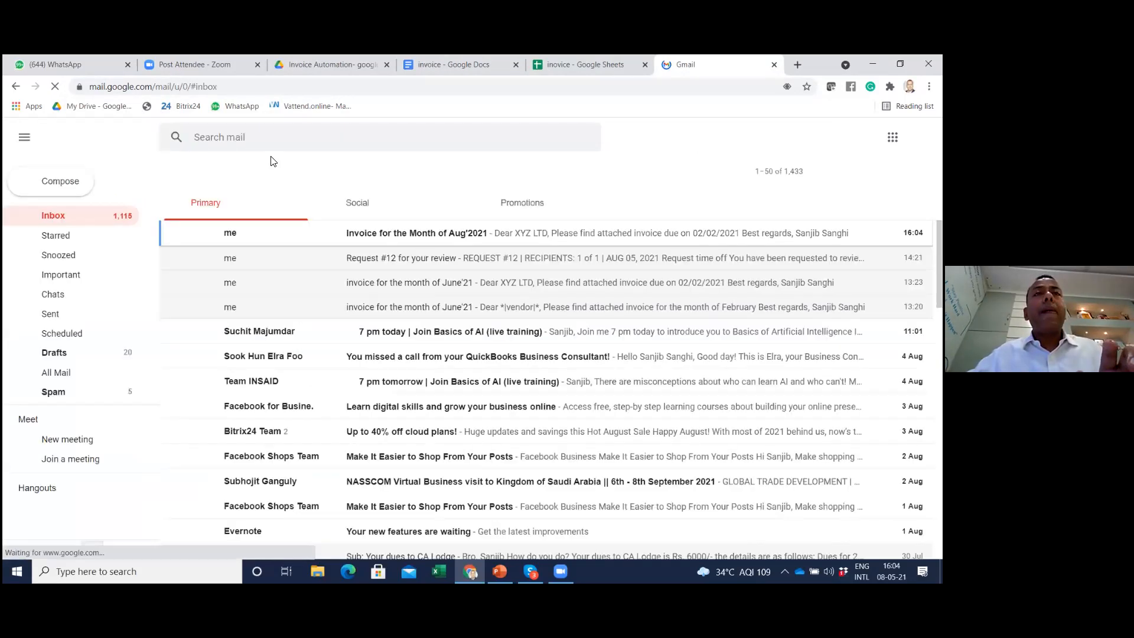
pyautogui.click(420, 235)
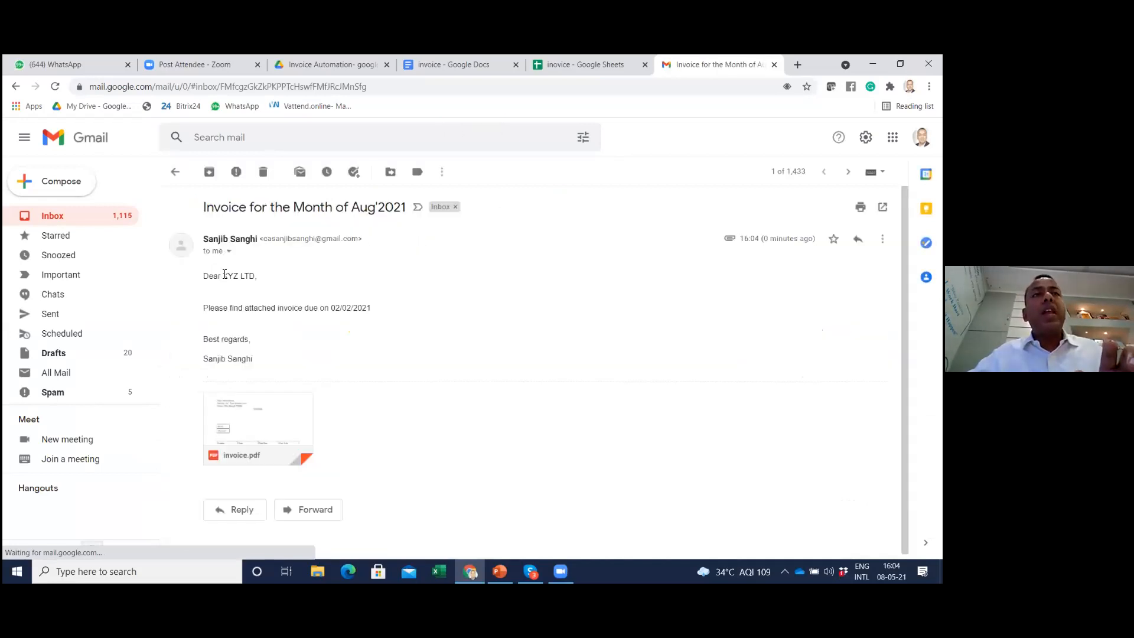
# Compare the client name in the email's greeting with the recipient's Email and Client entries in the invoice spreadsheet
pyautogui.moveTo(223, 275); pyautogui.dragTo(273, 286)
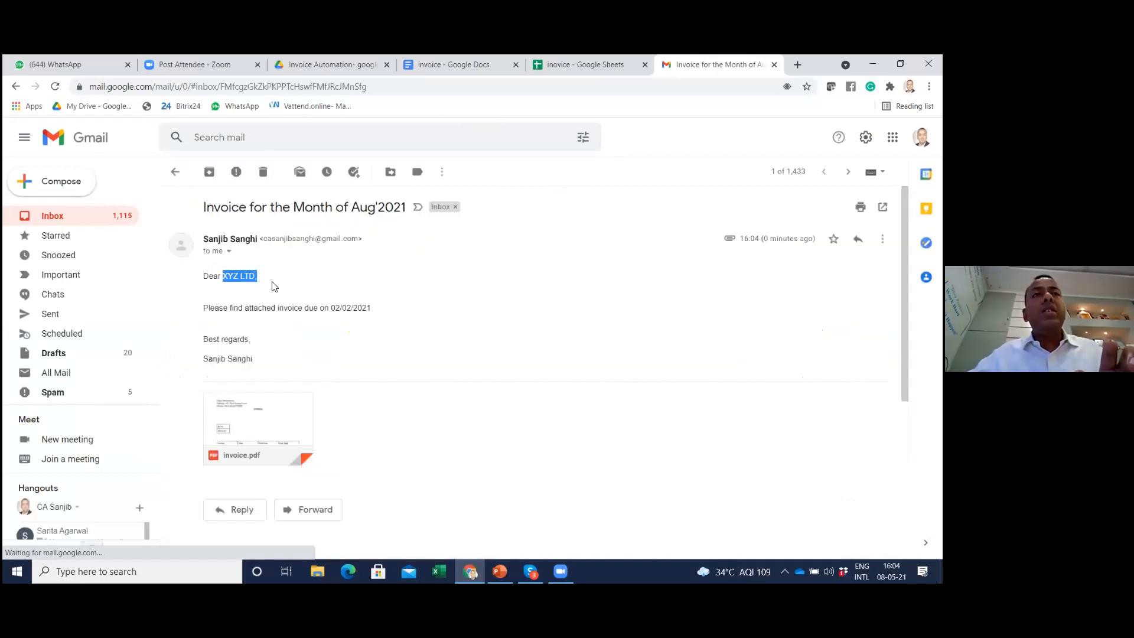
pyautogui.click(583, 68)
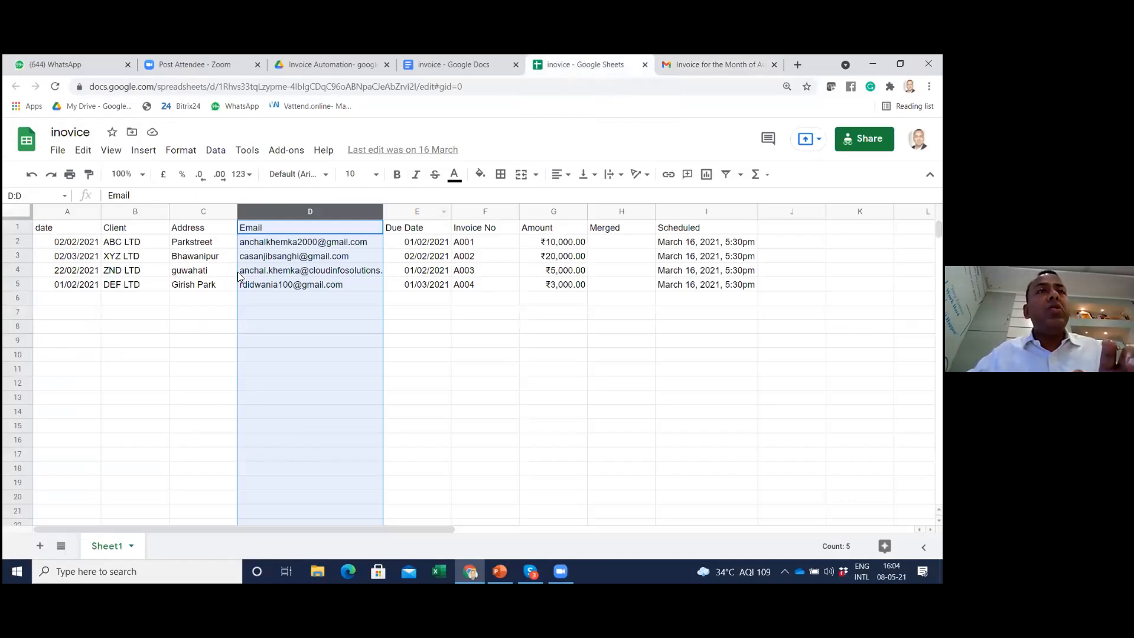
pyautogui.click(267, 260)
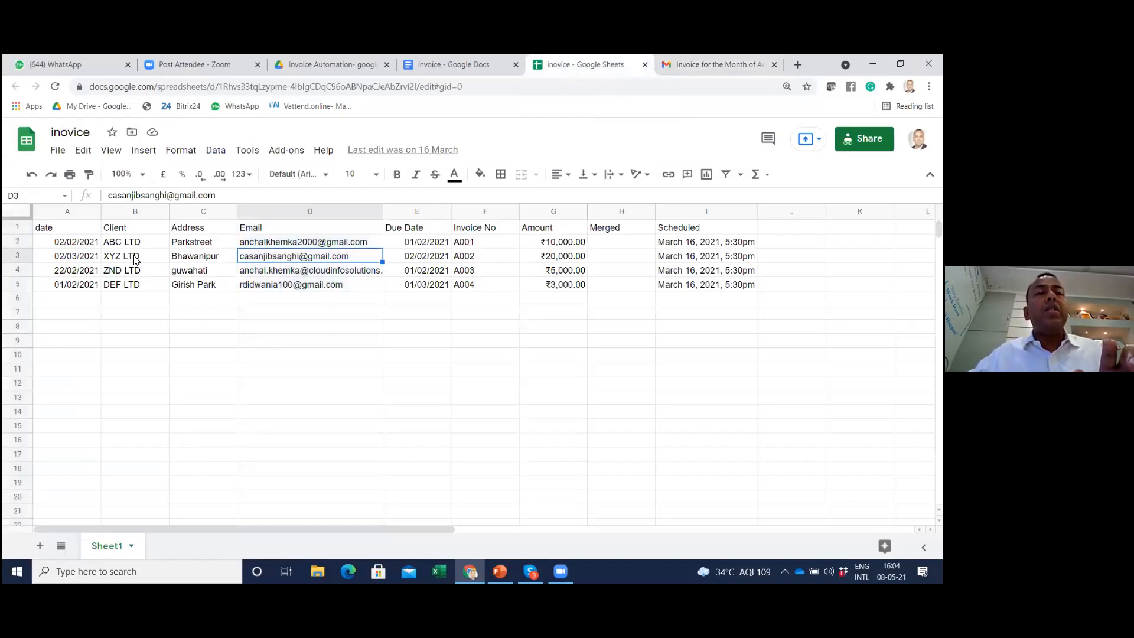
pyautogui.click(135, 260)
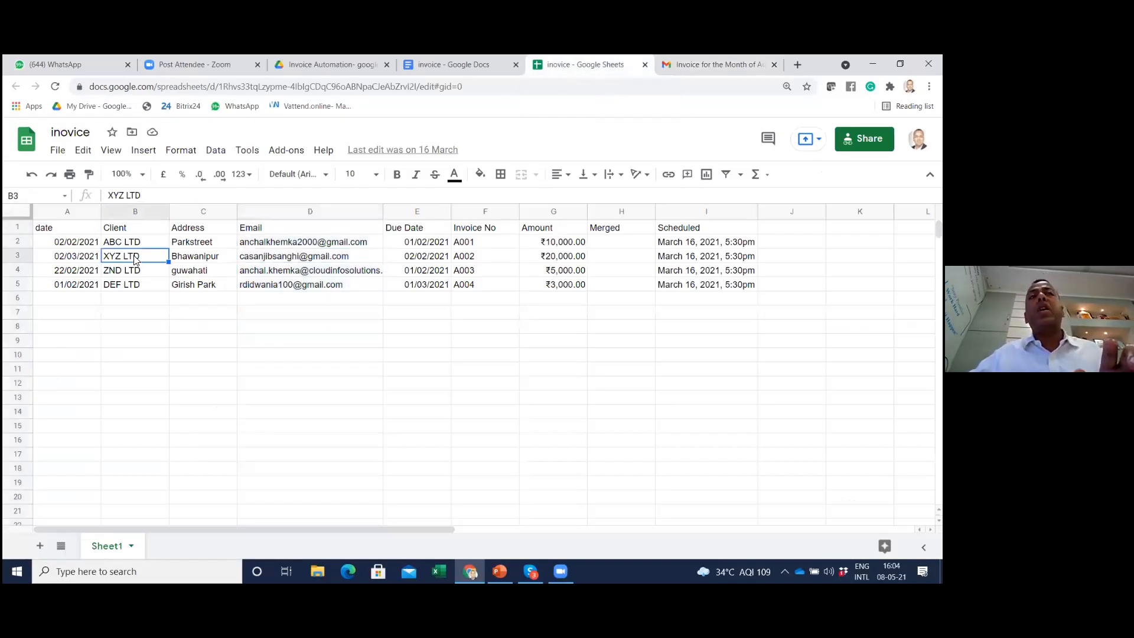
# Return to the received email and compare its invoice due date with the Due Date cell in the XYZ LTD spreadsheet row
pyautogui.click(469, 64)
pyautogui.click(715, 64)
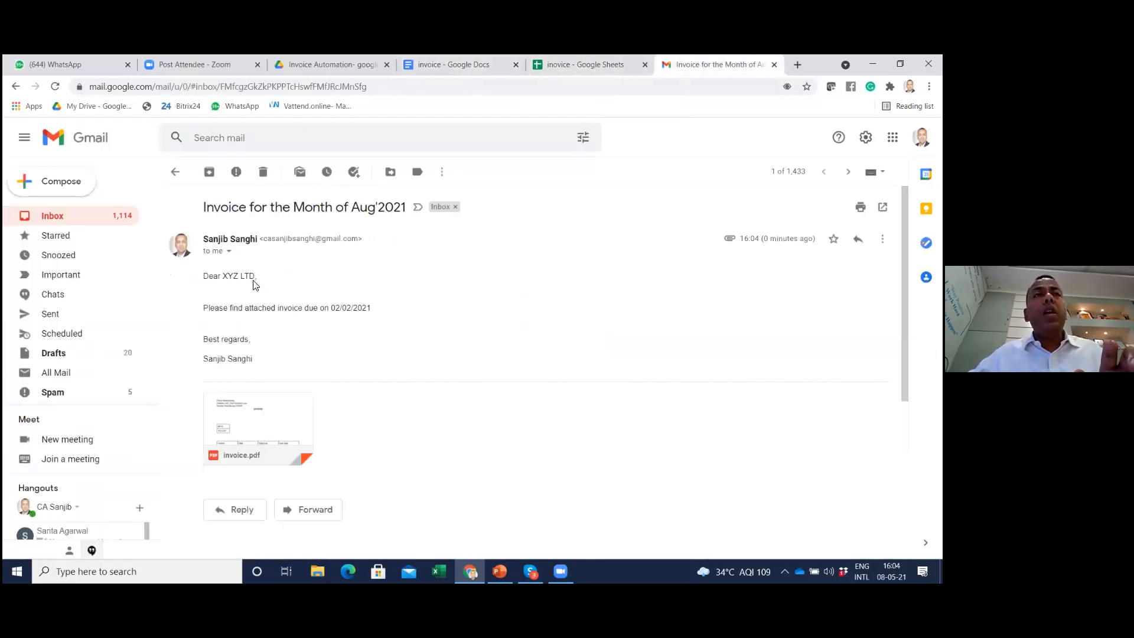
pyautogui.scroll(-2, 299, 299)
pyautogui.moveTo(331, 227); pyautogui.dragTo(388, 224)
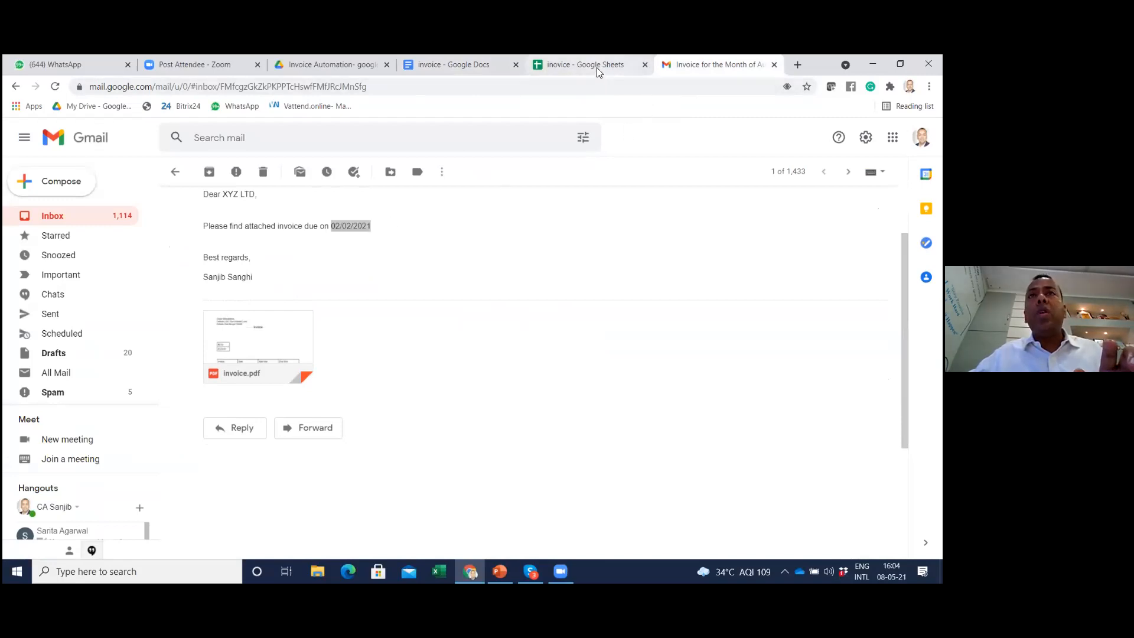
pyautogui.click(597, 66)
pyautogui.click(414, 257)
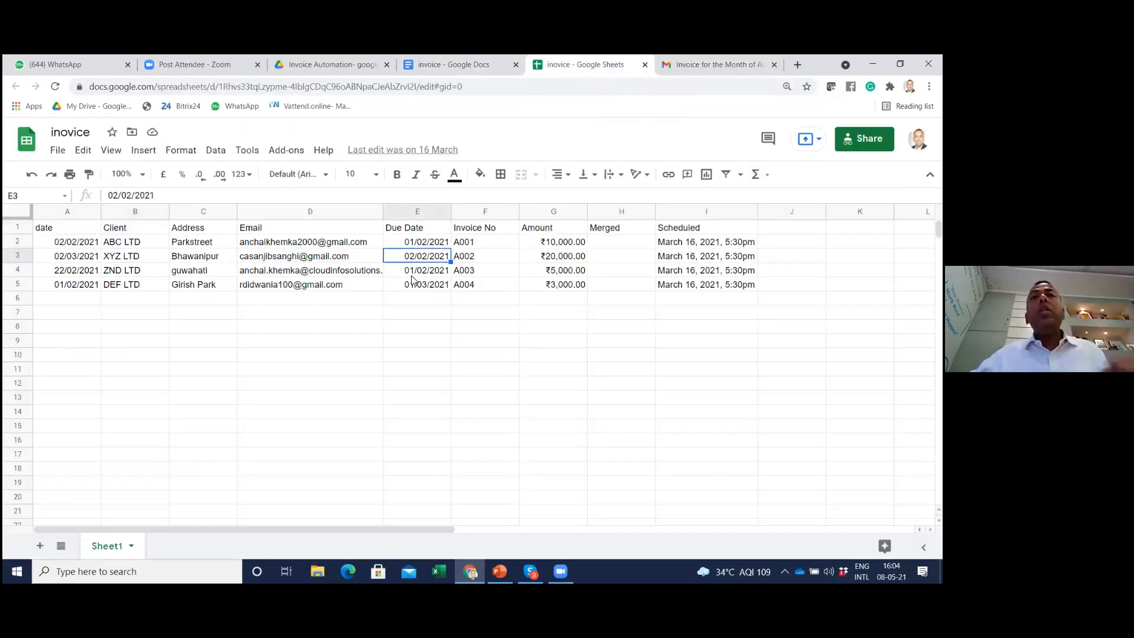
# Open the email's invoice.pdf attachment in Gmail and review its client, invoice number, dates and total due
pyautogui.click(708, 67)
pyautogui.scroll(-1, 408, 332)
pyautogui.click(264, 311)
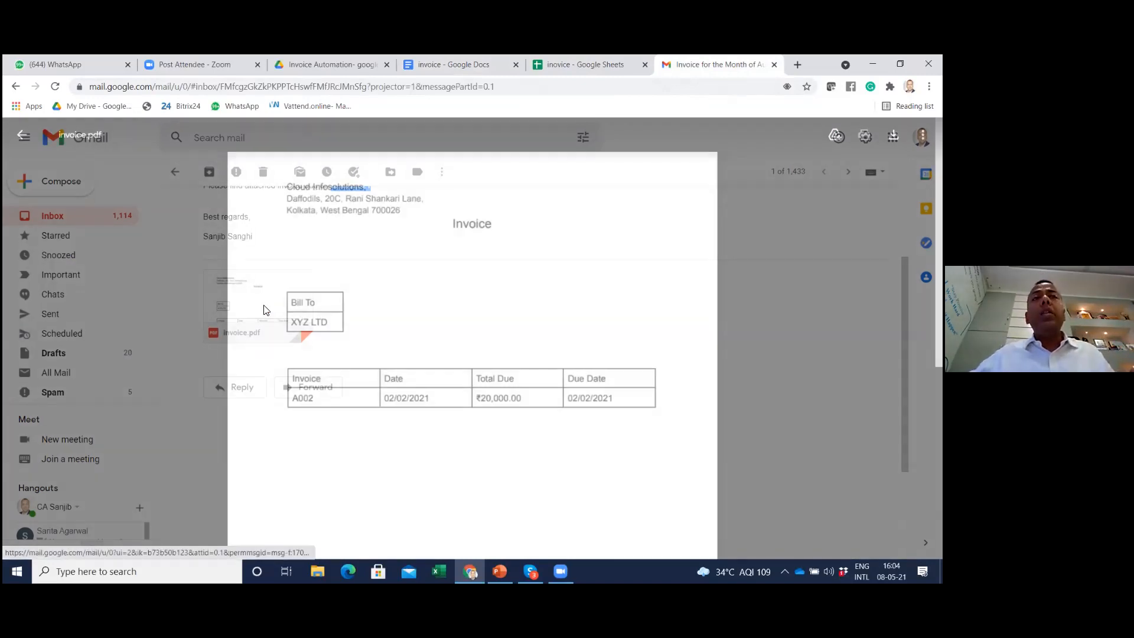
pyautogui.scroll(-2, 412, 316)
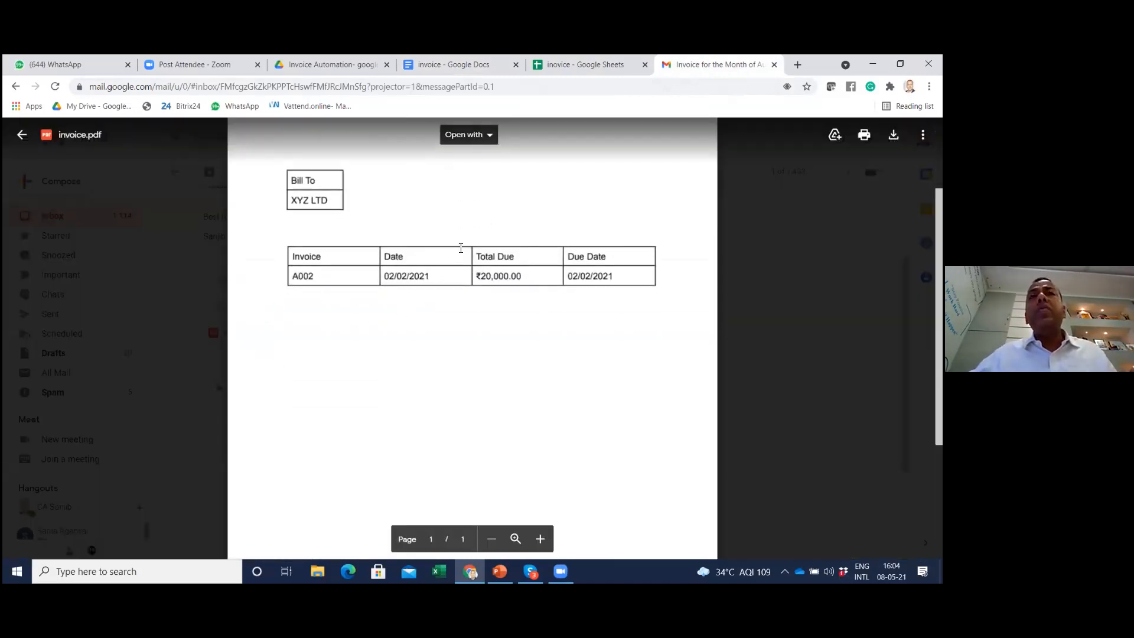
pyautogui.scroll(2, 439, 262)
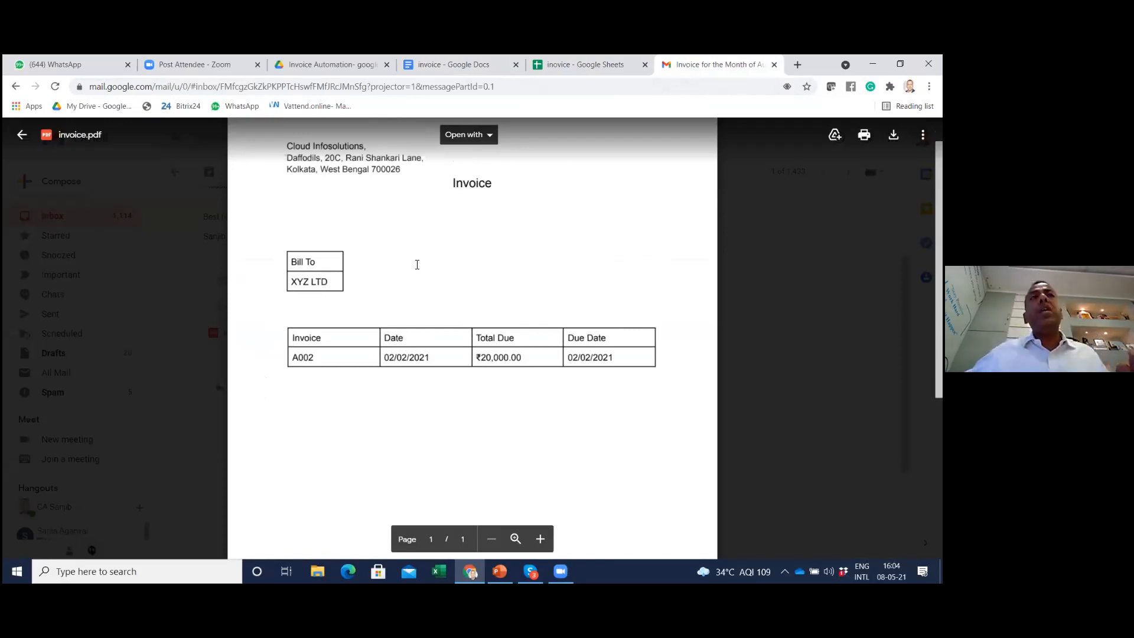
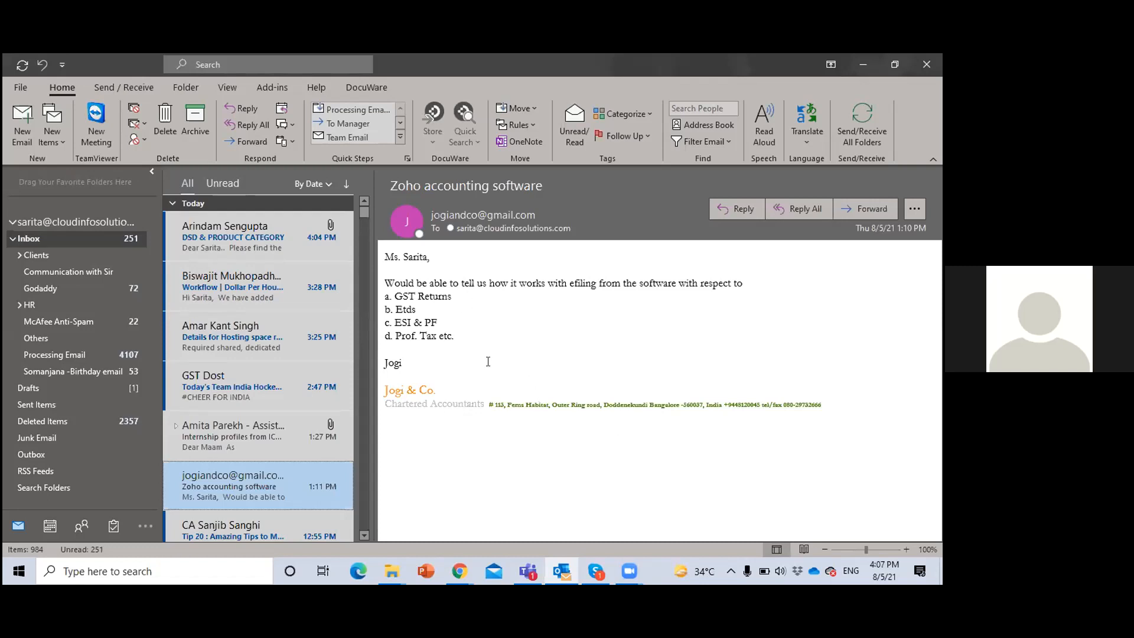
# Start adding a new email account in Outlook with manual account setup enabled
pyautogui.click(21, 88)
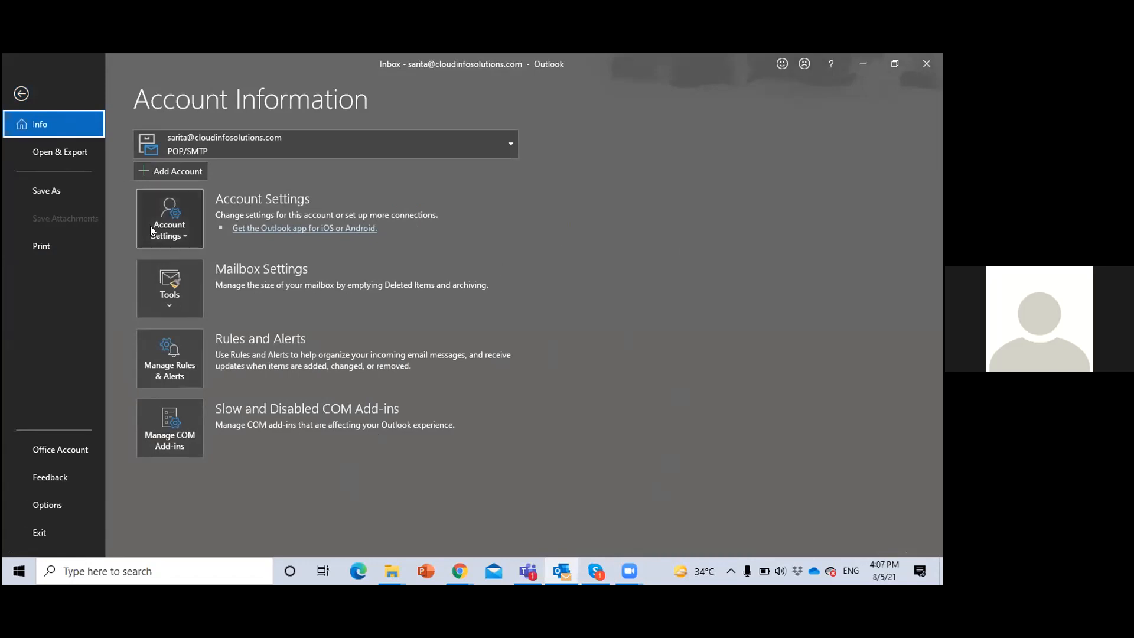
pyautogui.press('Escape')
pyautogui.click(25, 86)
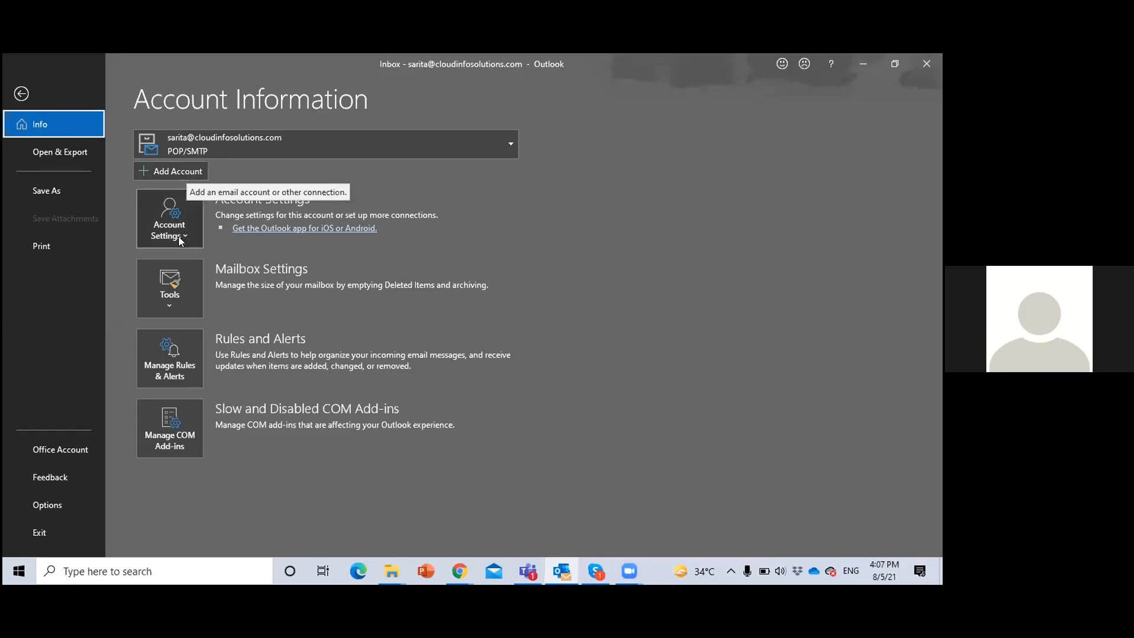
pyautogui.press('Escape')
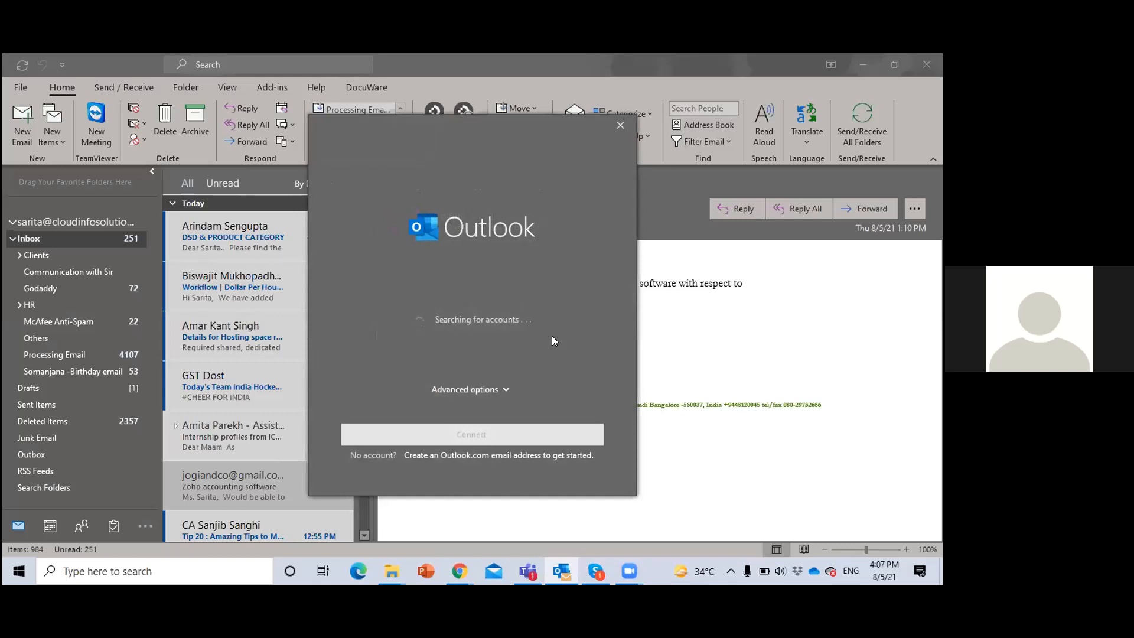
pyautogui.click(506, 391)
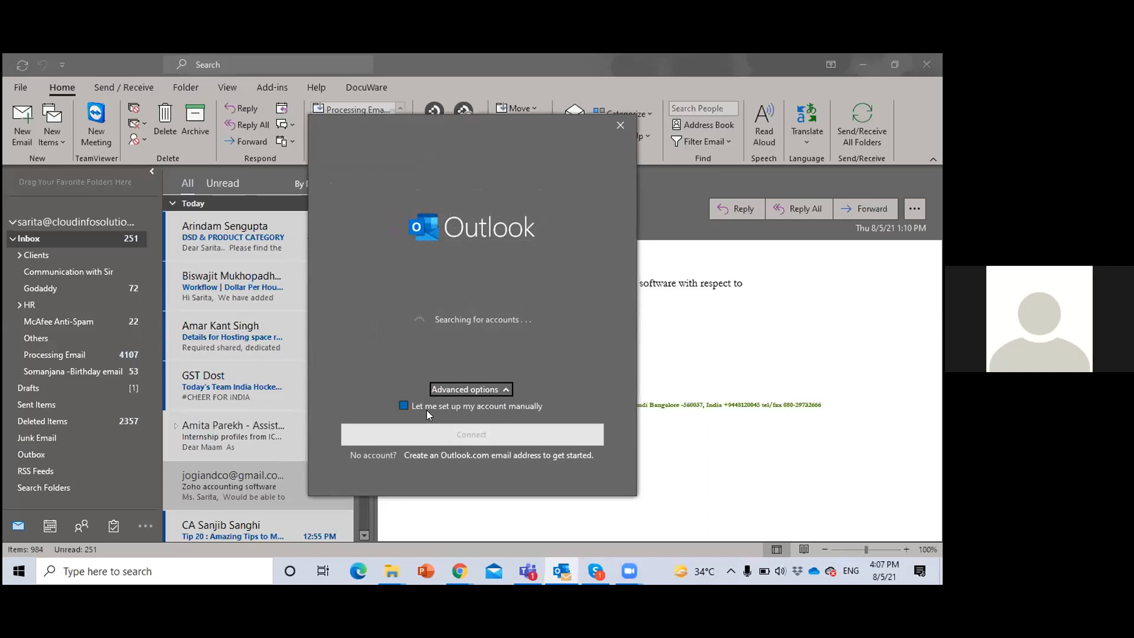
pyautogui.click(403, 407)
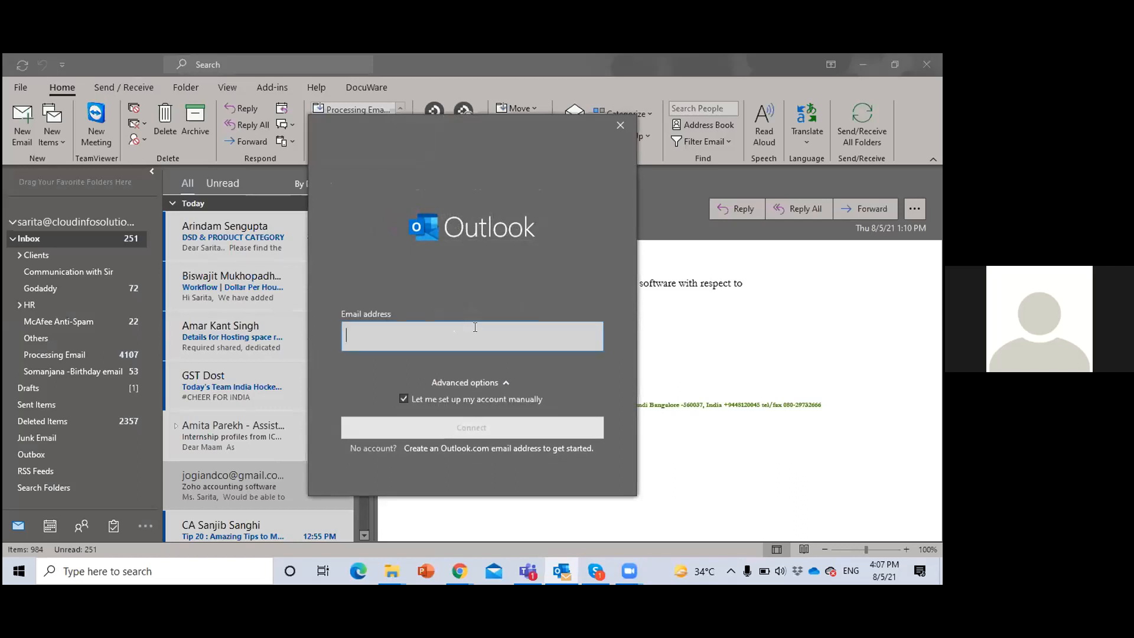
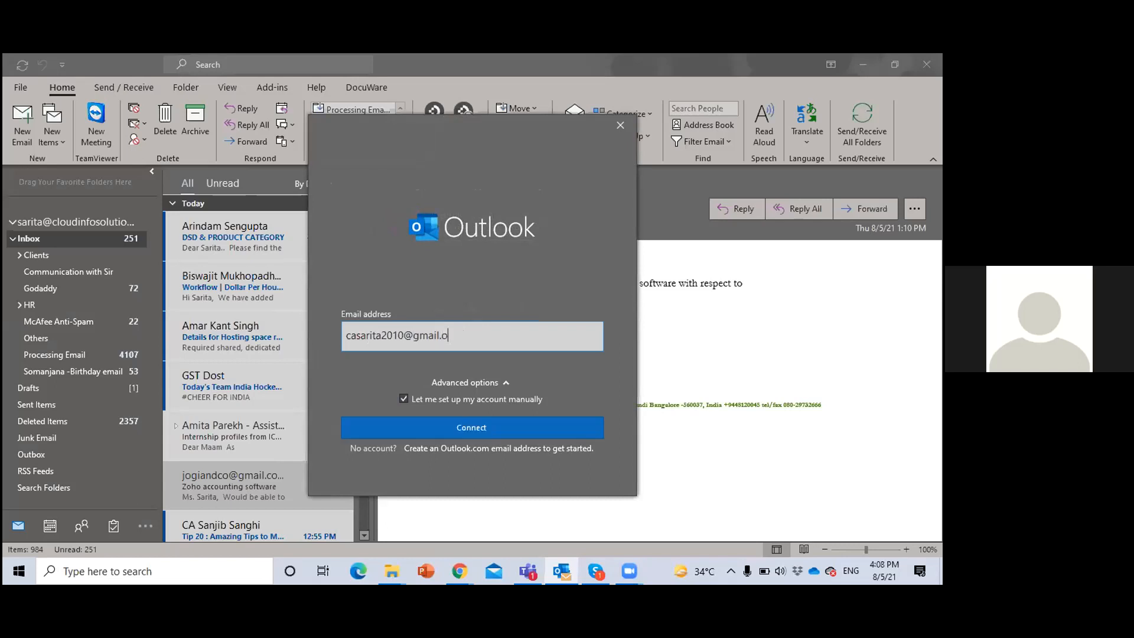
# Enter the Gmail address, connect it with the Google account type and finish the account setup
pyautogui.click(458, 425)
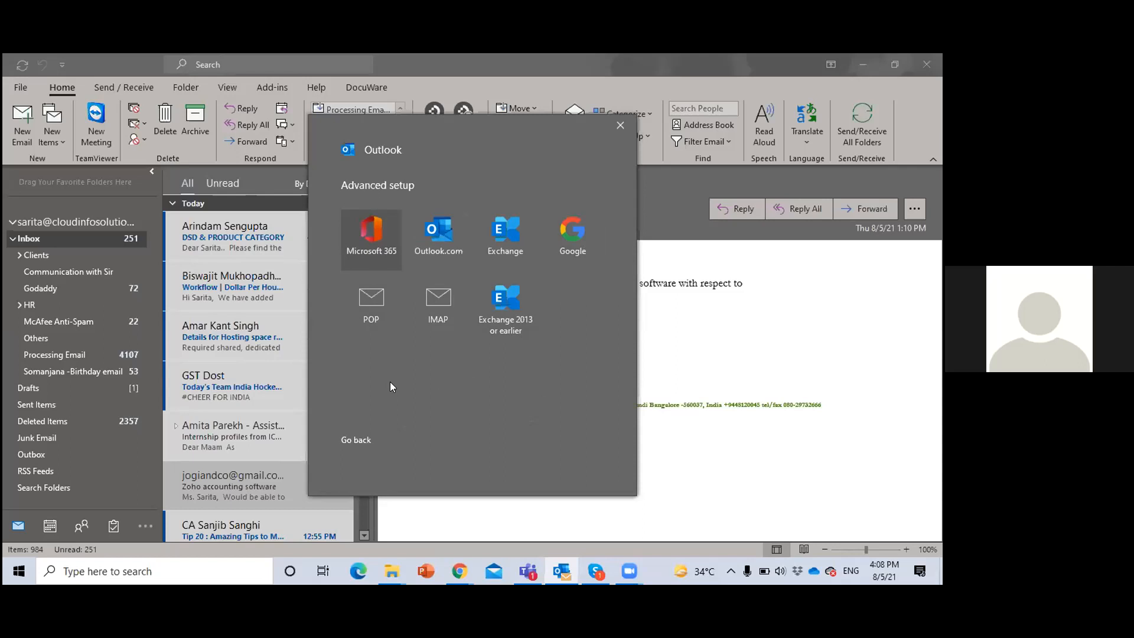
pyautogui.click(574, 234)
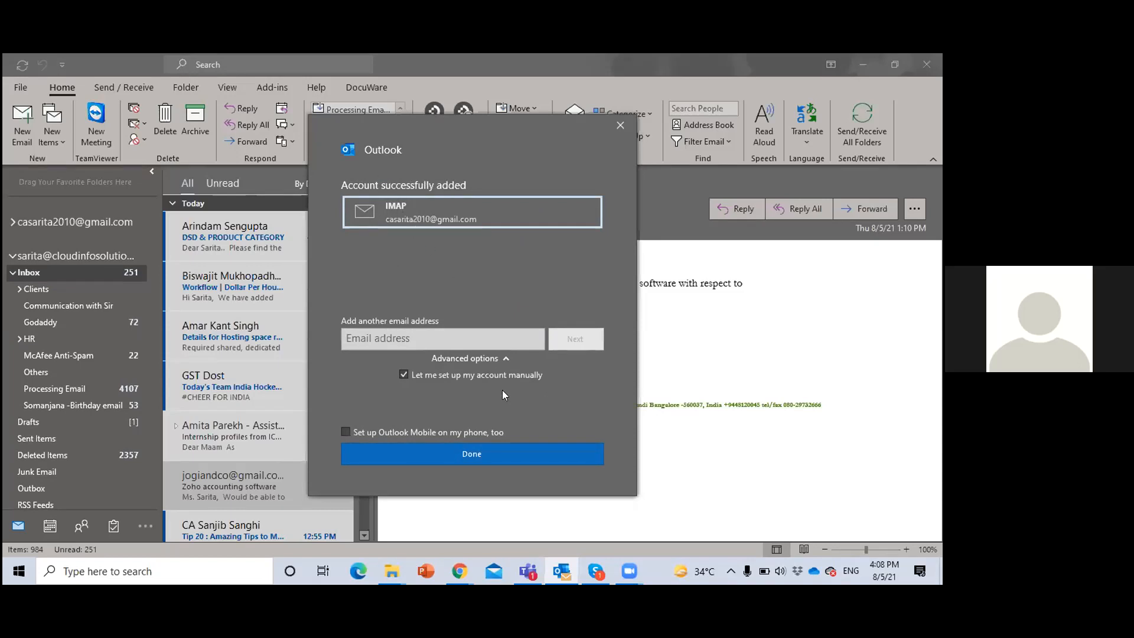
pyautogui.click(451, 451)
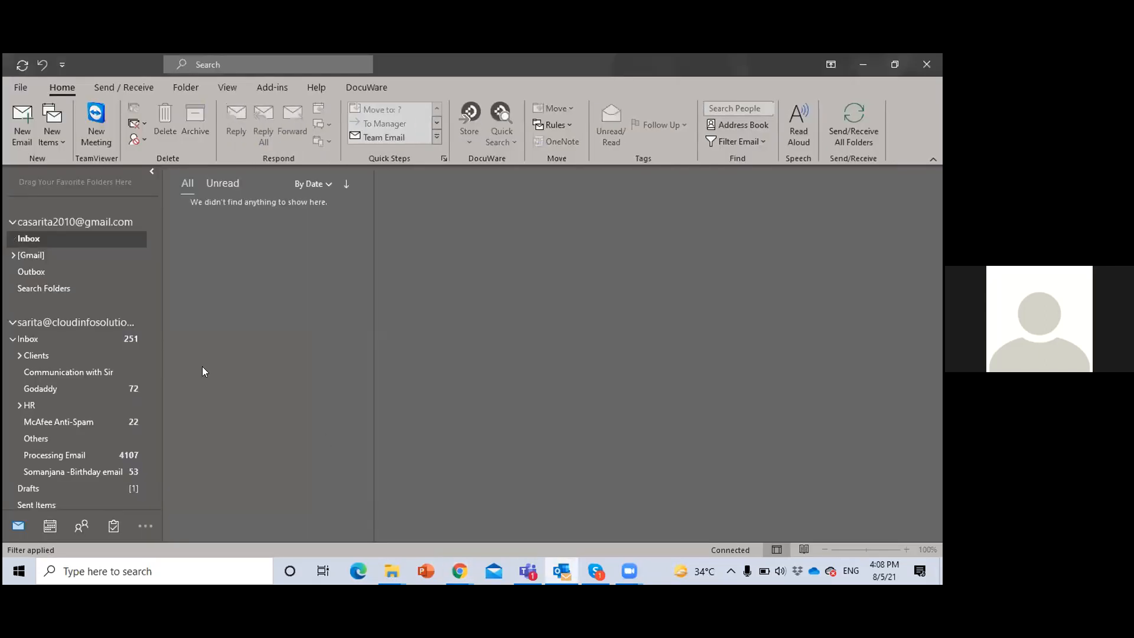
# Go to the Inbox and [Gmail] folders of the added Gmail account and send and receive all folders
pyautogui.scroll(3, 40, 327)
pyautogui.click(29, 372)
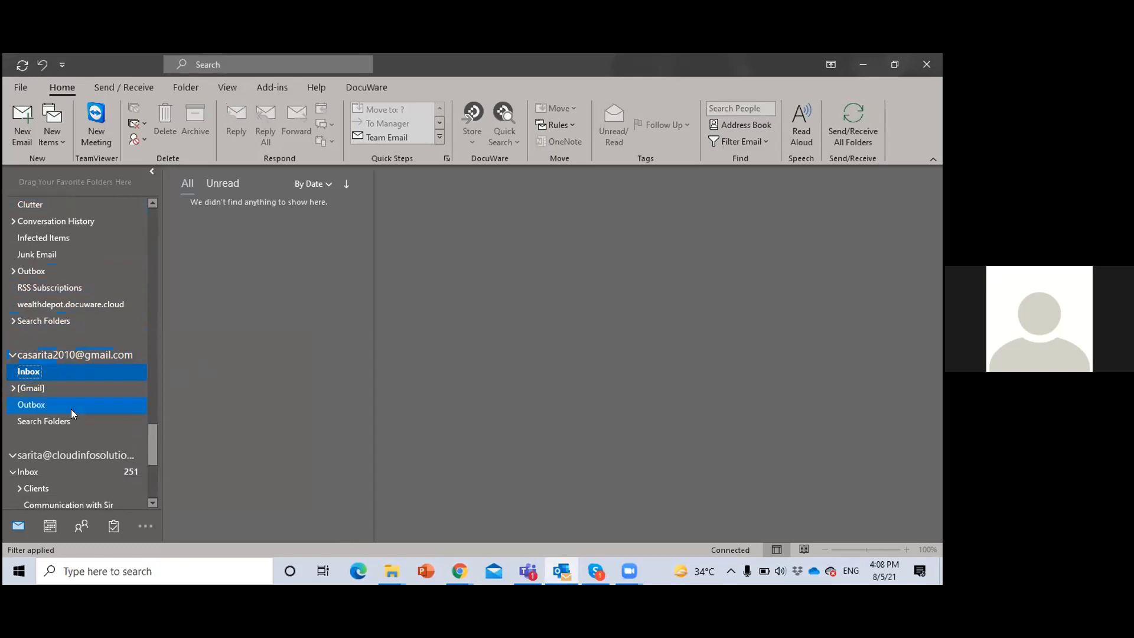
pyautogui.scroll(-2, 79, 429)
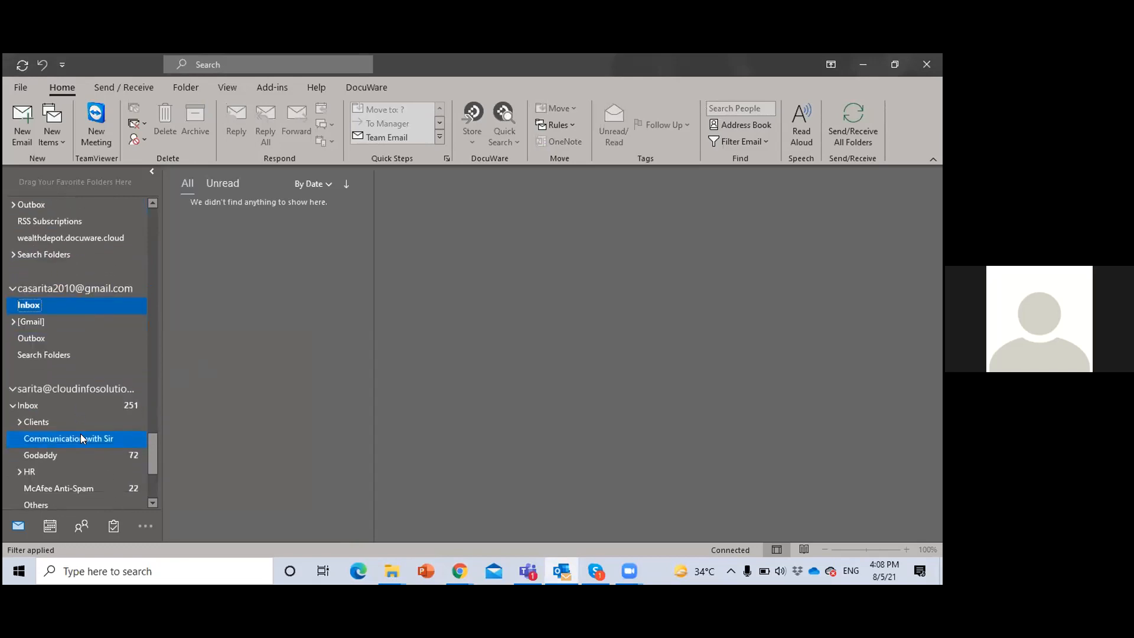
pyautogui.click(33, 321)
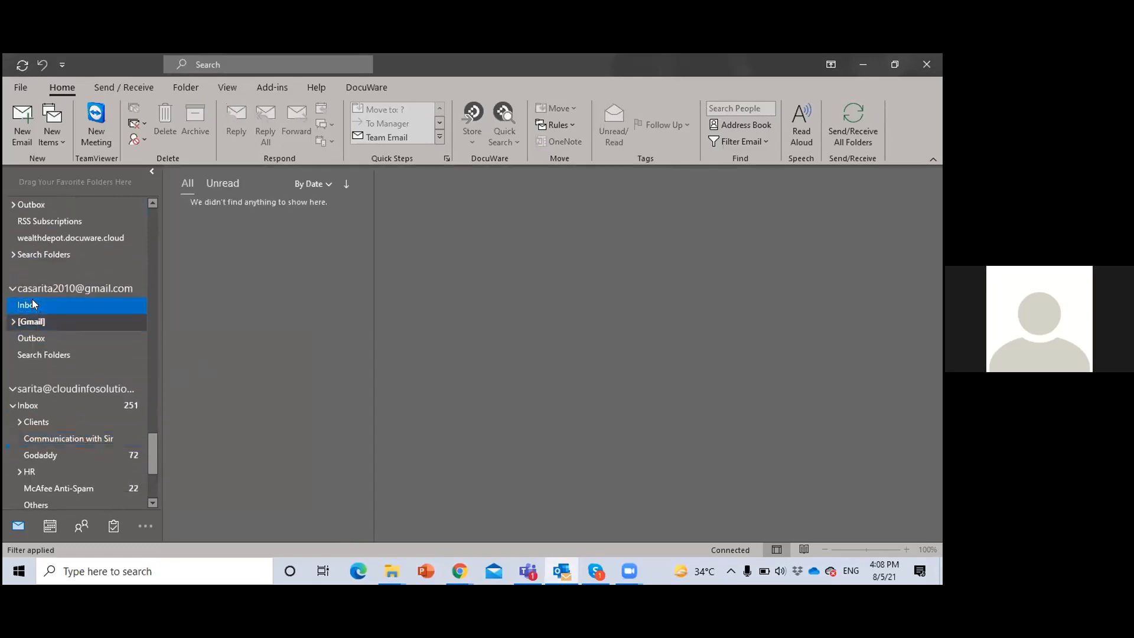
pyautogui.click(853, 121)
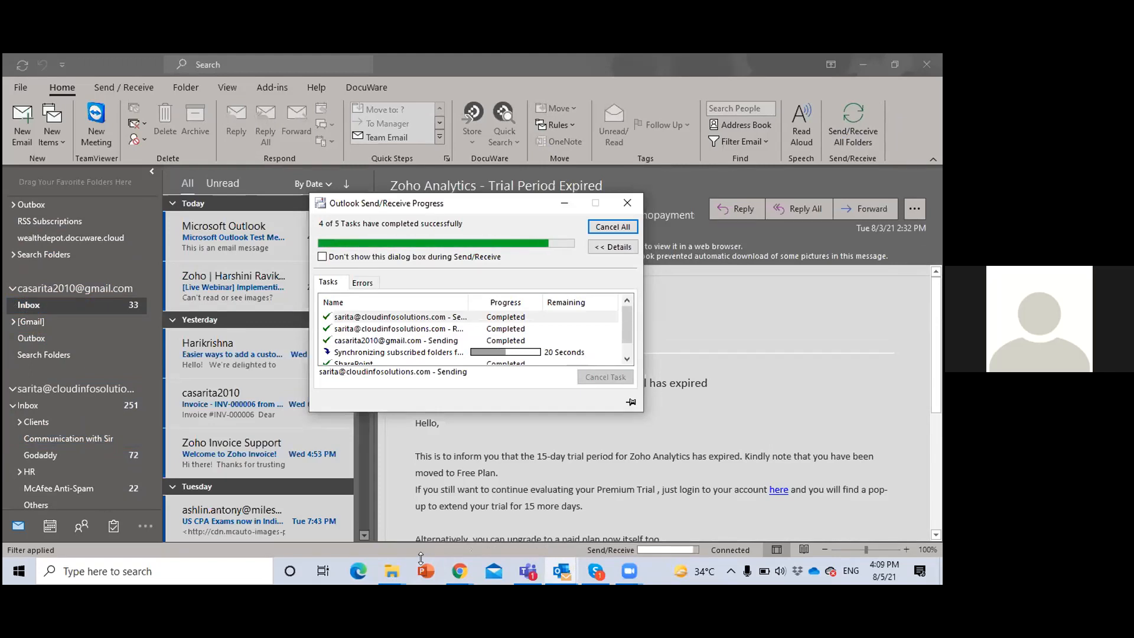
# Read the newest messages in the Gmail account's Inbox, ending on the Microsoft Outlook Test Message
pyautogui.click(107, 317)
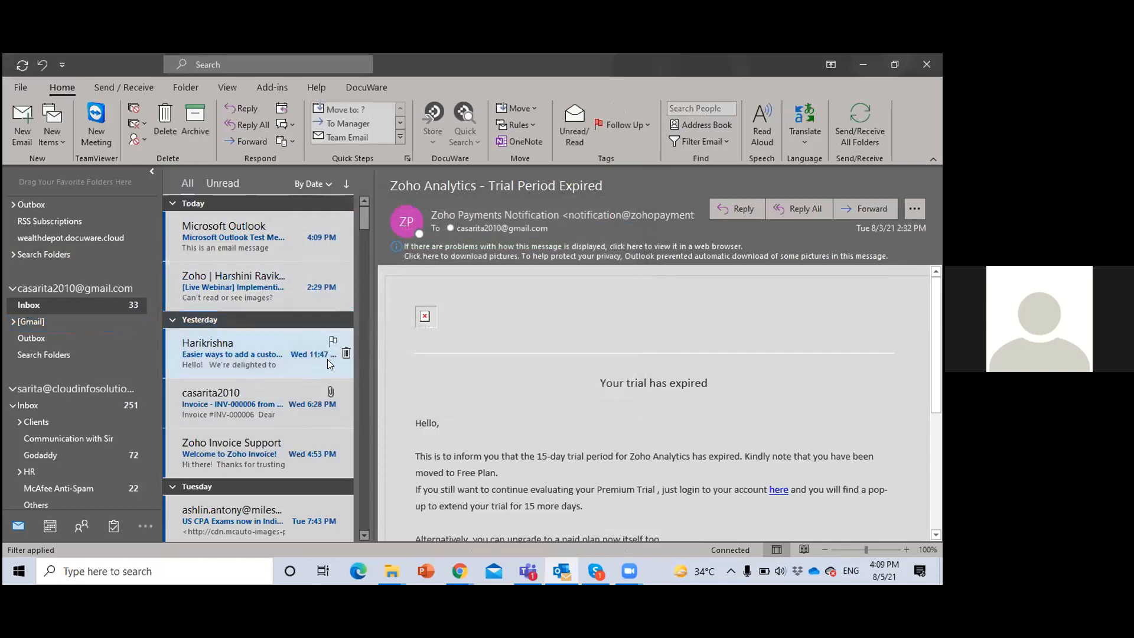
pyautogui.click(269, 236)
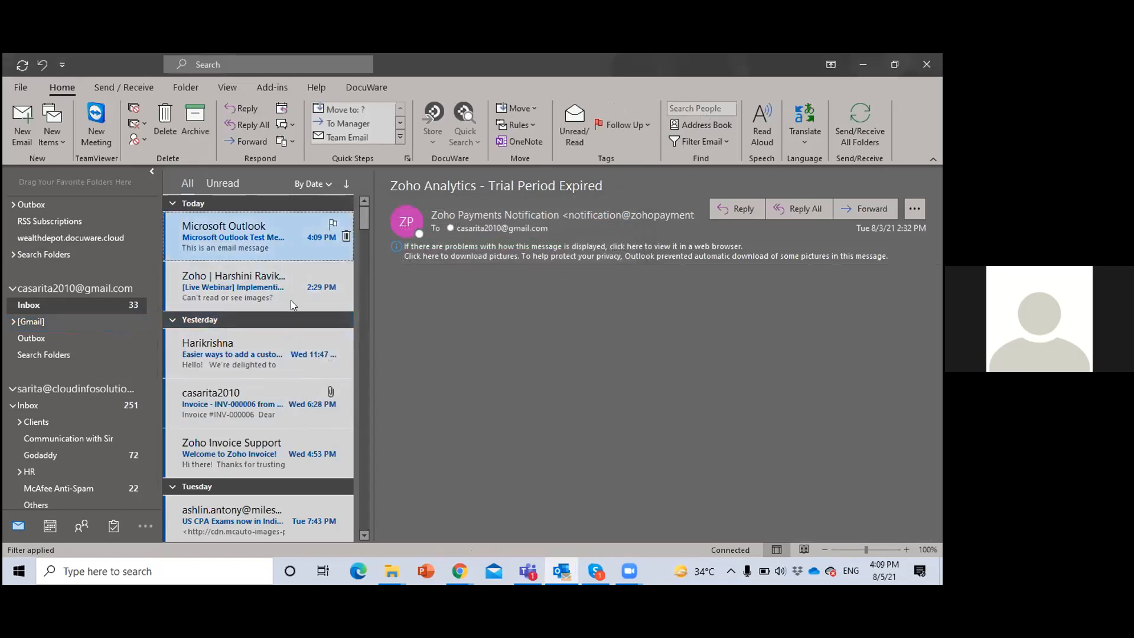
pyautogui.click(284, 301)
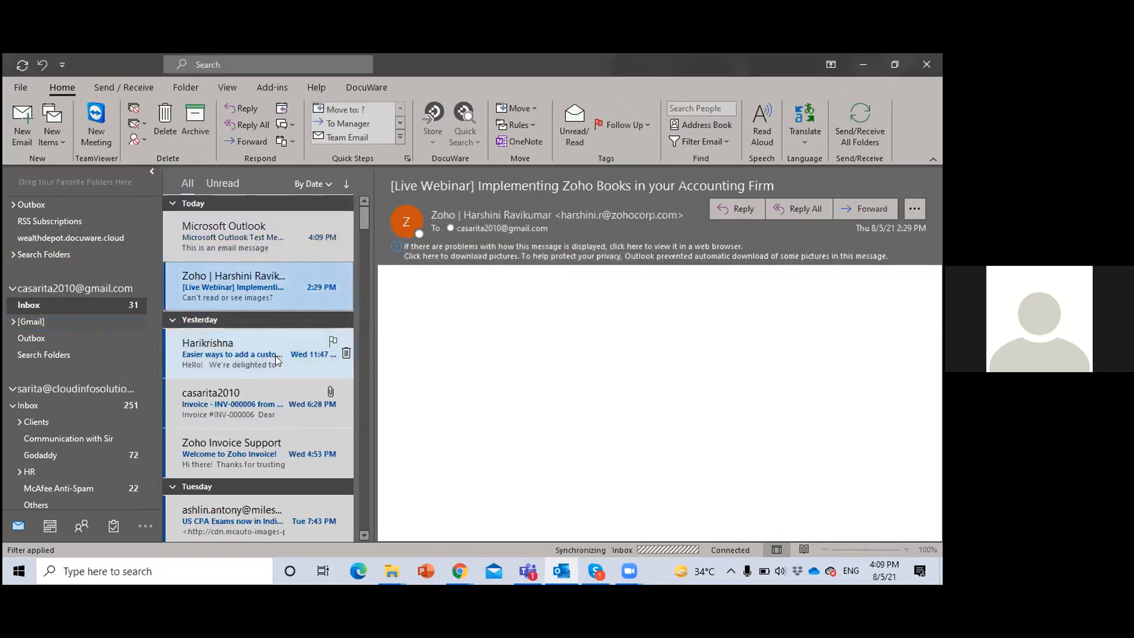
pyautogui.click(276, 356)
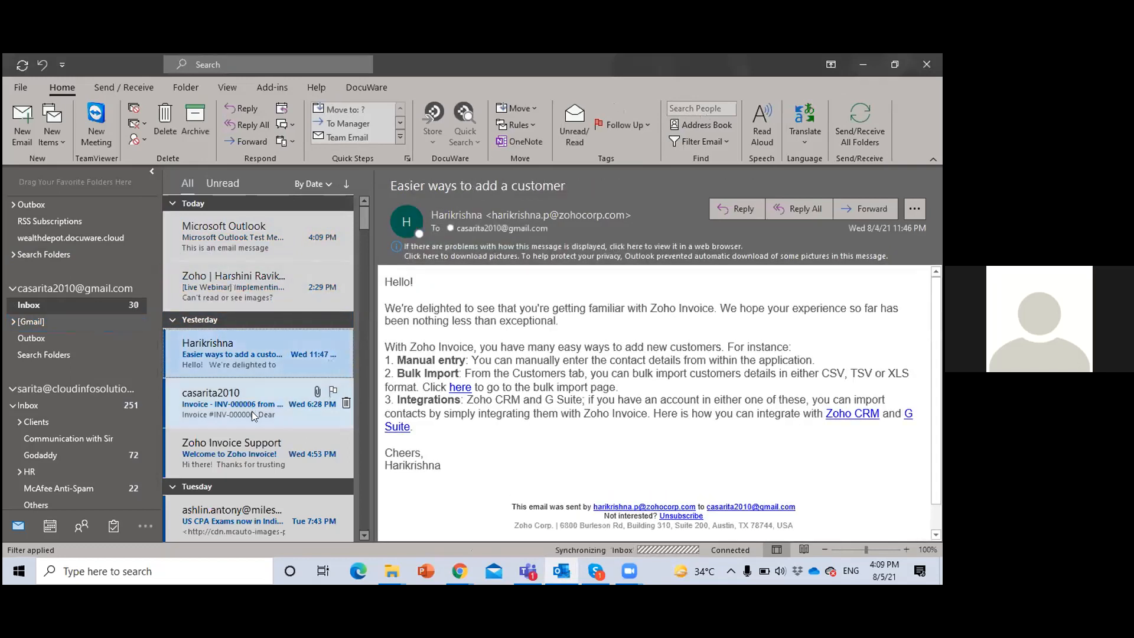
pyautogui.click(248, 242)
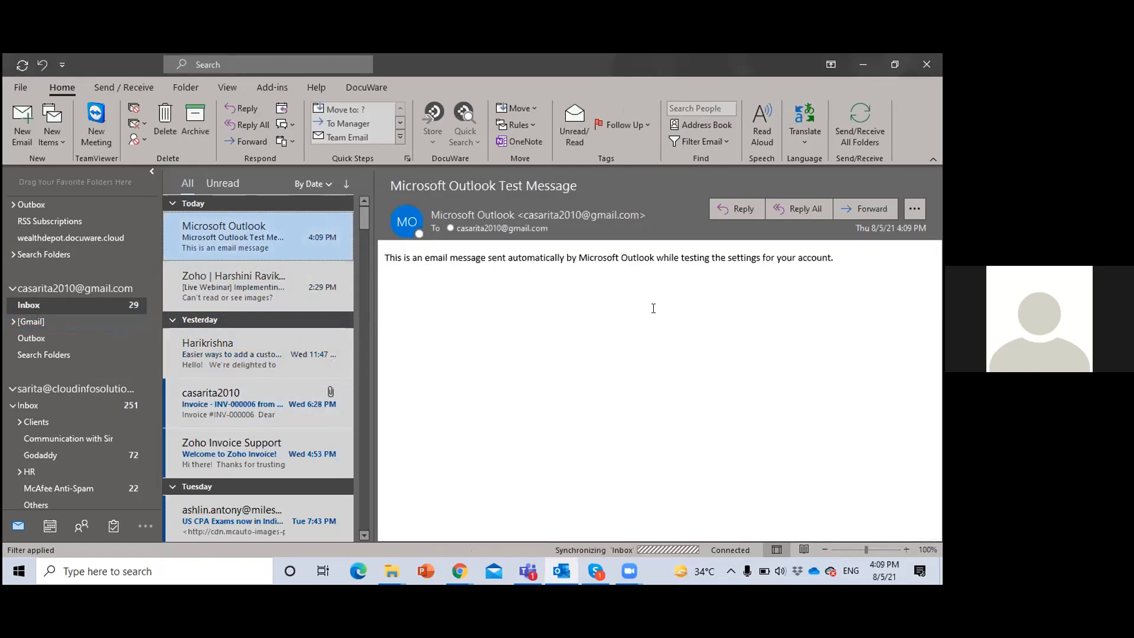
# Switch to the Chrome window showing the MIS Report spreadsheet and close that spreadsheet
pyautogui.moveTo(458, 579)
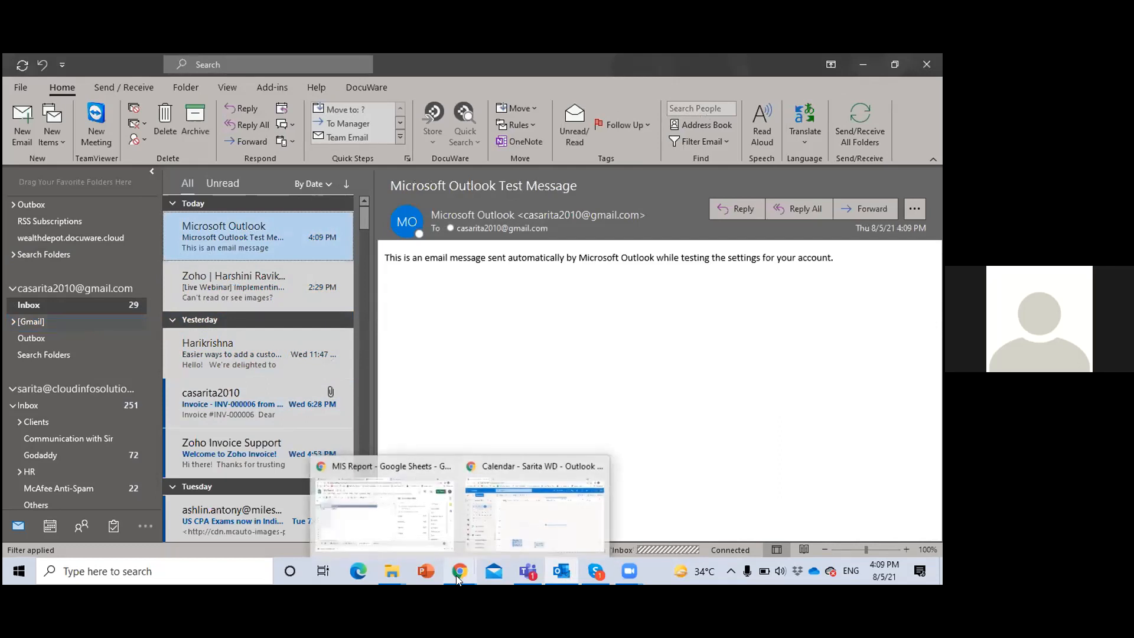
pyautogui.click(390, 543)
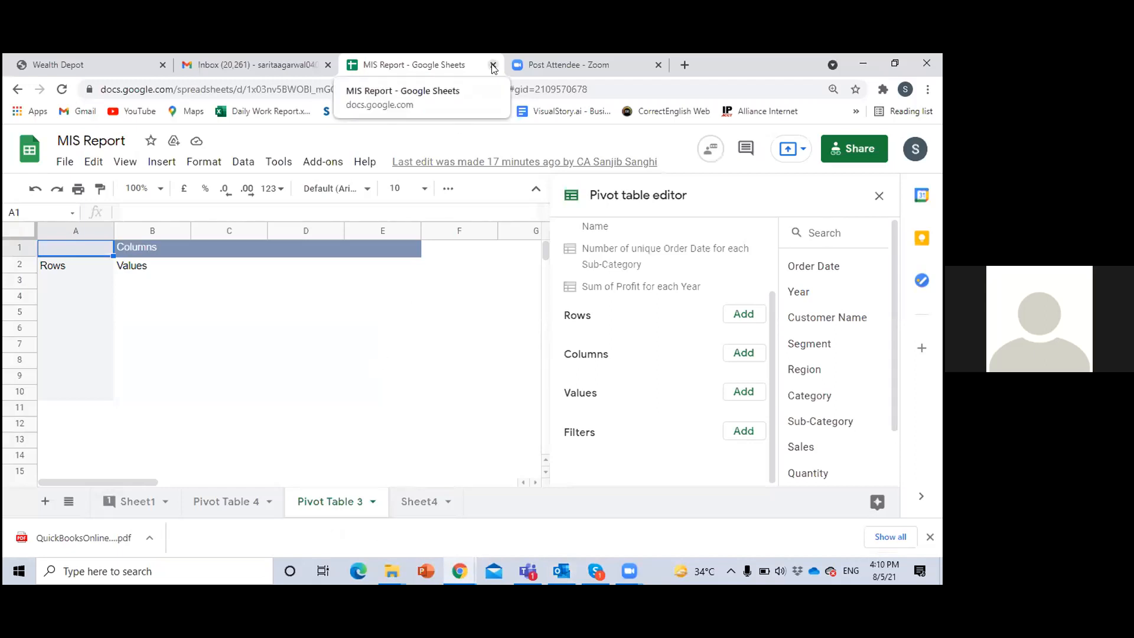
pyautogui.hotkey('ctrl', 'w')
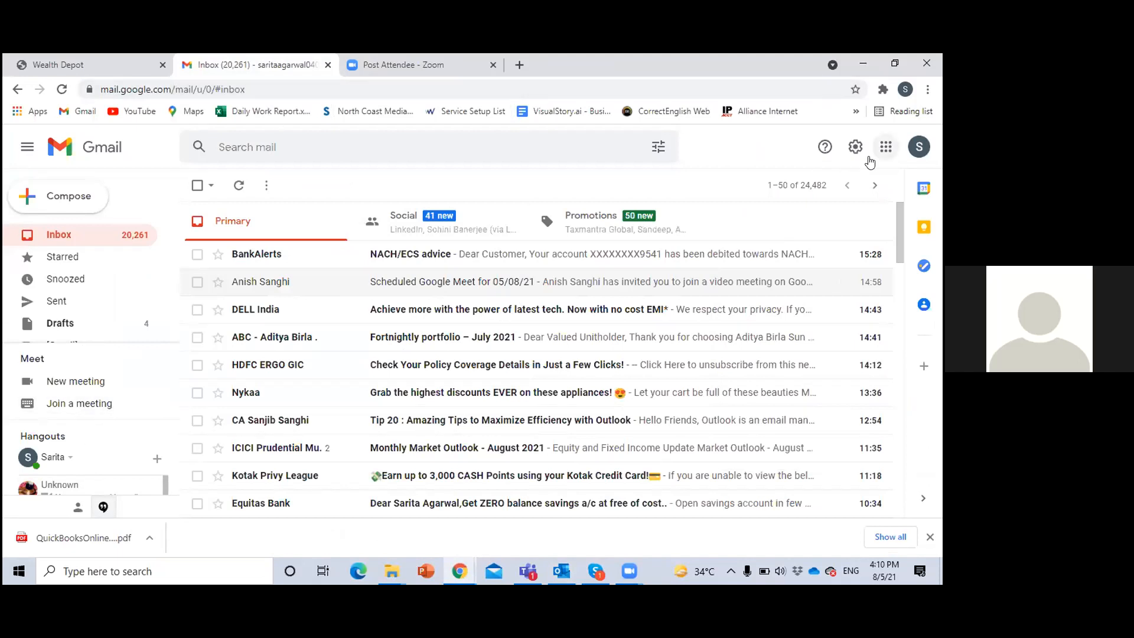
# Find Google Forms among the Google apps offered in Gmail and open it
pyautogui.click(886, 147)
pyautogui.scroll(-3, 836, 385)
pyautogui.scroll(-5, 836, 385)
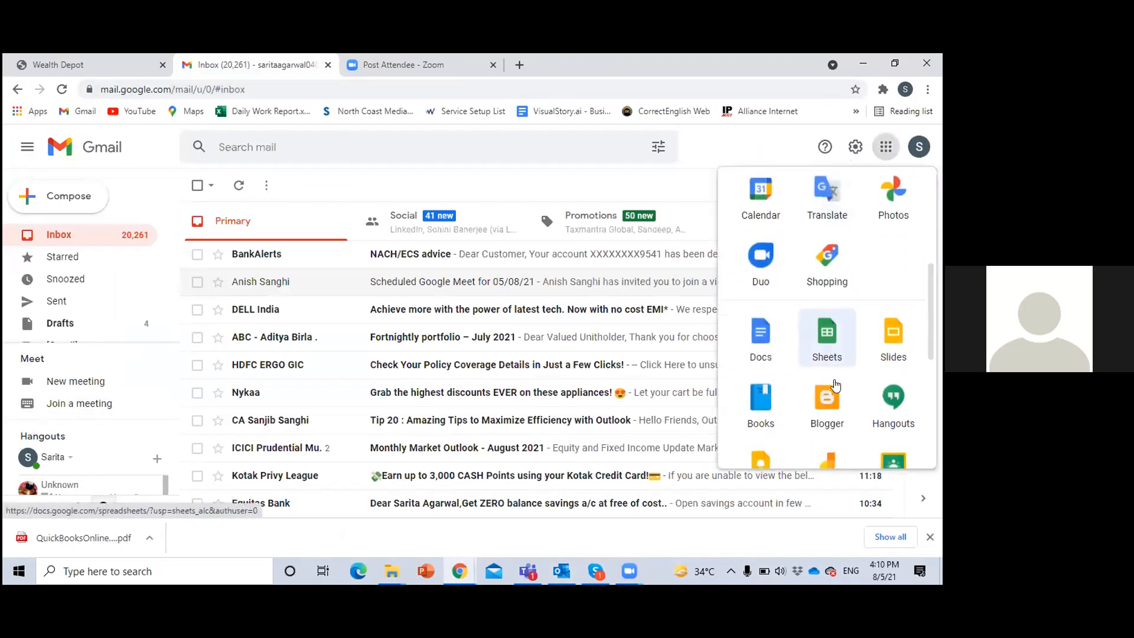
pyautogui.scroll(2, 836, 385)
pyautogui.scroll(-5, 834, 389)
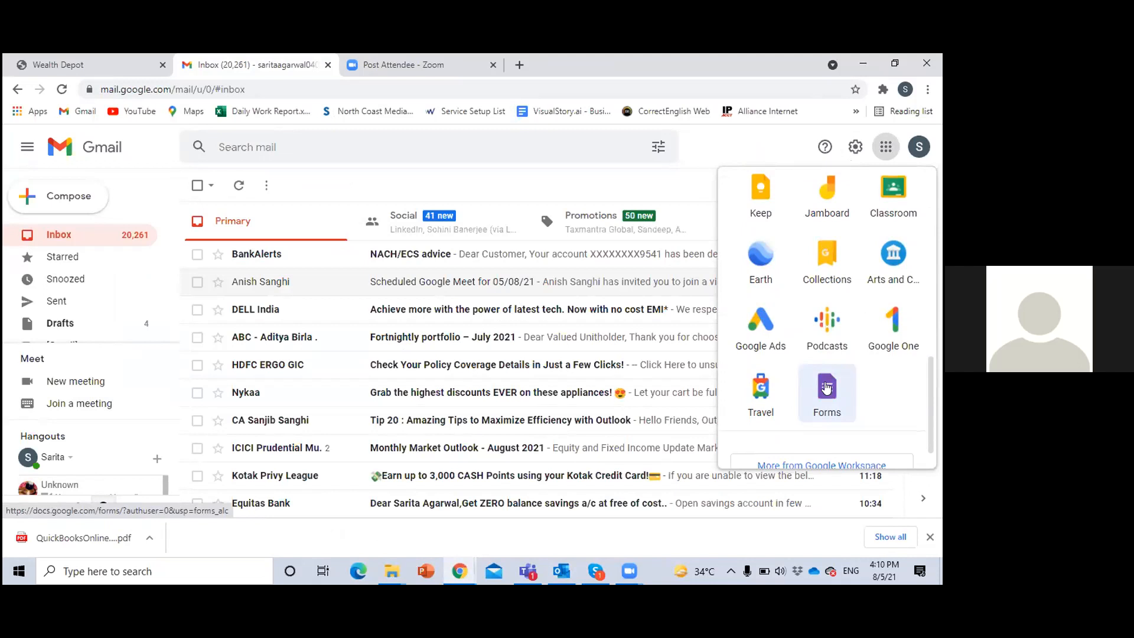
pyautogui.click(827, 388)
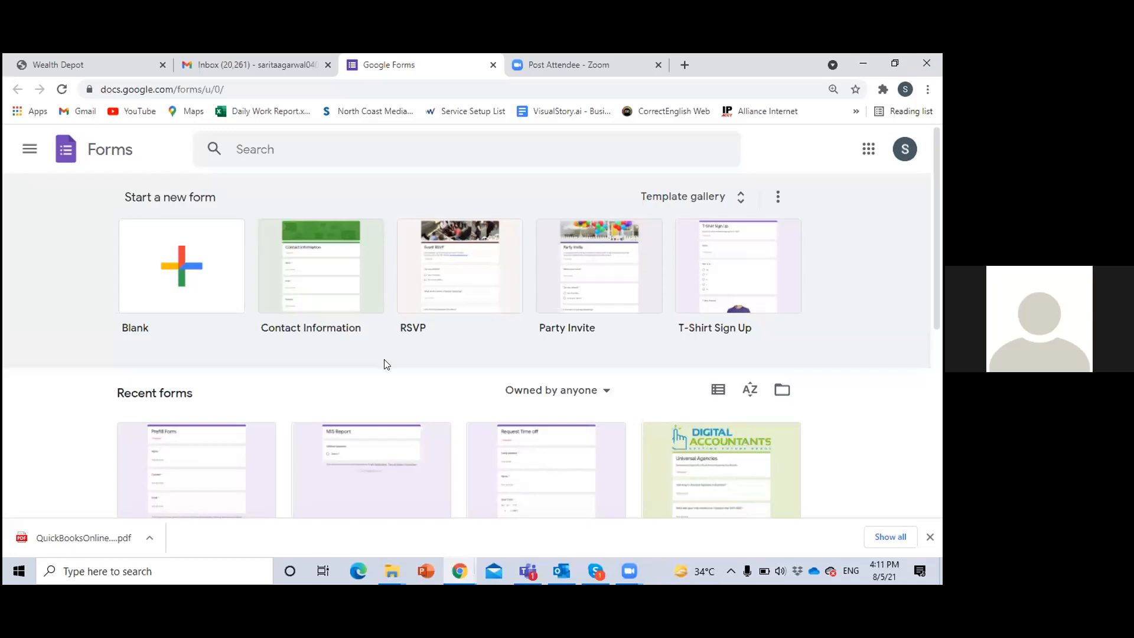
# Create a blank form and title its first question "Name" as a short-answer question
pyautogui.click(179, 275)
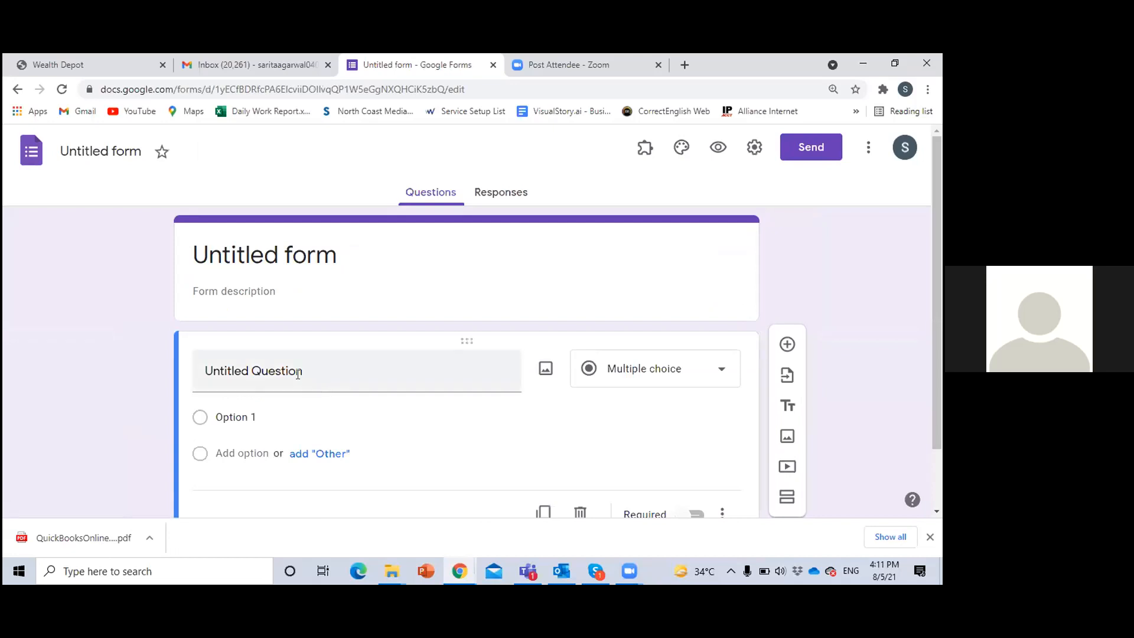
pyautogui.click(298, 373)
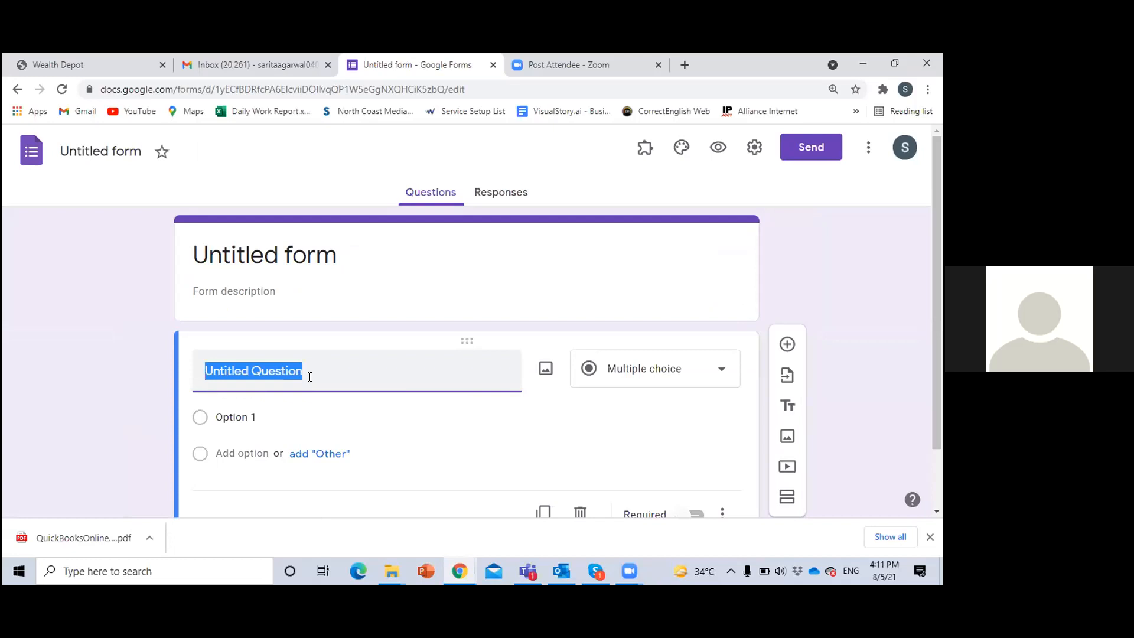
pyautogui.write('Name')
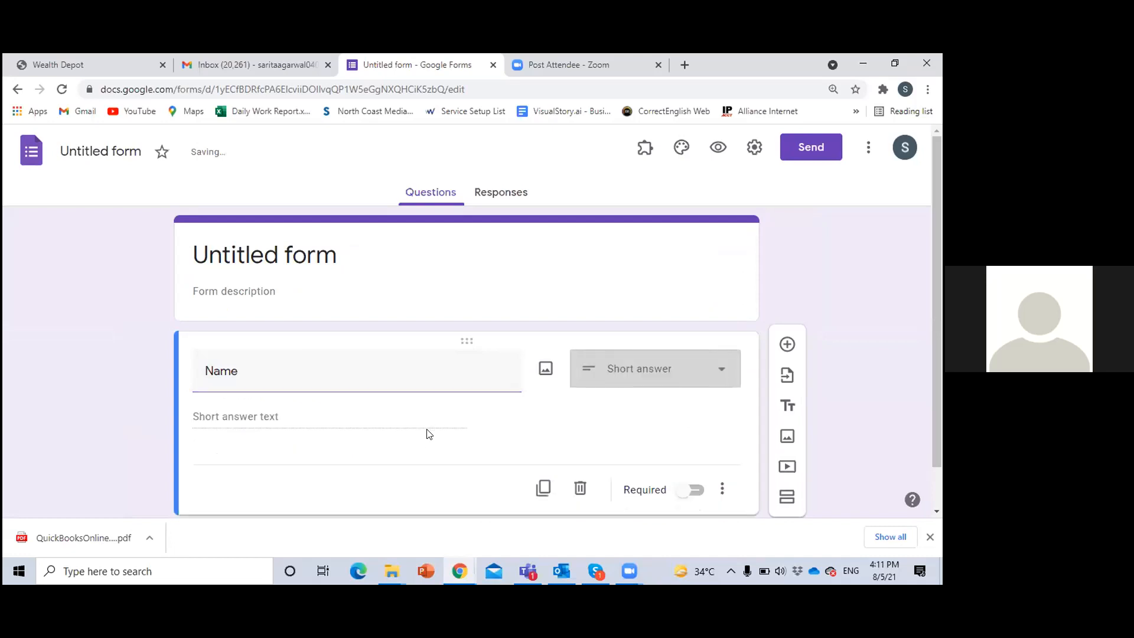
pyautogui.scroll(-2, 418, 449)
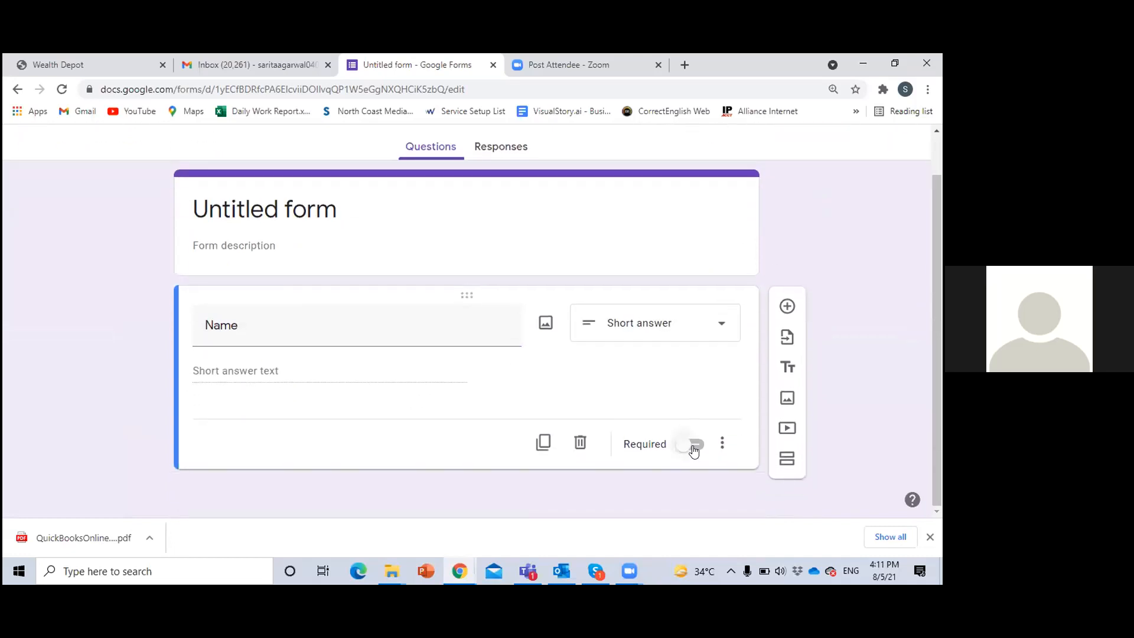
# Duplicate the short-answer question twice, titling the copies "Contact" and "Email Address"
pyautogui.click(543, 443)
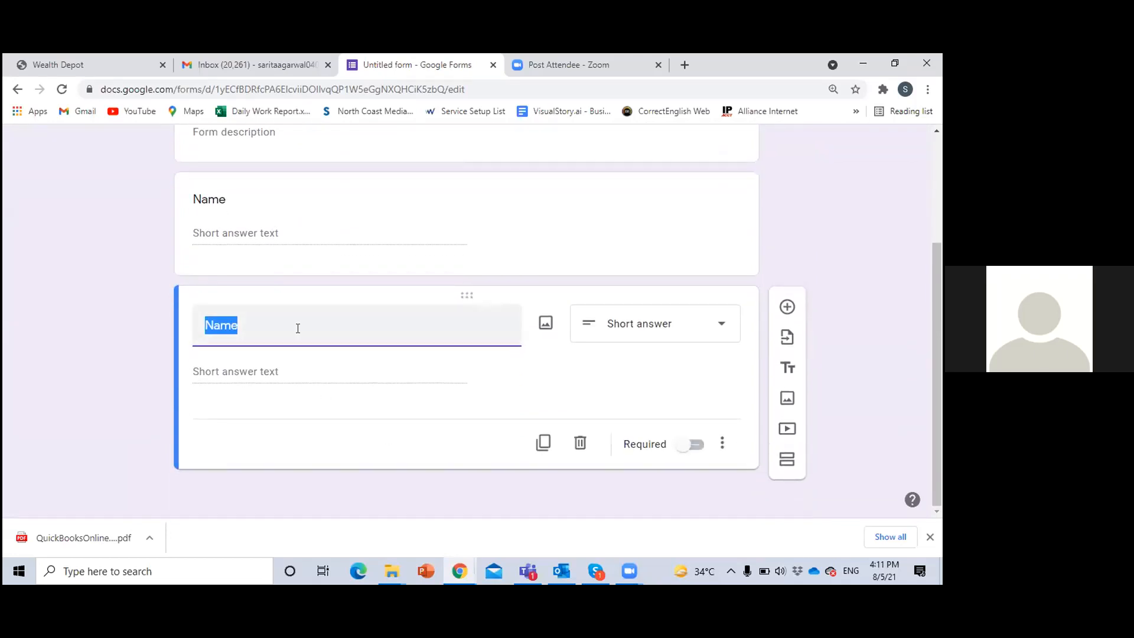
pyautogui.write('Contact')
pyautogui.click(543, 443)
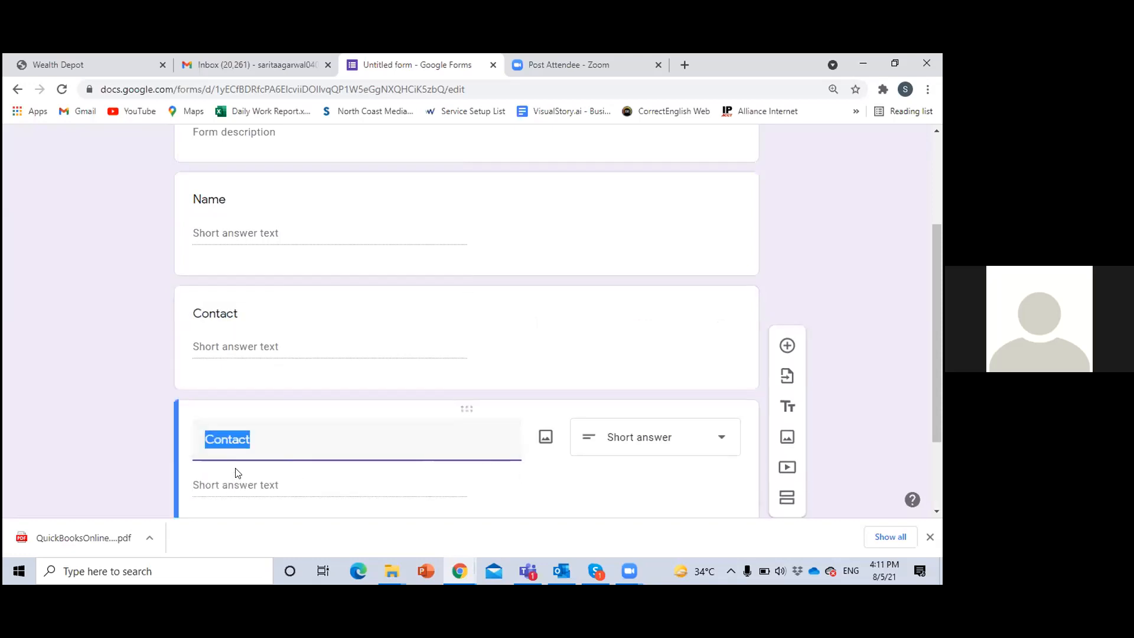
pyautogui.write('Email A')
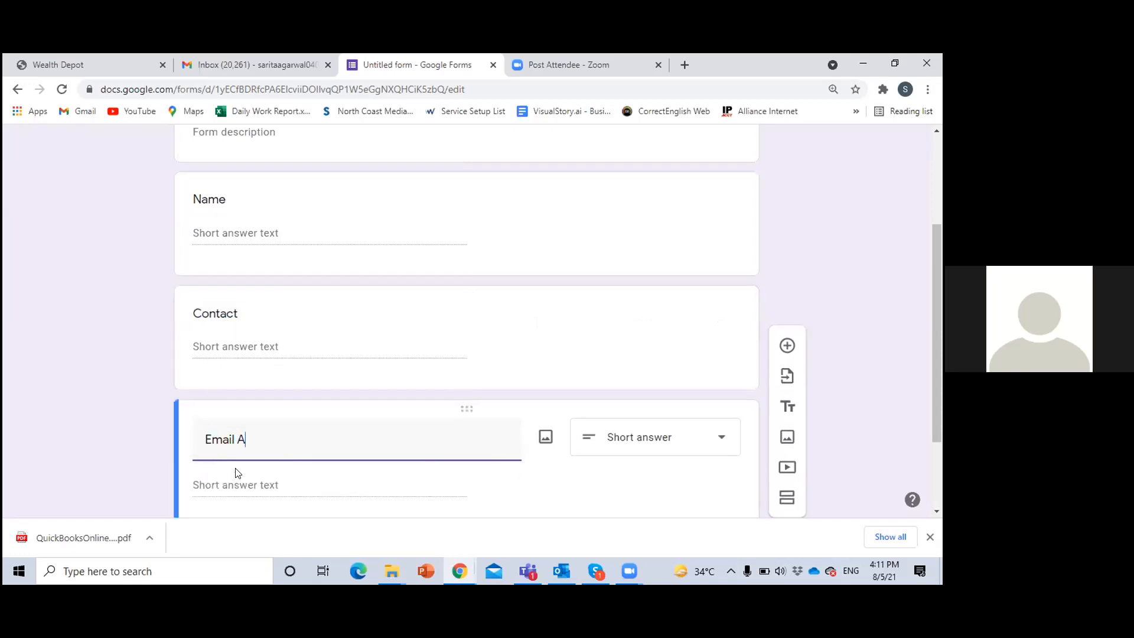
pyautogui.write('ddress')
pyautogui.click(143, 364)
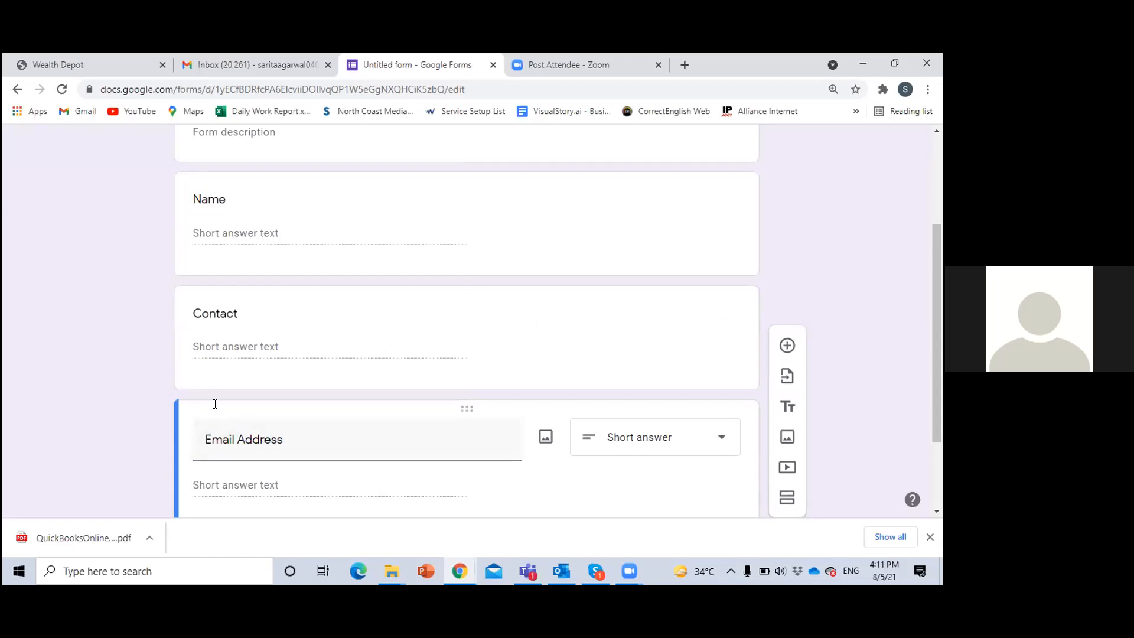
# Rename the form as "Prefill Link Training"
pyautogui.scroll(-2, 526, 452)
pyautogui.scroll(4, 513, 435)
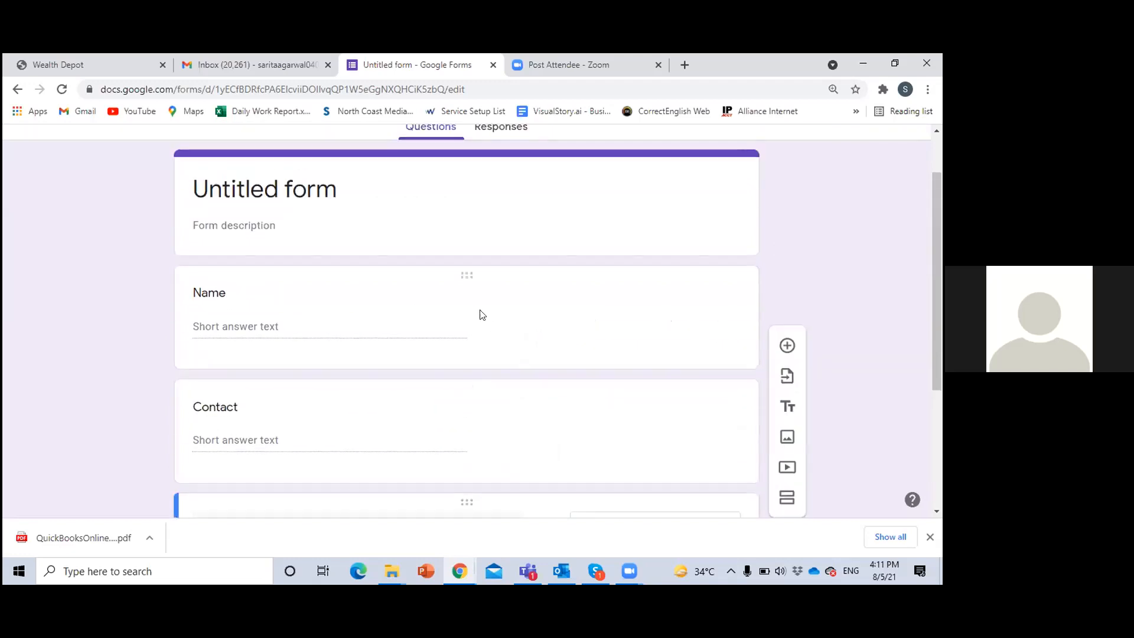
pyautogui.scroll(1, 356, 298)
pyautogui.click(141, 160)
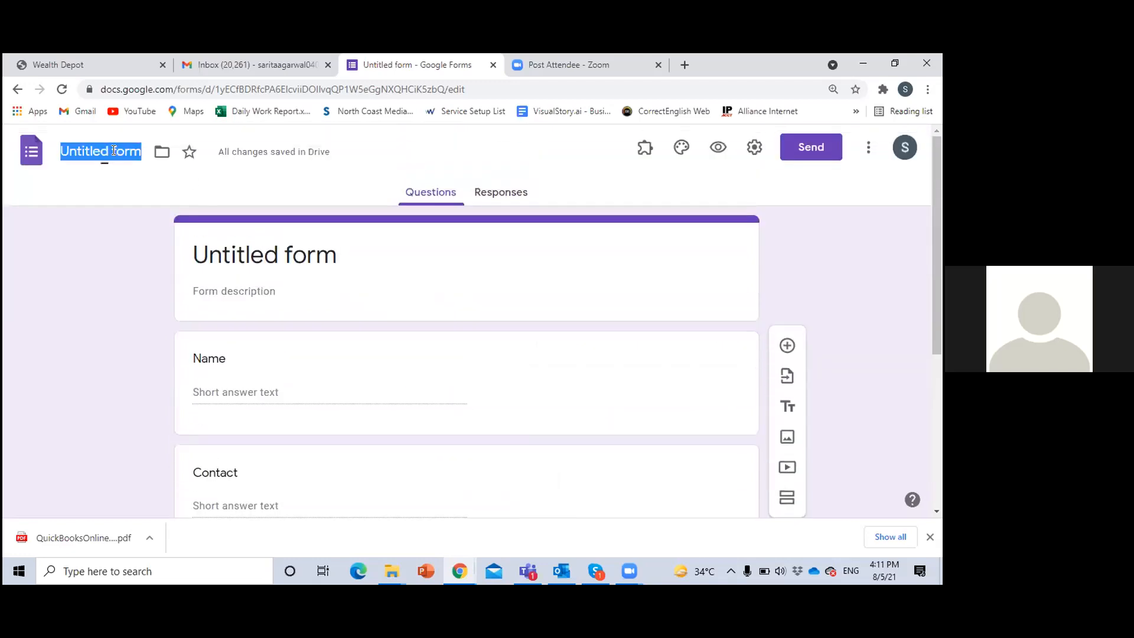
pyautogui.write('Prefil')
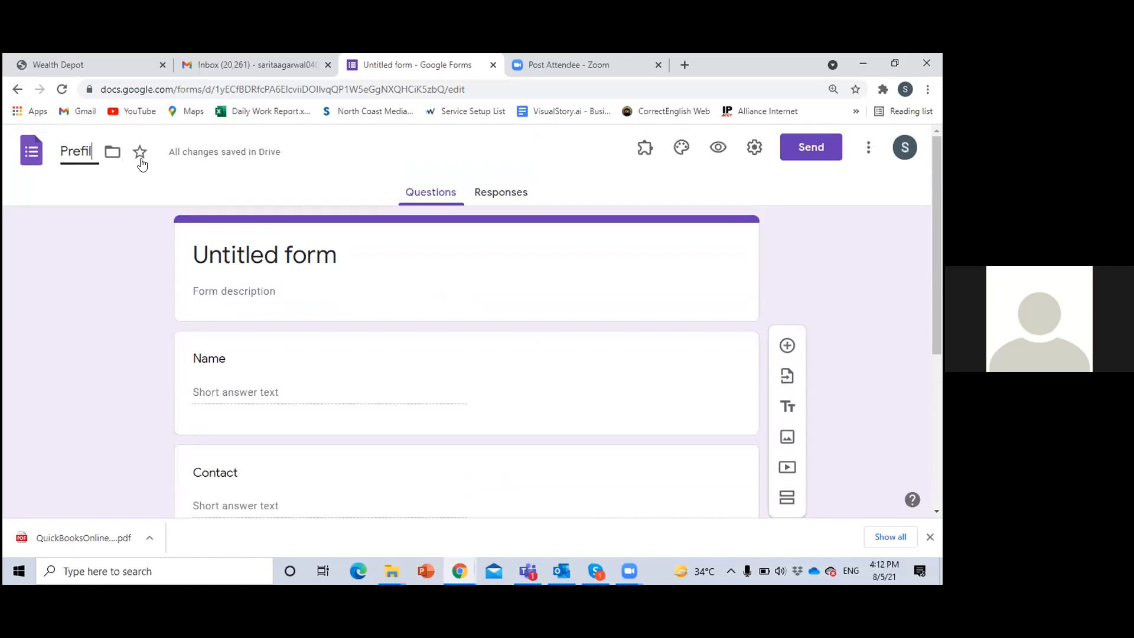
pyautogui.write('l Lin')
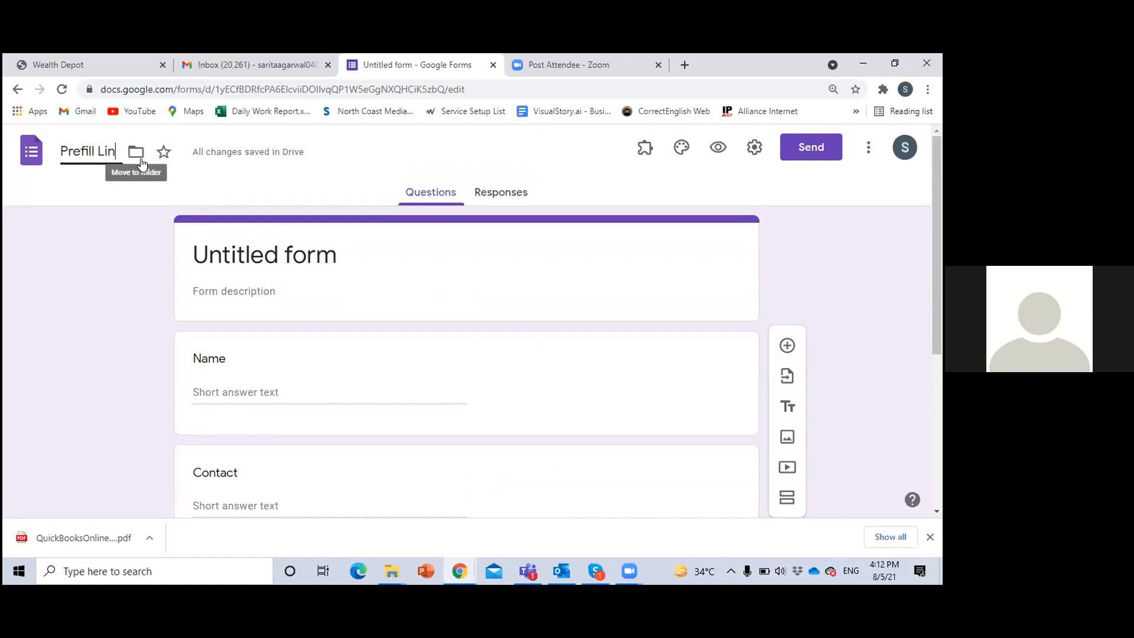
pyautogui.write('k Traini')
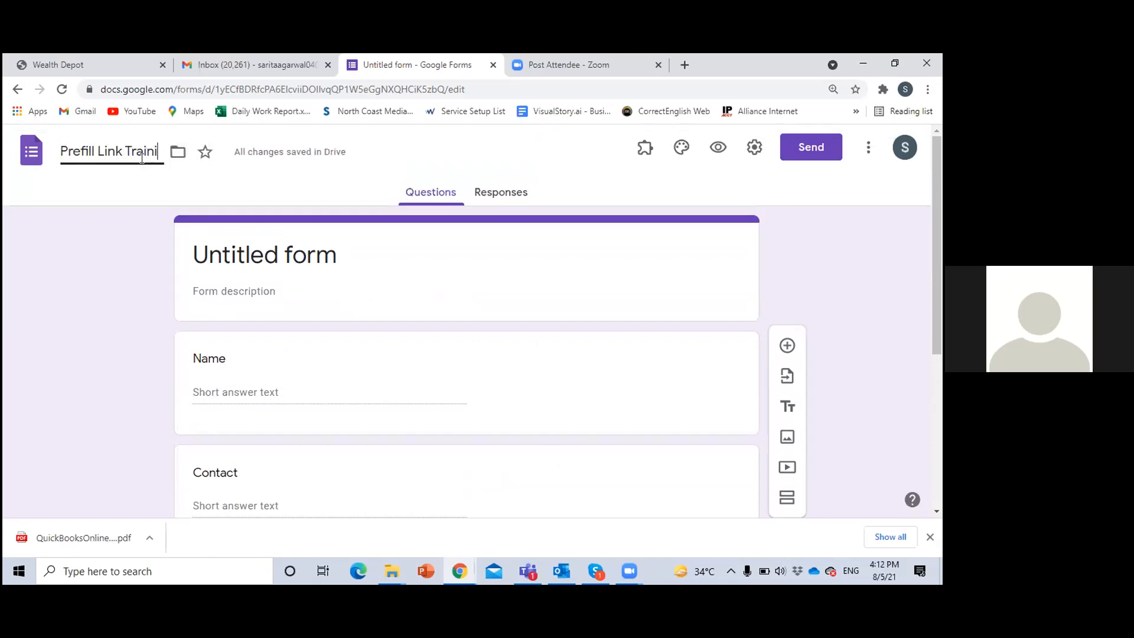
pyautogui.write('ng')
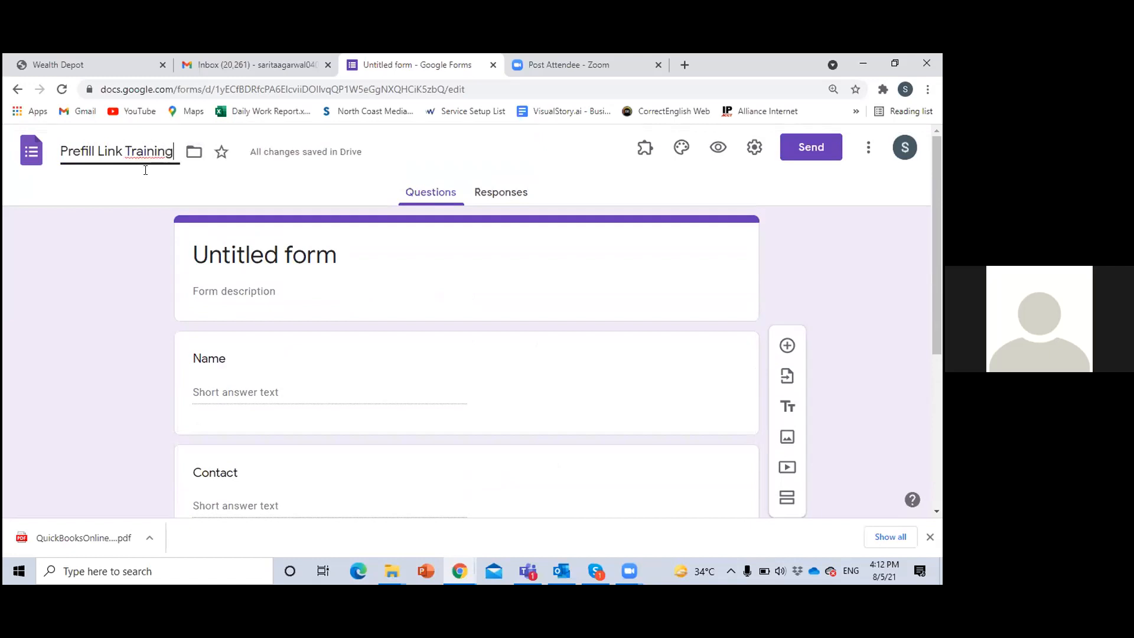
pyautogui.click(138, 248)
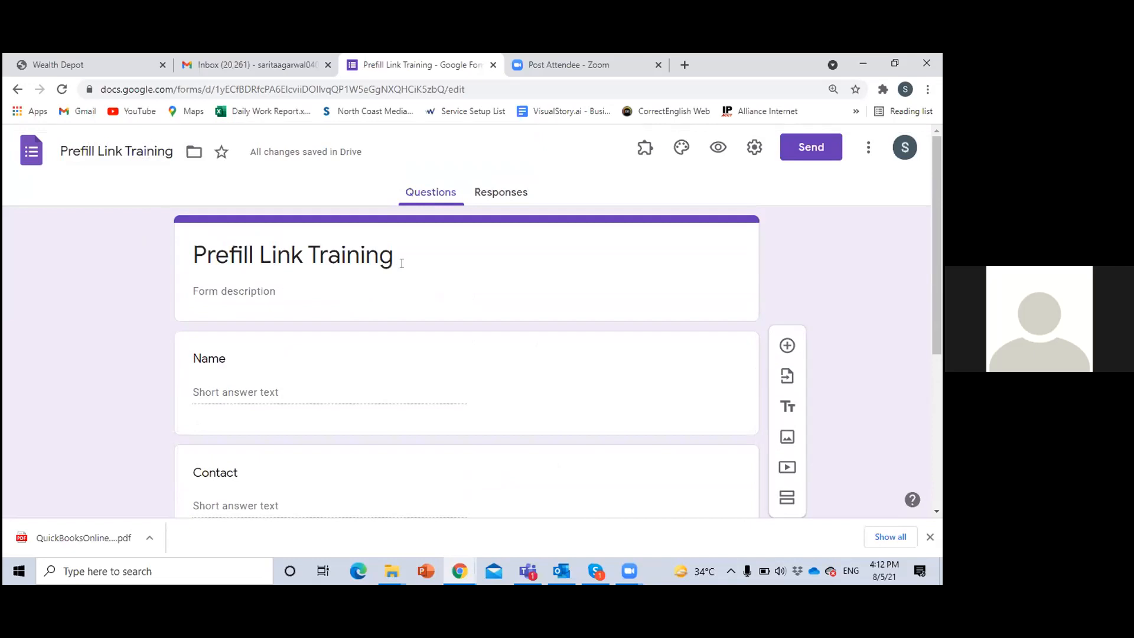
# Create a new spreadsheet as the destination for the form's responses, keeping the suggested name
pyautogui.click(508, 195)
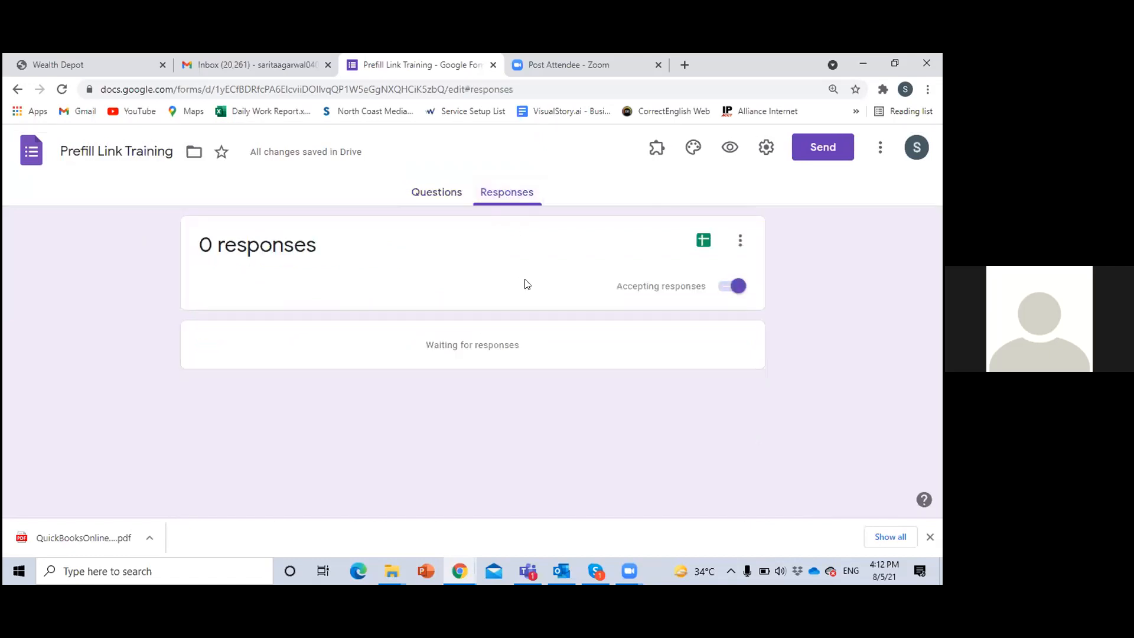
pyautogui.click(704, 242)
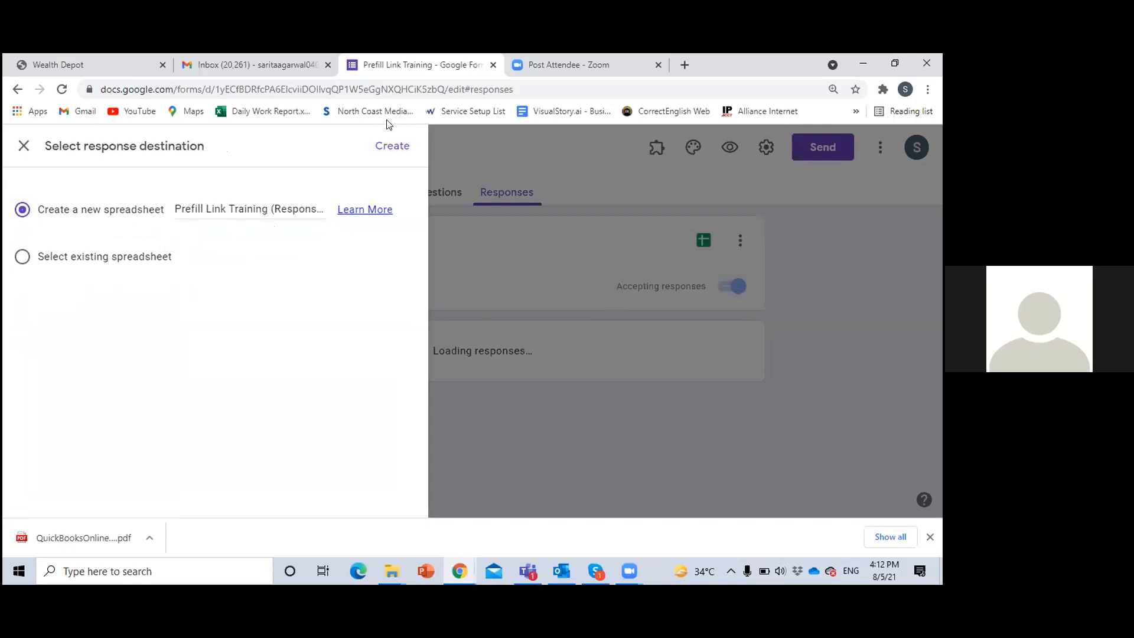
pyautogui.click(391, 147)
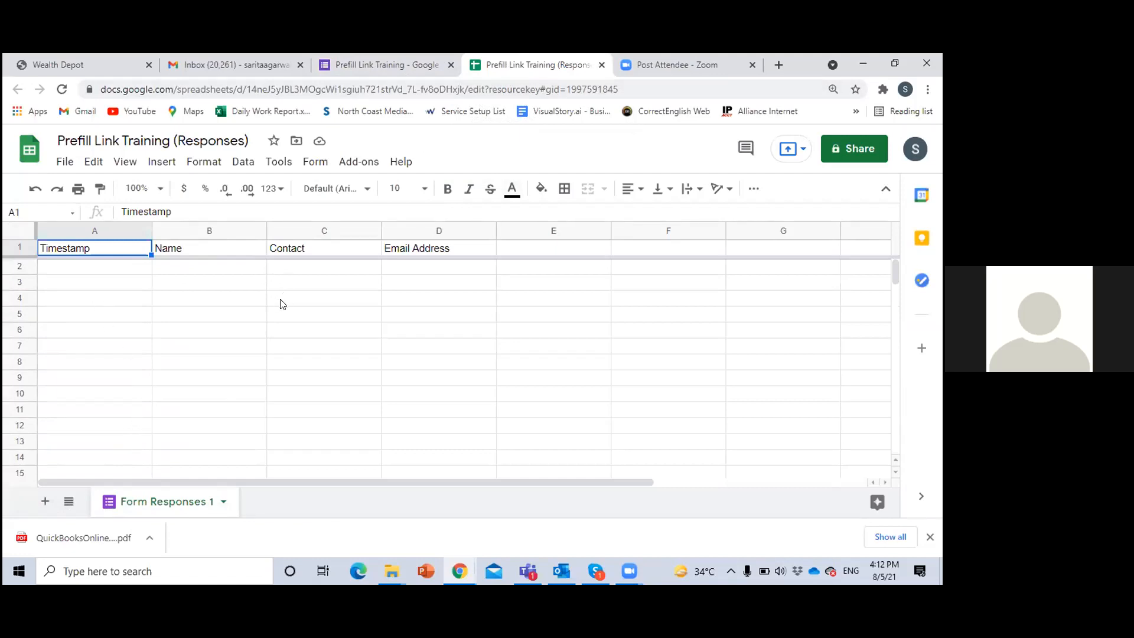
# Return to the Prefill Link Training form and open its pre-filled link page
pyautogui.click(370, 63)
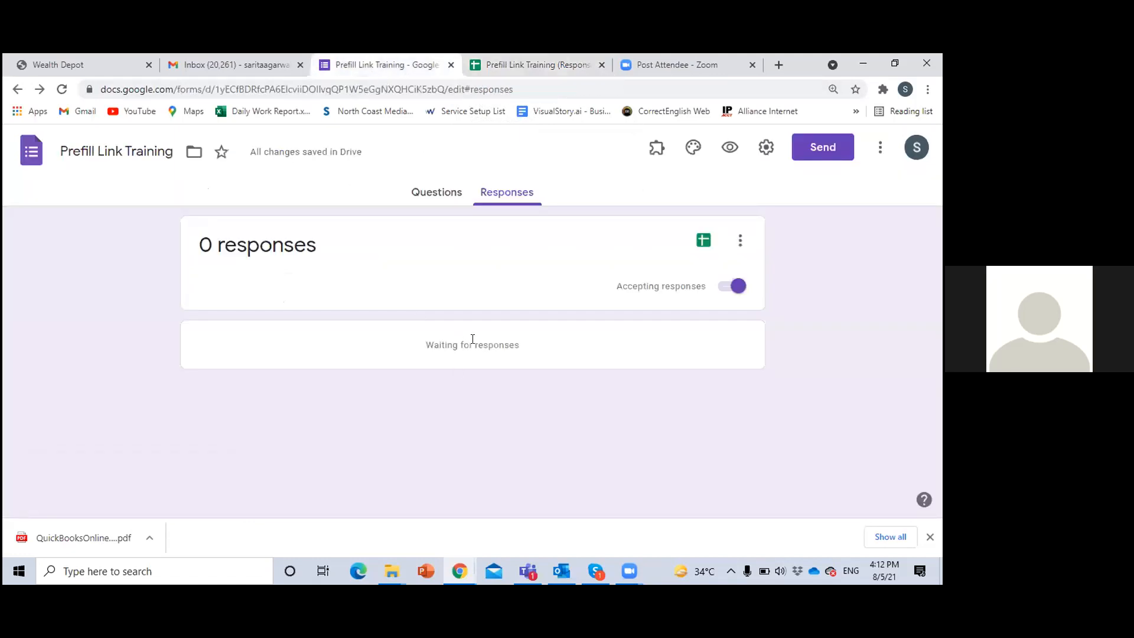
pyautogui.click(881, 148)
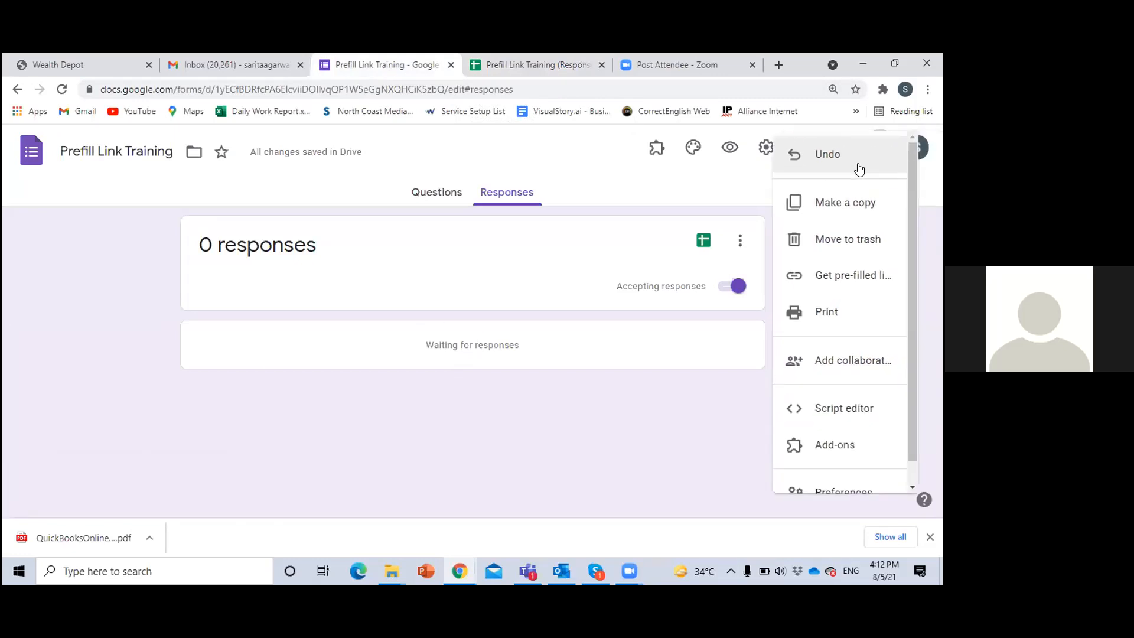
pyautogui.click(840, 283)
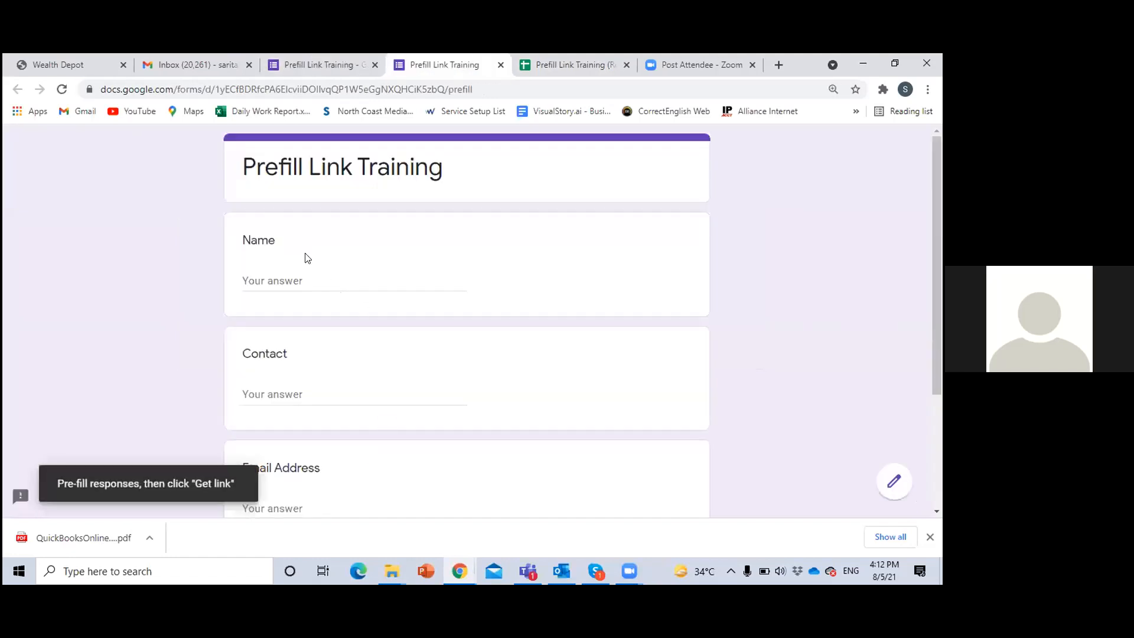
# Pre-fill the Name question with "Name" and the Contact question with "Contact"
pyautogui.click(302, 276)
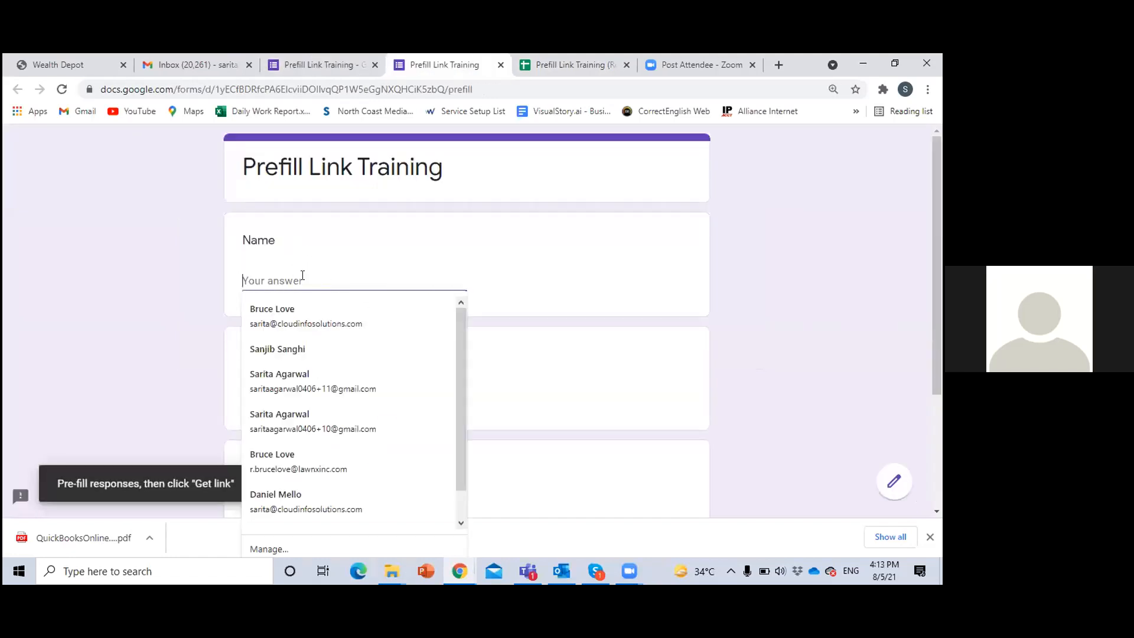
pyautogui.write('Name')
pyautogui.click(287, 394)
pyautogui.write('Contatct')
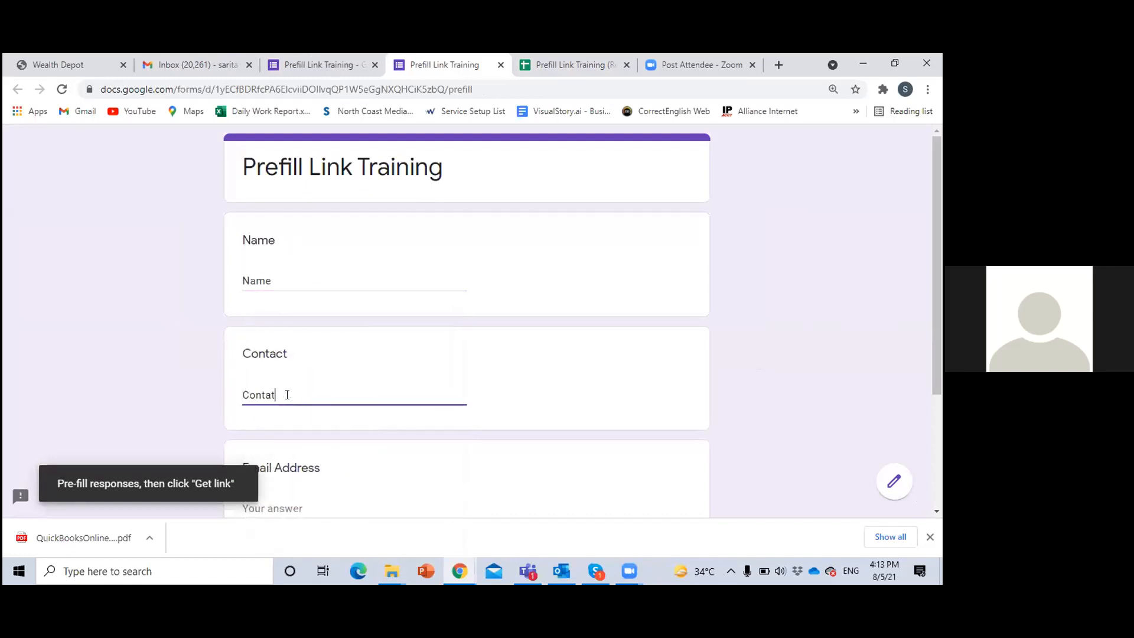
pyautogui.press('BackSpace')
pyautogui.press('BackSpace')
pyautogui.write('ct')
# Open the existing Prefill Form (Responses) spreadsheet from Google Sheets and display its Sheet3
pyautogui.click(581, 62)
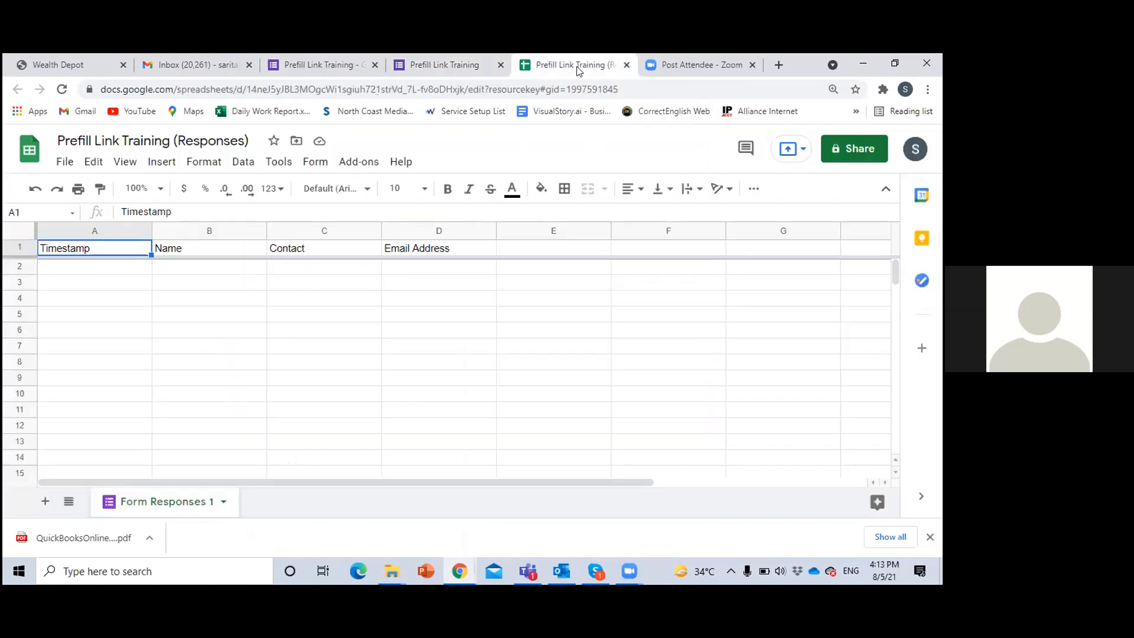
pyautogui.click(183, 61)
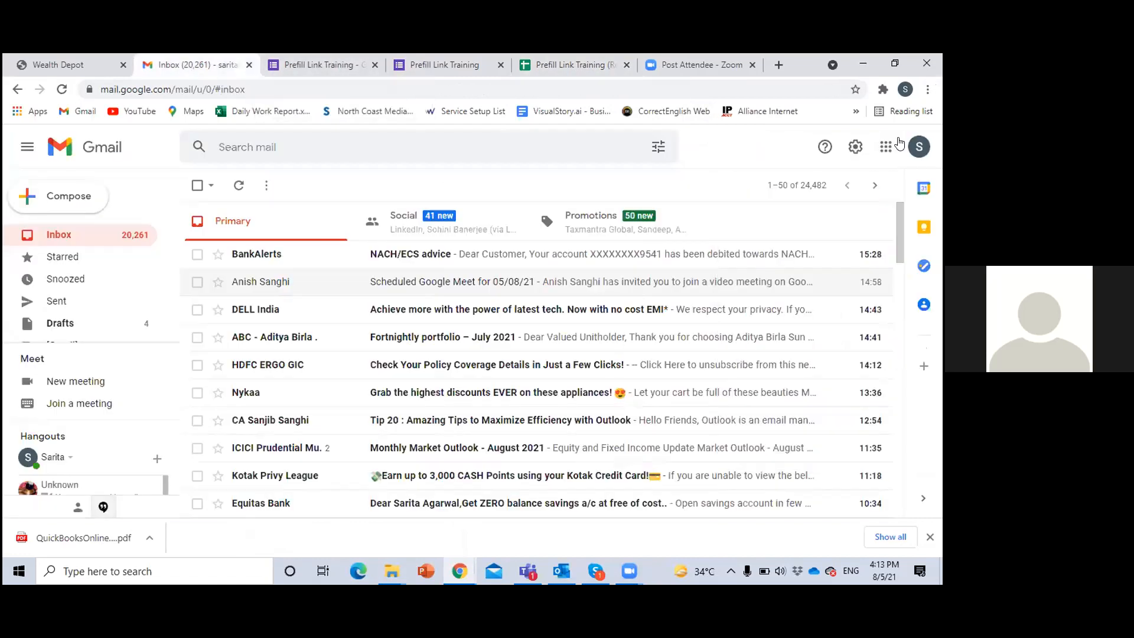
pyautogui.click(886, 147)
pyautogui.scroll(-4, 839, 321)
pyautogui.click(827, 336)
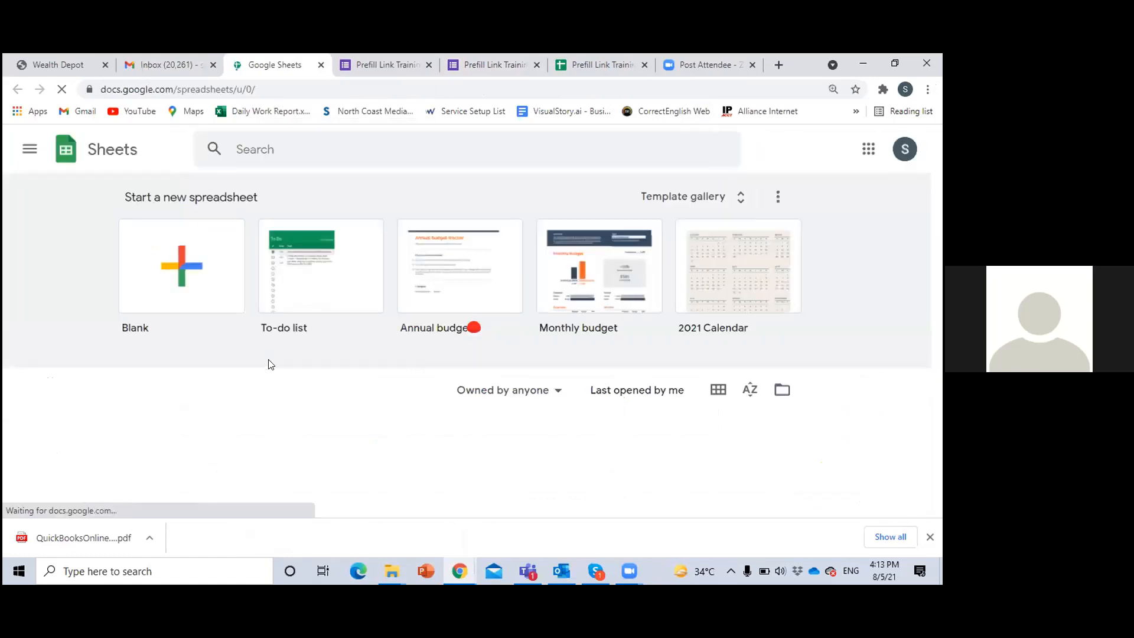
pyautogui.scroll(-3, 291, 406)
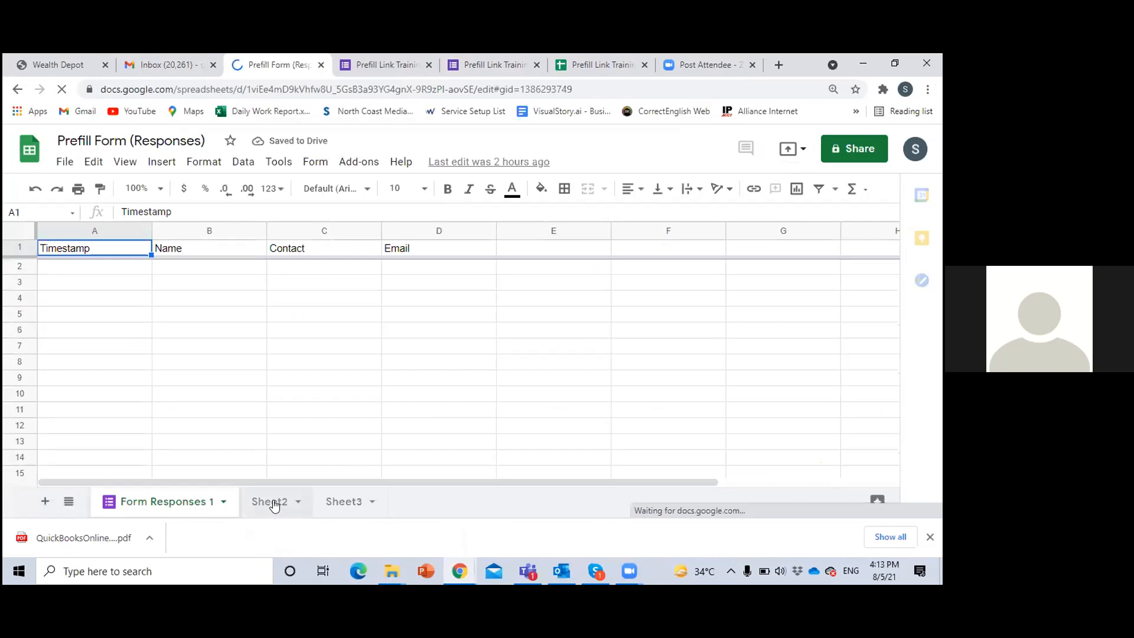
pyautogui.click(272, 503)
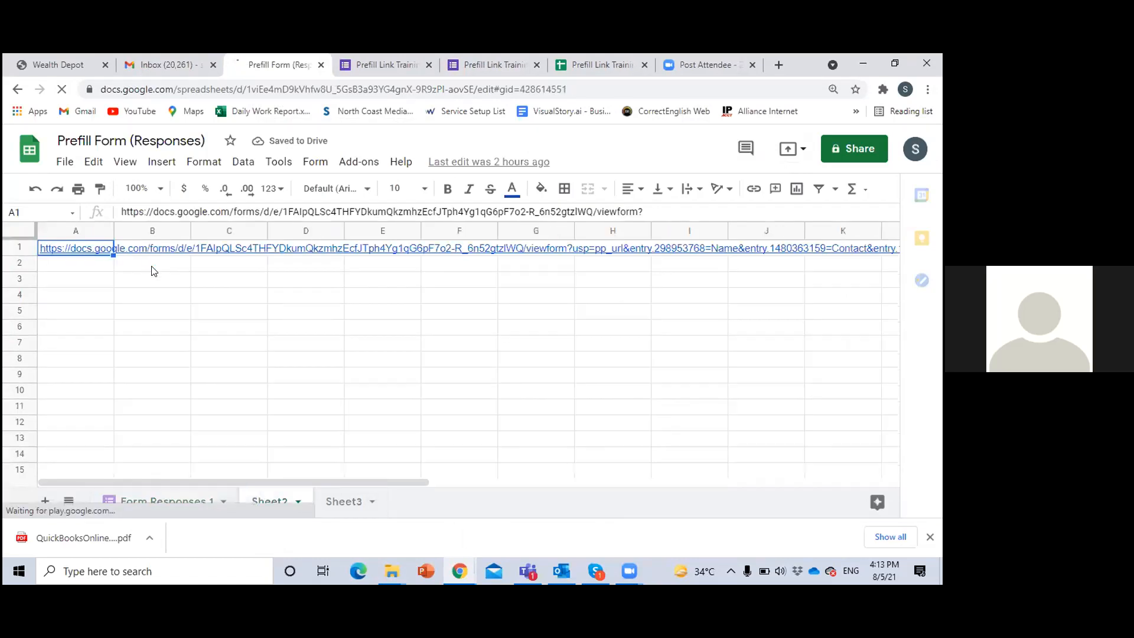
pyautogui.click(351, 496)
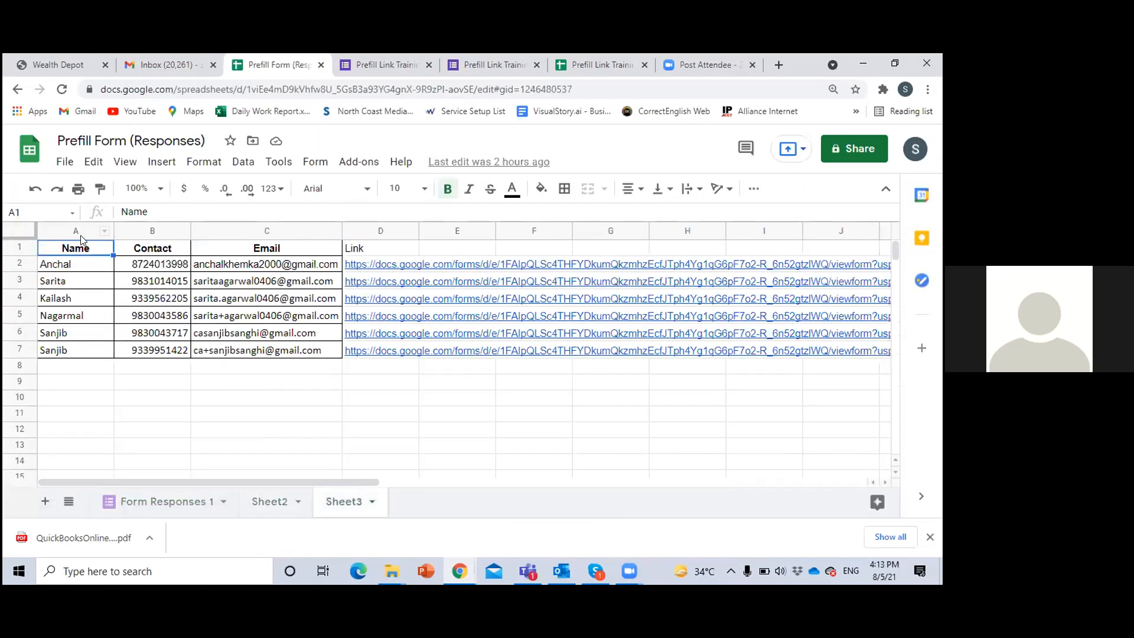
# Copy the contact table in A1:C7 into a new sheet of Prefill Link Training (Responses), and widen the Email column to fit the addresses
pyautogui.moveTo(80, 251); pyautogui.dragTo(271, 353)
pyautogui.hotkey('ctrl', 'c')
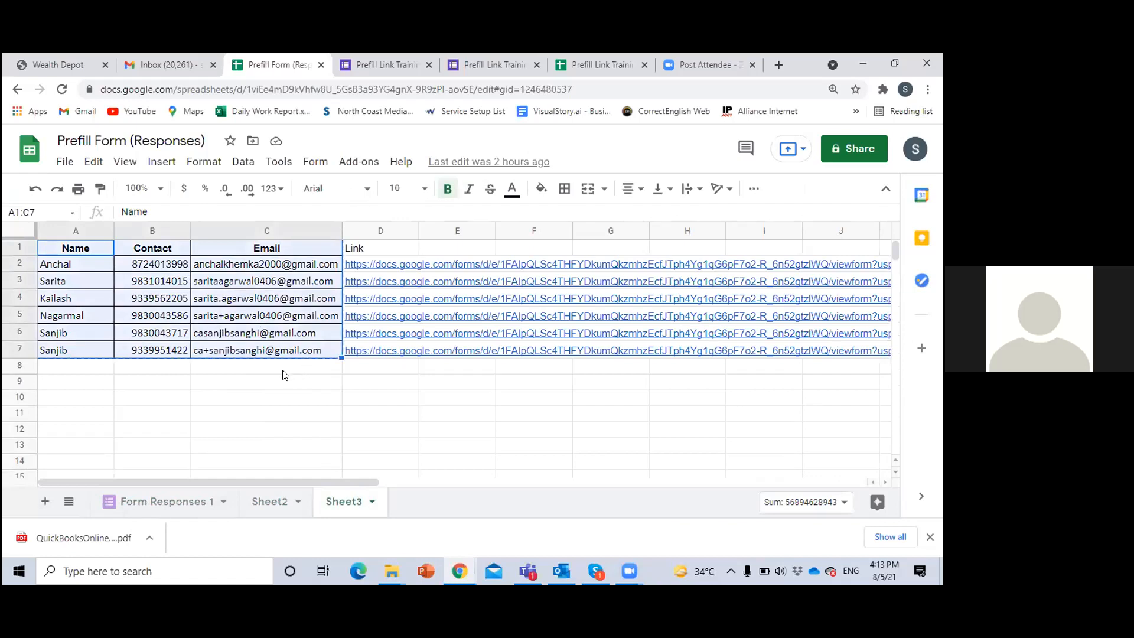
pyautogui.click(579, 59)
pyautogui.click(47, 502)
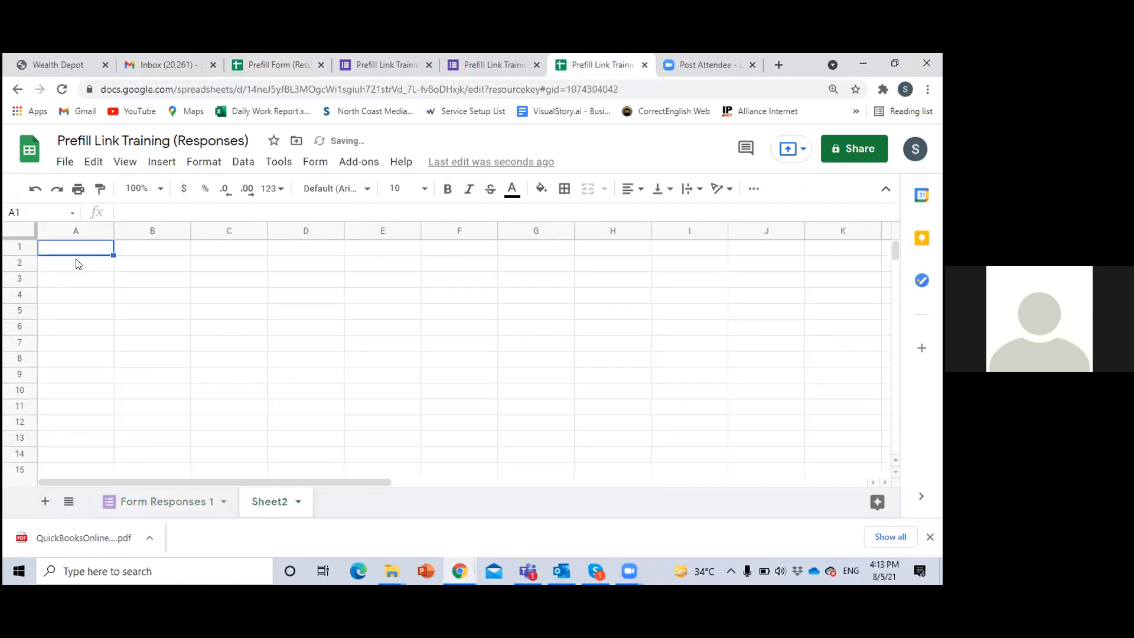
pyautogui.hotkey('ctrl', 'v')
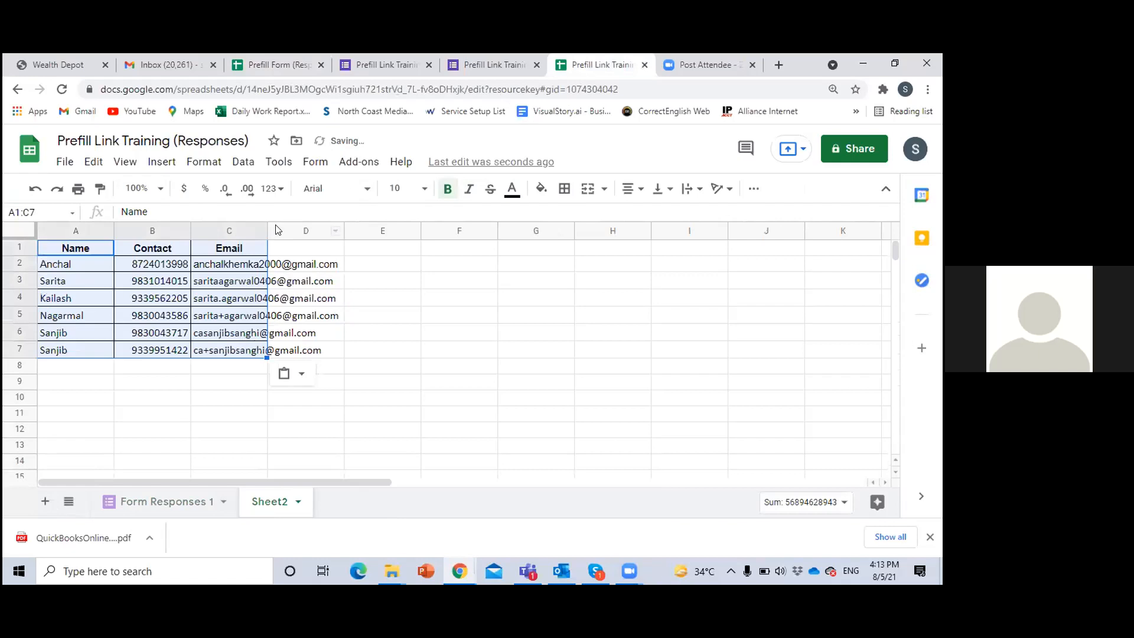
pyautogui.moveTo(268, 227); pyautogui.dragTo(349, 232)
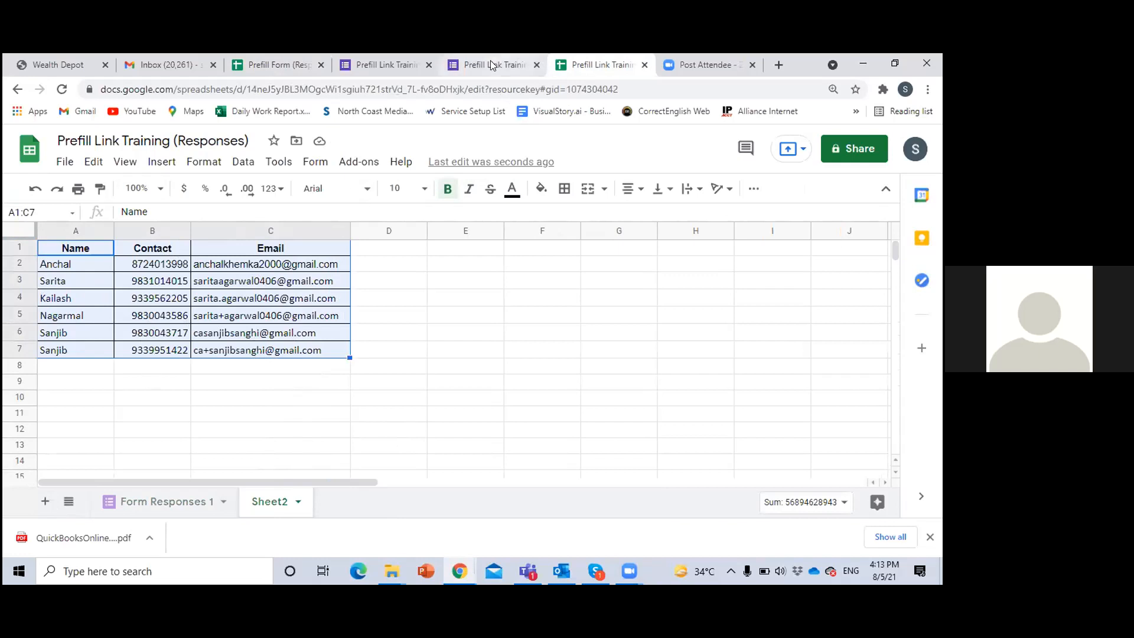
pyautogui.click(292, 398)
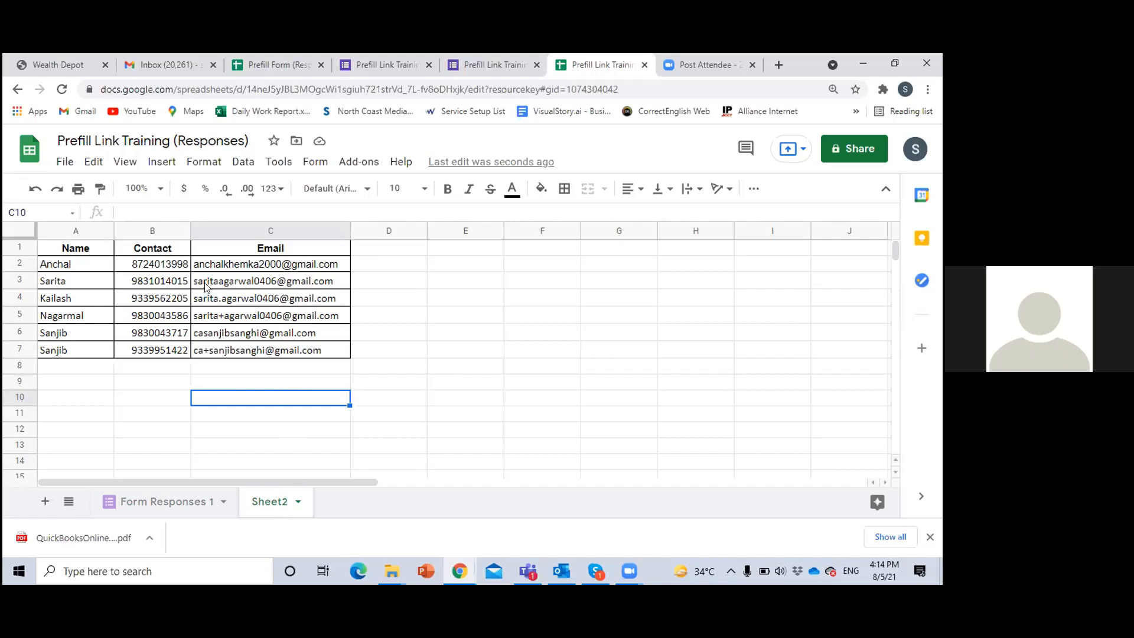
pyautogui.moveTo(205, 286)
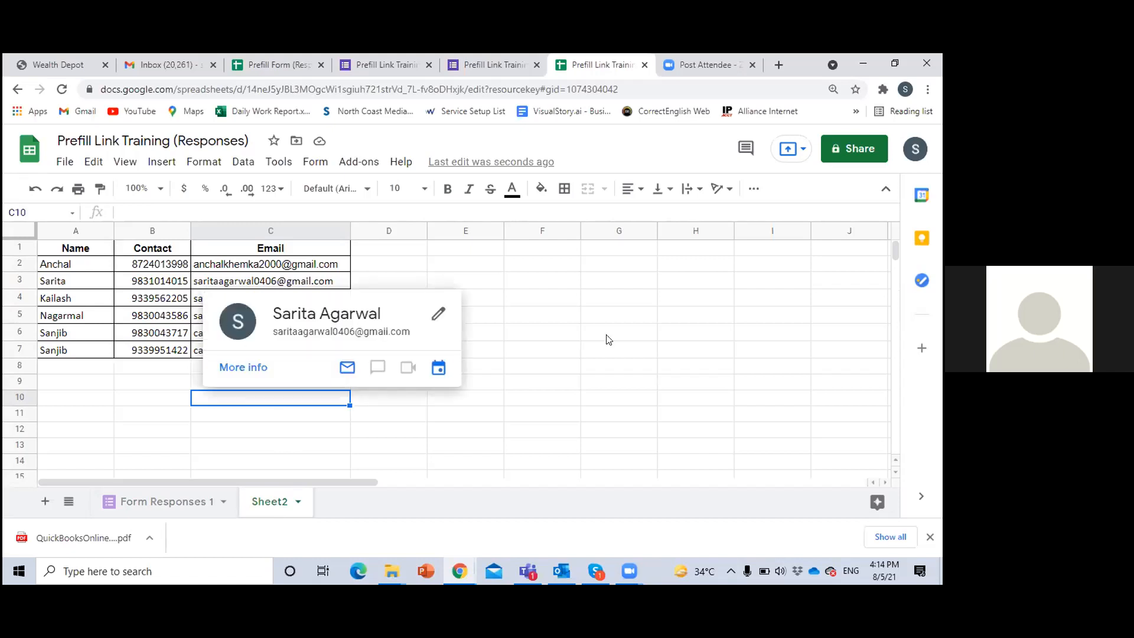
pyautogui.click(645, 308)
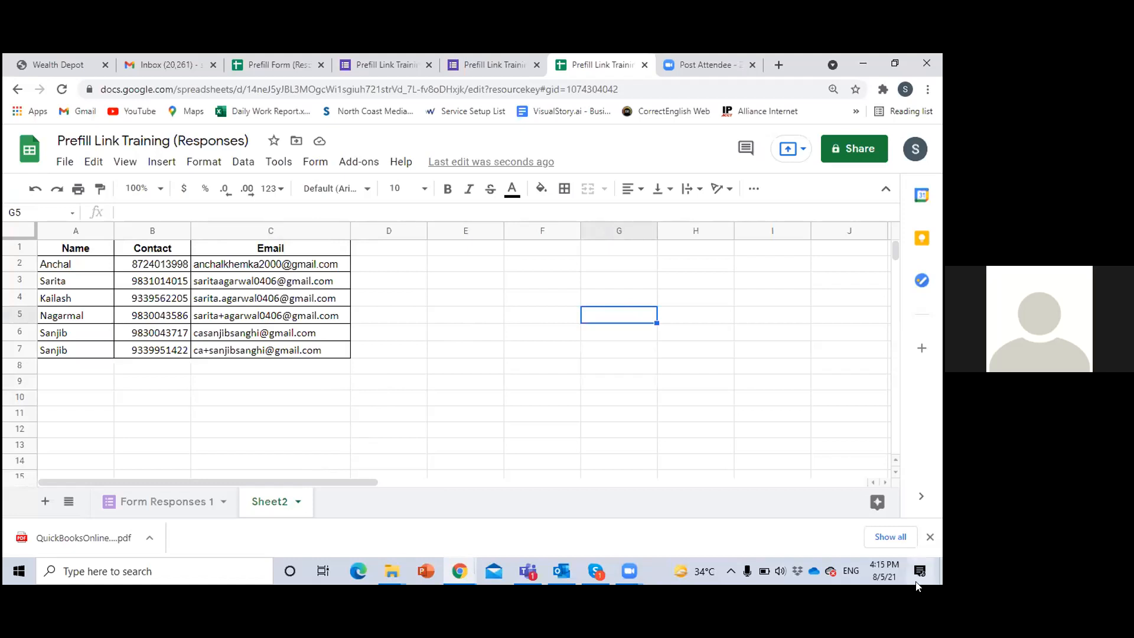
# Compare the pre-fill page with the contact table and the form's questions, ending at the pre-fill page's Email Address question
pyautogui.moveTo(871, 568)
pyautogui.click(494, 63)
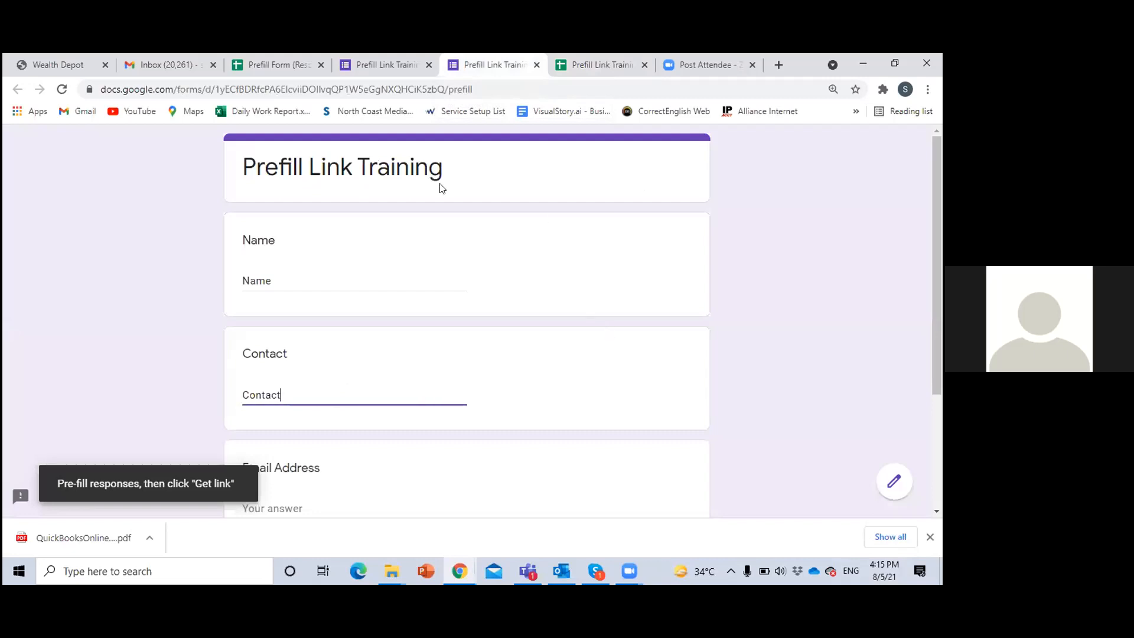
pyautogui.click(596, 64)
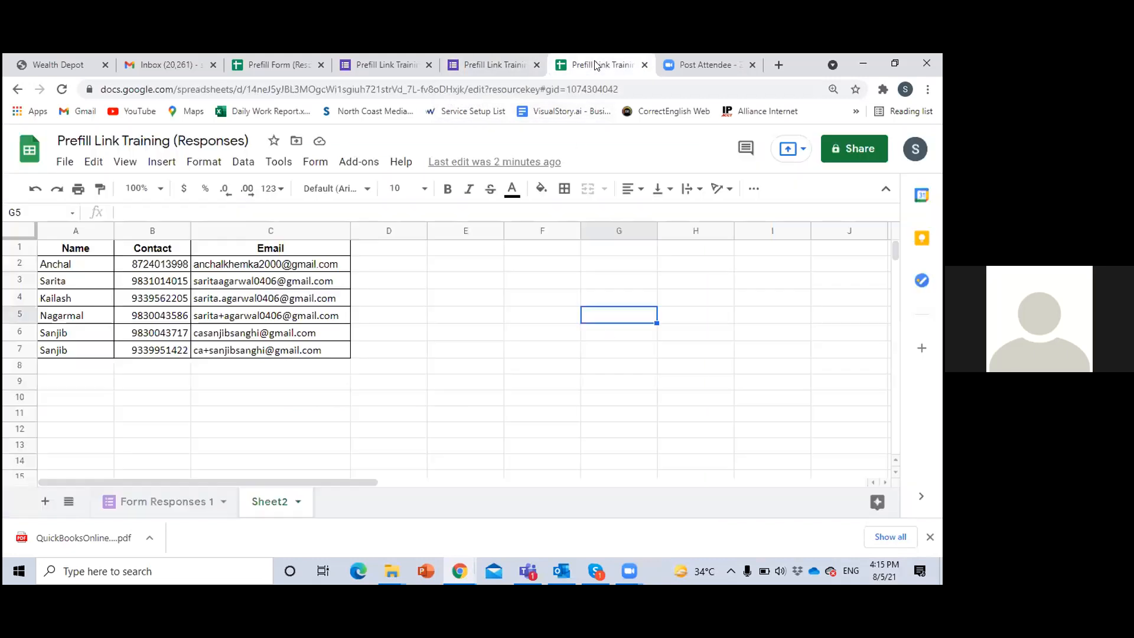
pyautogui.click(488, 65)
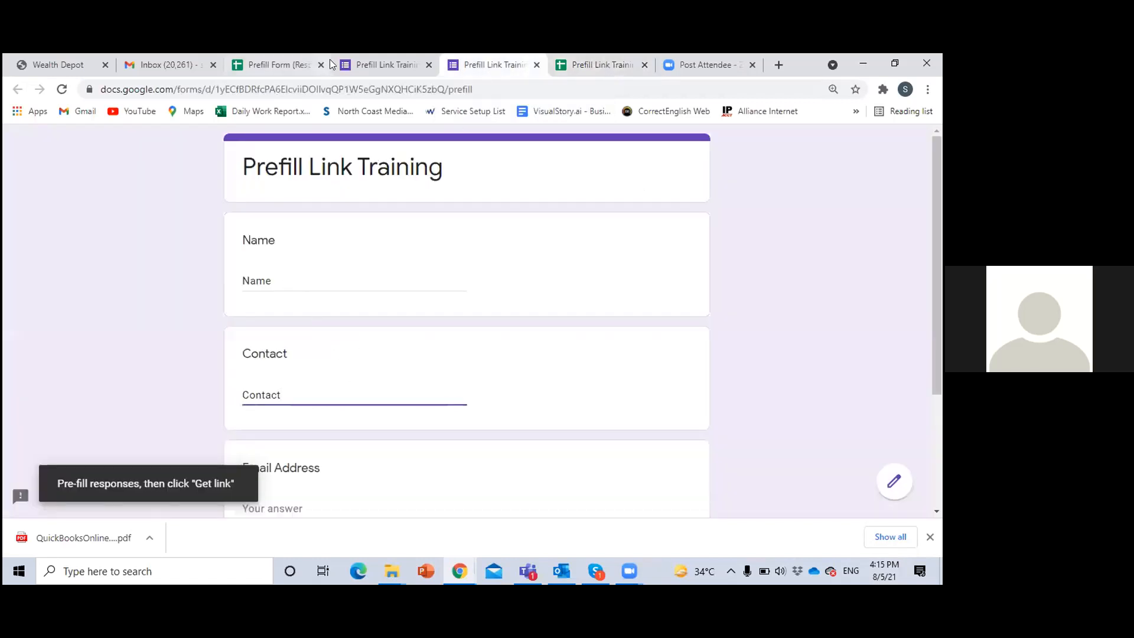
pyautogui.click(367, 65)
pyautogui.click(432, 193)
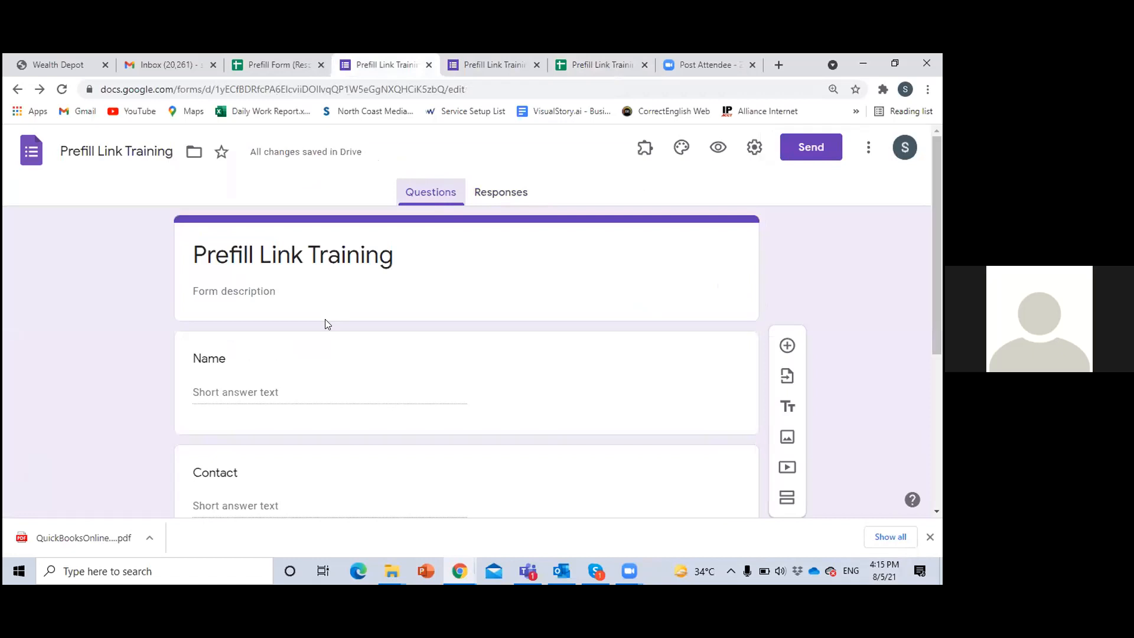
pyautogui.scroll(-5, 324, 322)
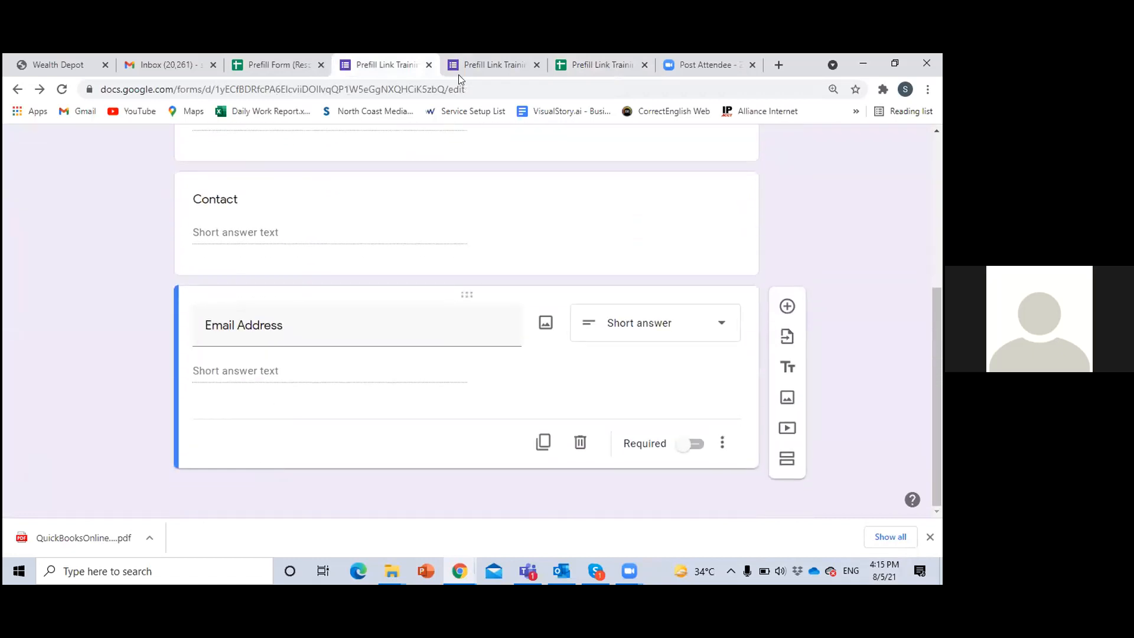
pyautogui.click(492, 61)
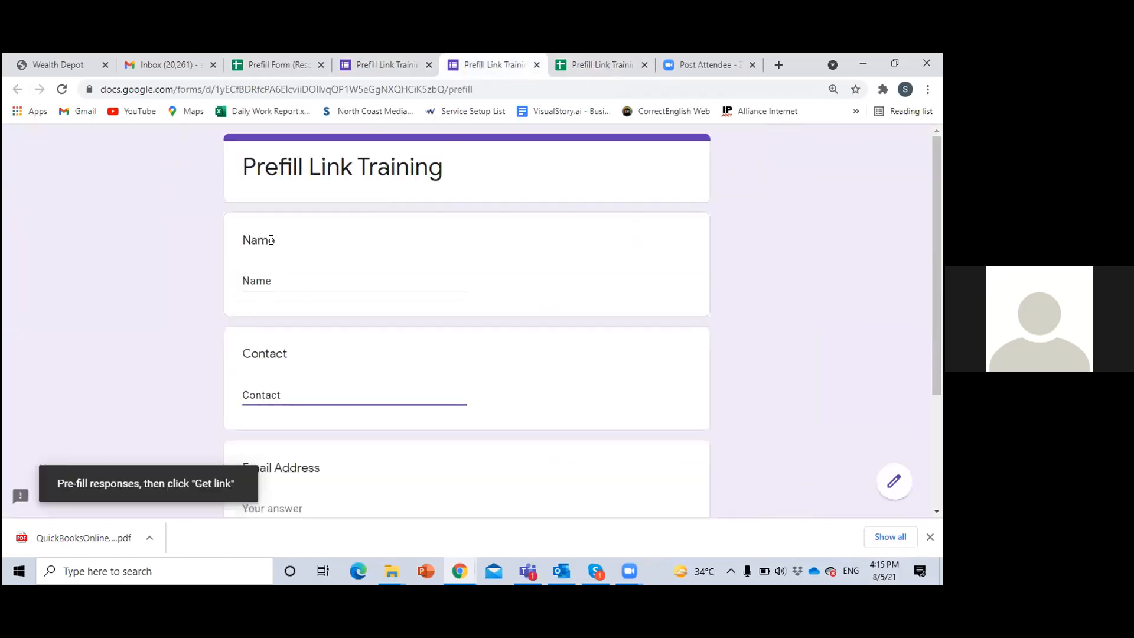
pyautogui.scroll(-3, 300, 426)
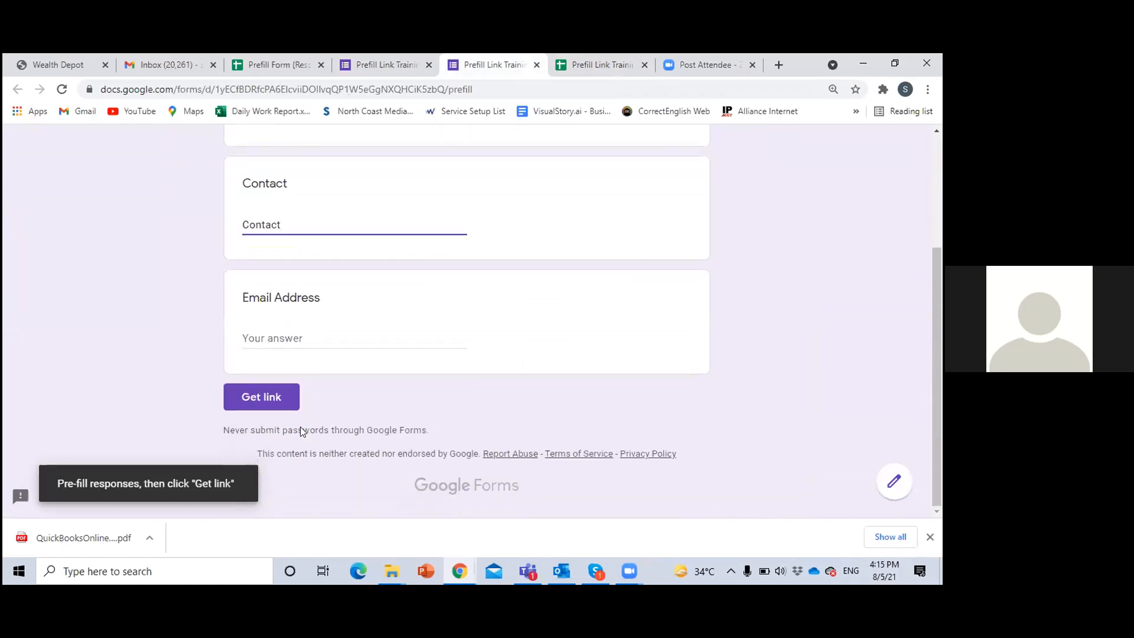
# Compare the pre-filled Name and Contact answers with the contact table's headings in Prefill Link Training (Responses)
pyautogui.scroll(3, 400, 367)
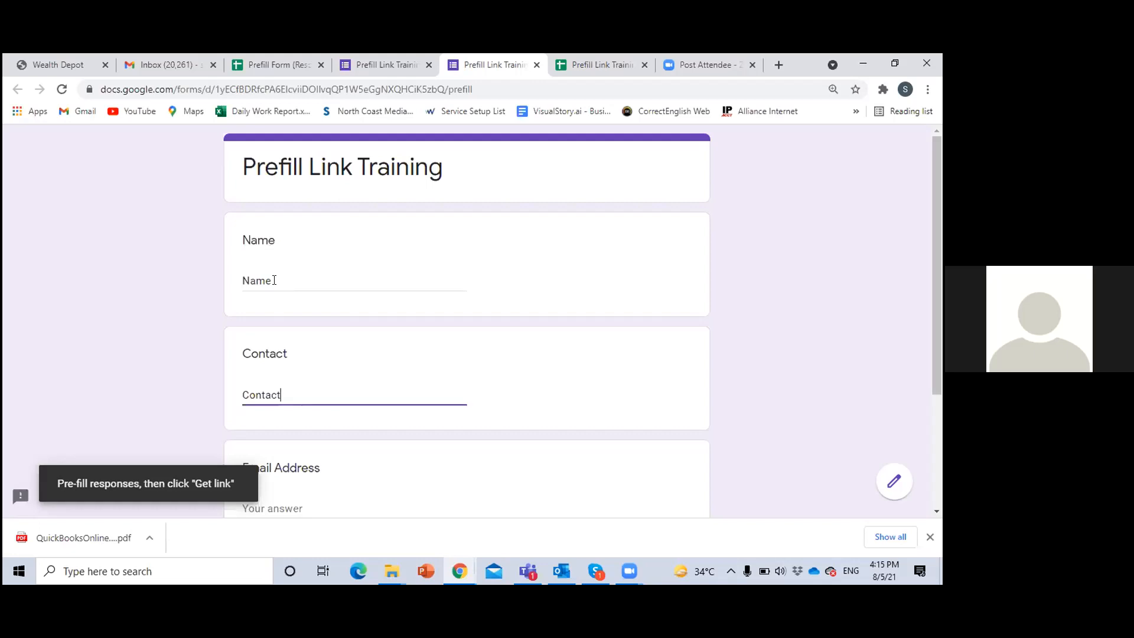
pyautogui.moveTo(275, 280); pyautogui.dragTo(244, 281)
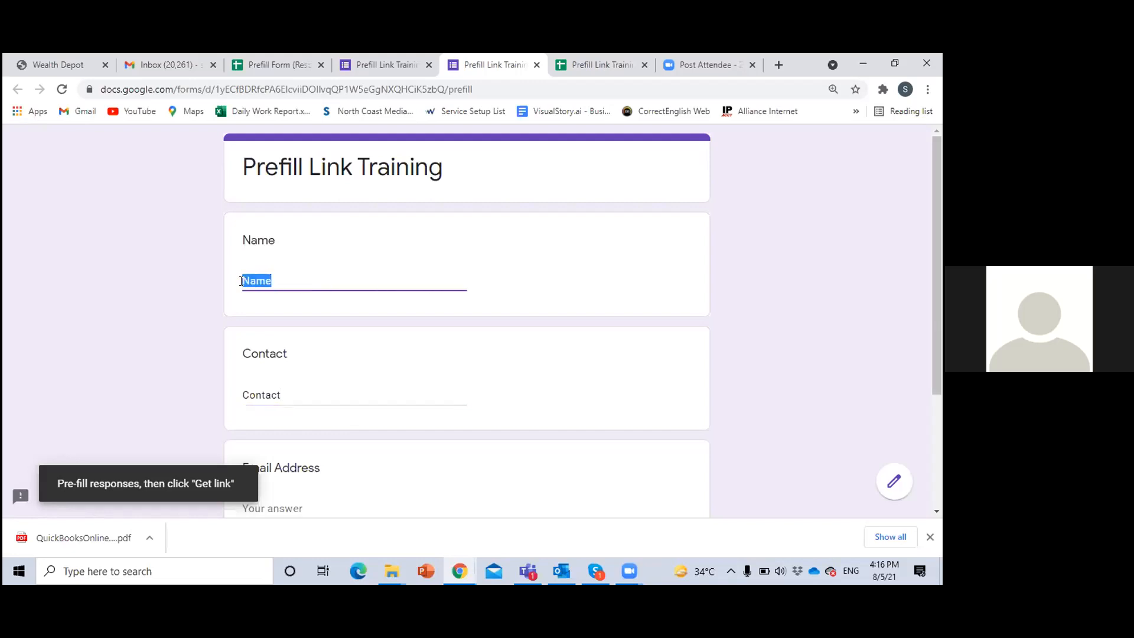
pyautogui.click(601, 63)
pyautogui.click(76, 253)
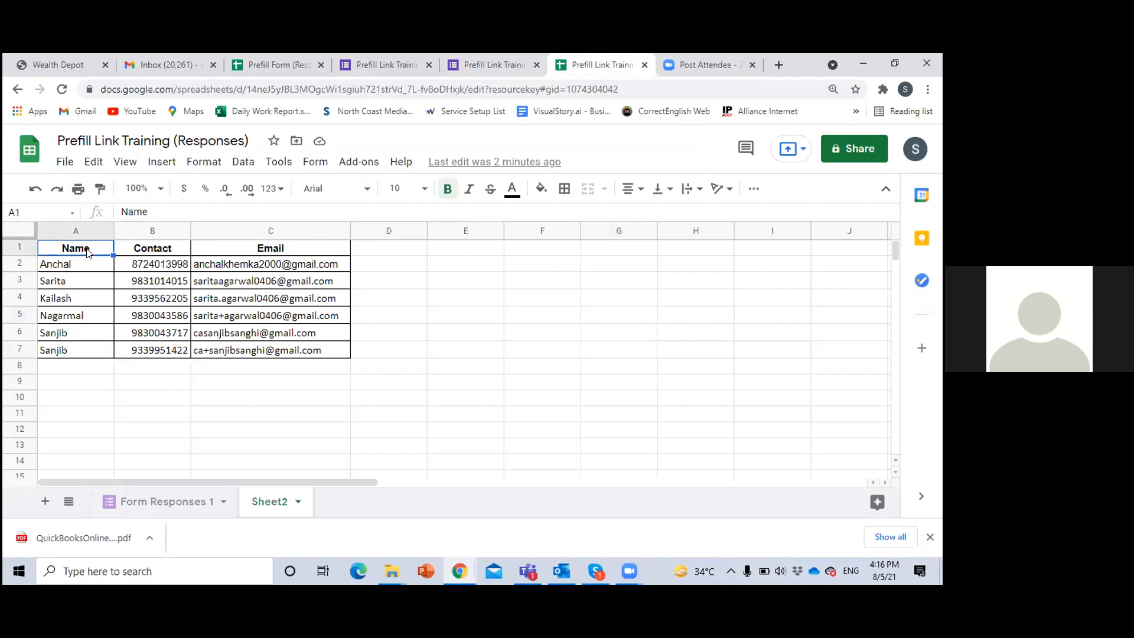
pyautogui.click(492, 66)
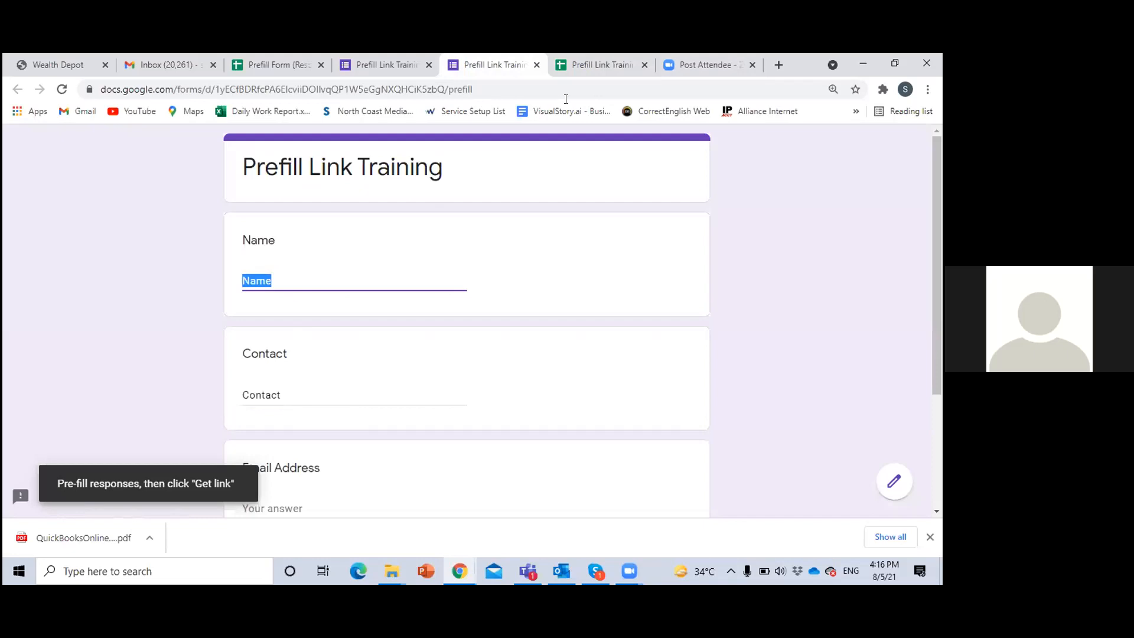
pyautogui.click(635, 66)
pyautogui.click(492, 74)
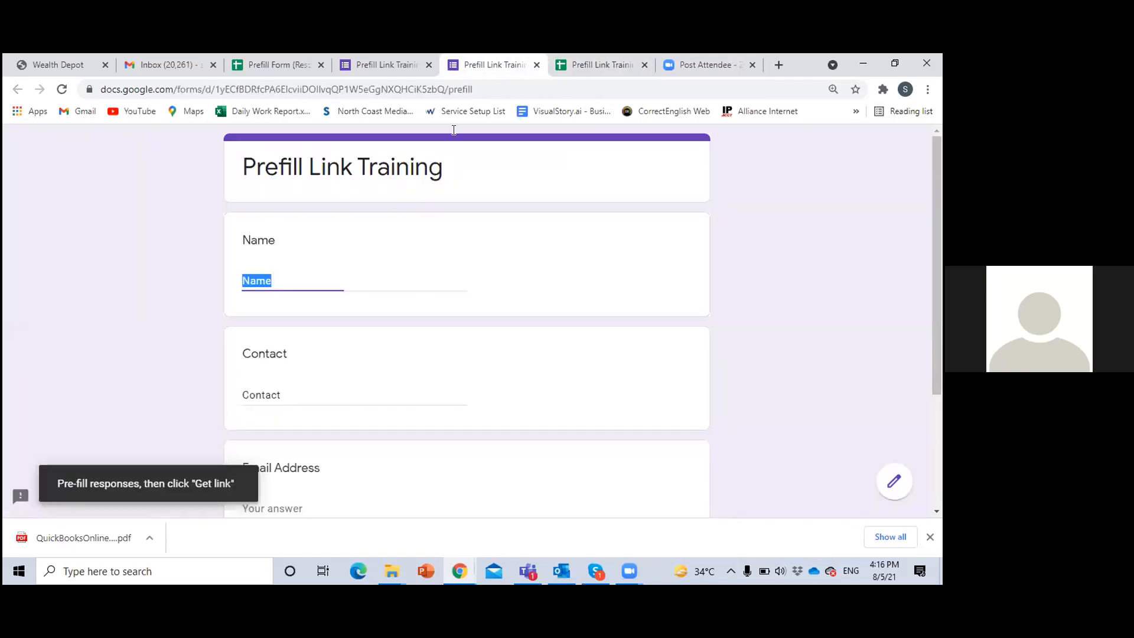
pyautogui.click(296, 390)
pyautogui.scroll(-1, 321, 423)
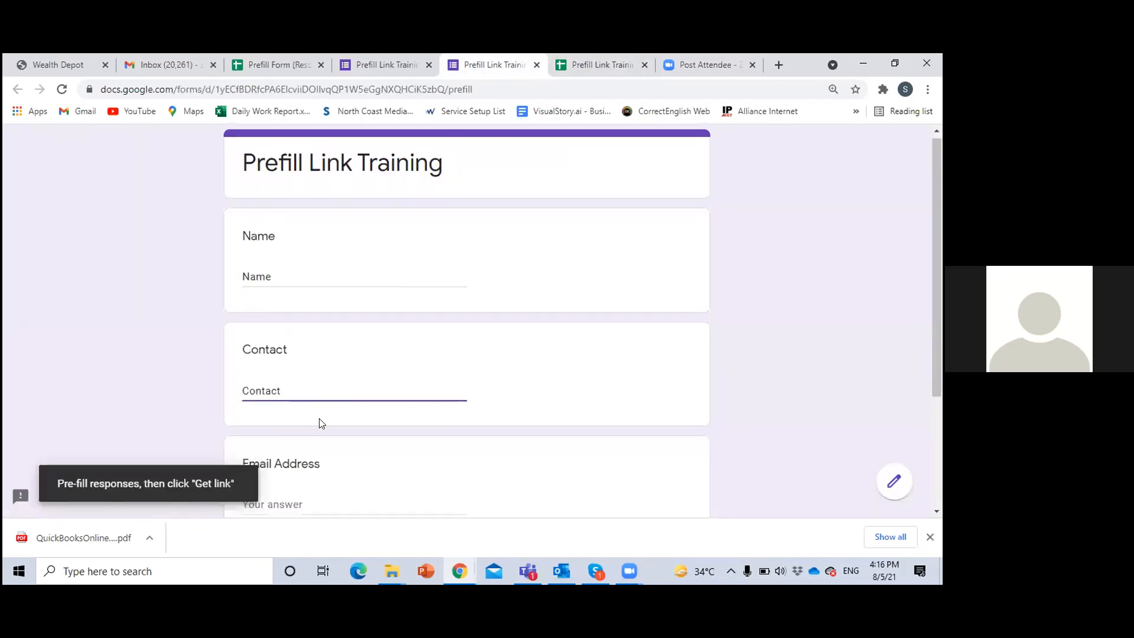
pyautogui.scroll(-2, 320, 423)
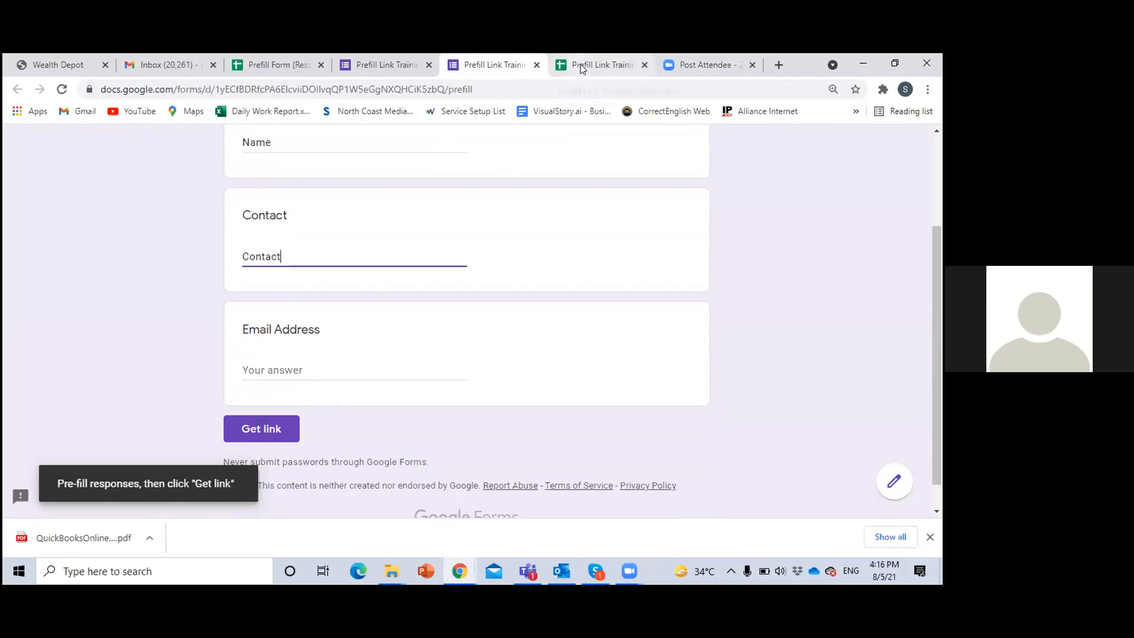
# Pre-fill the Email Address question with "Email", copied from heading cell C1 of the contact table
pyautogui.click(324, 364)
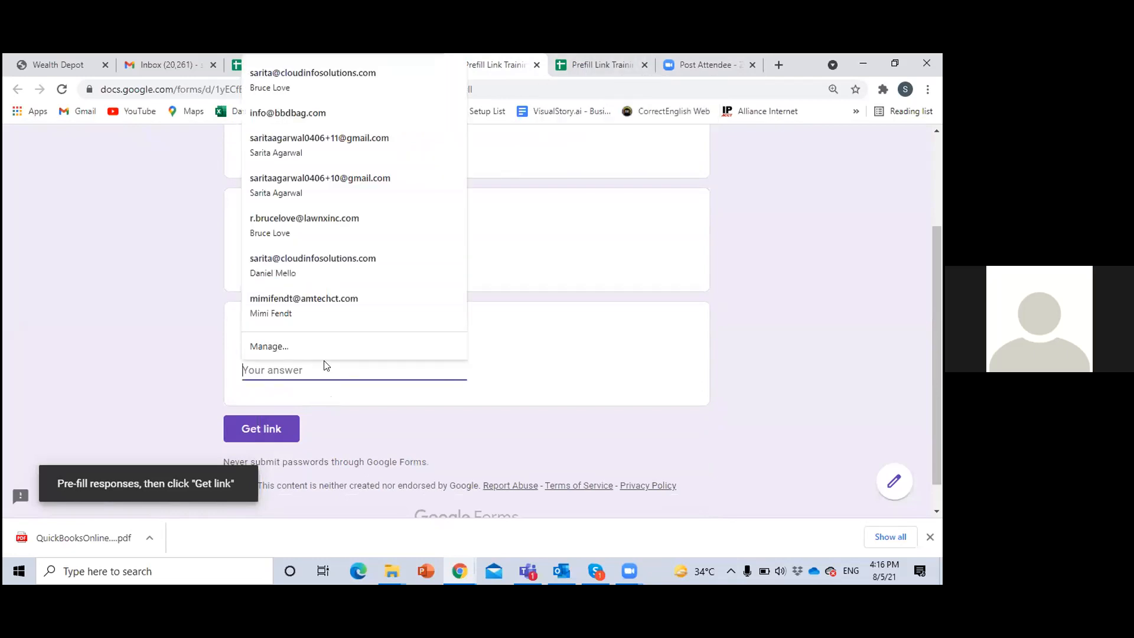
pyautogui.click(625, 55)
pyautogui.click(283, 249)
pyautogui.doubleClick(286, 252)
pyautogui.moveTo(286, 251); pyautogui.dragTo(256, 244)
pyautogui.hotkey('ctrl', 'c')
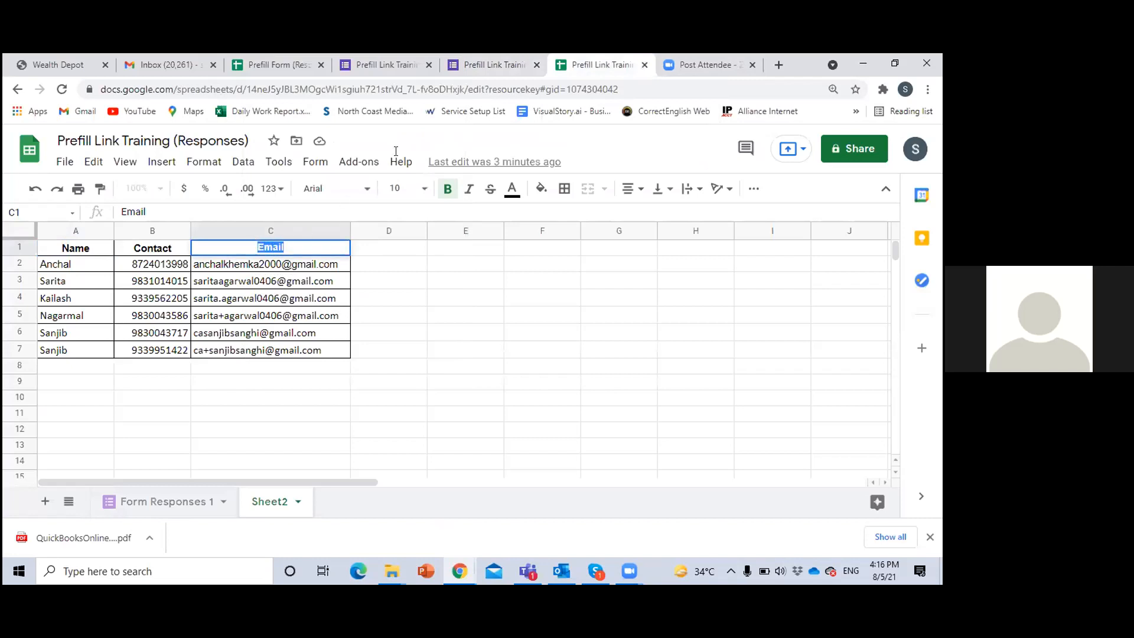
pyautogui.click(494, 56)
pyautogui.click(355, 364)
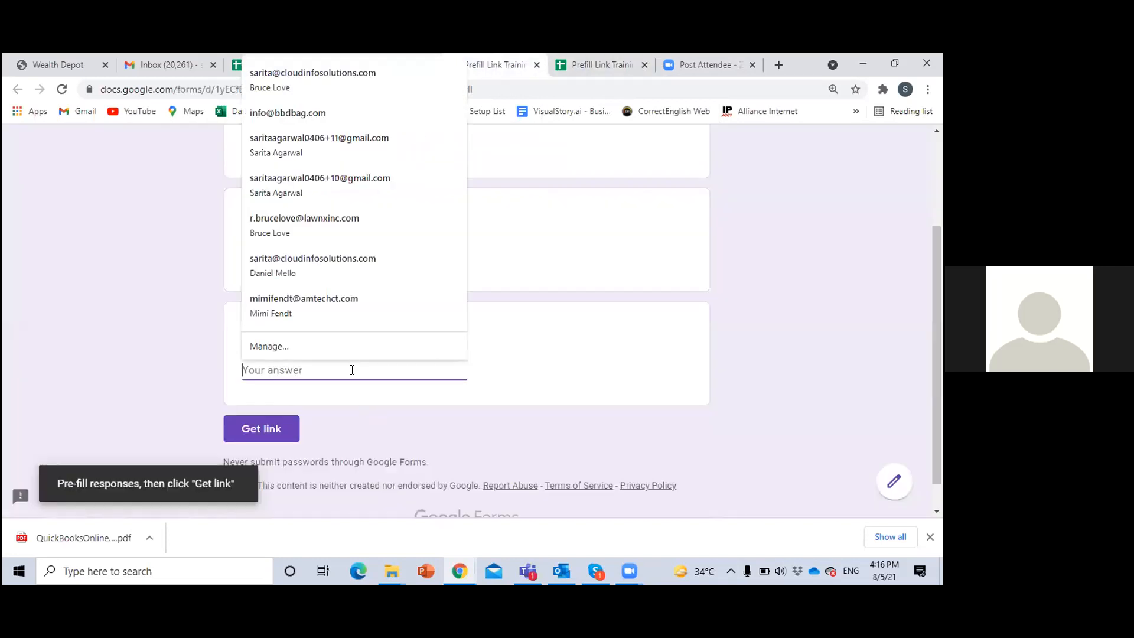
pyautogui.hotkey('ctrl', 'v')
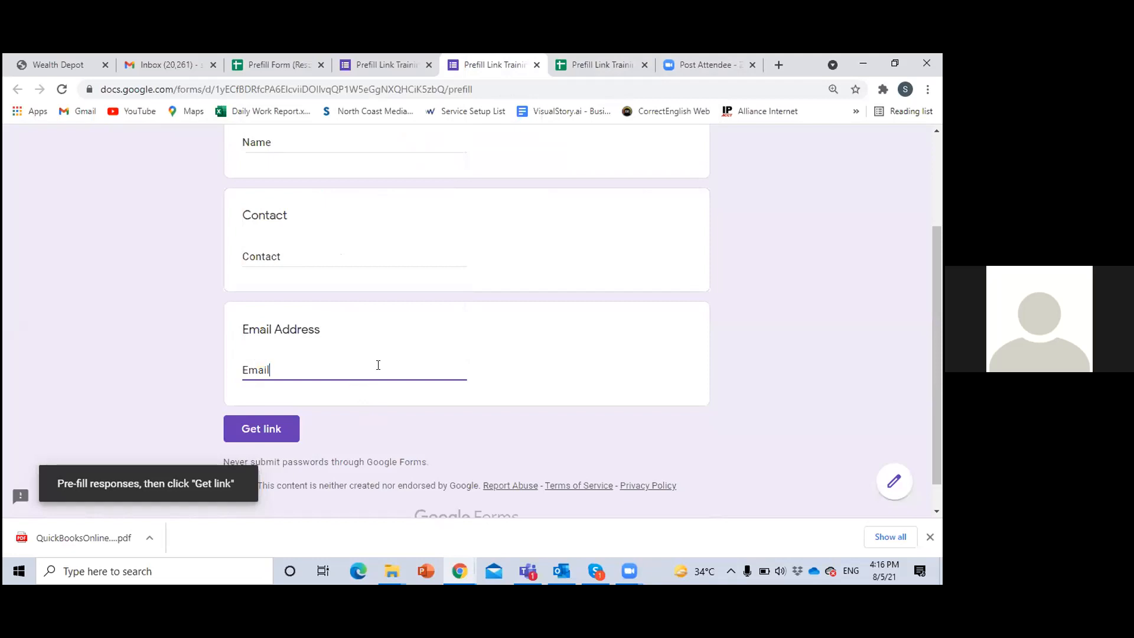
# Check the three pre-filled answers and generate the form's pre-filled link
pyautogui.scroll(2, 381, 368)
pyautogui.scroll(-2, 372, 306)
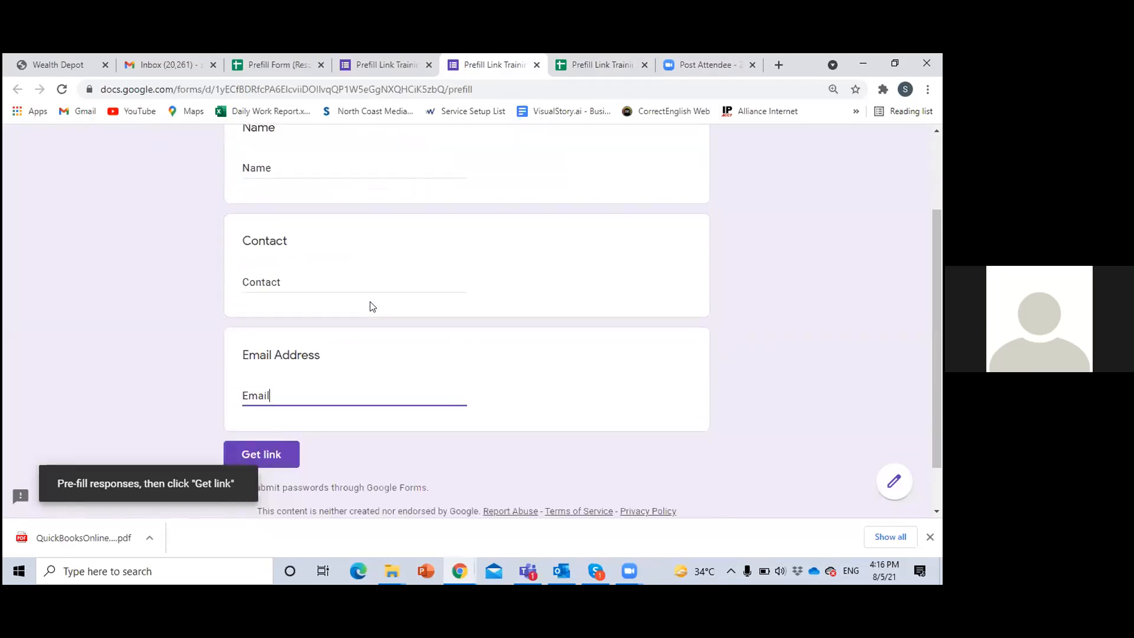
pyautogui.scroll(-1, 372, 306)
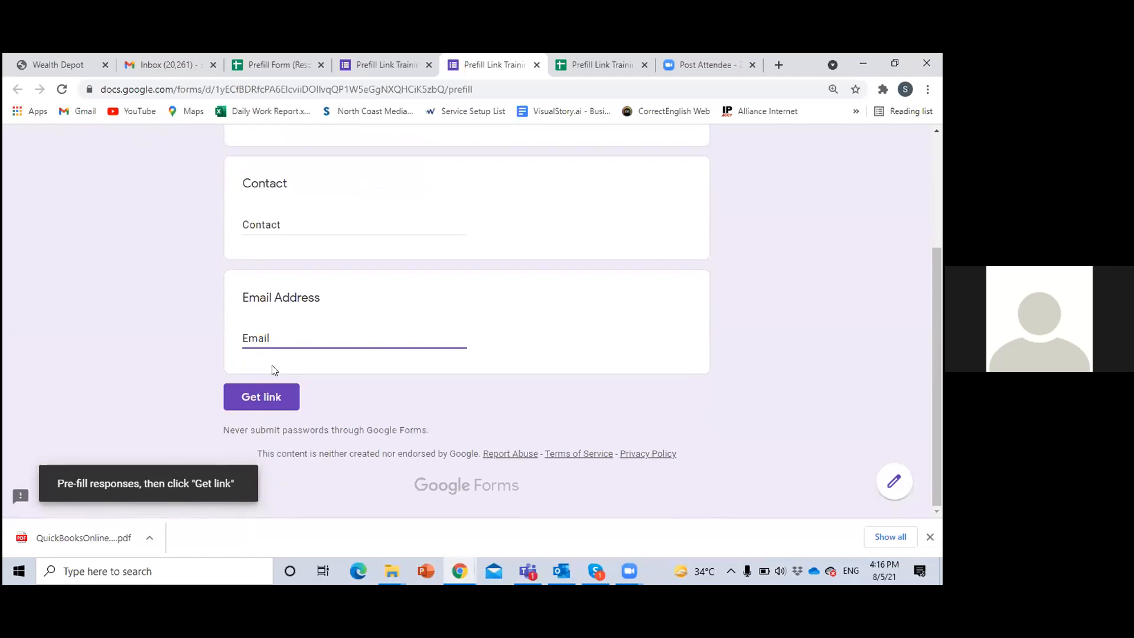
pyautogui.click(268, 396)
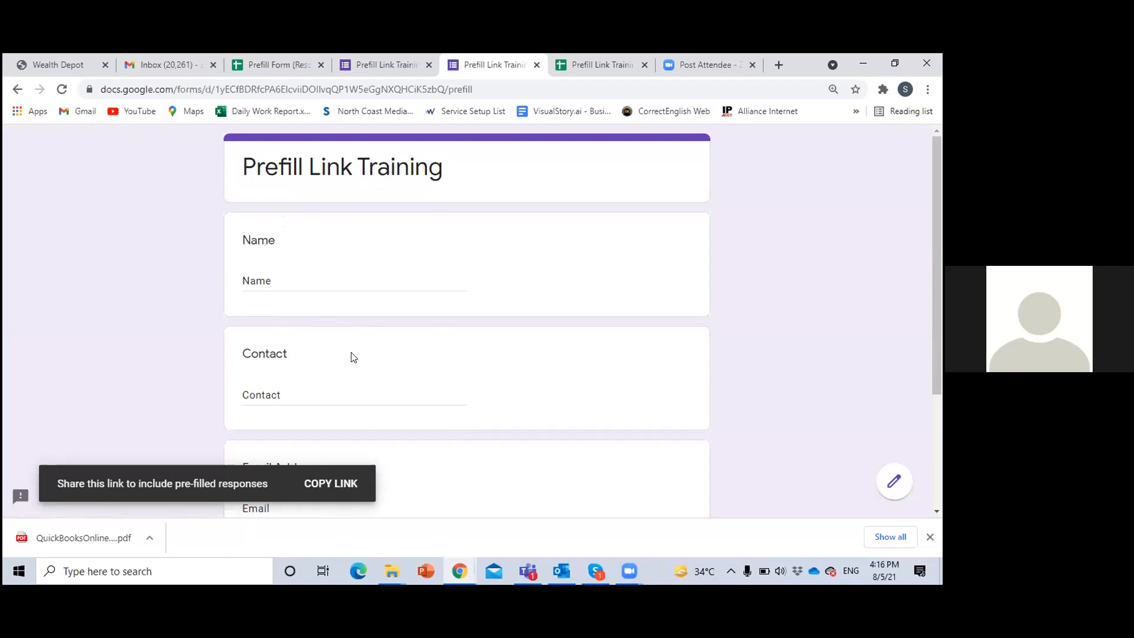
pyautogui.scroll(-3, 351, 359)
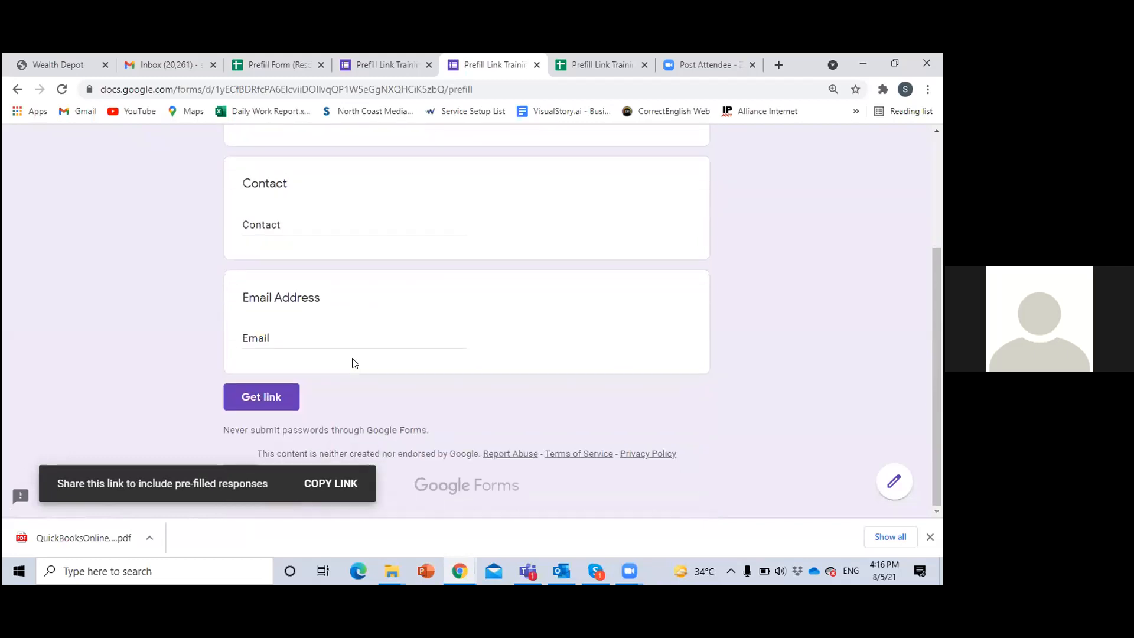
# Add a new blank sheet to the Prefill Link Training (Responses) spreadsheet
pyautogui.click(598, 63)
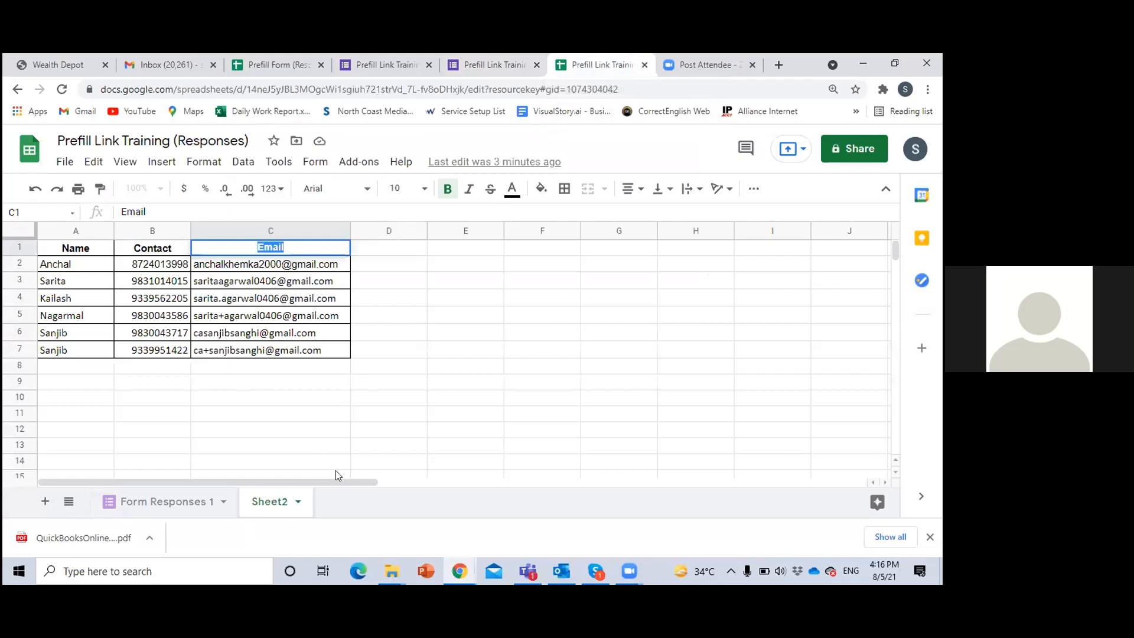
pyautogui.click(413, 428)
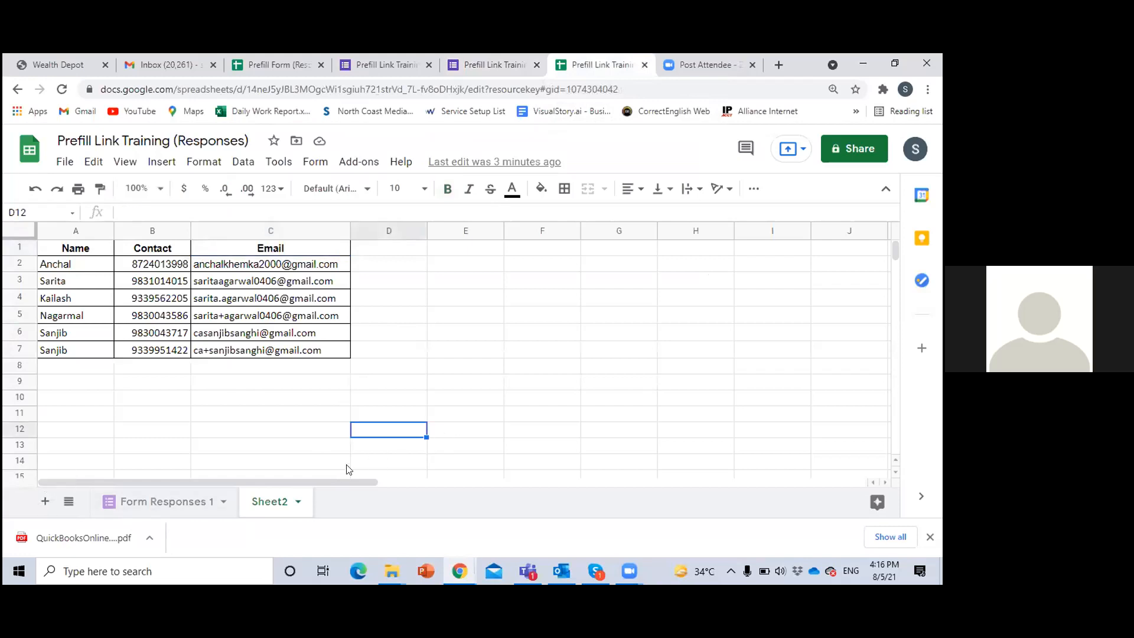
pyautogui.click(45, 501)
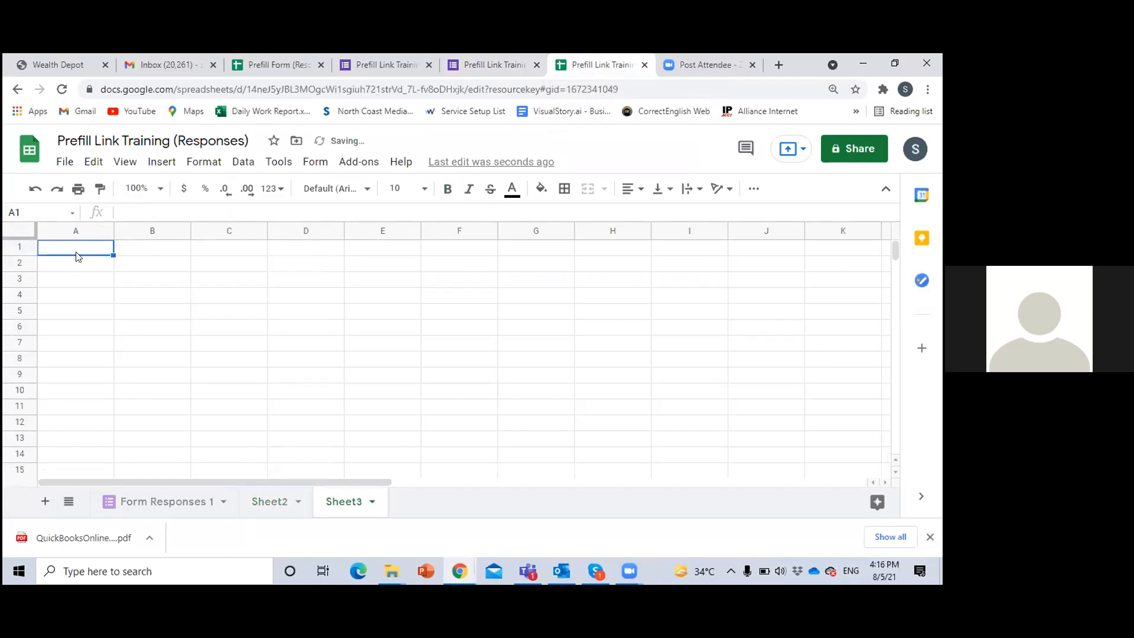
# Copy the form's generated pre-filled link and paste it into cell A1 of Sheet3 in the responses spreadsheet
pyautogui.hotkey('ctrl', 'v')
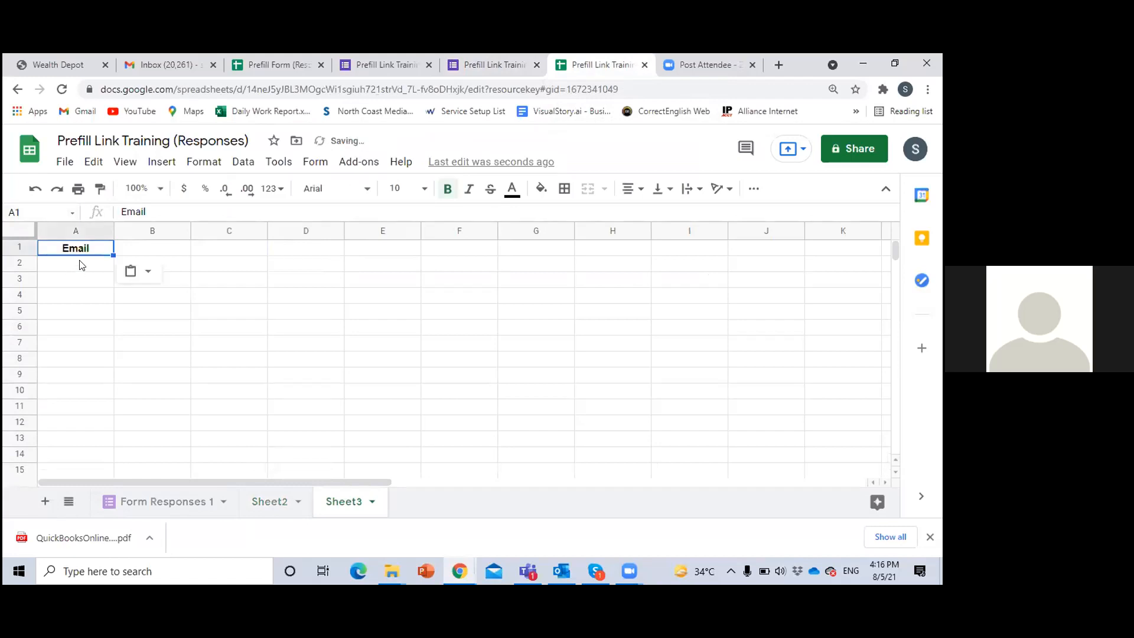
pyautogui.click(479, 71)
pyautogui.click(272, 397)
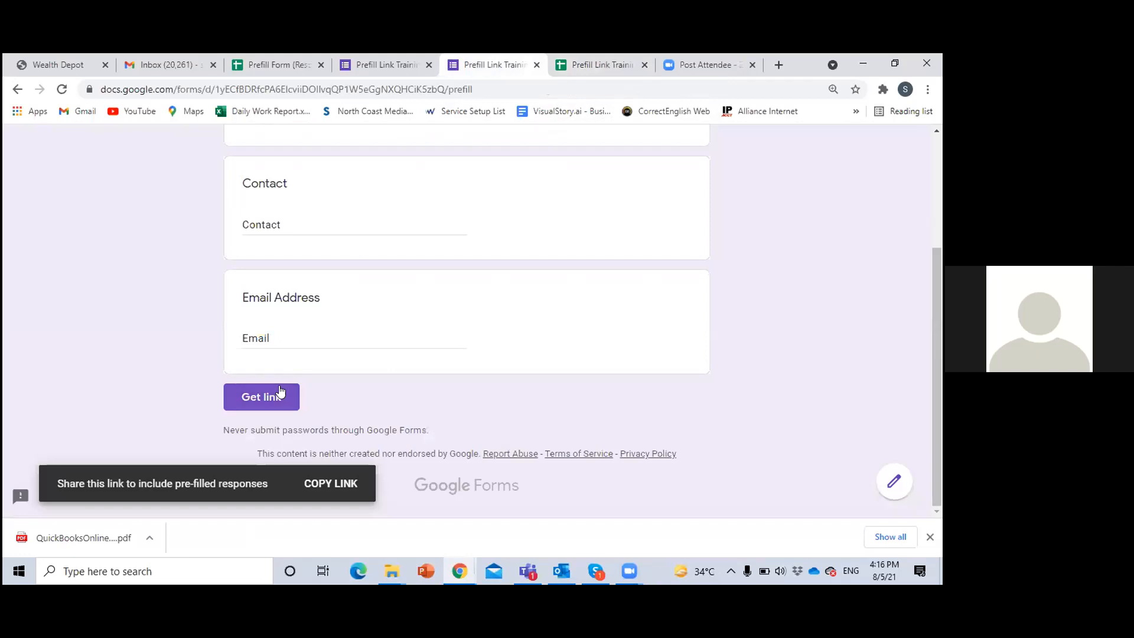
pyautogui.click(332, 484)
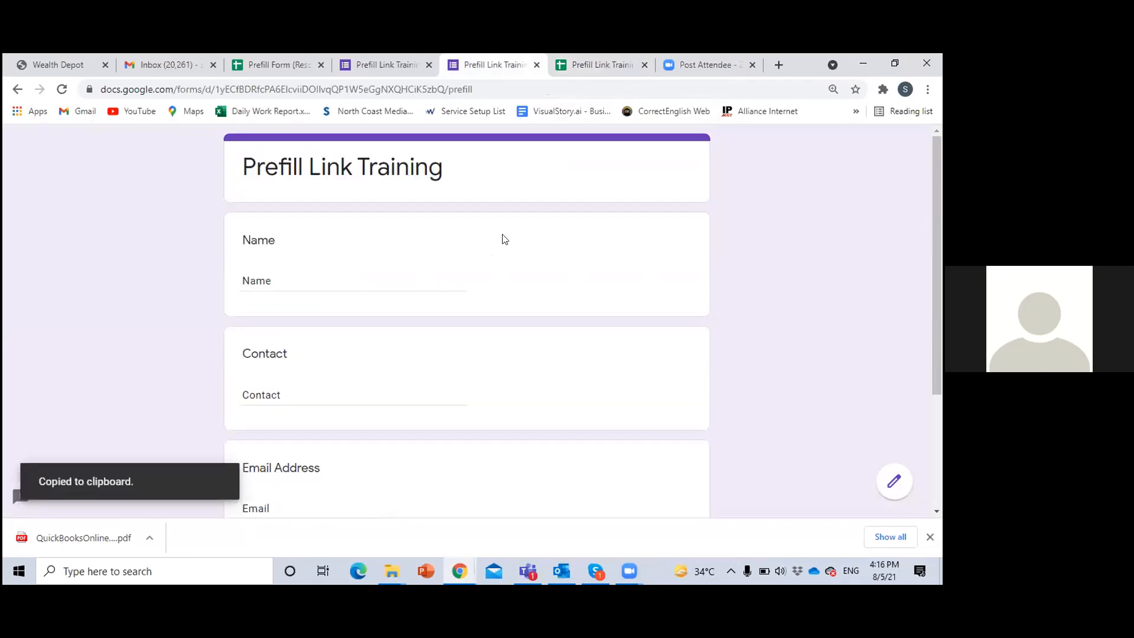
pyautogui.click(608, 65)
pyautogui.hotkey('ctrl', 'v')
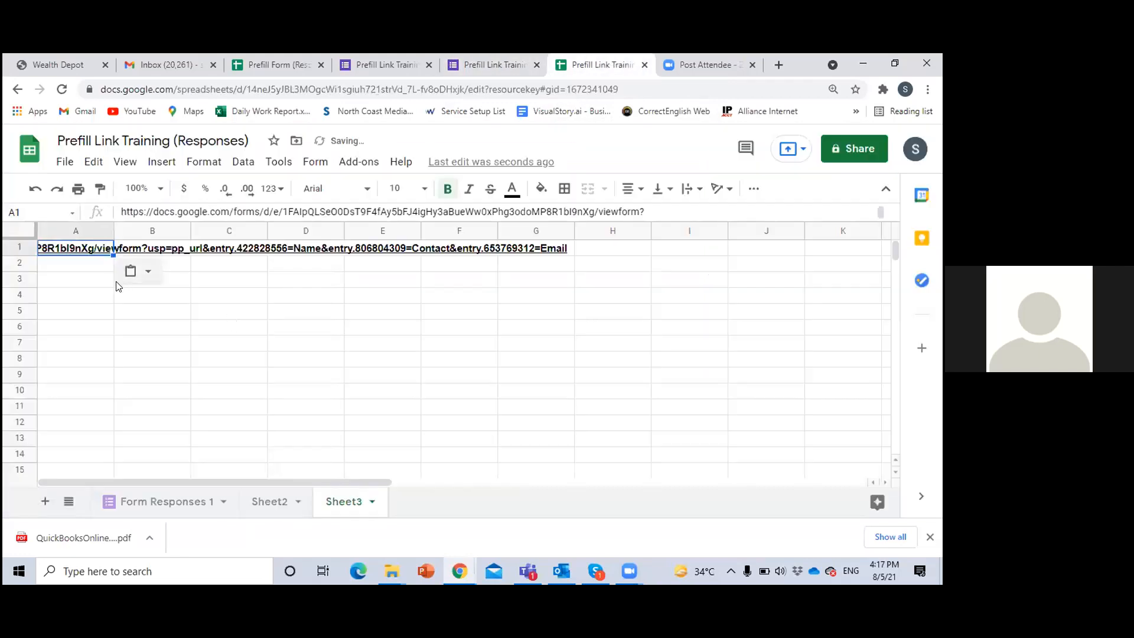
pyautogui.click(358, 314)
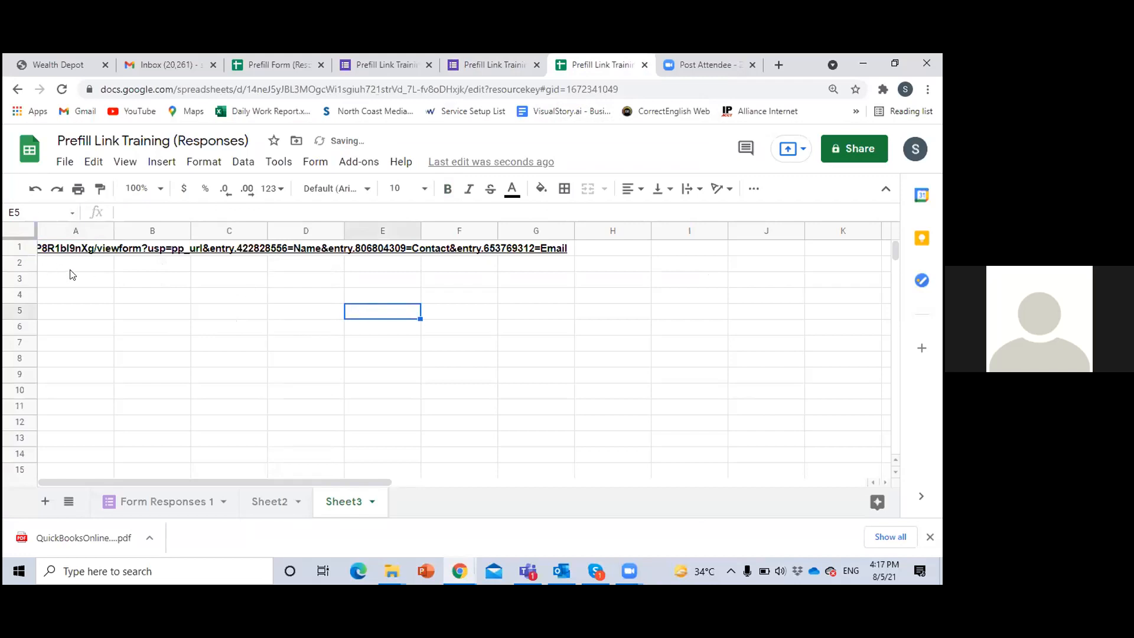
pyautogui.click(71, 252)
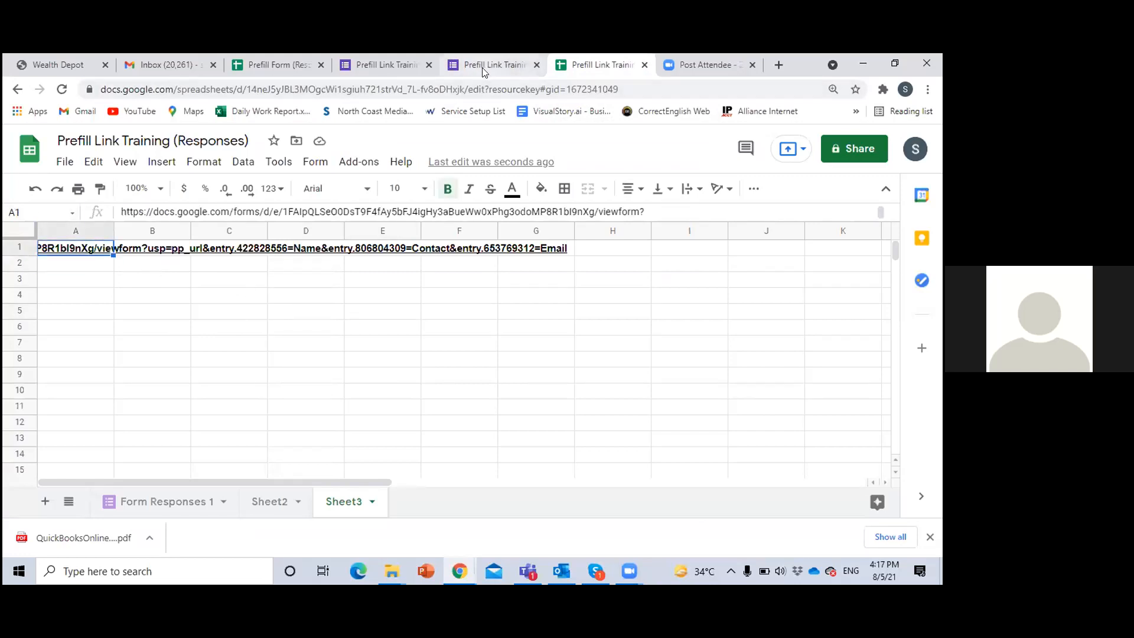
# Compare the header row of Sheet2's contact table with the answers on the form's pre-fill page
pyautogui.click(270, 500)
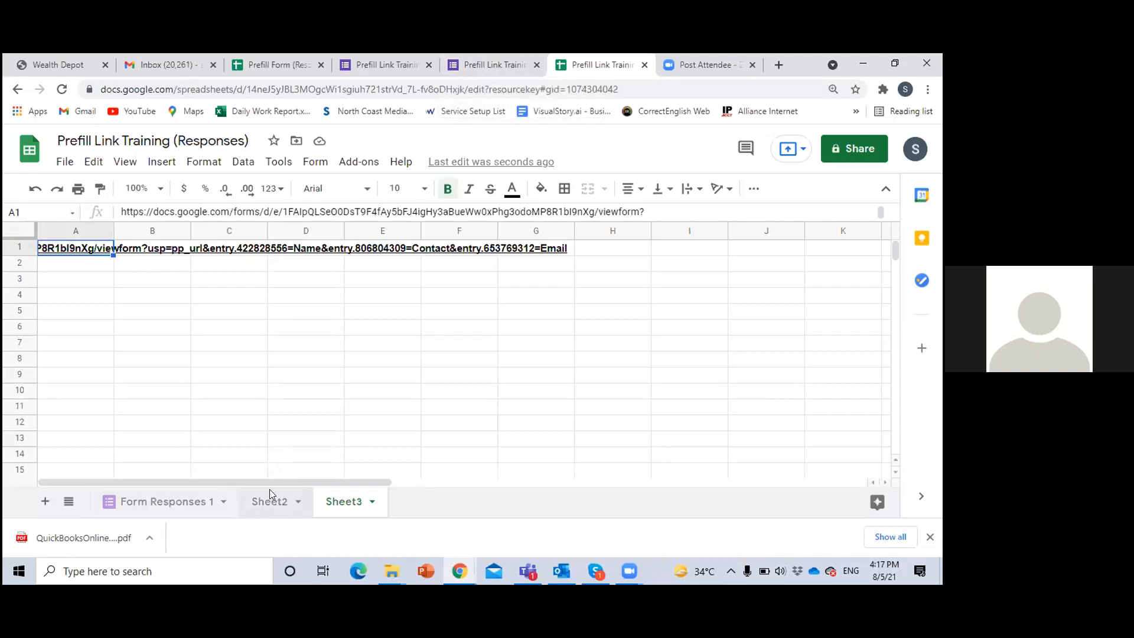
pyautogui.click(22, 248)
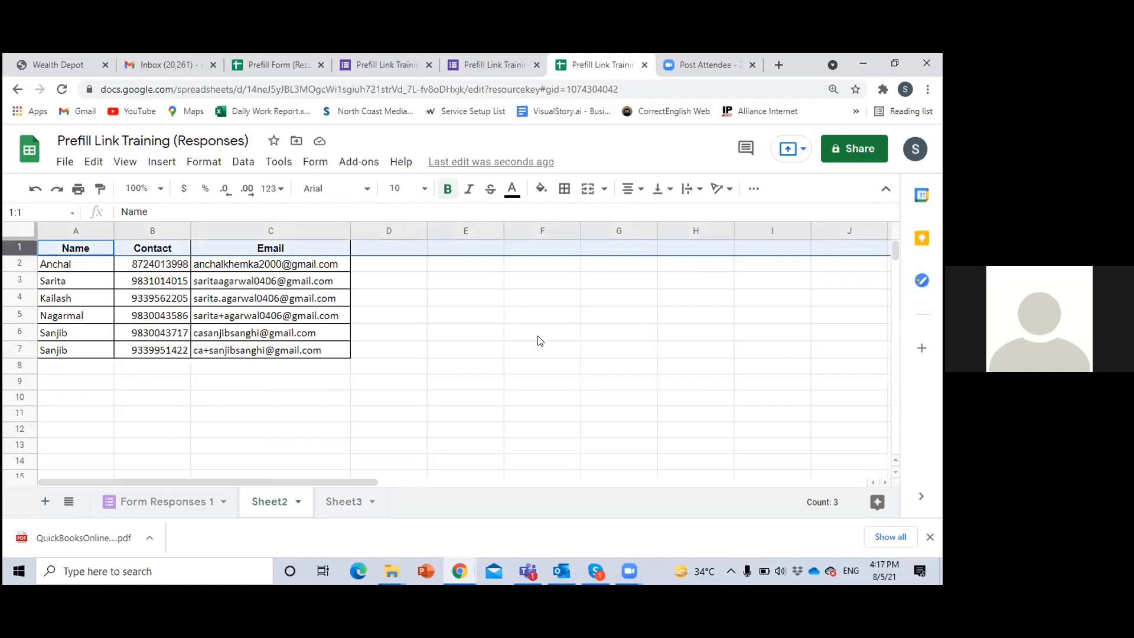
pyautogui.click(481, 62)
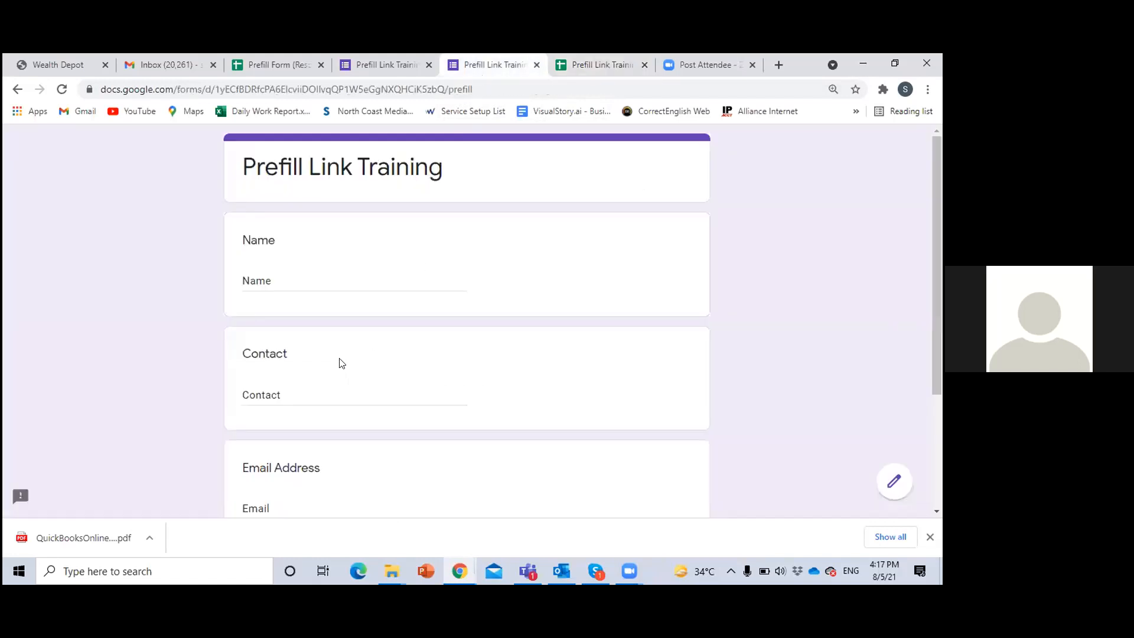
pyautogui.click(598, 63)
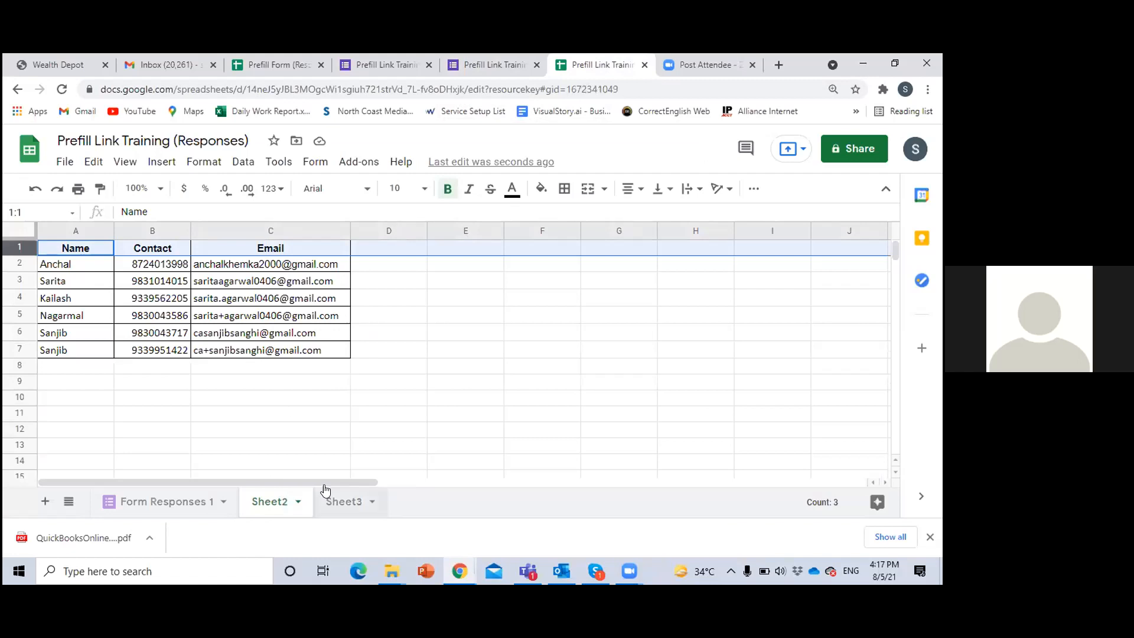
# Open the pre-filled link stored in A1 of Sheet3 to examine the form's answers, and close the form again
pyautogui.click(340, 501)
pyautogui.click(242, 413)
pyautogui.click(90, 248)
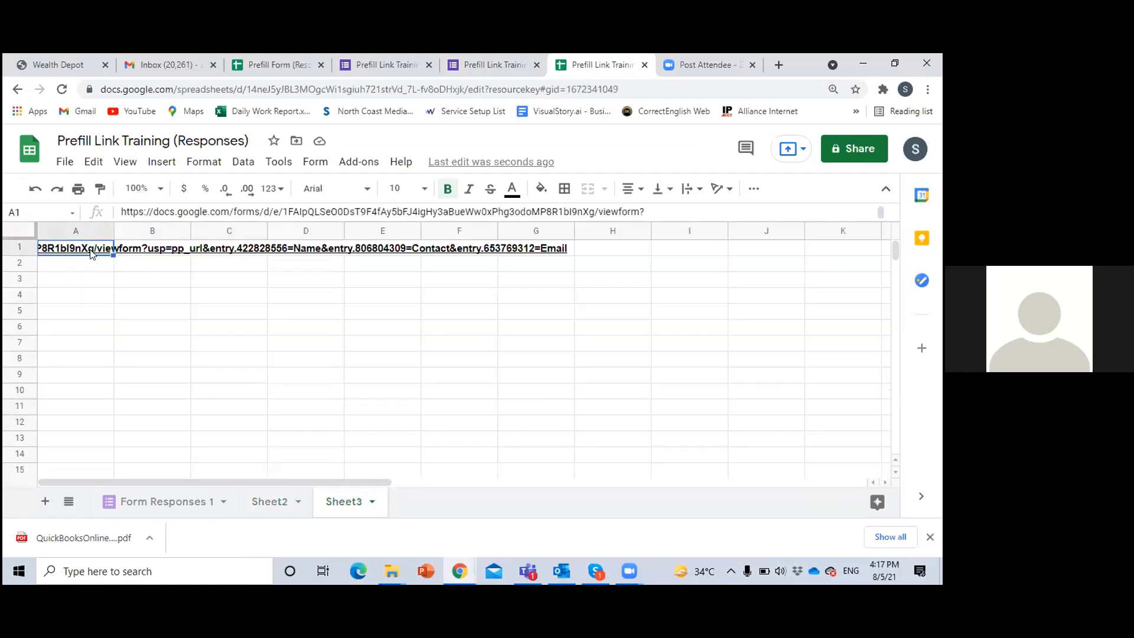
pyautogui.click(118, 275)
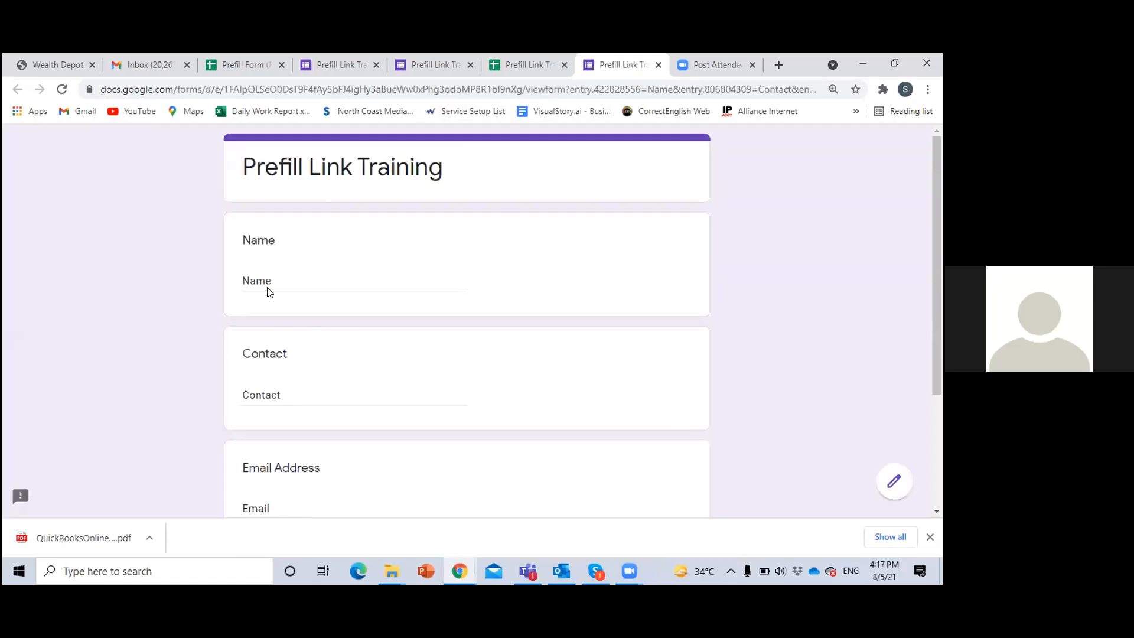
pyautogui.click(659, 65)
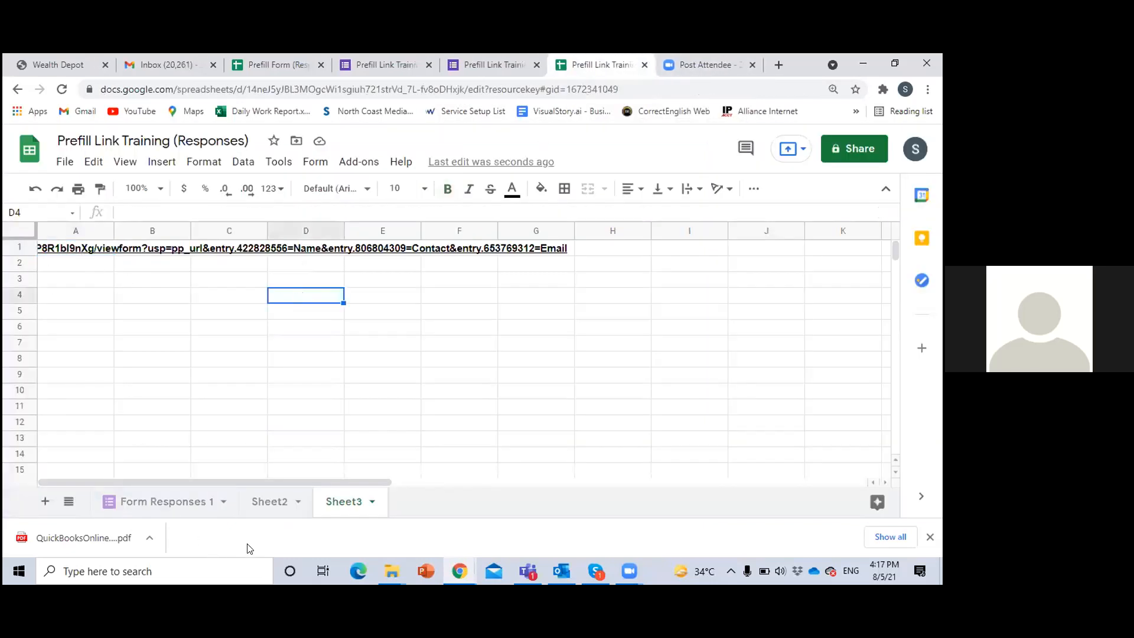
# Review the first contact's name and number in Sheet2, and enter the heading "Link" in cell D1 beside Email
pyautogui.click(272, 501)
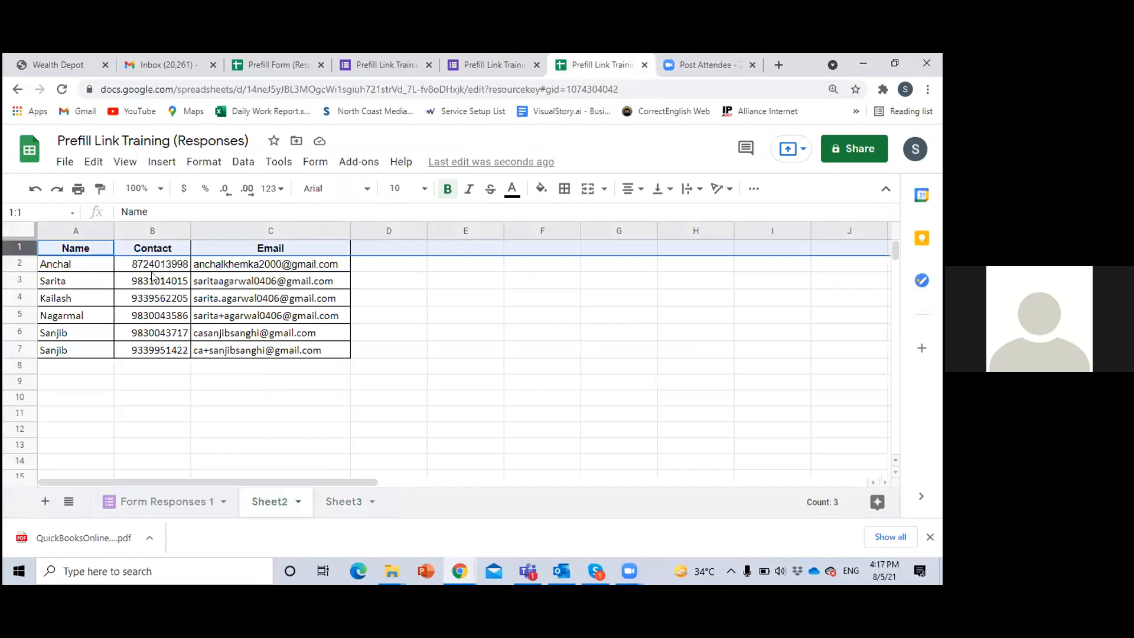
pyautogui.click(86, 268)
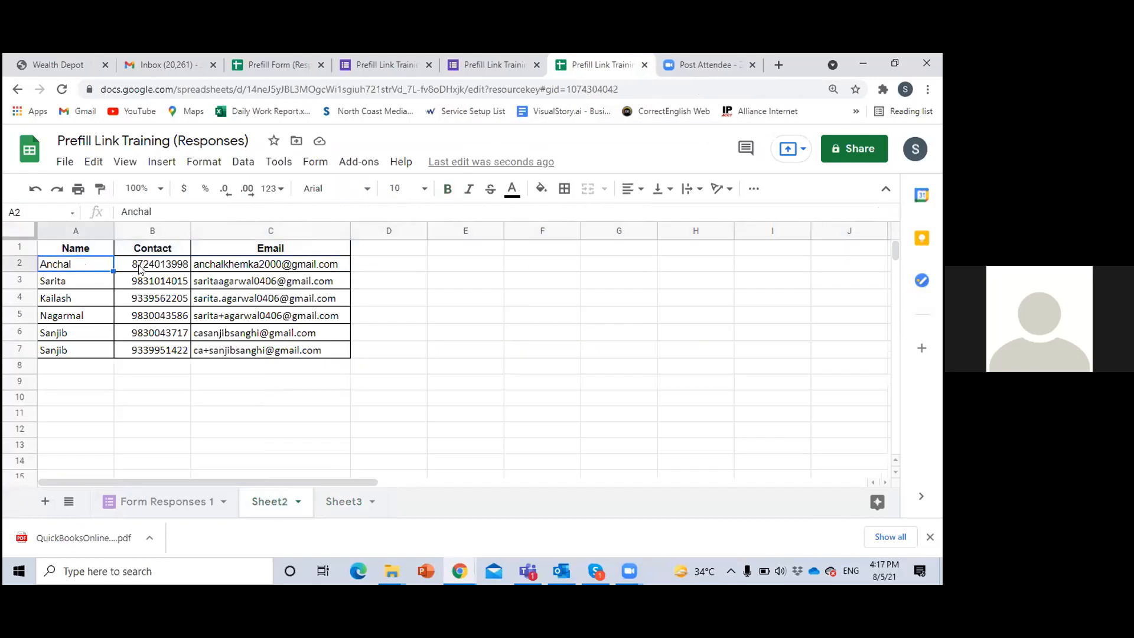
pyautogui.click(140, 269)
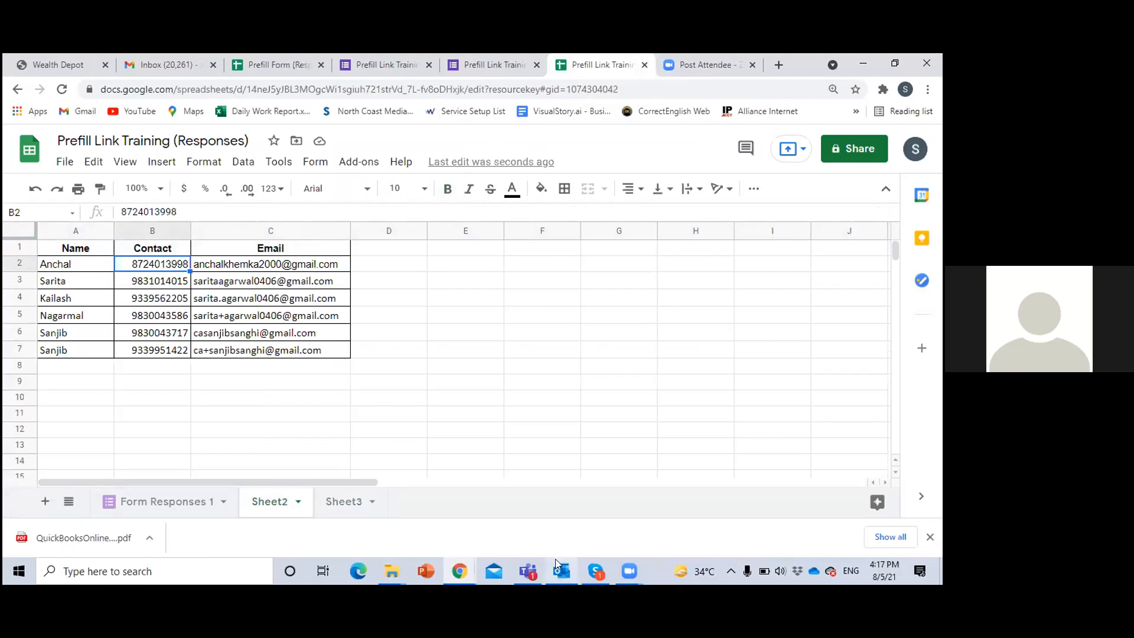
pyautogui.click(385, 253)
pyautogui.write('Link')
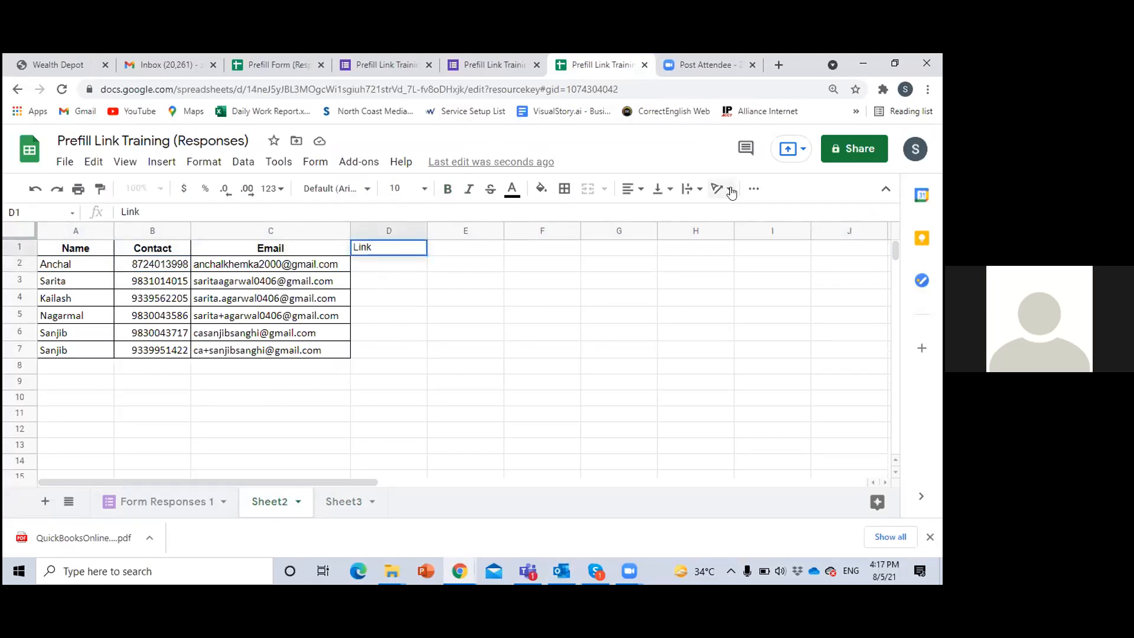
# Confirm the heading "Link" in cell D1 and make it bold
pyautogui.press('Return')
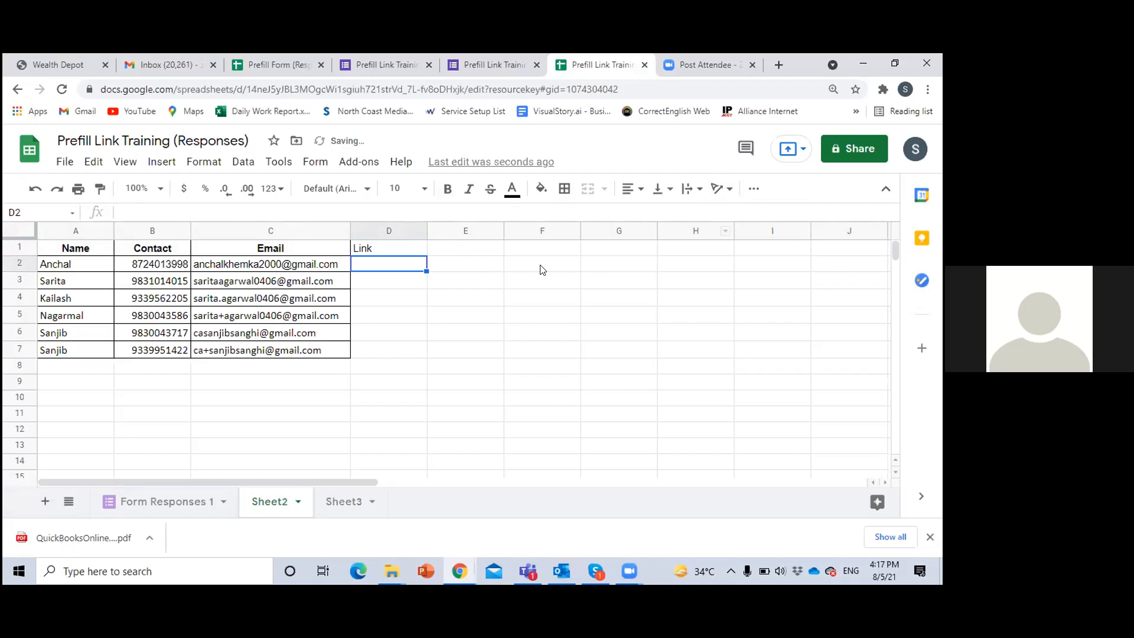
pyautogui.click(369, 249)
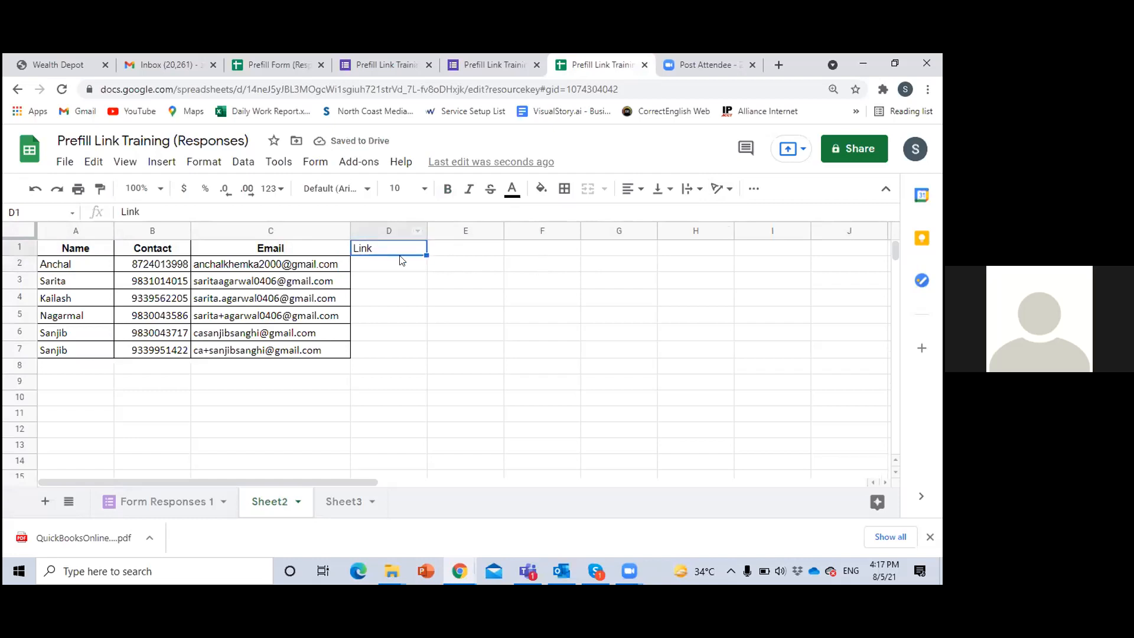
pyautogui.hotkey('ctrl', 'b')
# Start a formula in cell D2 of Sheet2 with three nested SUBSTITUTE functions
pyautogui.click(409, 264)
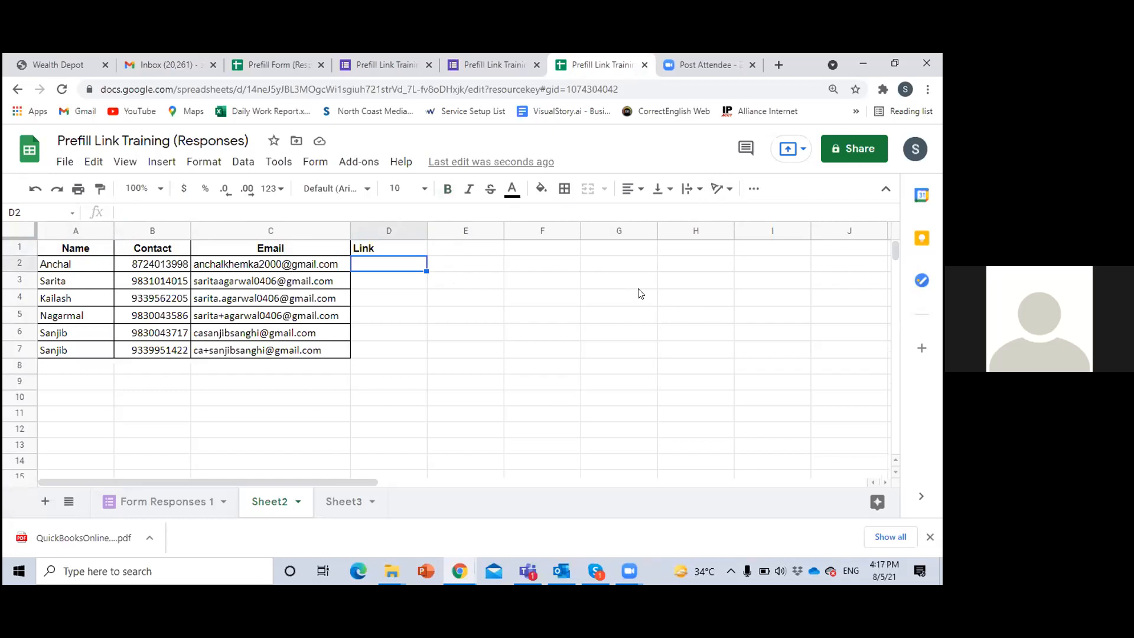
pyautogui.write('=sub')
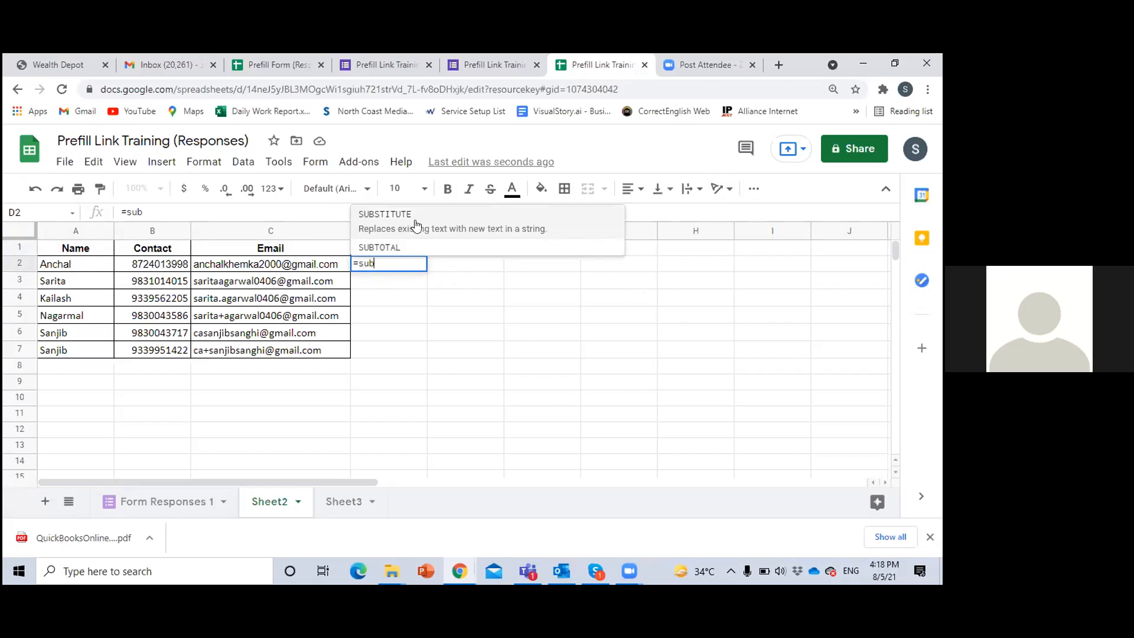
pyautogui.click(398, 222)
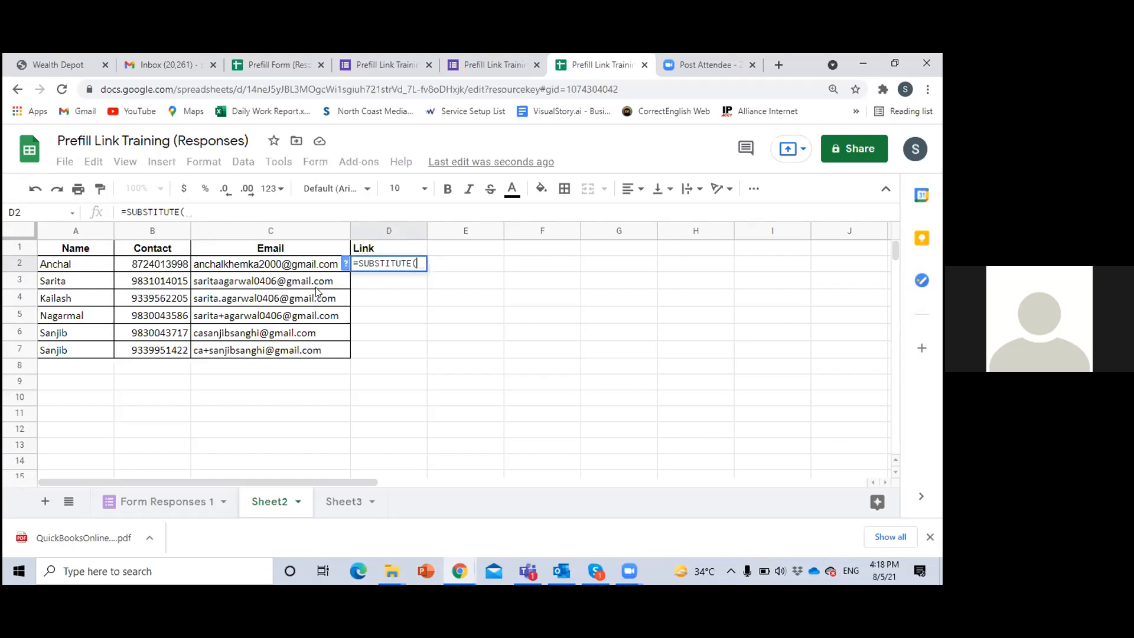
pyautogui.write('sub')
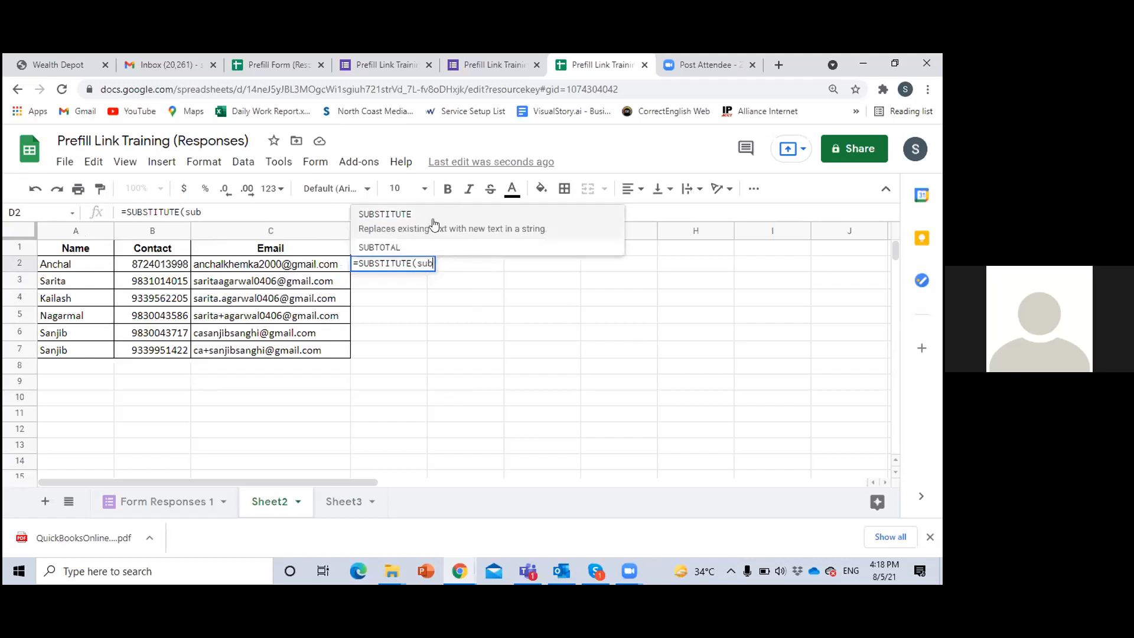
pyautogui.click(433, 224)
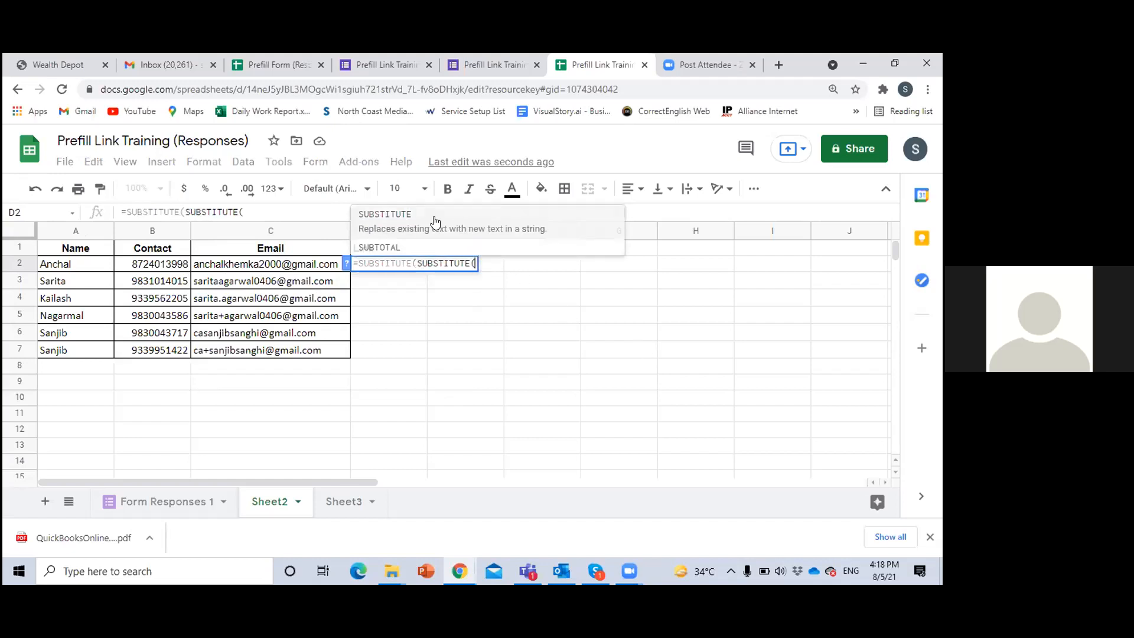
pyautogui.write('sub')
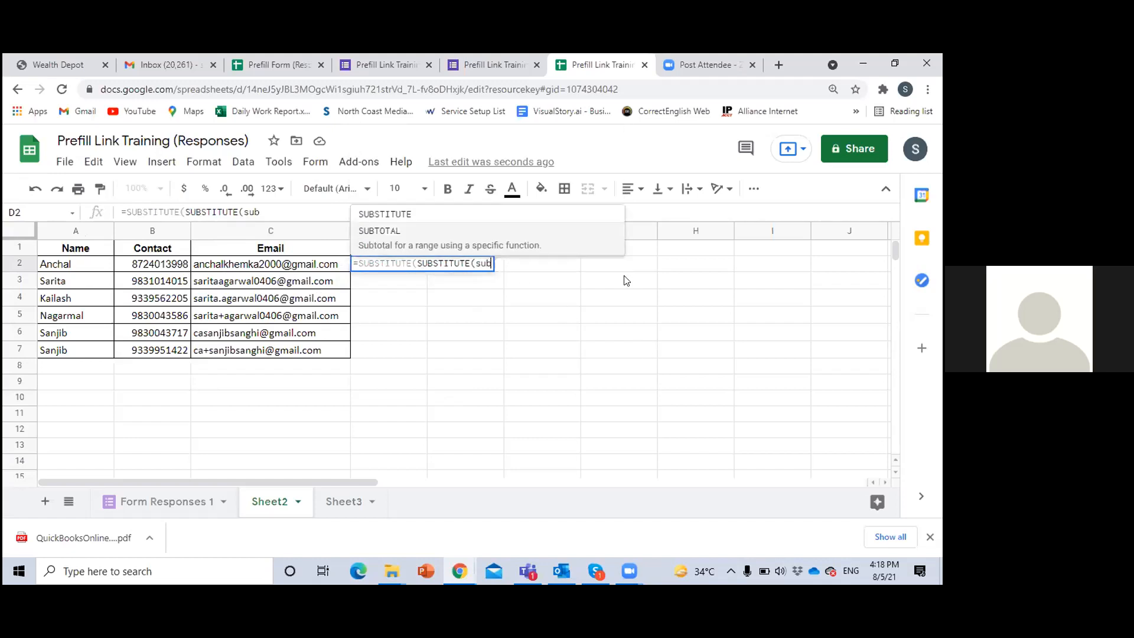
pyautogui.click(393, 220)
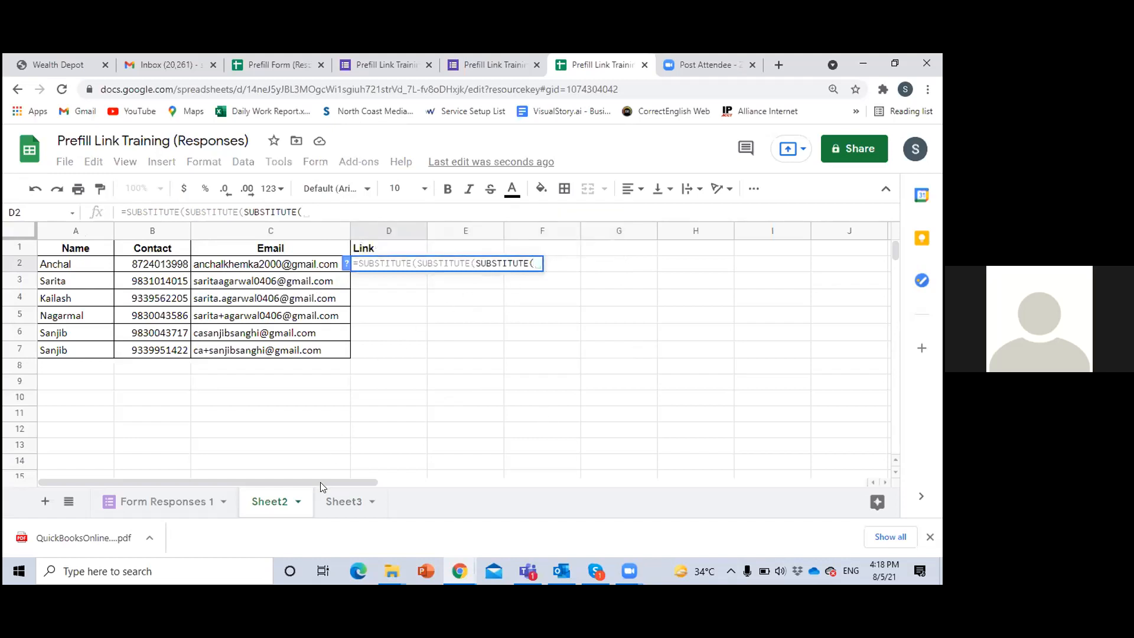
# Use the pre-filled link in cell A1 of Sheet3 as the text to search, with the absolute reference Sheet3!$A$1
pyautogui.click(336, 501)
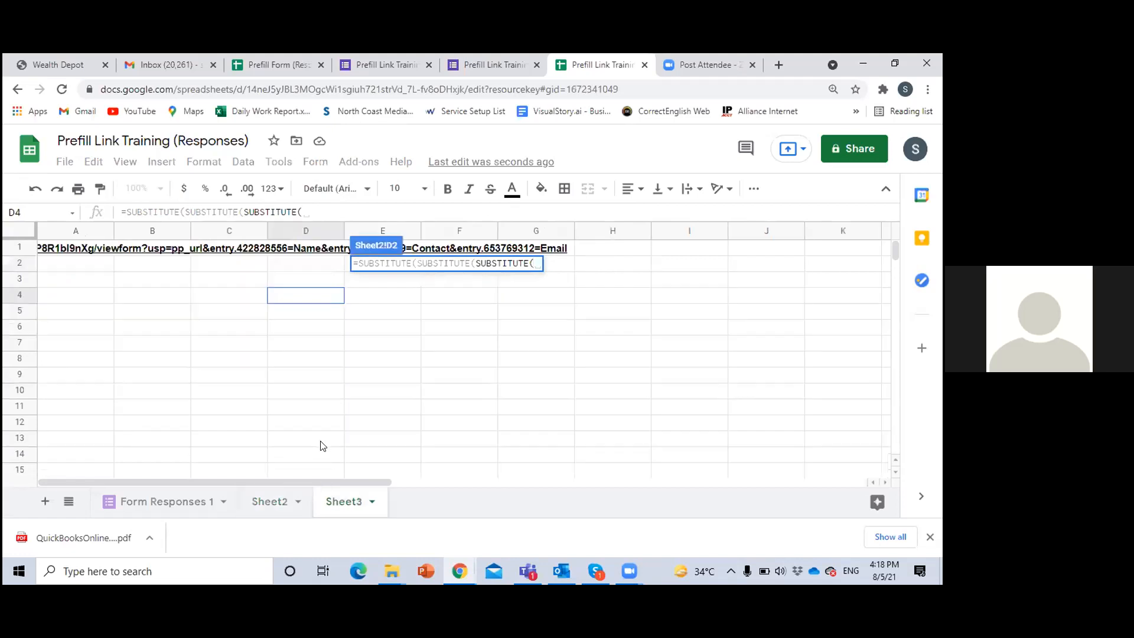
pyautogui.click(81, 251)
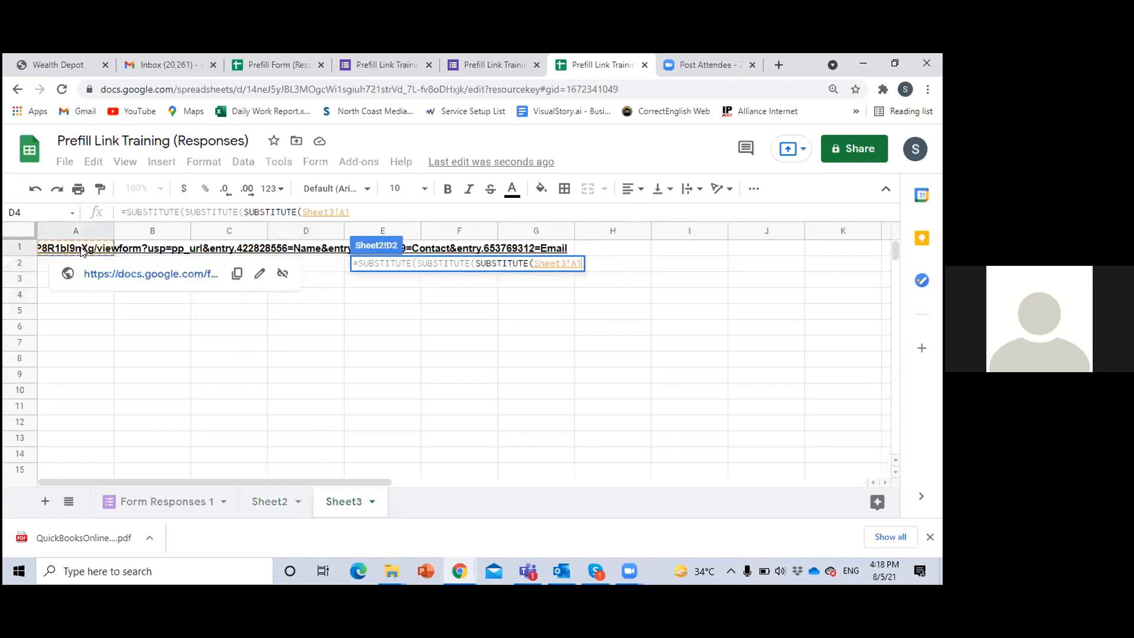
pyautogui.click(359, 215)
pyautogui.click(339, 212)
pyautogui.write('$A$')
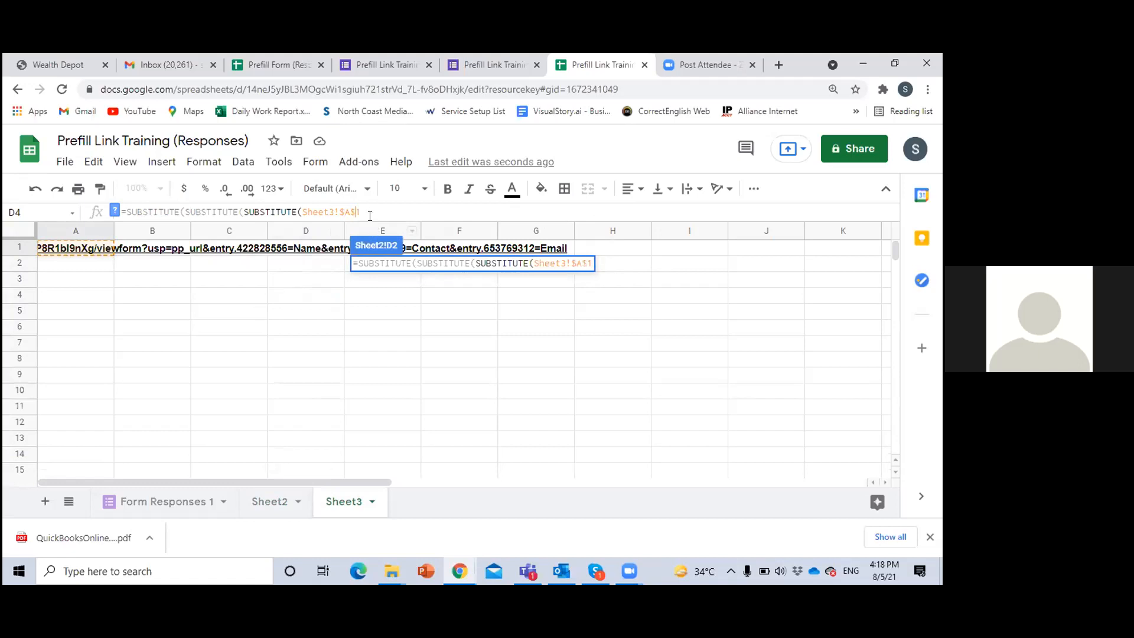
pyautogui.click(373, 208)
pyautogui.write(',')
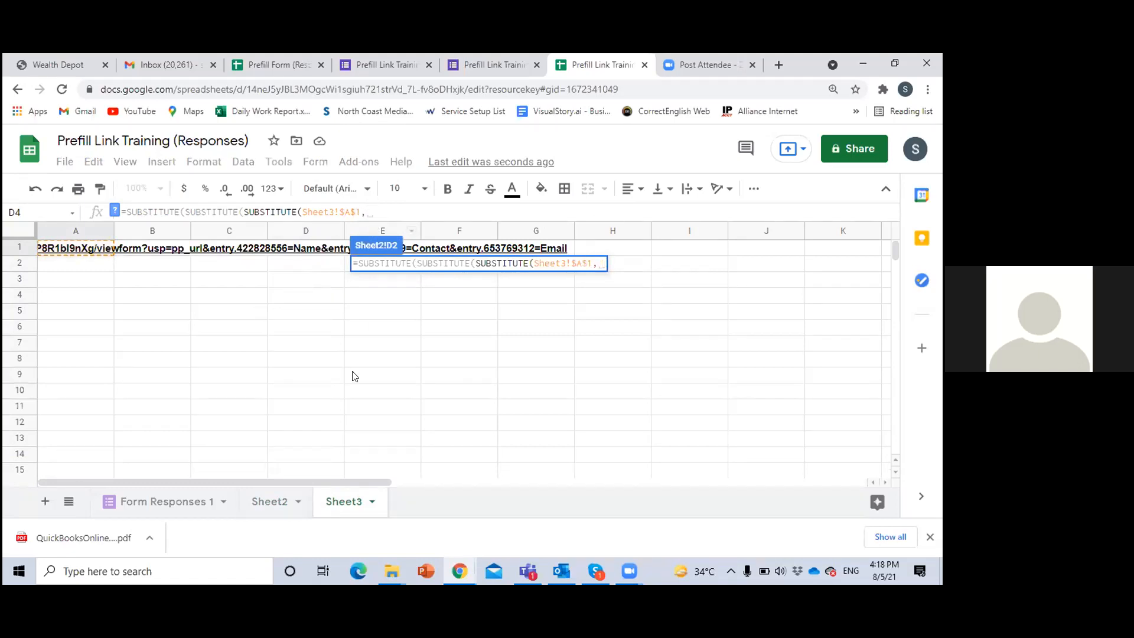
# Complete the innermost SUBSTITUTE so that the Name heading $A$1 of Sheet2 is replaced by A2
pyautogui.click(270, 500)
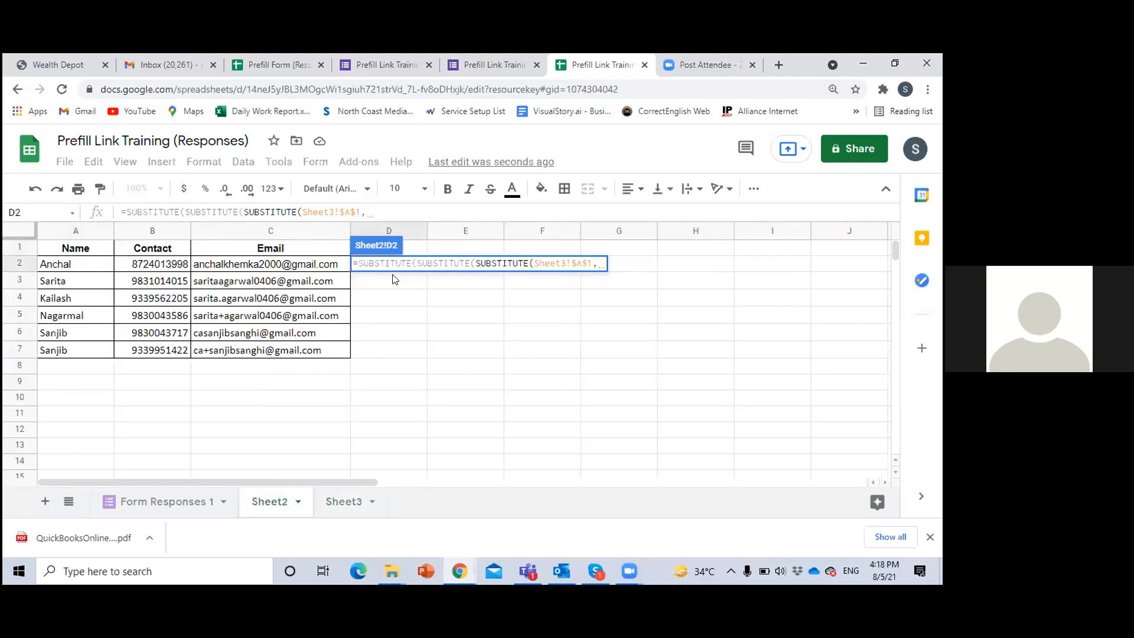
pyautogui.click(88, 252)
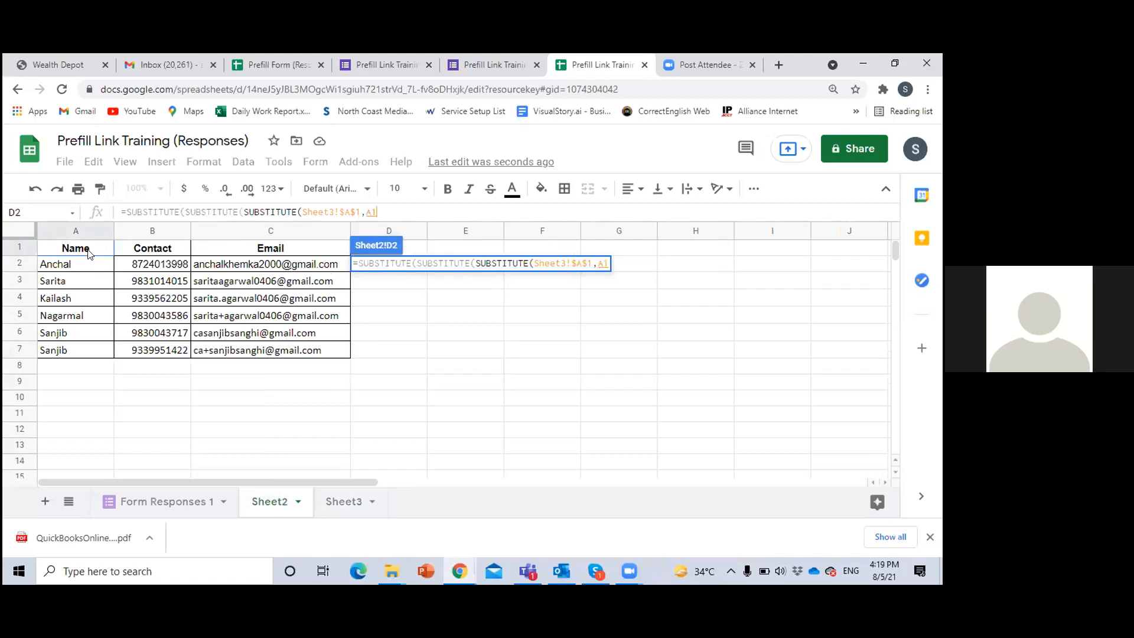
pyautogui.click(375, 211)
pyautogui.press('F4')
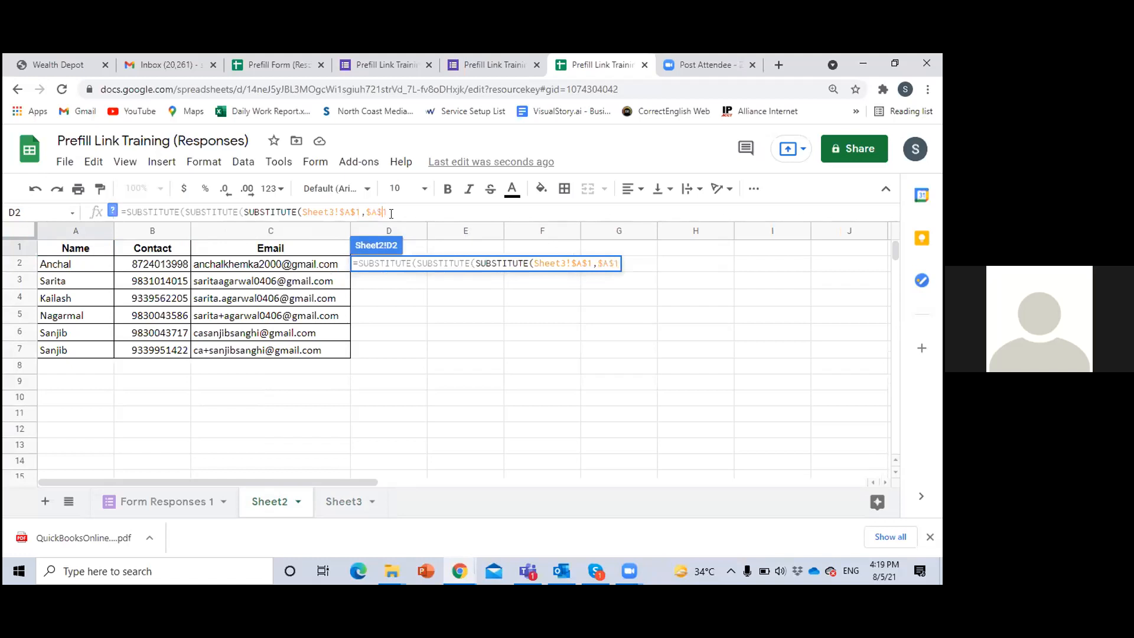
pyautogui.write(',')
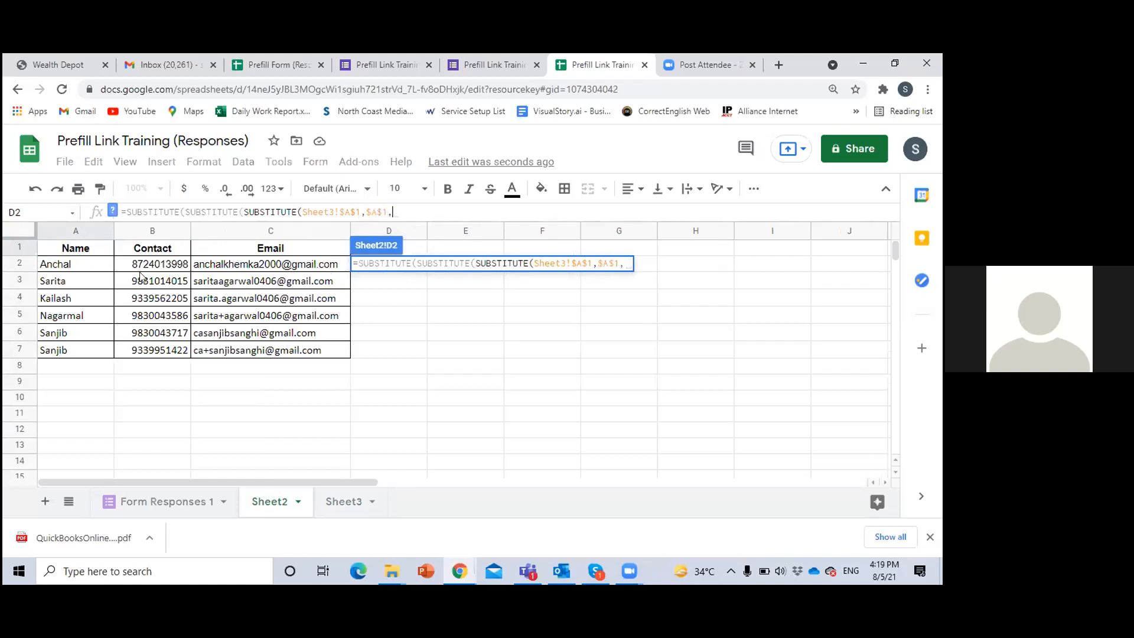
pyautogui.click(99, 264)
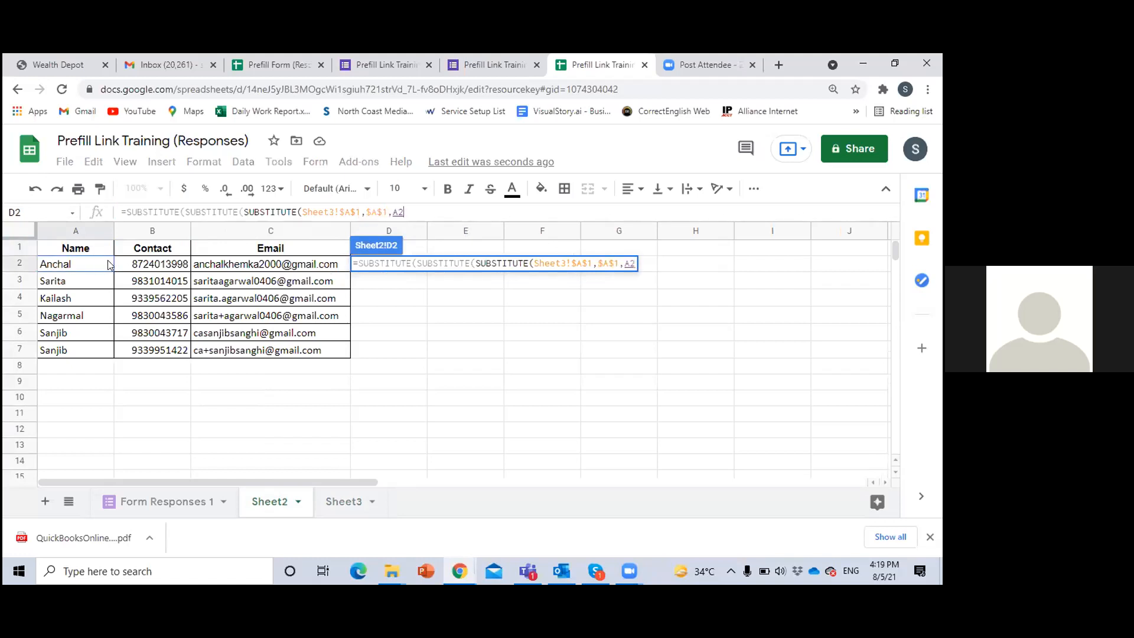
pyautogui.write(')')
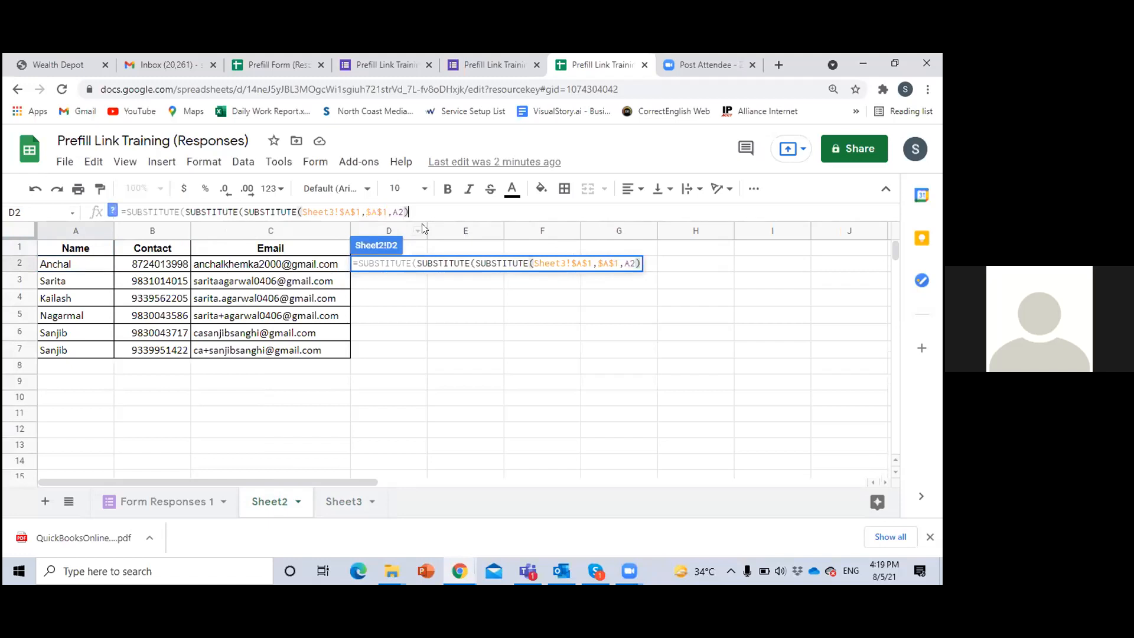
pyautogui.write(',')
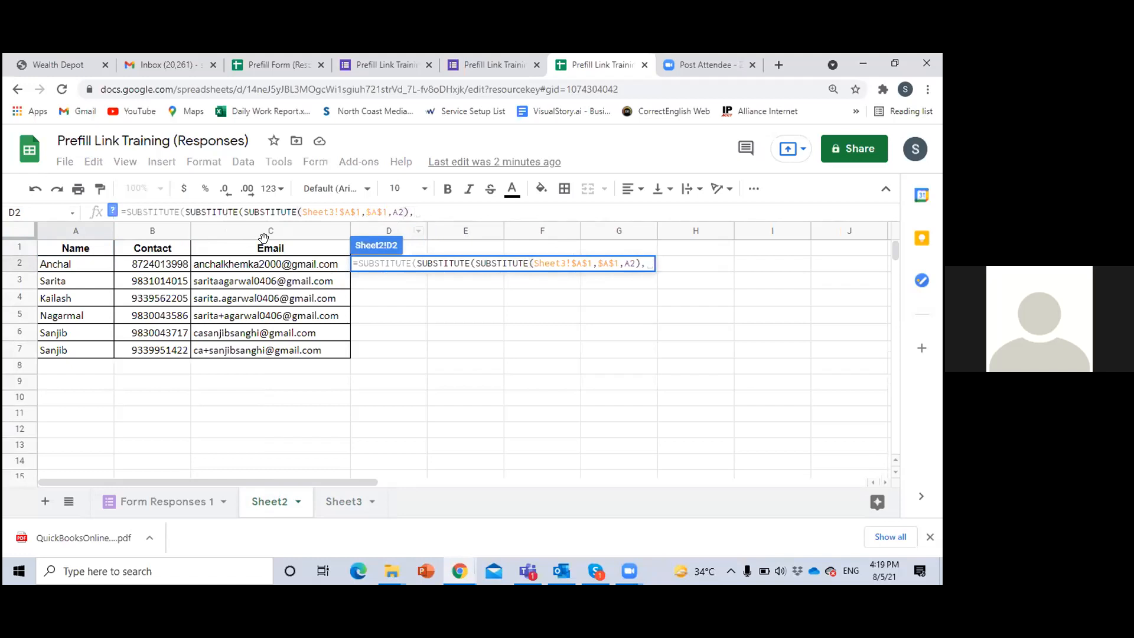
# Add the Contact arguments to the formula as ($B$1,B2), with the heading reference absolute and the contact cell relative
pyautogui.click(165, 248)
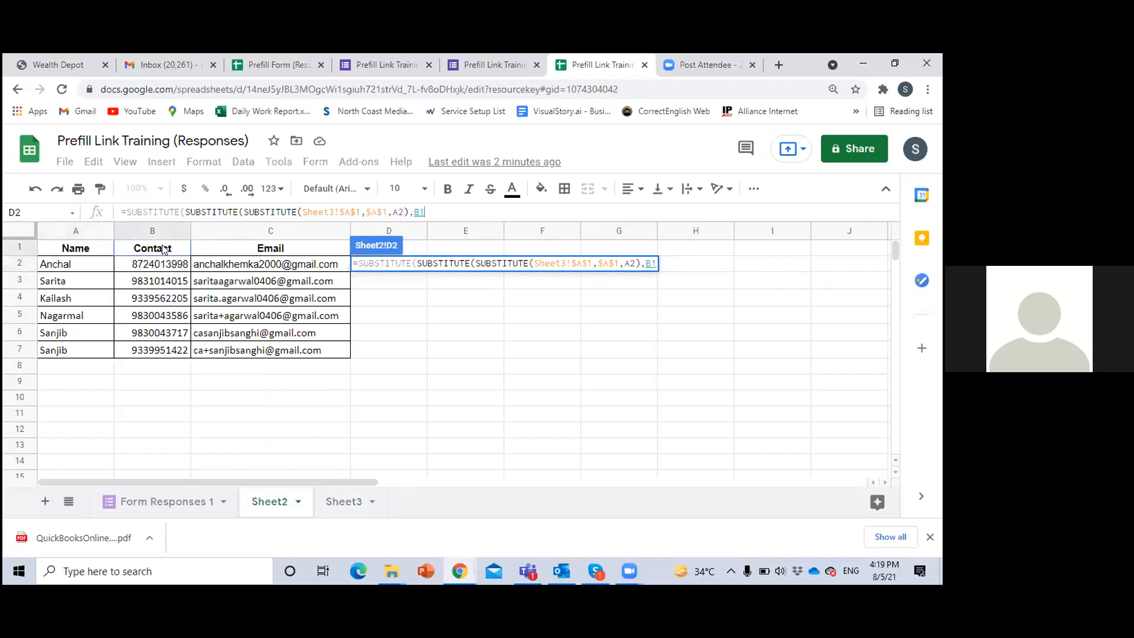
pyautogui.click(413, 213)
pyautogui.write('(')
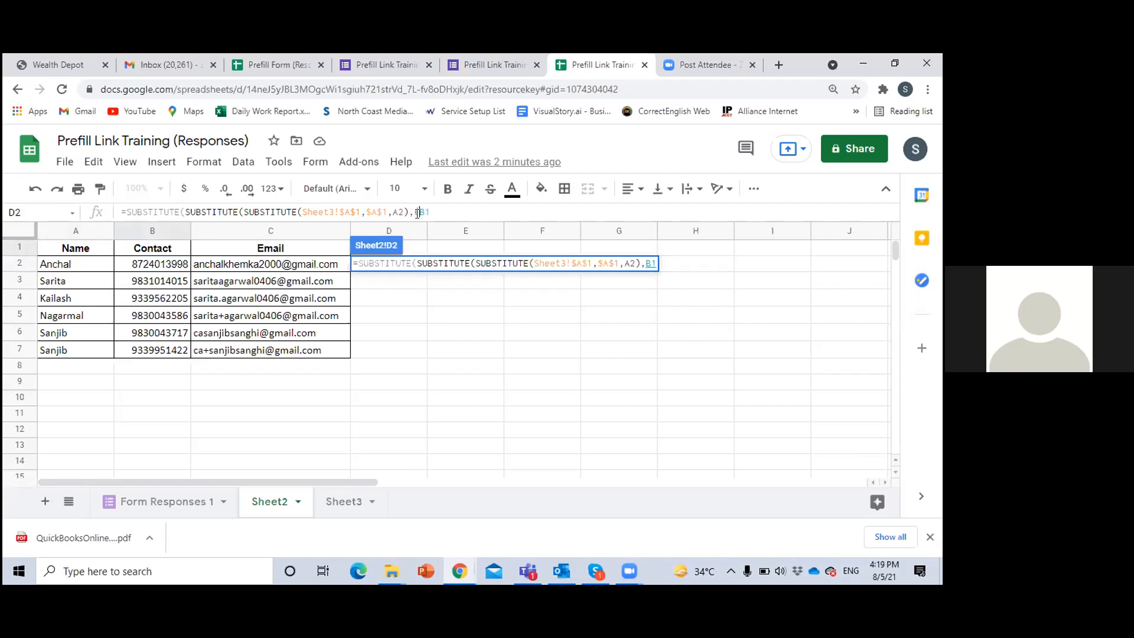
pyautogui.write('$B$1,')
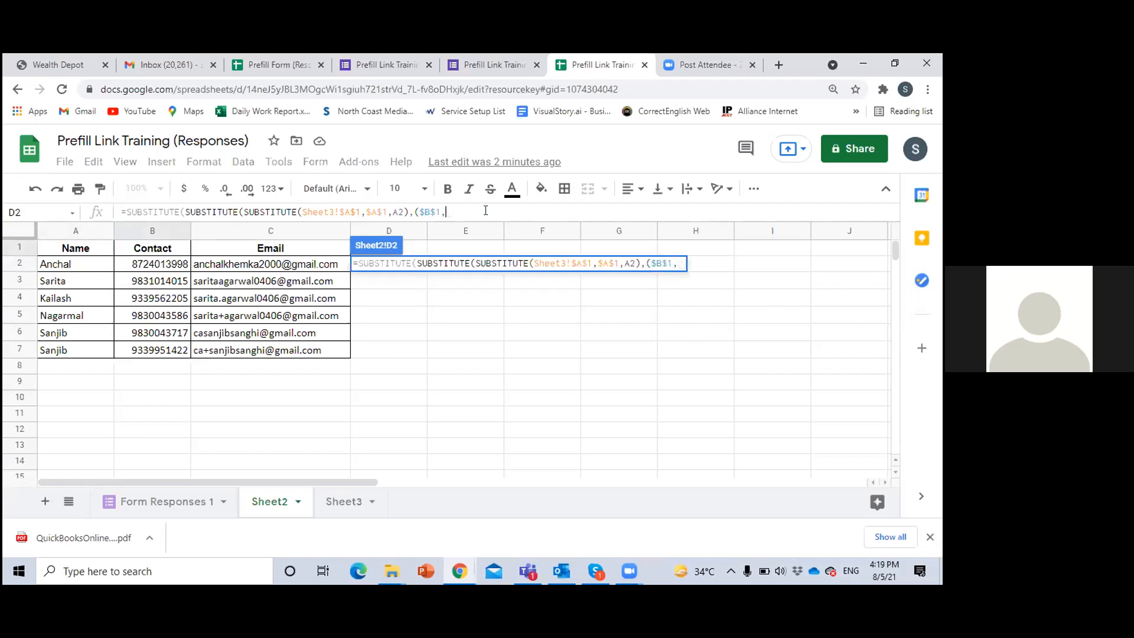
pyautogui.click(147, 265)
pyautogui.write('),')
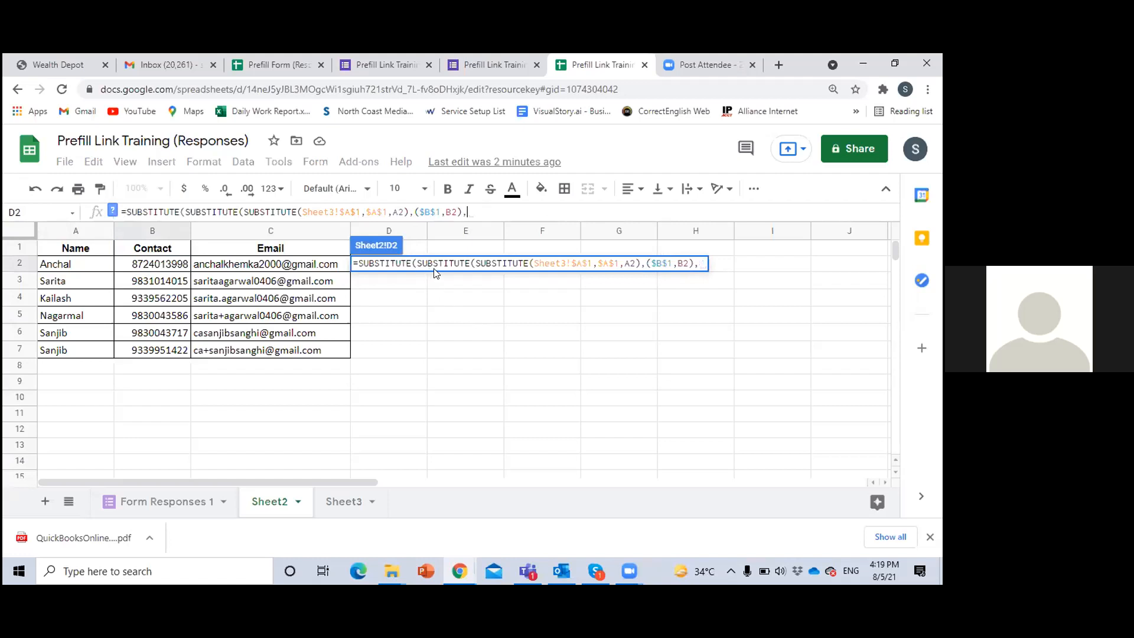
# Add the Email heading to the formula as the absolute reference ($C$1) and enter the formula in D2
pyautogui.click(273, 255)
pyautogui.click(468, 208)
pyautogui.write('$C1')
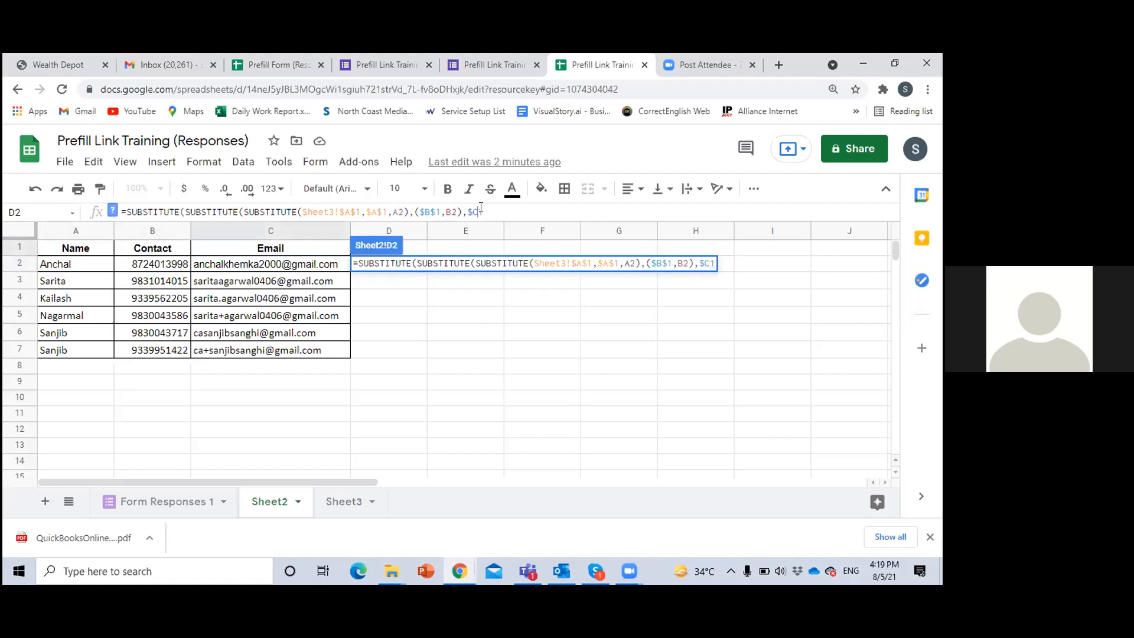
pyautogui.write('$')
pyautogui.write('(')
pyautogui.click(281, 269)
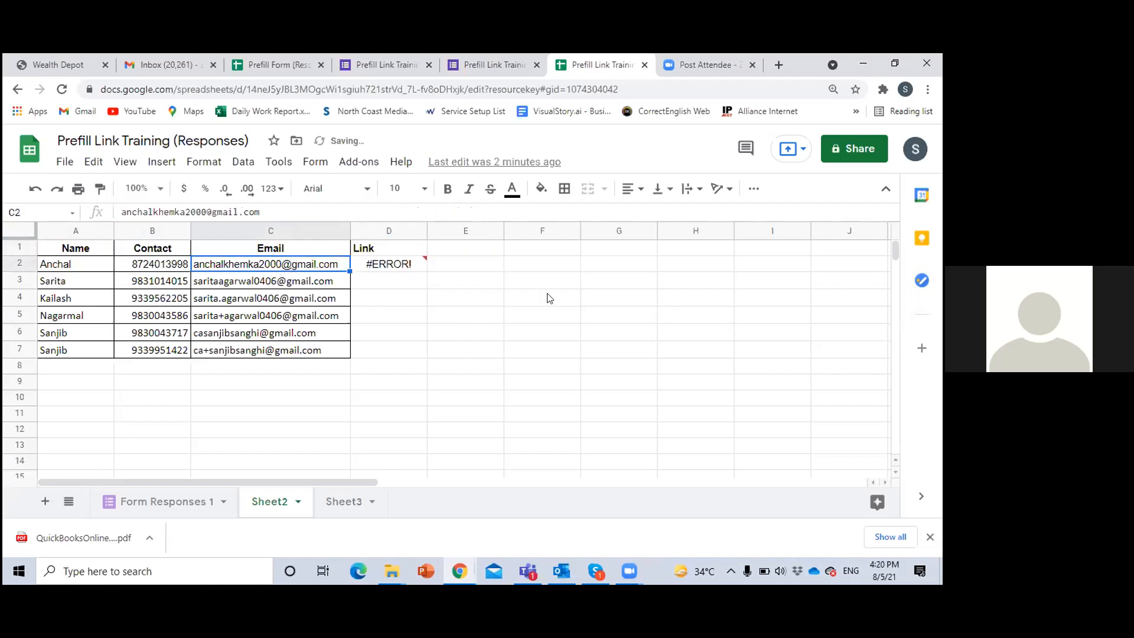
# Insert C2 after $C$1 in the D2 formula as the email replacement and enter the formula again
pyautogui.click(496, 211)
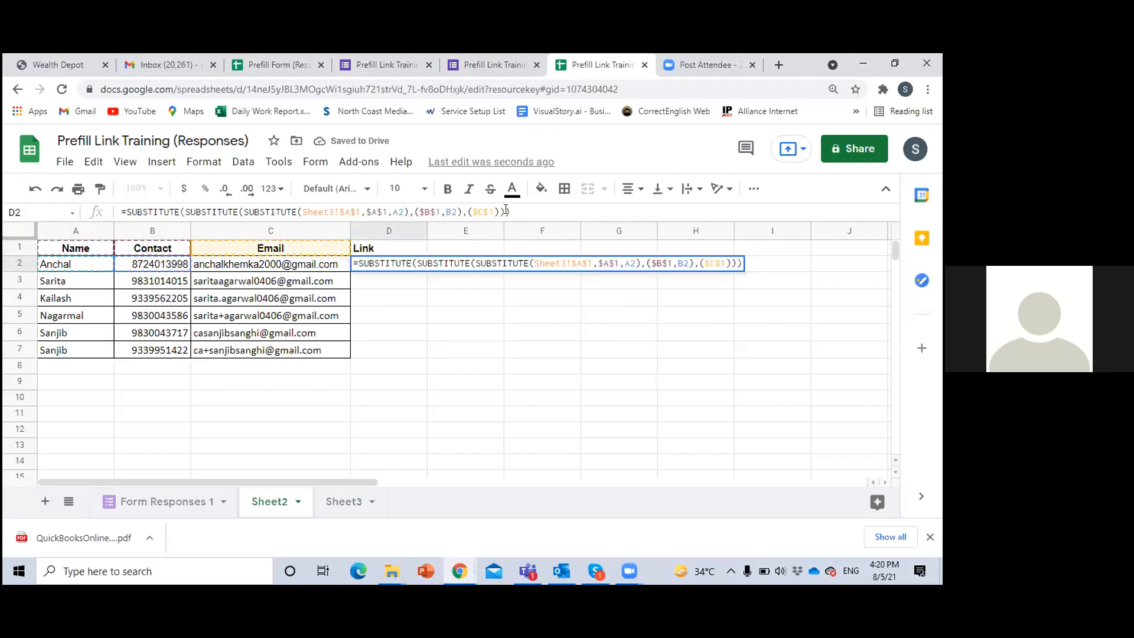
pyautogui.write(',')
pyautogui.click(322, 269)
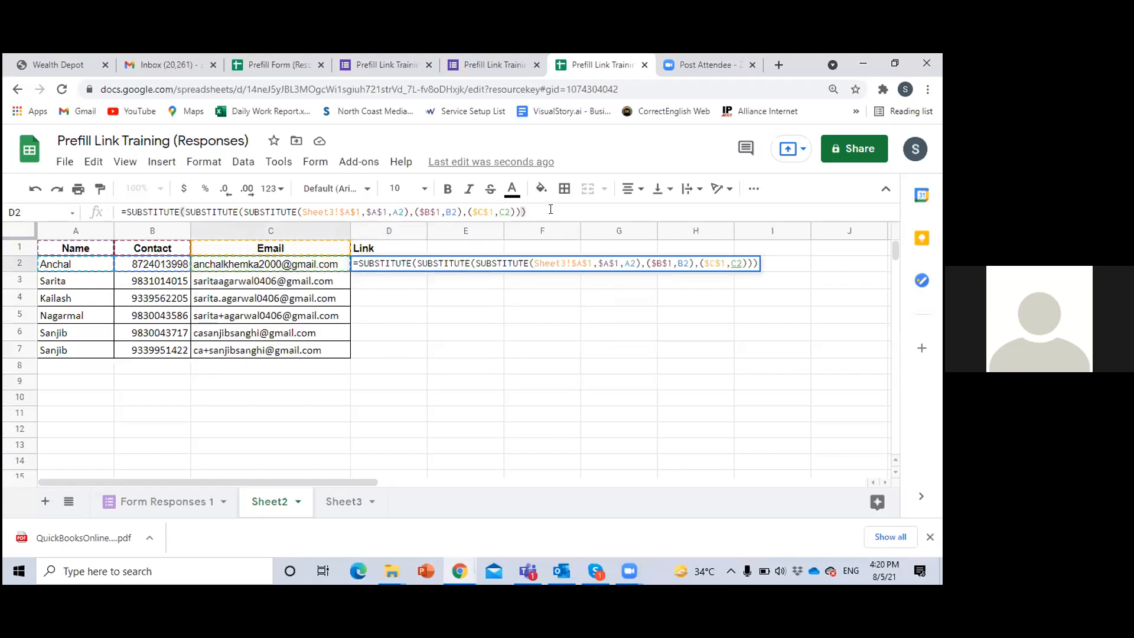
pyautogui.press('Return')
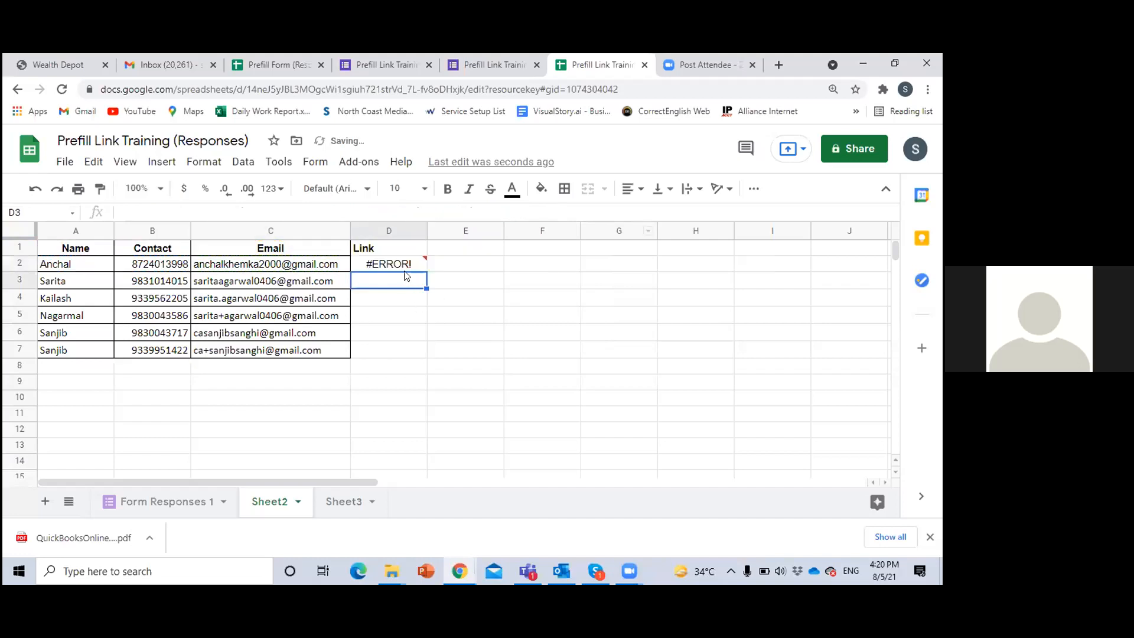
# In the D2 formula, change the Contact heading reference to B$1 and remove the closing parenthesis after B2
pyautogui.press('Up')
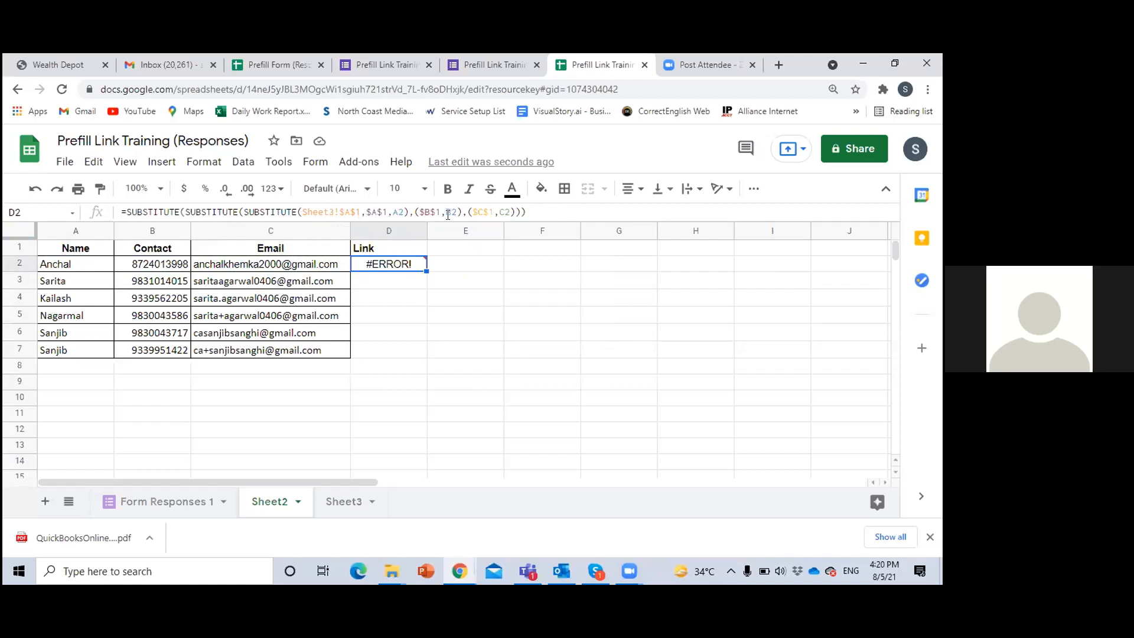
pyautogui.click(512, 210)
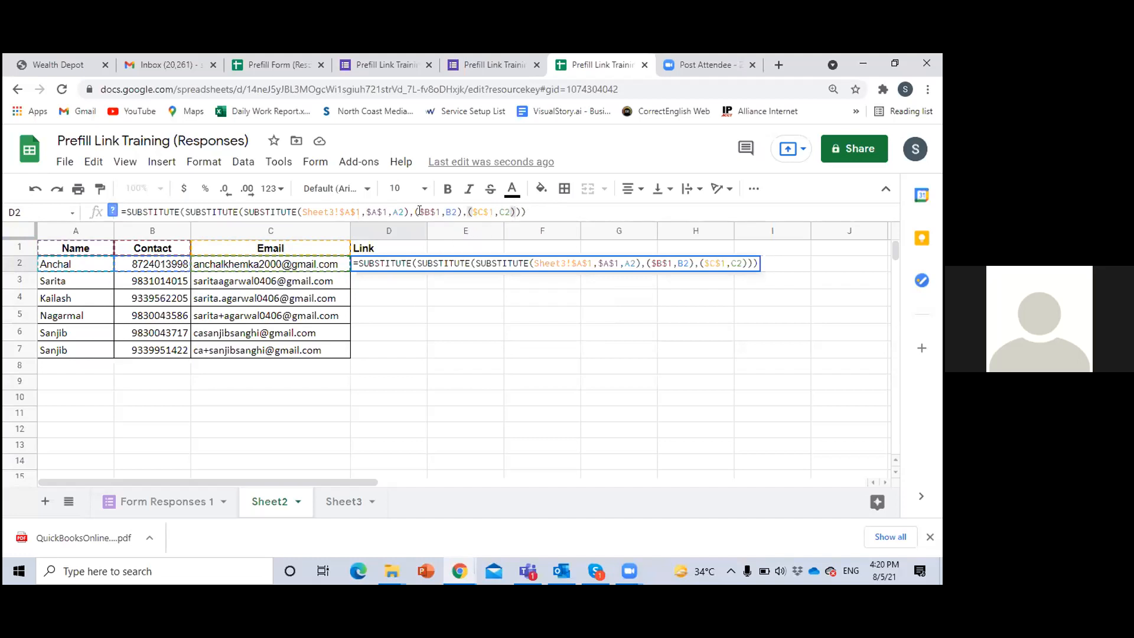
pyautogui.click(420, 211)
pyautogui.press('Delete')
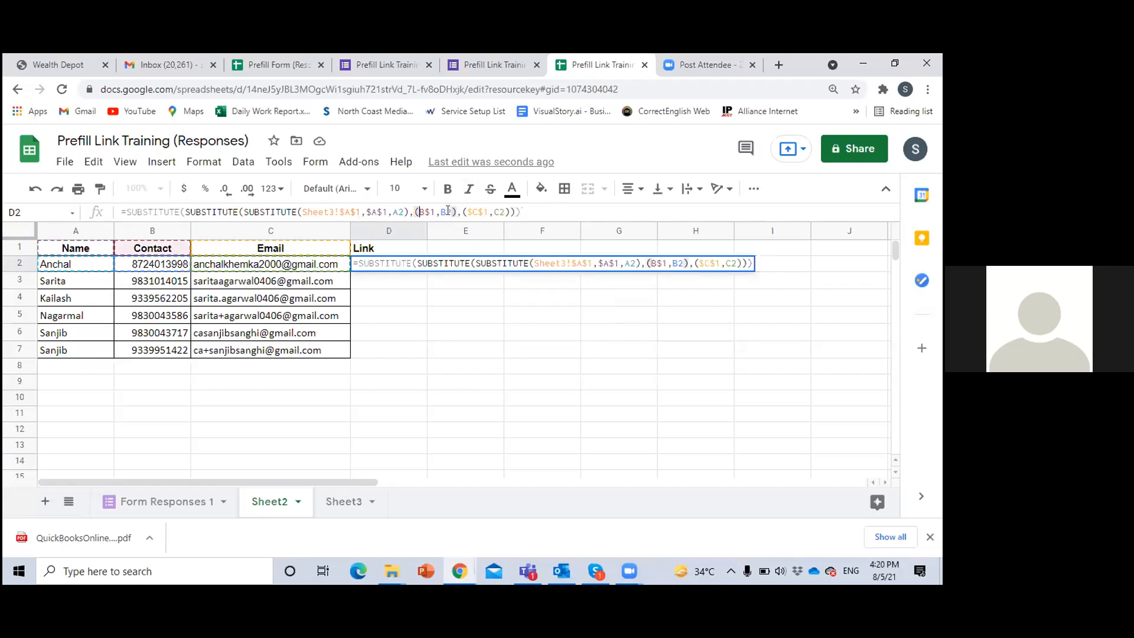
pyautogui.press('BackSpace')
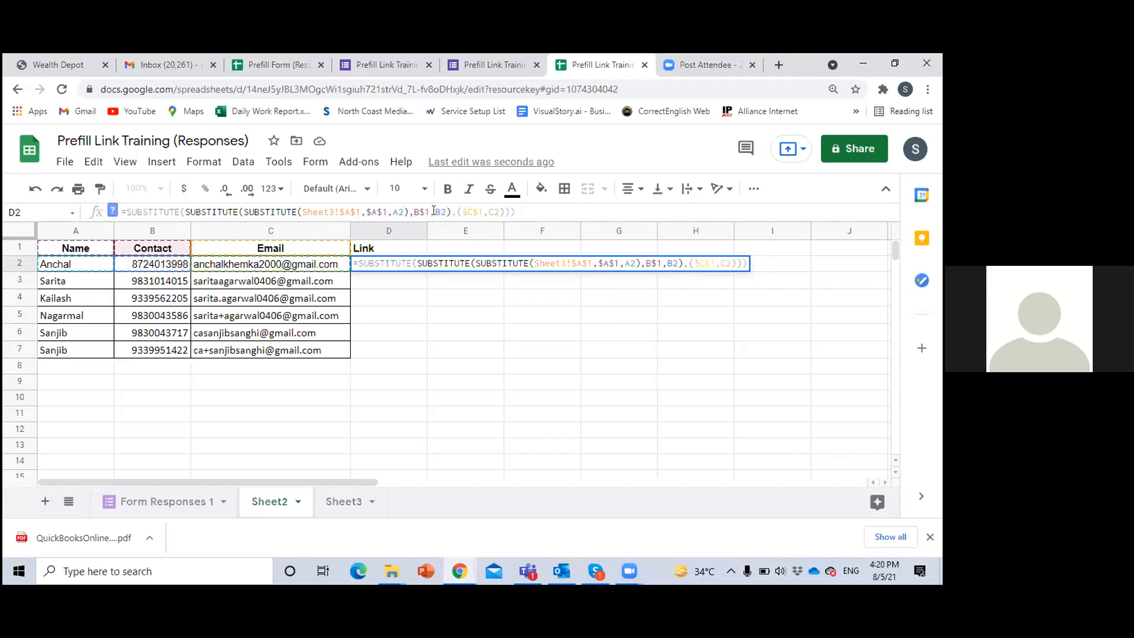
pyautogui.write('(')
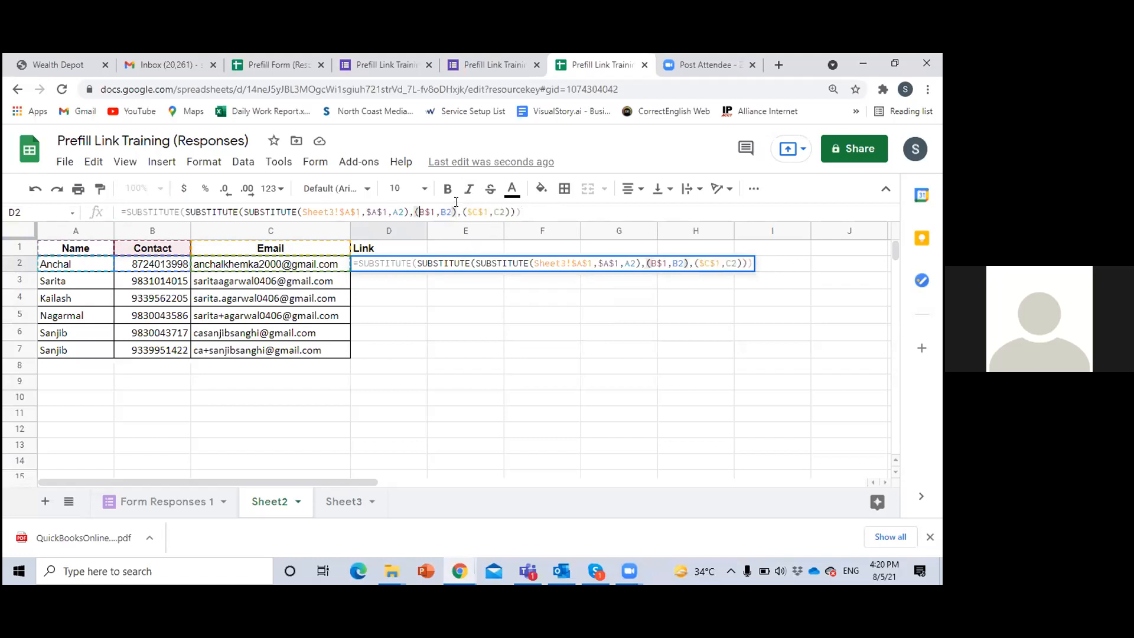
pyautogui.click(456, 212)
pyautogui.press('BackSpace')
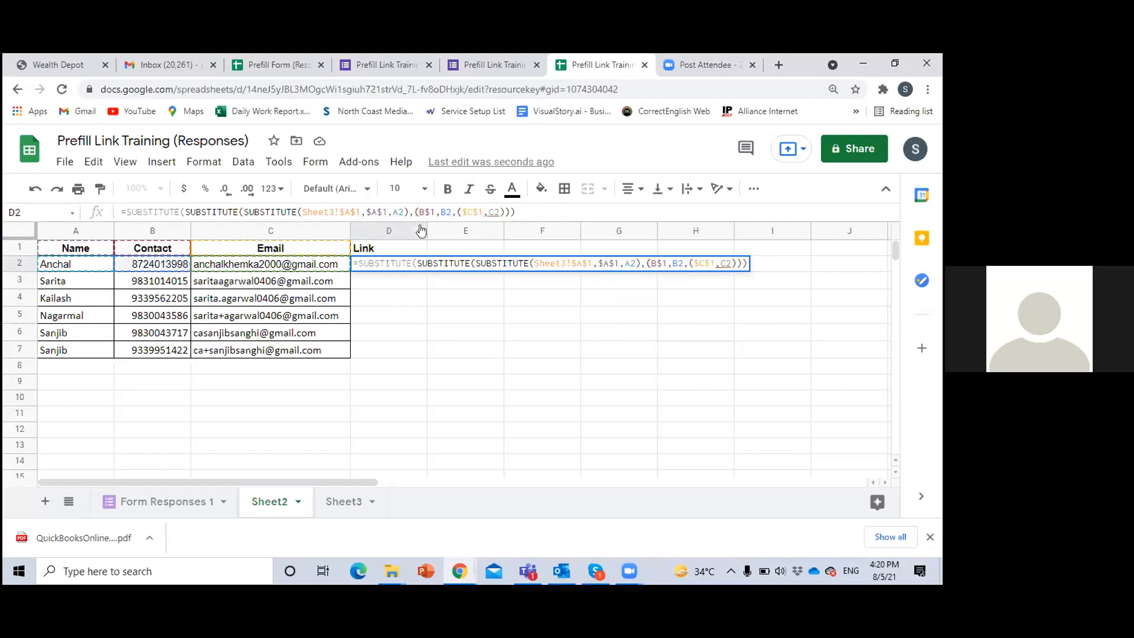
# Remove the closing parenthesis after A2 and the opening parenthesis before B$1 in the D2 formula
pyautogui.click(407, 211)
pyautogui.press('BackSpace')
pyautogui.click(413, 211)
pyautogui.press('BackSpace')
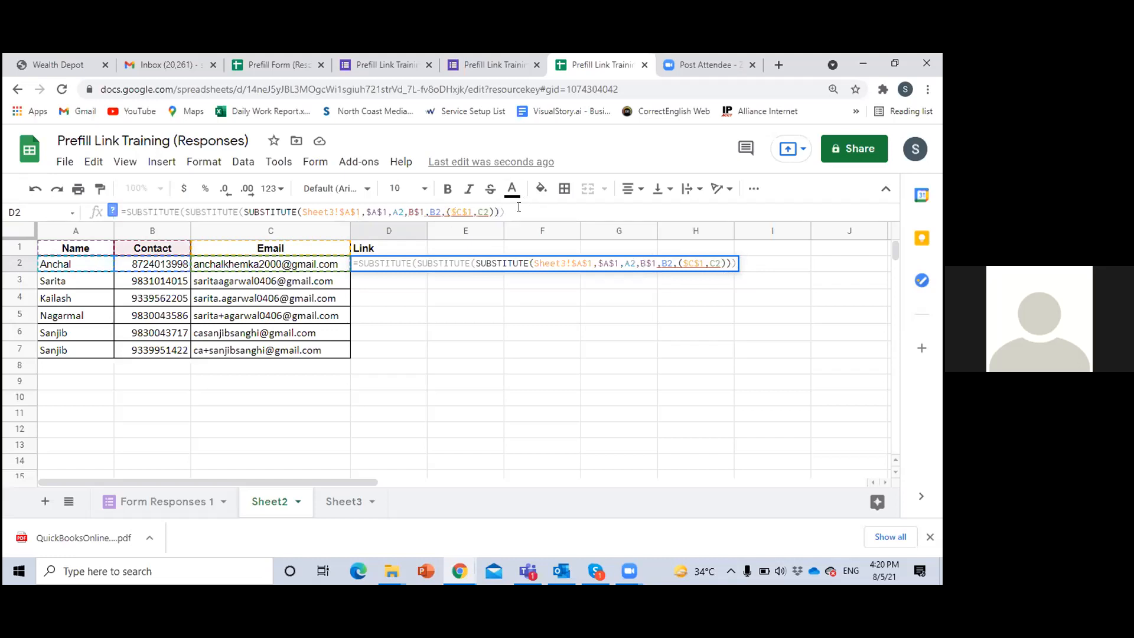
# Remove the opening parenthesis before $C$1, enter the formula and reselect D2 to check its result
pyautogui.click(452, 212)
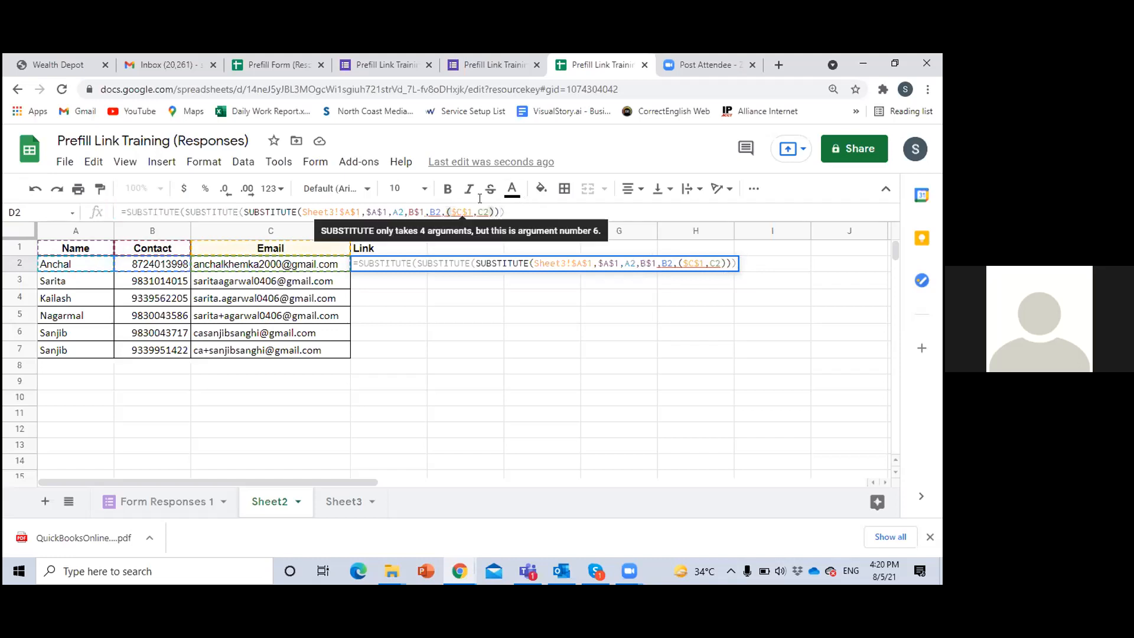
pyautogui.click(454, 212)
pyautogui.press('BackSpace')
pyautogui.click(506, 206)
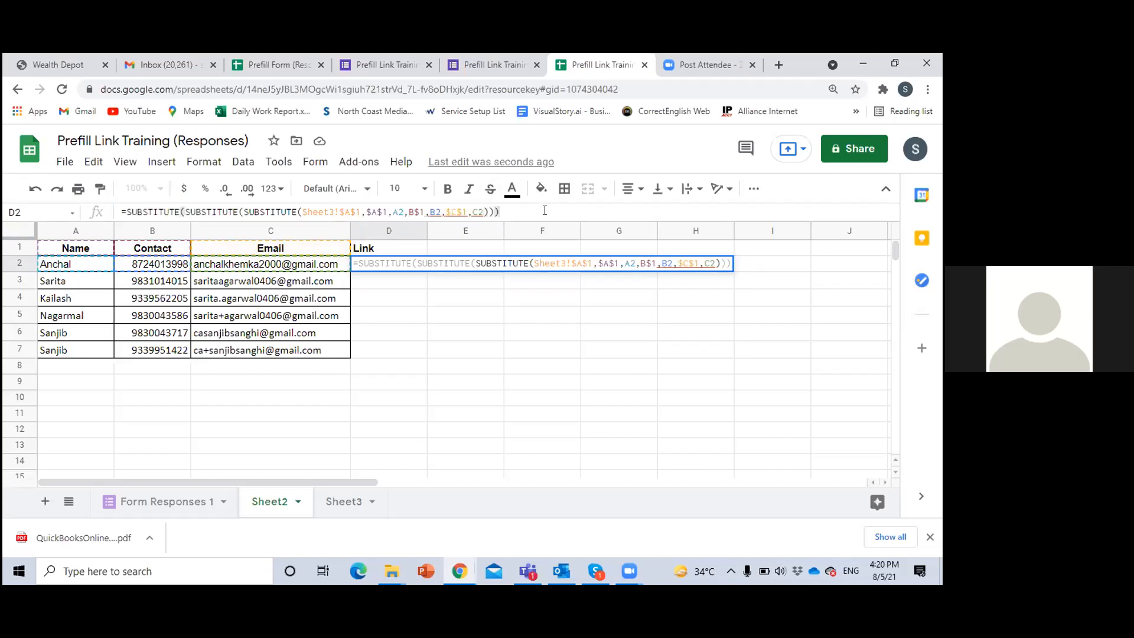
pyautogui.press('Return')
pyautogui.click(379, 269)
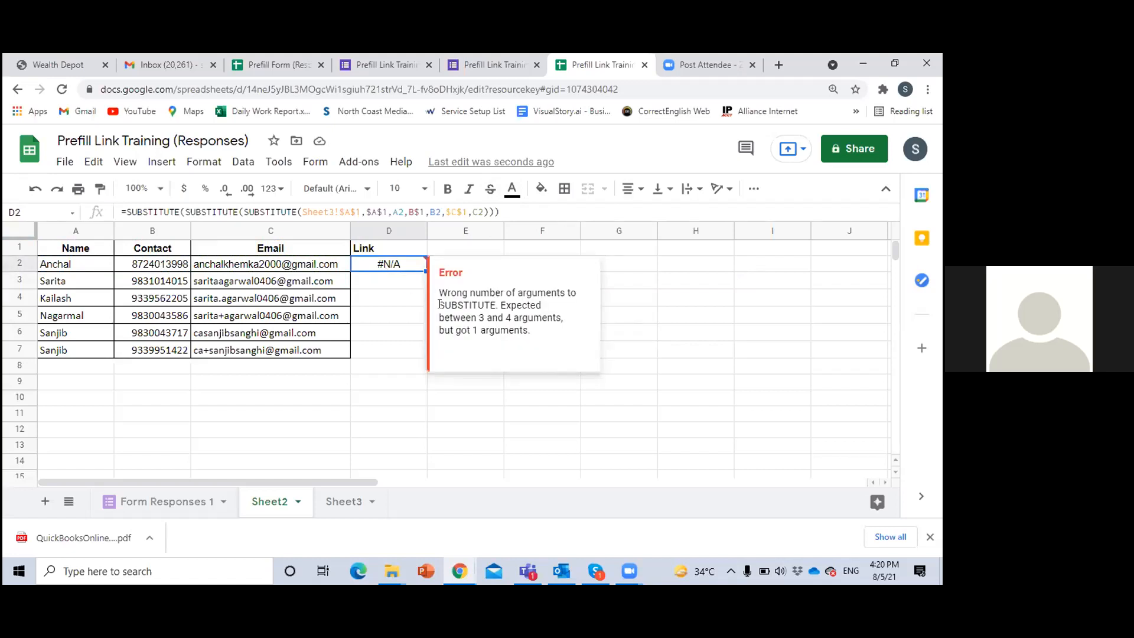
# Examine the reference SUBSTITUTE formula in D2 on Sheet3 of the Prefill Form (Responses) spreadsheet
pyautogui.click(278, 66)
pyautogui.click(379, 400)
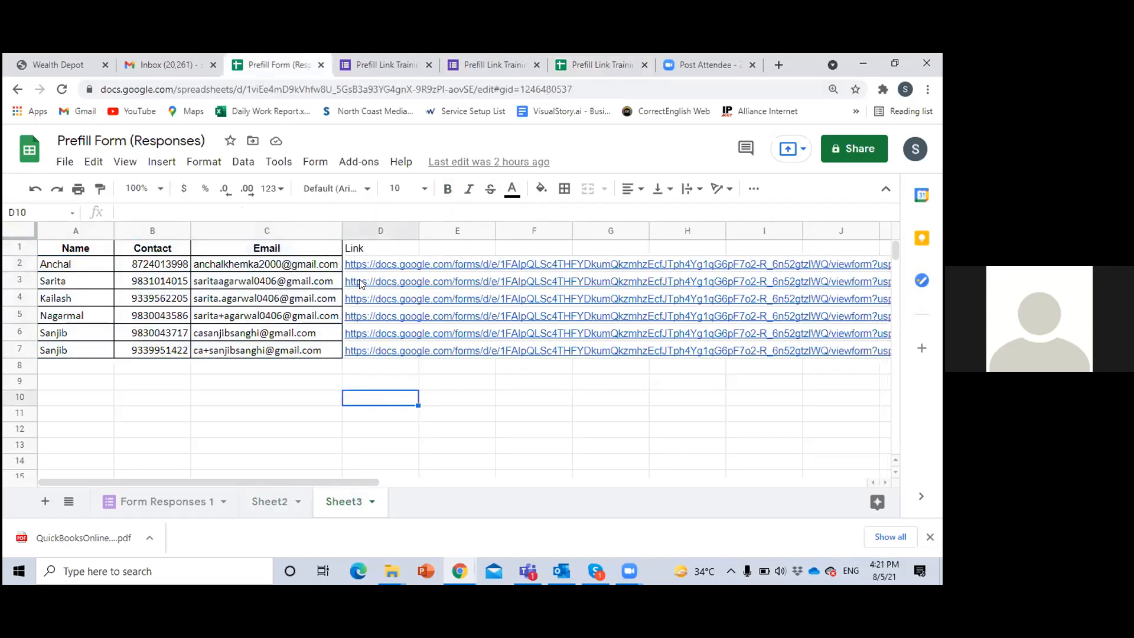
pyautogui.click(381, 284)
pyautogui.press('Up')
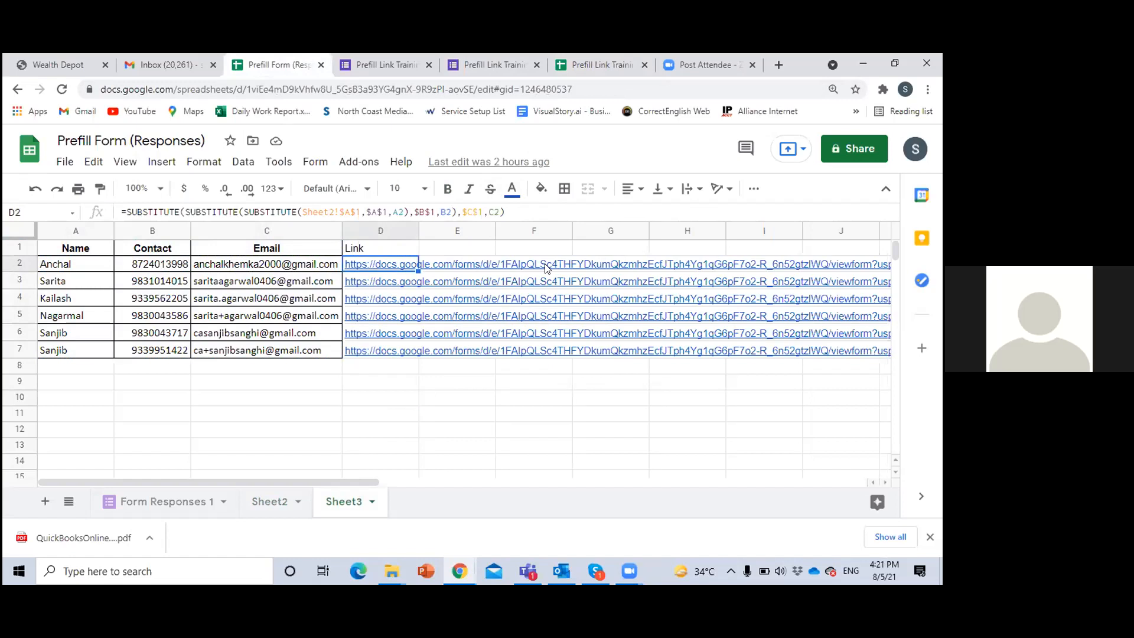
pyautogui.moveTo(358, 269)
# Back in Prefill Link Training (Responses), add closing parentheses after A2 and B2 in the D2 formula, remove the two surplus final ones and enter it
pyautogui.click(598, 65)
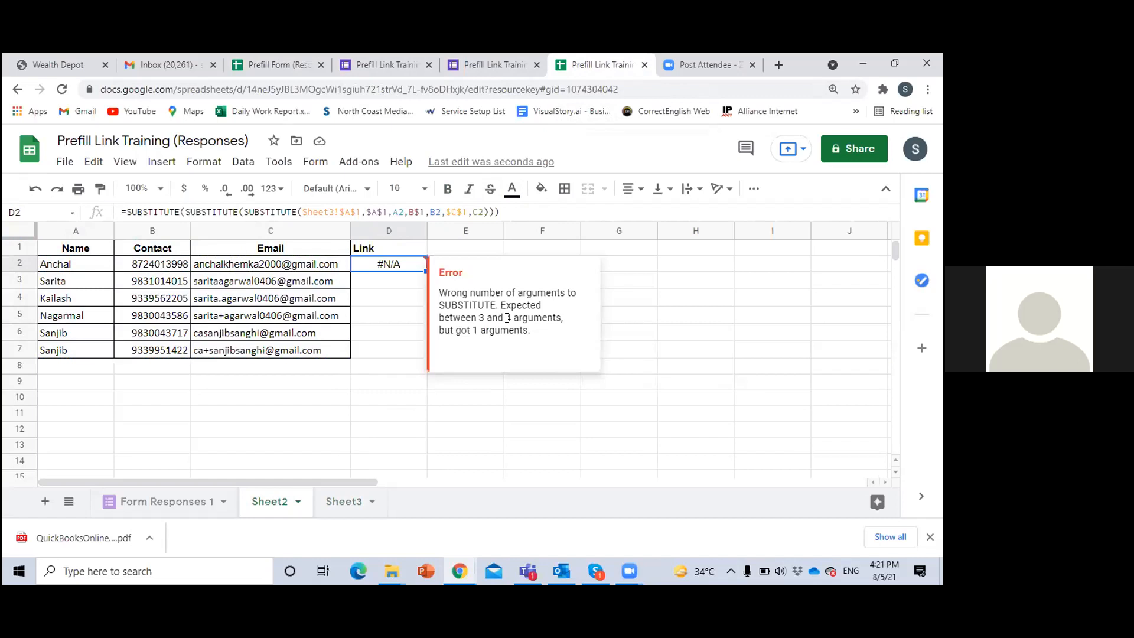
pyautogui.click(441, 209)
pyautogui.write(')')
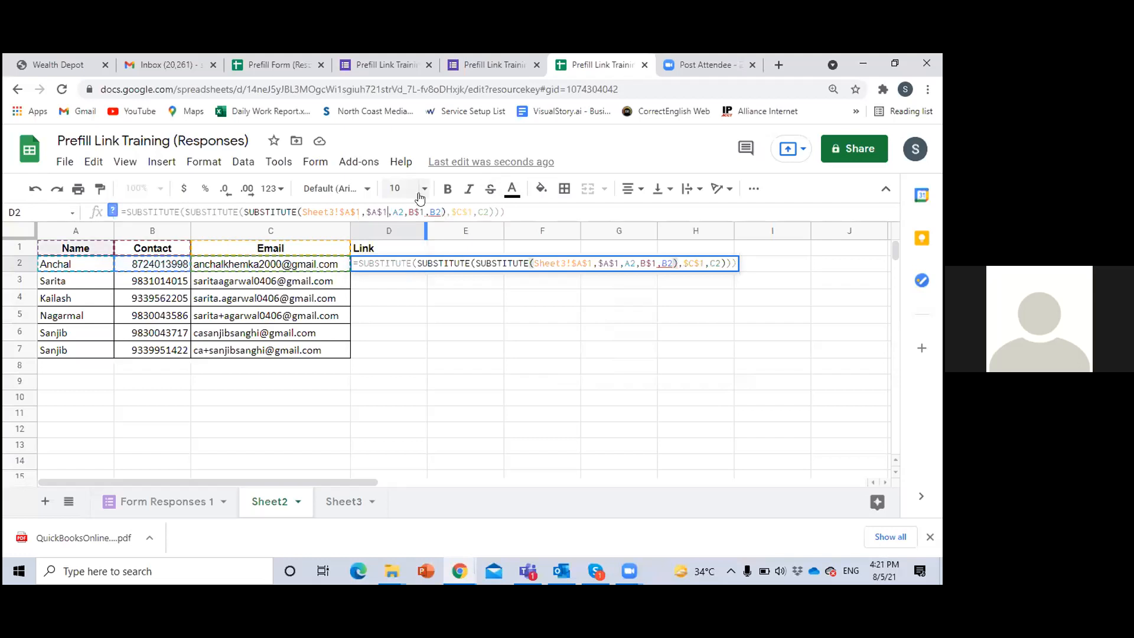
pyautogui.click(402, 208)
pyautogui.write(')')
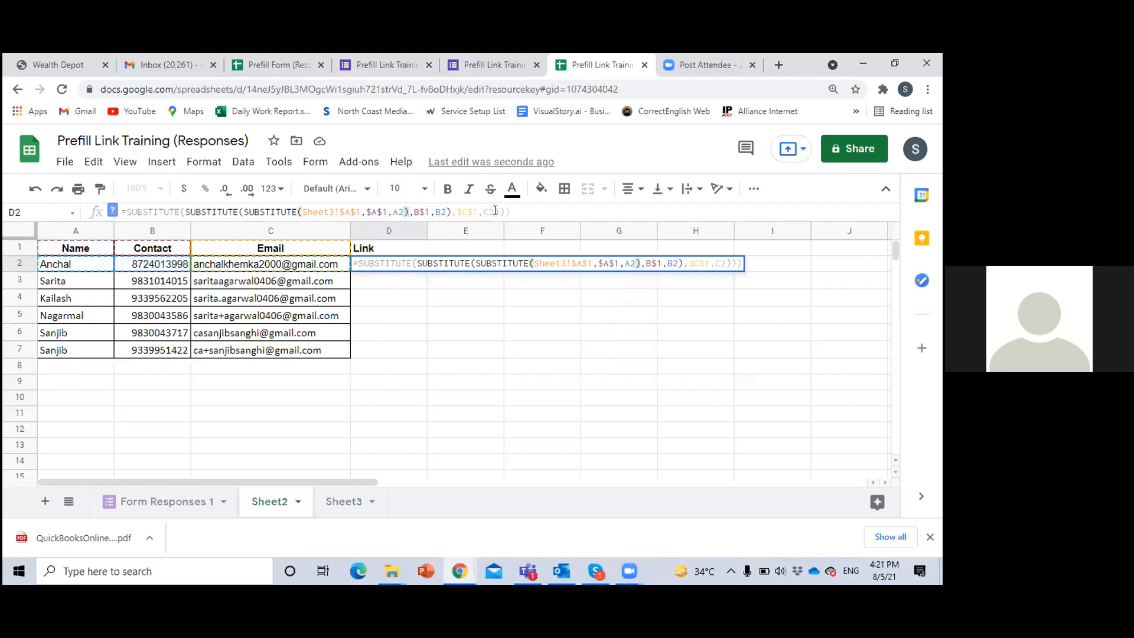
pyautogui.press('Return')
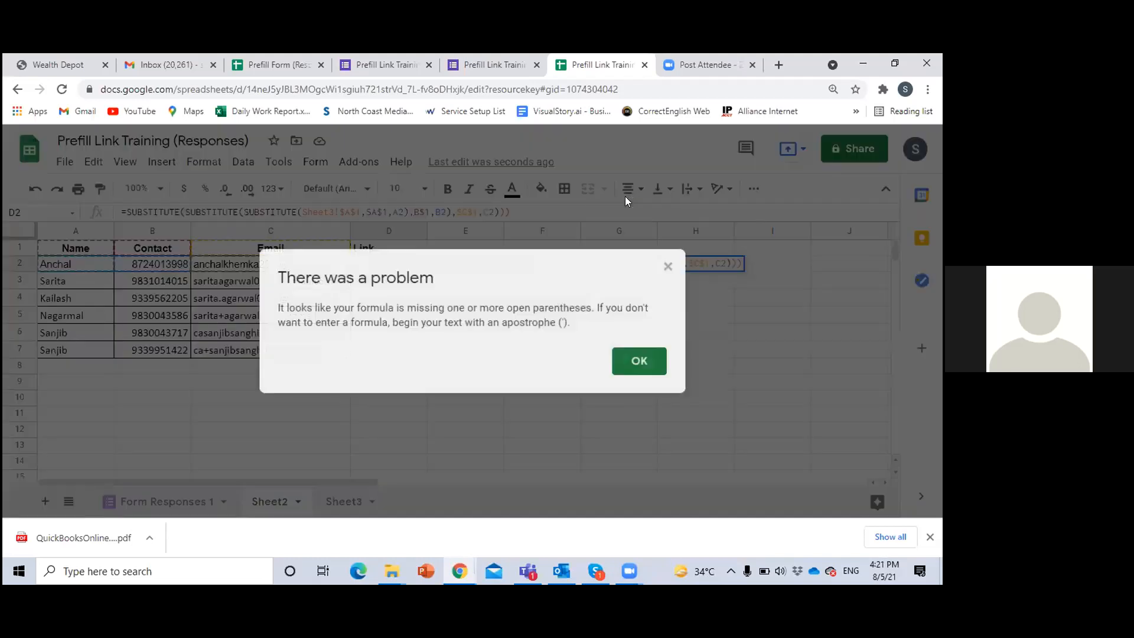
pyautogui.click(639, 360)
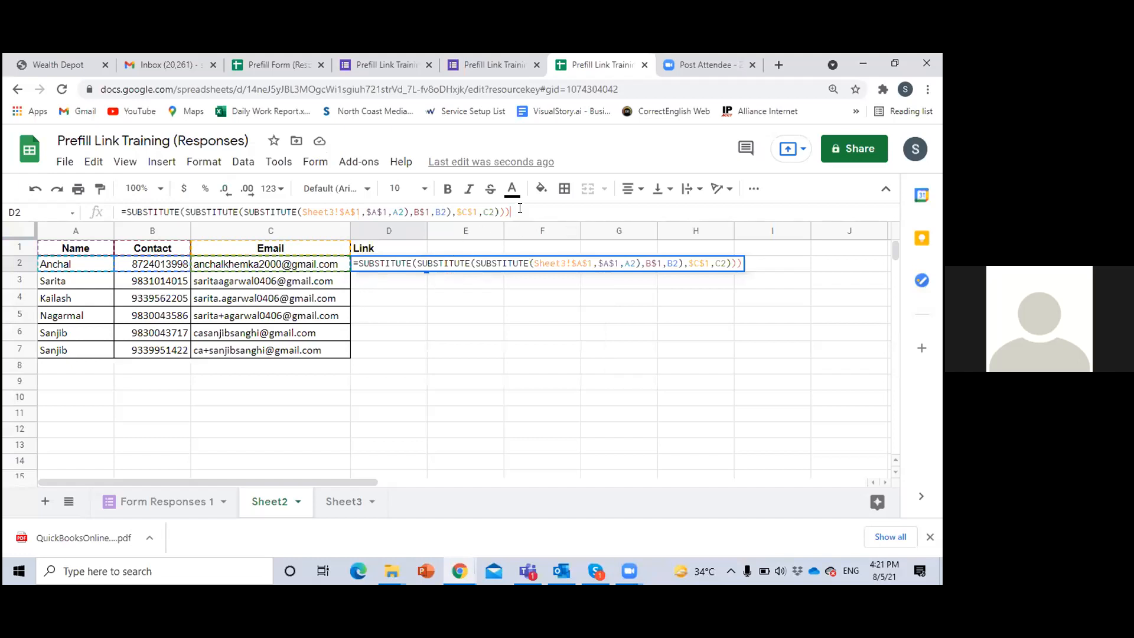
pyautogui.press('Return')
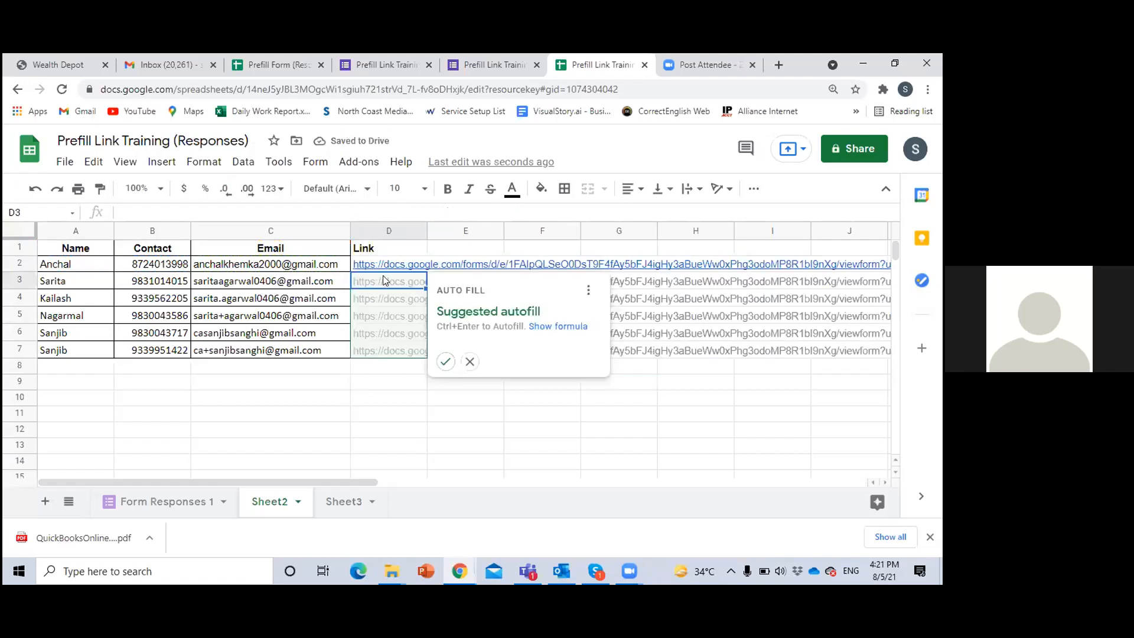
# Accept the suggested autofill of the link formula for D3:D7 and inspect the formulas in D2 and D3
pyautogui.click(444, 361)
pyautogui.click(365, 395)
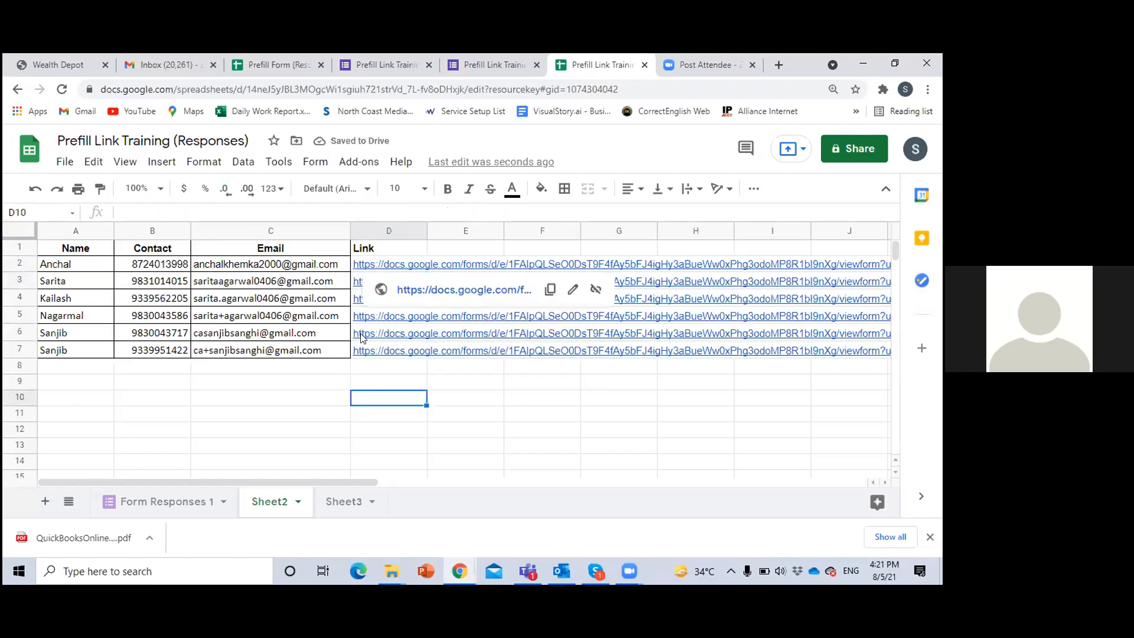
pyautogui.click(70, 269)
pyautogui.click(367, 264)
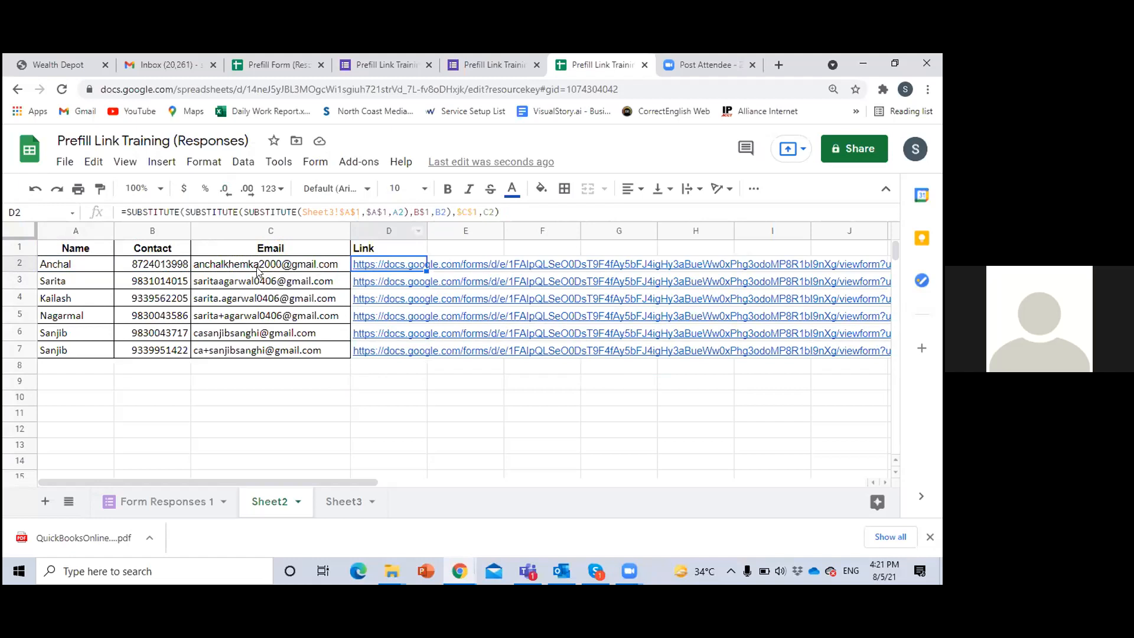
pyautogui.press('Down')
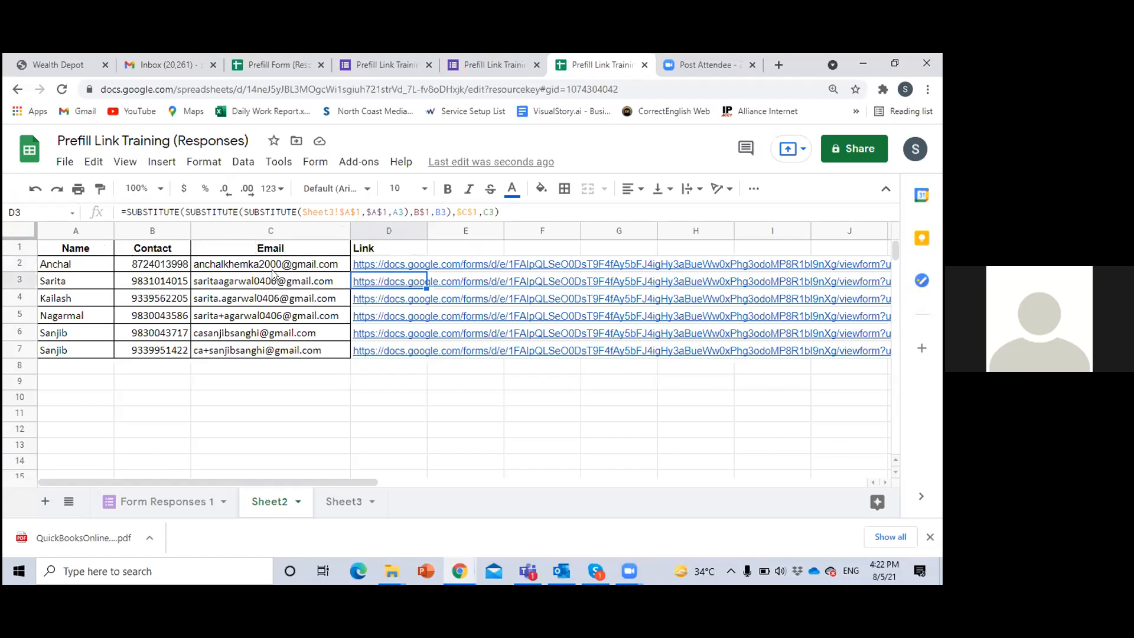
pyautogui.click(414, 387)
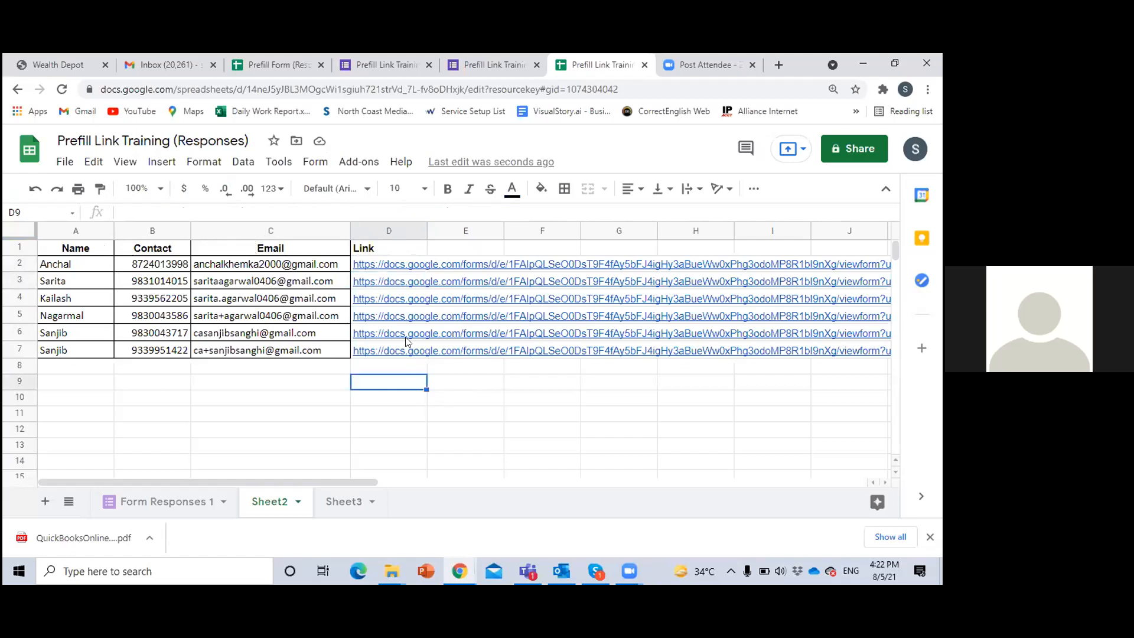
# Open the personal link in D4 and review the pre-filled Name, Contact and Email Address fields of the form
pyautogui.click(391, 299)
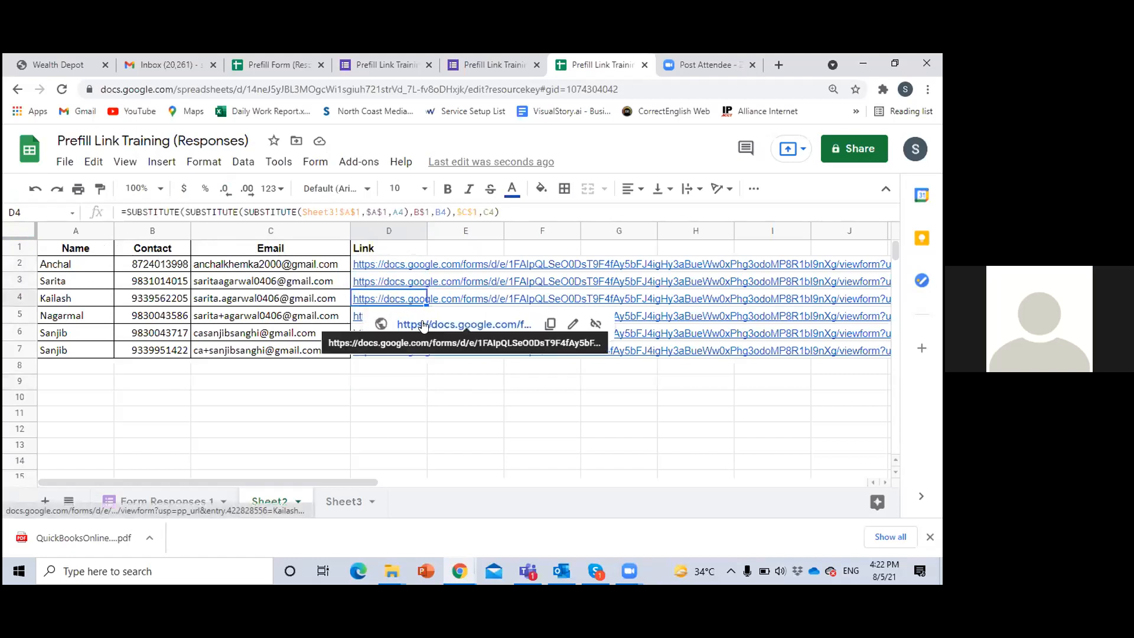
pyautogui.hotkey('alt', 'Return')
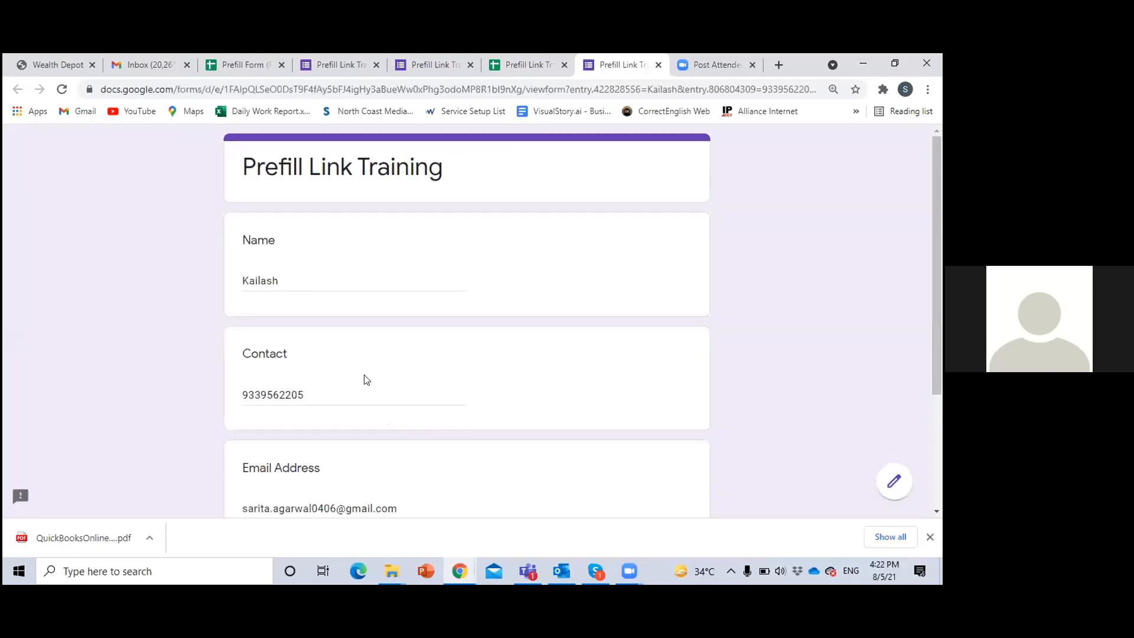
pyautogui.scroll(-3, 363, 379)
pyautogui.scroll(1, 364, 379)
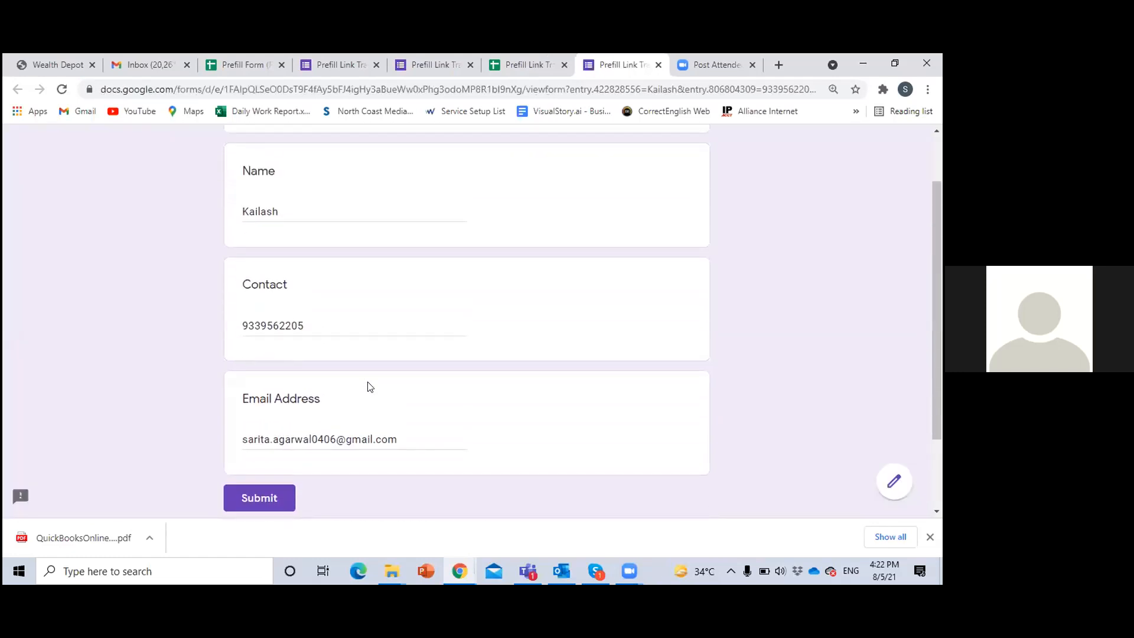
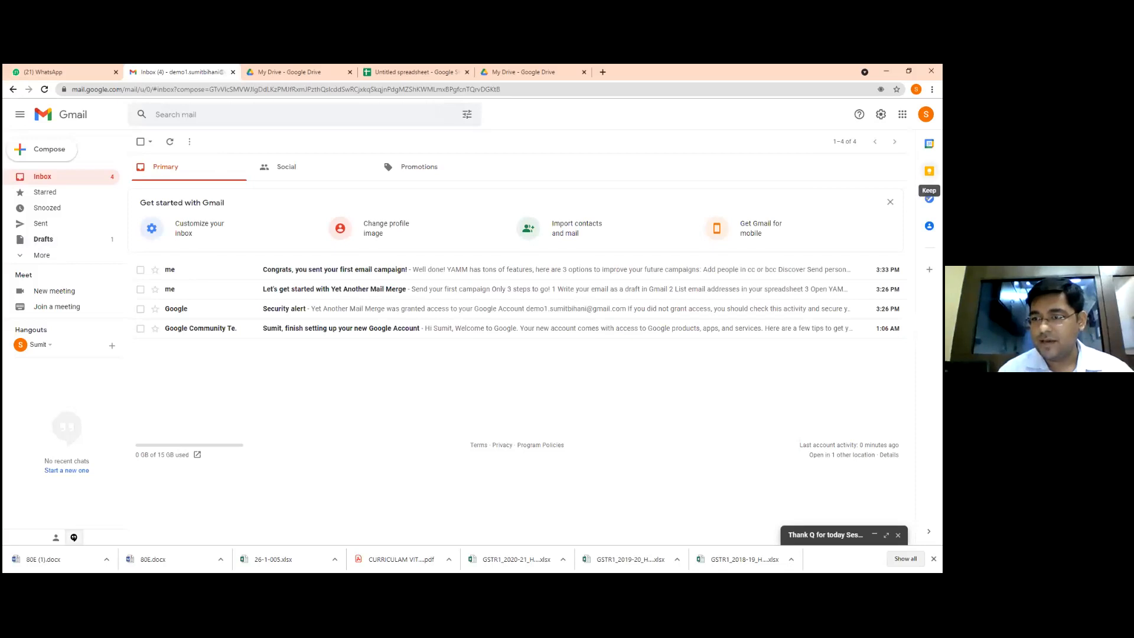
# Open Google Keep from Gmail in its own tab, dismiss the dark theme notice and start a blank note
pyautogui.click(929, 171)
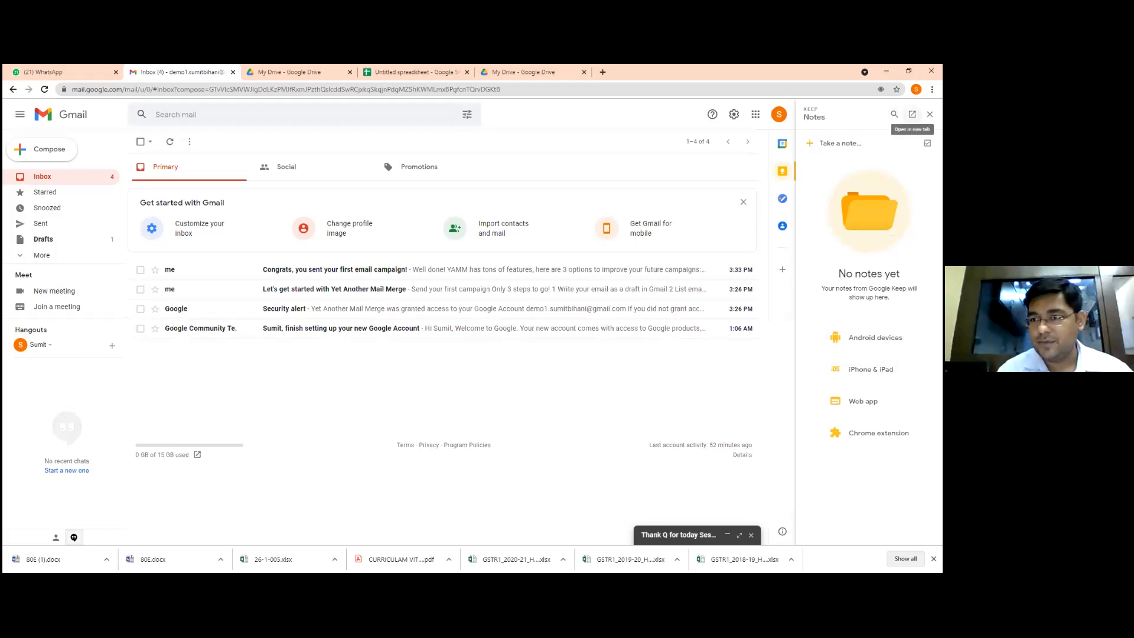
pyautogui.click(912, 114)
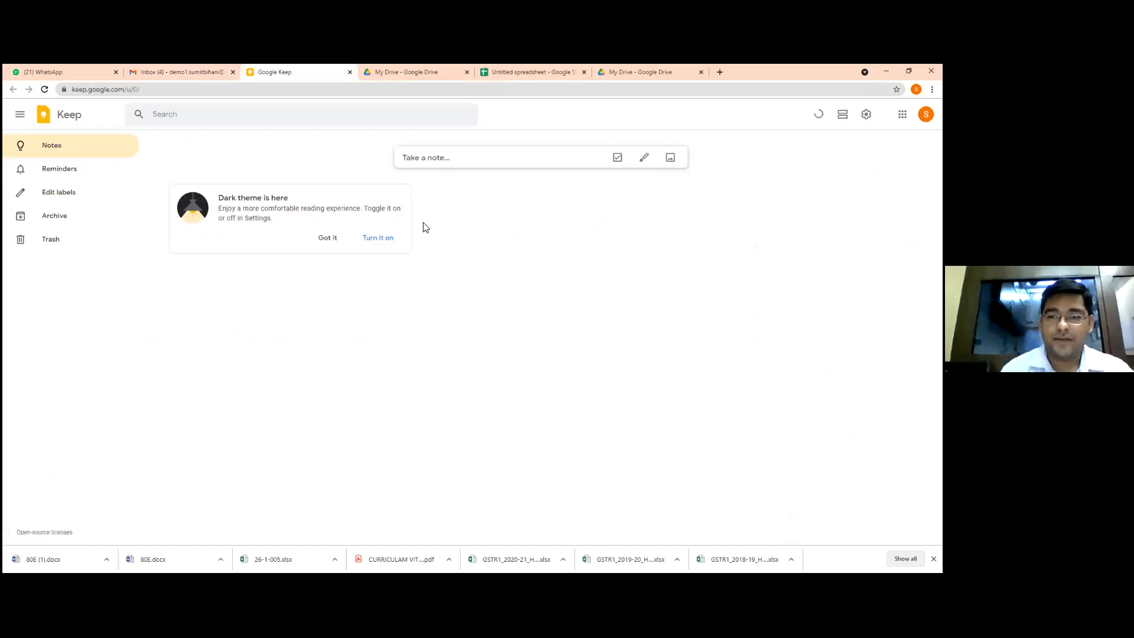
pyautogui.click(328, 238)
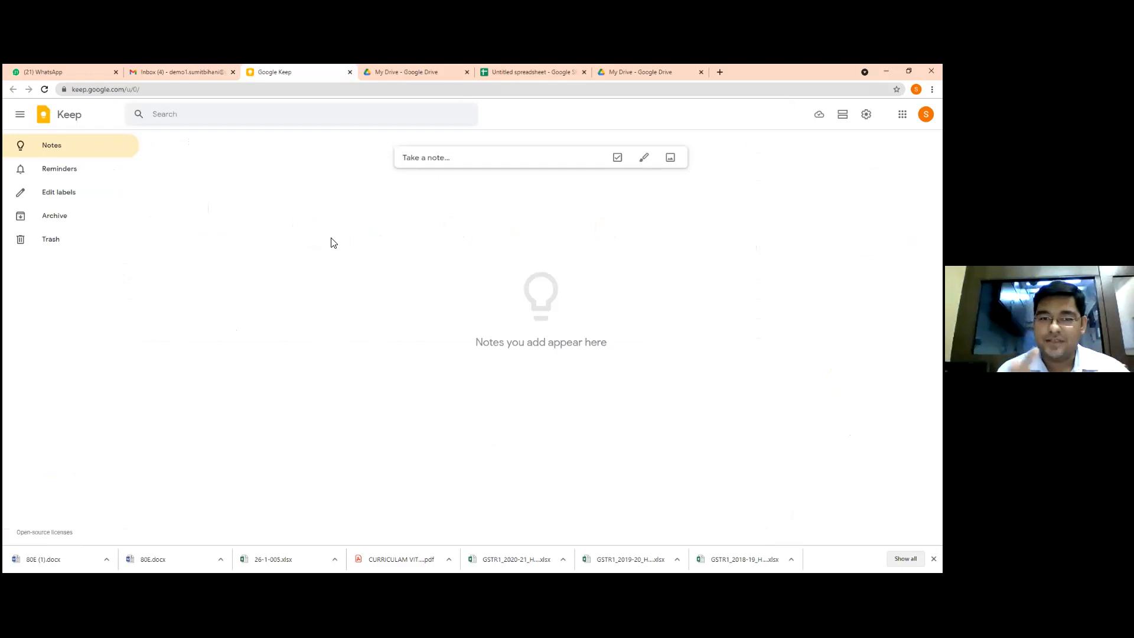
pyautogui.click(461, 158)
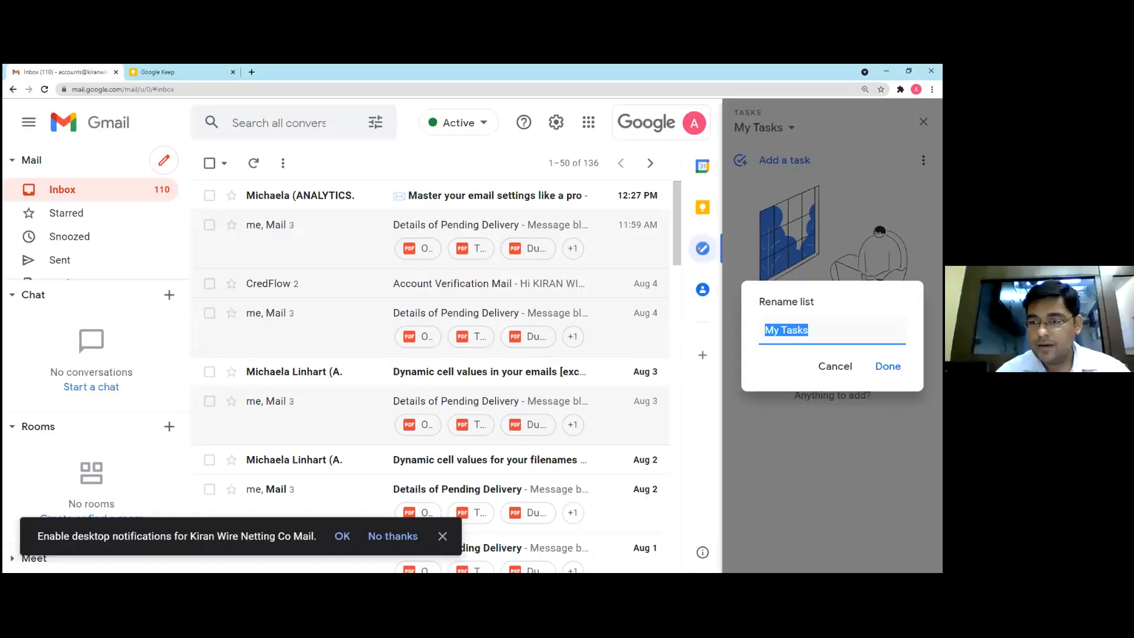
# In the company account's Gmail window, open the existing meeting note in Keep and show Keep in its own tab
pyautogui.click(888, 367)
pyautogui.click(924, 121)
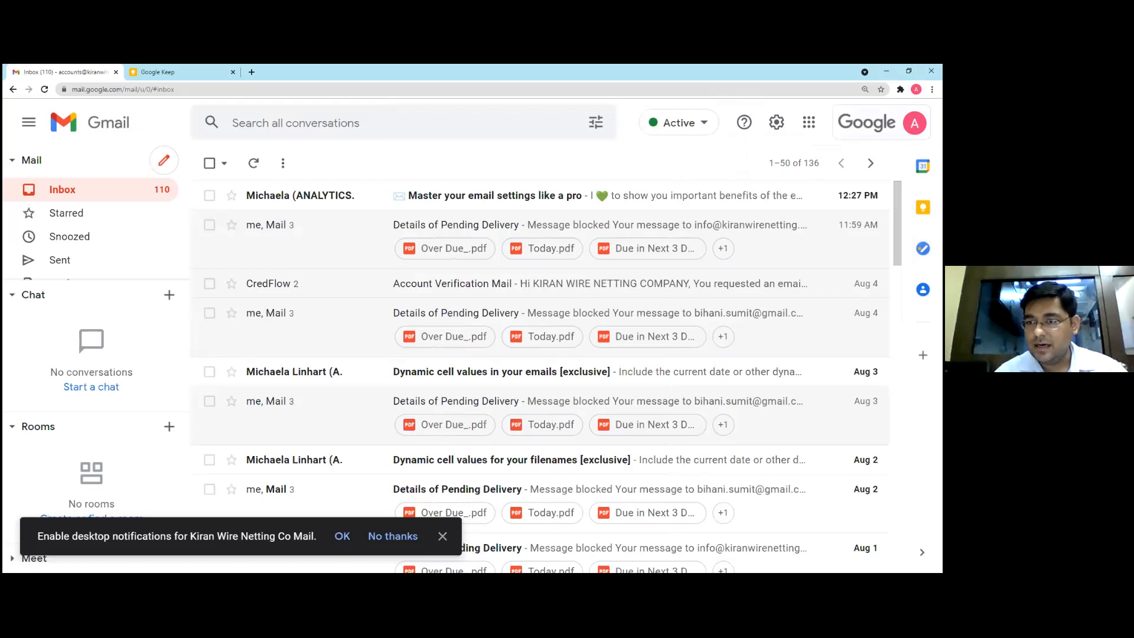
pyautogui.click(916, 123)
pyautogui.click(916, 123)
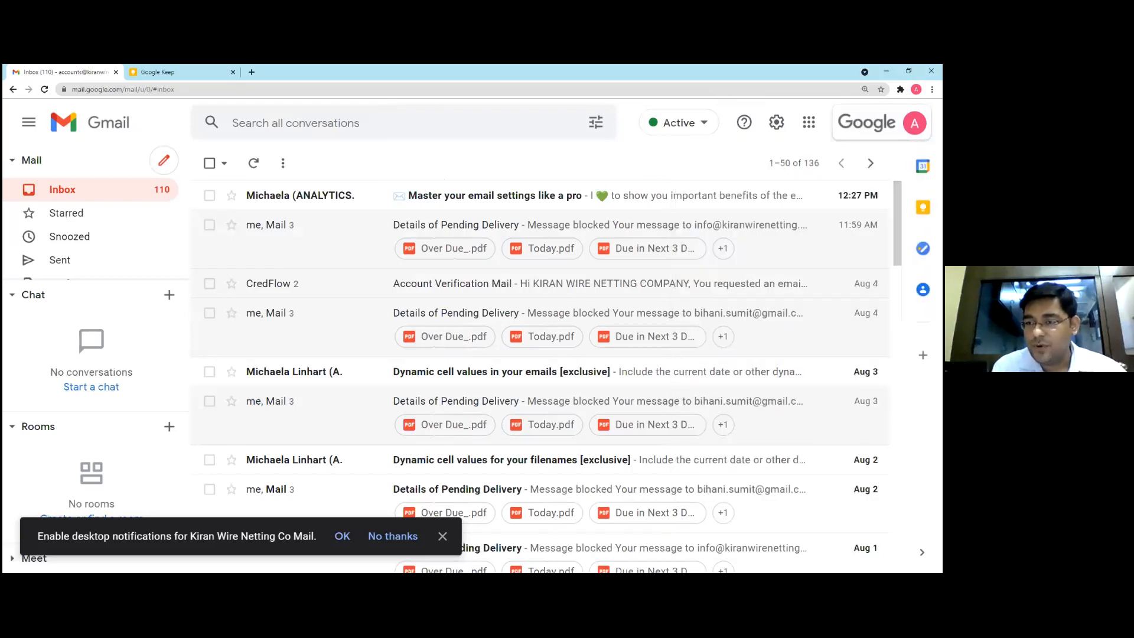
pyautogui.click(923, 207)
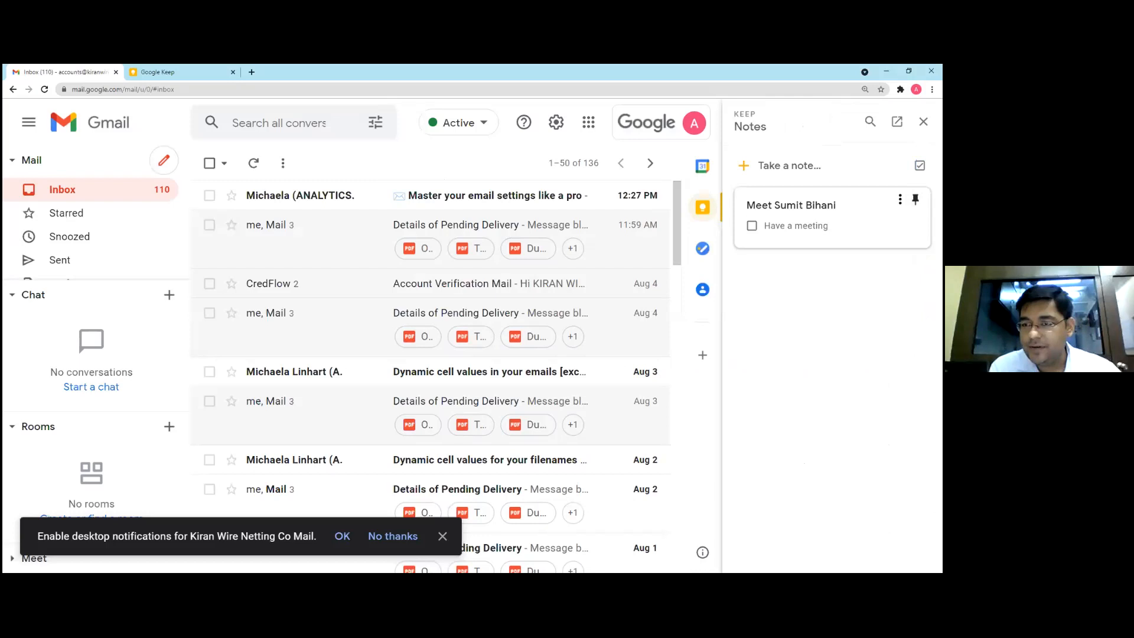
pyautogui.moveTo(766, 205); pyautogui.dragTo(827, 205)
pyautogui.click(827, 206)
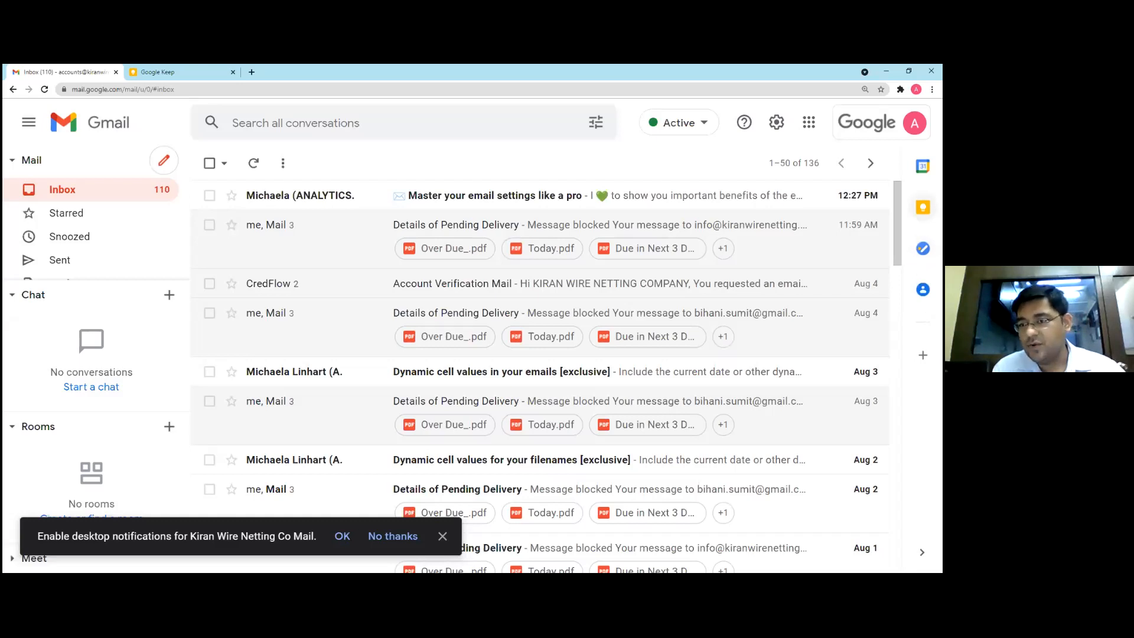
pyautogui.click(923, 207)
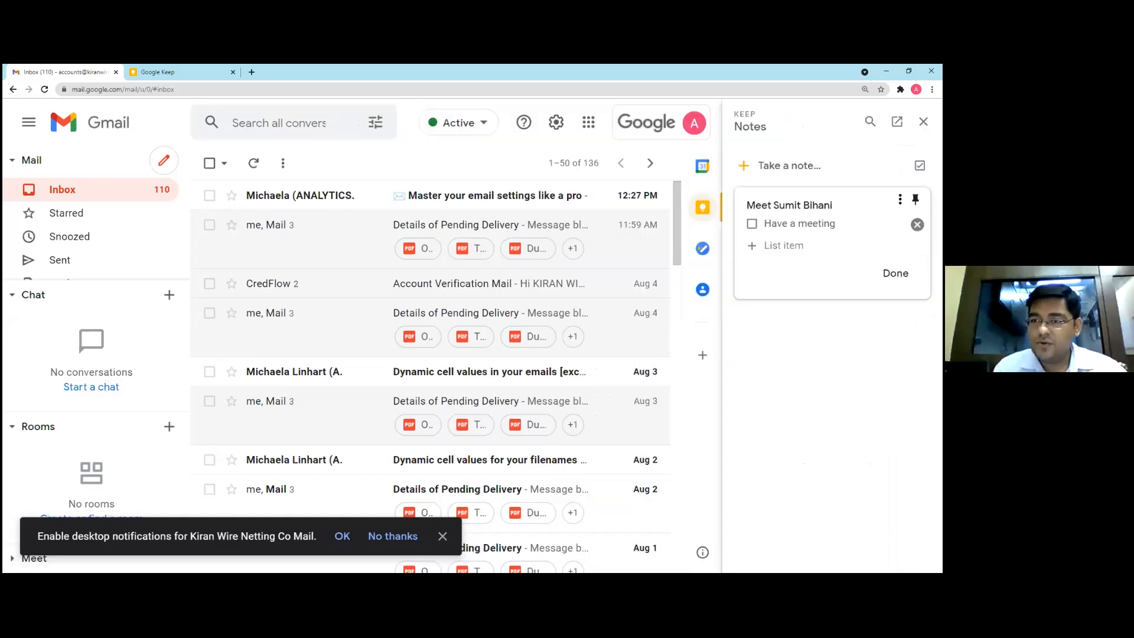
pyautogui.click(897, 121)
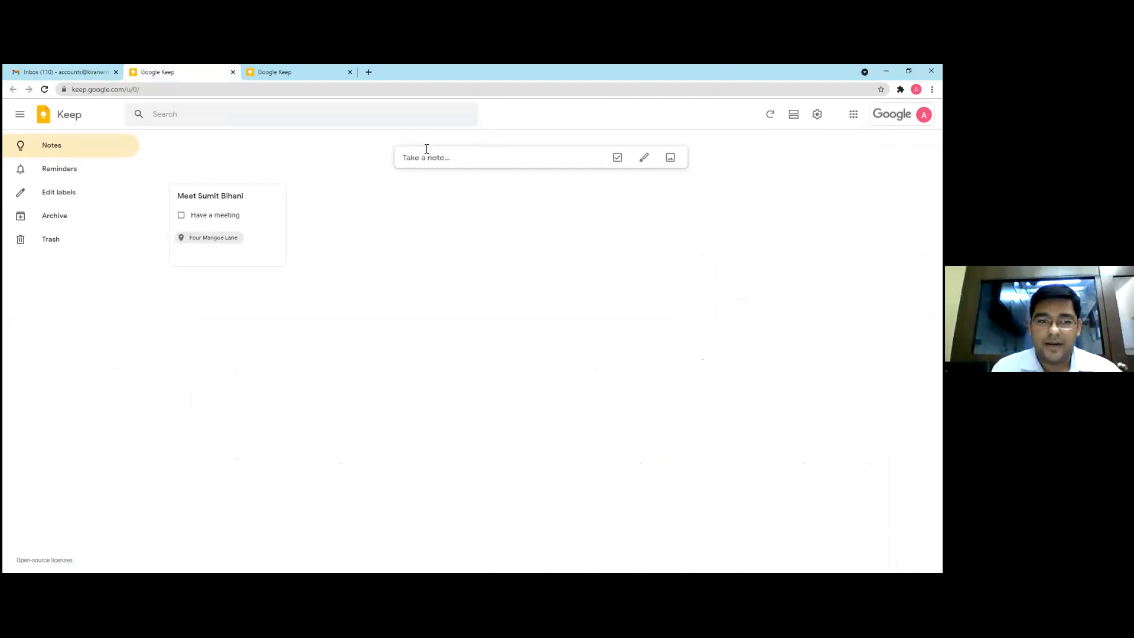
# Review the meeting note's place reminder and its collaborator sharing options without changing them
pyautogui.click(179, 258)
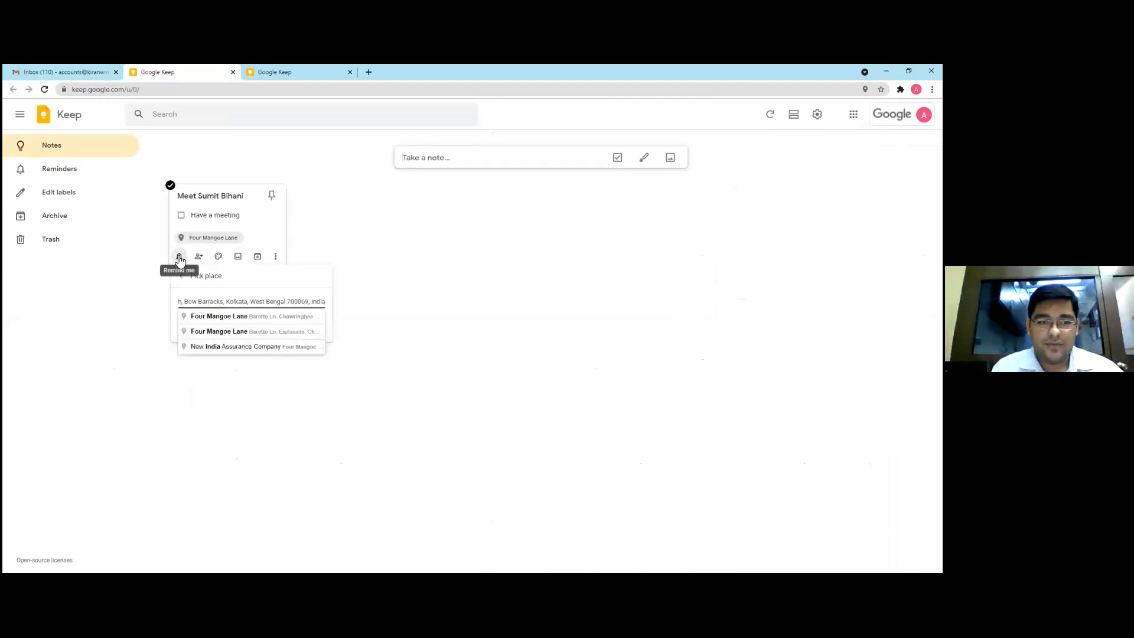
pyautogui.click(176, 281)
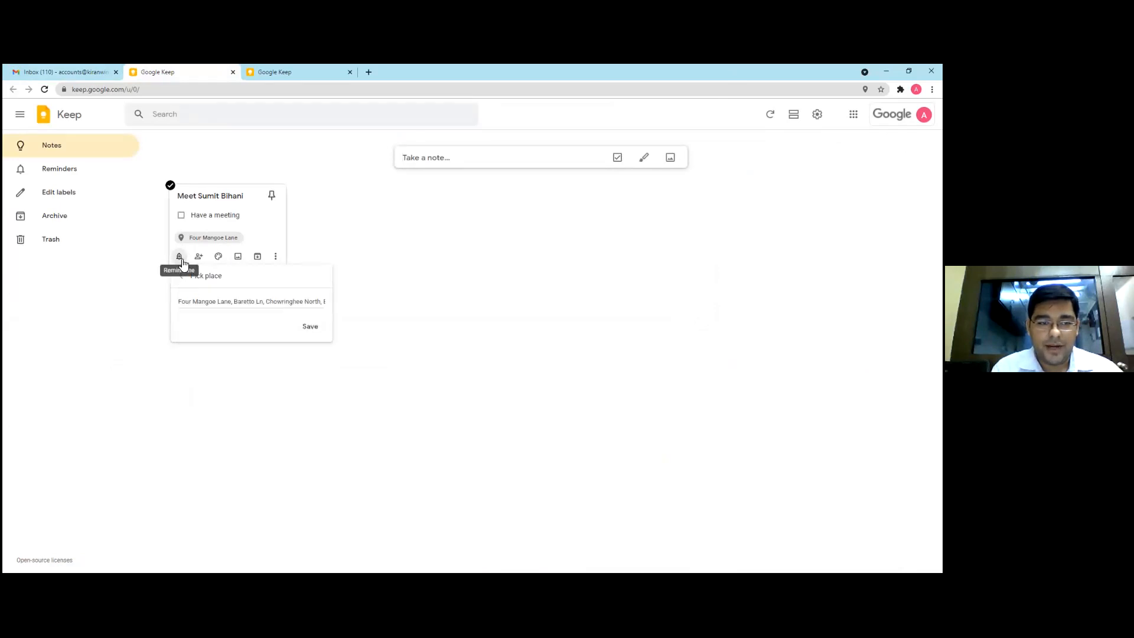
pyautogui.click(199, 256)
pyautogui.click(198, 256)
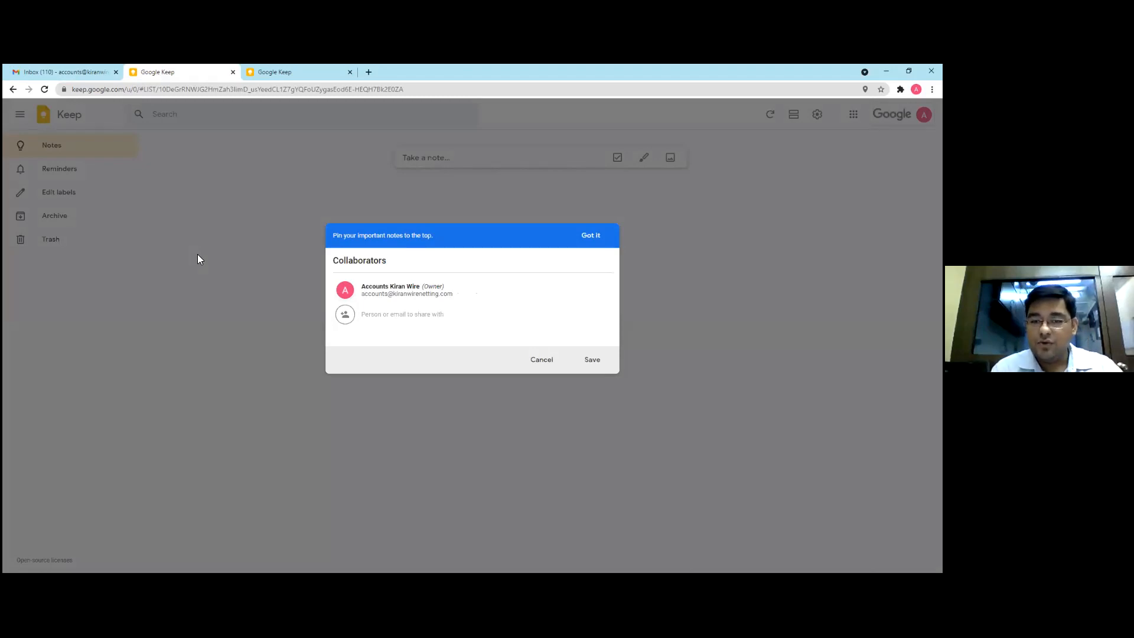
pyautogui.click(551, 364)
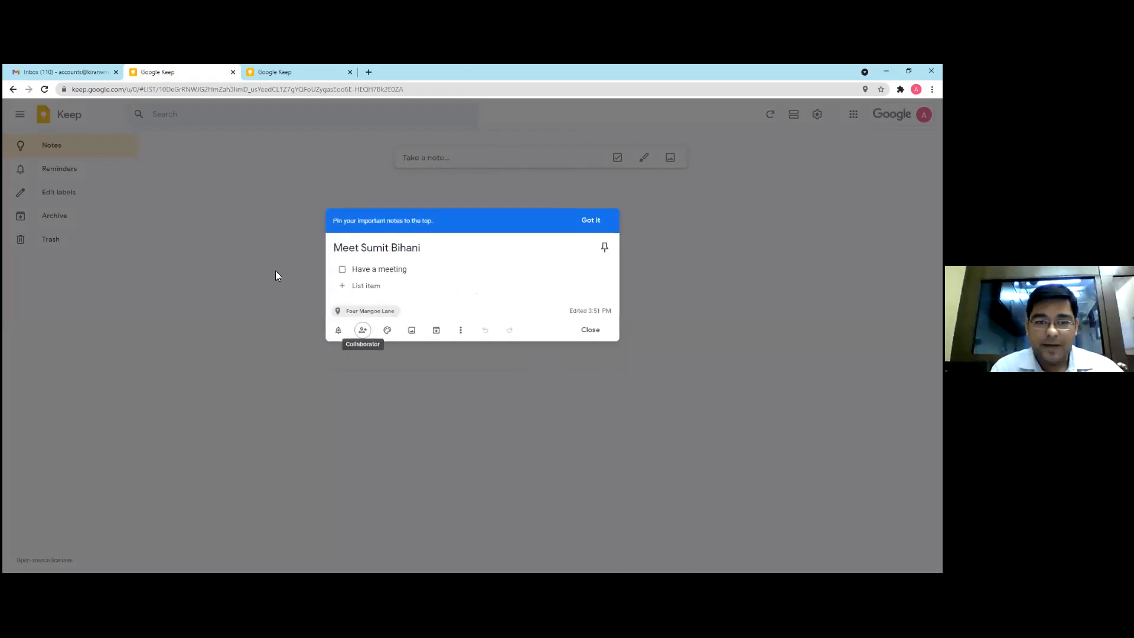
# Pick the first suggested address as the meeting note's reminder place, save it and dismiss the pinning tip
pyautogui.click(337, 330)
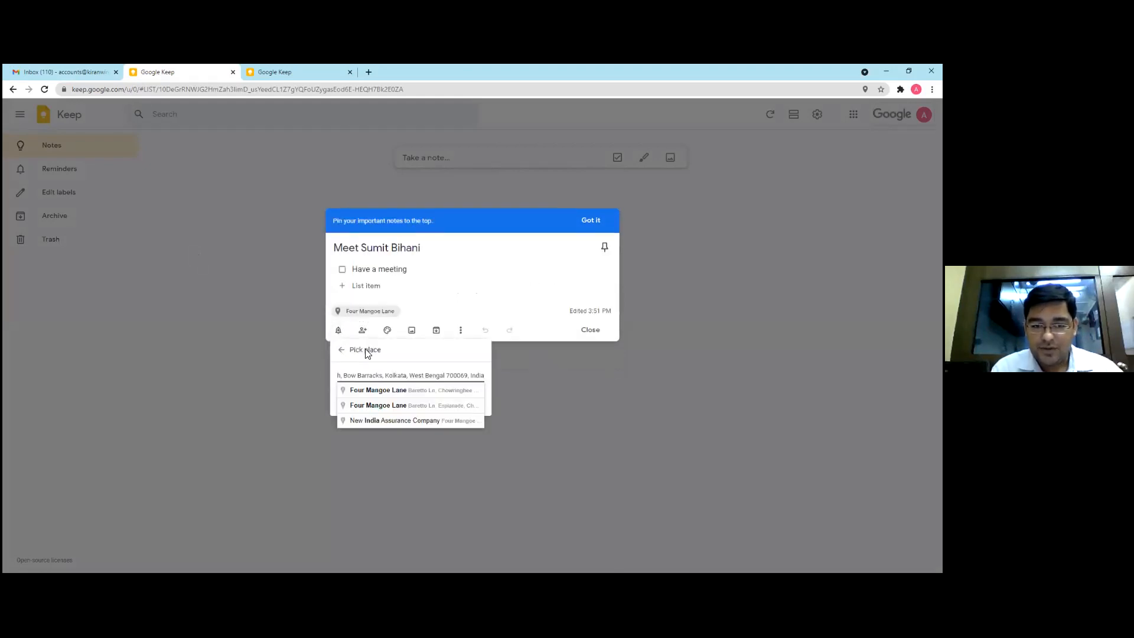
pyautogui.click(384, 346)
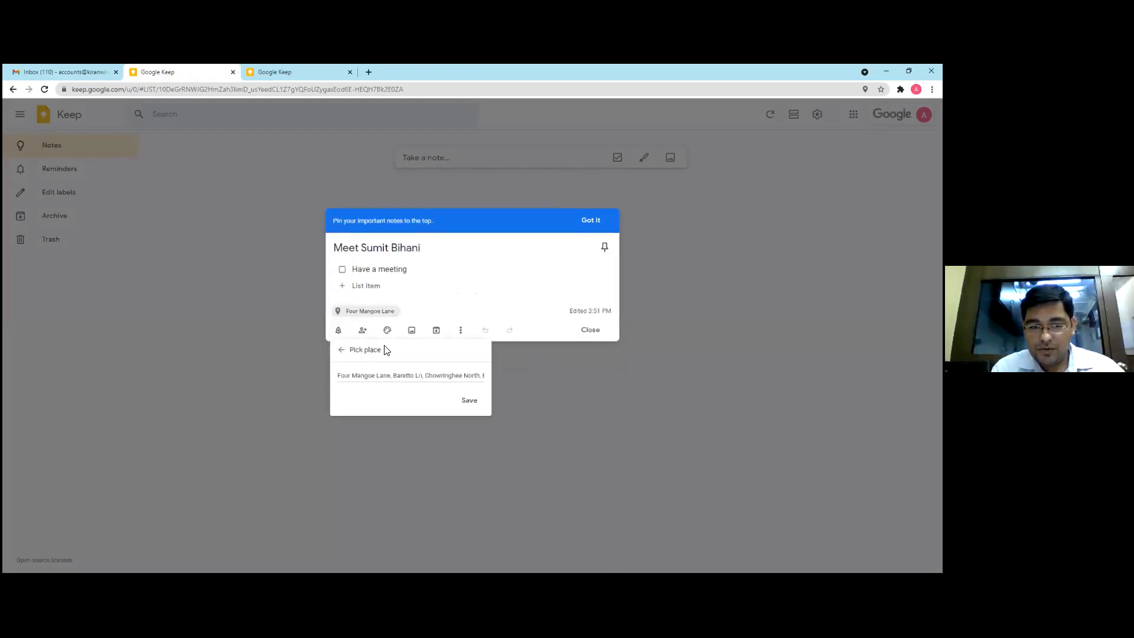
pyautogui.click(364, 375)
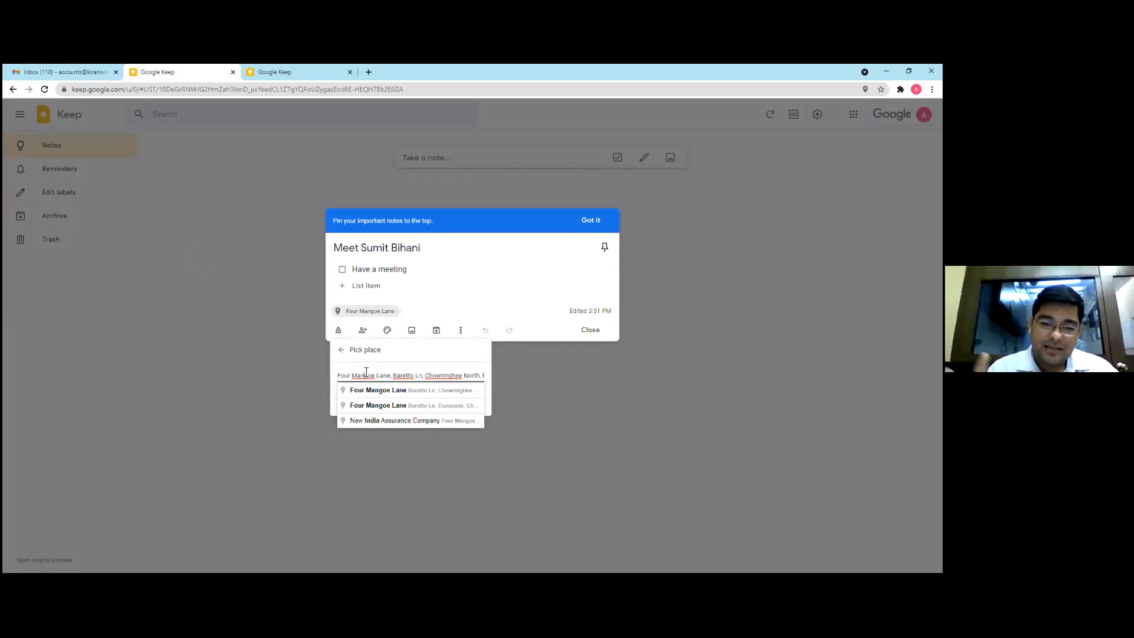
pyautogui.click(373, 391)
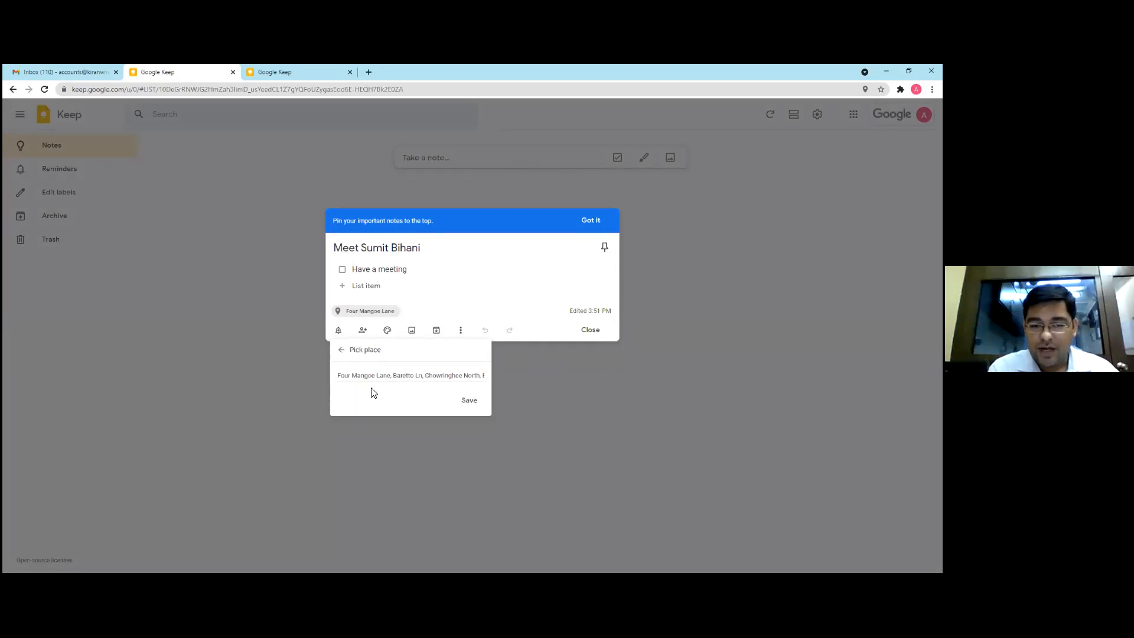
pyautogui.click(467, 402)
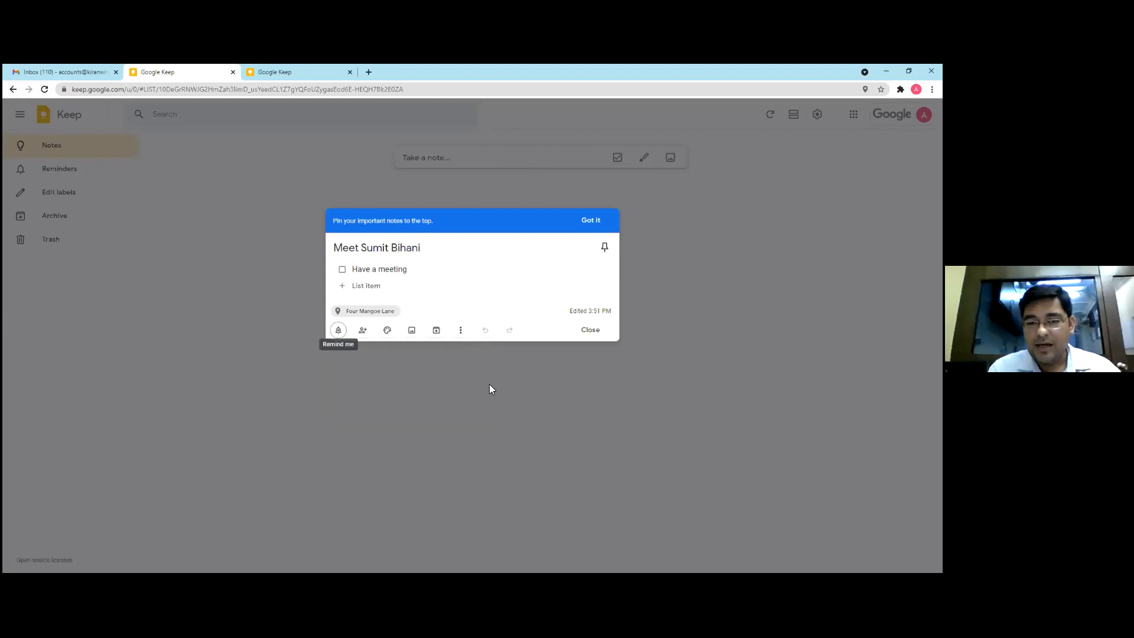
pyautogui.click(595, 221)
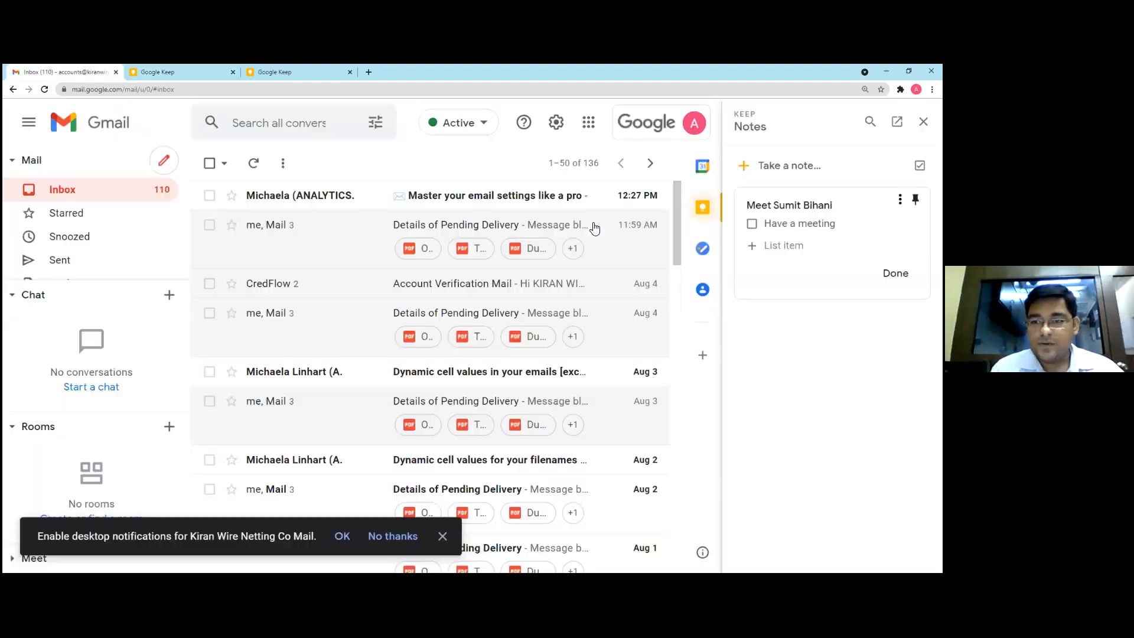
# Return to the company account's Gmail inbox and show the Tasks list beside it
pyautogui.click(94, 72)
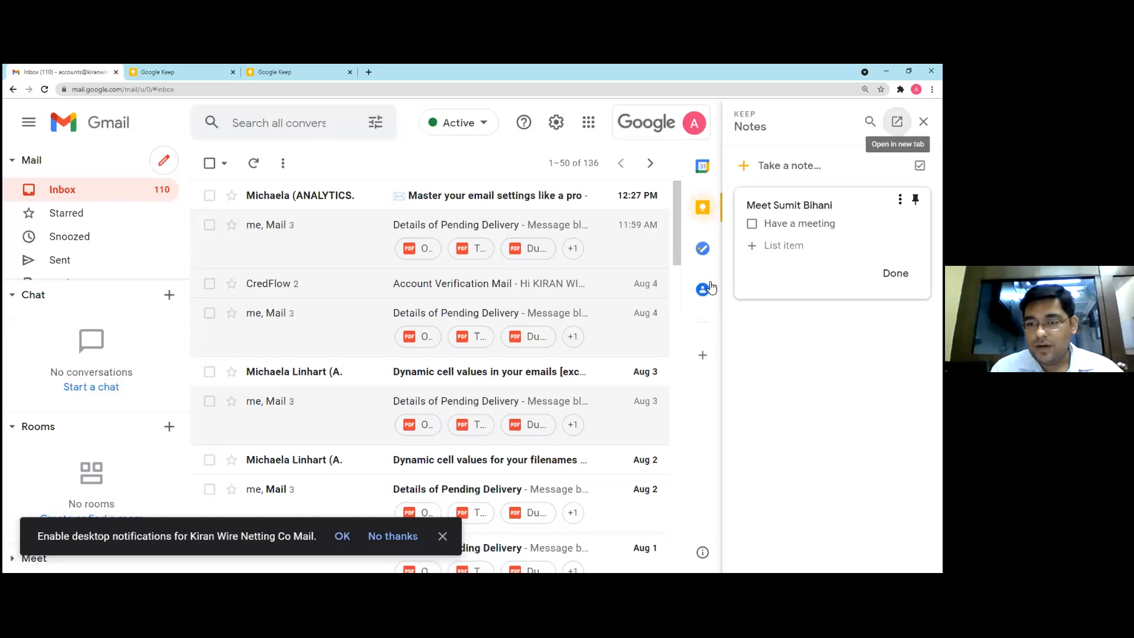
pyautogui.click(703, 248)
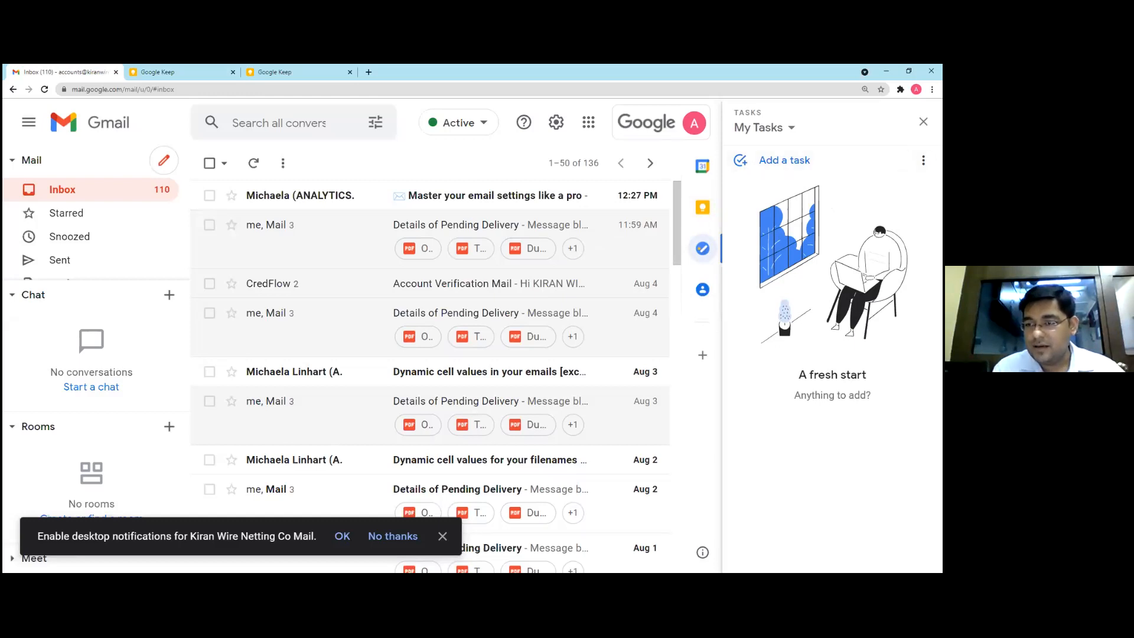
pyautogui.click(923, 160)
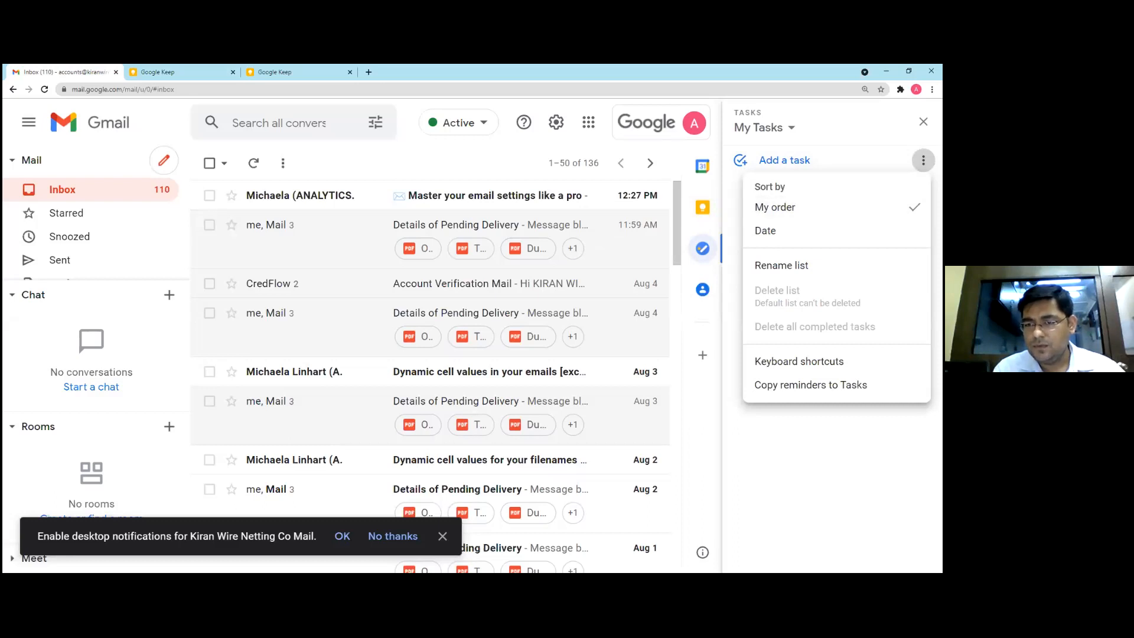
pyautogui.click(781, 266)
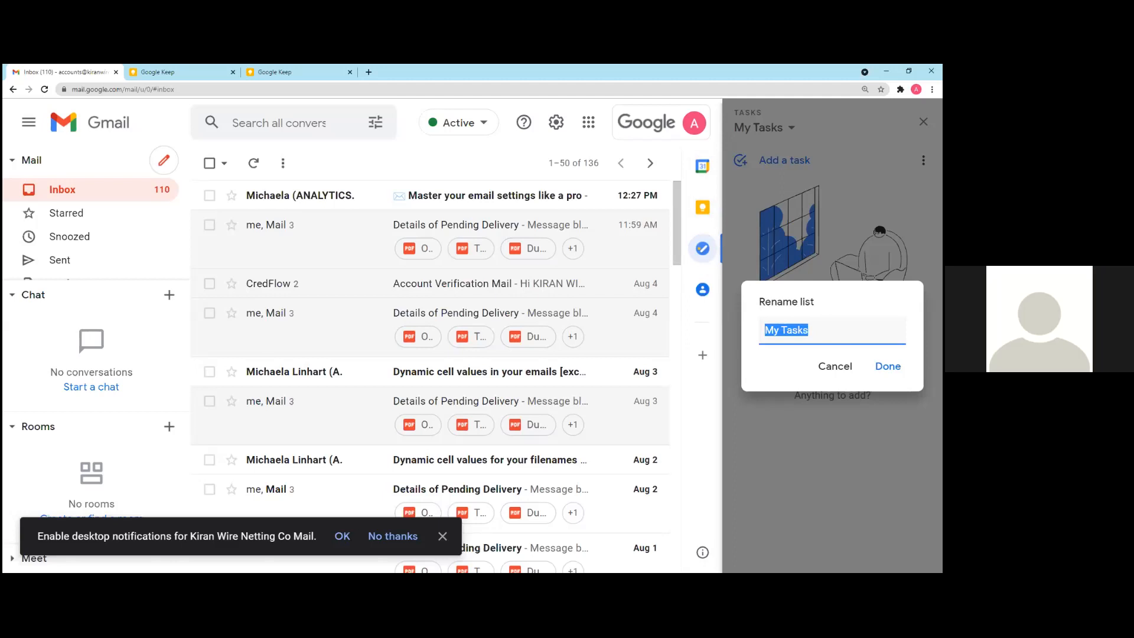
pyautogui.click(843, 366)
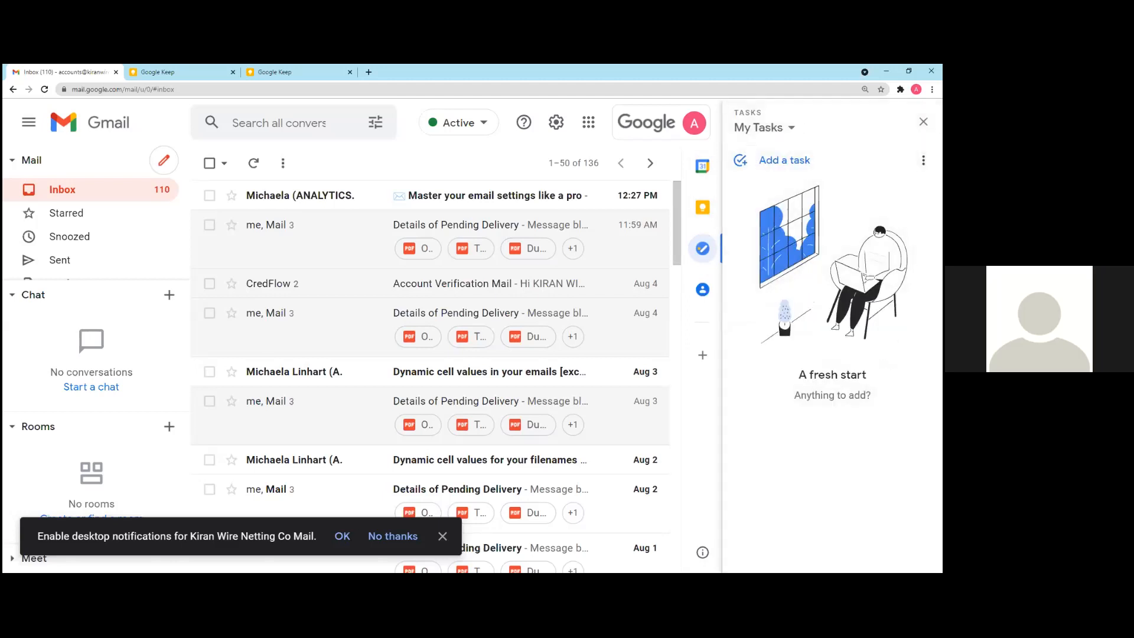
# Add a task titled GST Filling to the My Tasks list
pyautogui.click(785, 160)
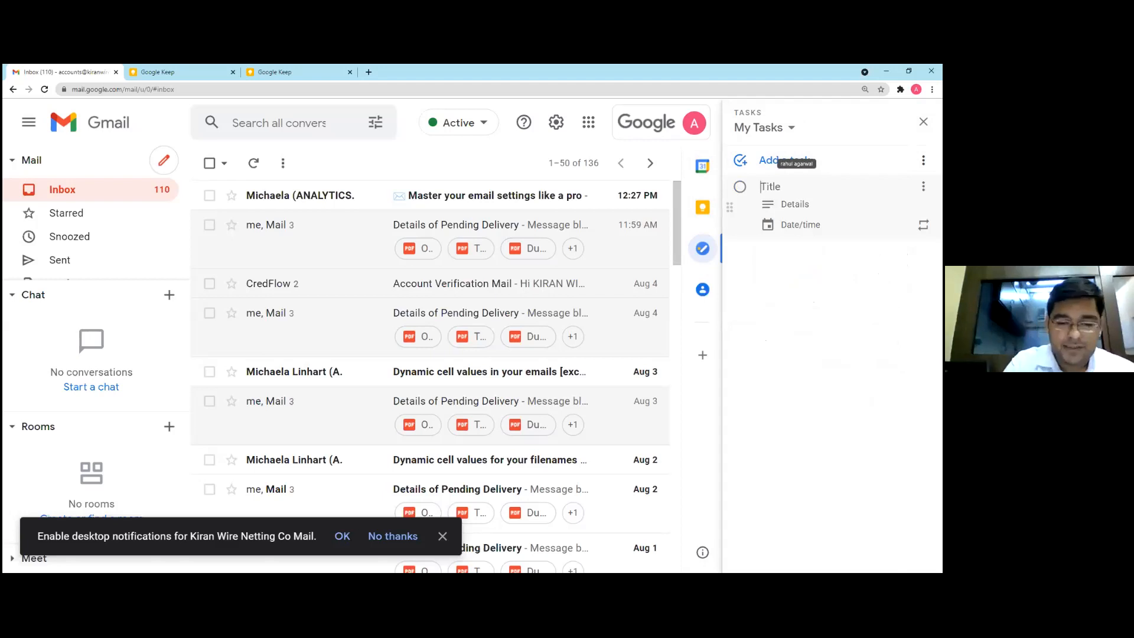
pyautogui.write('G')
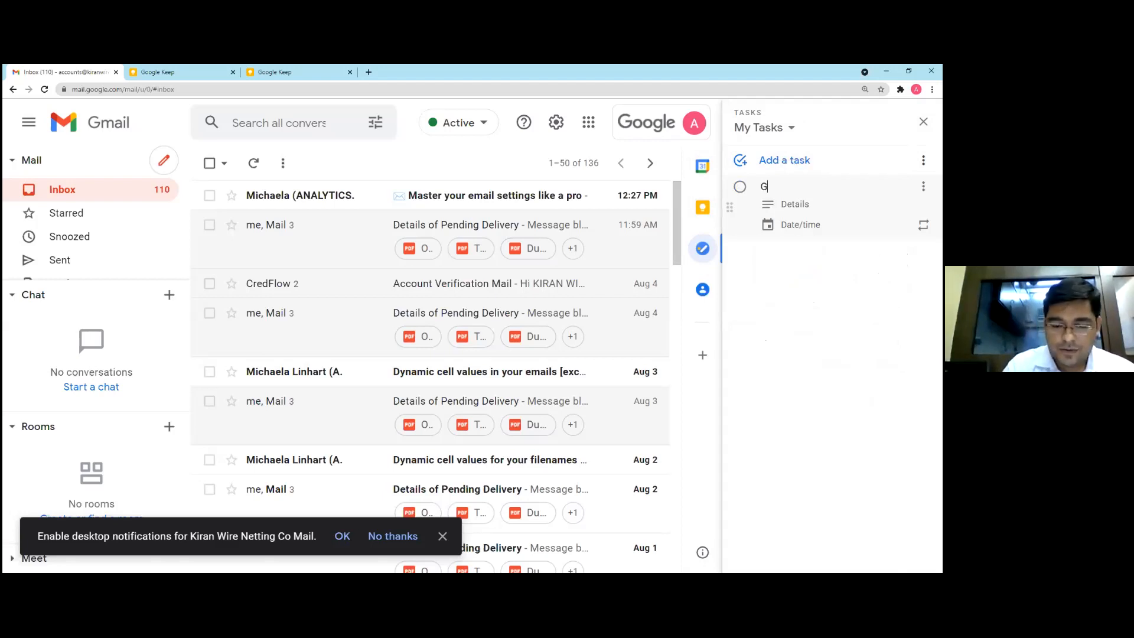
pyautogui.write('ST Filling')
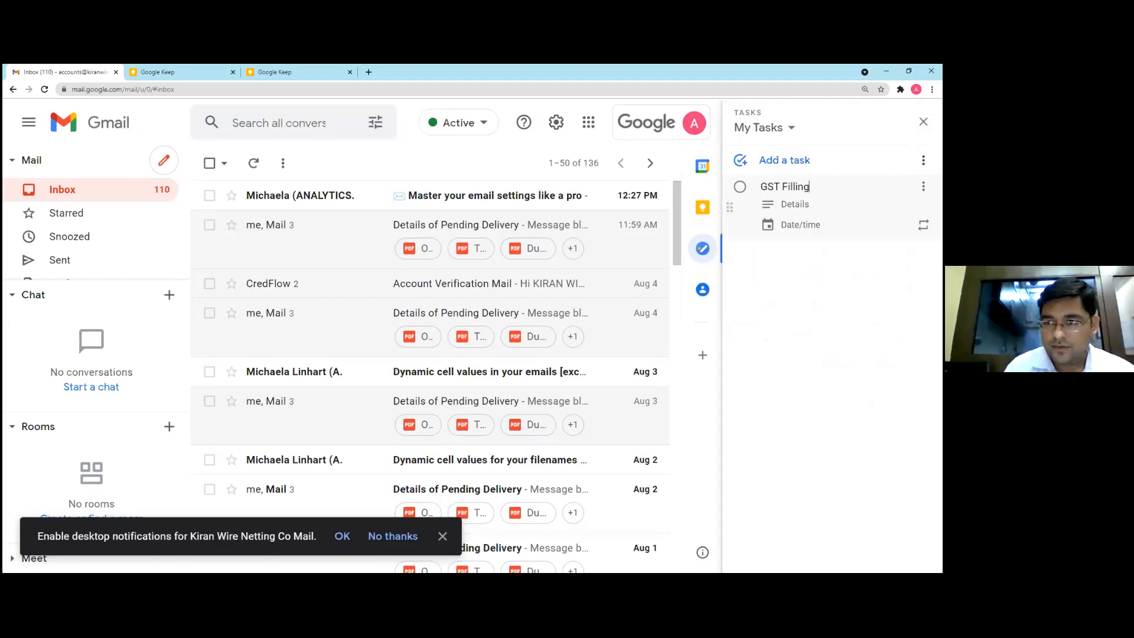
# Add a subtask titled Prepare 2A under the GST Filling task
pyautogui.click(923, 186)
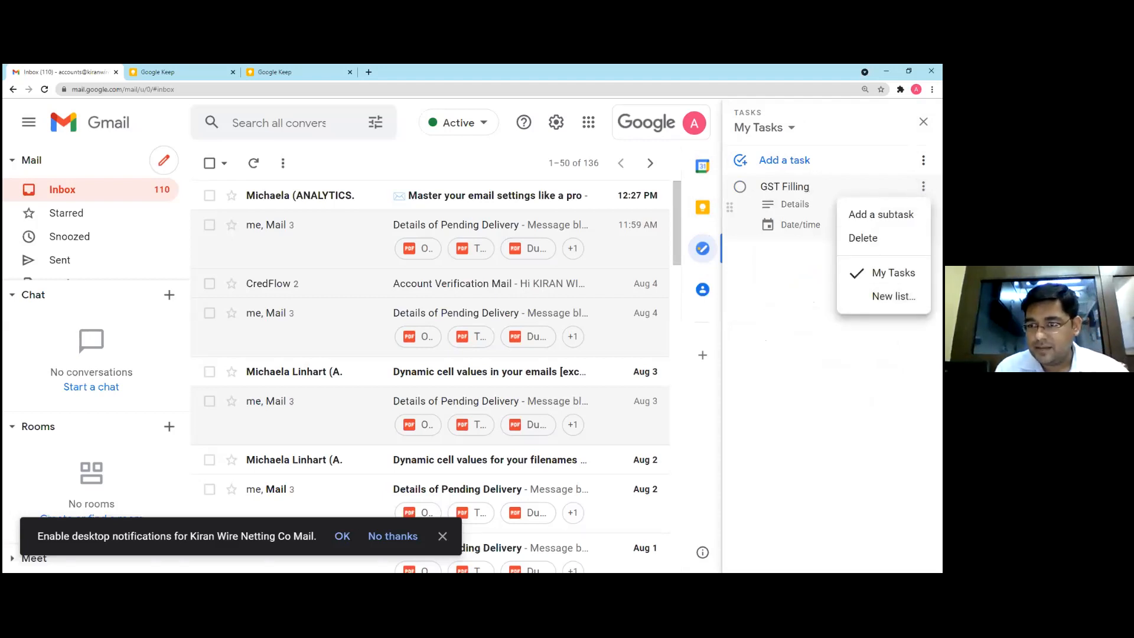
pyautogui.click(881, 214)
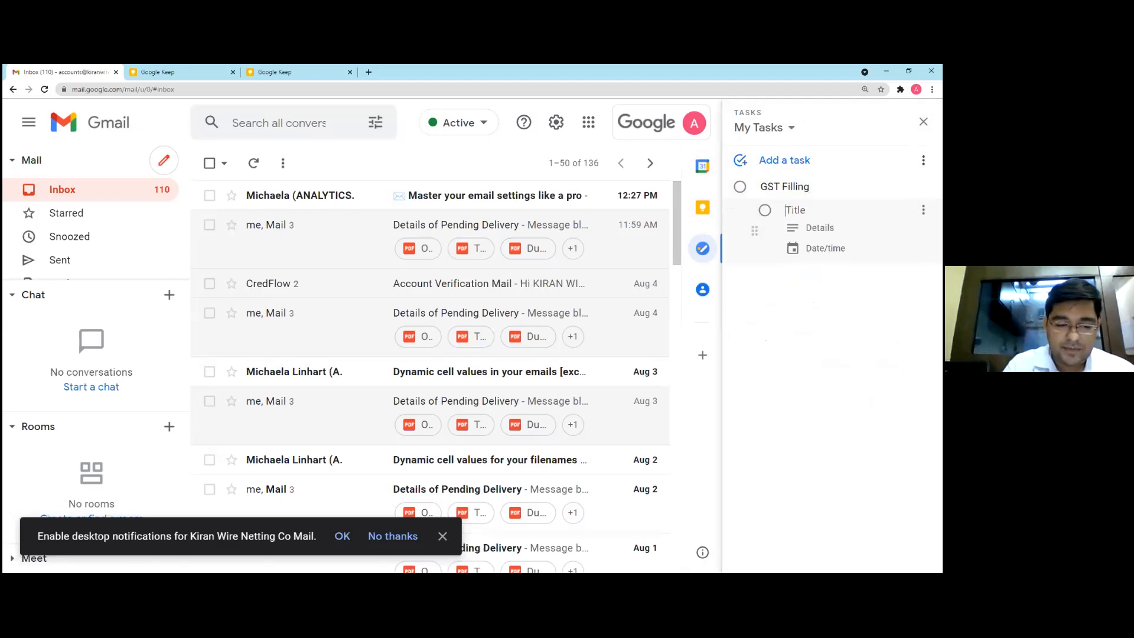
pyautogui.write('P')
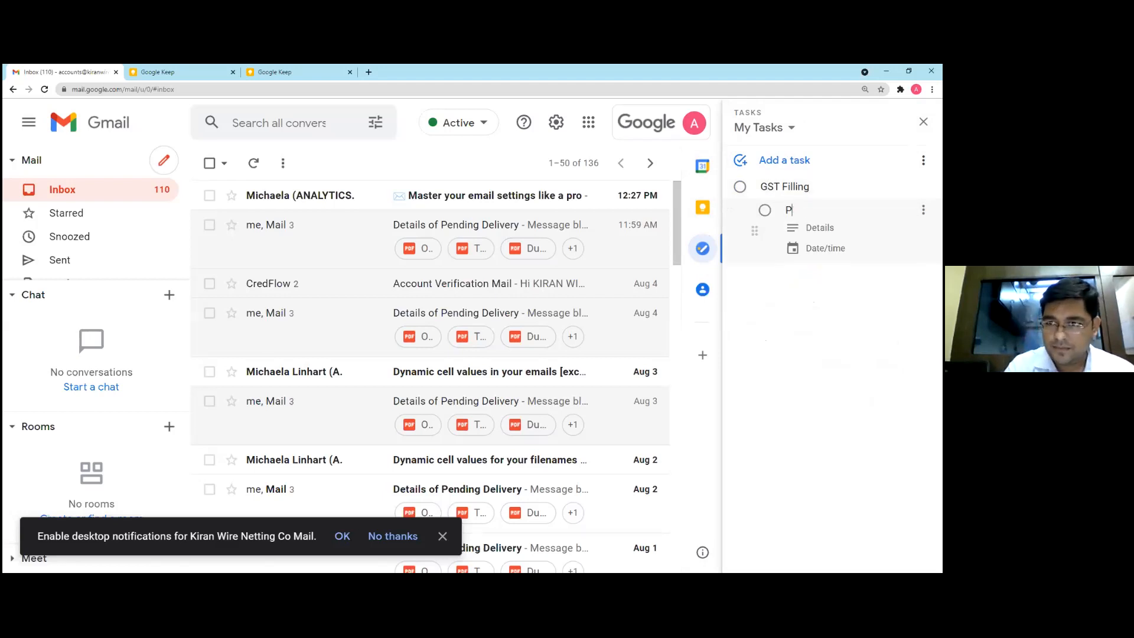
pyautogui.write('r')
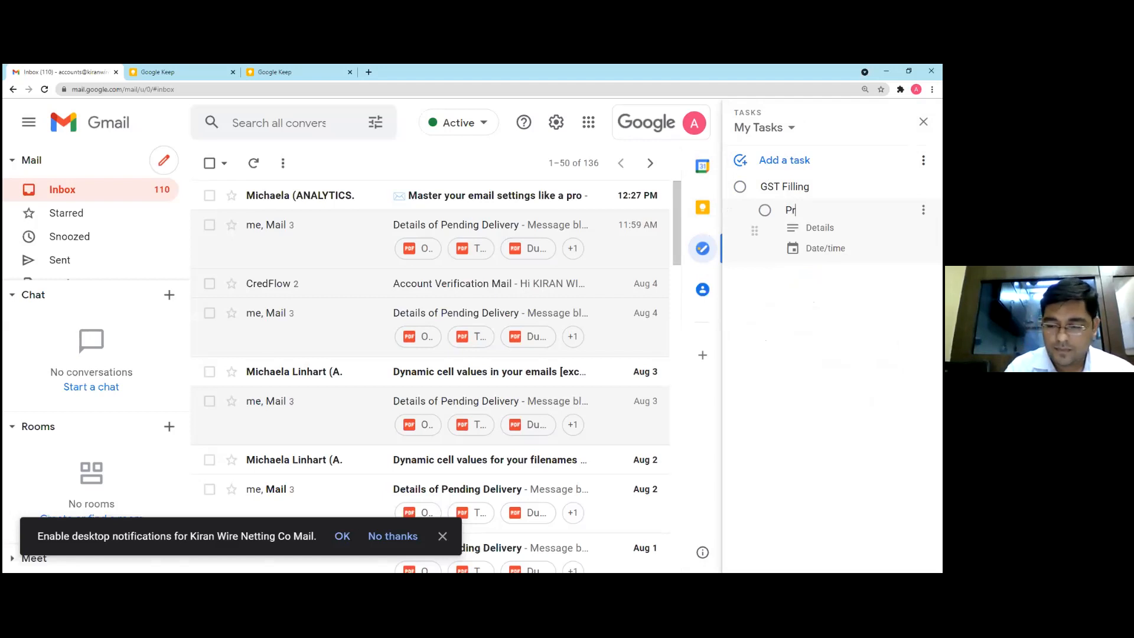
pyautogui.write('epare 2A')
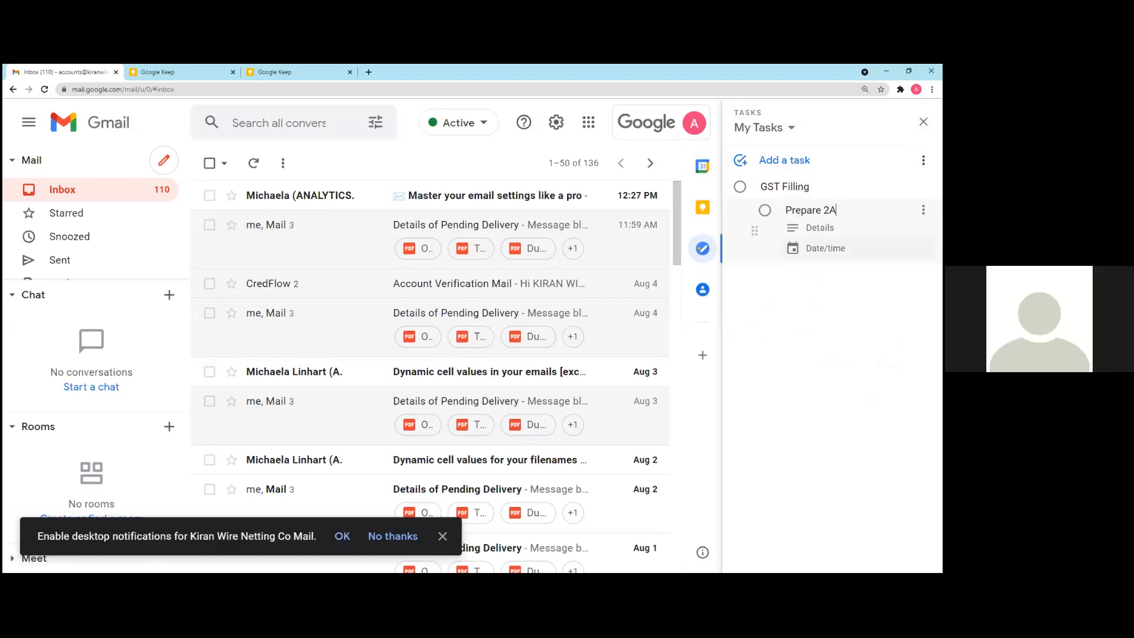
# Set the due date of the Prepare 2A subtask to August 12, 2021, leaving its details empty
pyautogui.click(820, 228)
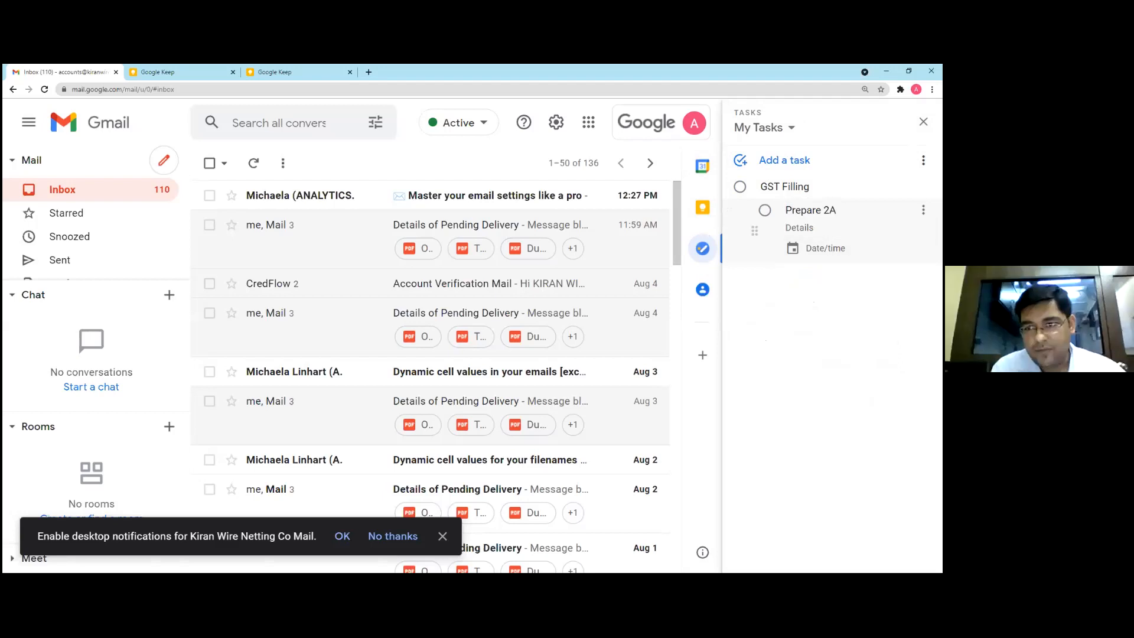
pyautogui.click(825, 248)
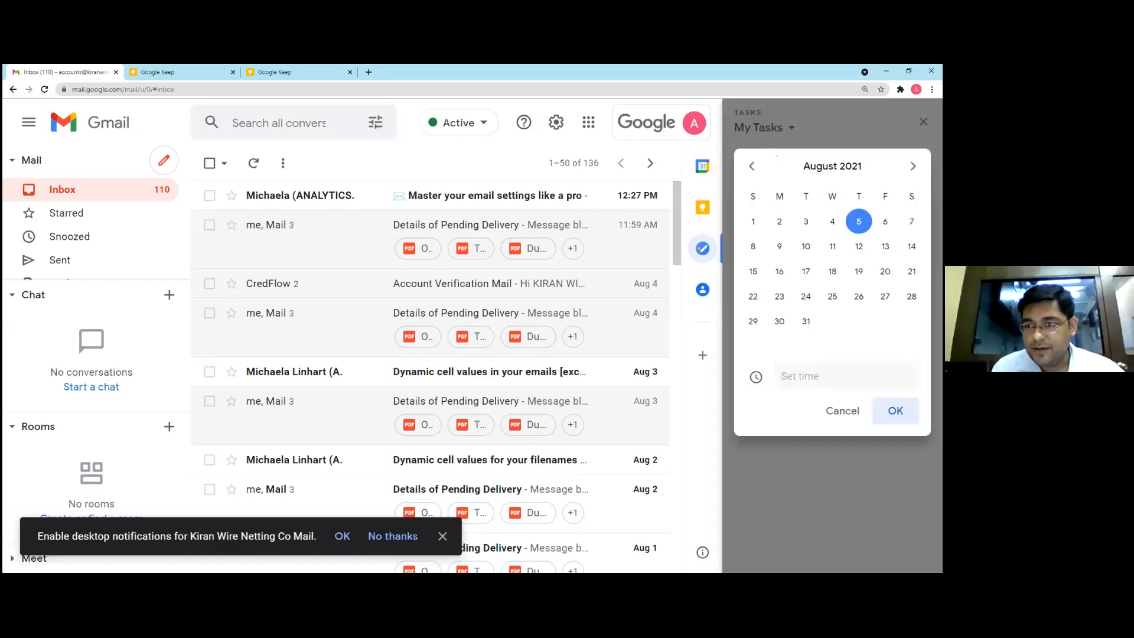
pyautogui.click(859, 246)
pyautogui.click(896, 411)
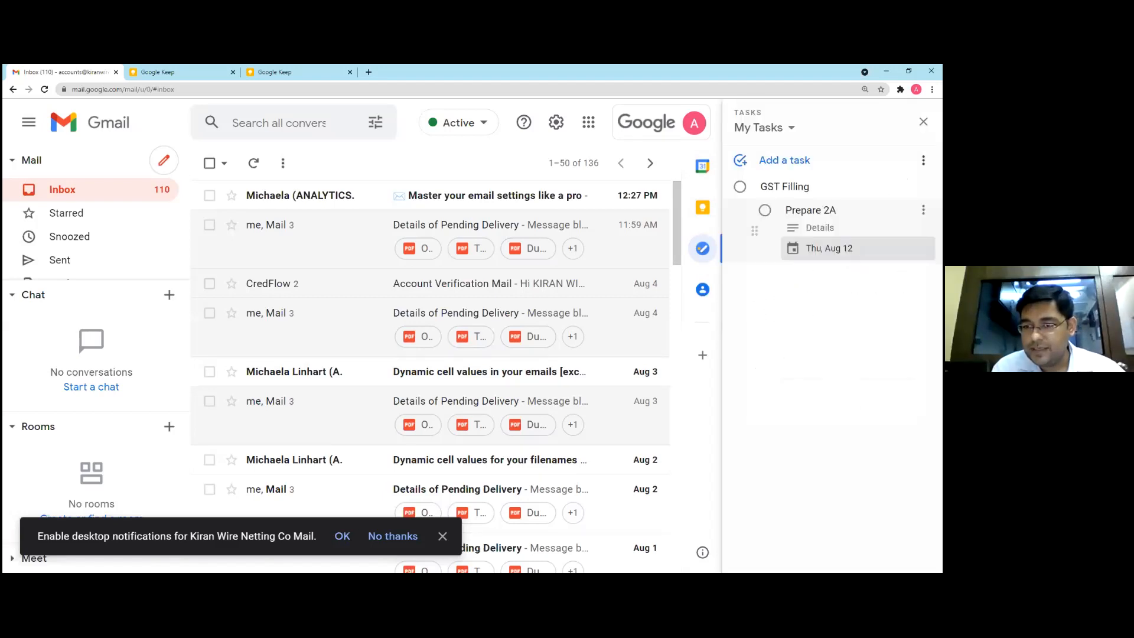
# Mark the GST Filling task as complete and expand the list of completed tasks
pyautogui.click(739, 187)
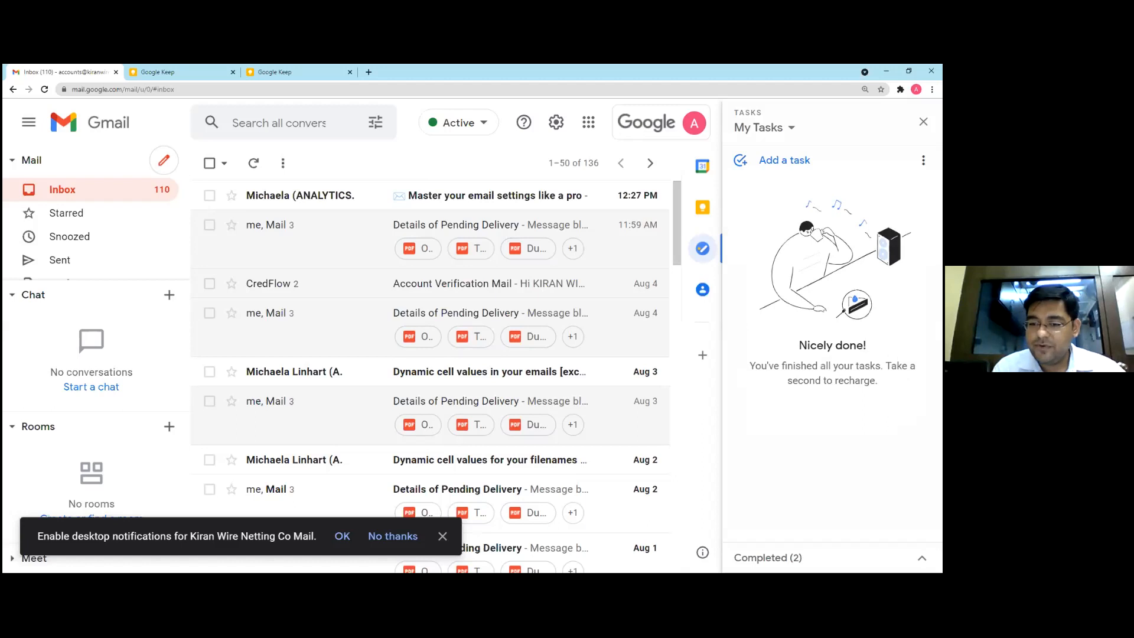
pyautogui.click(922, 558)
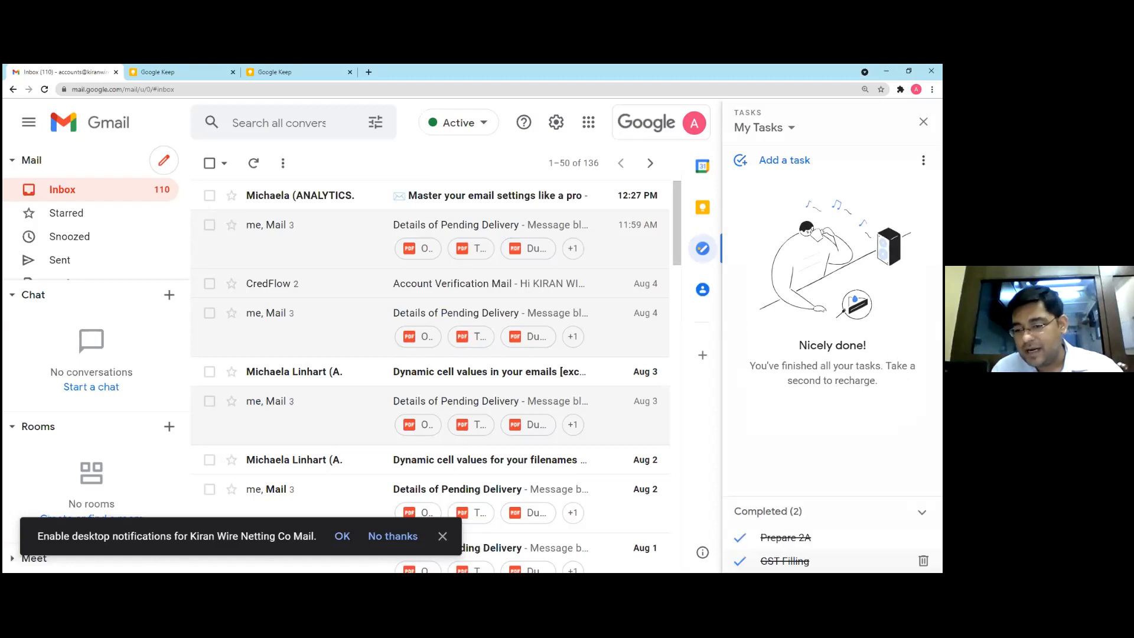
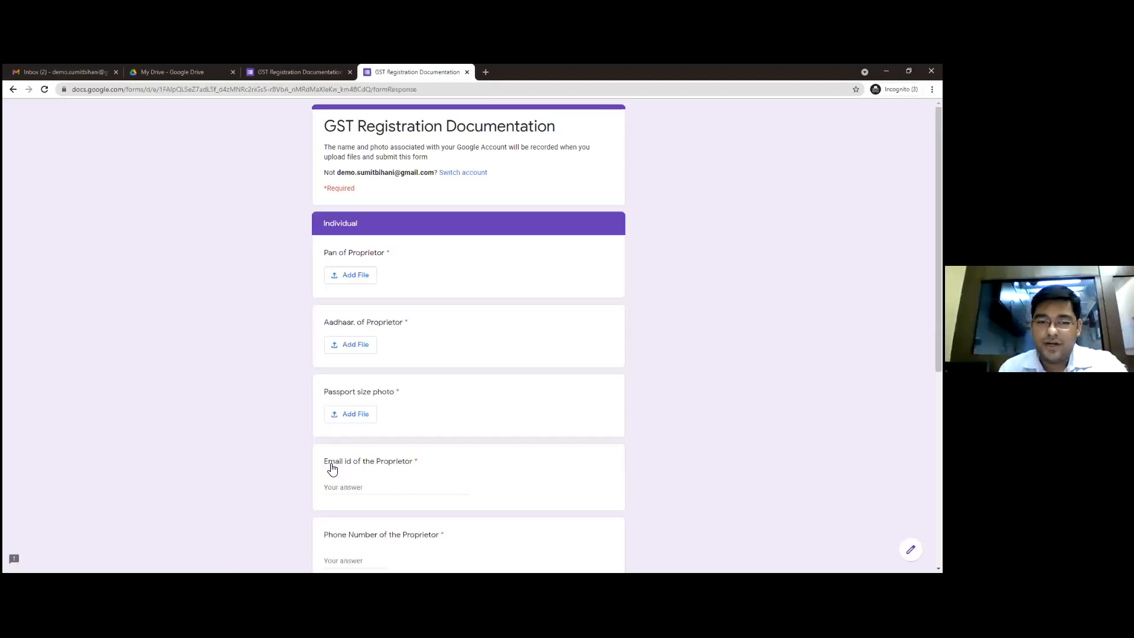
# Look through the document questions in the Individual section of the GST Registration Documentation form
pyautogui.scroll(-3, 332, 468)
pyautogui.scroll(1, 468, 336)
pyautogui.scroll(-1, 468, 337)
pyautogui.scroll(3, 468, 336)
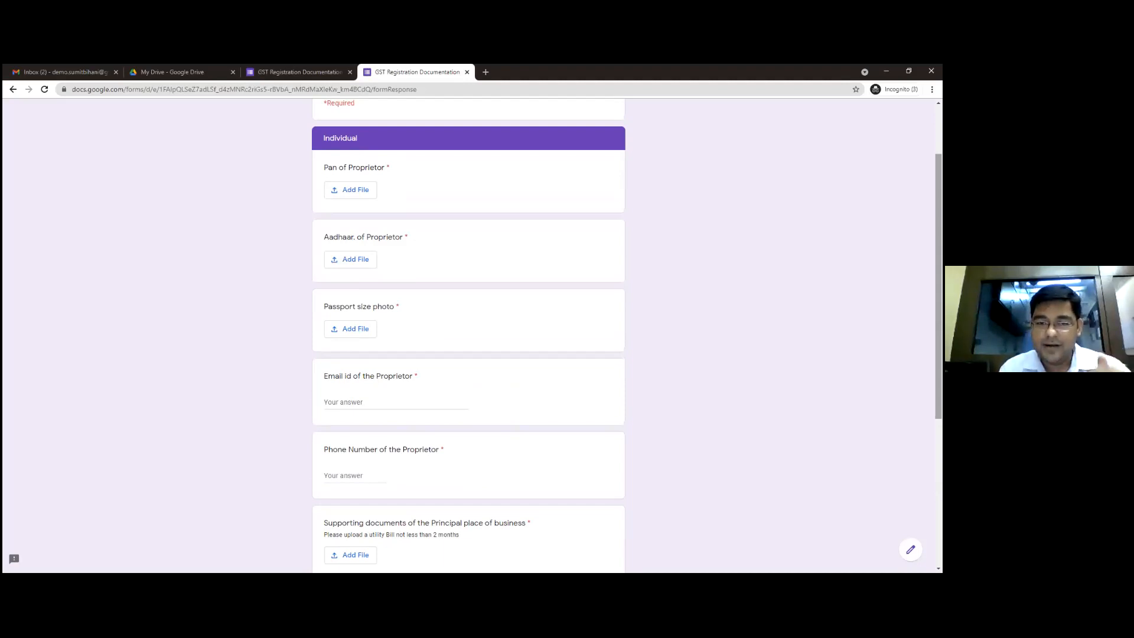
pyautogui.scroll(-5, 317, 511)
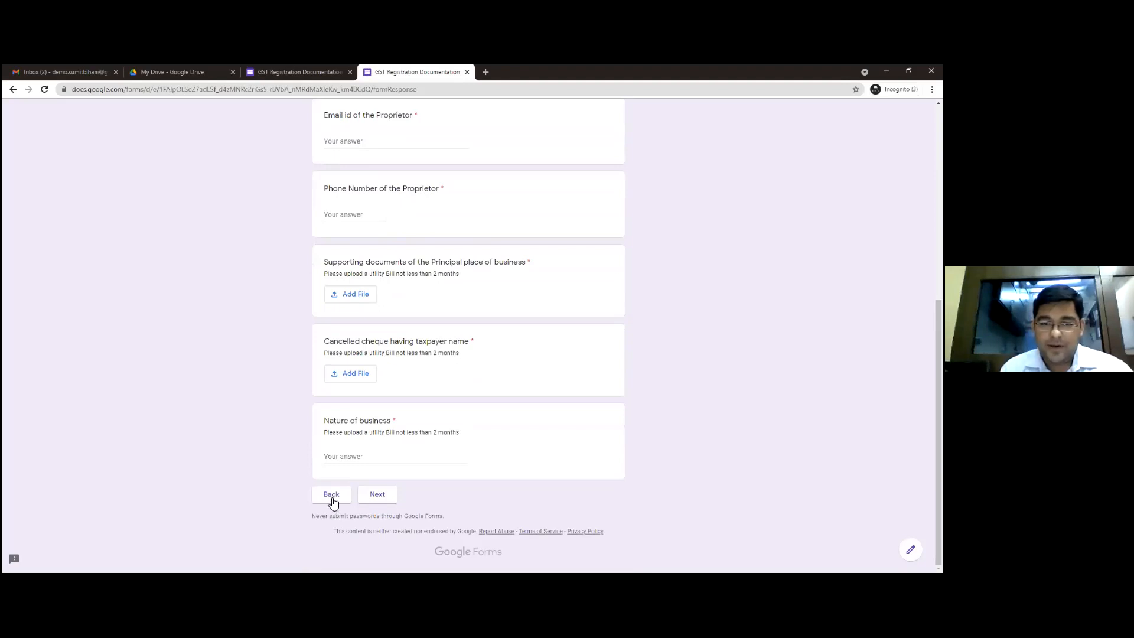
# Choose Partnership Firm as the type of business, view its section and return to the business type question
pyautogui.click(331, 495)
pyautogui.click(334, 346)
pyautogui.click(325, 462)
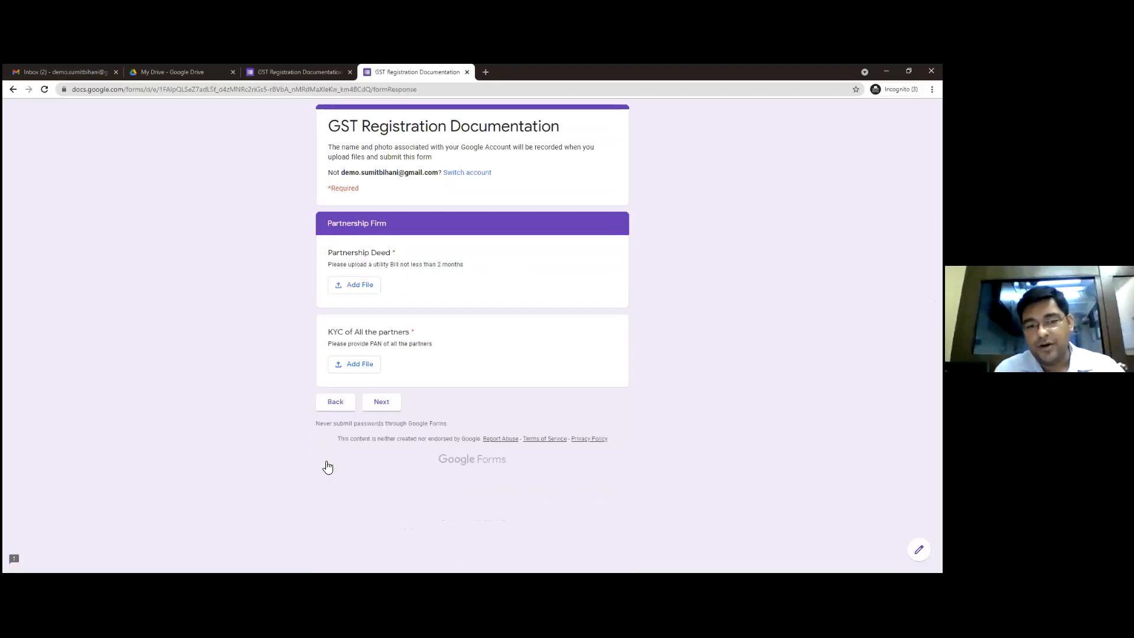
pyautogui.click(335, 408)
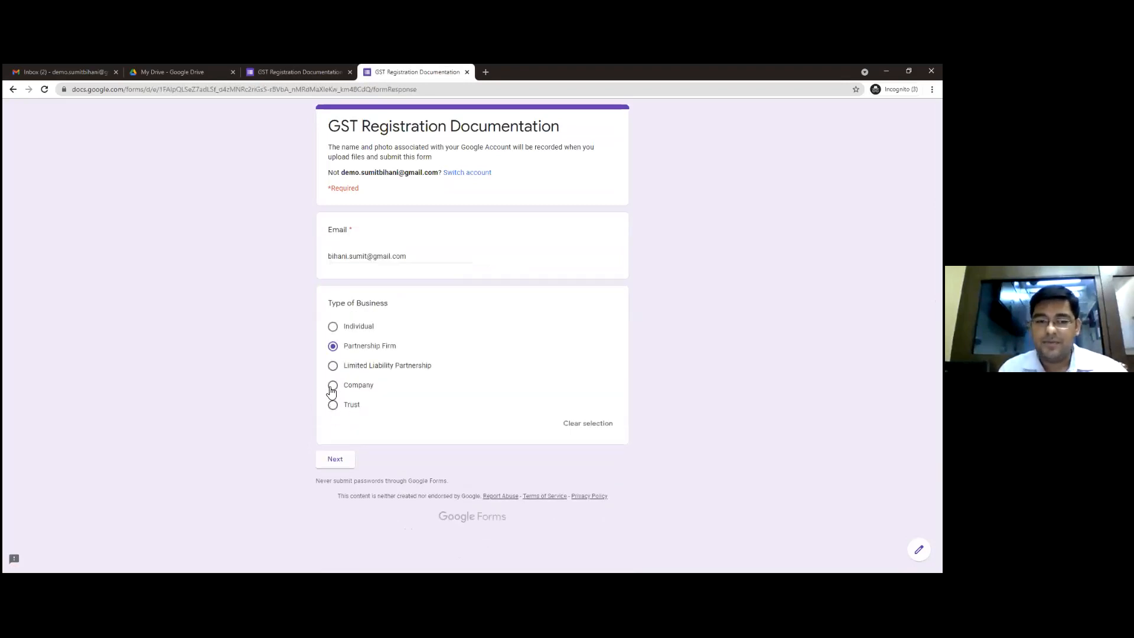
# Choose Limited Liability Partnership as the type of business, view its section and go back to the first page
pyautogui.click(334, 368)
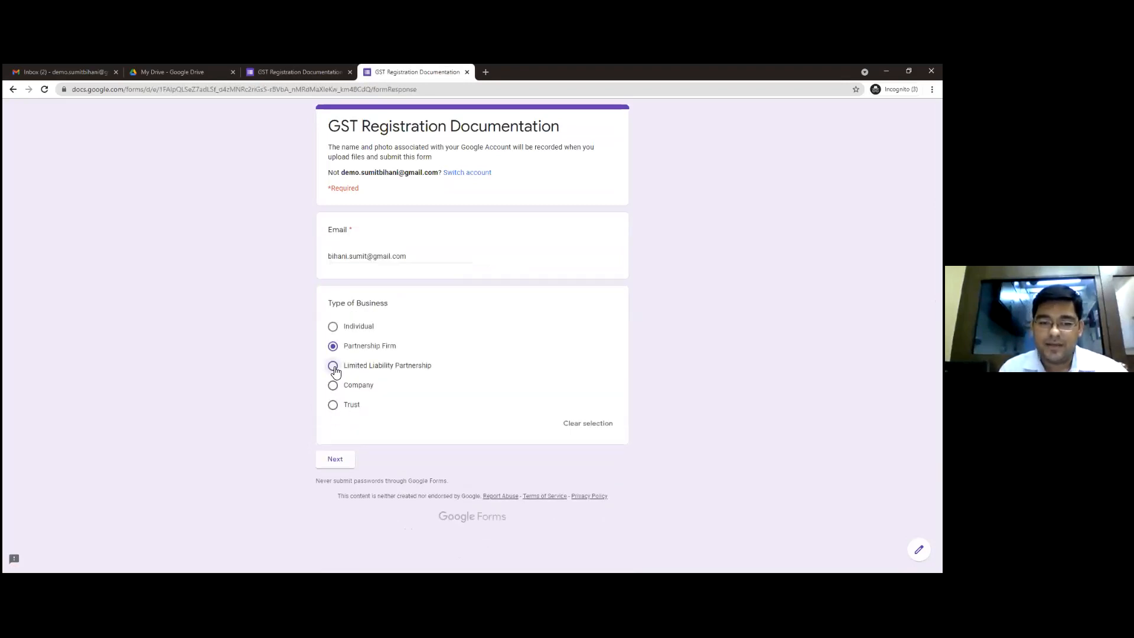
pyautogui.click(334, 461)
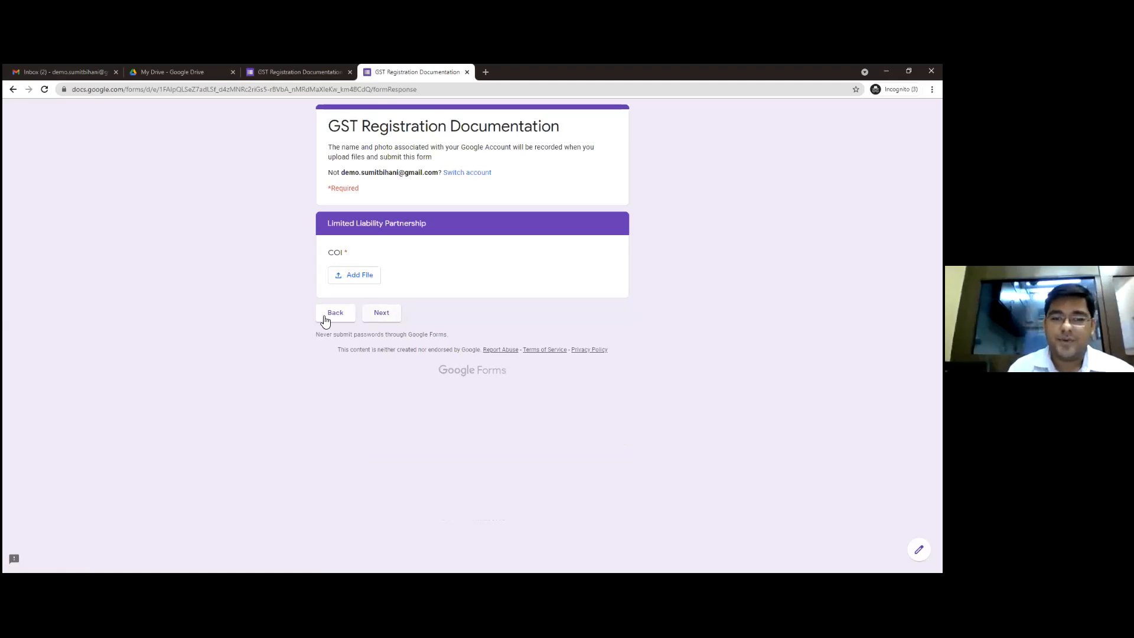
pyautogui.click(323, 321)
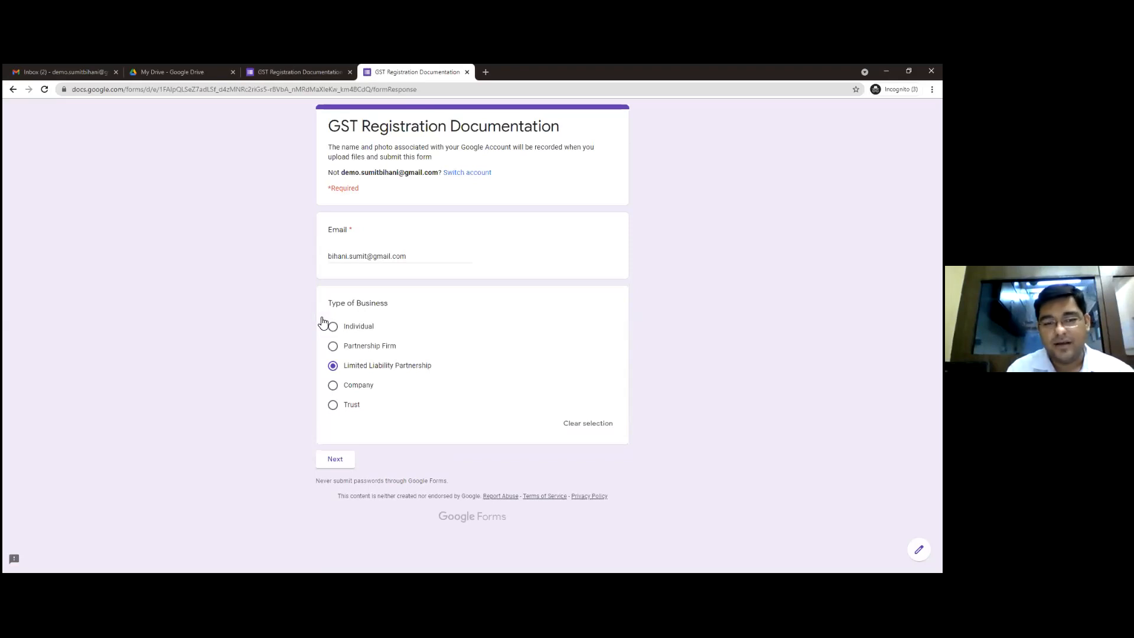
# Set the type of business to Individual and continue to its section
pyautogui.click(346, 328)
pyautogui.click(330, 459)
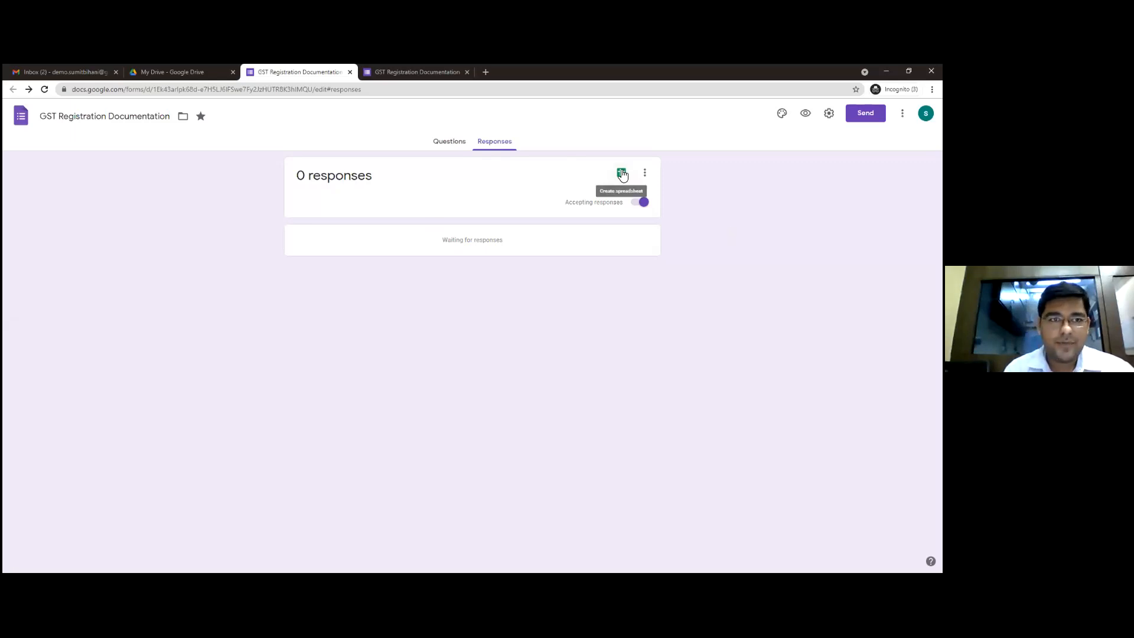
# Create a new spreadsheet as the response destination for the GST Registration Documentation form
pyautogui.click(449, 144)
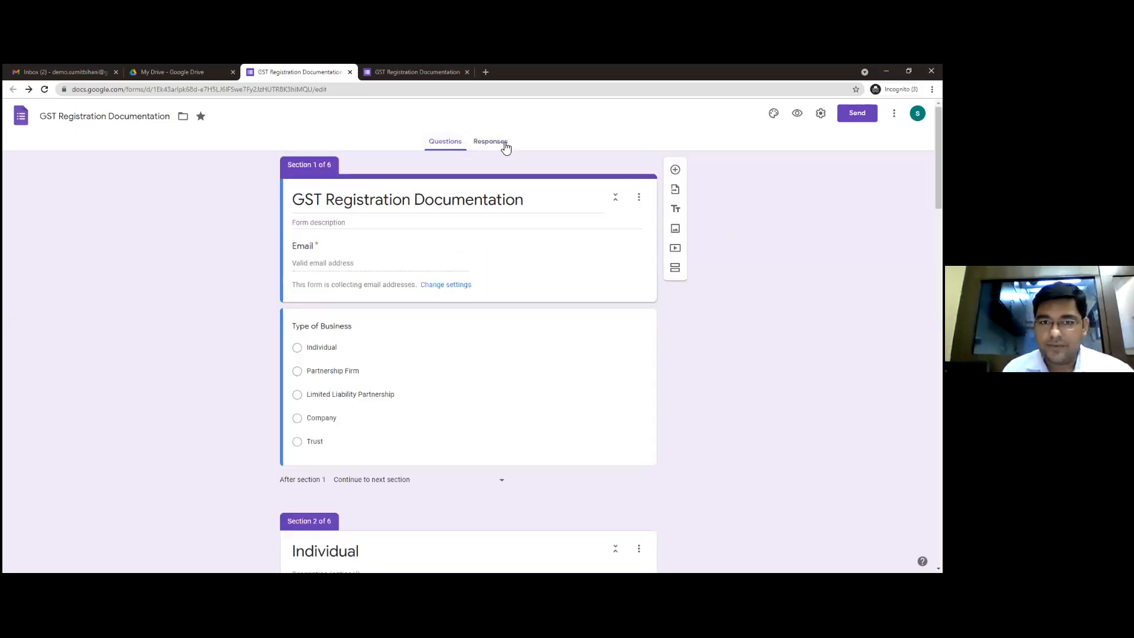
pyautogui.click(490, 142)
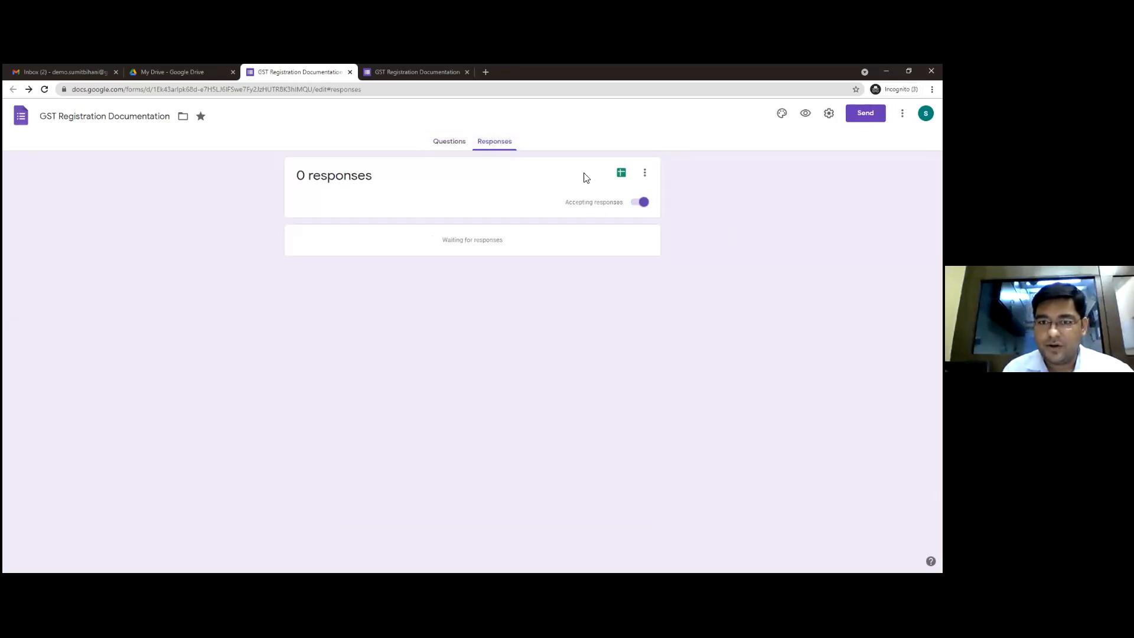
pyautogui.click(622, 175)
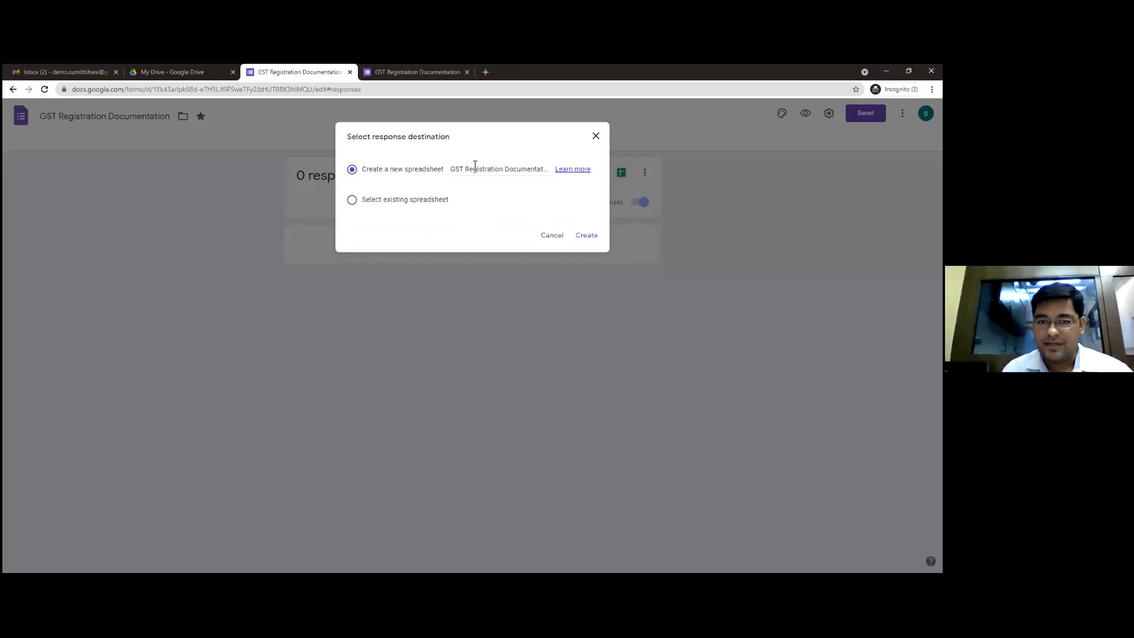
pyautogui.click(587, 236)
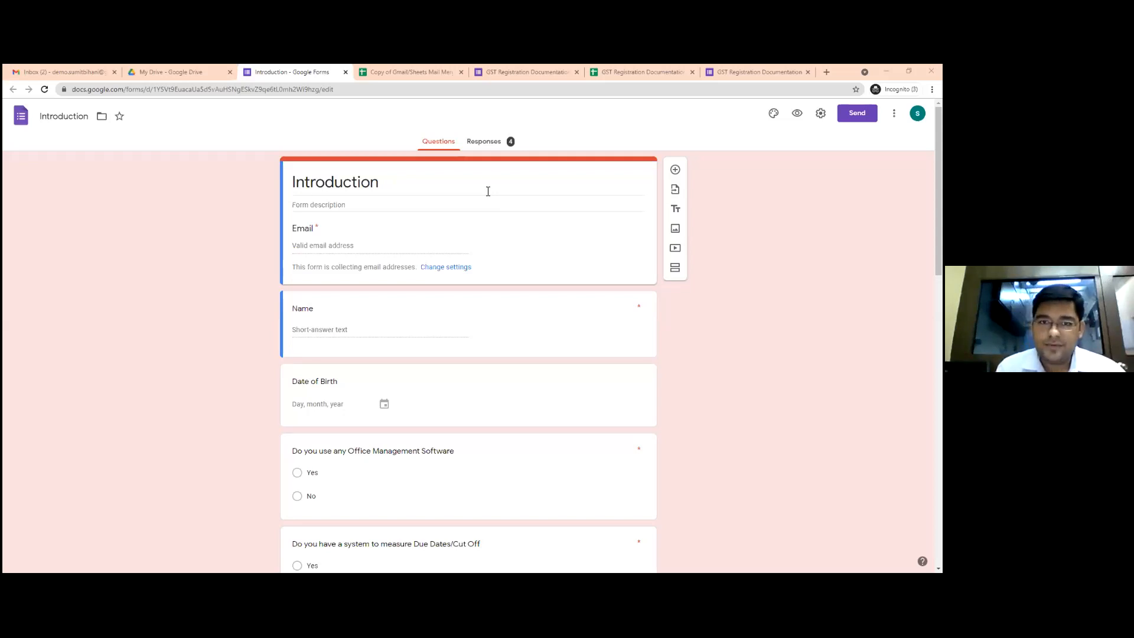
# Open the Introduction form's responses in its linked spreadsheet
pyautogui.click(484, 143)
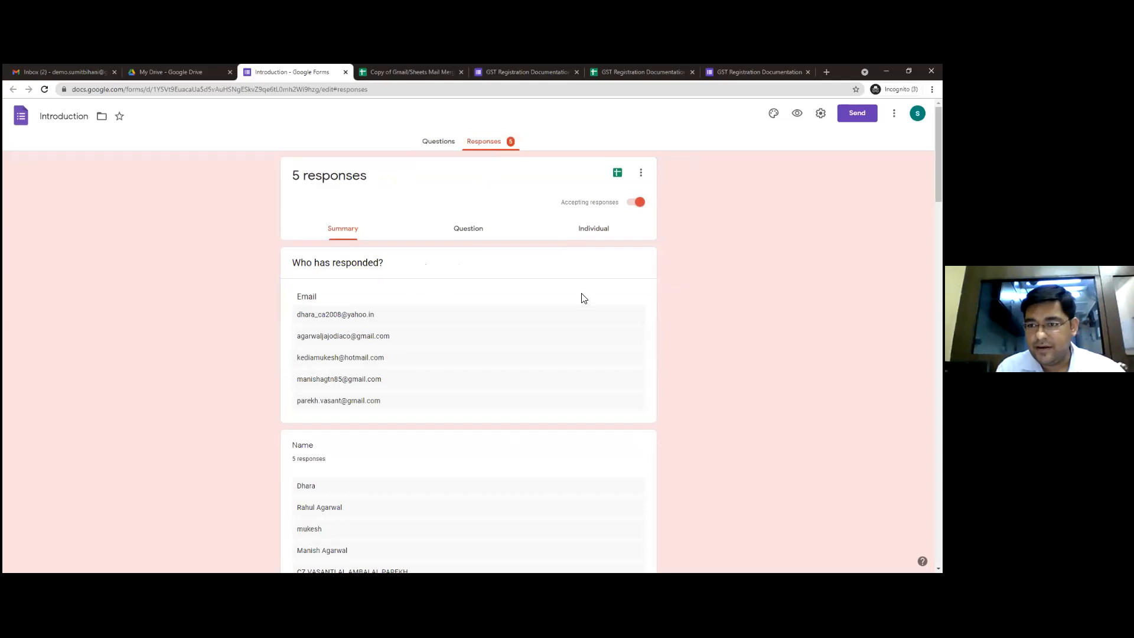
pyautogui.click(617, 172)
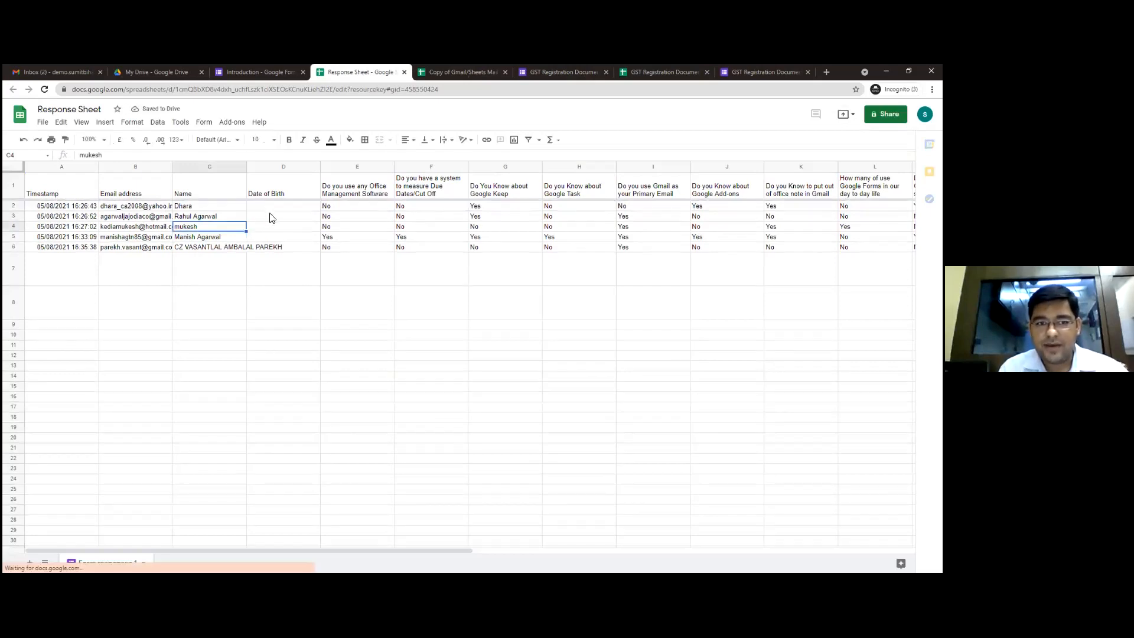
# Look across the Response Sheet's columns, from the respondents' names and question answers to the Date of Trigger column
pyautogui.press('Right')
pyautogui.press('Right')
pyautogui.press('Right')
pyautogui.press('Right')
pyautogui.press('Right')
pyautogui.press('Right')
pyautogui.press('Right')
pyautogui.press('Right')
pyautogui.press('Right')
pyautogui.press('Right')
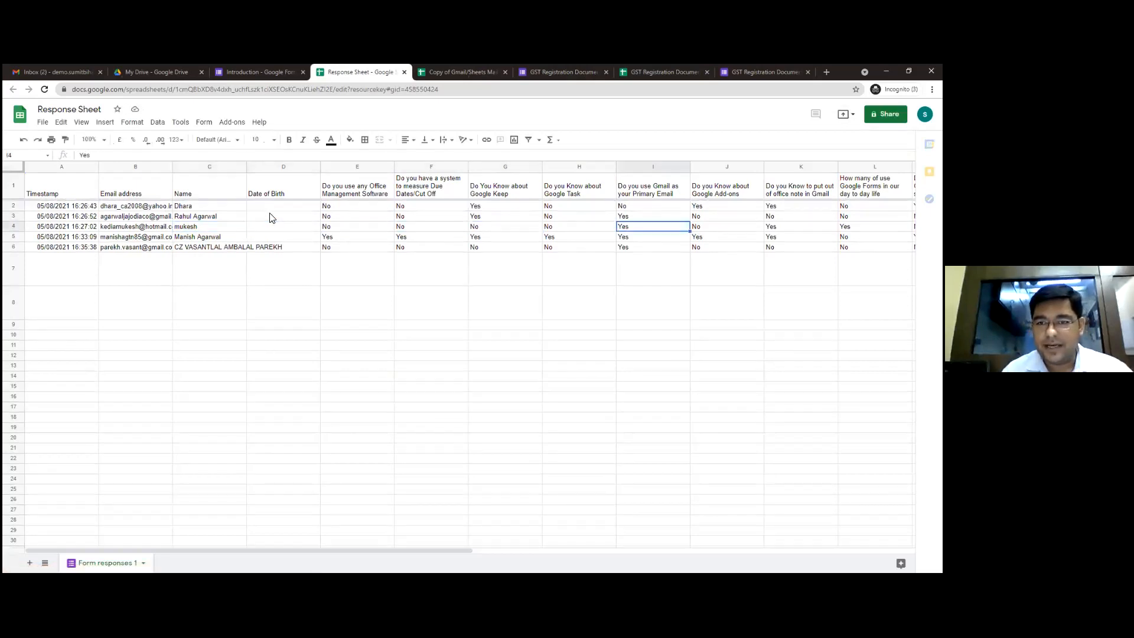
pyautogui.press('Right')
pyautogui.press('Right')
pyautogui.press('Right')
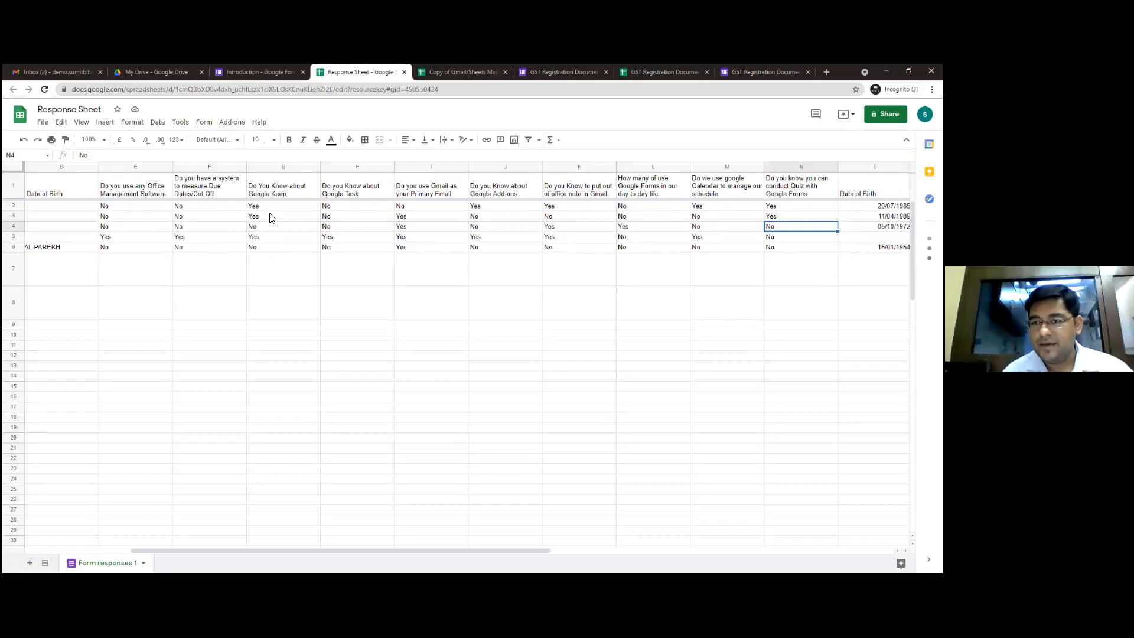
pyautogui.press('Right')
pyautogui.press('Right')
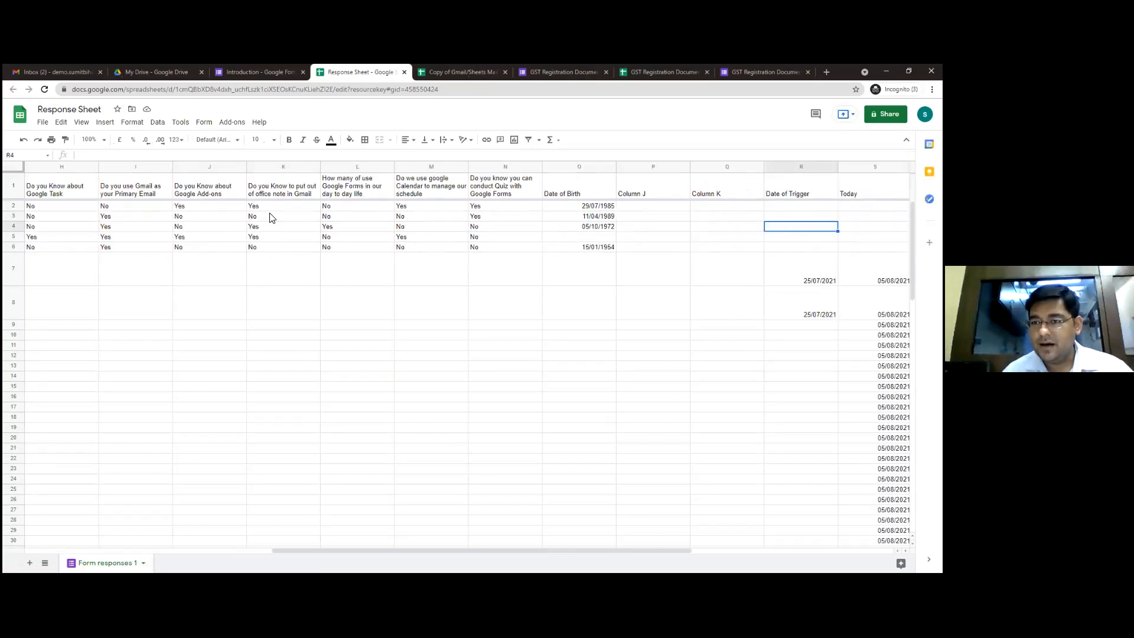
pyautogui.press('Left')
pyautogui.press('Left')
pyautogui.press('Left')
pyautogui.press('Left')
pyautogui.press('Left')
pyautogui.press('Left')
pyautogui.press('Left')
pyautogui.press('Left')
pyautogui.press('Left')
pyautogui.press('Left')
pyautogui.press('Left')
pyautogui.press('Left')
pyautogui.press('Left')
pyautogui.press('Left')
pyautogui.press('Left')
pyautogui.press('Left')
pyautogui.press('Left')
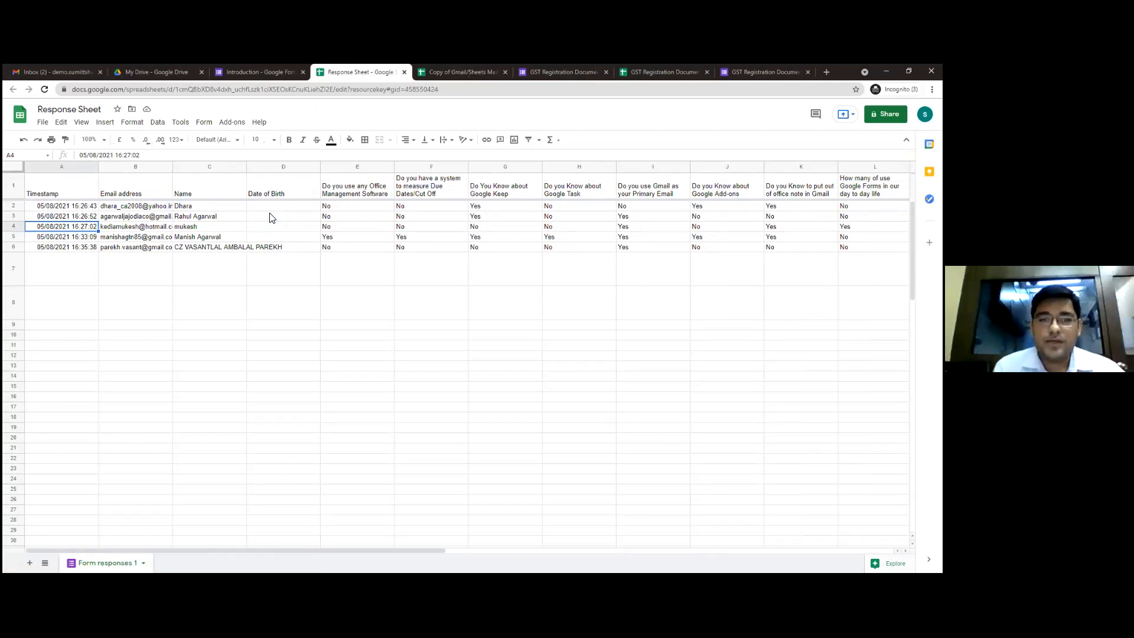
pyautogui.press('Right')
pyautogui.press('Right')
pyautogui.press('Right')
pyautogui.press('Right')
pyautogui.press('Right')
pyautogui.press('Right')
pyautogui.press('Right')
pyautogui.press('Right')
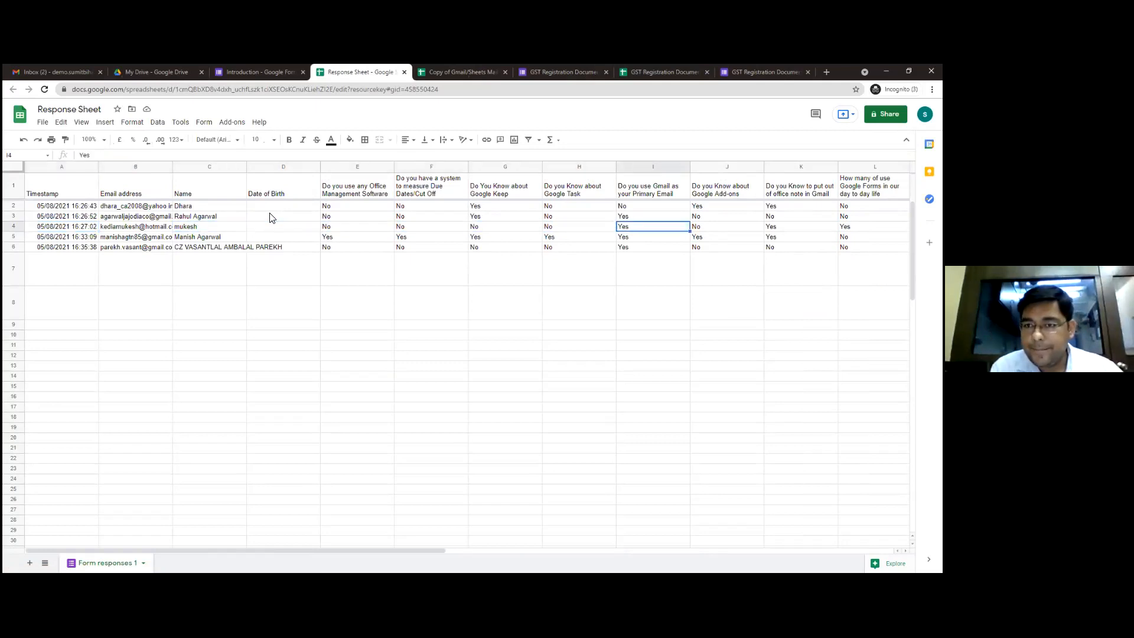
# Examine the respondents' answers in F2:F6 on having a system to measure due dates and cut-offs
pyautogui.press('Left')
pyautogui.press('Left')
pyautogui.press('Left')
pyautogui.press('Up')
pyautogui.press('Up')
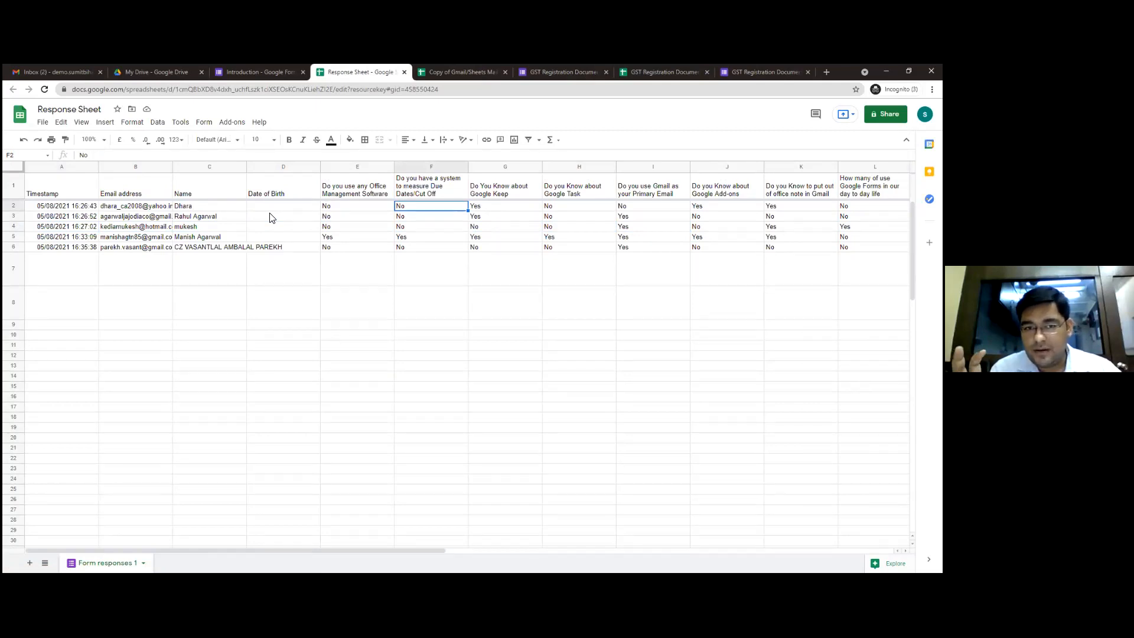
pyautogui.hotkey('shift', 'Down')
pyautogui.hotkey('shift', 'Down')
pyautogui.hotkey('shift', 'Down')
pyautogui.hotkey('shift', 'Down')
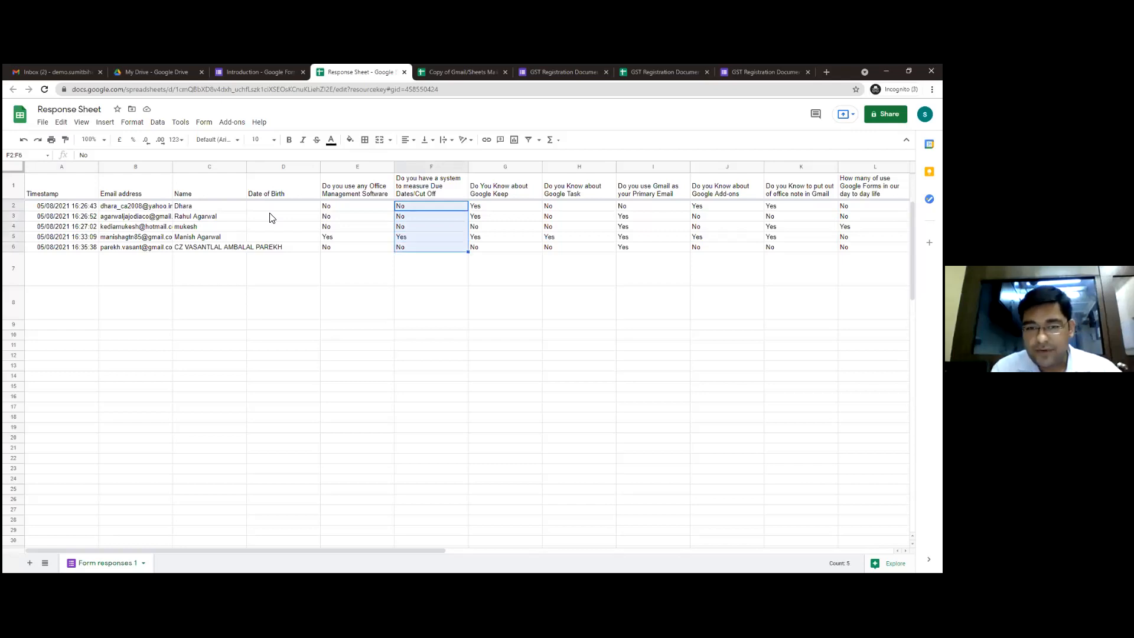
pyautogui.hotkey('shift', 'Up')
pyautogui.hotkey('shift', 'Up')
pyautogui.hotkey('shift', 'Up')
pyautogui.hotkey('shift', 'Up')
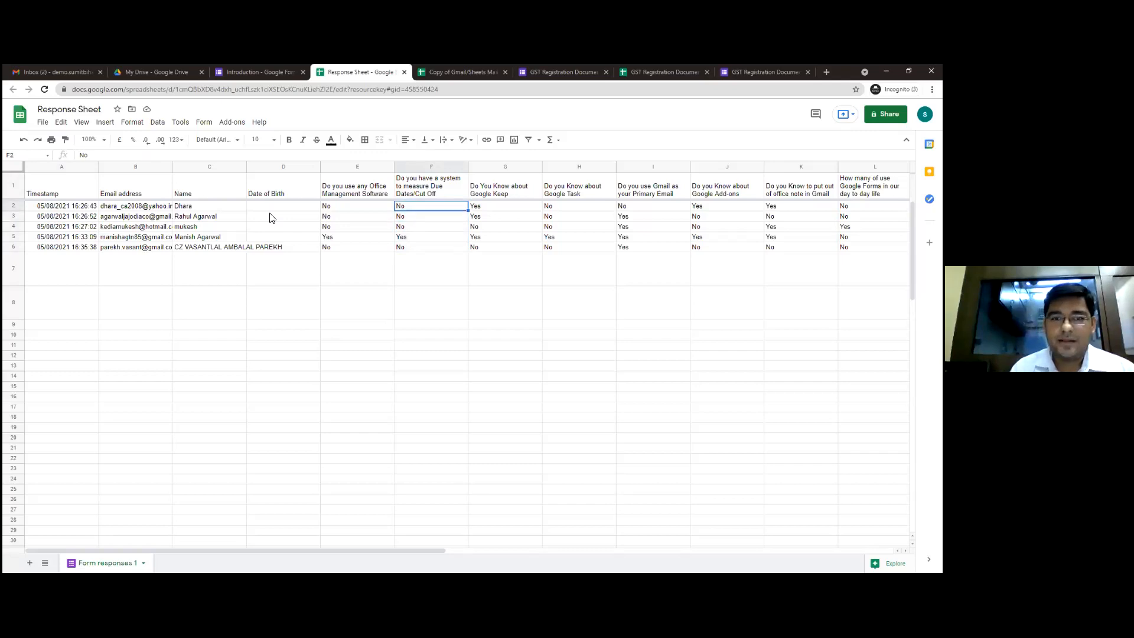
pyautogui.click(200, 123)
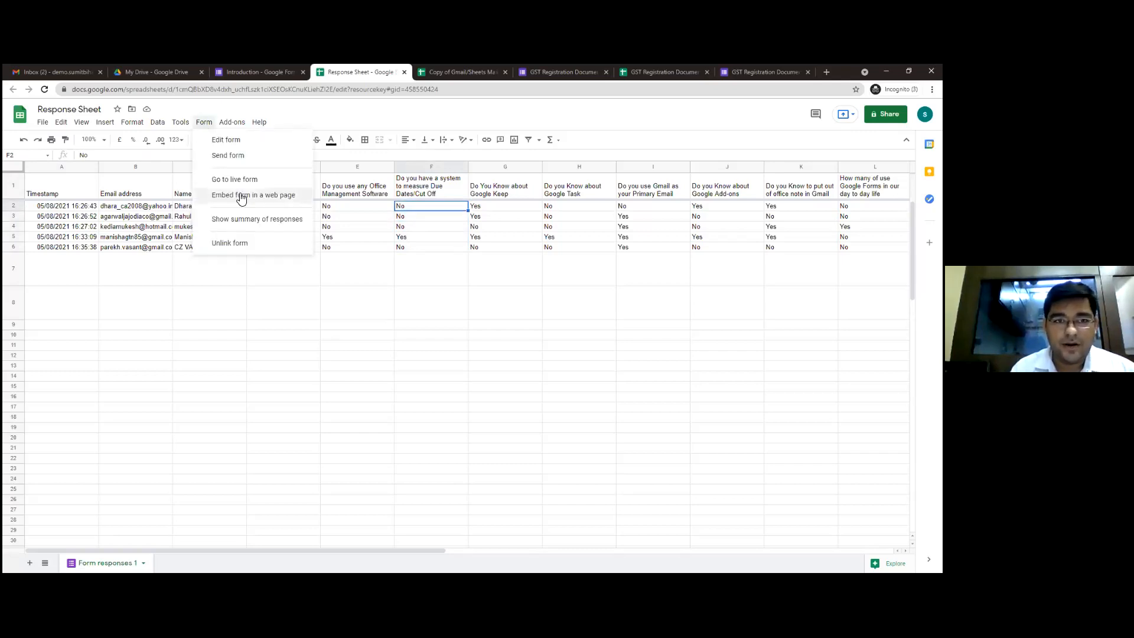
pyautogui.click(237, 125)
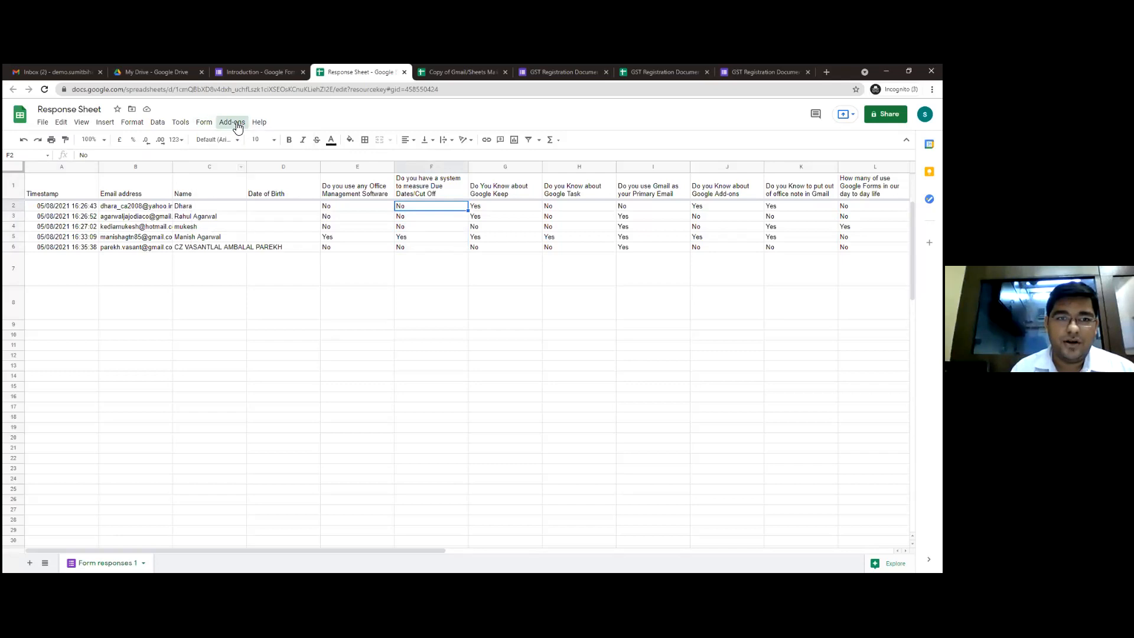
pyautogui.moveTo(251, 166)
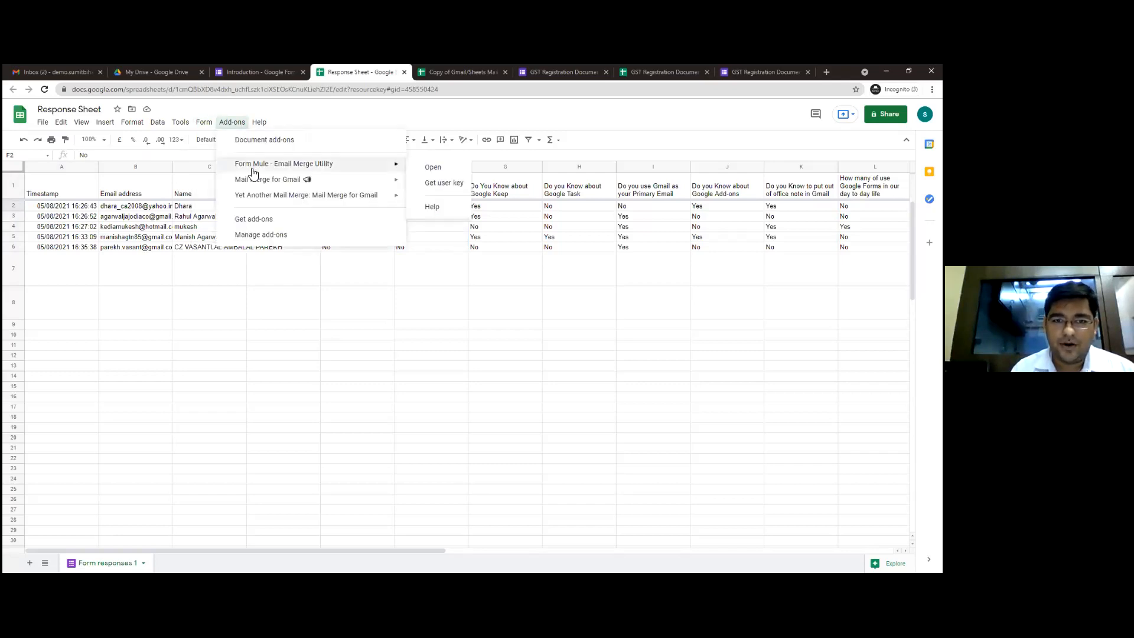
pyautogui.click(434, 170)
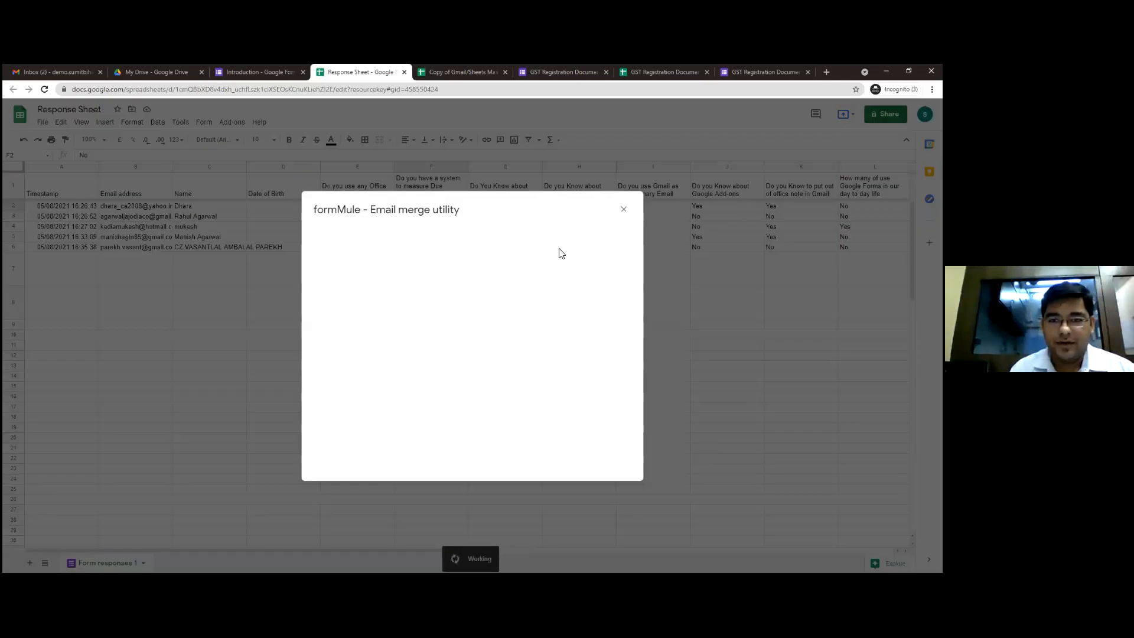
pyautogui.click(624, 211)
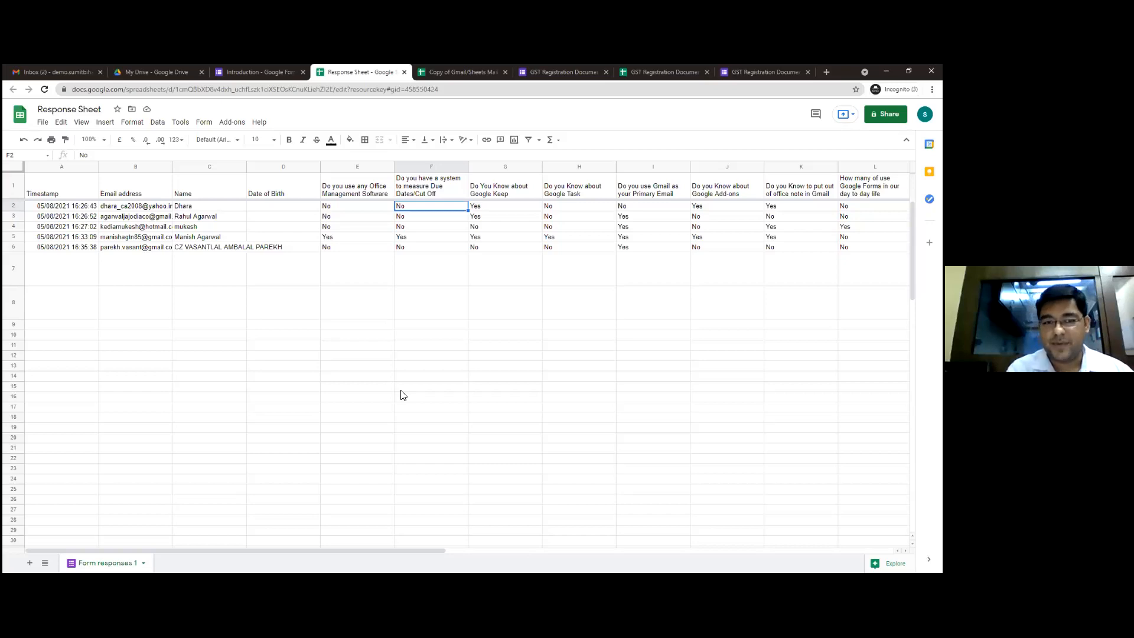
# Enter a person's full name in the Name column of row 7, below the last response
pyautogui.press('Down')
pyautogui.press('Down')
pyautogui.press('Down')
pyautogui.press('Left')
pyautogui.press('Left')
pyautogui.press('Left')
pyautogui.press('Down')
pyautogui.press('Down')
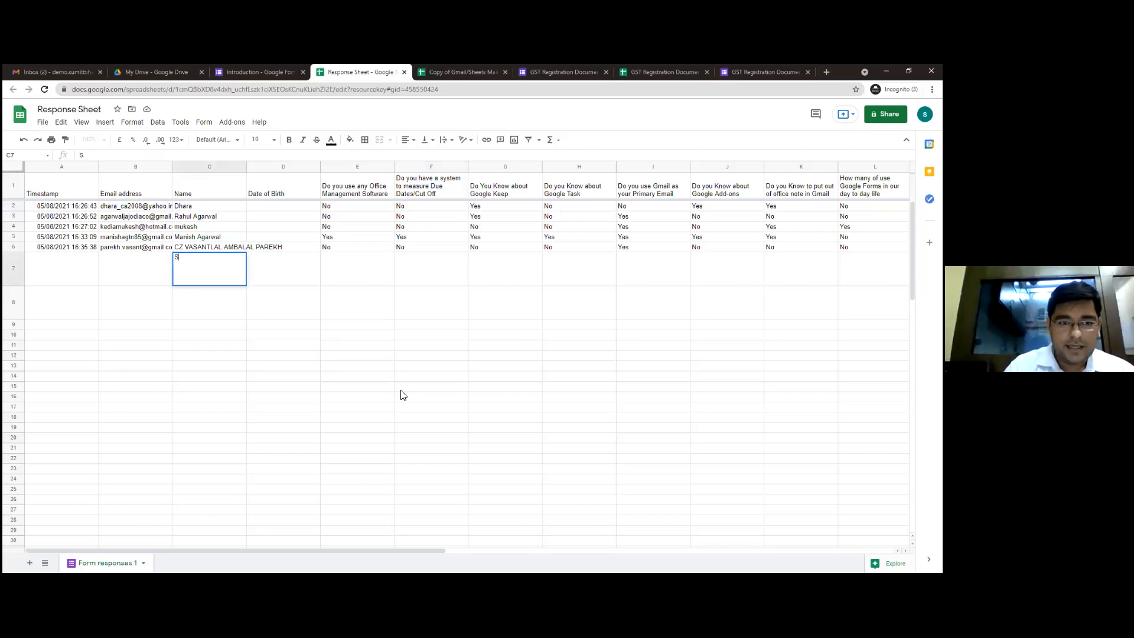
pyautogui.press('Tab')
pyautogui.press('Tab')
pyautogui.press('Tab')
pyautogui.press('Tab')
pyautogui.press('Tab')
pyautogui.press('Tab')
pyautogui.press('Tab')
pyautogui.press('Tab')
pyautogui.press('Tab')
pyautogui.press('Tab')
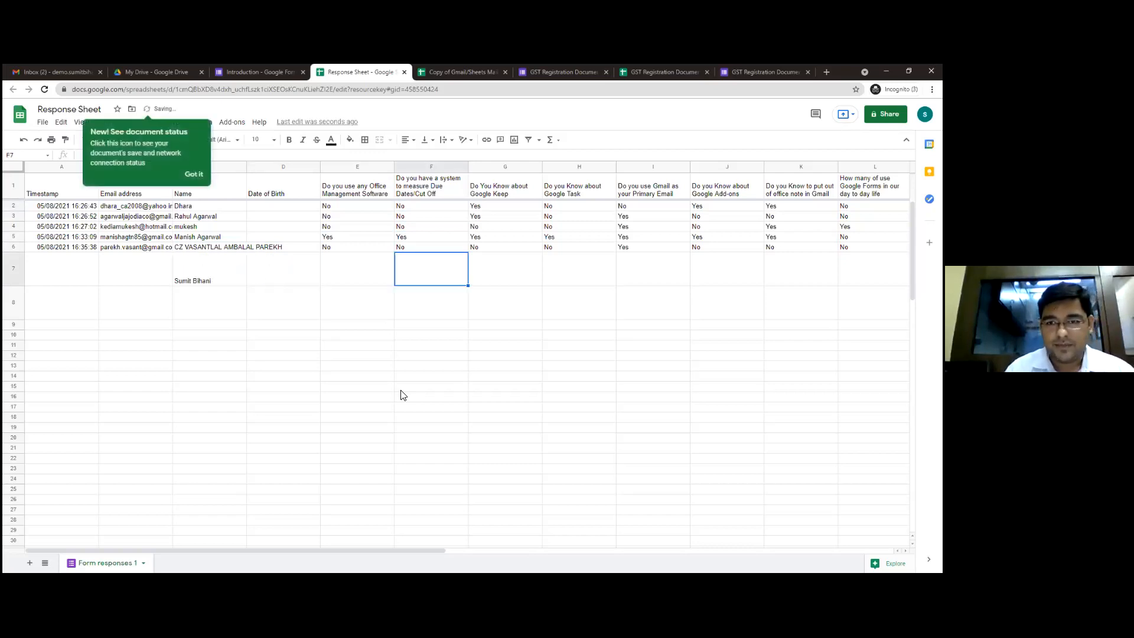
# Enter 15/08/2021 as the Date of Trigger in R7 on the newly added person's row
pyautogui.press('Tab')
pyautogui.press('Tab')
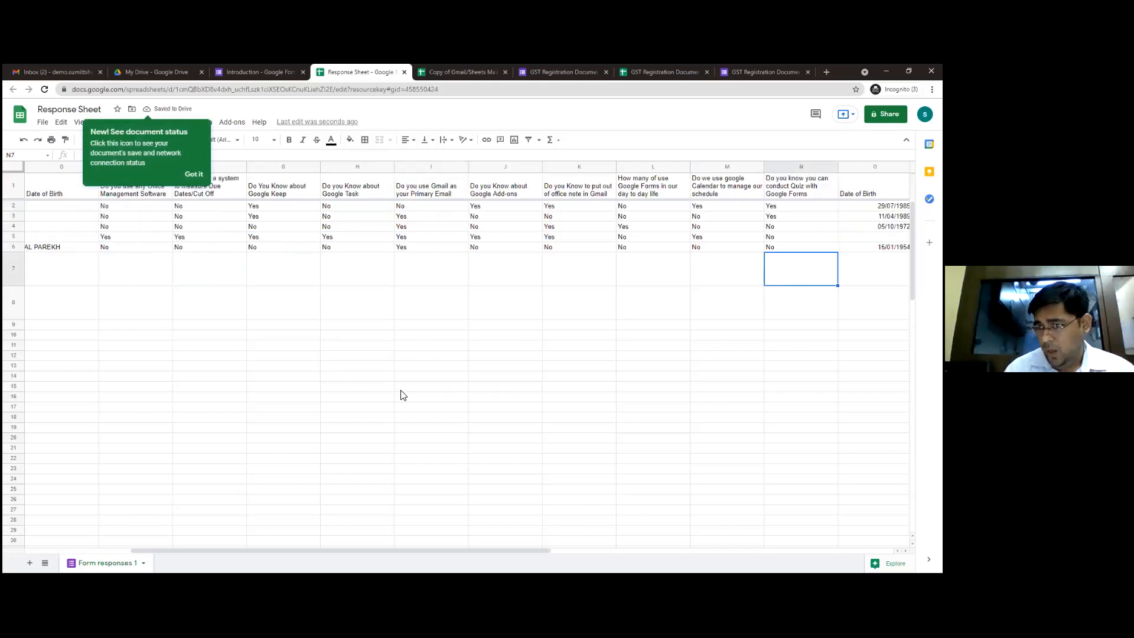
pyautogui.press('Tab')
pyautogui.press('Tab')
pyautogui.press('Tab')
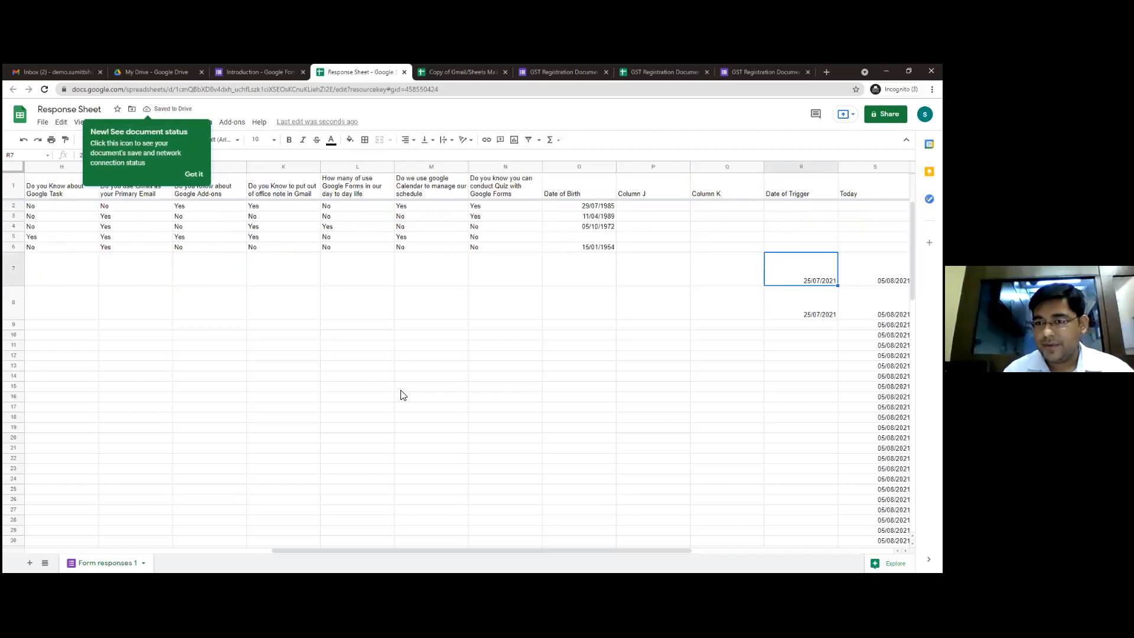
pyautogui.press('Tab')
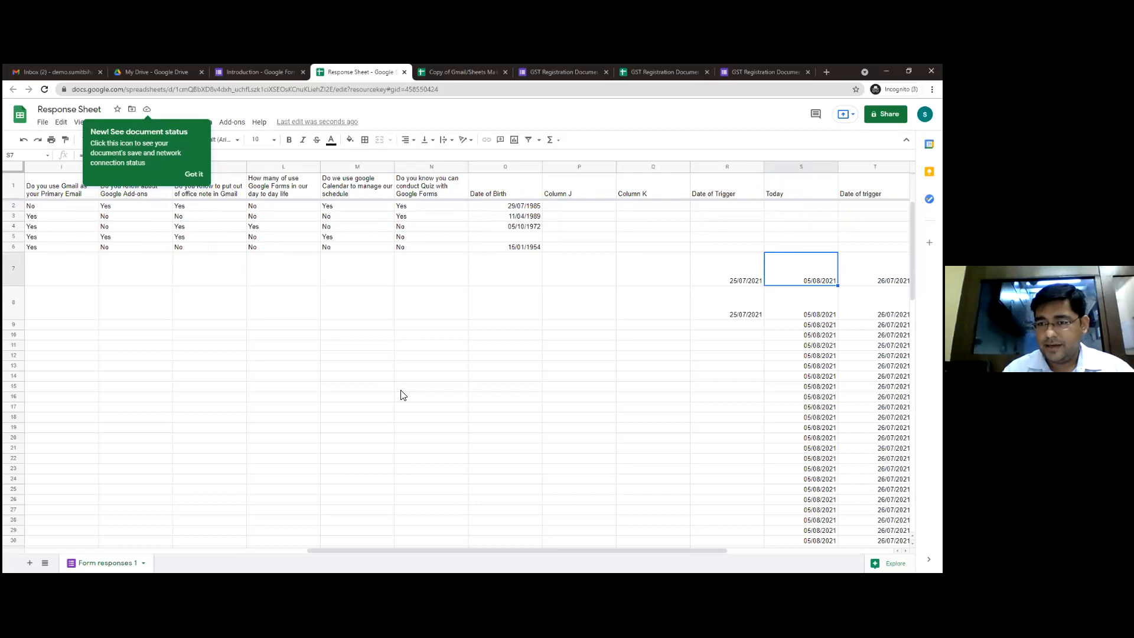
pyautogui.hotkey('shift', 'Tab')
pyautogui.hotkey('shift', 'Tab')
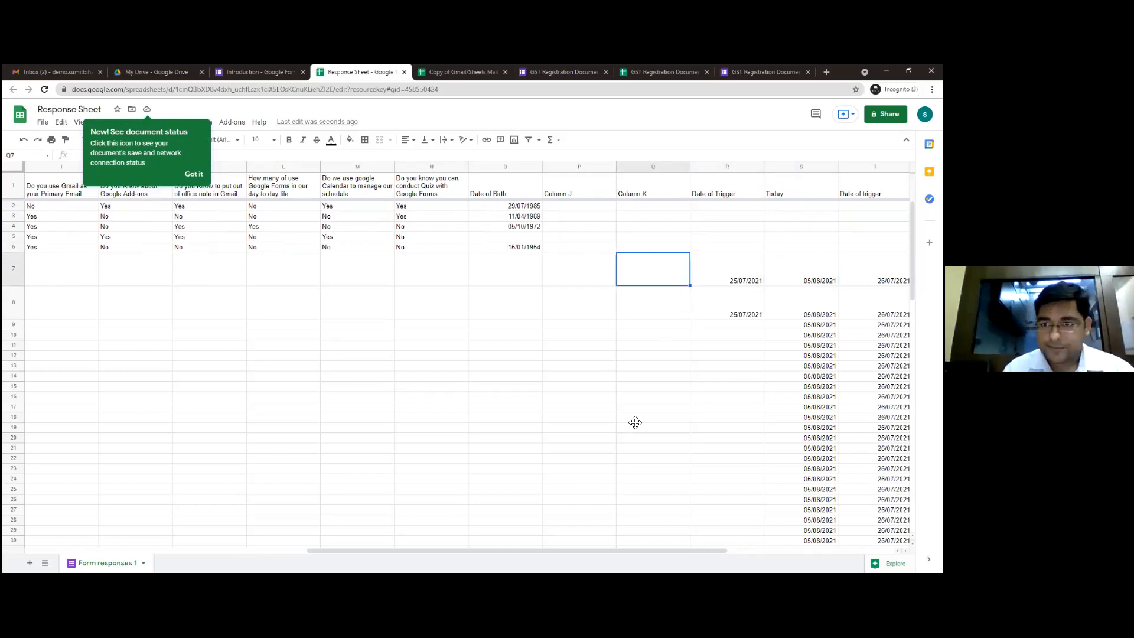
pyautogui.press('Tab')
pyautogui.write('15/08')
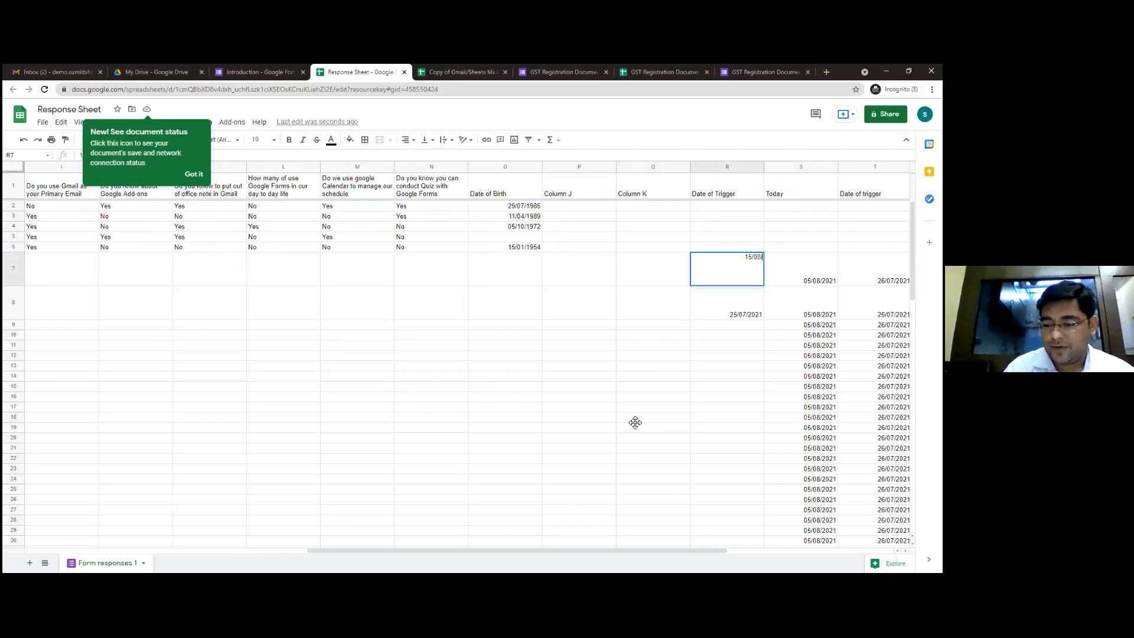
pyautogui.write('/2021')
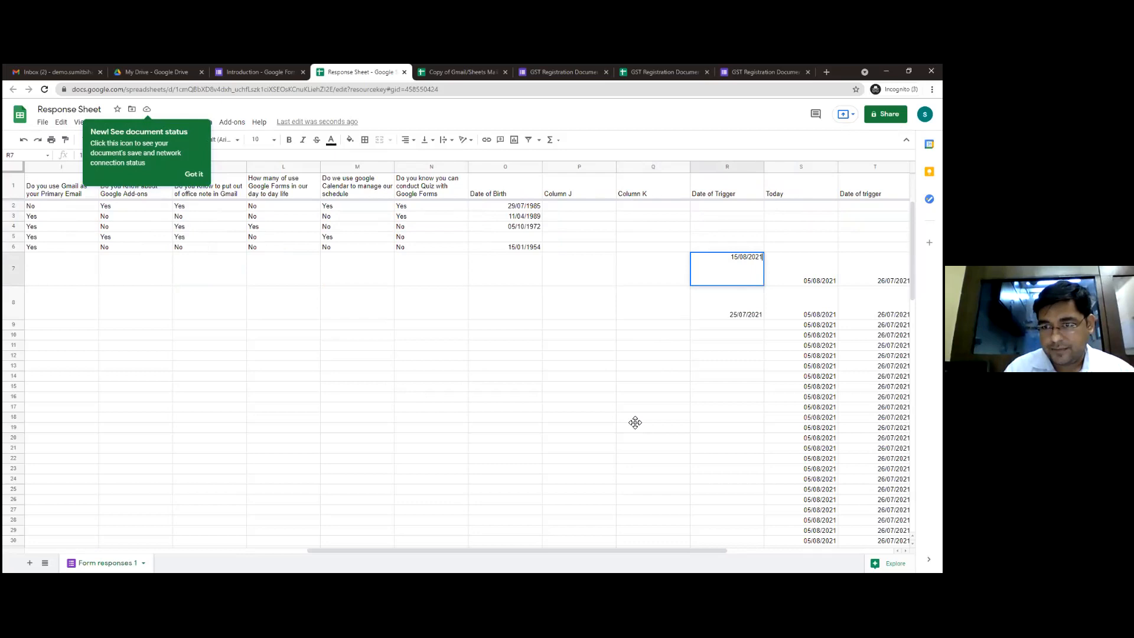
pyautogui.press('Tab')
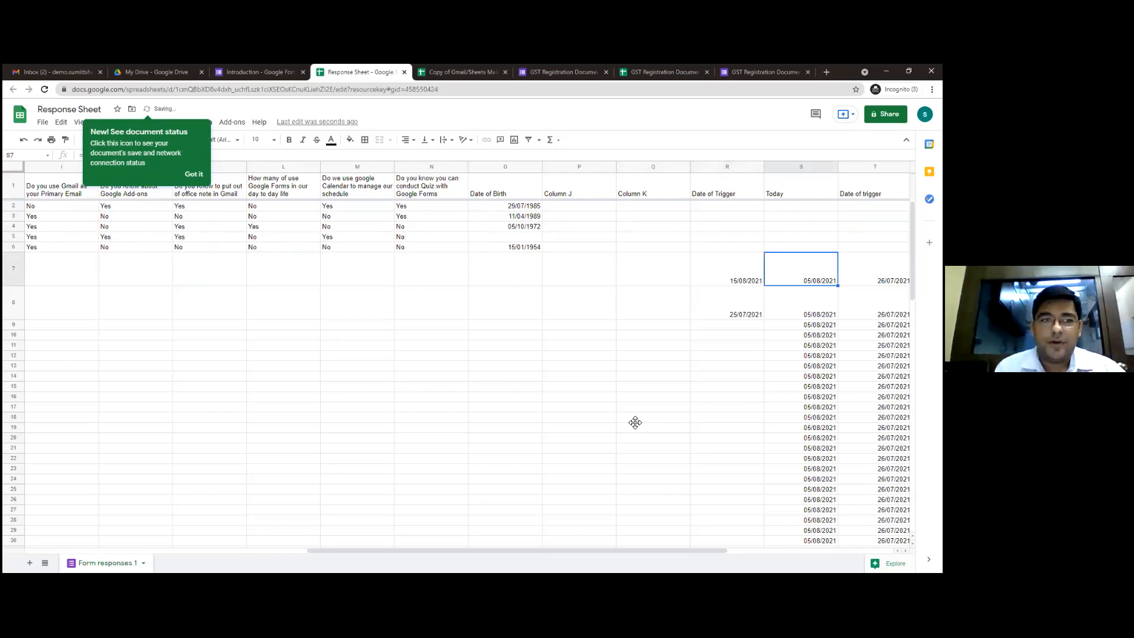
# Dismiss the document status tip and inspect the Date of trigger formula in T7
pyautogui.click(191, 175)
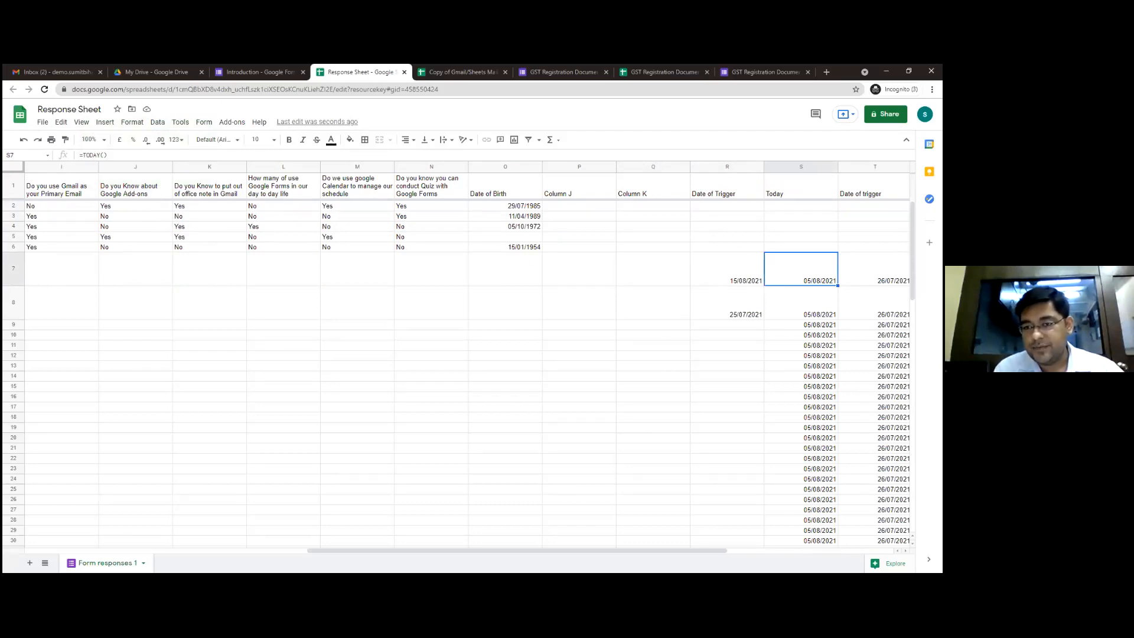
pyautogui.press('Right')
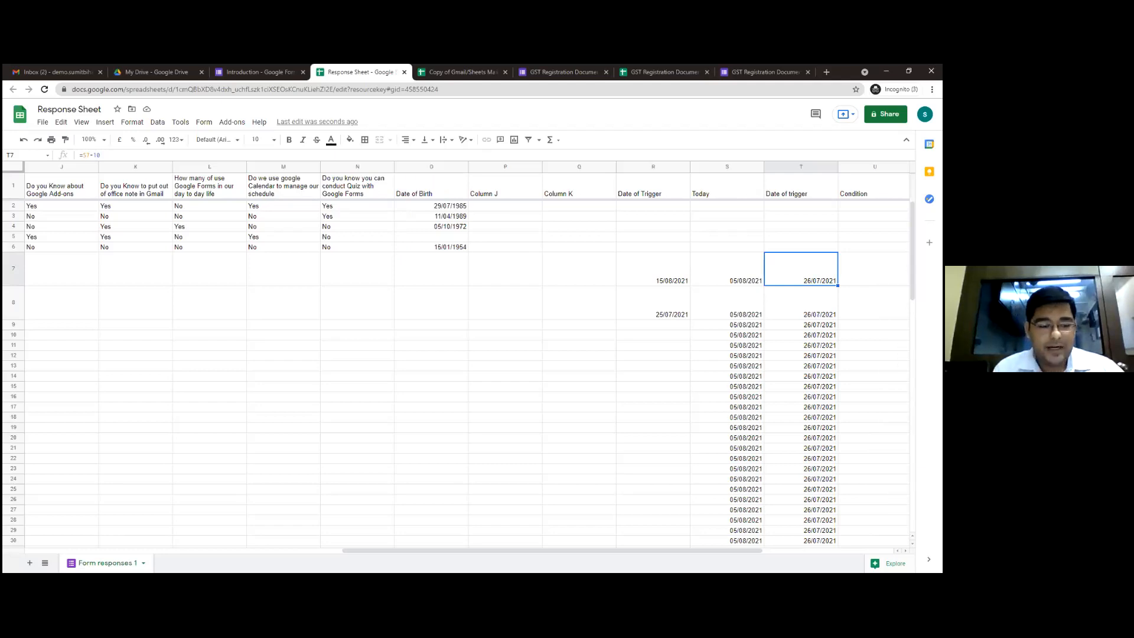
pyautogui.press('F2')
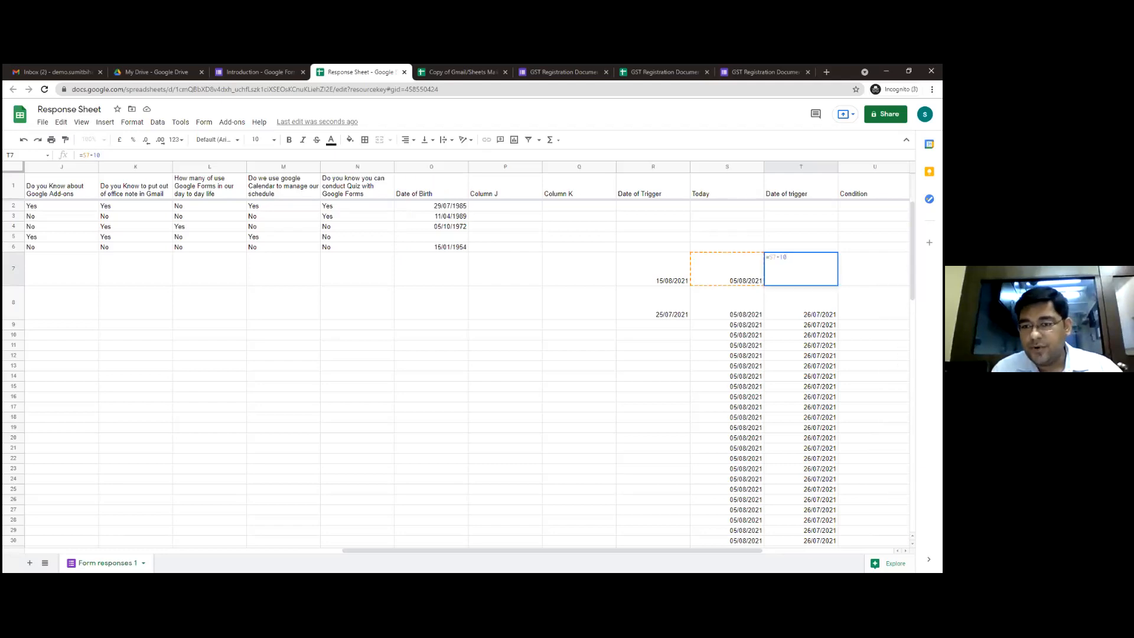
pyautogui.press('Return')
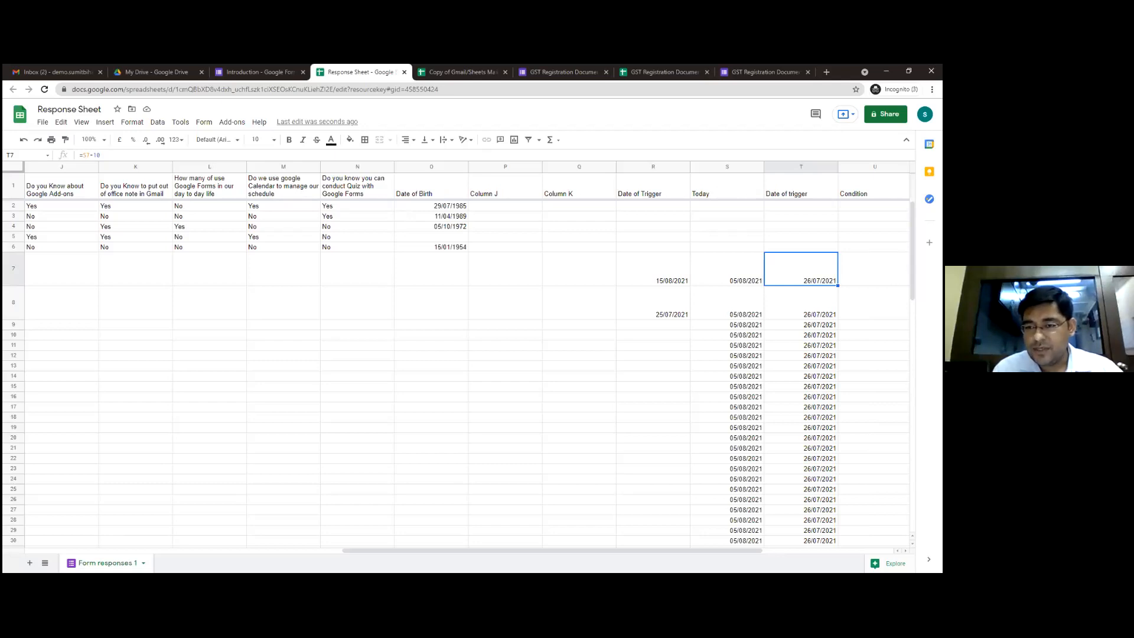
# Change the Date of Trigger in R7 to 26/07/2021
pyautogui.click(727, 269)
pyautogui.click(654, 268)
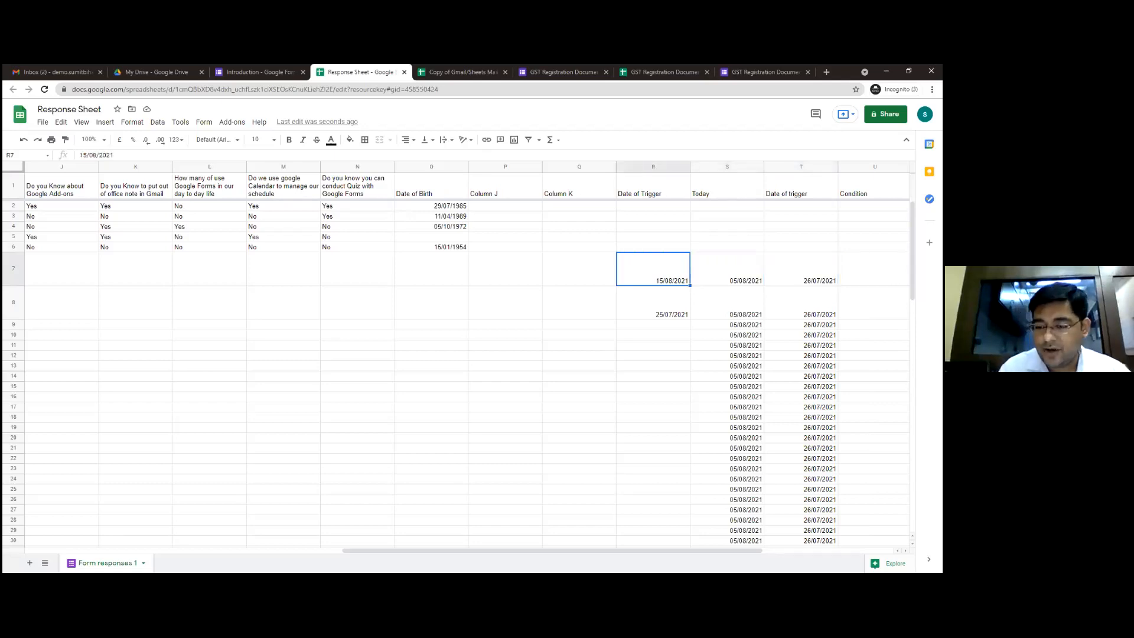
pyautogui.write('26/07/')
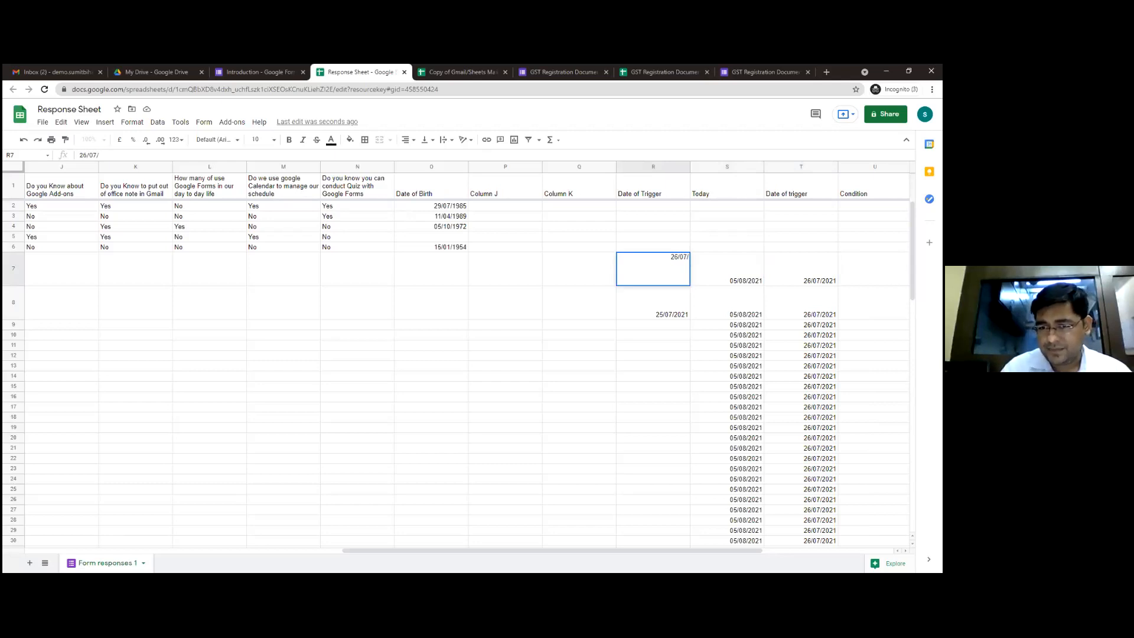
pyautogui.write('2021')
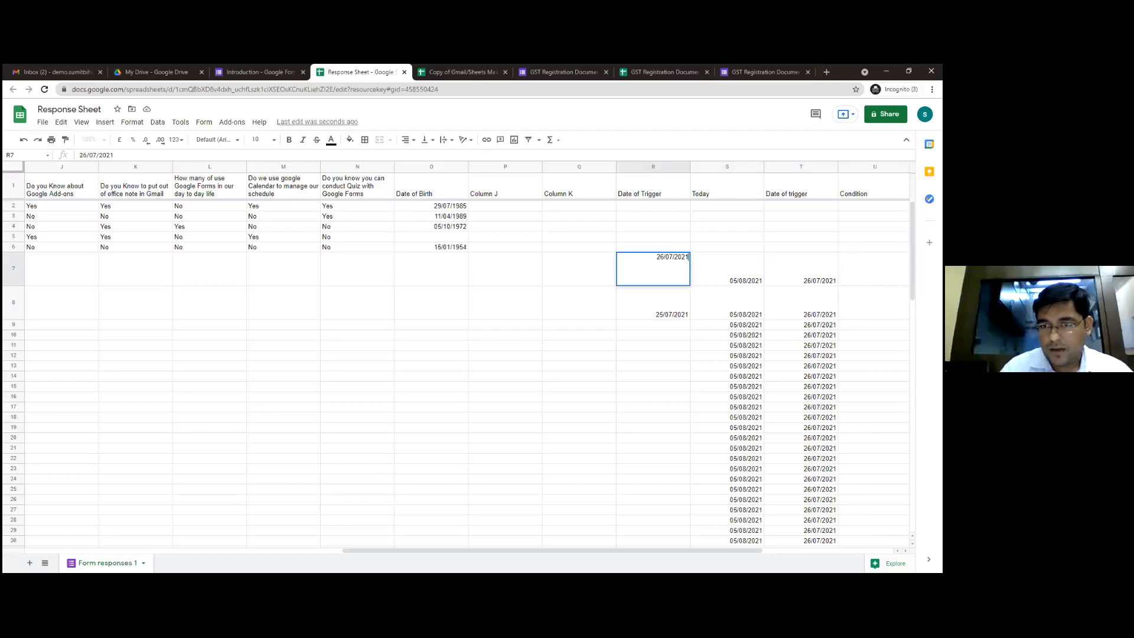
pyautogui.press('Tab')
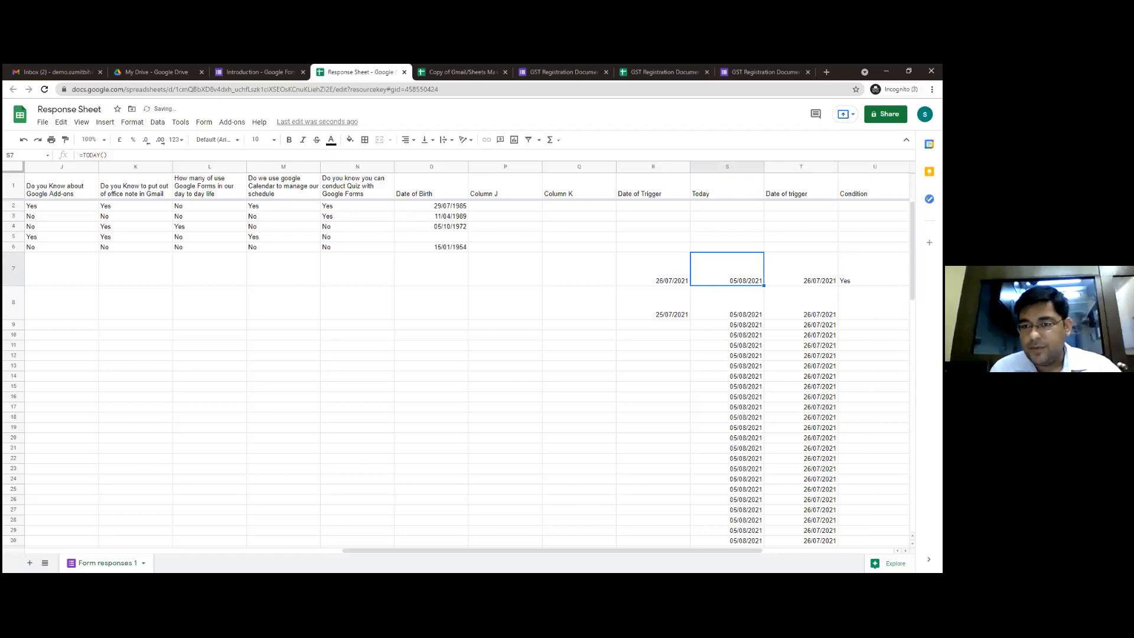
# Change the Date of trigger formula in T7 to =S7+10 so it adds ten days to today's date
pyautogui.press('Right')
pyautogui.press('Left')
pyautogui.press('Left')
pyautogui.press('Right')
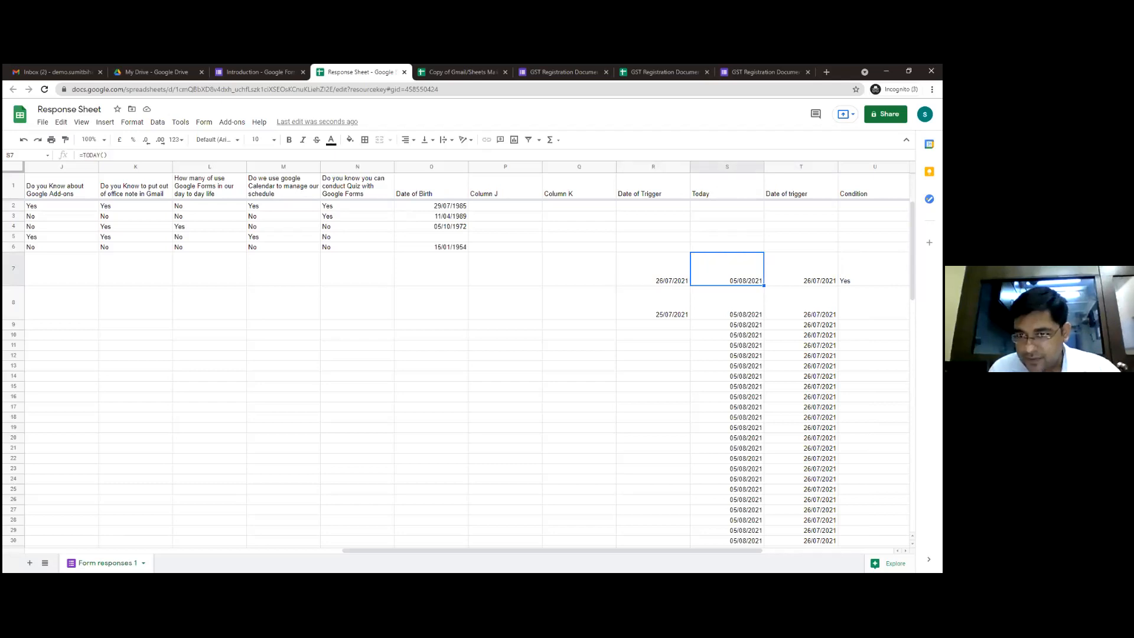
pyautogui.press('Right')
pyautogui.write('=S7-10')
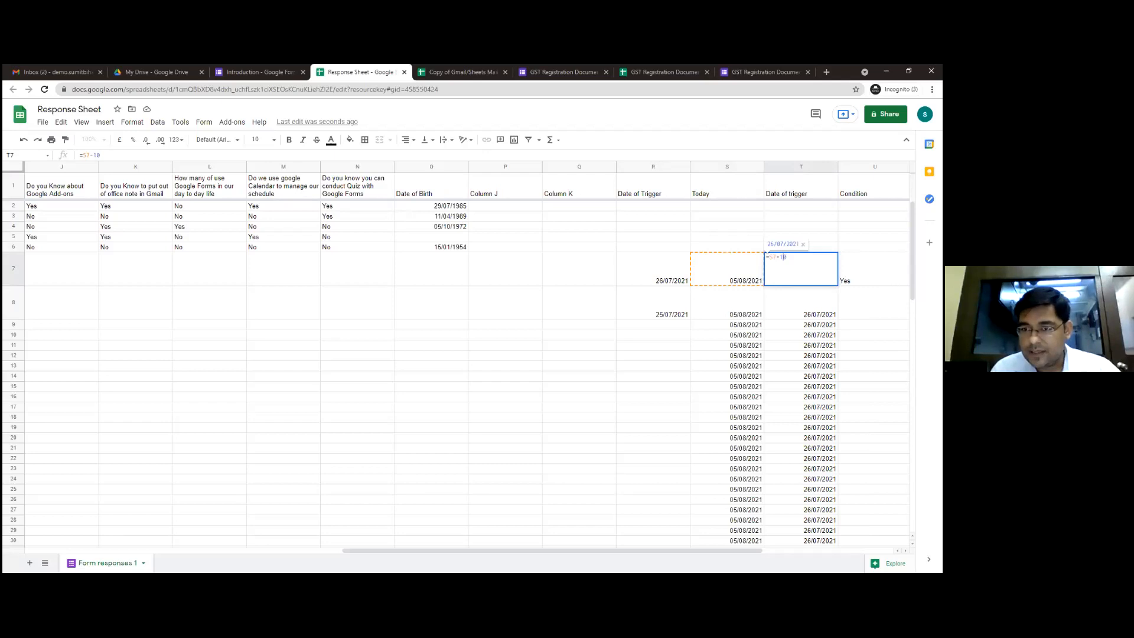
pyautogui.press('BackSpace')
pyautogui.write('+')
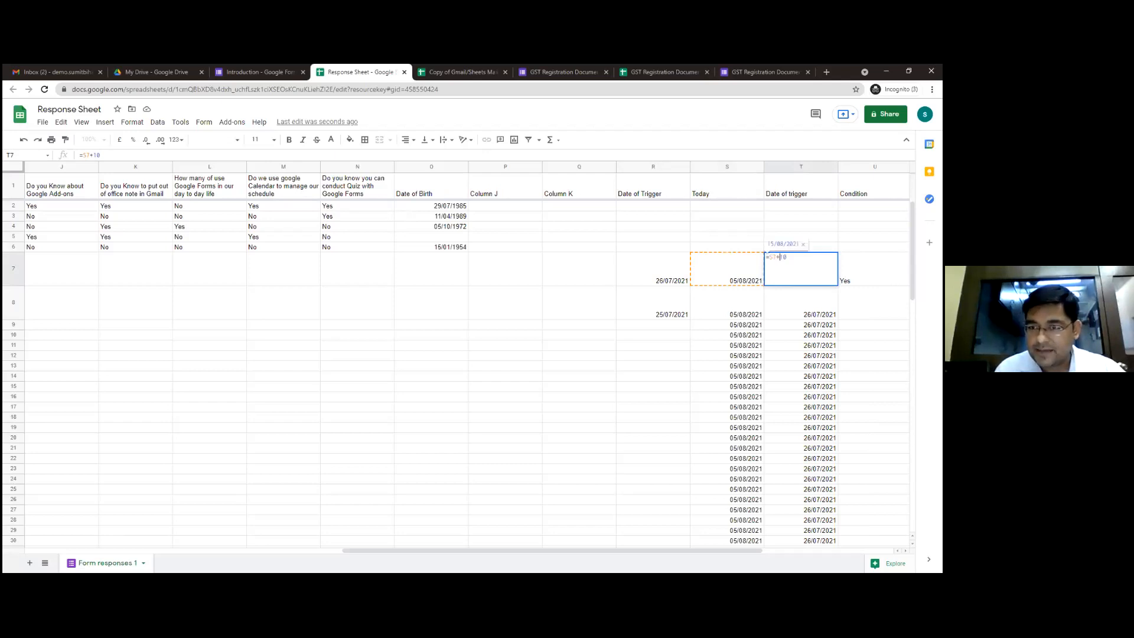
pyautogui.press('Return')
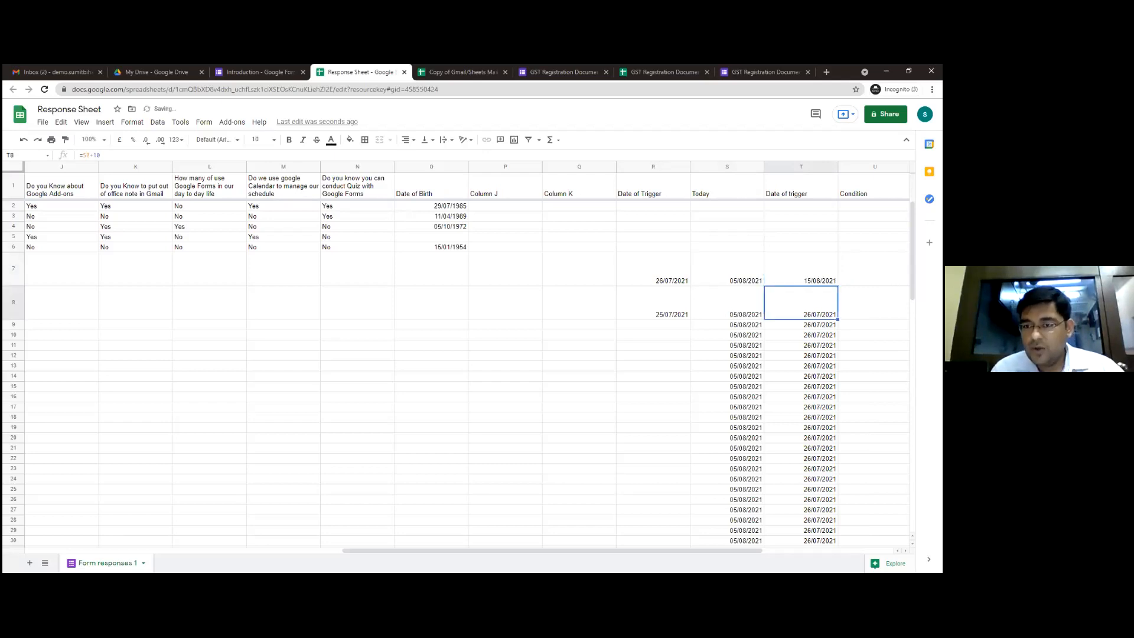
# Set the Date of Trigger in R7 to 15/08/2021
pyautogui.press('Up')
pyautogui.press('Left')
pyautogui.press('Right')
pyautogui.press('Left')
pyautogui.press('Left')
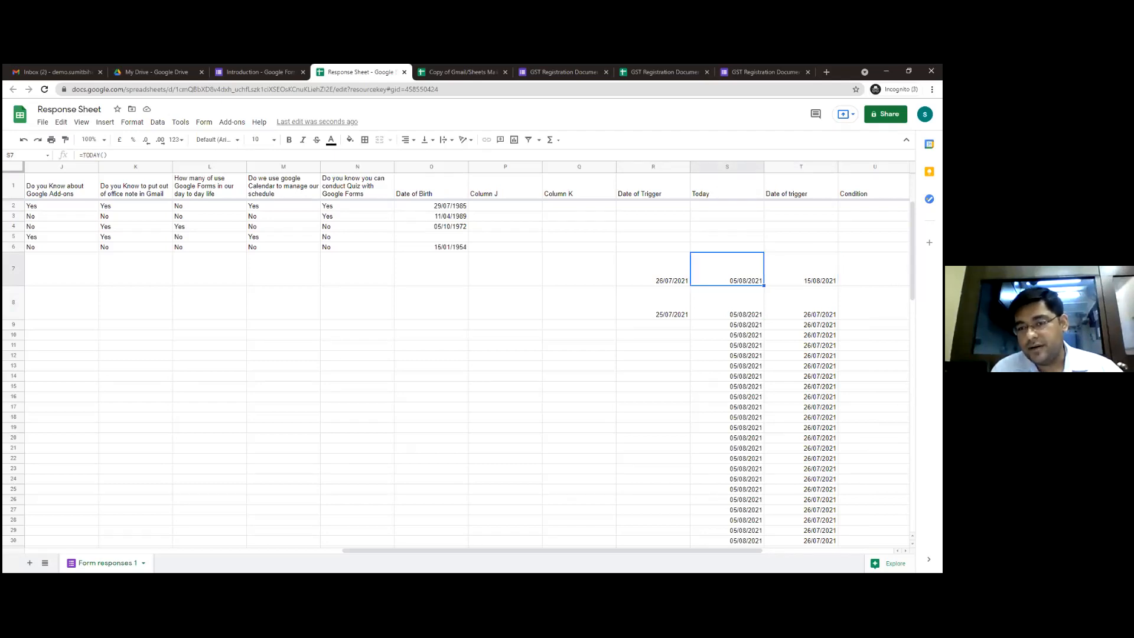
pyautogui.write('15/08')
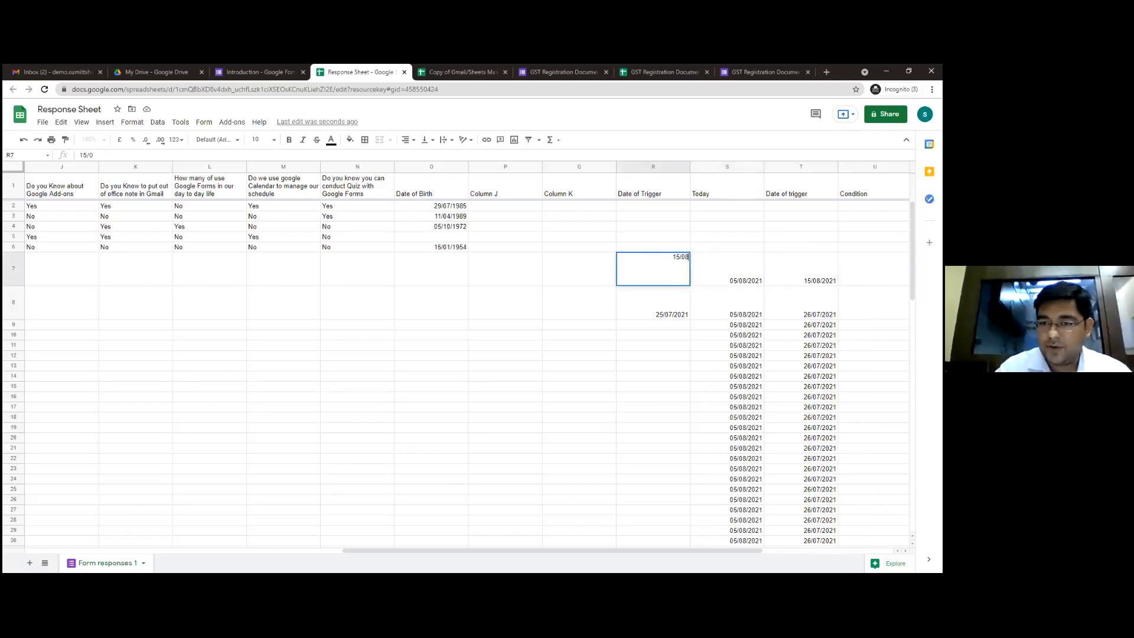
pyautogui.write('/2021')
pyautogui.press('Return')
# Clear the old email log entries from V7:V8 in the Template 1 - Send Status column
pyautogui.press('Up')
pyautogui.press('Right')
pyautogui.press('Right')
pyautogui.press('Right')
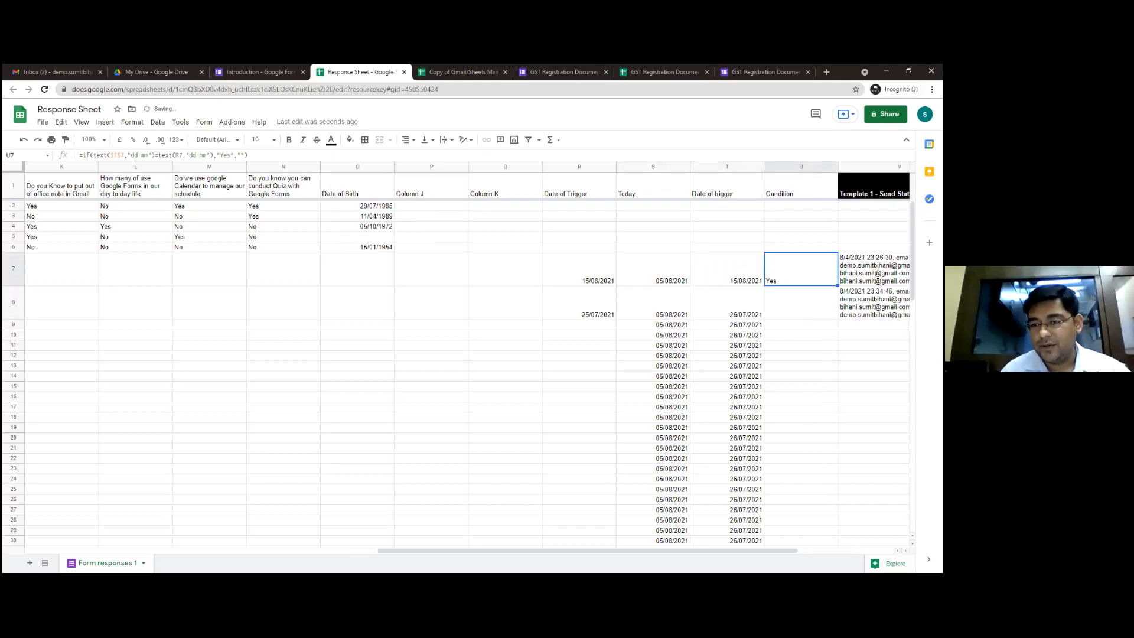
pyautogui.press('Right')
pyautogui.hotkey('shift', 'Down')
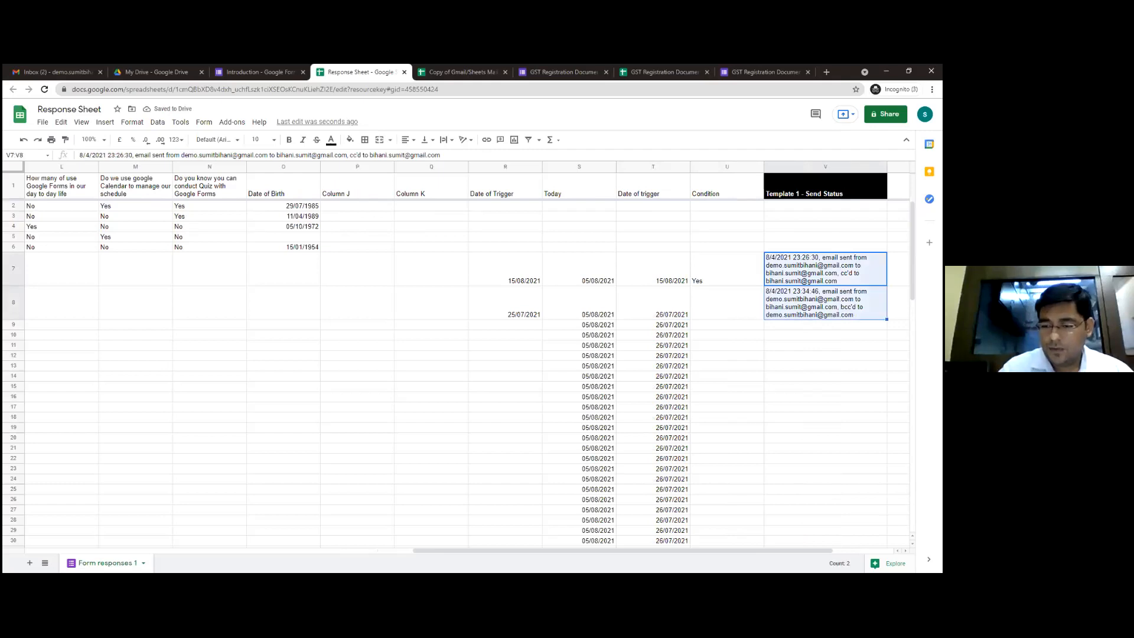
pyautogui.press('Delete')
pyautogui.press('Left')
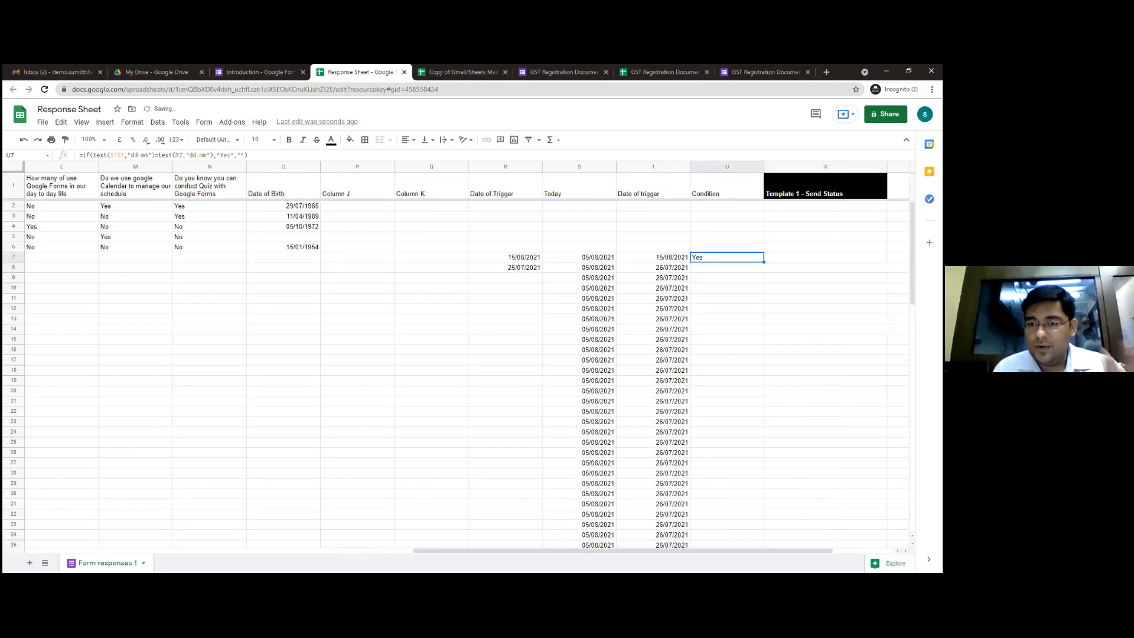
# Compare row 7's Date of Trigger, Today, computed trigger date and Condition cells across R7:U7
pyautogui.press('Left')
pyautogui.press('Left')
pyautogui.press('Left')
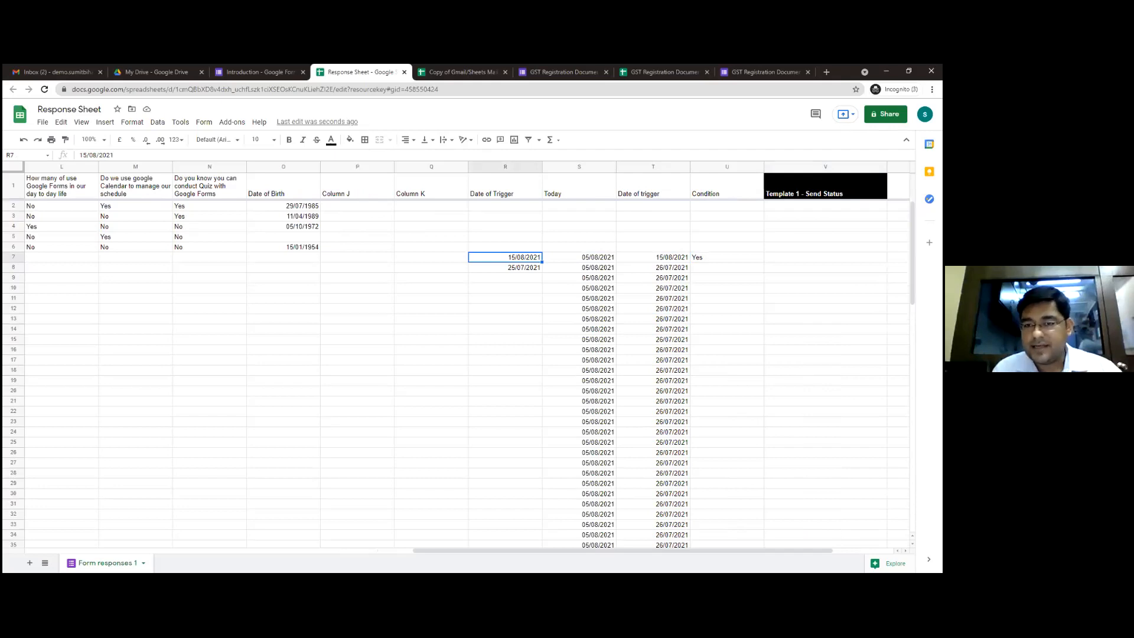
pyautogui.press('Right')
pyautogui.press('Right')
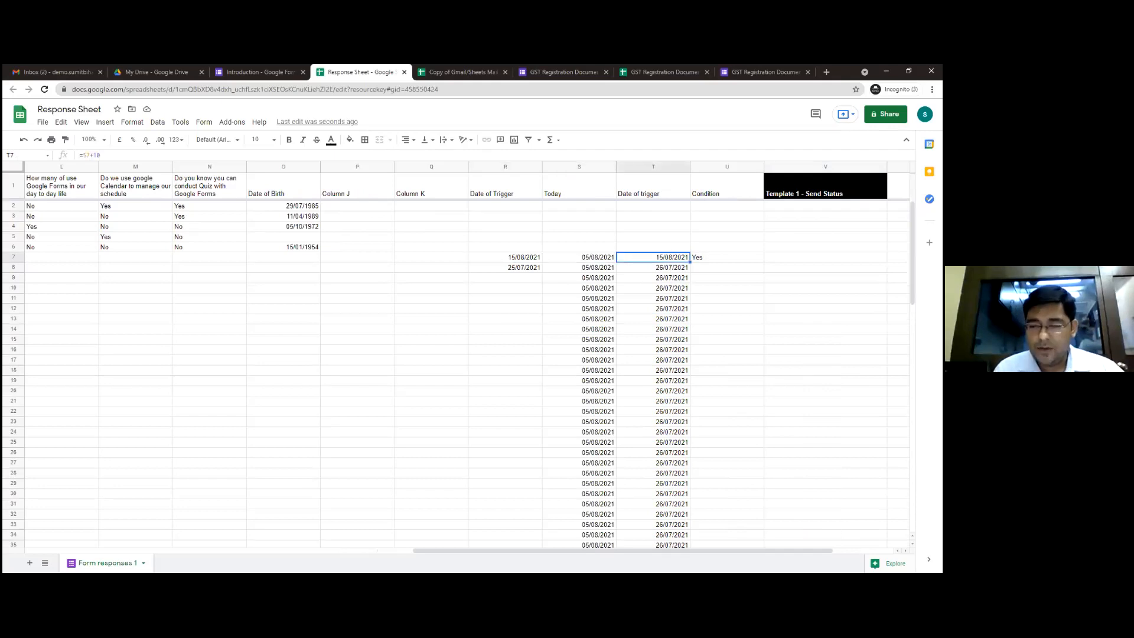
pyautogui.press('Right')
pyautogui.press('Left')
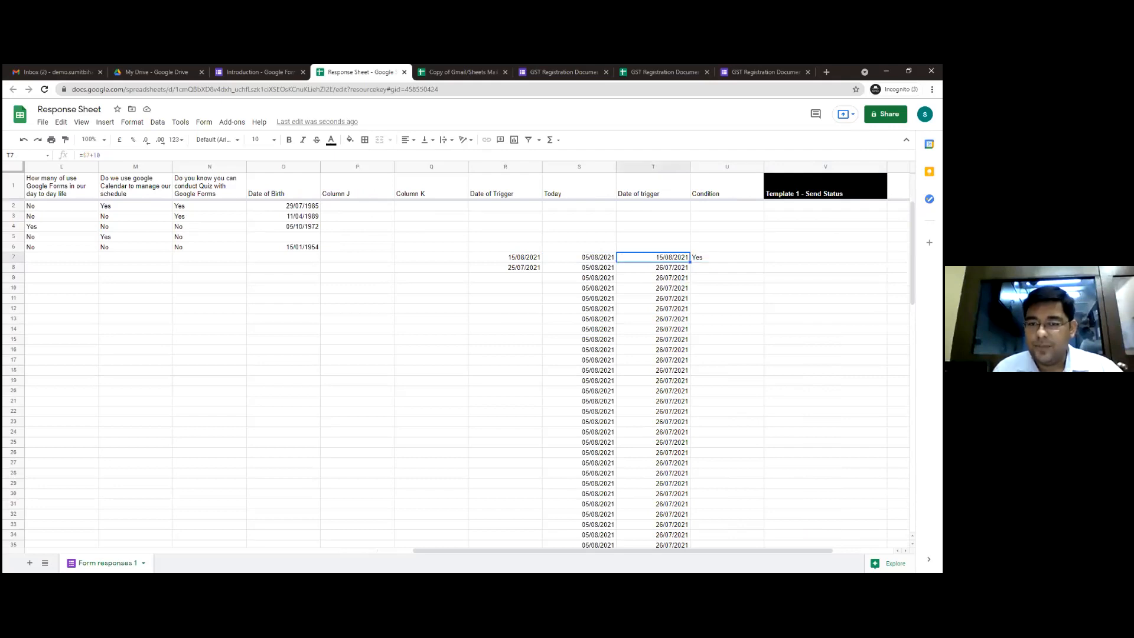
pyautogui.press('Left')
pyautogui.press('Left')
pyautogui.press('Left')
pyautogui.press('Left')
pyautogui.press('Right')
pyautogui.press('Right')
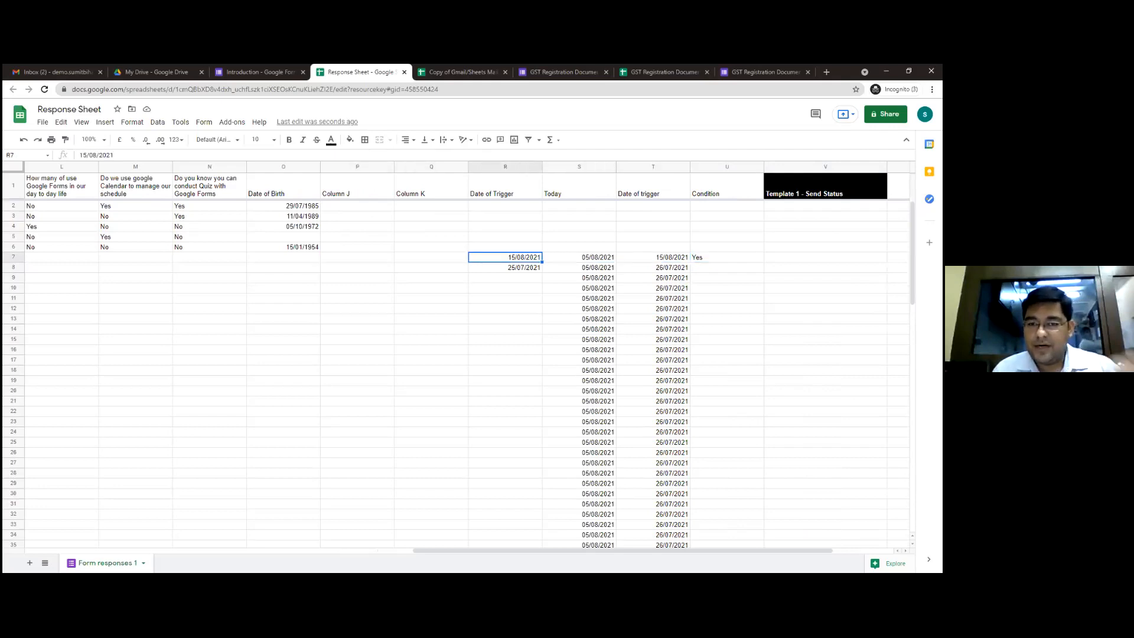
pyautogui.press('Right')
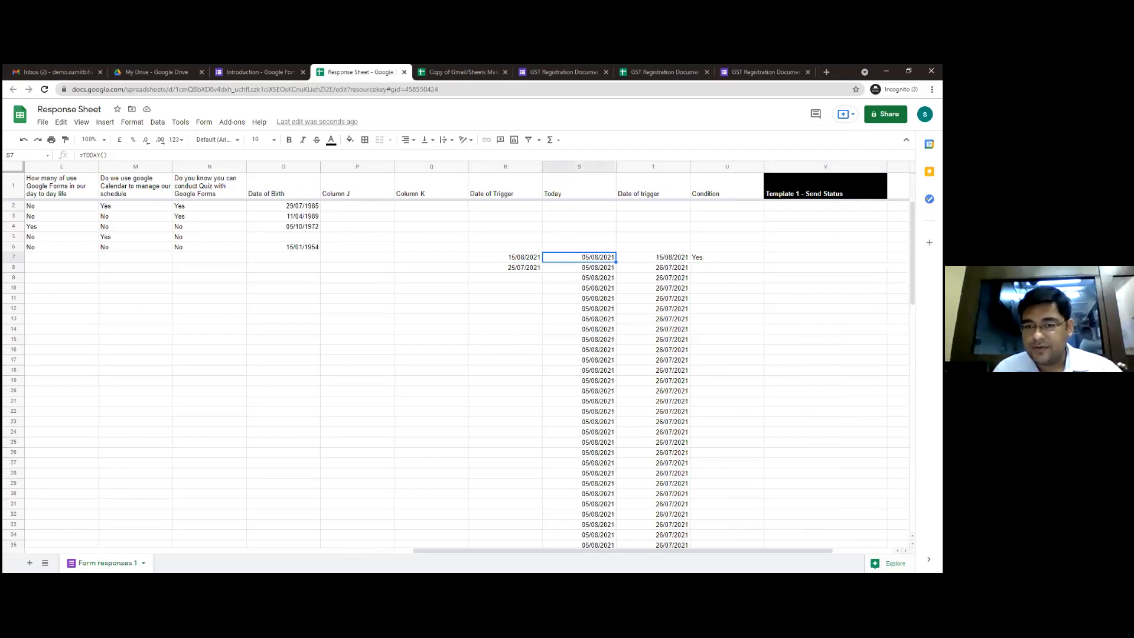
pyautogui.press('Right')
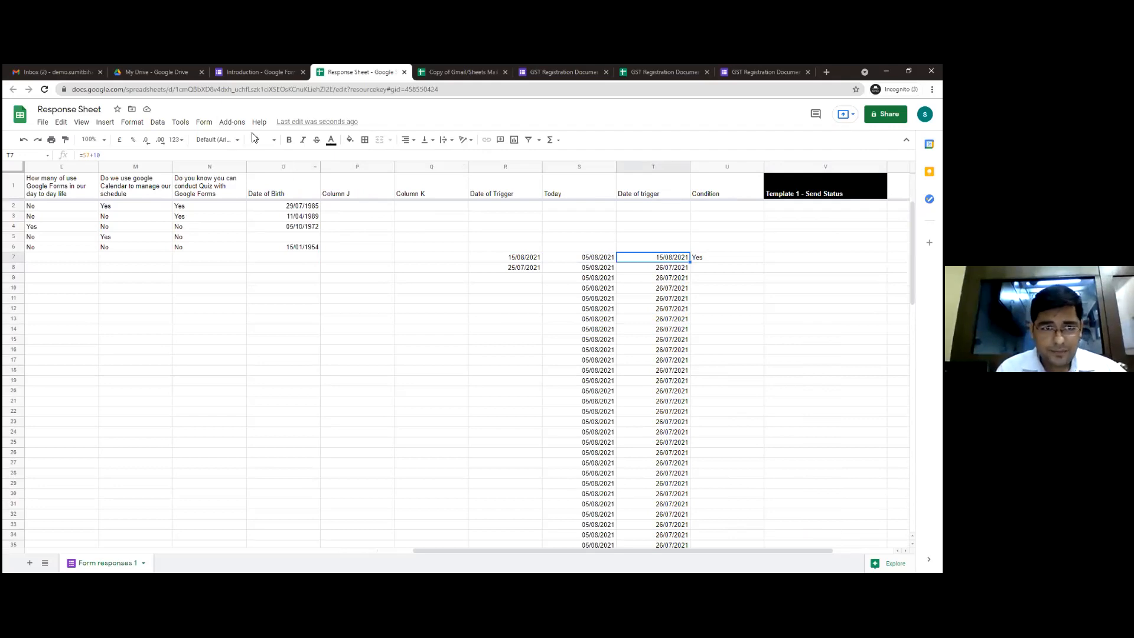
# Try to open Form Mule's setup for choosing source data and setting the merge type, and close its dialog
pyautogui.click(232, 123)
pyautogui.moveTo(261, 168)
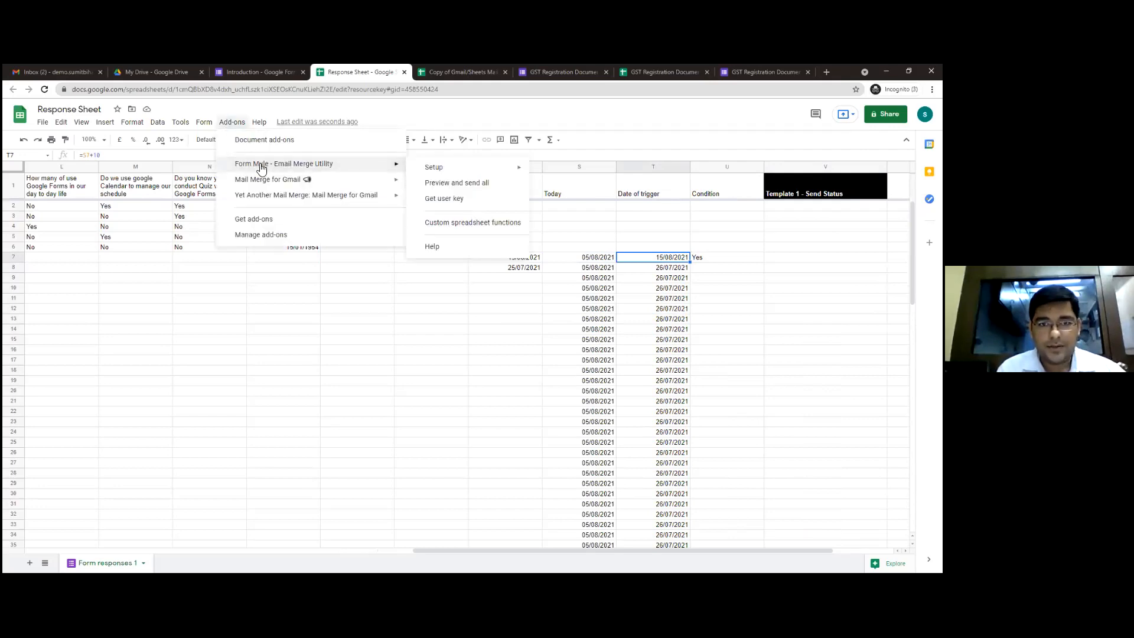
pyautogui.moveTo(447, 170)
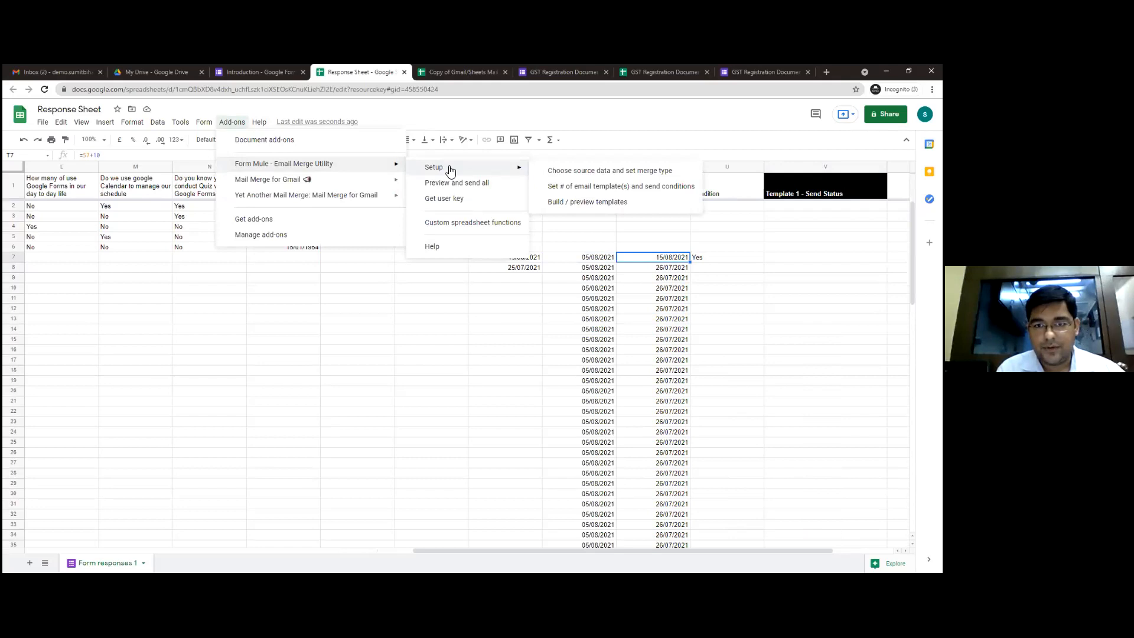
pyautogui.click(550, 175)
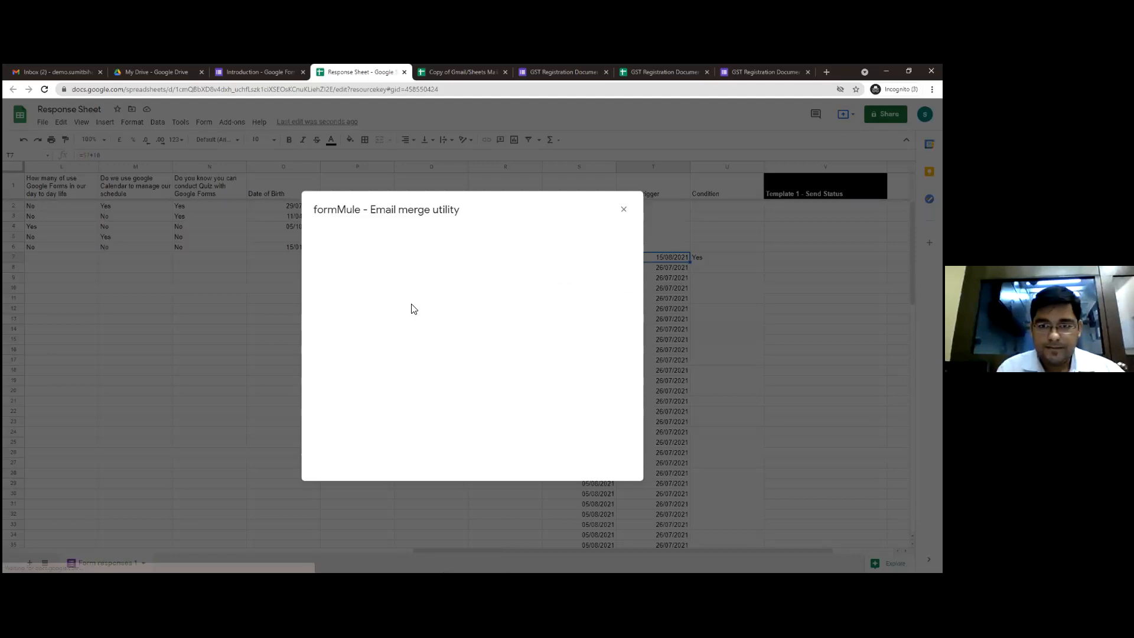
pyautogui.click(623, 211)
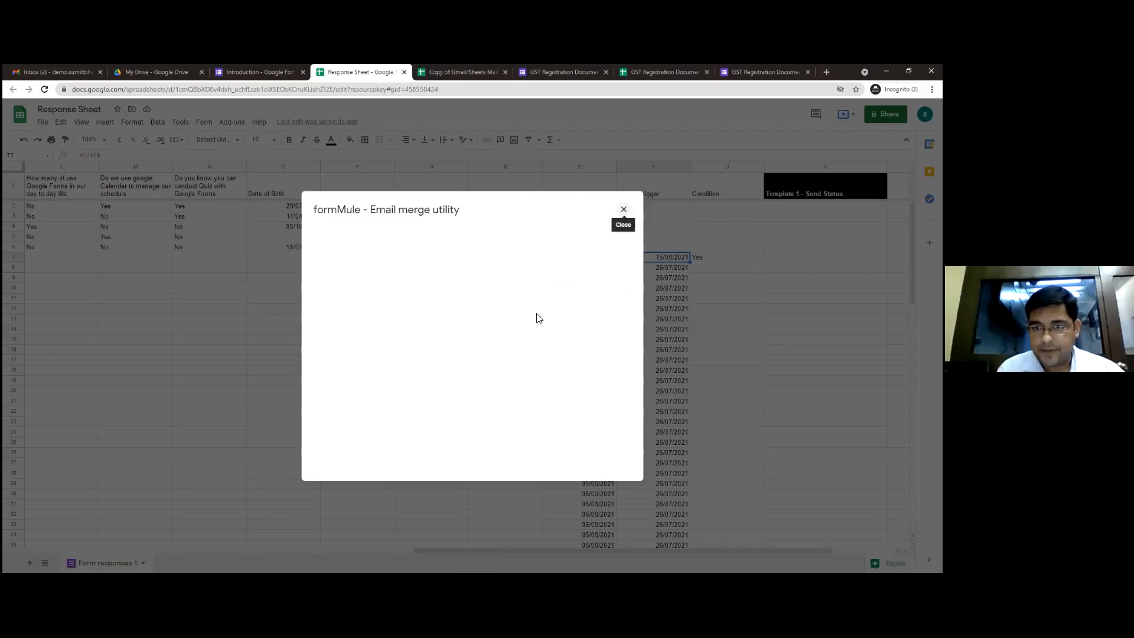
# Copy the email address from the first response in B2 into row 7's Email address cell, B7
pyautogui.press('Left')
pyautogui.press('Left')
pyautogui.press('Left')
pyautogui.press('Left')
pyautogui.press('Left')
pyautogui.press('Left')
pyautogui.press('Left')
pyautogui.press('Left')
pyautogui.press('Left')
pyautogui.press('Left')
pyautogui.press('Left')
pyautogui.press('Left')
pyautogui.press('Left')
pyautogui.press('Left')
pyautogui.press('Left')
pyautogui.press('Left')
pyautogui.press('Left')
pyautogui.press('Left')
pyautogui.press('Left')
pyautogui.press('Up')
pyautogui.press('Up')
pyautogui.press('Up')
pyautogui.press('Up')
pyautogui.press('Right')
pyautogui.press('Up')
pyautogui.hotkey('ctrl', 'c')
pyautogui.press('Down')
pyautogui.press('Down')
pyautogui.press('Down')
pyautogui.press('Down')
pyautogui.press('Down')
pyautogui.hotkey('ctrl', 'v')
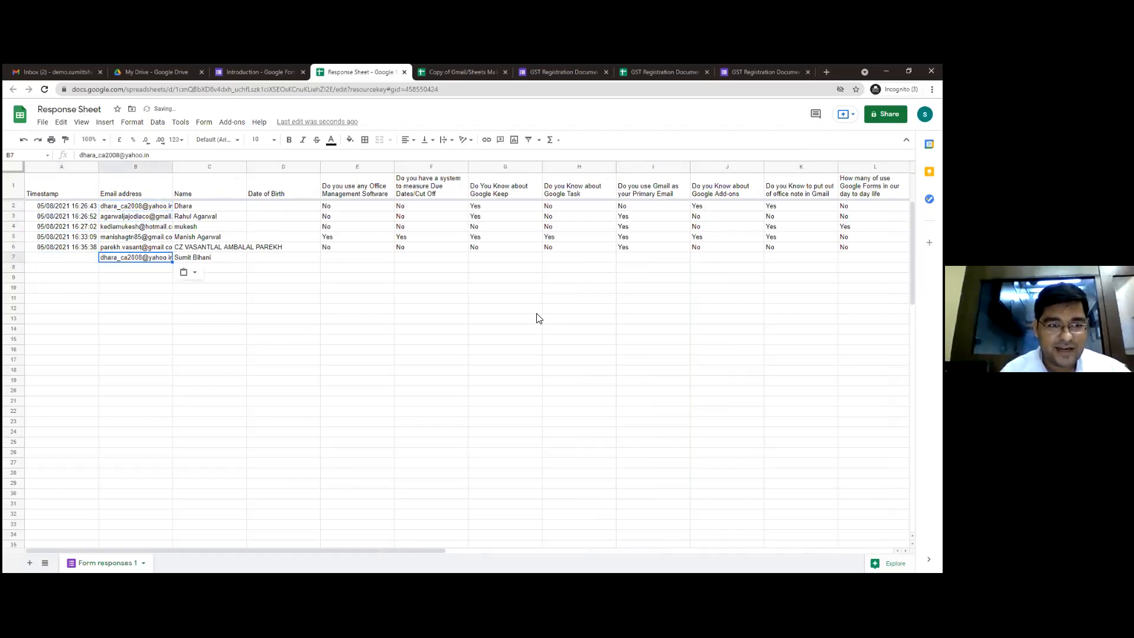
# Review row 7 across the response columns through to the trigger dates and the Condition cell in U7
pyautogui.press('Right')
pyautogui.press('Right')
pyautogui.press('Right')
pyautogui.press('Right')
pyautogui.press('Right')
pyautogui.press('Right')
pyautogui.press('Right')
pyautogui.press('Right')
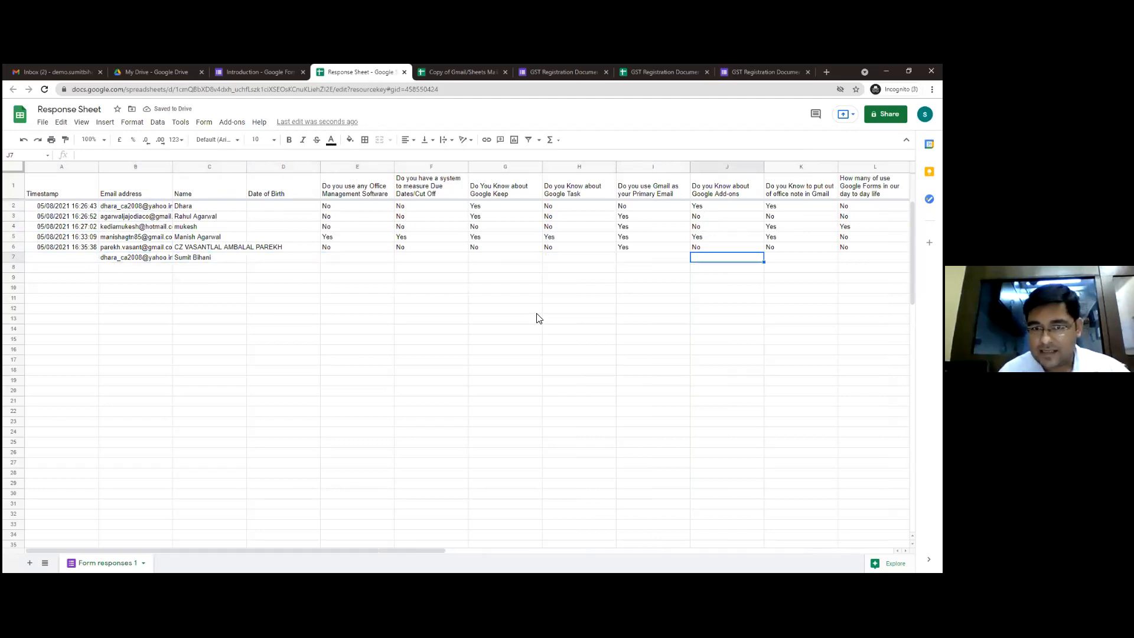
pyautogui.press('Right')
pyautogui.press('Right')
pyautogui.press('Right')
pyautogui.press('Right')
pyautogui.press('Right')
pyautogui.press('Right')
pyautogui.press('Right')
pyautogui.press('Right')
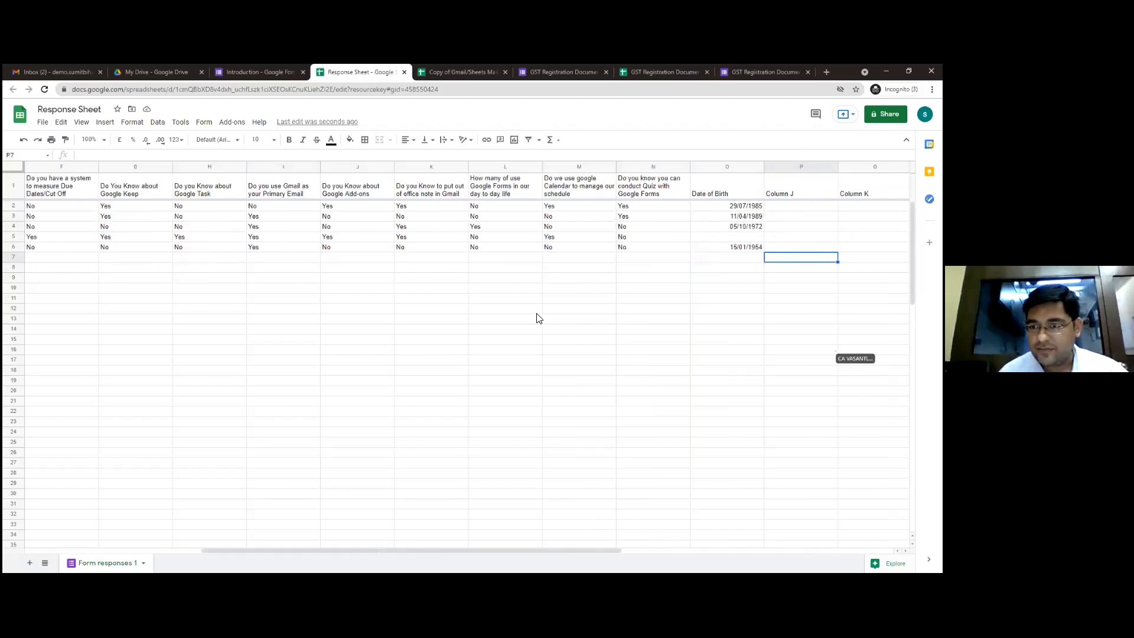
pyautogui.press('Right')
pyautogui.press('Right')
pyautogui.press('Right')
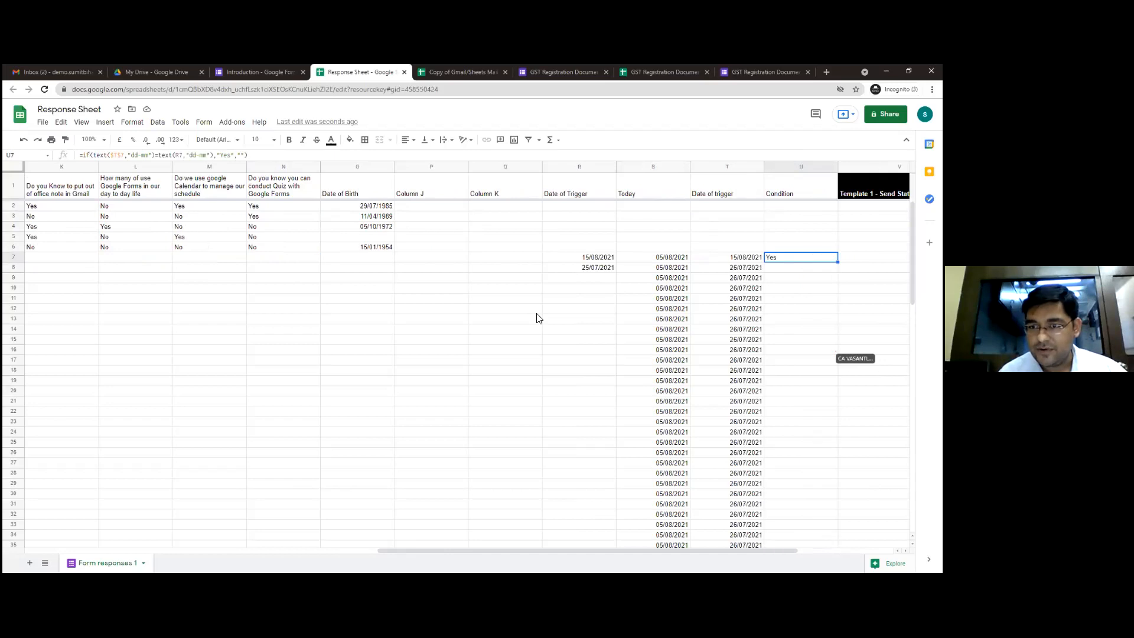
pyautogui.press('Right')
pyautogui.press('Left')
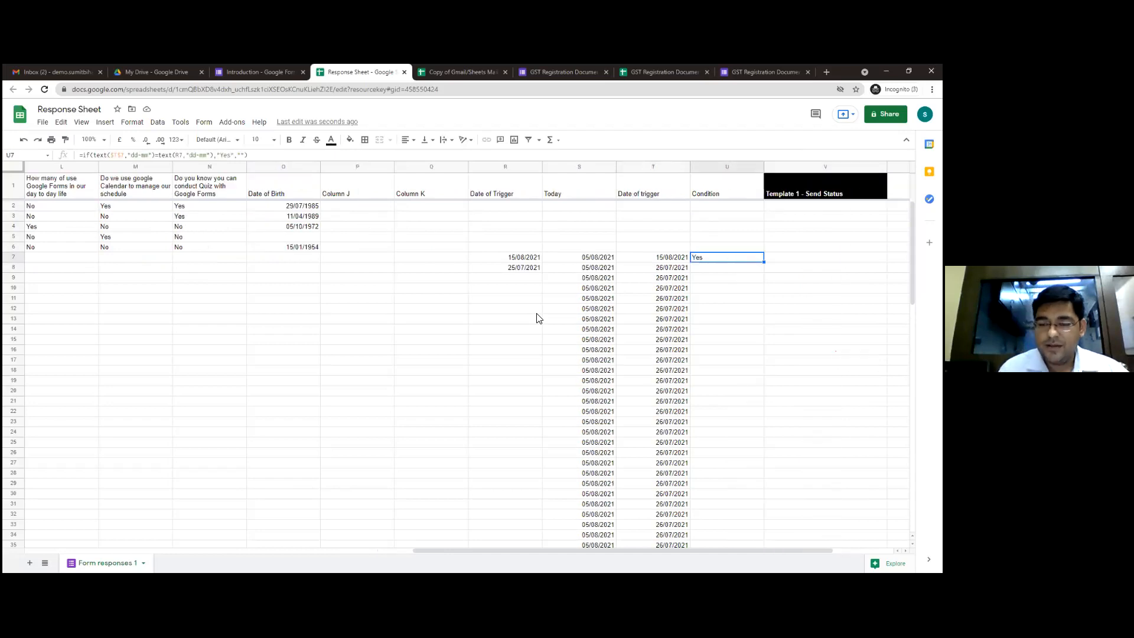
# Open Form Mule's source data and merge type setup and choose an hour timer running every hour for the time trigger
pyautogui.click(230, 123)
pyautogui.moveTo(235, 162)
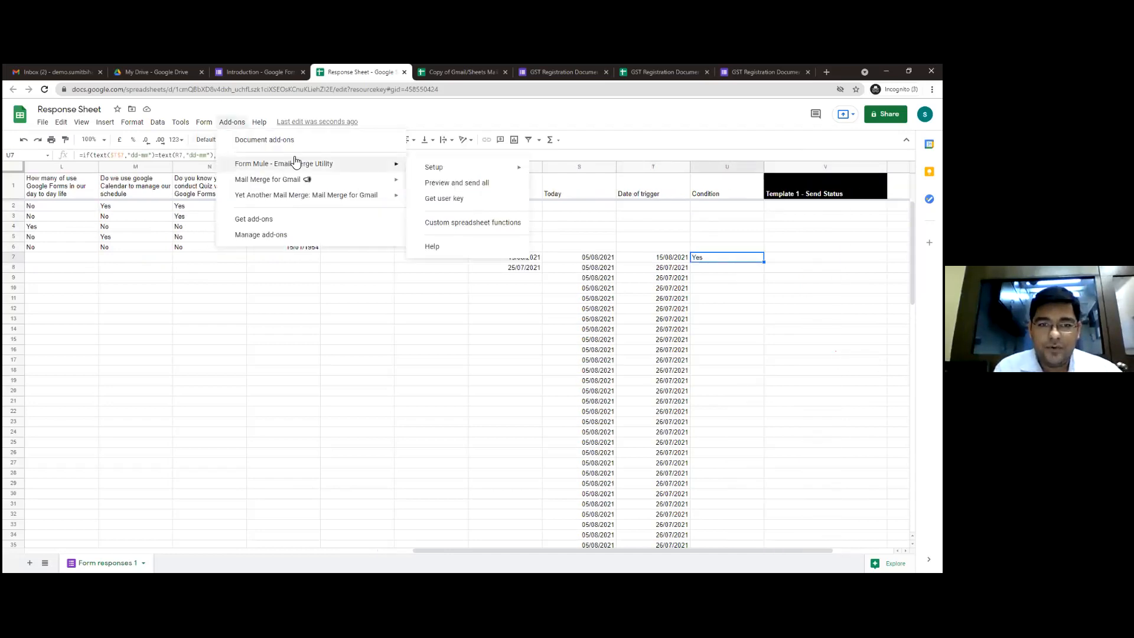
pyautogui.moveTo(461, 168)
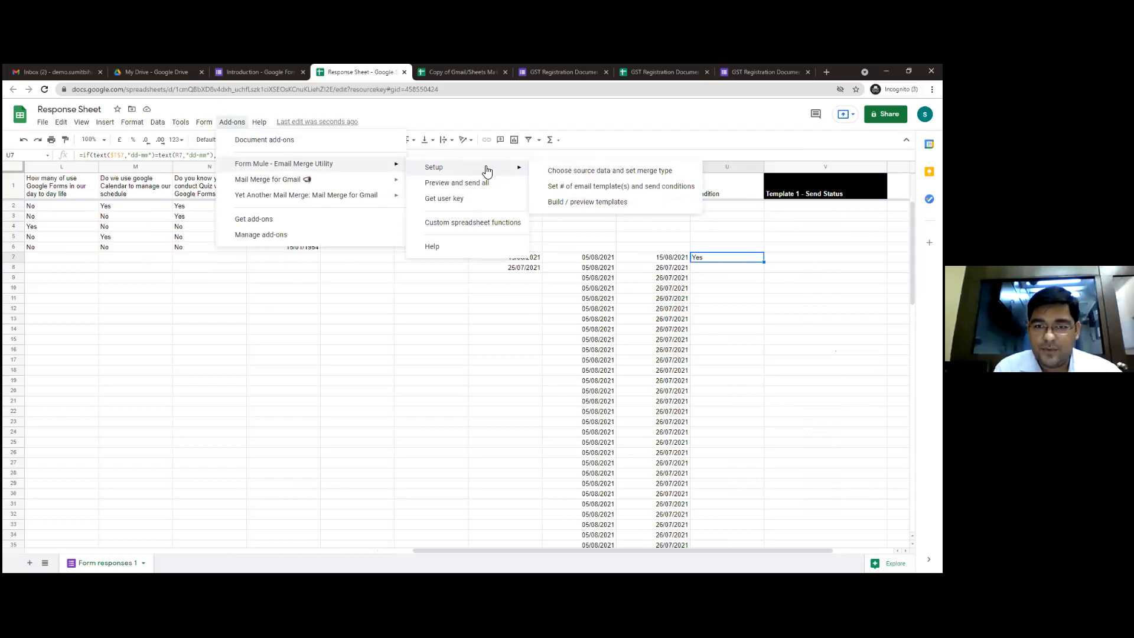
pyautogui.click(548, 171)
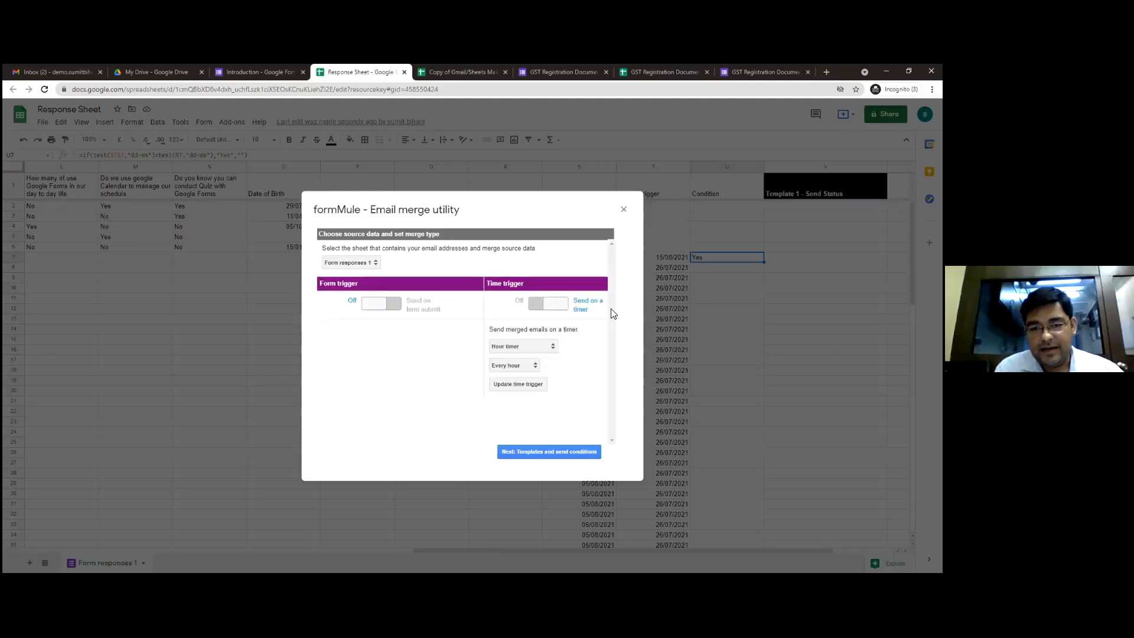
pyautogui.click(542, 352)
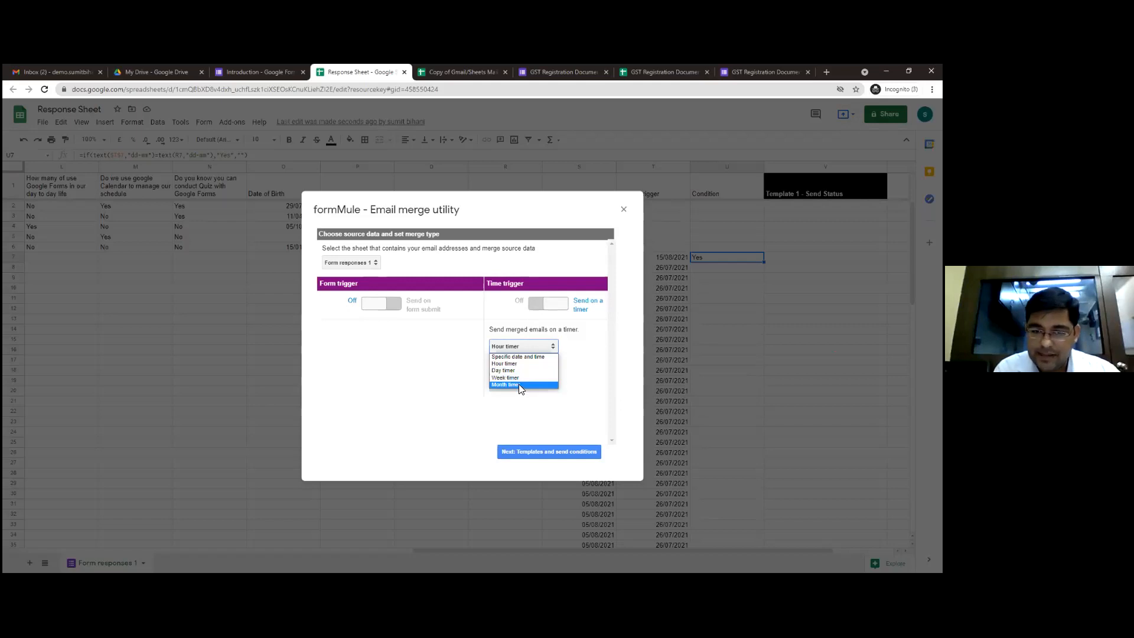
pyautogui.click(519, 363)
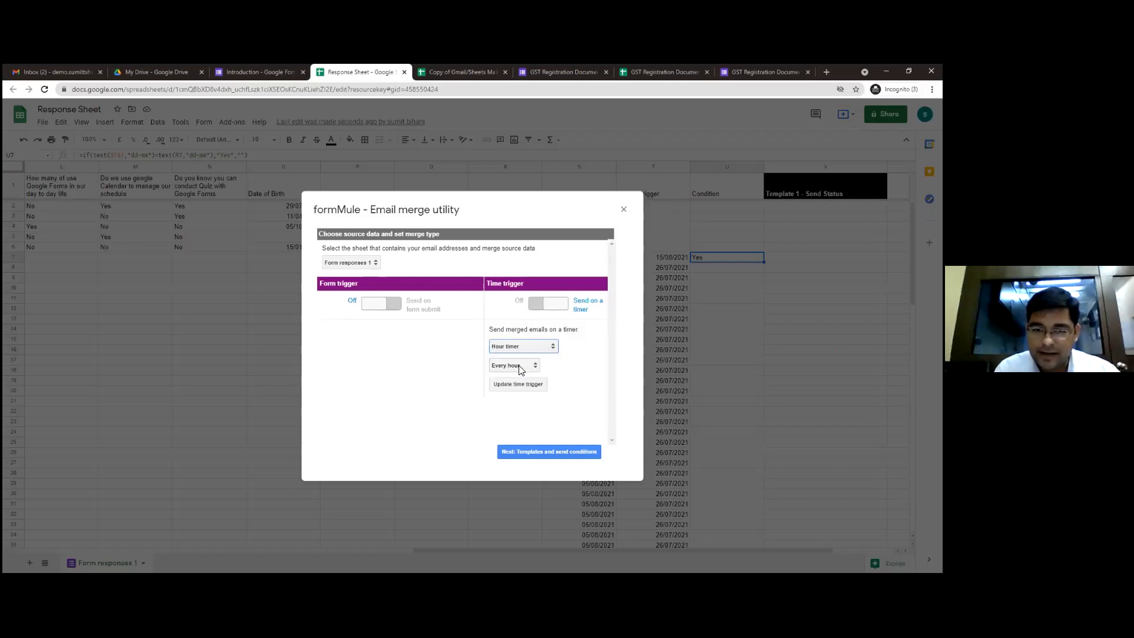
pyautogui.click(519, 365)
pyautogui.click(519, 365)
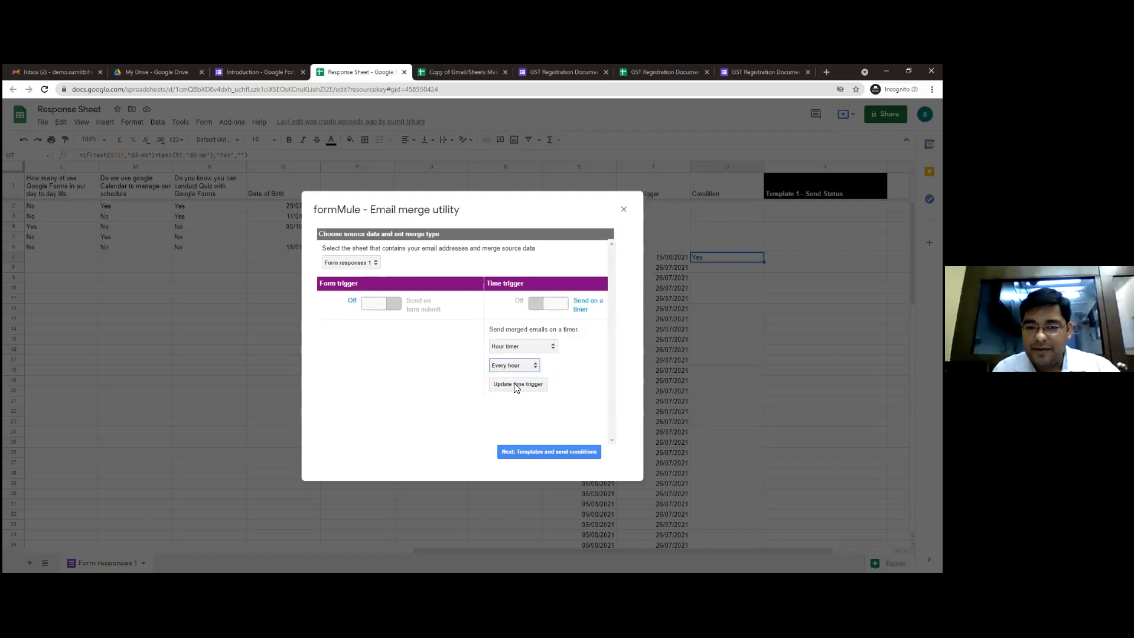
# Save the send settings for Template 1 with the condition Condition = Yes, and proceed to editing the template
pyautogui.click(528, 451)
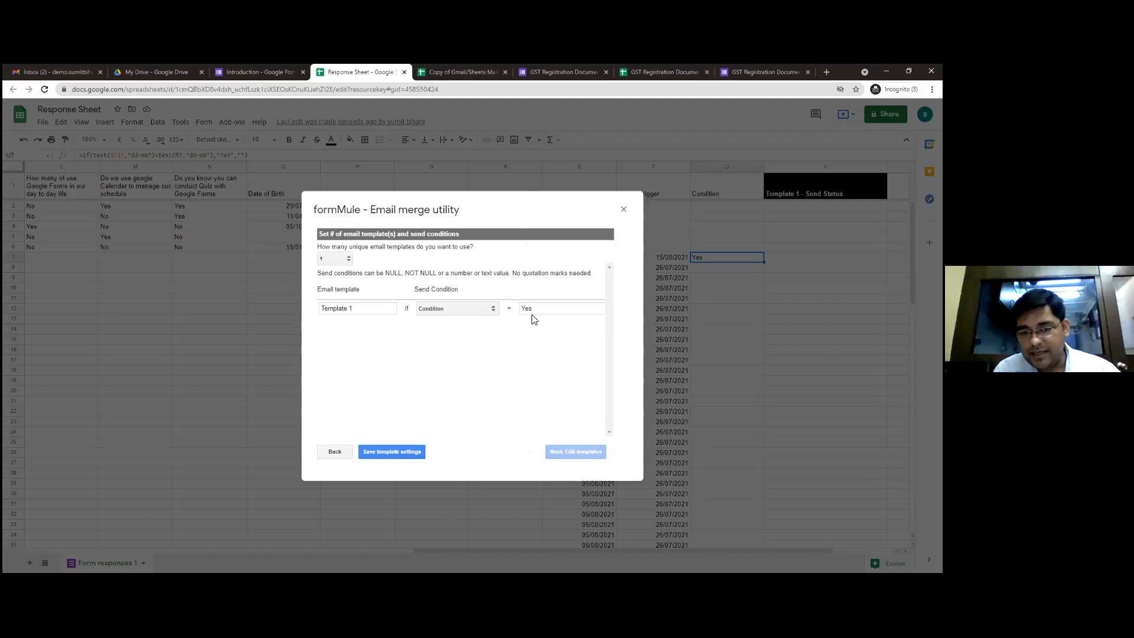
pyautogui.click(388, 452)
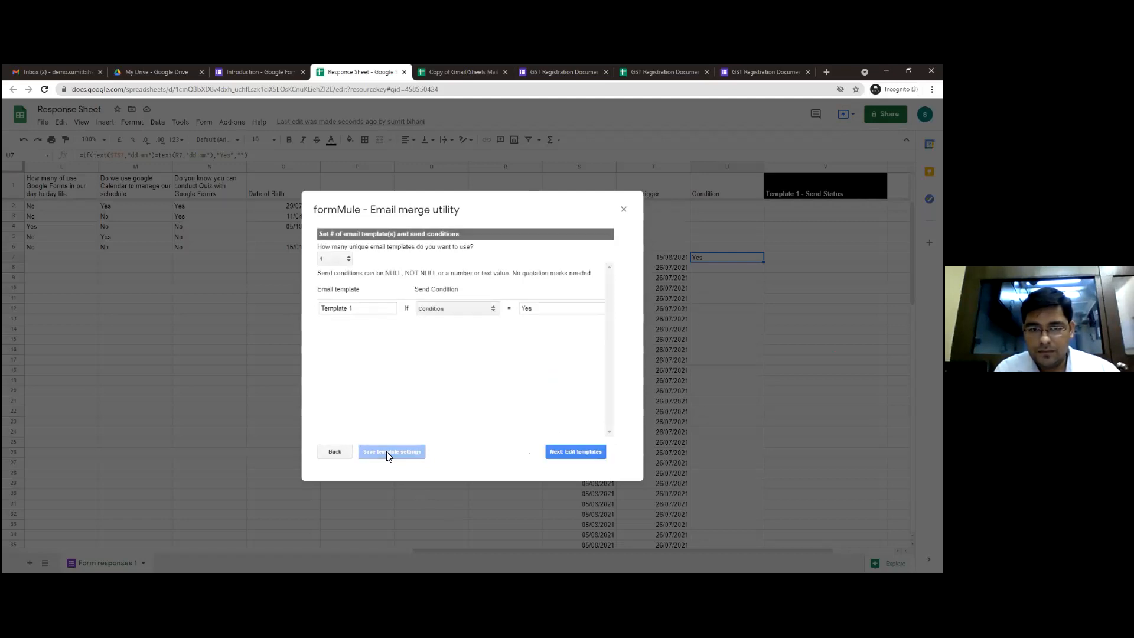
pyautogui.click(590, 451)
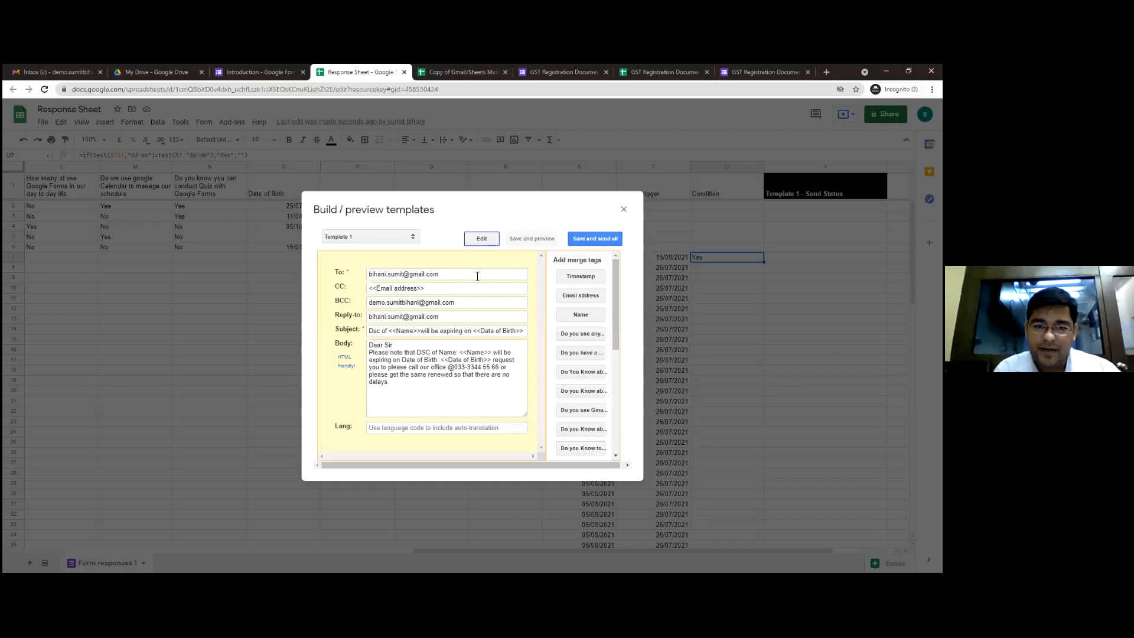
# Examine Template 1's CC, subject and body fields, including the merge tags for email address, name and Date of Birth
pyautogui.click(458, 288)
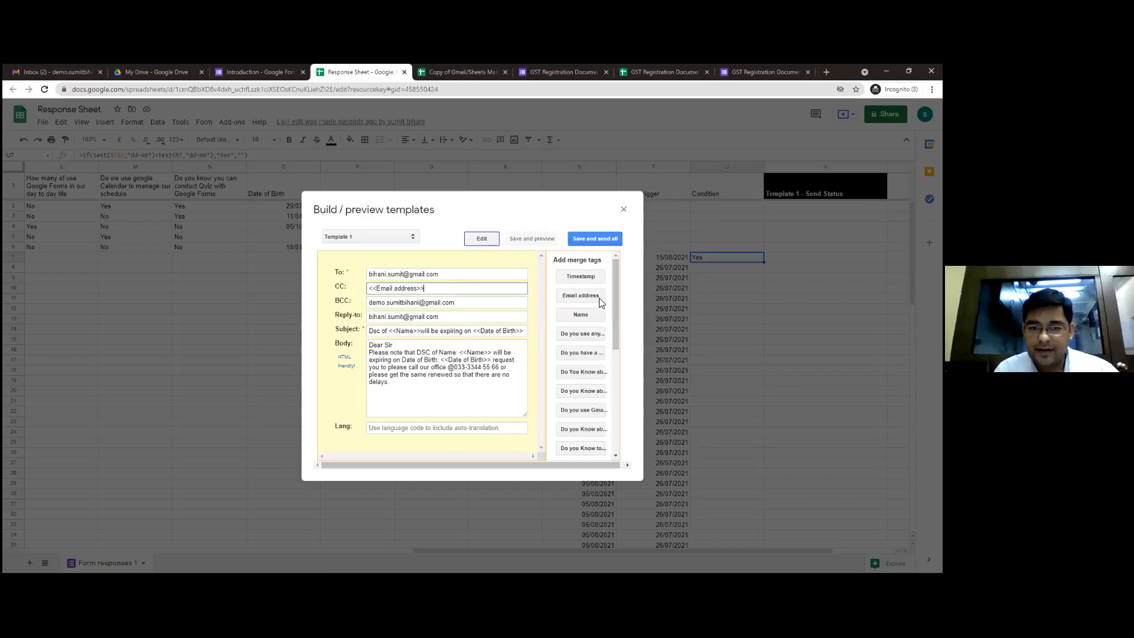
pyautogui.click(579, 294)
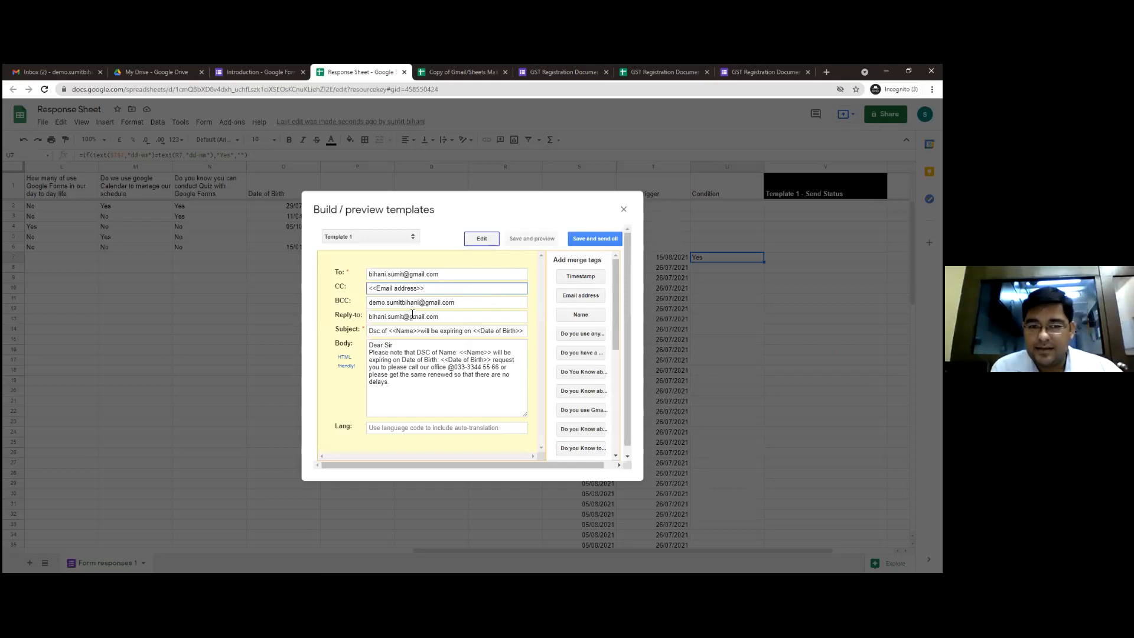
pyautogui.doubleClick(377, 333)
pyautogui.write('Dsc')
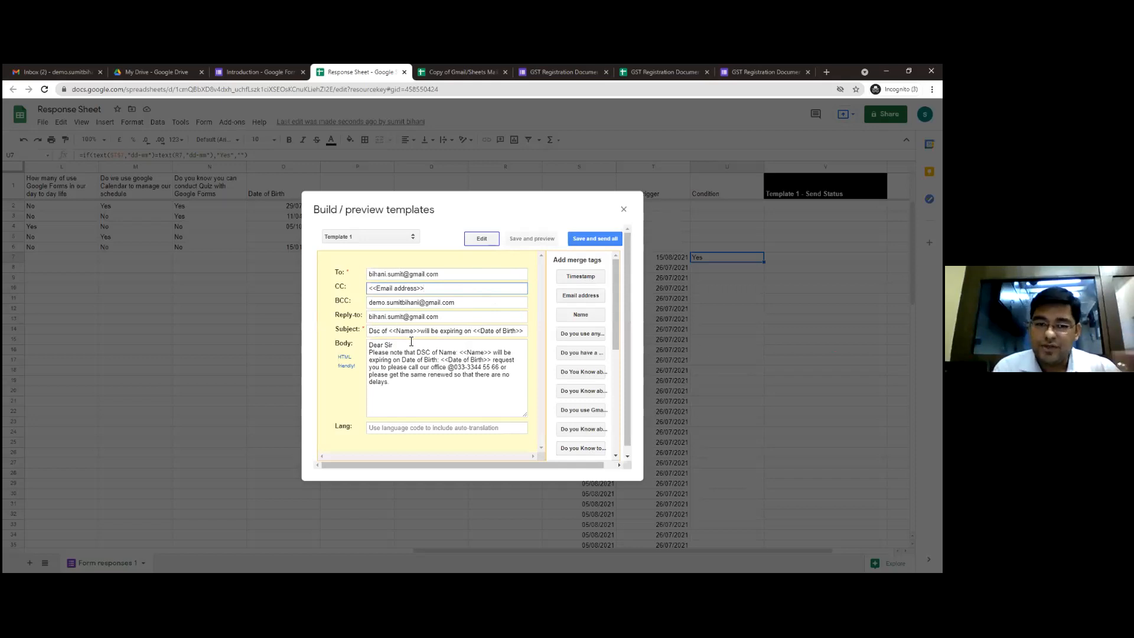
pyautogui.click(524, 331)
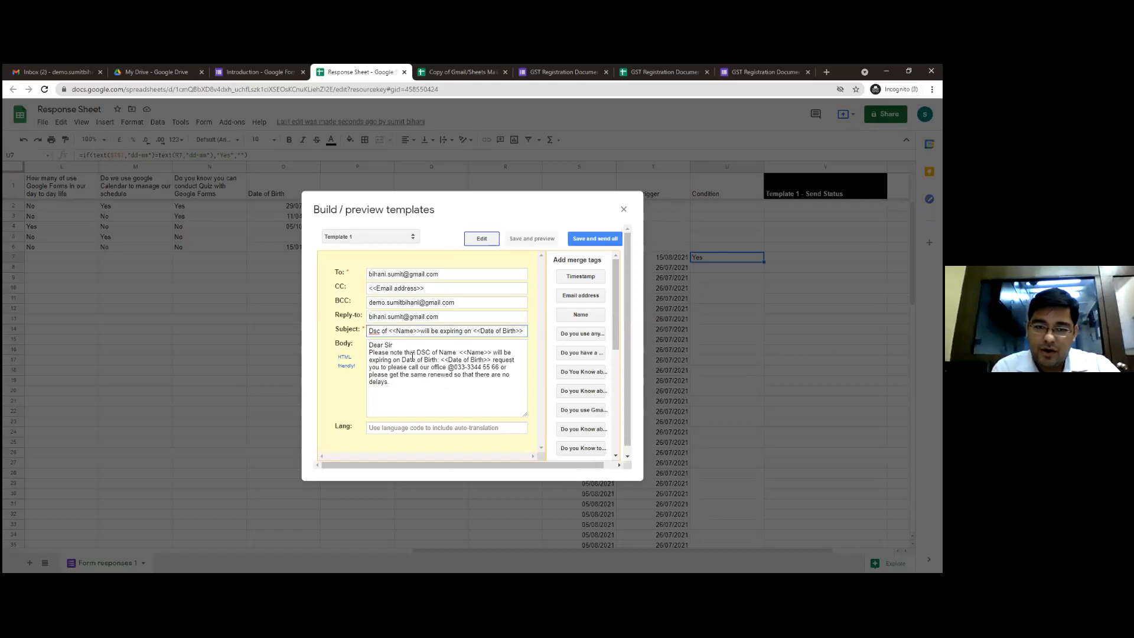
pyautogui.moveTo(459, 353)
pyautogui.mouseDown()
pyautogui.moveTo(492, 353)
pyautogui.moveTo(479, 361)
pyautogui.mouseUp()
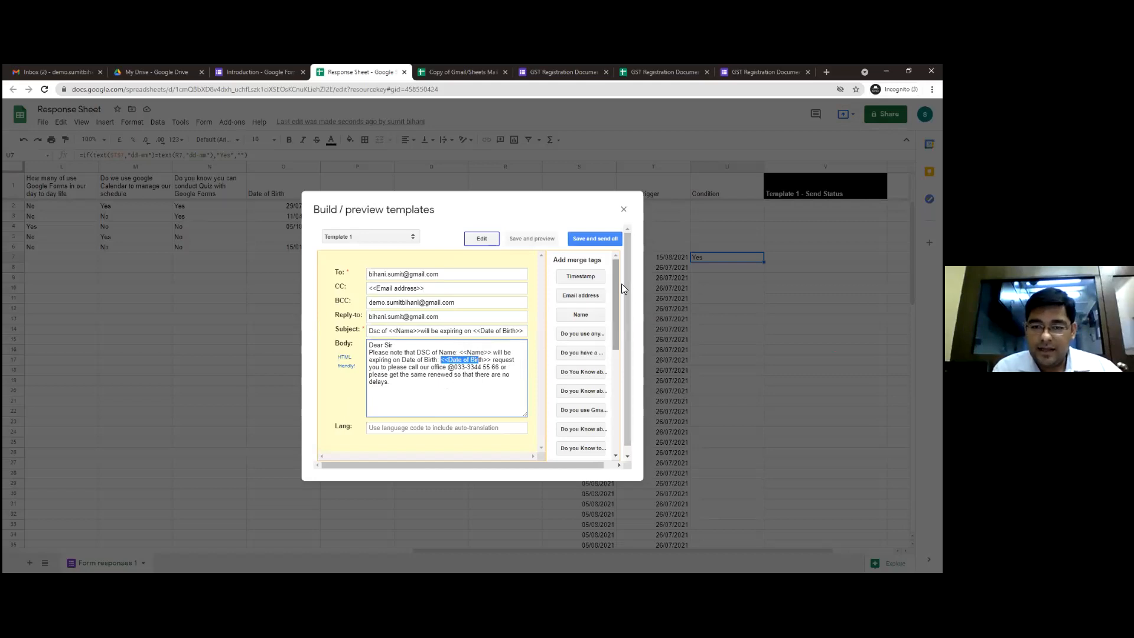
# Save Template 1, check the recipients in the preview, send the merged email, and select row 7's send status in V7
pyautogui.click(588, 240)
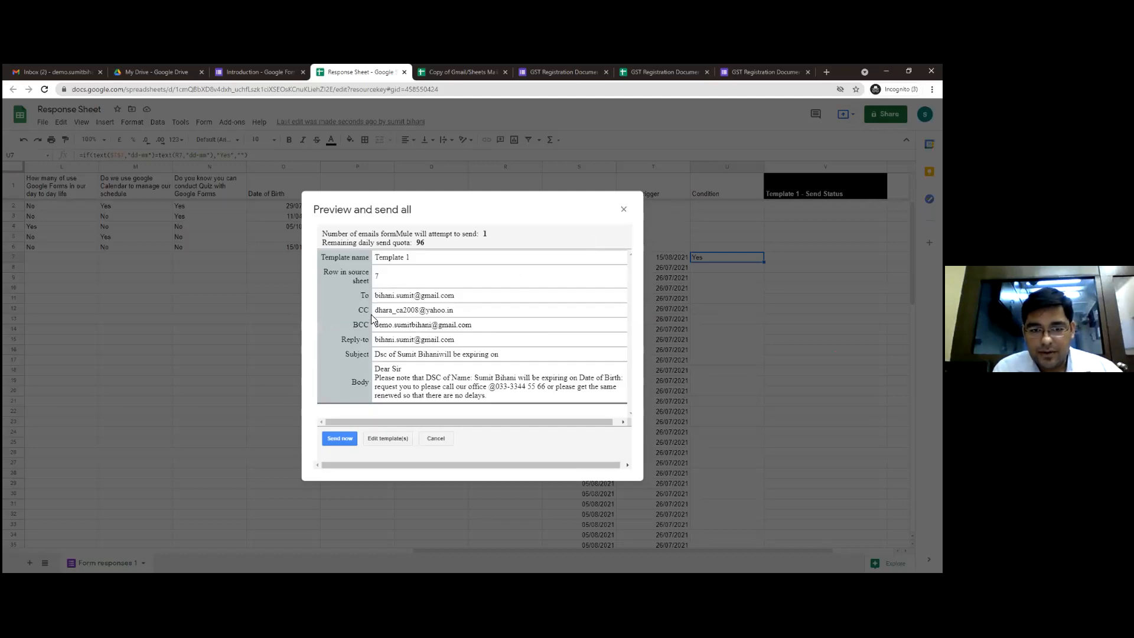
pyautogui.moveTo(376, 296); pyautogui.dragTo(368, 325)
pyautogui.moveTo(454, 311); pyautogui.dragTo(376, 313)
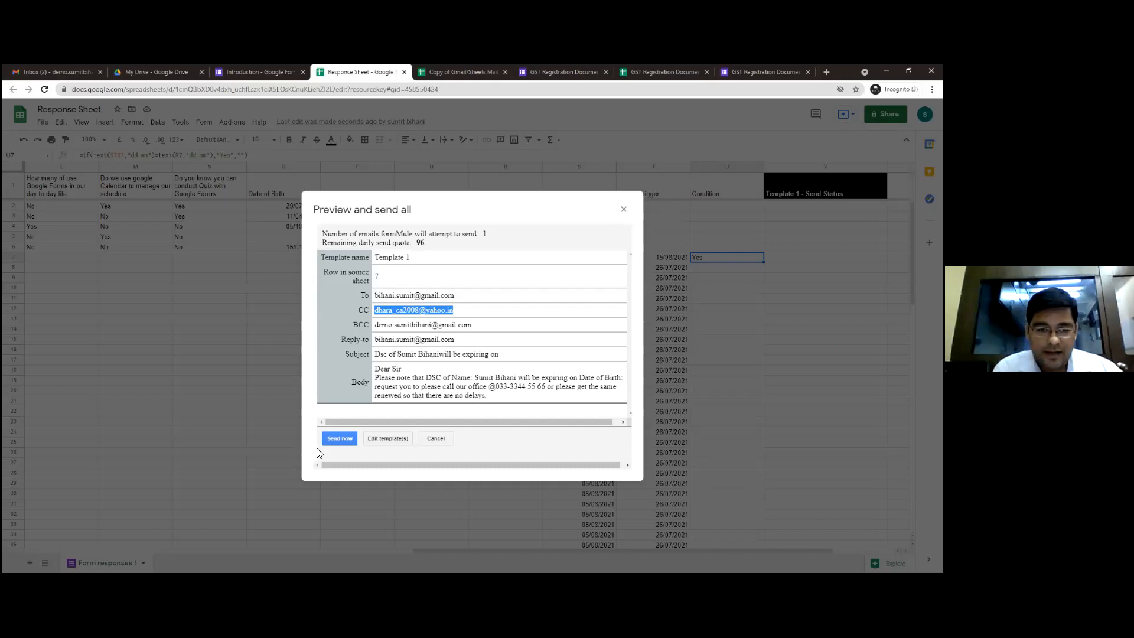
pyautogui.click(337, 441)
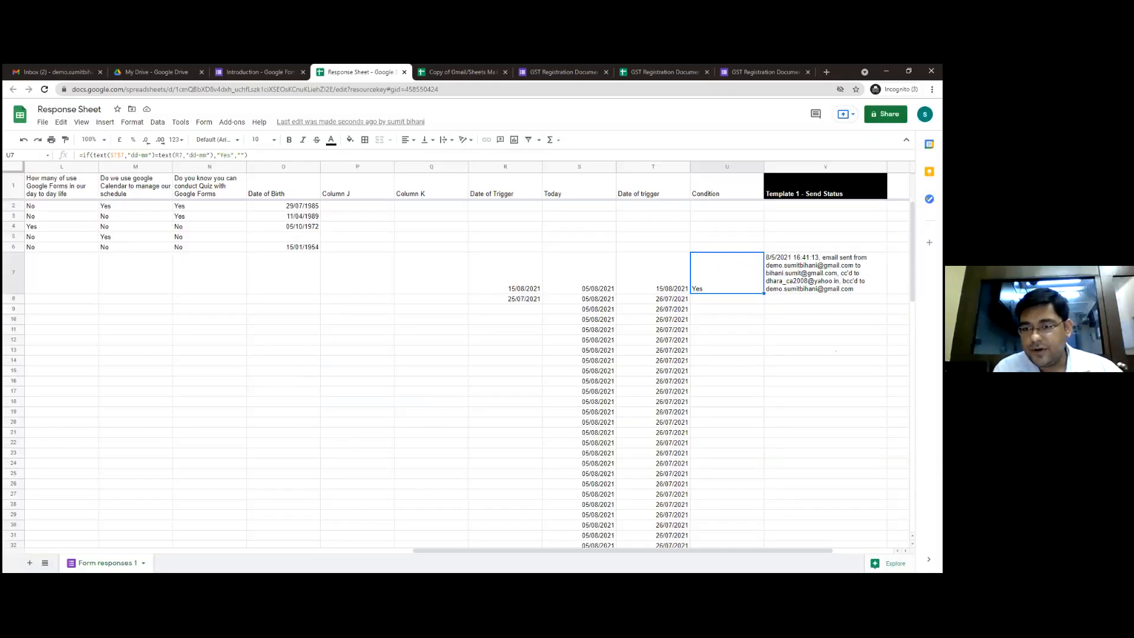
pyautogui.press('Right')
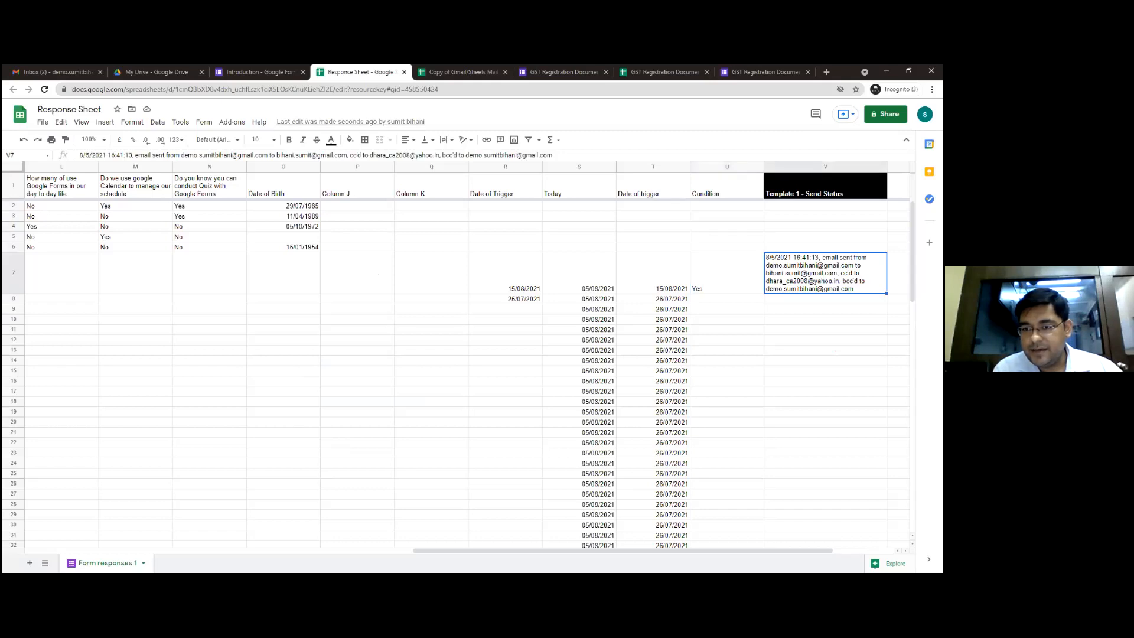
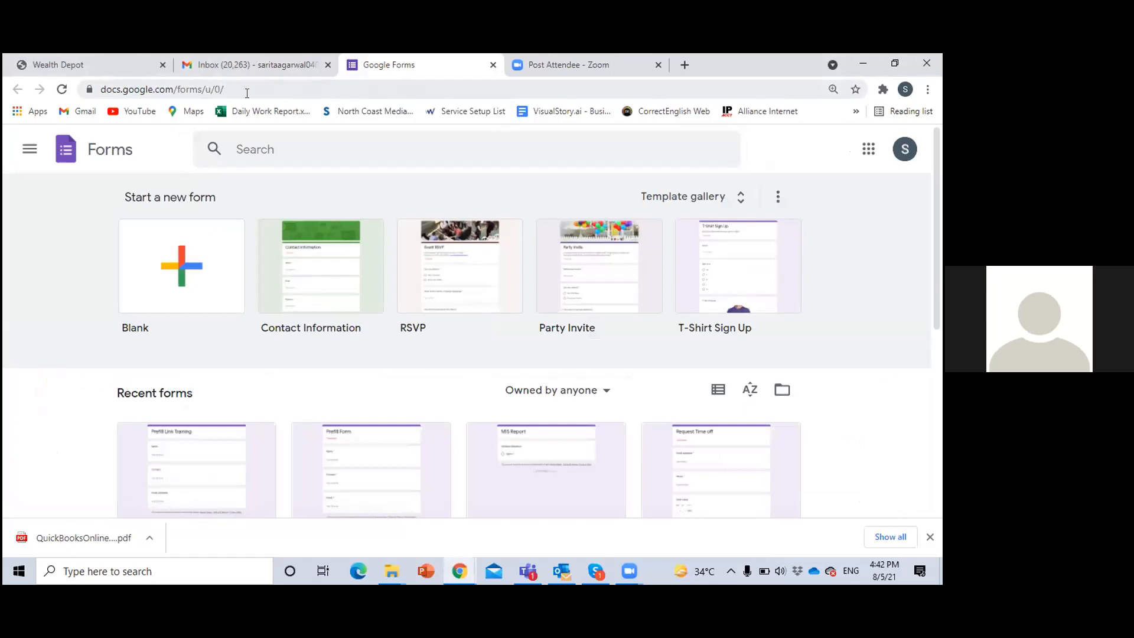
# Open Google in a new browser tab and search for "google forms"
pyautogui.click(683, 66)
pyautogui.write('go')
pyautogui.press('Return')
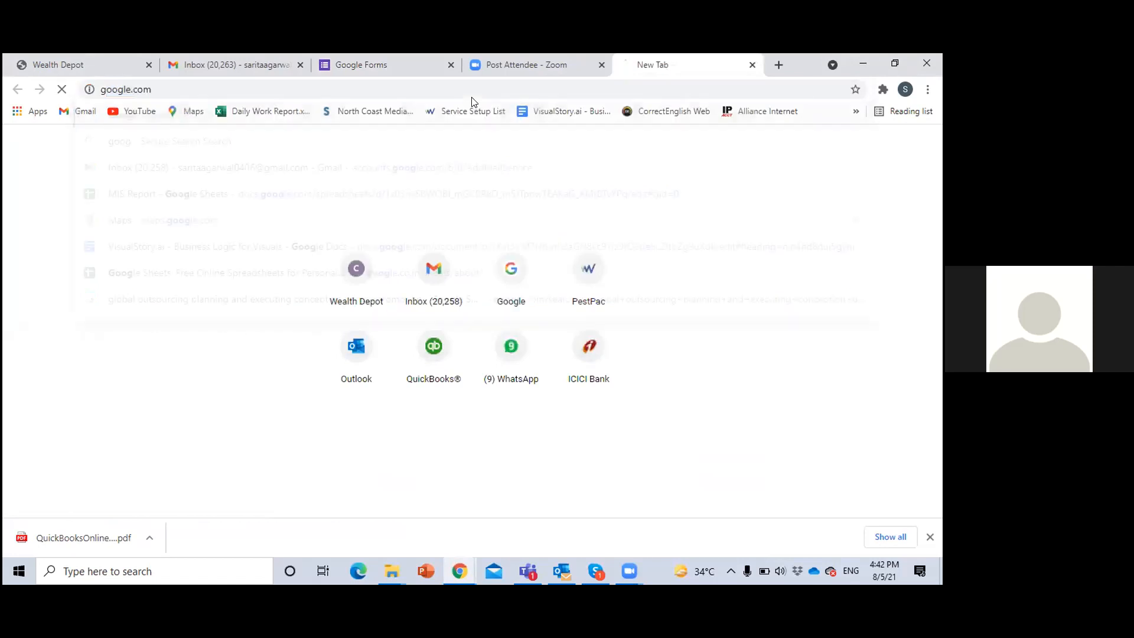
pyautogui.write('gg')
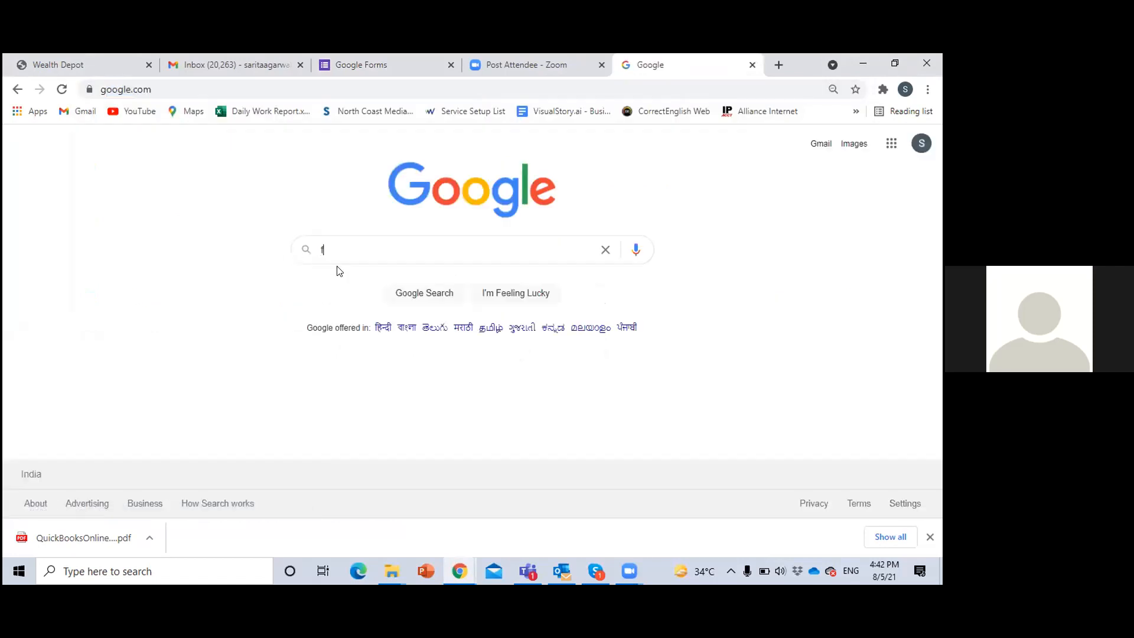
pyautogui.press('BackSpace')
pyautogui.write('oogle forms')
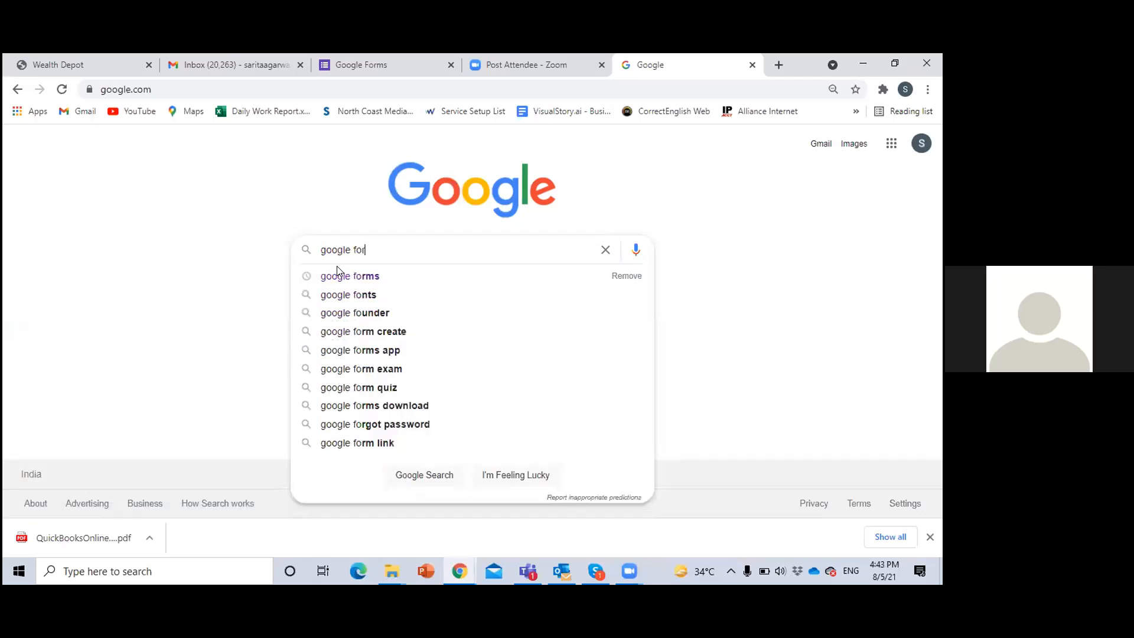
pyautogui.press('Return')
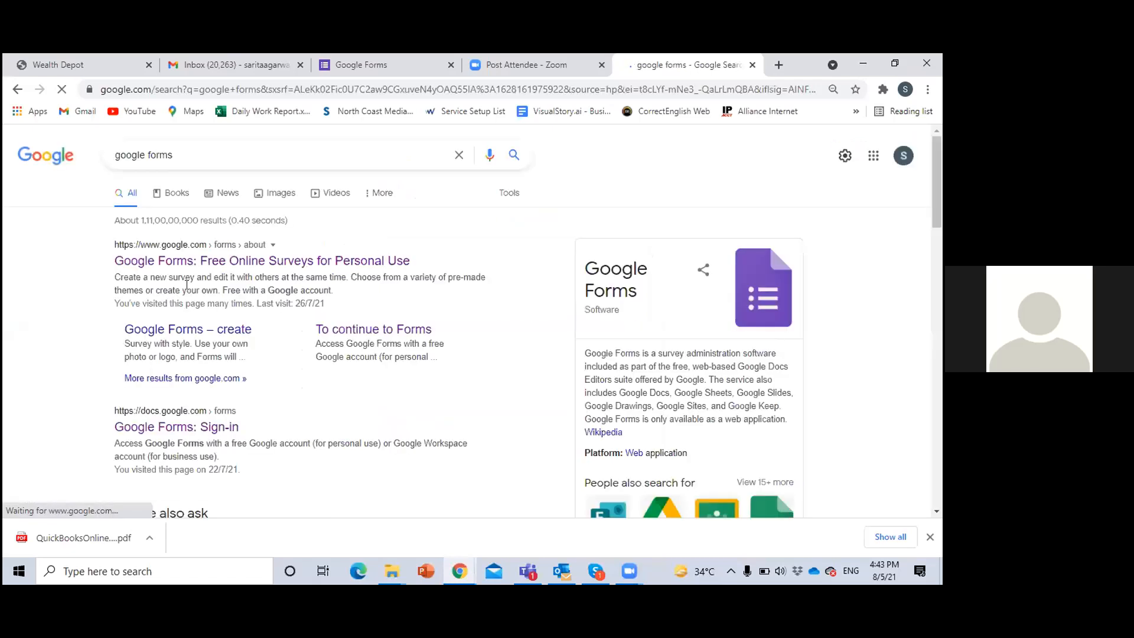
# Go to the personal version of Google Forms from the first search result and close the older Google Forms tab
pyautogui.click(195, 265)
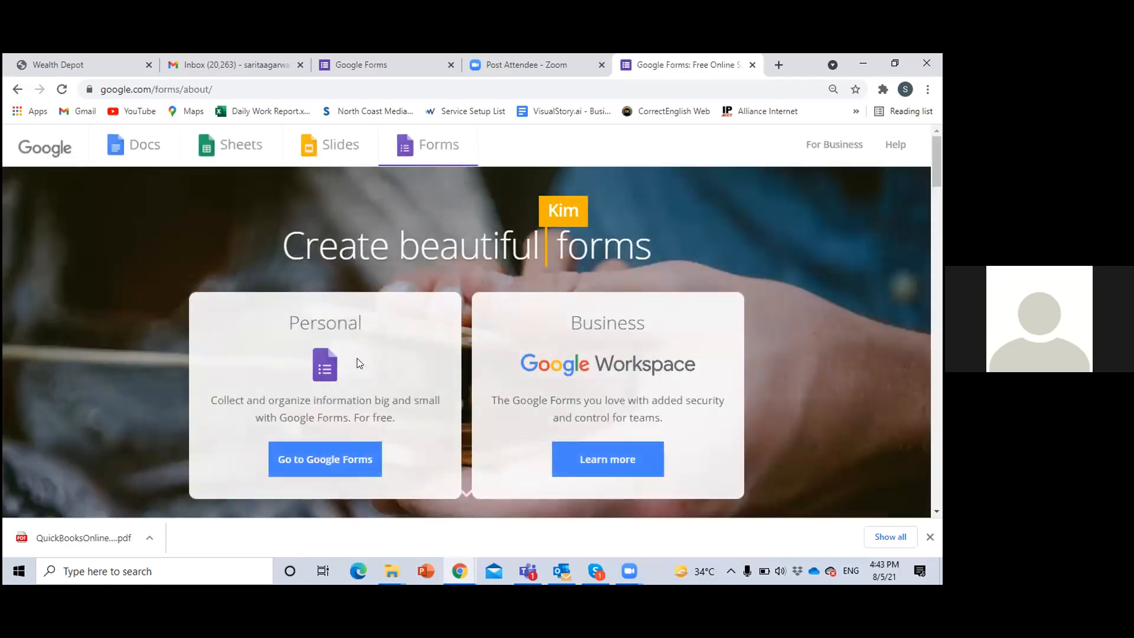
pyautogui.click(321, 467)
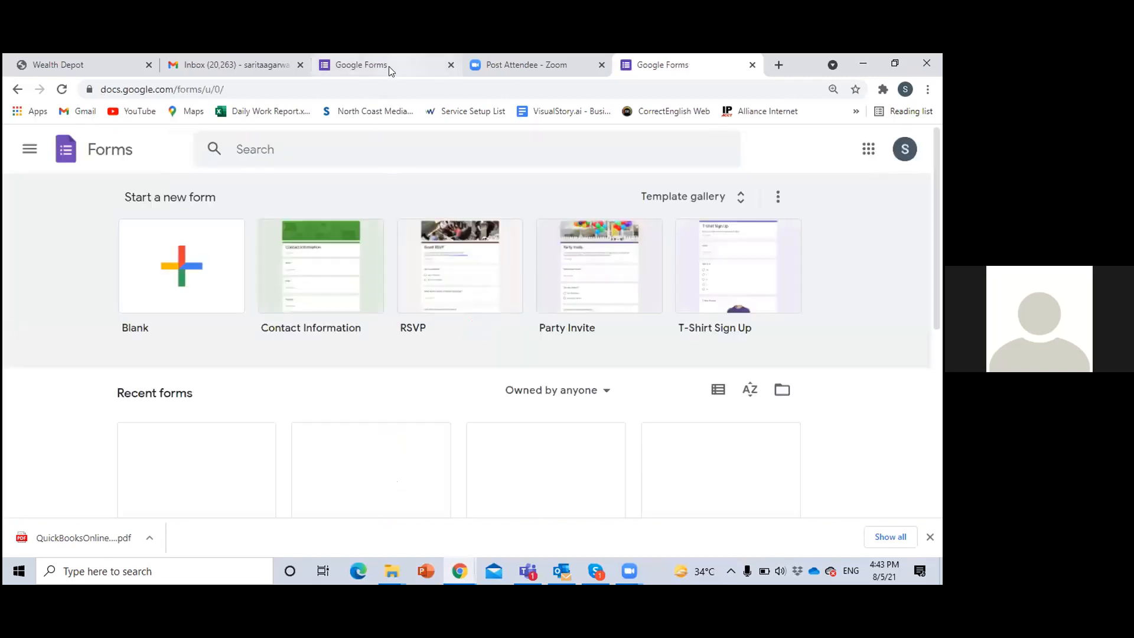
pyautogui.click(451, 65)
pyautogui.click(577, 59)
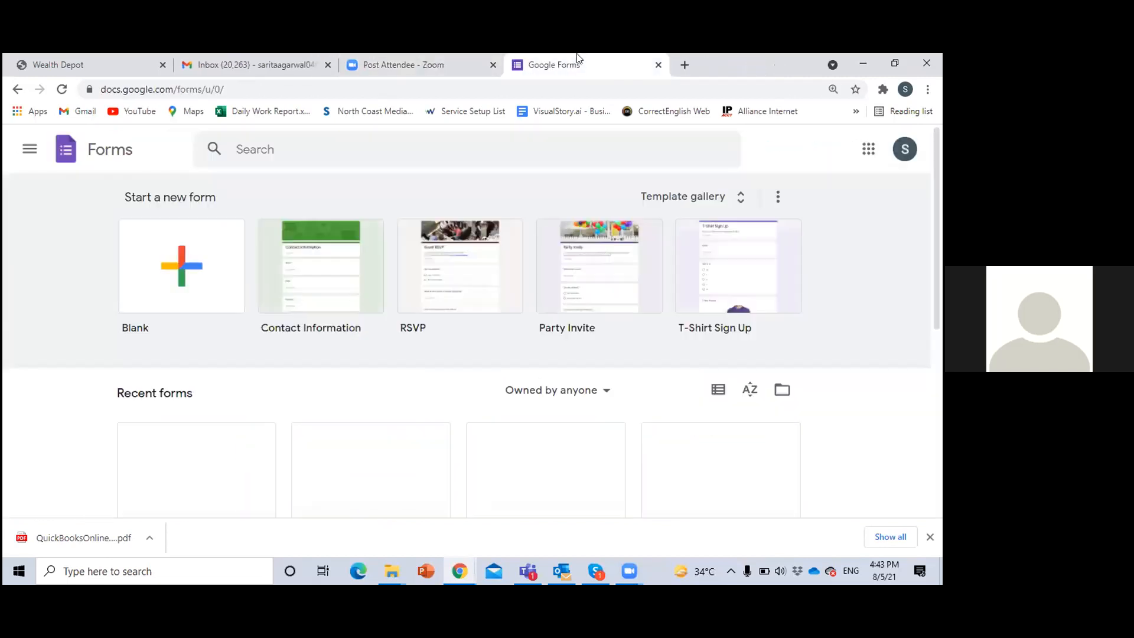
# Look over the recent forms and start a new blank form
pyautogui.scroll(-3, 383, 387)
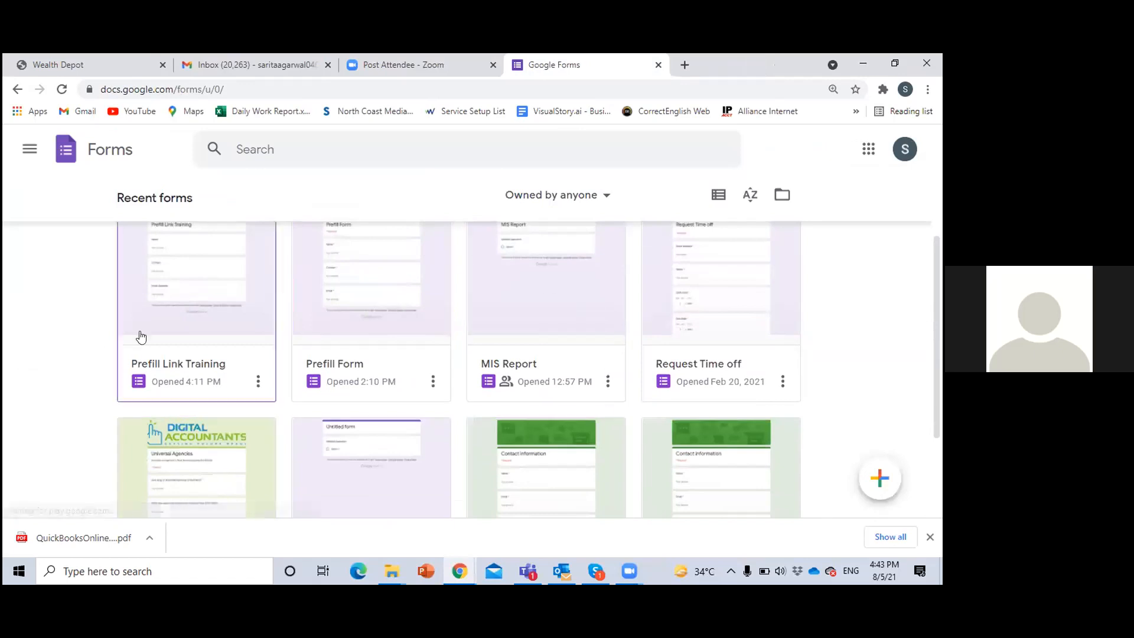
pyautogui.scroll(3, 521, 407)
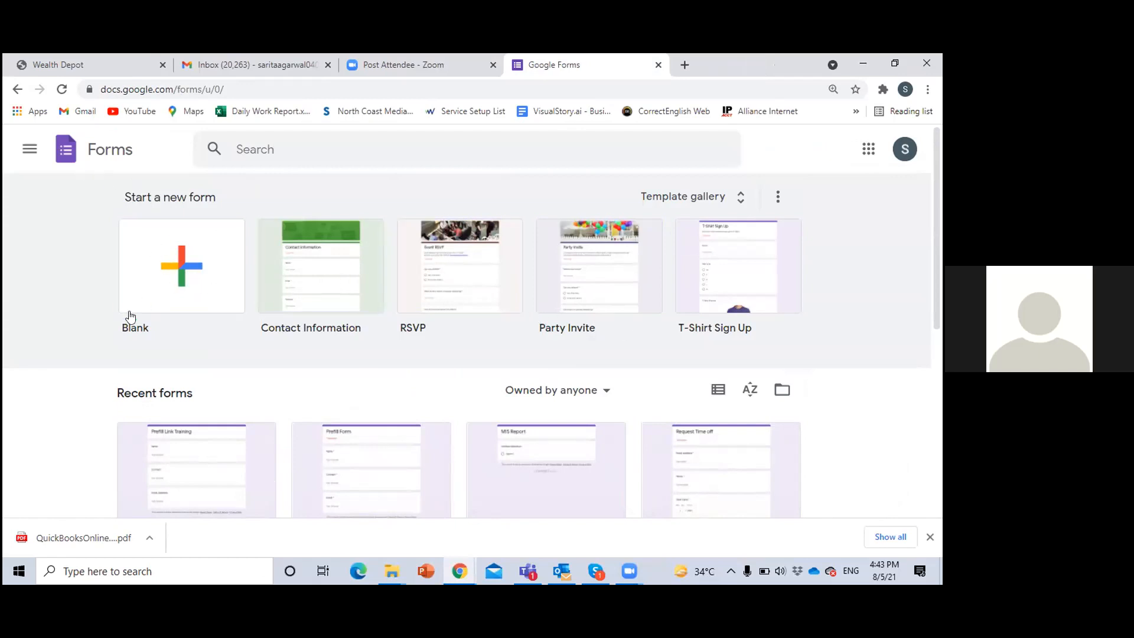
pyautogui.click(177, 270)
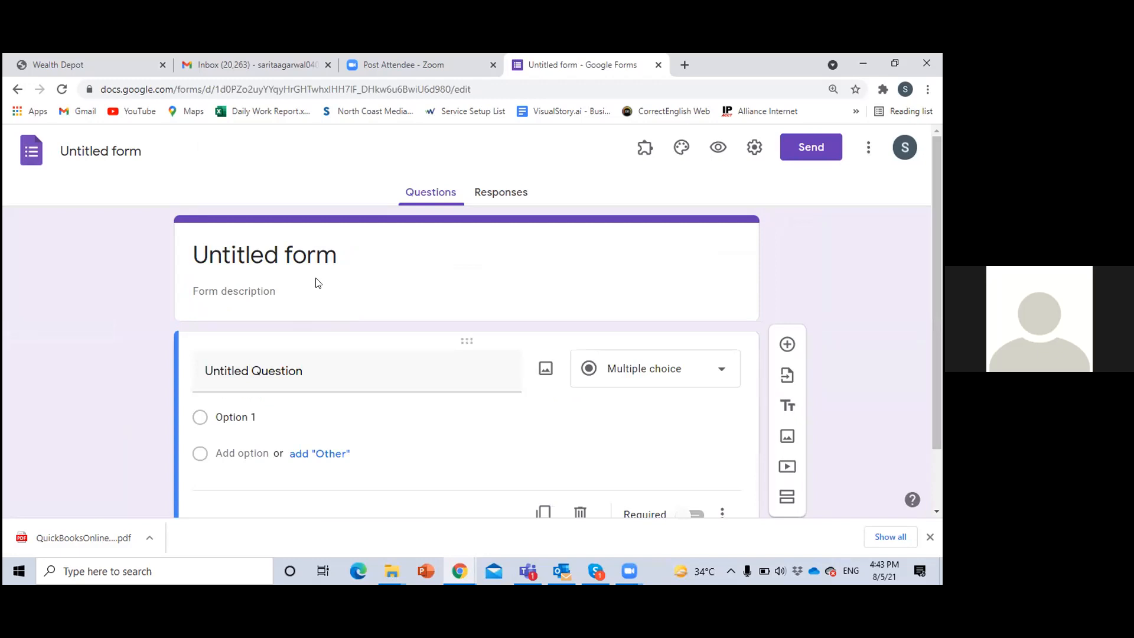
# Title the new form "DTPA 5 Days Course"
pyautogui.click(296, 262)
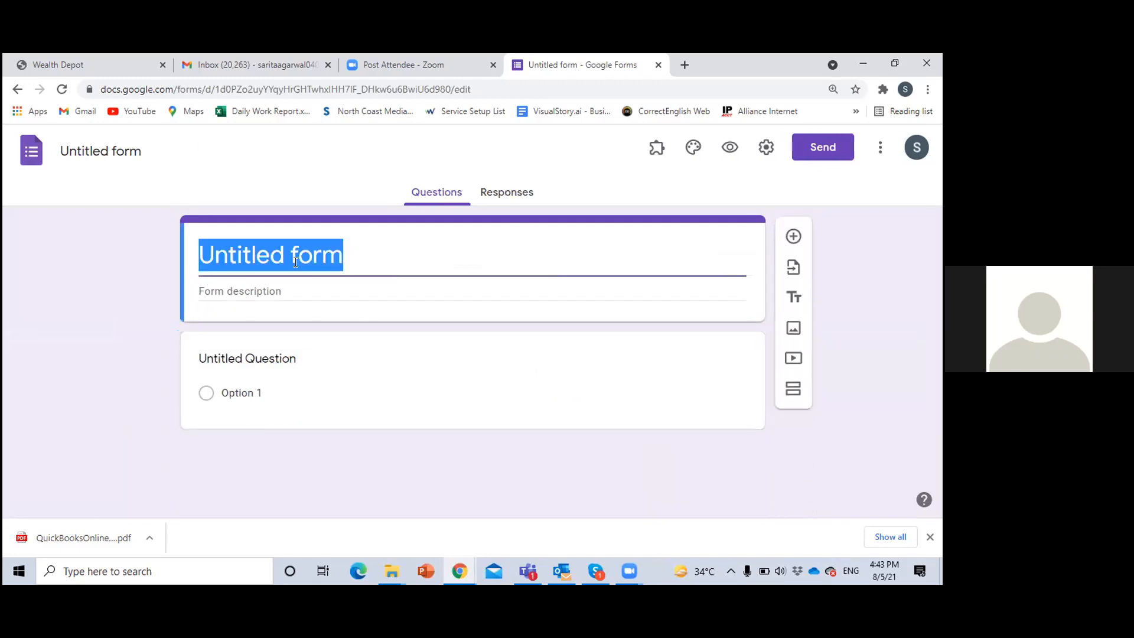
pyautogui.write('DT')
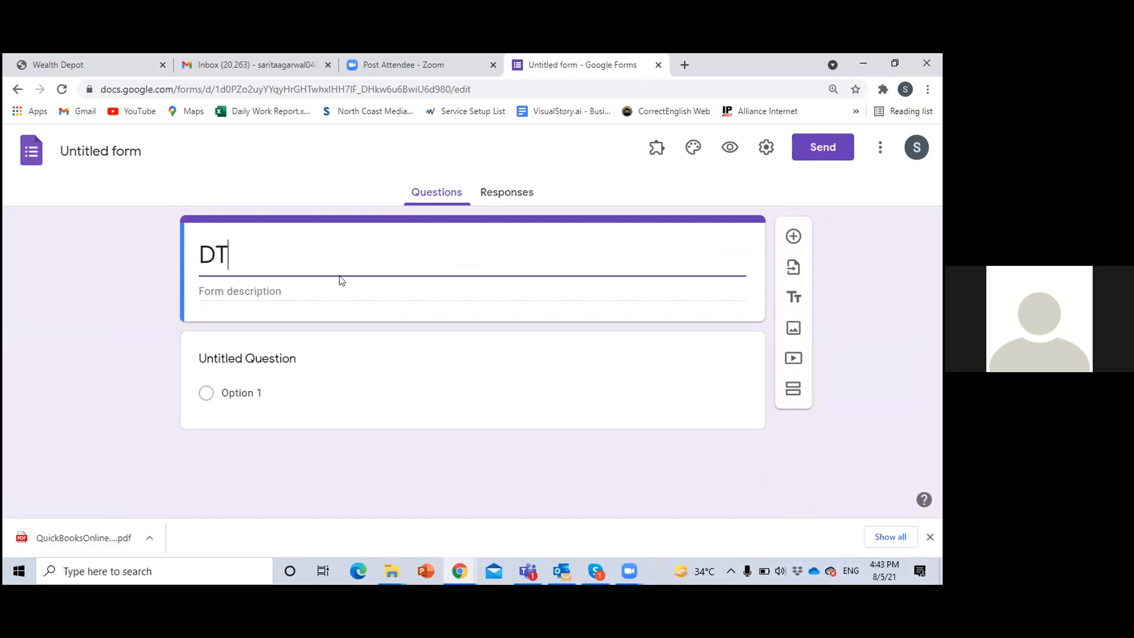
pyautogui.write('PA')
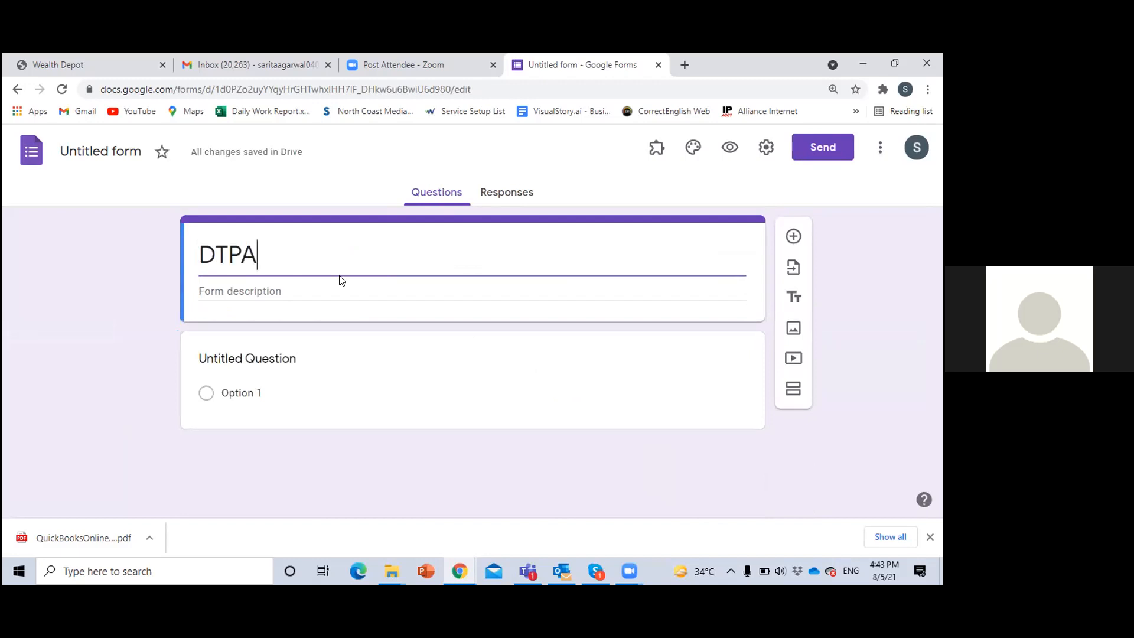
pyautogui.write(' 5 Days ')
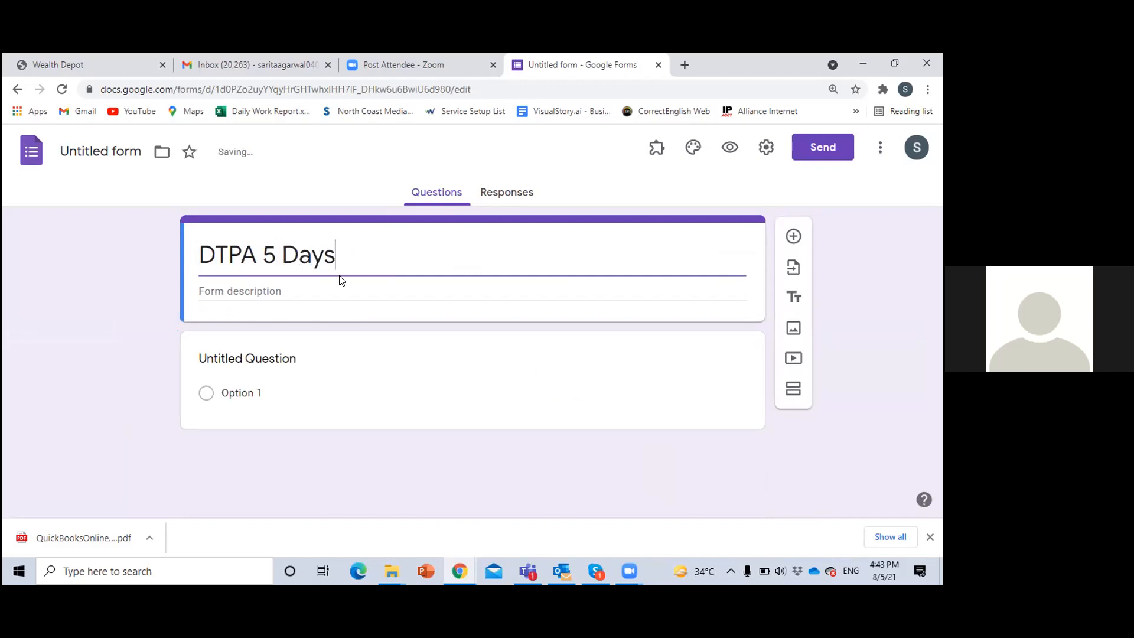
pyautogui.write('Course')
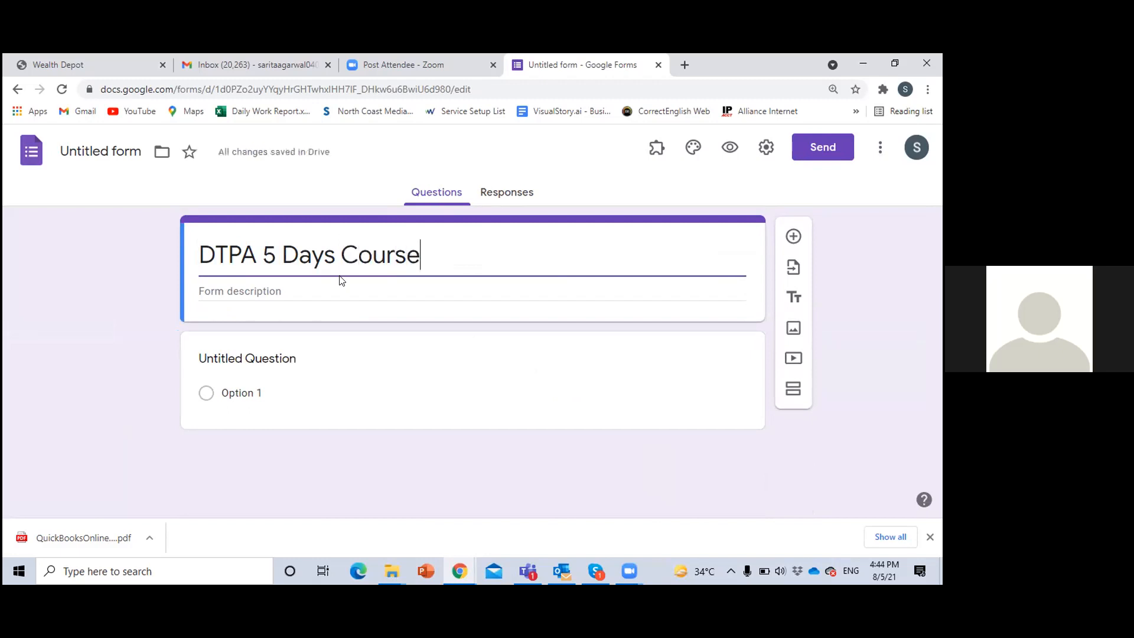
# Enter "Feedback Form" as the form description
pyautogui.click(331, 293)
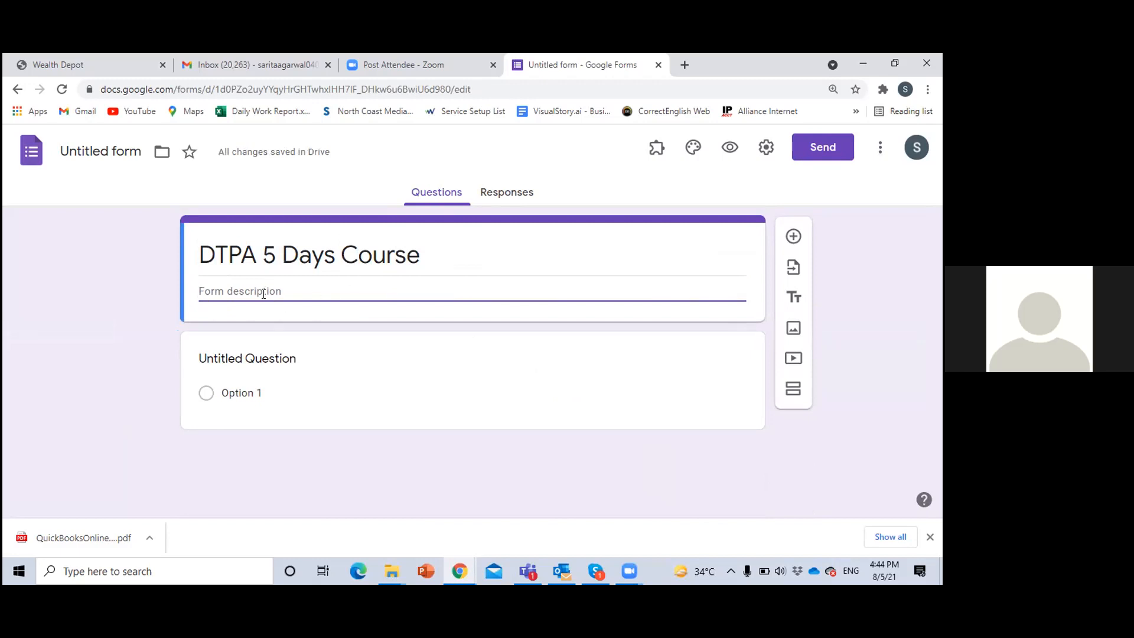
pyautogui.write('Feedback Form')
pyautogui.click(136, 334)
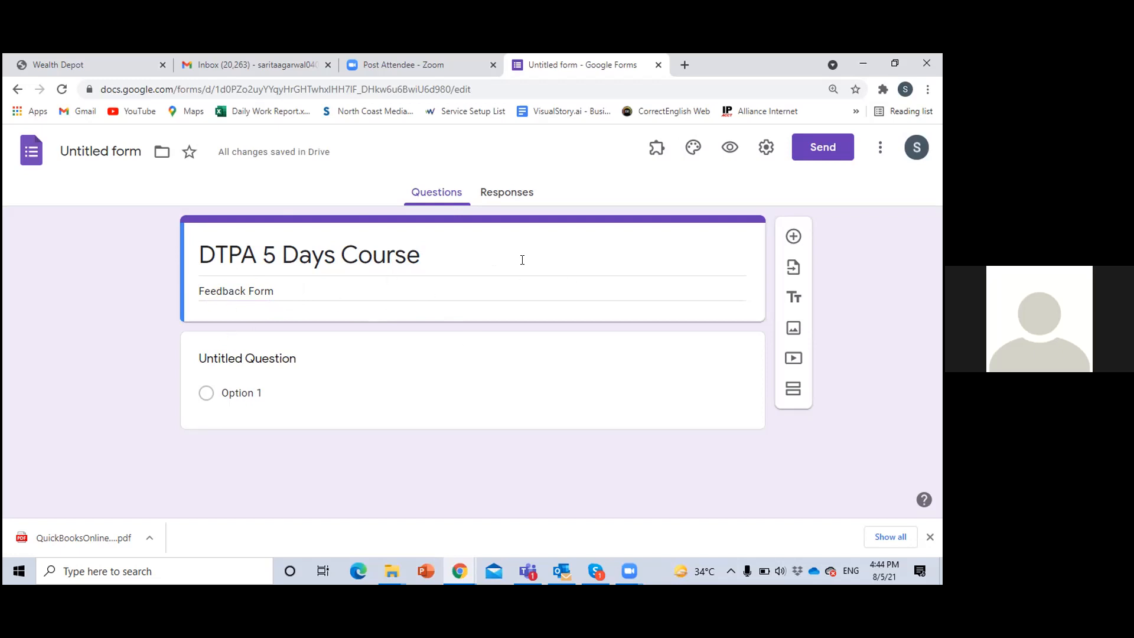
# Examine the available question types for the untitled question, from Short answer to Time, keeping Multiple choice
pyautogui.click(369, 382)
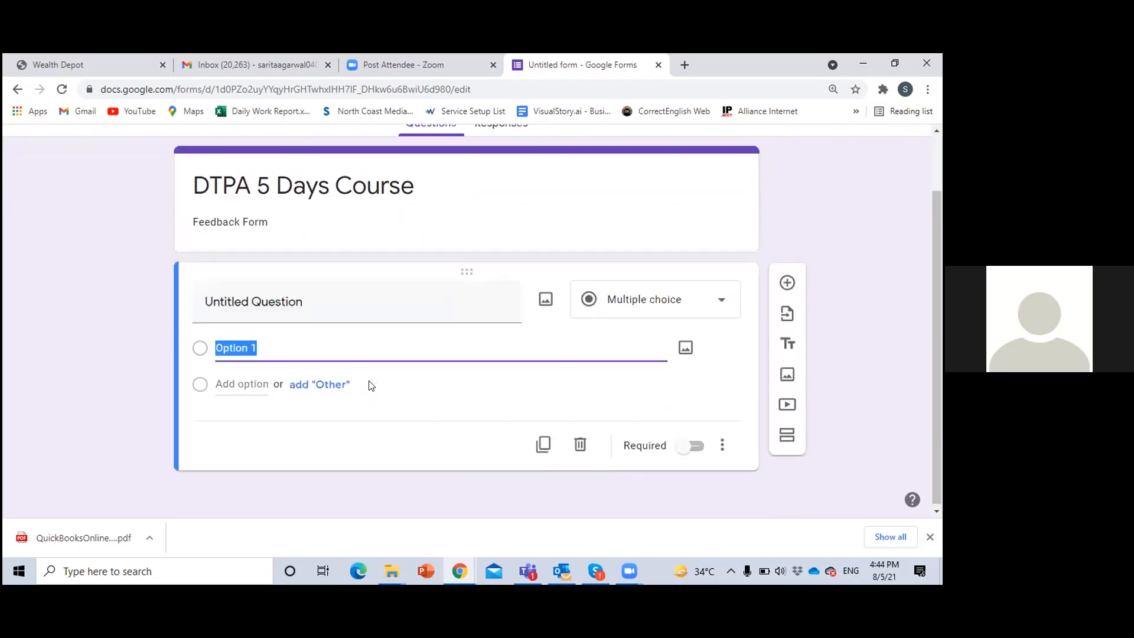
pyautogui.click(720, 306)
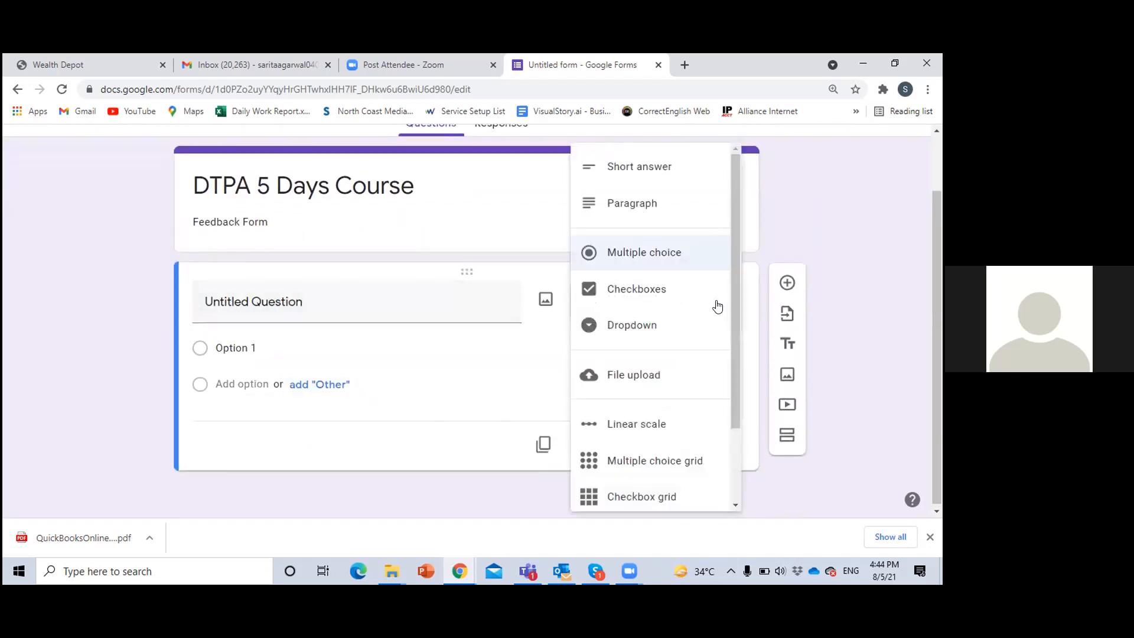
pyautogui.moveTo(731, 337); pyautogui.dragTo(735, 309)
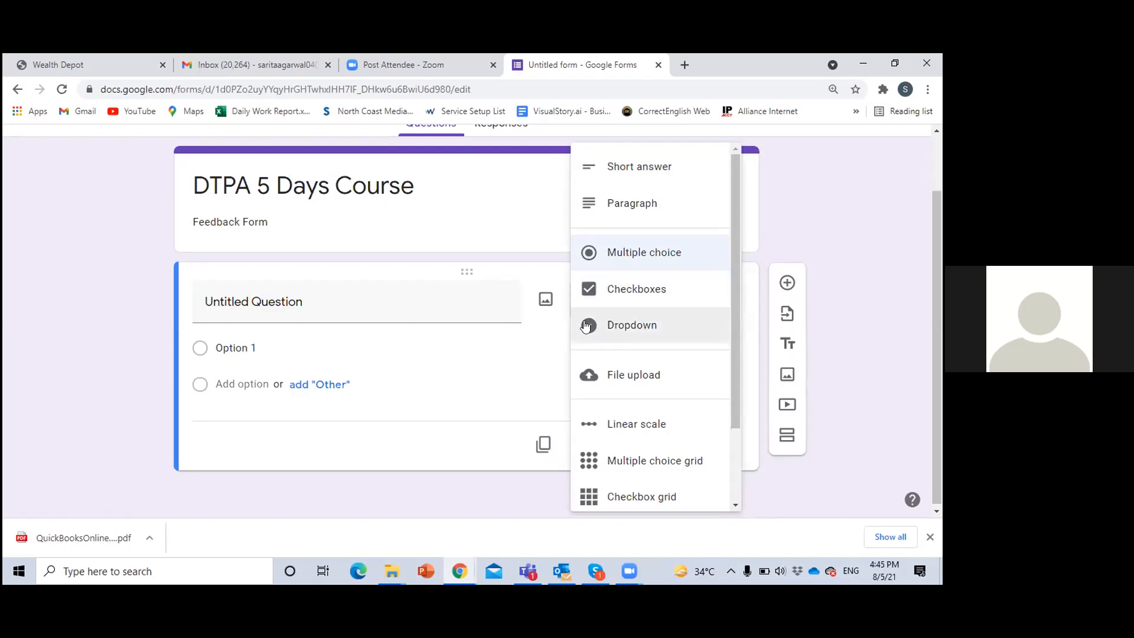
pyautogui.scroll(-1, 602, 378)
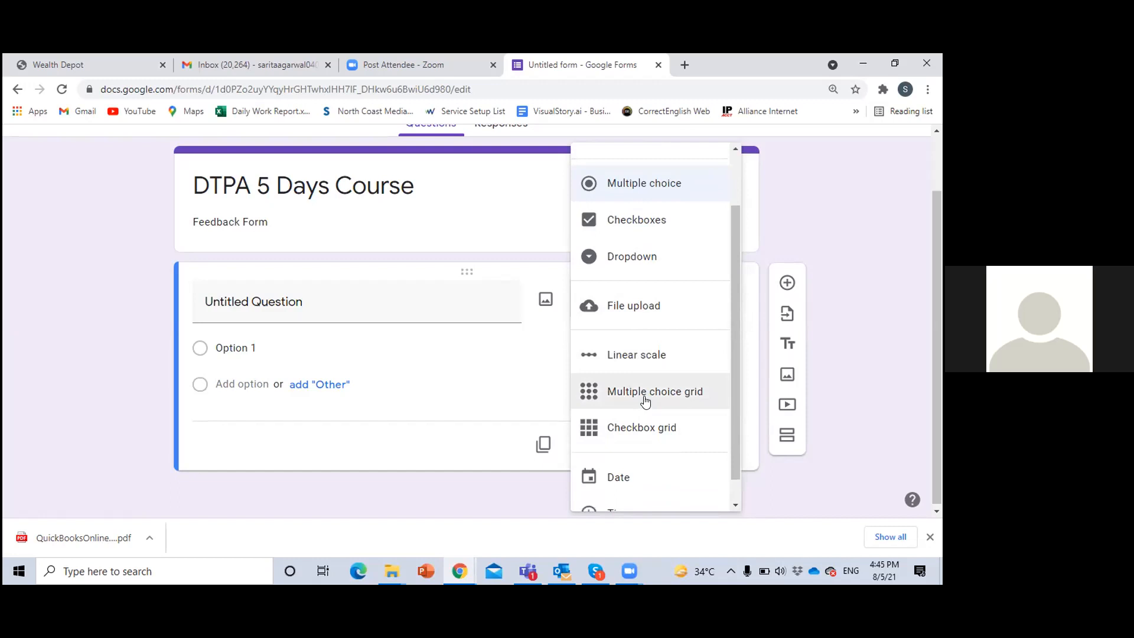
pyautogui.scroll(-1, 654, 448)
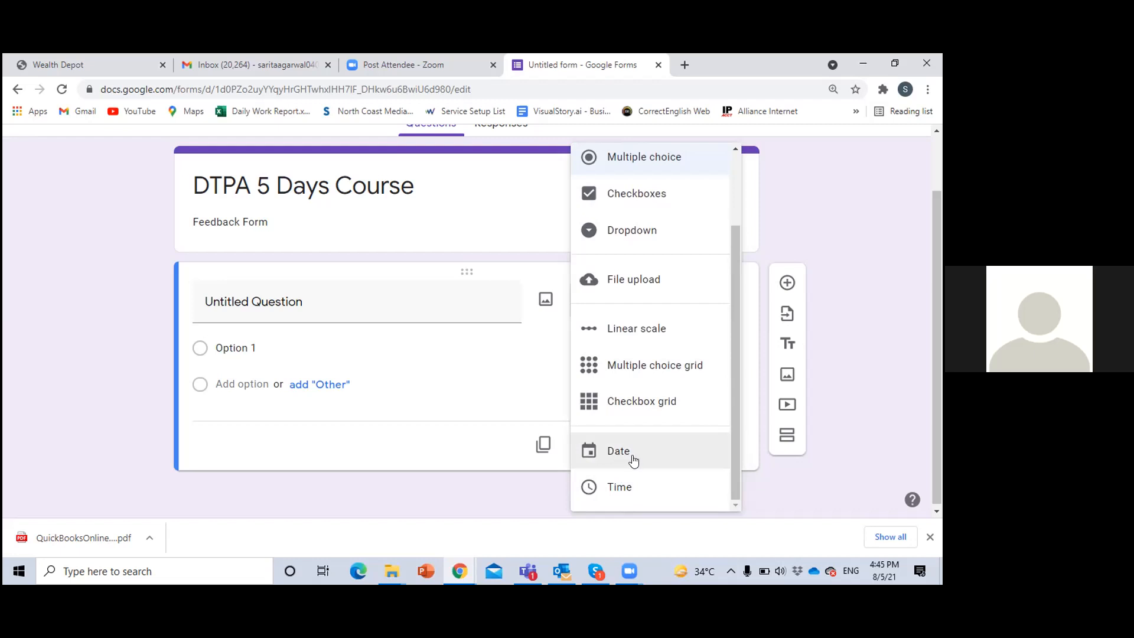
pyautogui.click(380, 387)
pyautogui.click(276, 299)
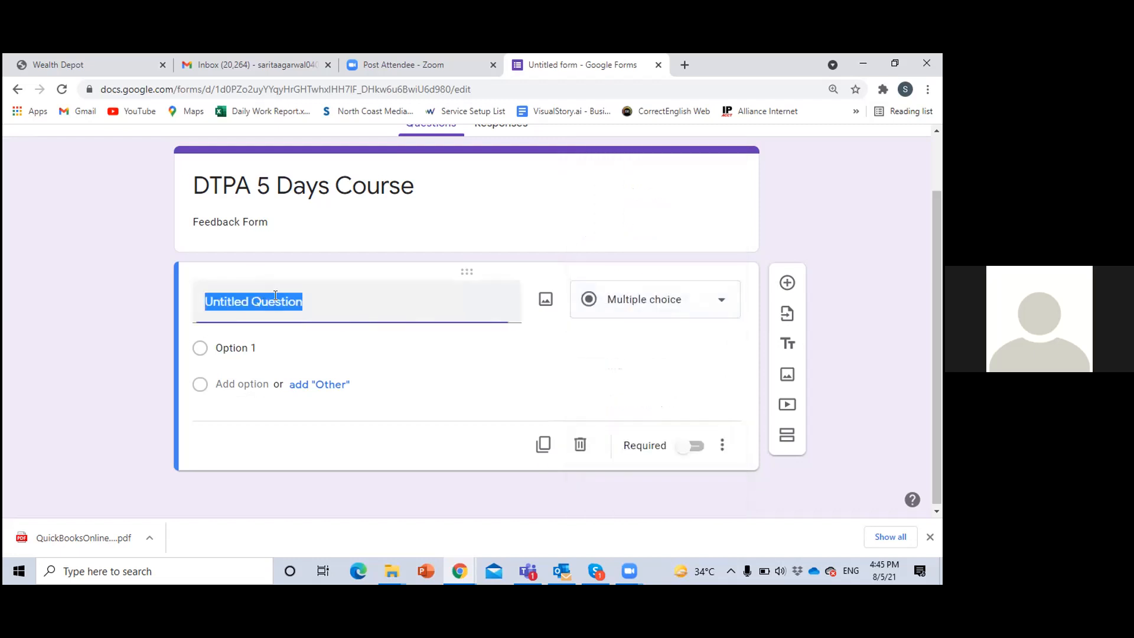
# View the form's General settings and close them
pyautogui.scroll(2, 340, 291)
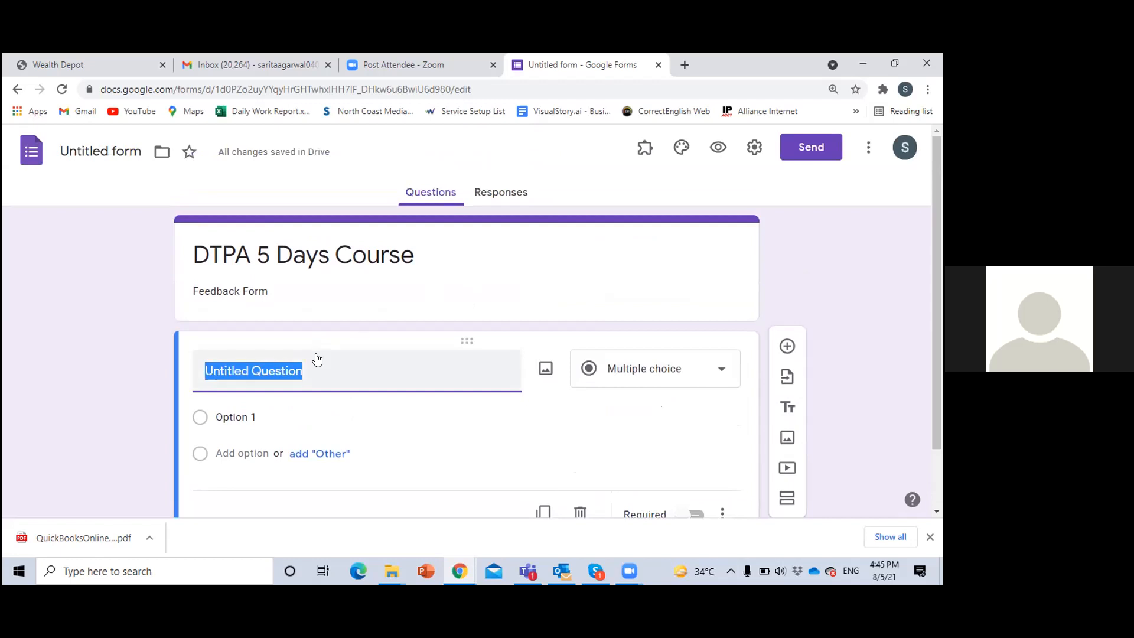
pyautogui.click(755, 152)
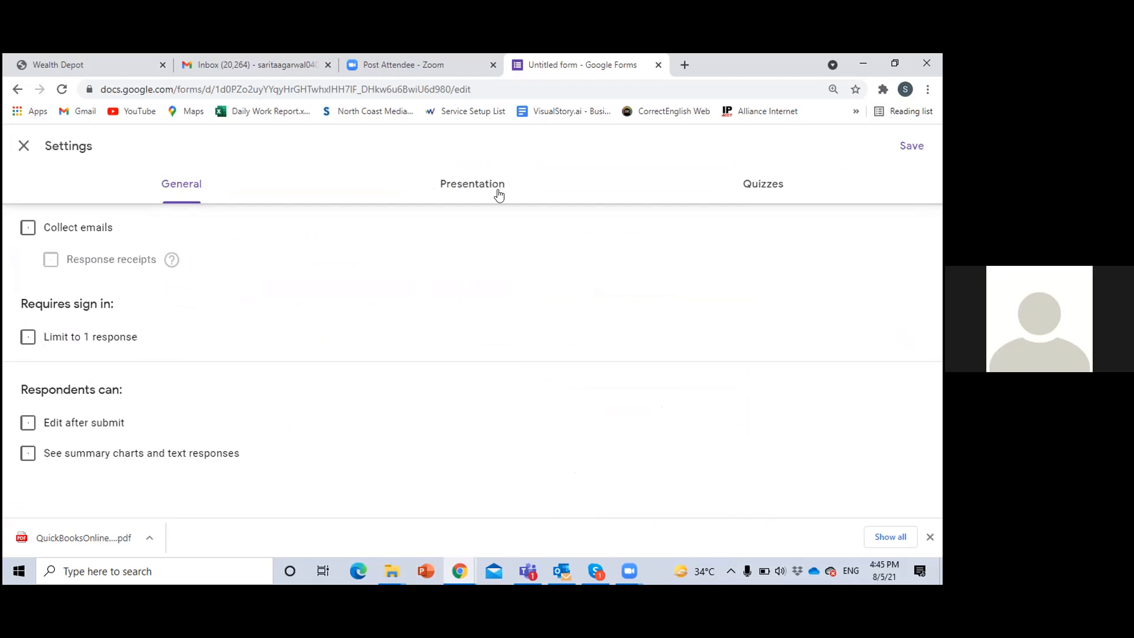
pyautogui.click(24, 146)
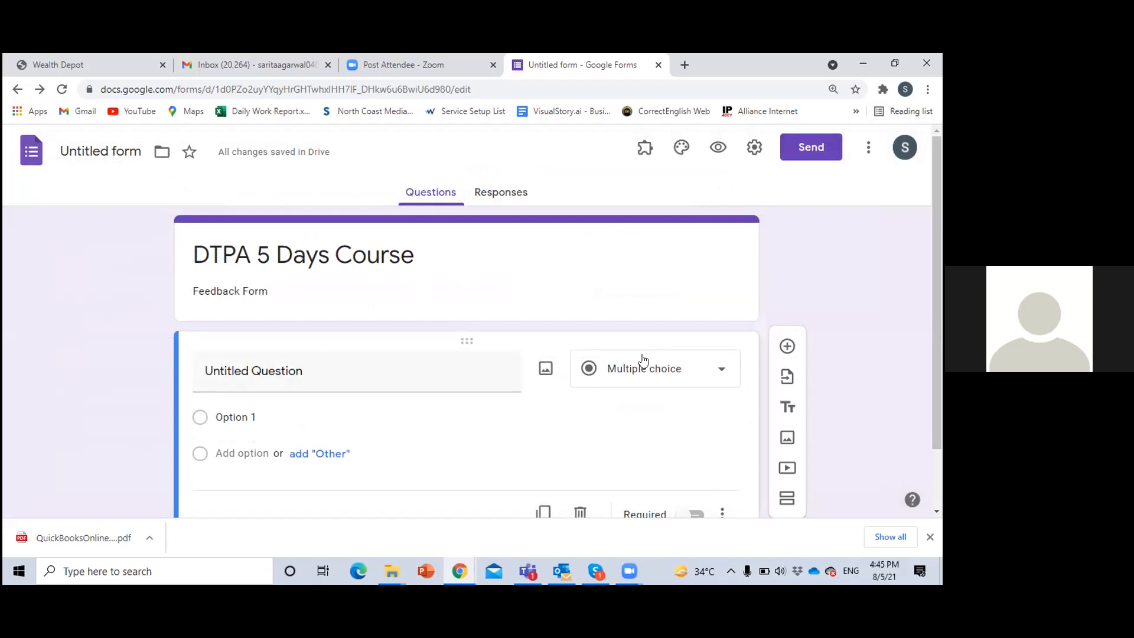
pyautogui.click(754, 147)
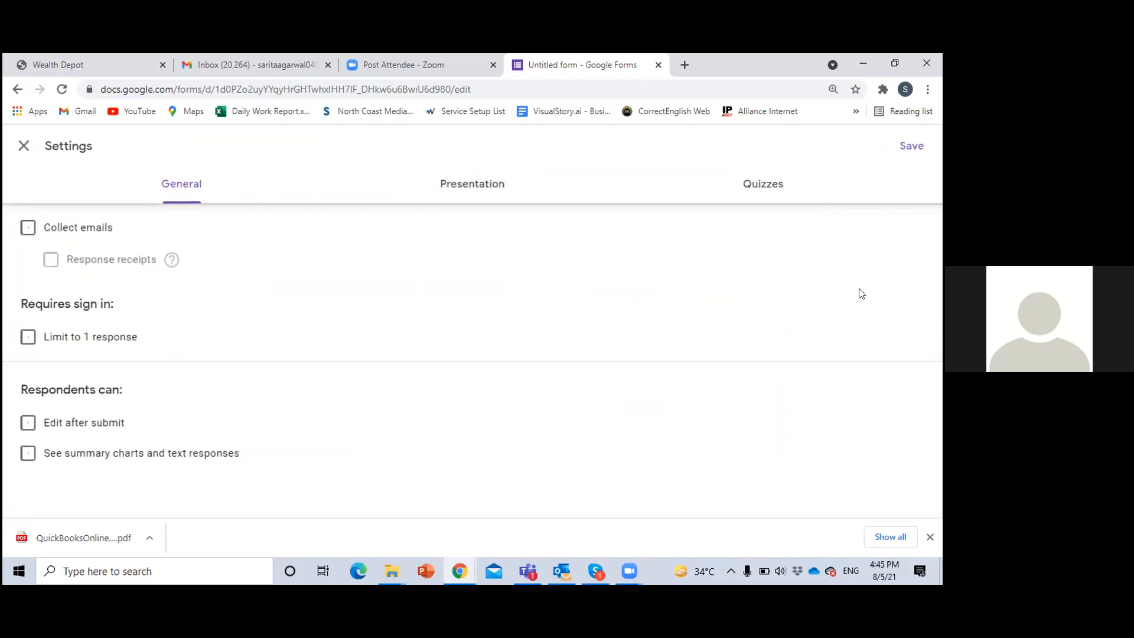
pyautogui.click(28, 231)
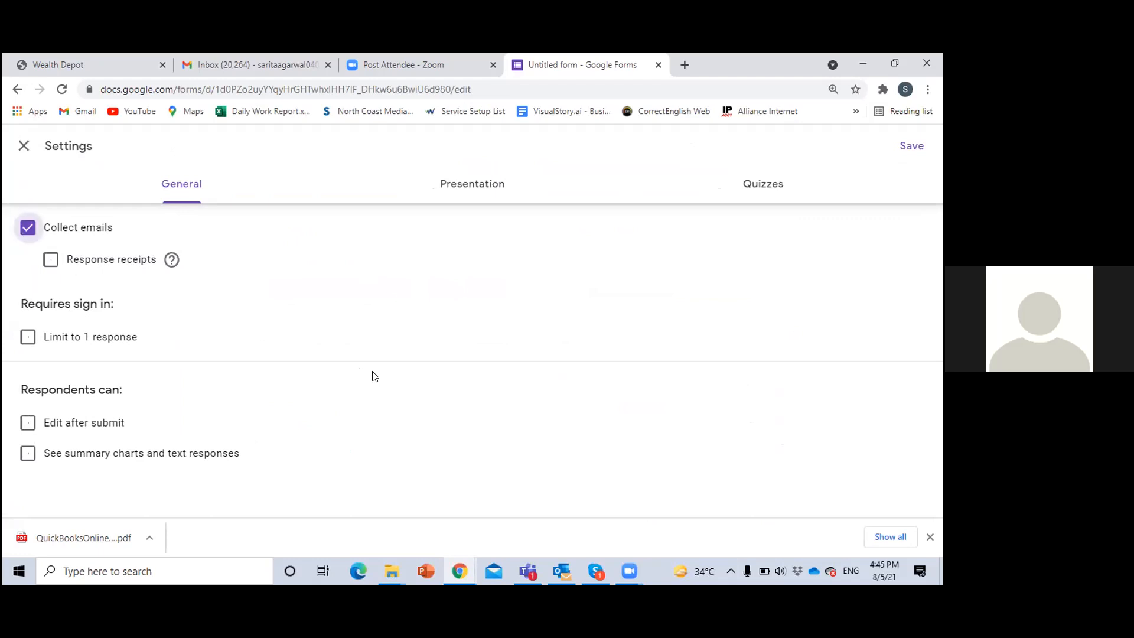
pyautogui.click(23, 147)
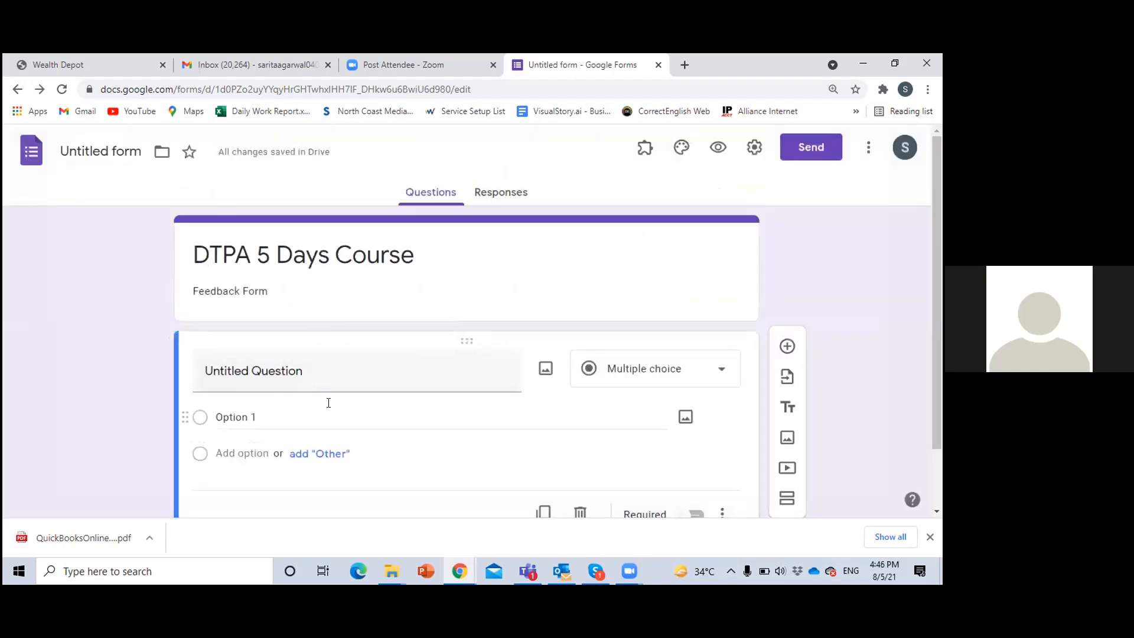
pyautogui.scroll(-1, 359, 428)
# Turn on Collect emails without response receipts, save the form settings, and highlight the required mark beside the Email field
pyautogui.scroll(1, 358, 428)
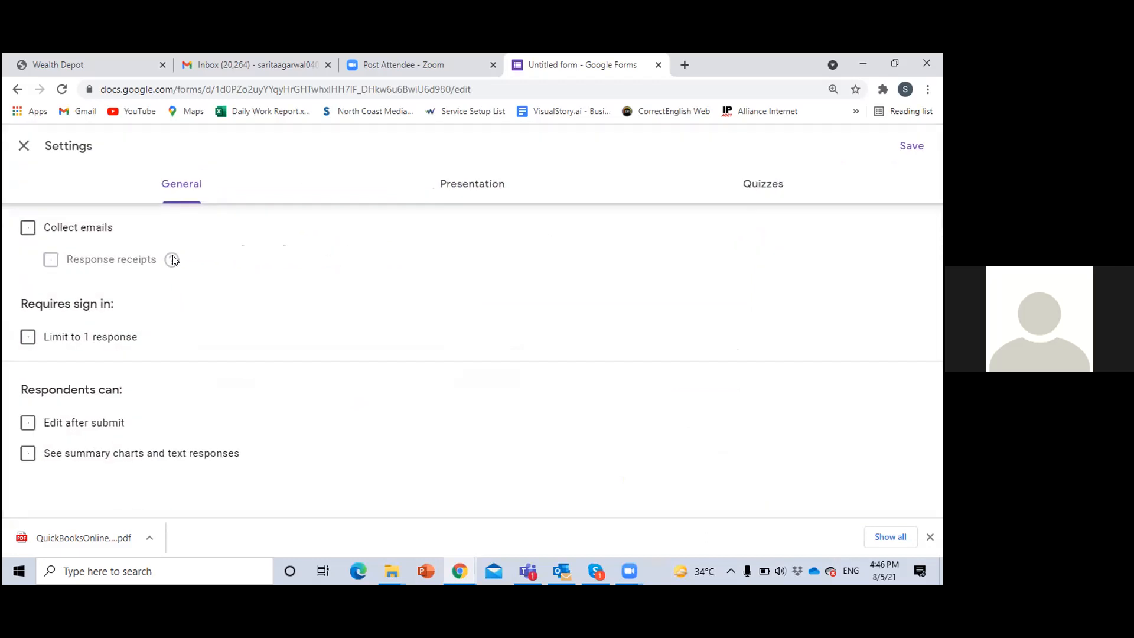
pyautogui.click(28, 228)
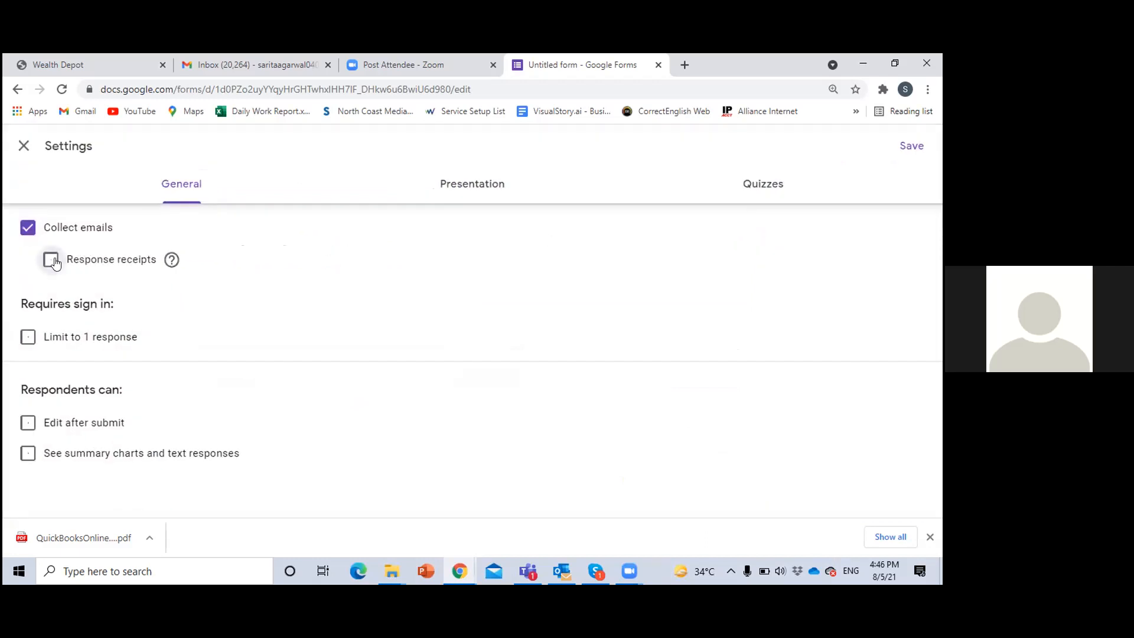
pyautogui.click(51, 259)
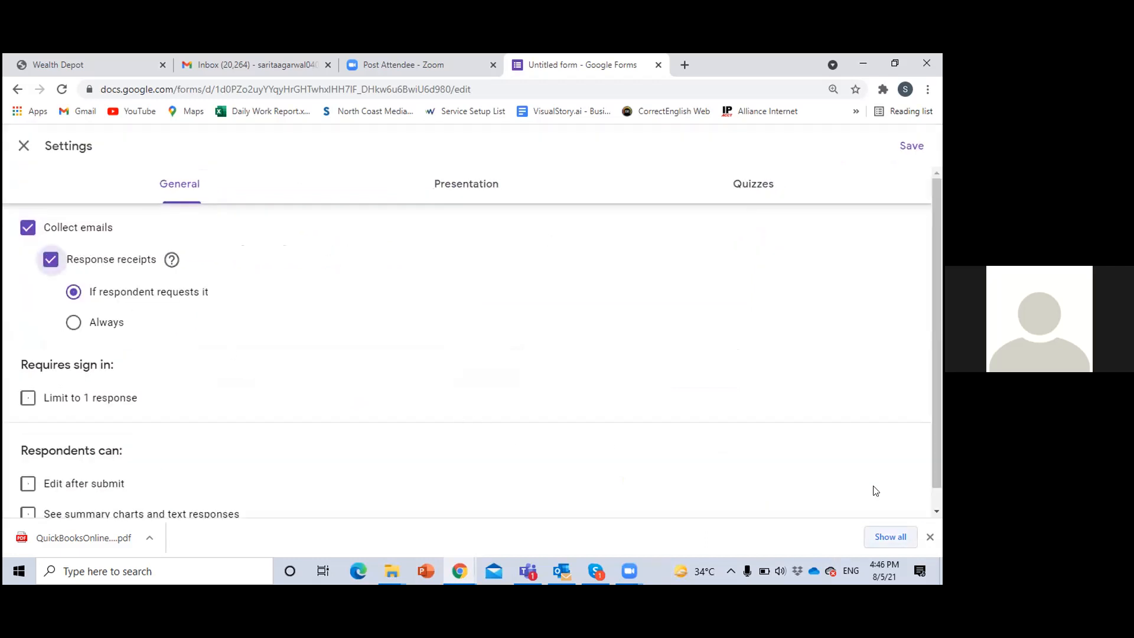
pyautogui.click(52, 260)
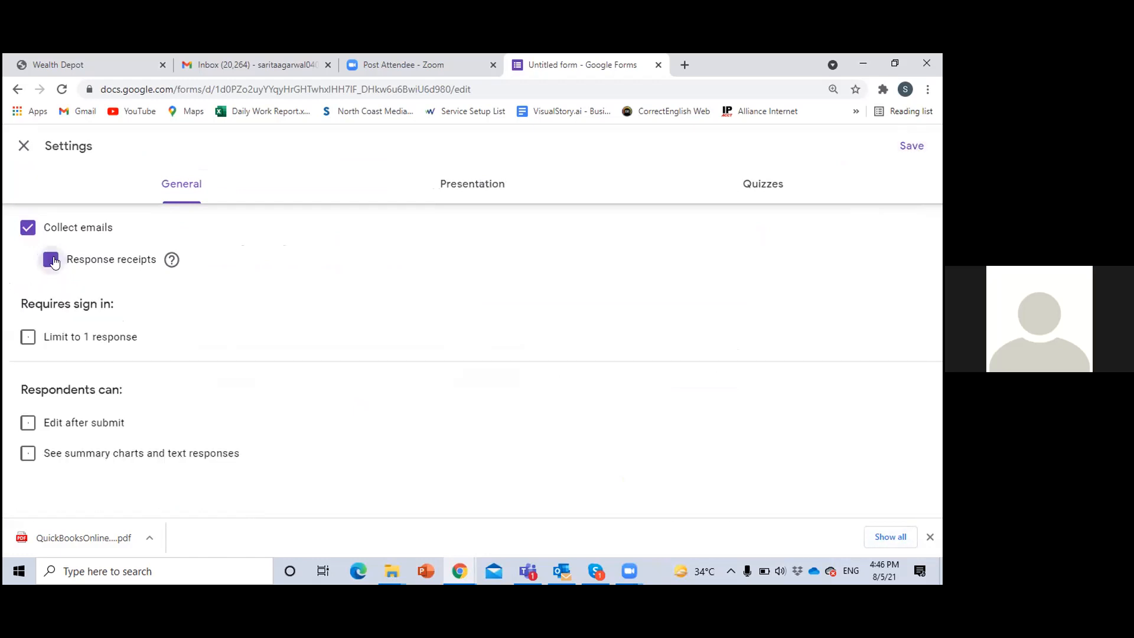
pyautogui.click(912, 146)
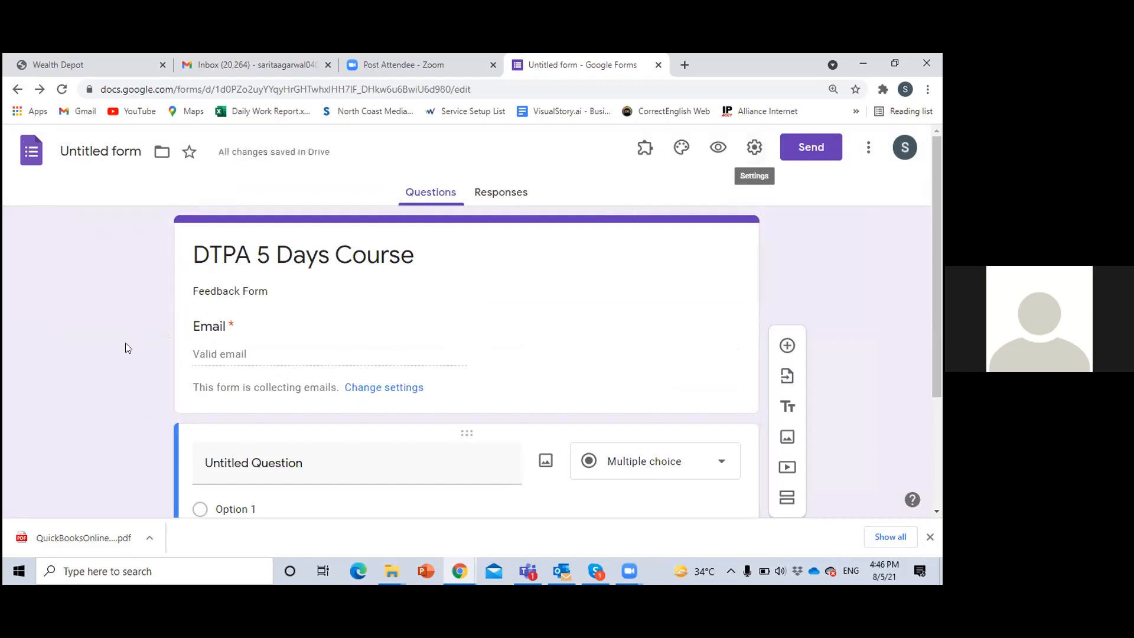
pyautogui.doubleClick(229, 321)
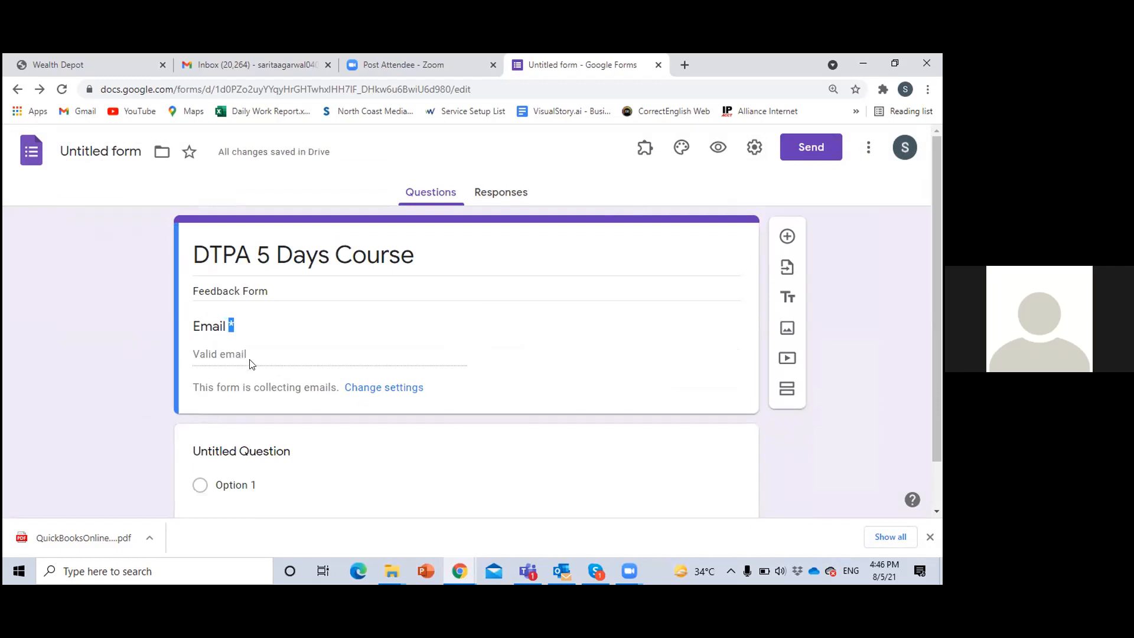
# Title the untitled question "Name" as a short-answer question and make it required
pyautogui.scroll(-1, 283, 376)
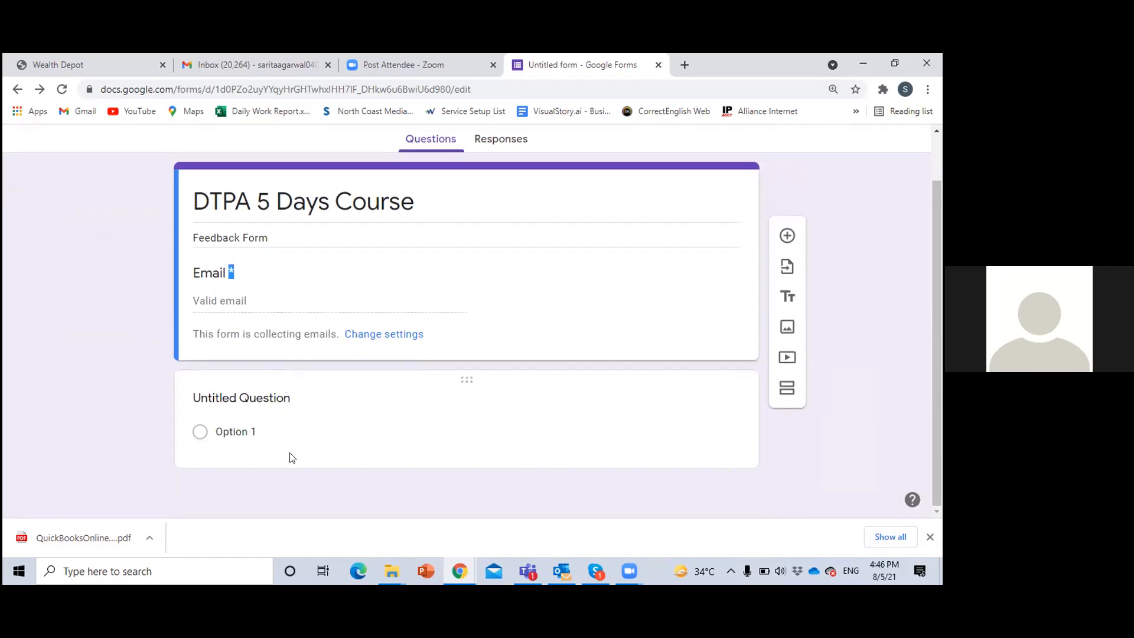
pyautogui.click(278, 397)
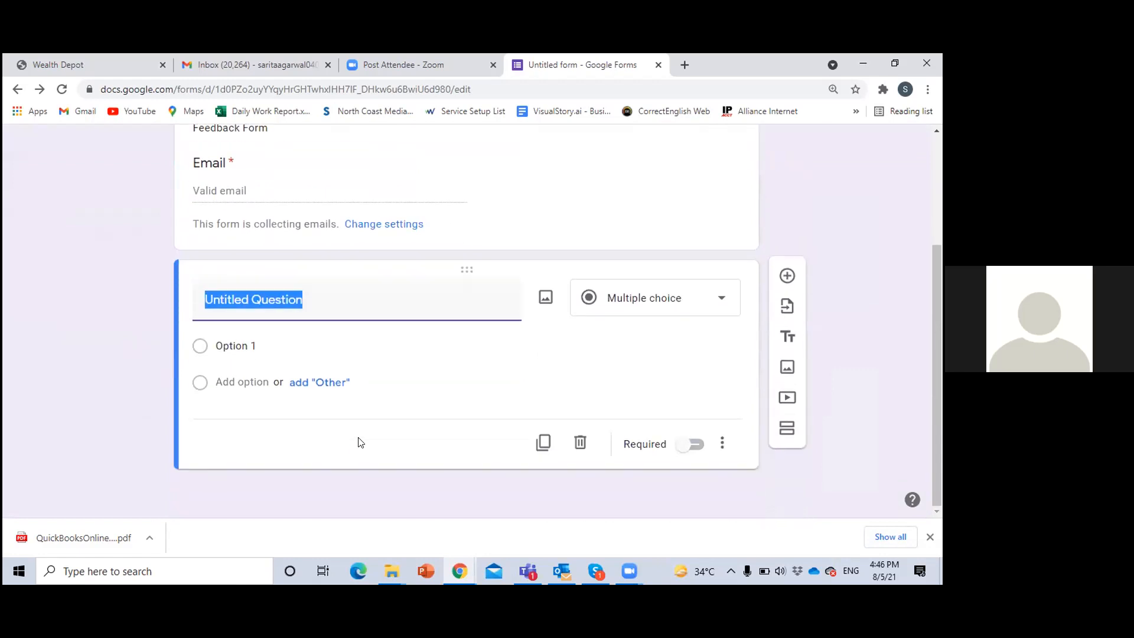
pyautogui.write('Name')
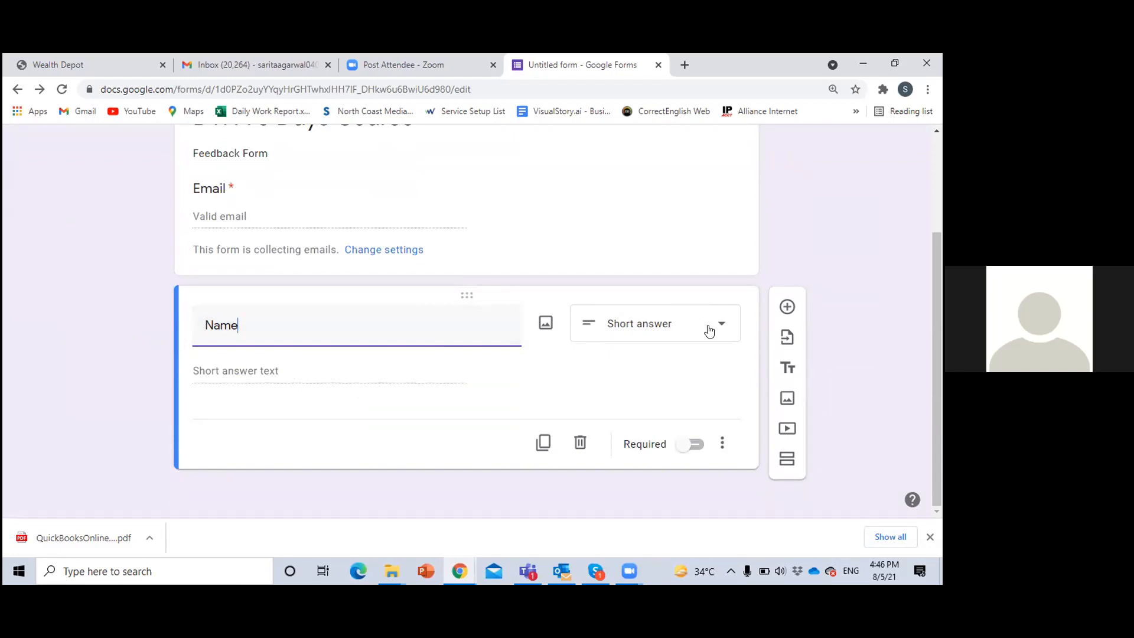
pyautogui.click(325, 369)
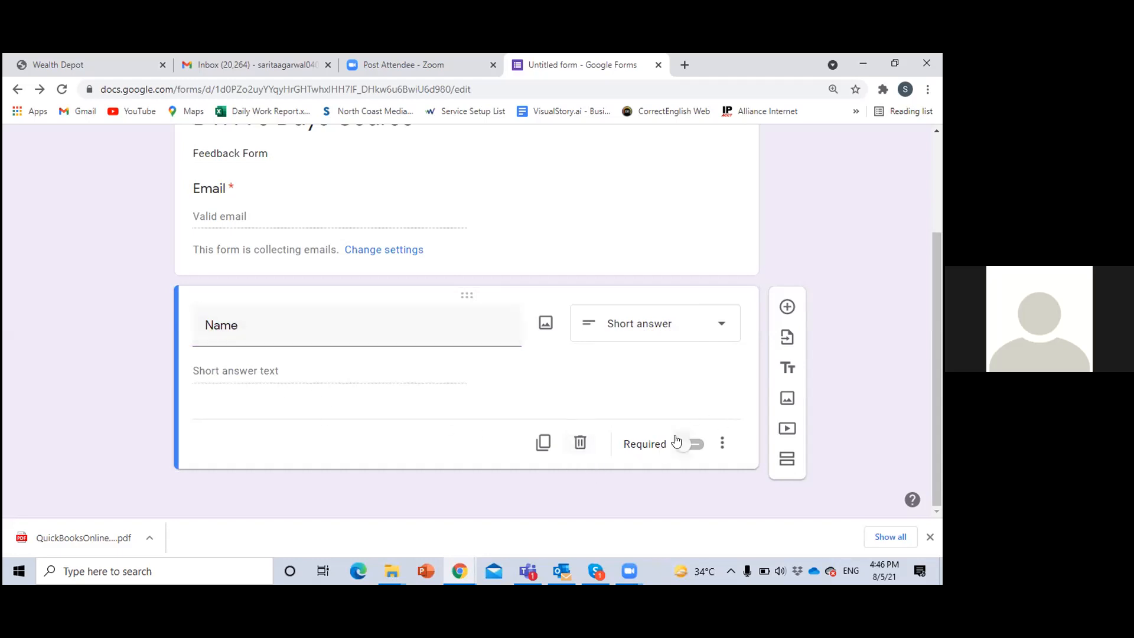
pyautogui.click(693, 448)
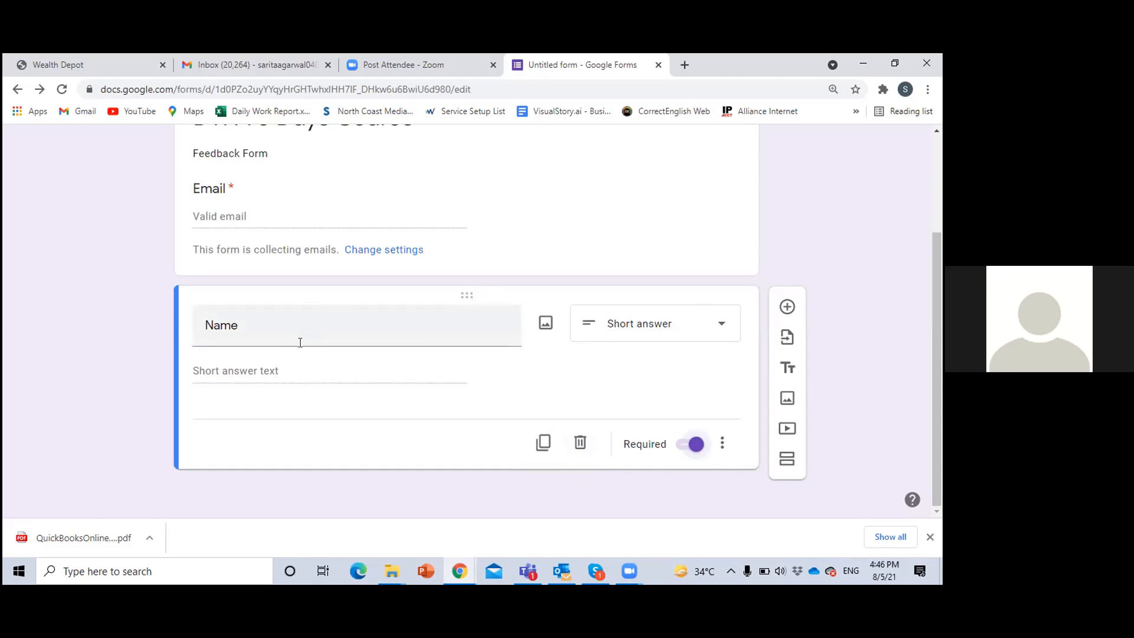
# Duplicate the Name question and title the copy "Address" with a paragraph answer
pyautogui.click(544, 444)
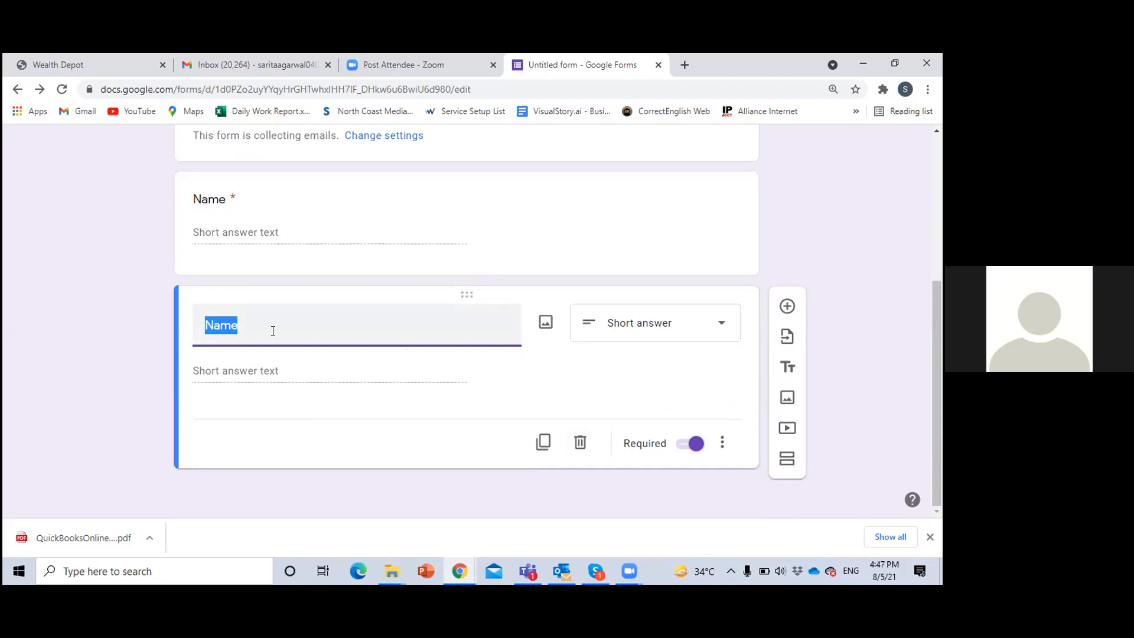
pyautogui.write('Address')
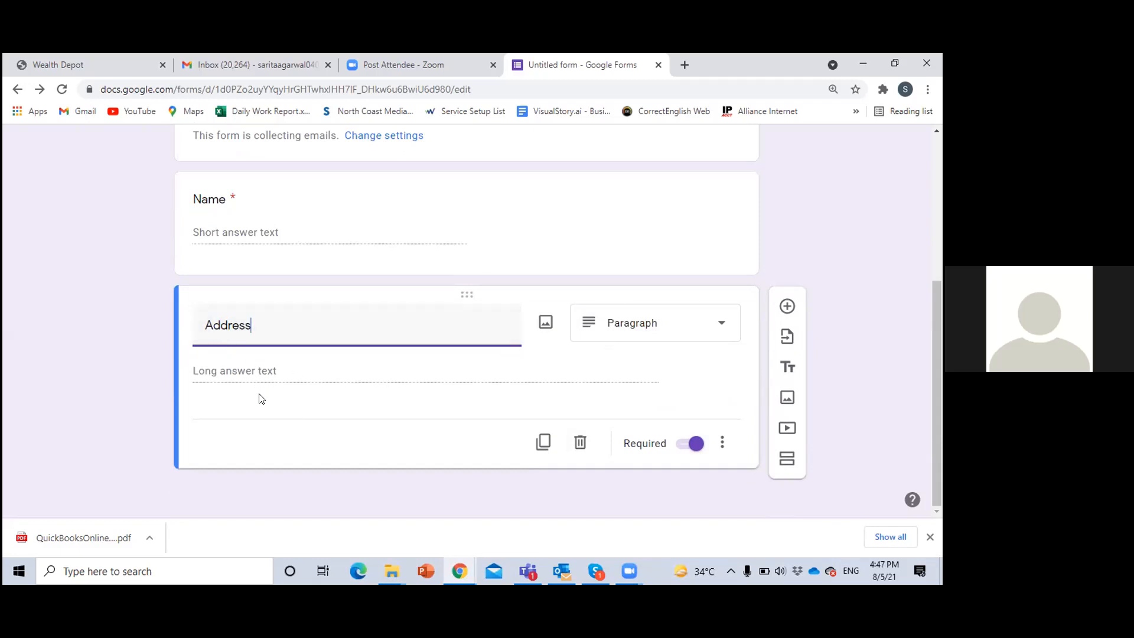
pyautogui.click(297, 374)
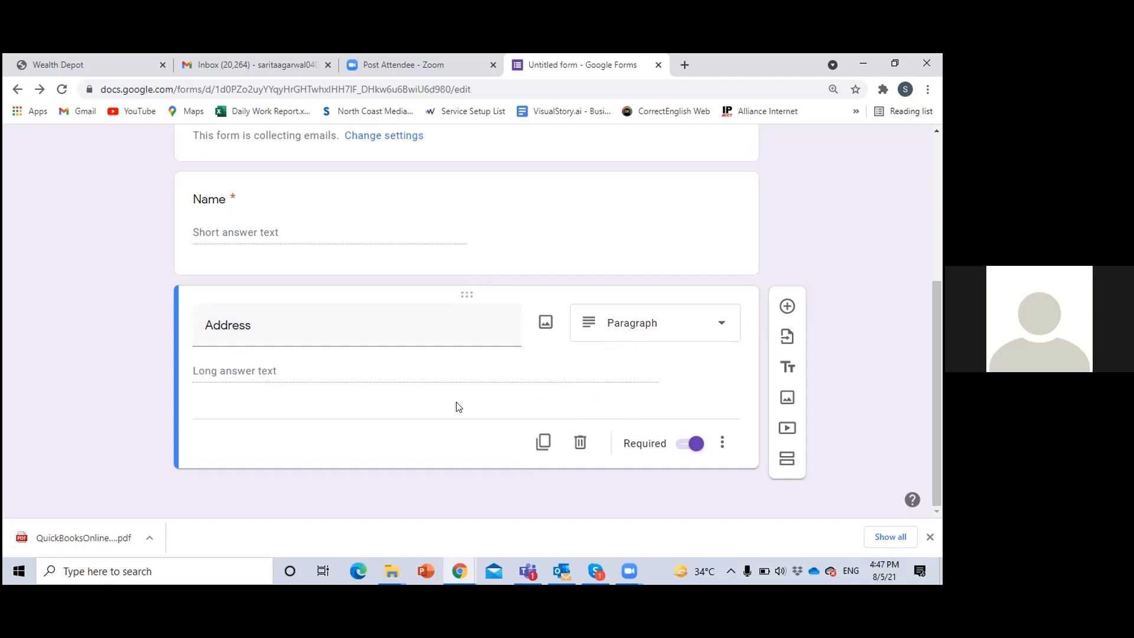
# Try response validation on the Address question, view its rule options such as Length and Regular expression, and remove the rule
pyautogui.click(725, 443)
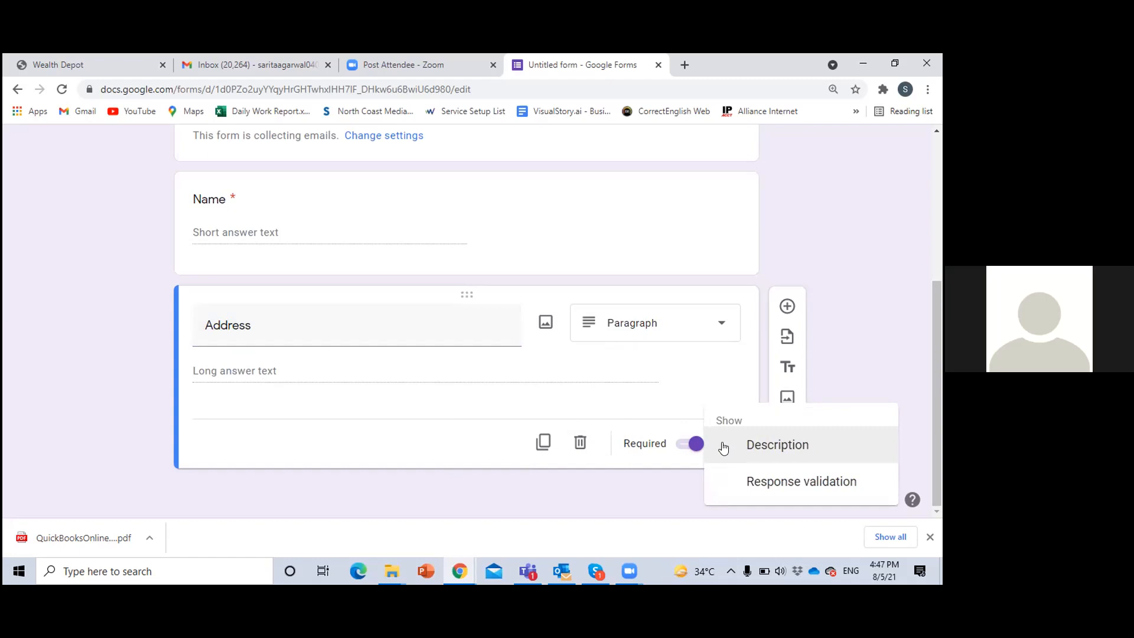
pyautogui.click(771, 488)
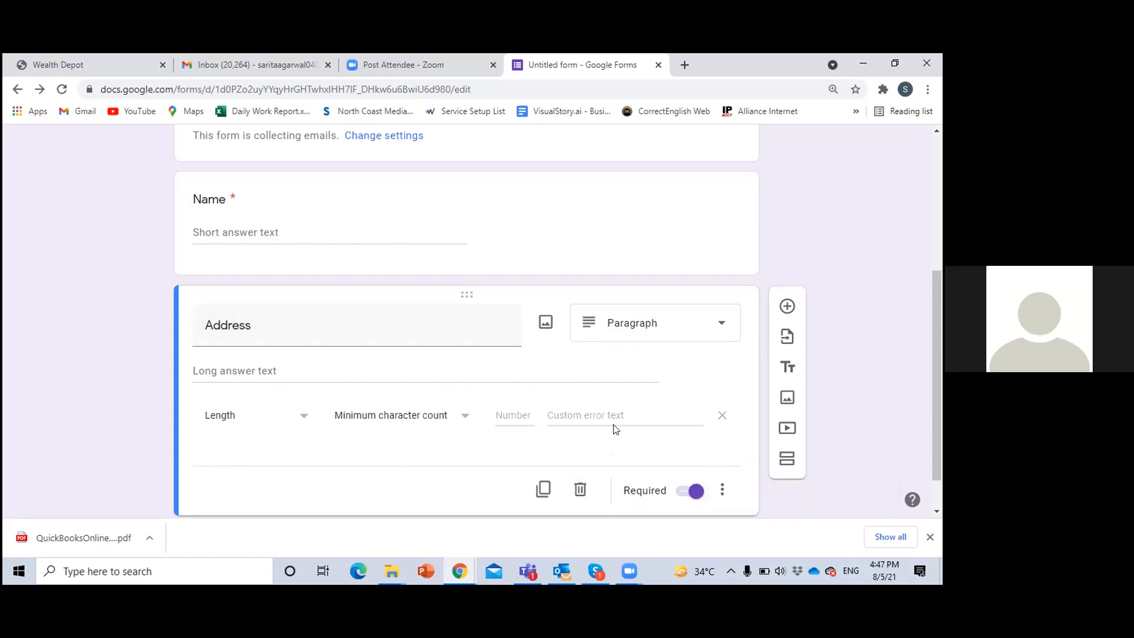
pyautogui.click(286, 424)
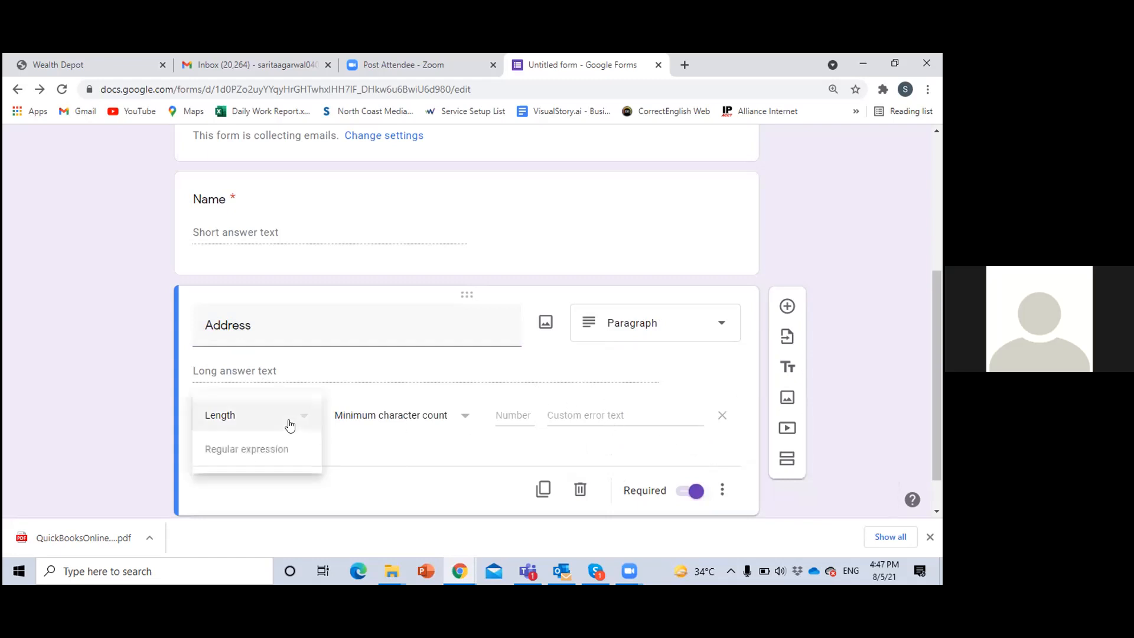
pyautogui.click(381, 436)
pyautogui.click(451, 464)
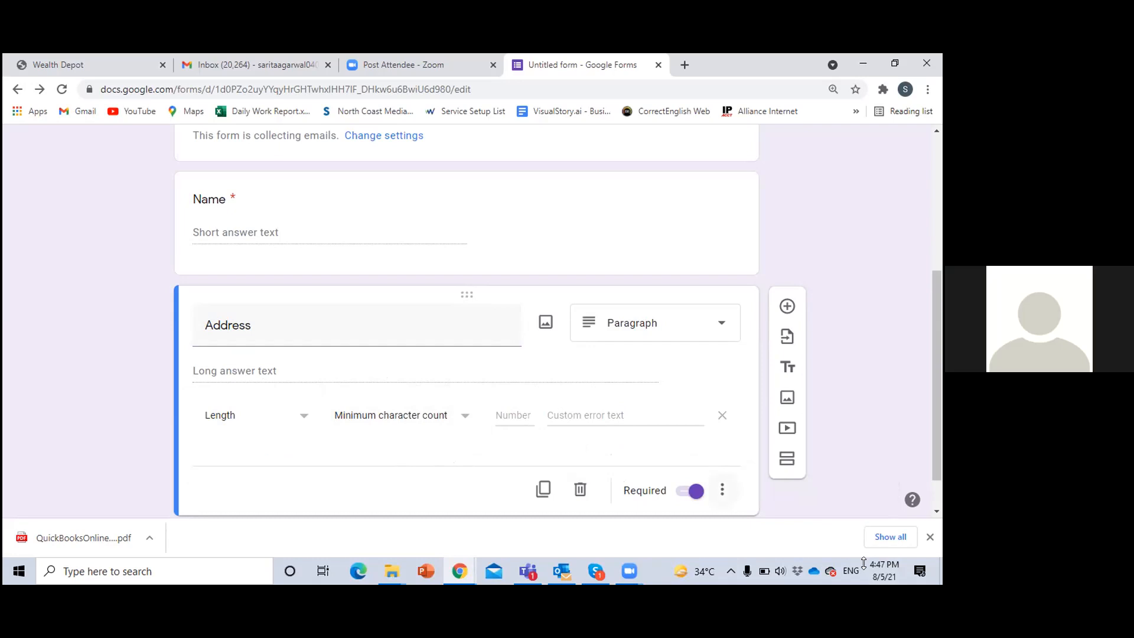
pyautogui.click(722, 490)
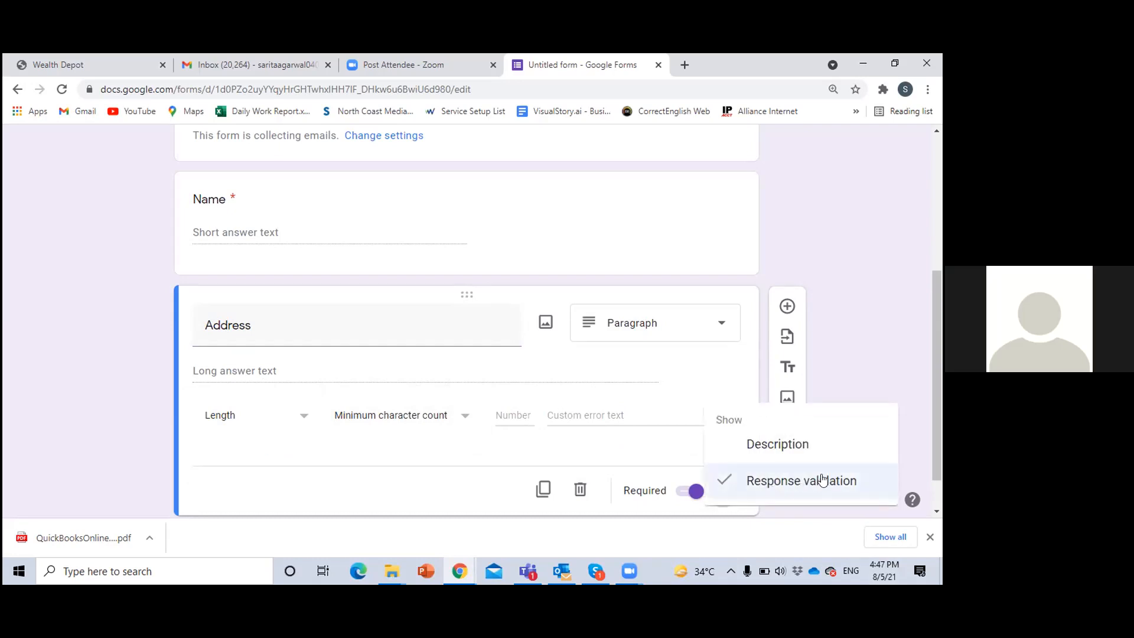
pyautogui.click(614, 450)
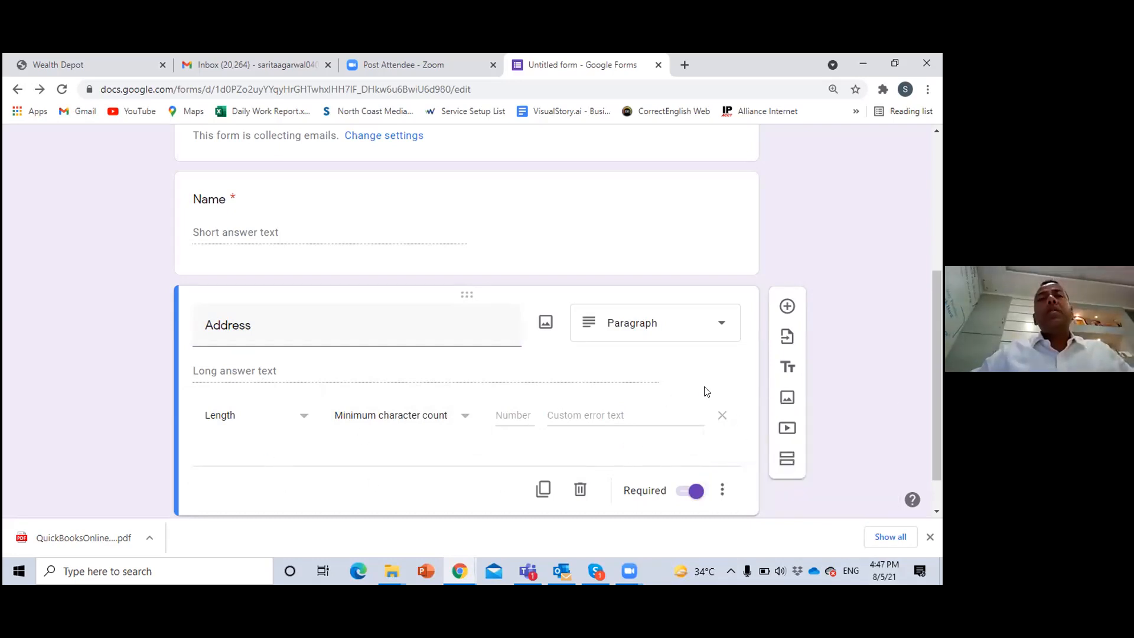
pyautogui.click(722, 414)
# Create a new spreadsheet named "Untitled form (Responses)" as the destination for the form's responses
pyautogui.scroll(2, 440, 429)
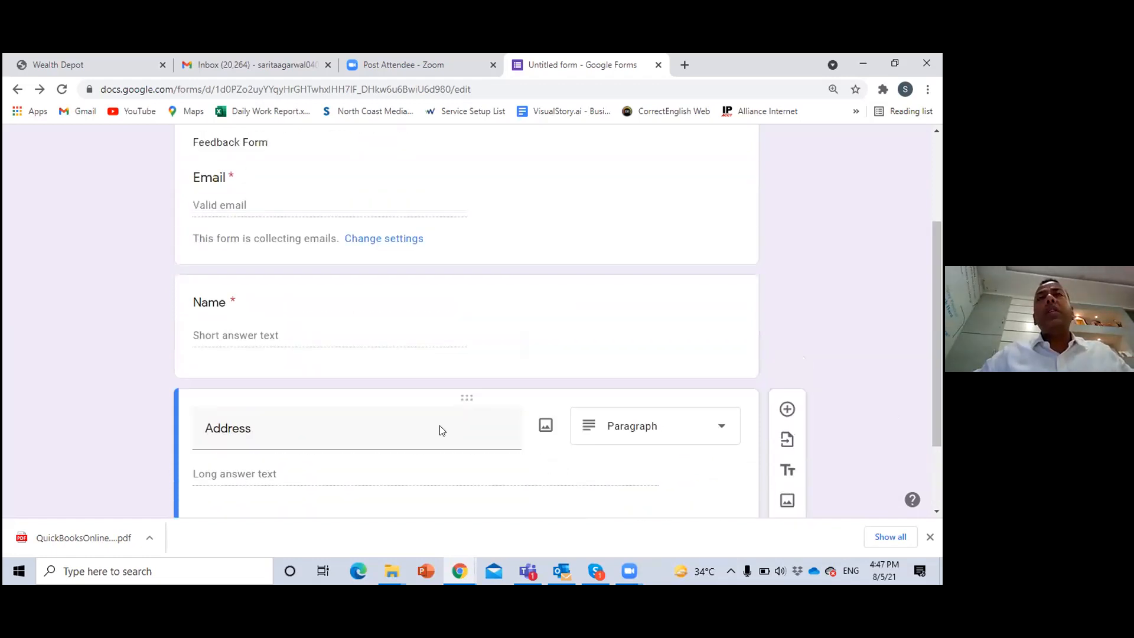
pyautogui.scroll(4, 439, 430)
pyautogui.scroll(-4, 440, 429)
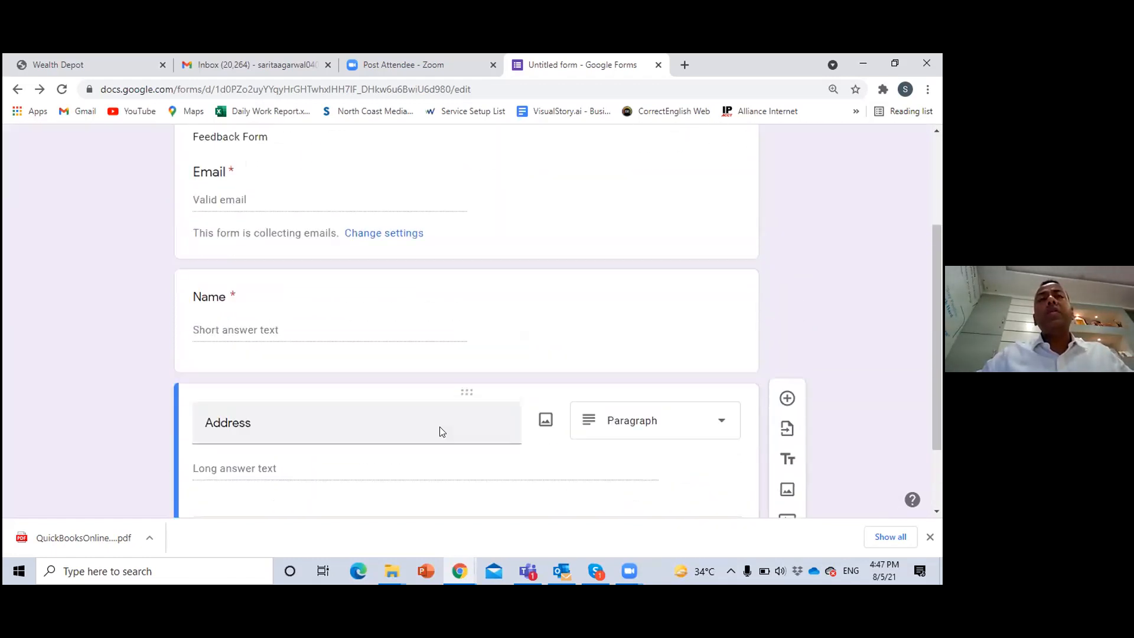
pyautogui.scroll(3, 440, 431)
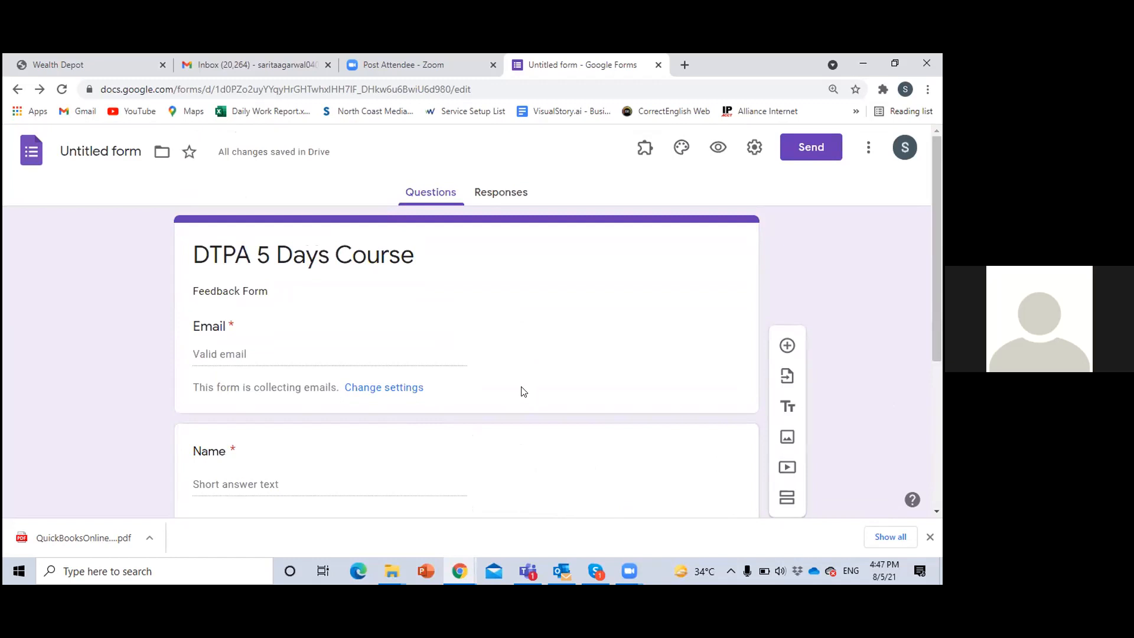
pyautogui.click(500, 193)
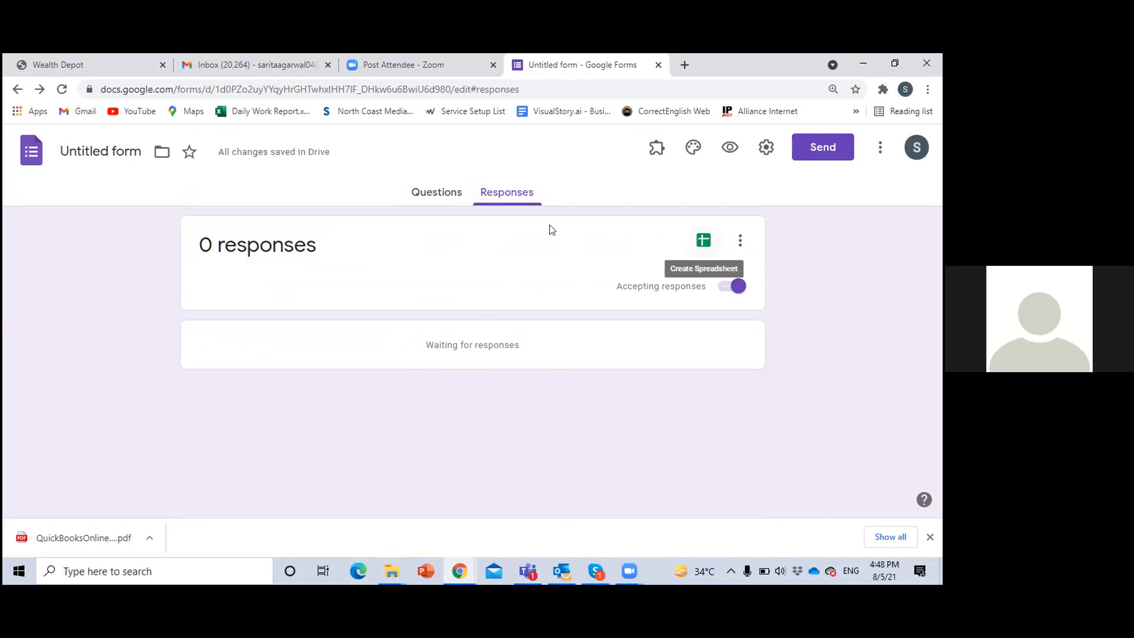
pyautogui.click(703, 241)
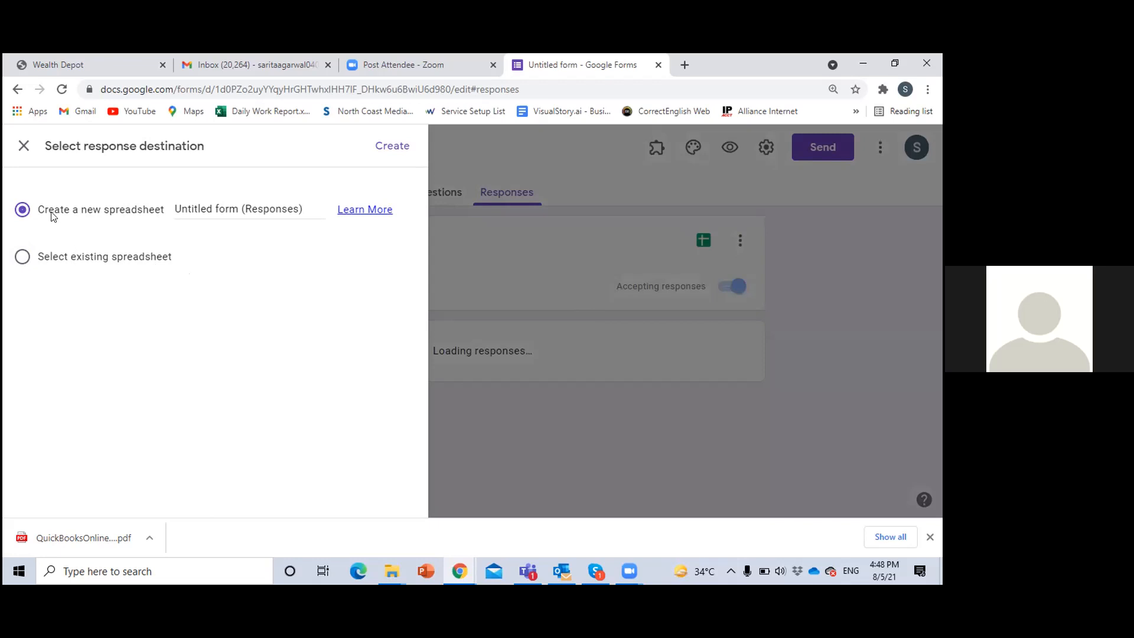
pyautogui.click(390, 149)
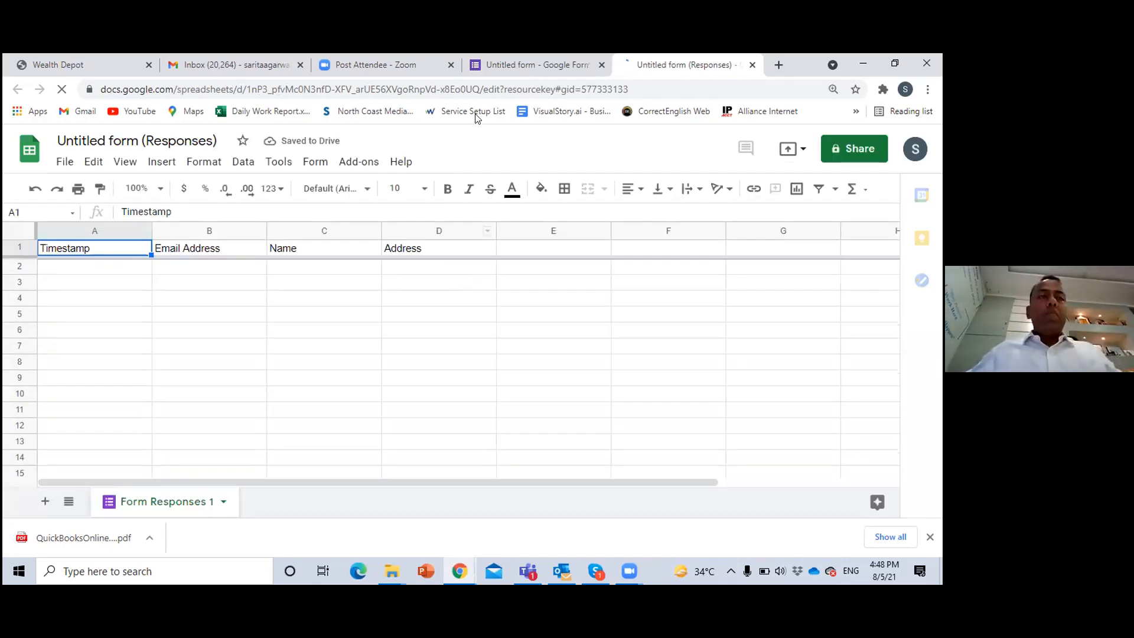
# Return to the form, copy its shortened share link, and close the send options
pyautogui.click(516, 62)
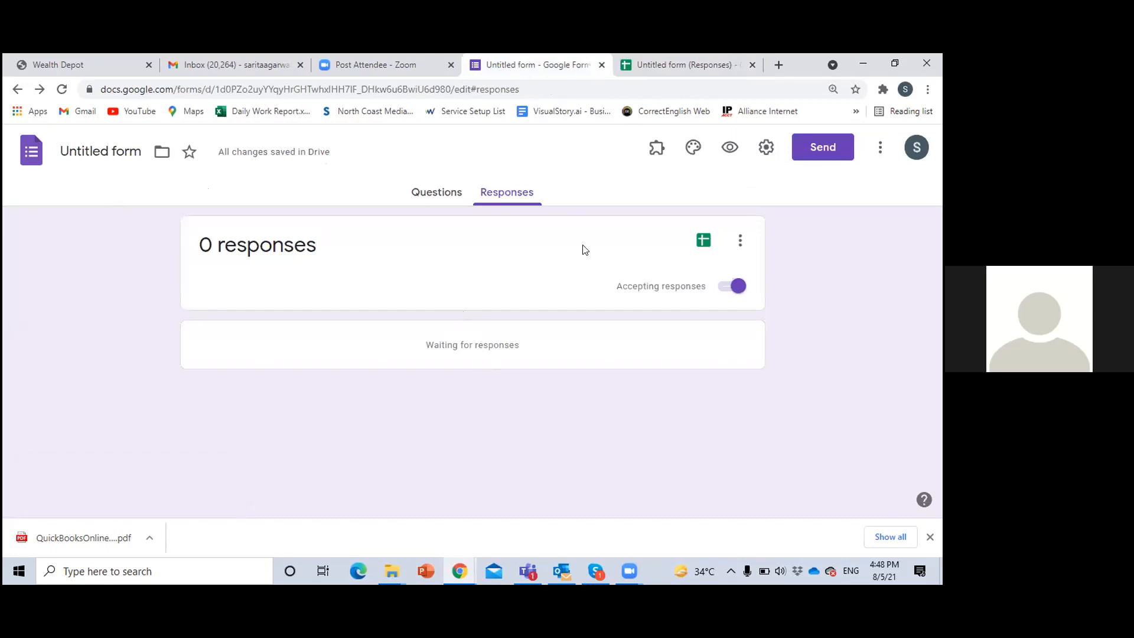
pyautogui.click(815, 150)
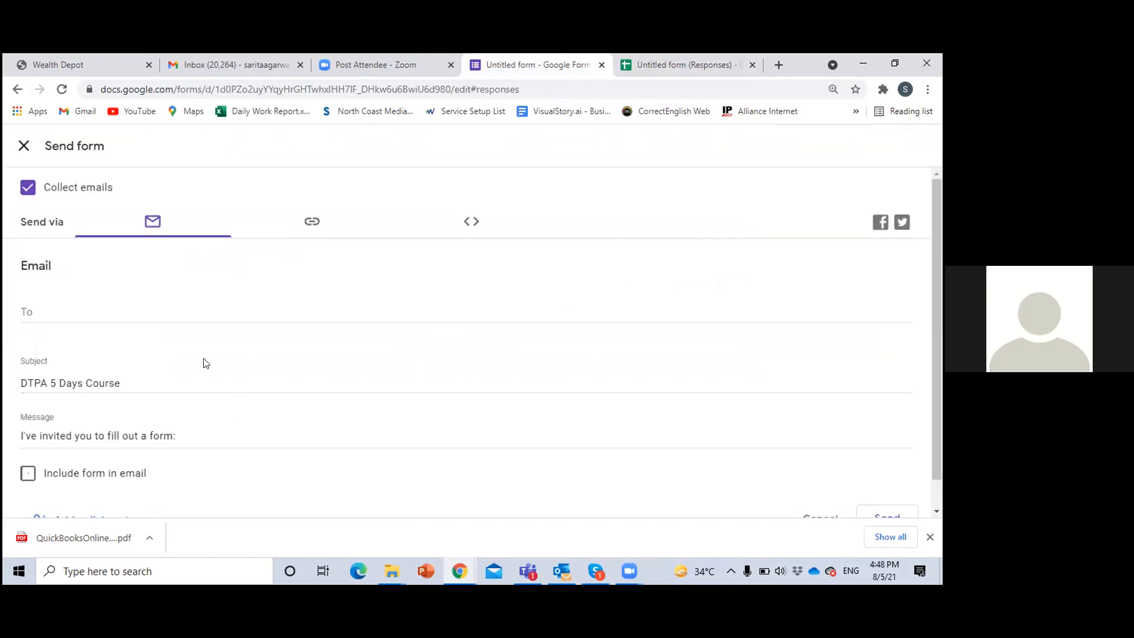
pyautogui.click(310, 225)
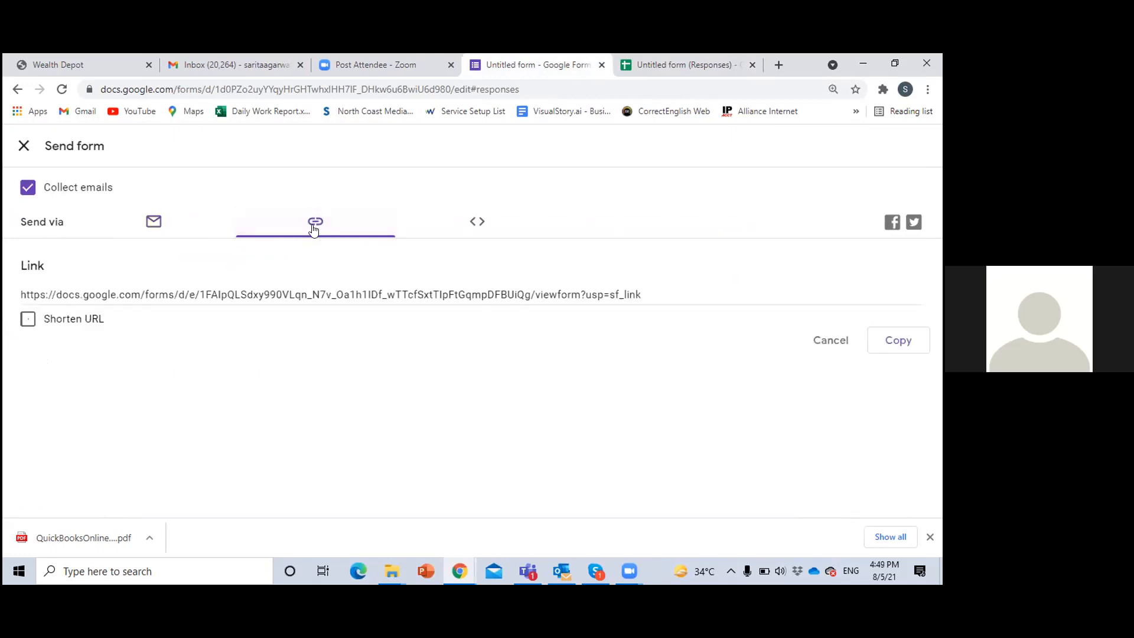
pyautogui.click(652, 303)
pyautogui.click(652, 295)
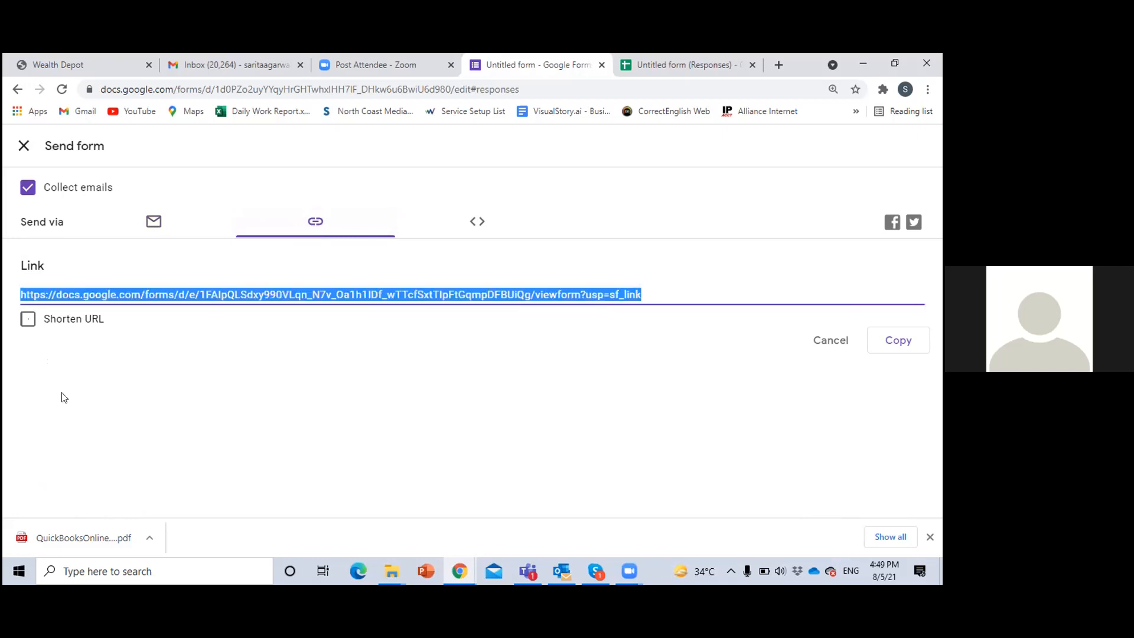
pyautogui.click(28, 320)
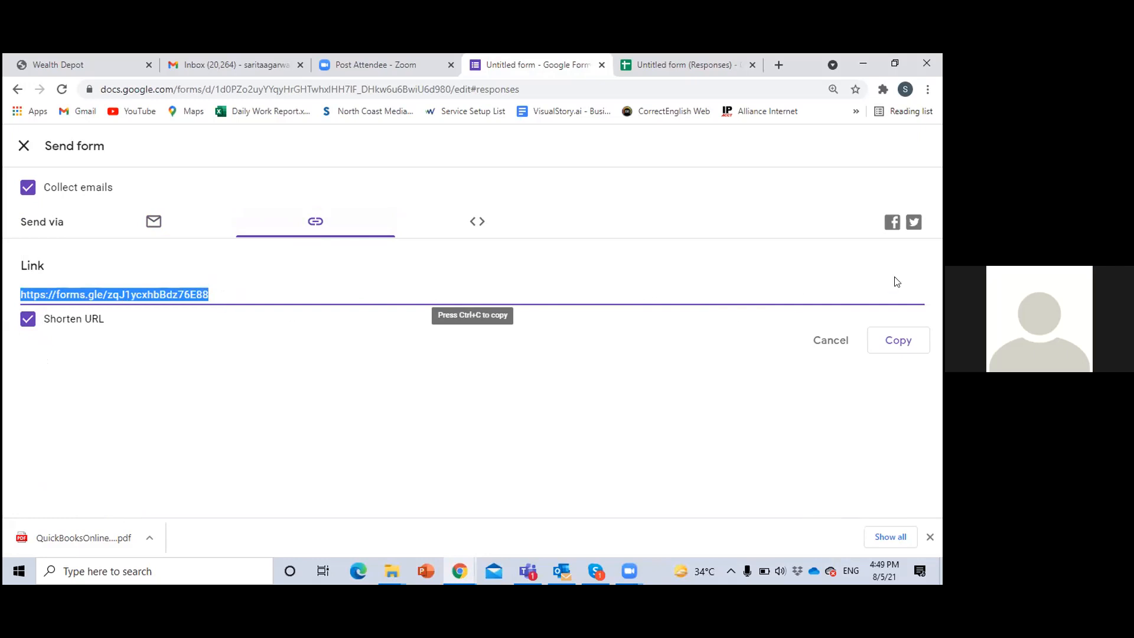
pyautogui.click(902, 347)
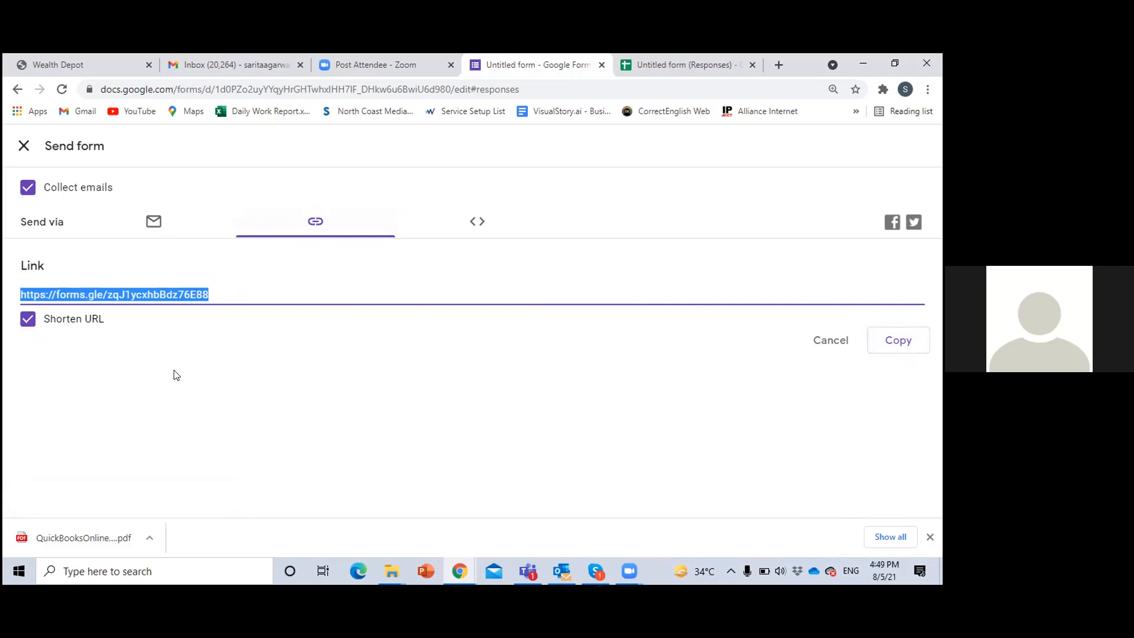
pyautogui.click(24, 145)
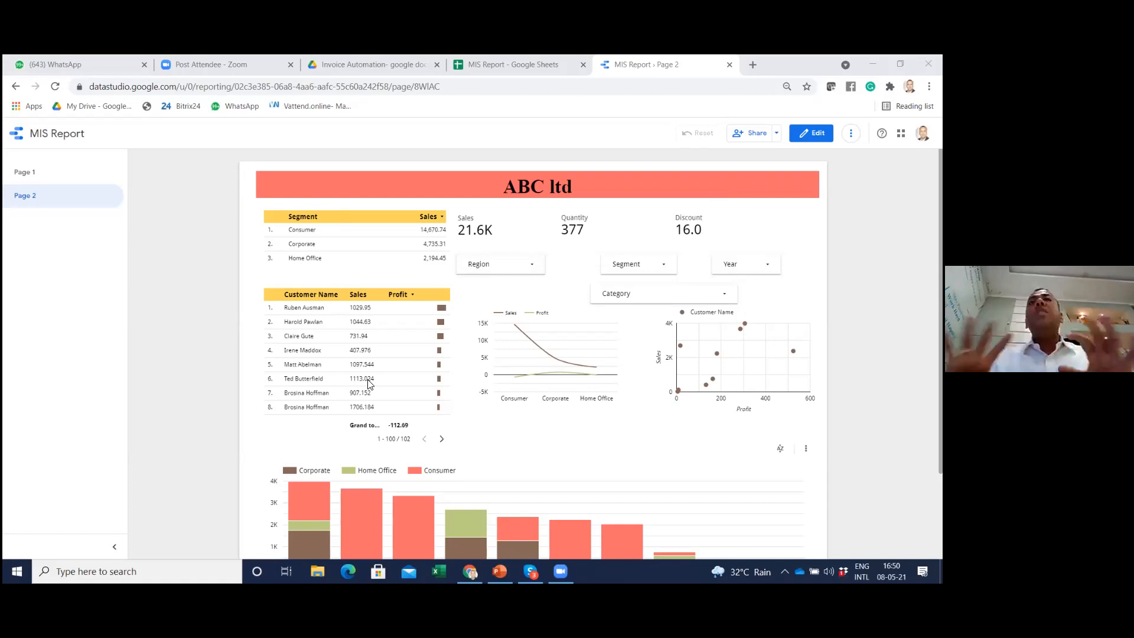
# In the Data Studio MIS Report, filter page 2 to the East region only
pyautogui.click(497, 264)
pyautogui.click(477, 302)
pyautogui.click(474, 336)
pyautogui.click(475, 356)
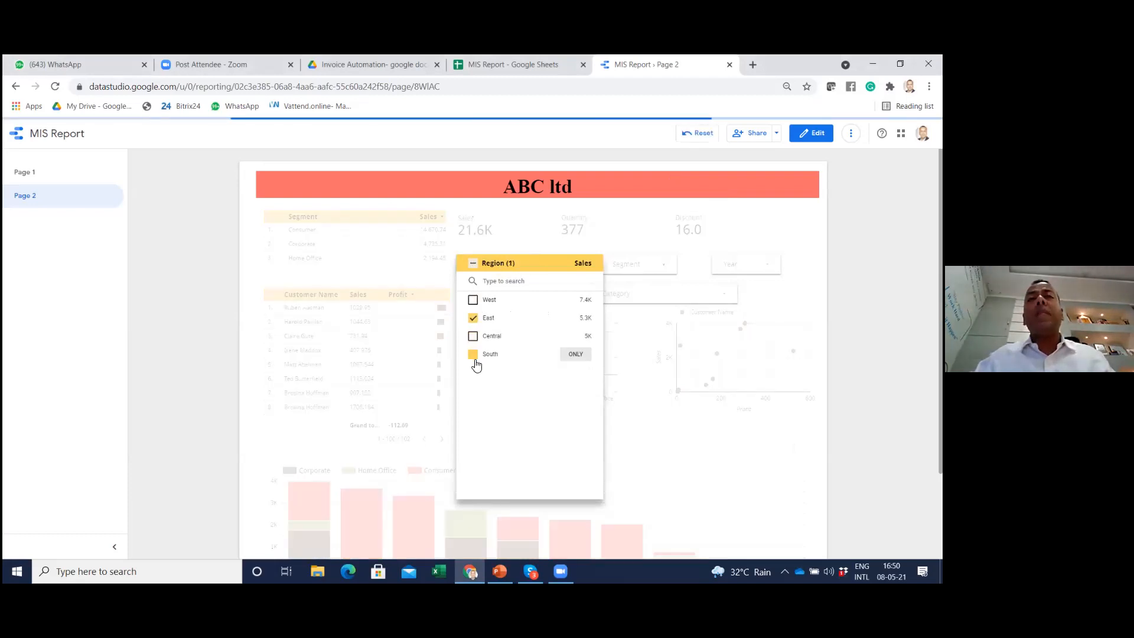
pyautogui.click(522, 409)
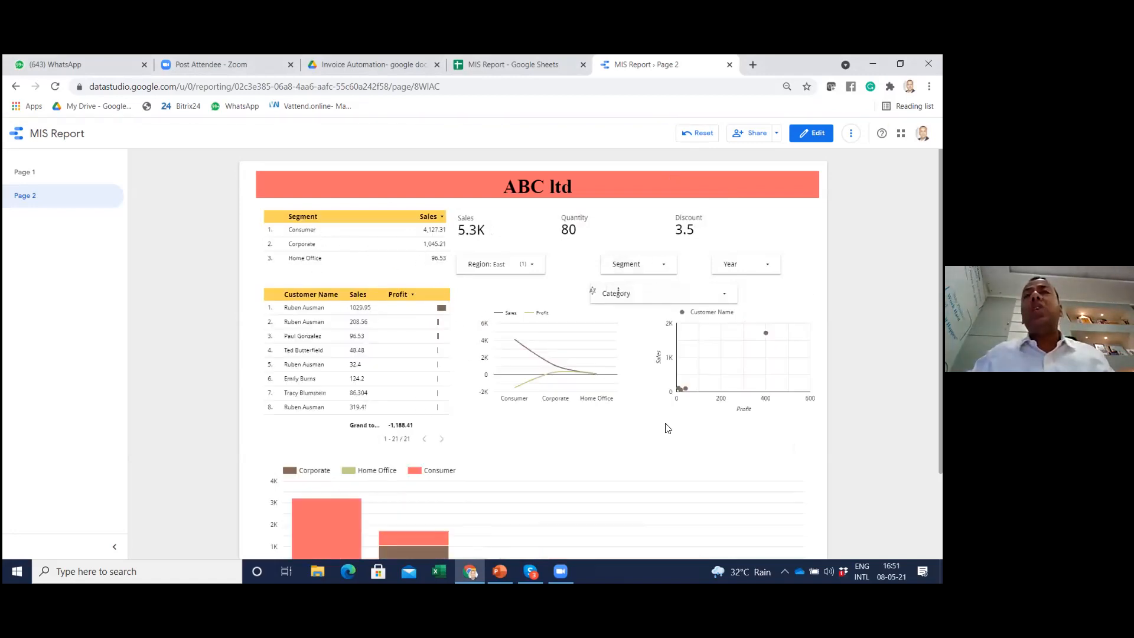
# Exclude Corporate from the report's Segment filter, keeping Consumer and Home Office
pyautogui.click(640, 267)
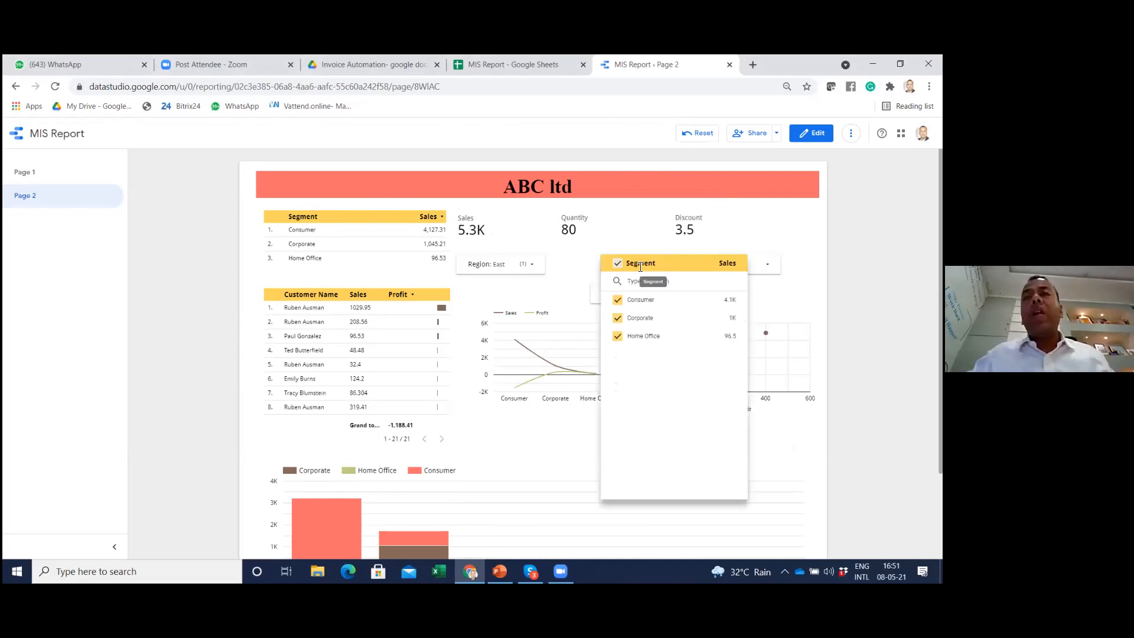
pyautogui.click(617, 318)
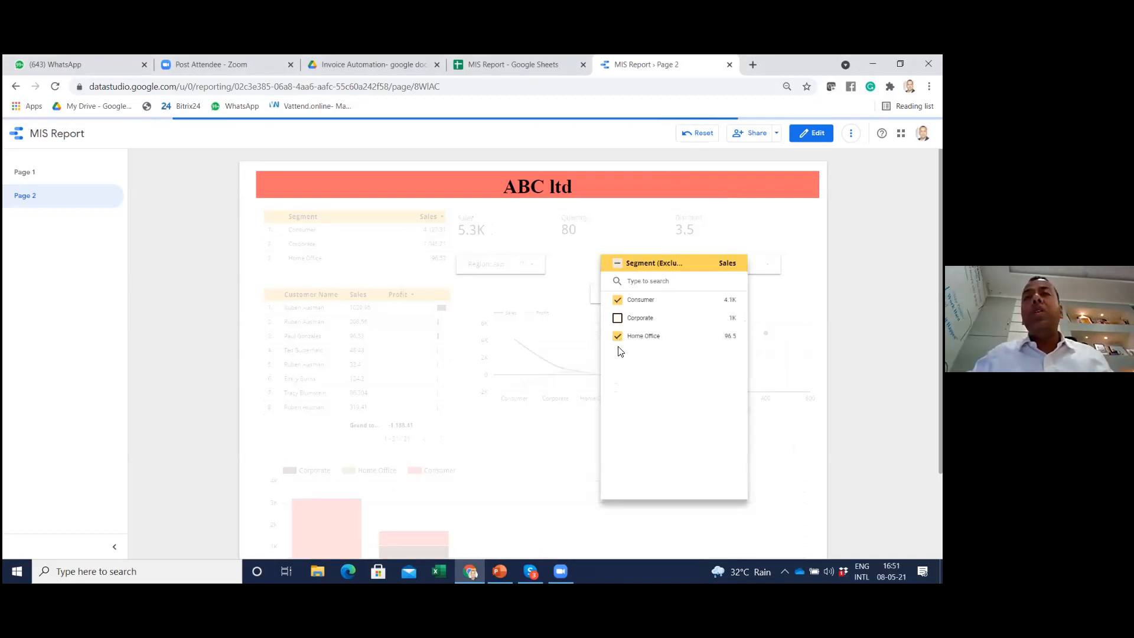
pyautogui.click(536, 531)
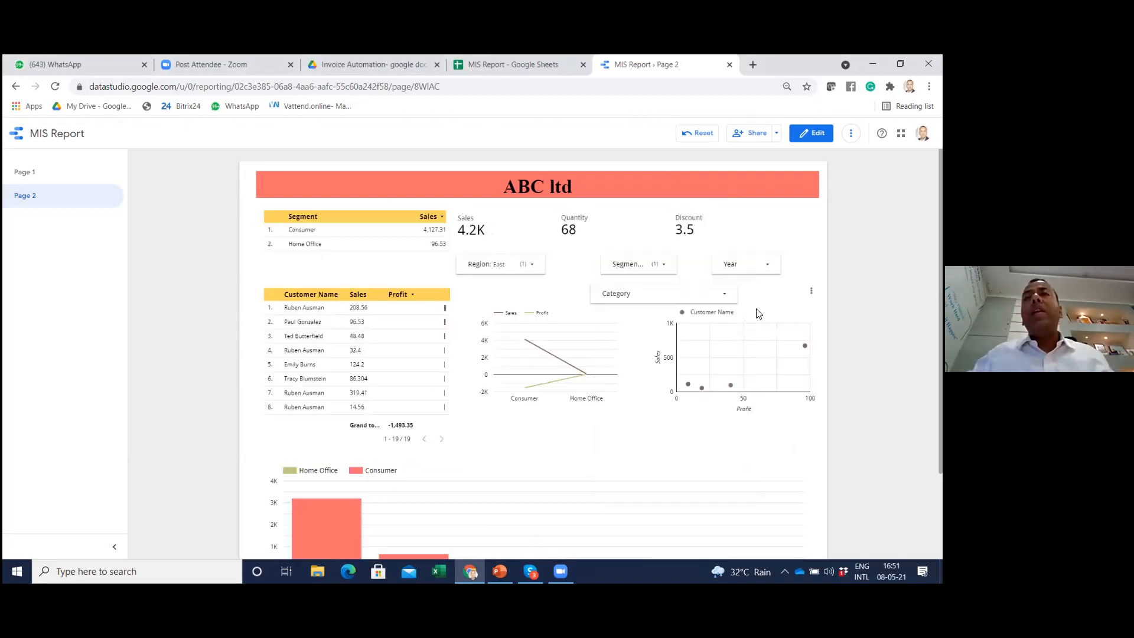
# Limit the report's Year filter to 2016 by excluding 2015 and 2017
pyautogui.click(748, 264)
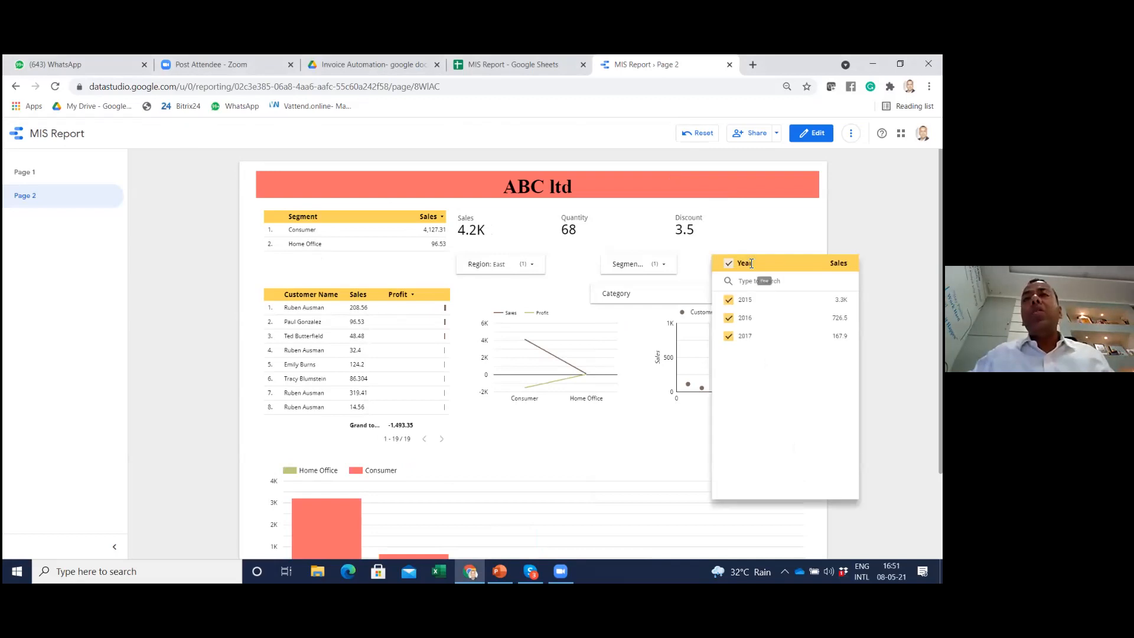
pyautogui.click(731, 300)
pyautogui.click(730, 336)
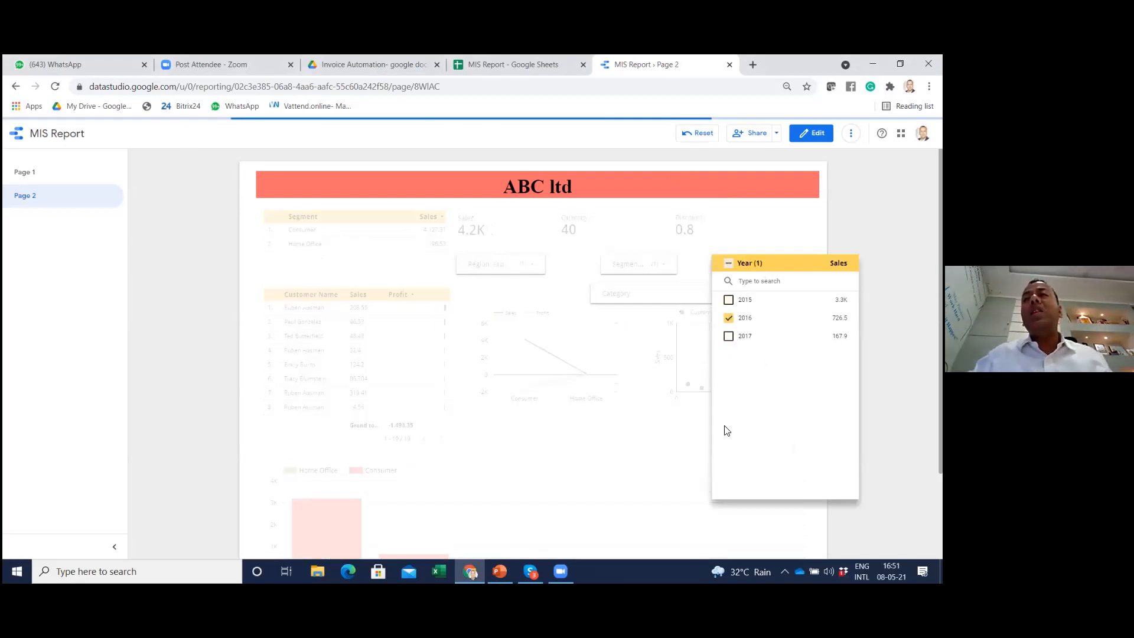
pyautogui.click(662, 455)
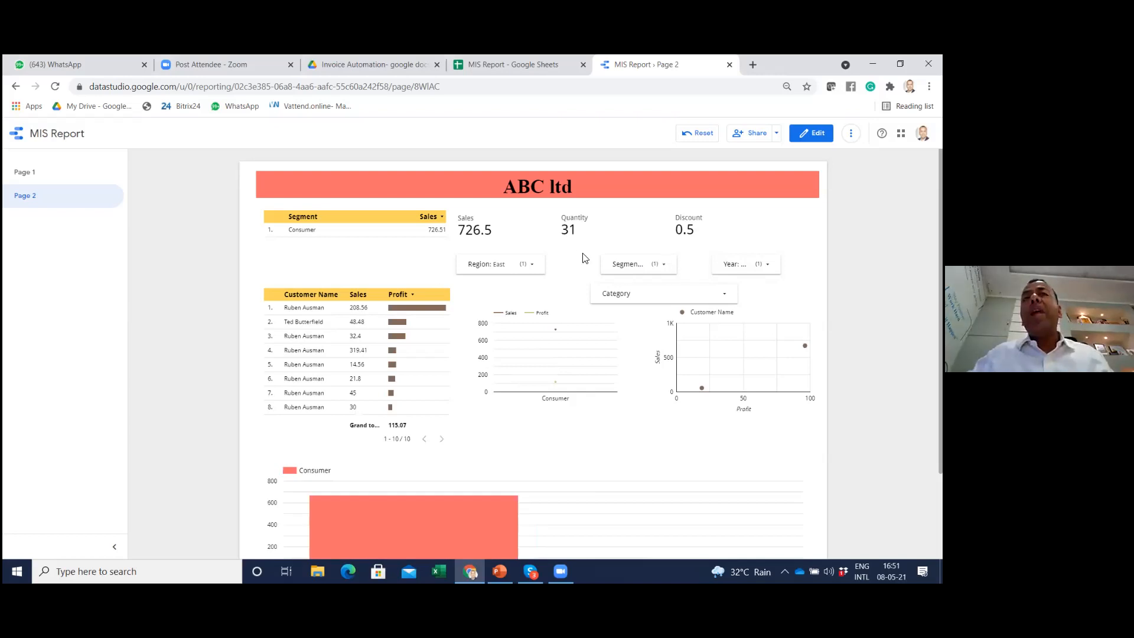
# Limit the report's Category filter to Furniture by excluding Office Supplies and Technology
pyautogui.click(676, 297)
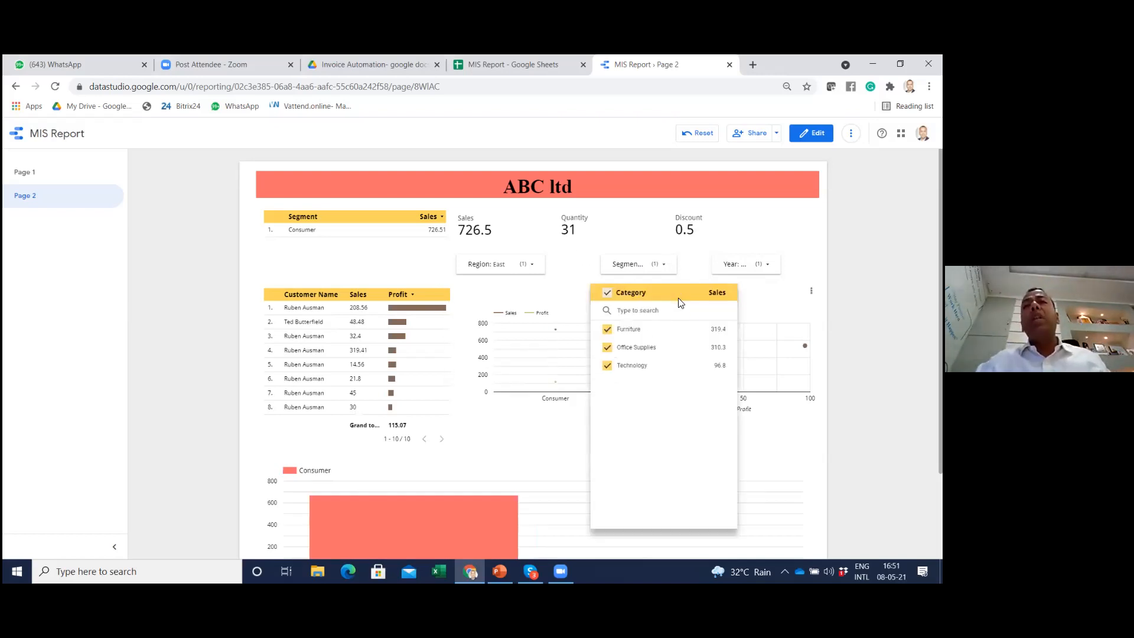
pyautogui.click(608, 348)
pyautogui.click(607, 365)
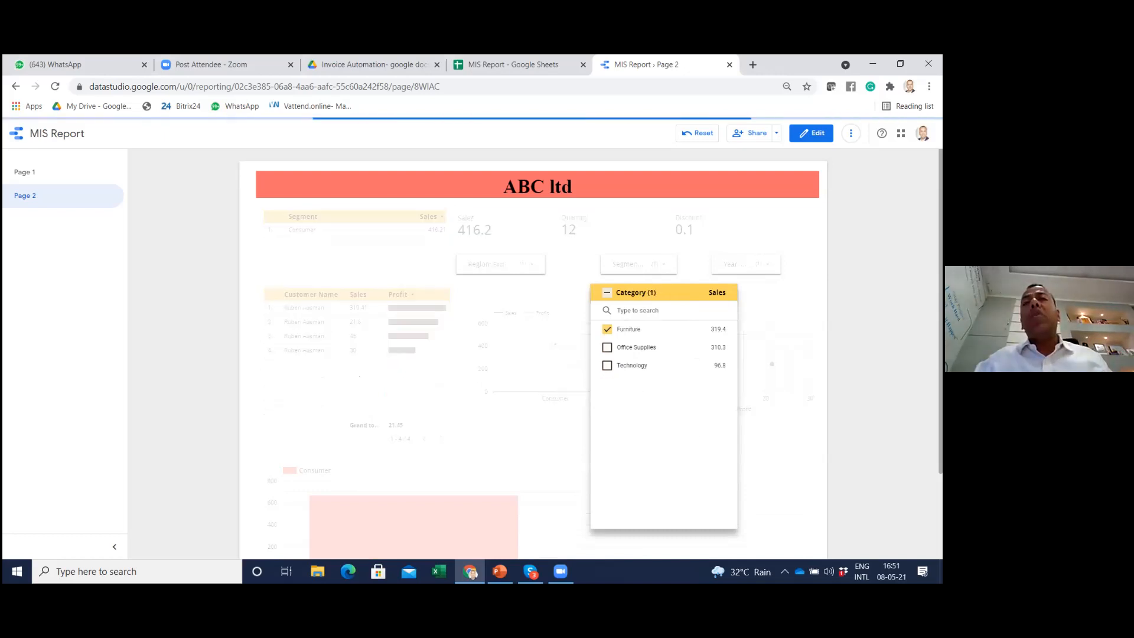
pyautogui.click(557, 384)
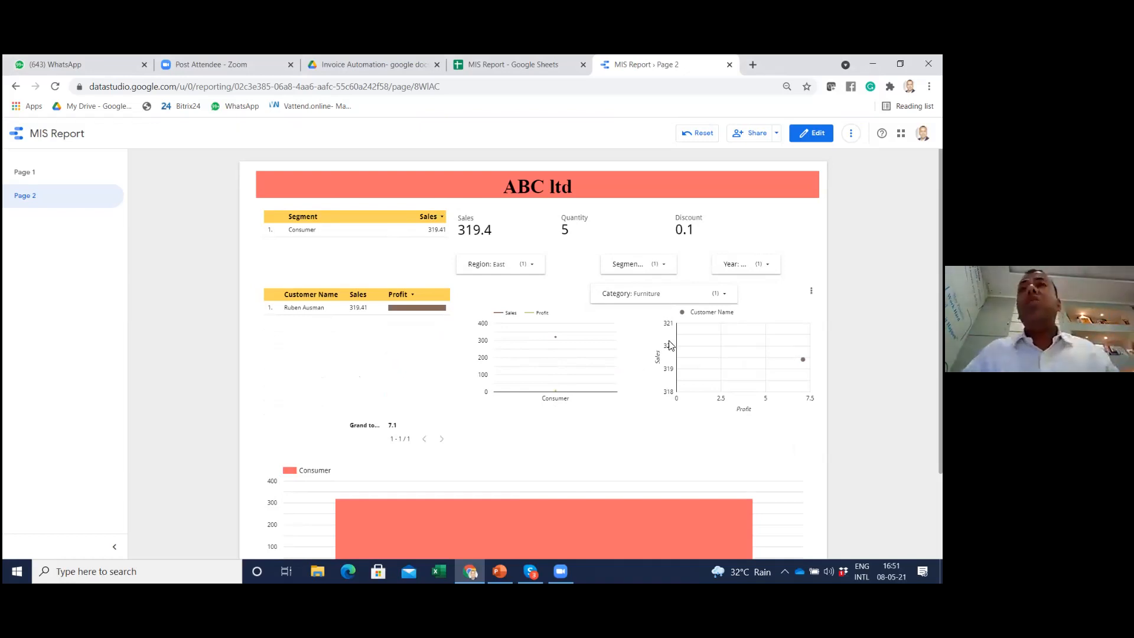
# Look over the MIS Report source spreadsheet and close the Data Studio report, leaving the spreadsheet open
pyautogui.click(506, 69)
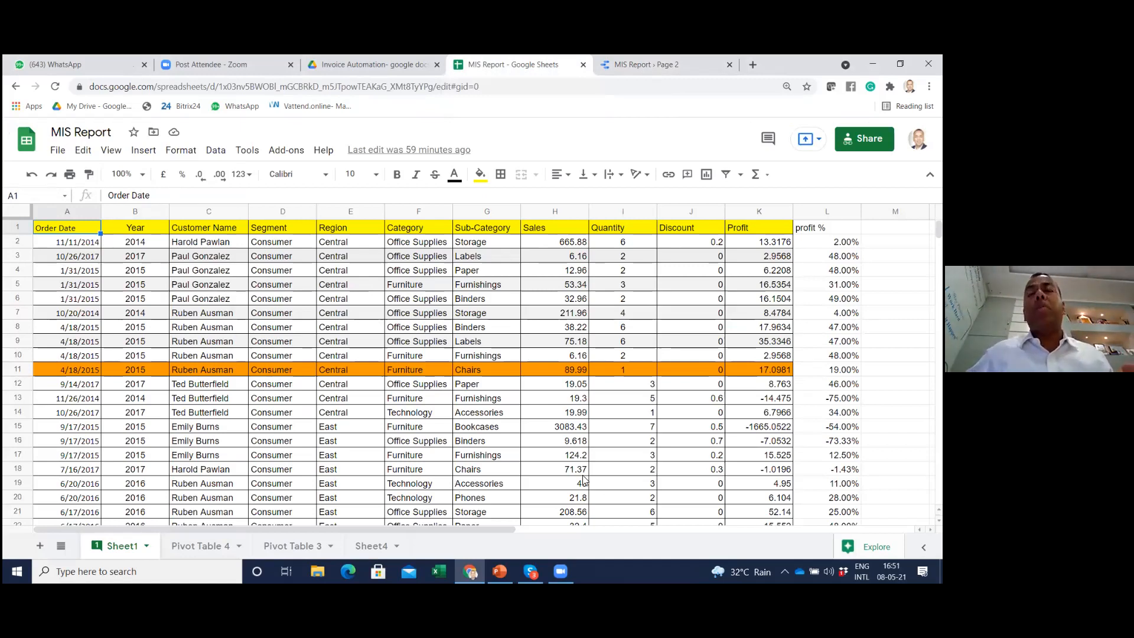
pyautogui.click(698, 67)
pyautogui.click(730, 65)
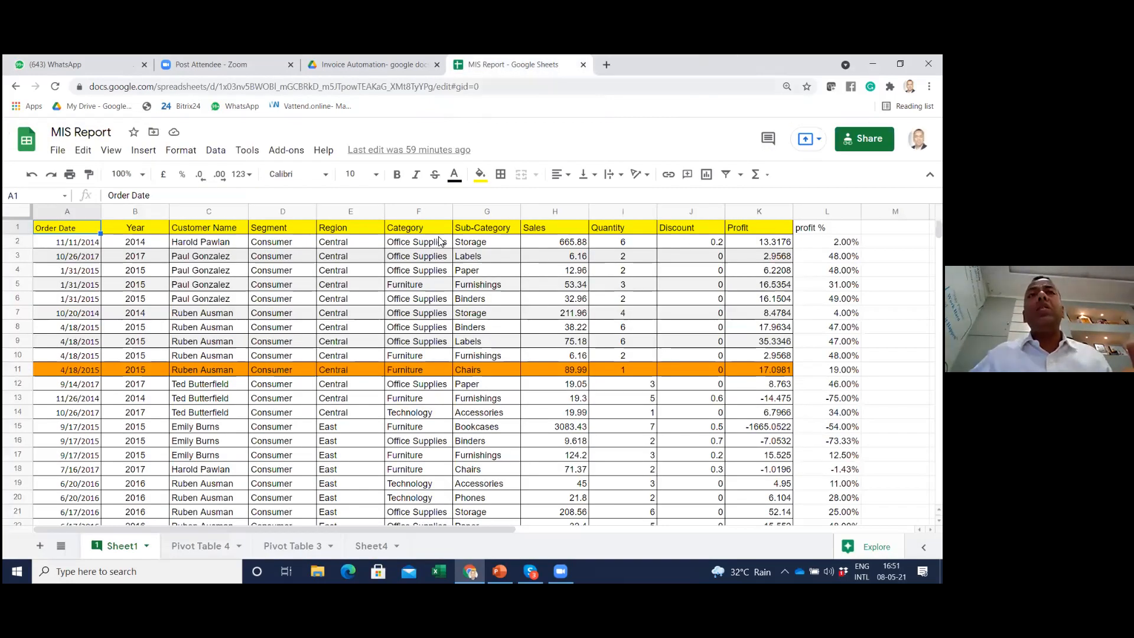
# Open Google Data Studio in a new browser tab through a Google search for "data studio" and start a blank report
pyautogui.click(605, 66)
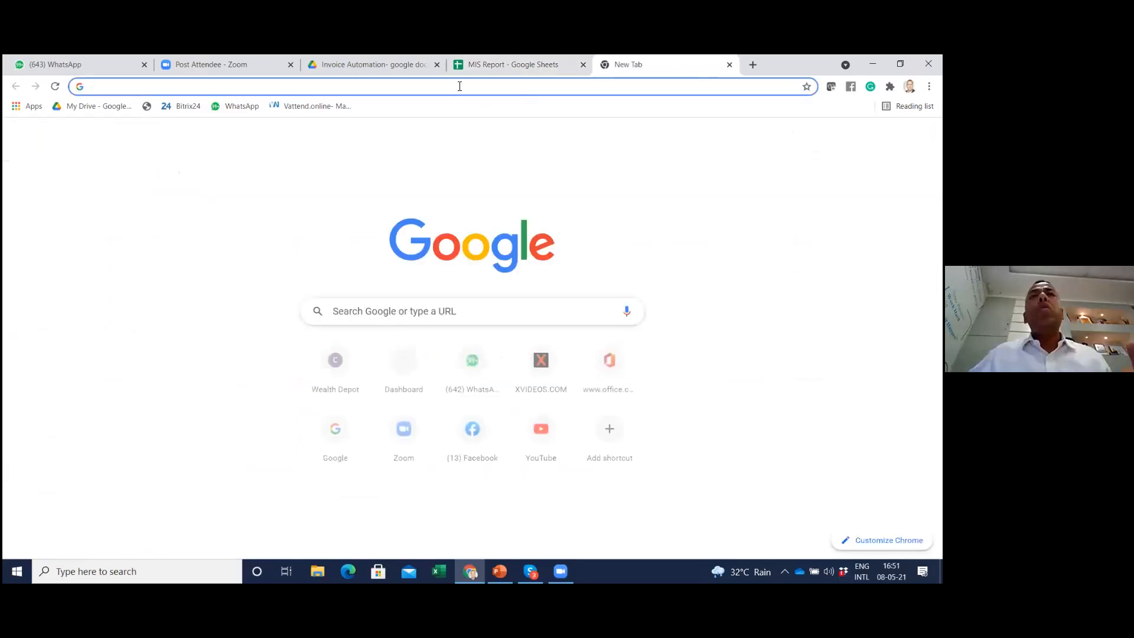
pyautogui.click(425, 313)
pyautogui.write('data')
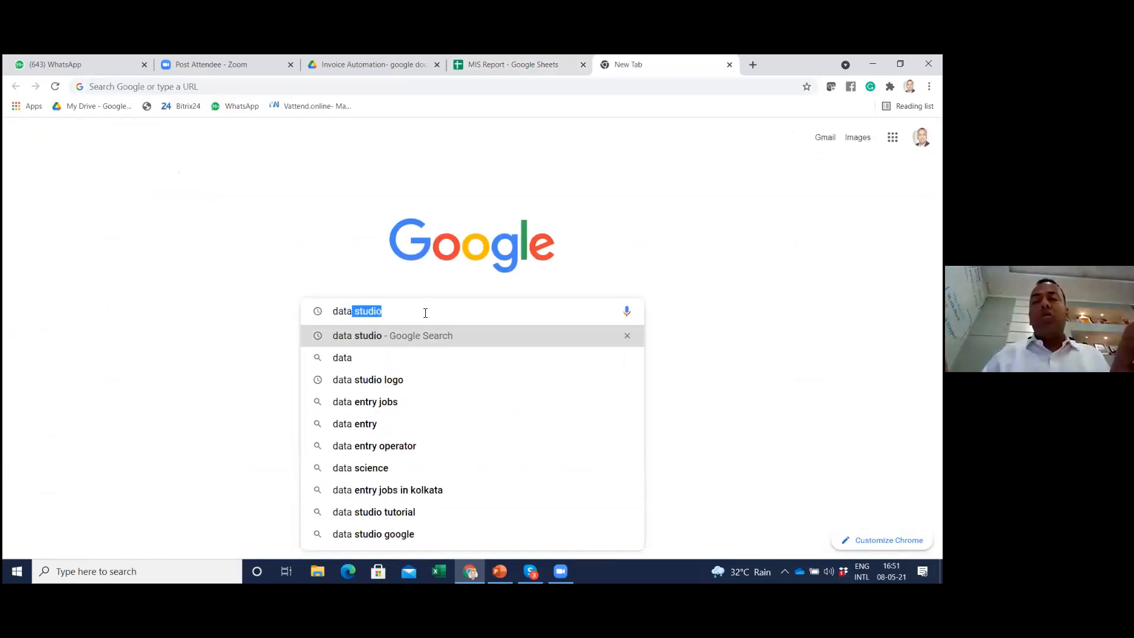
pyautogui.press('Return')
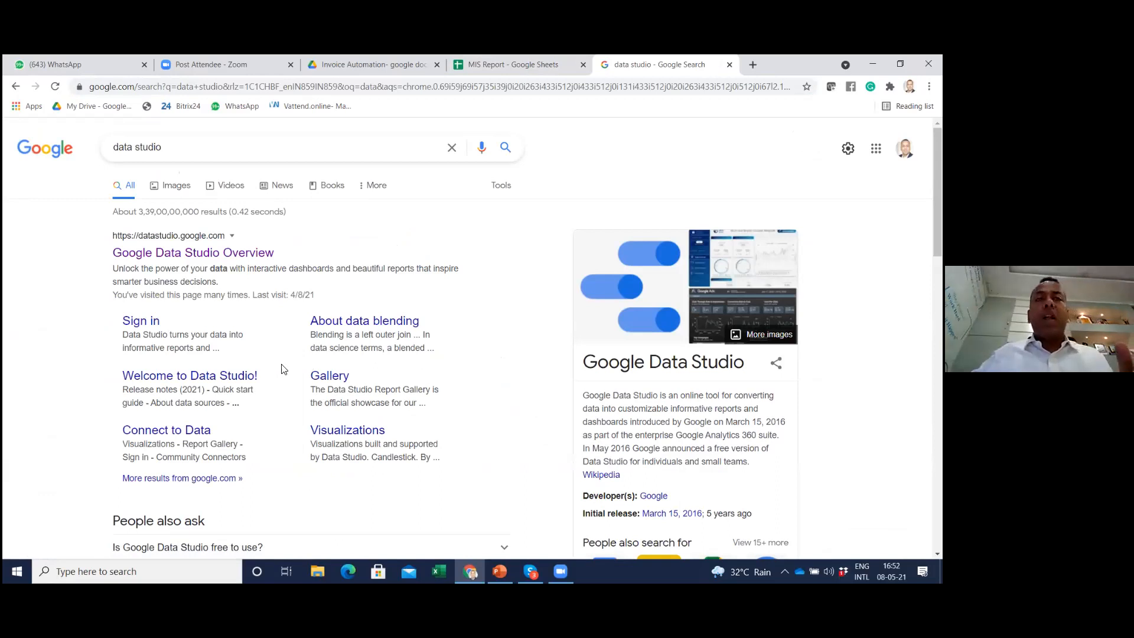
pyautogui.scroll(-2, 112, 363)
pyautogui.scroll(2, 98, 329)
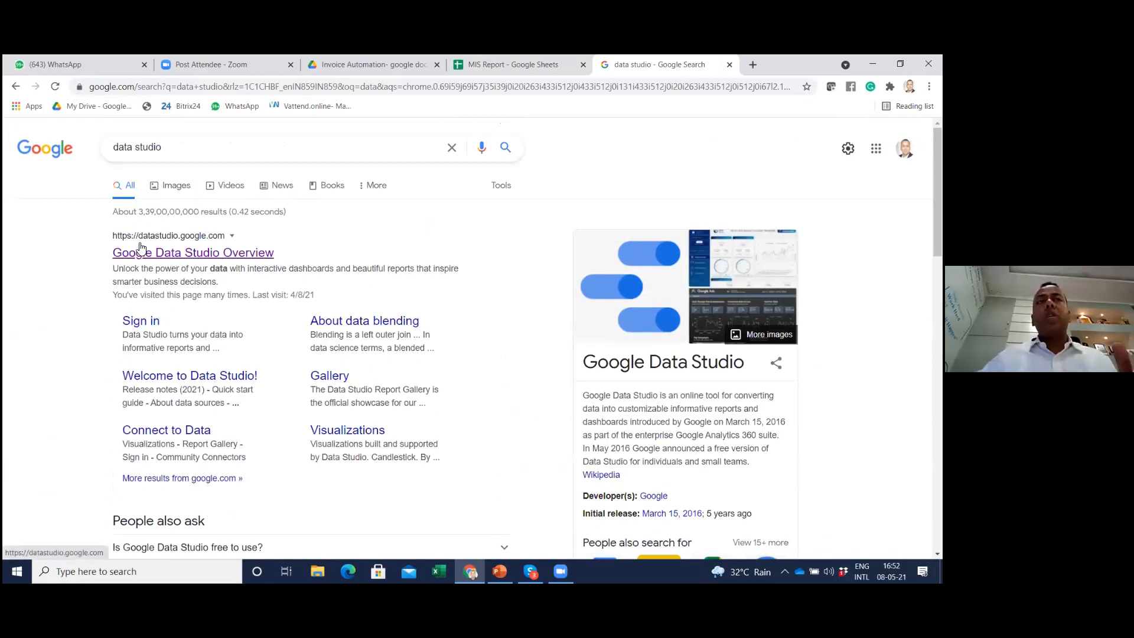
pyautogui.click(195, 254)
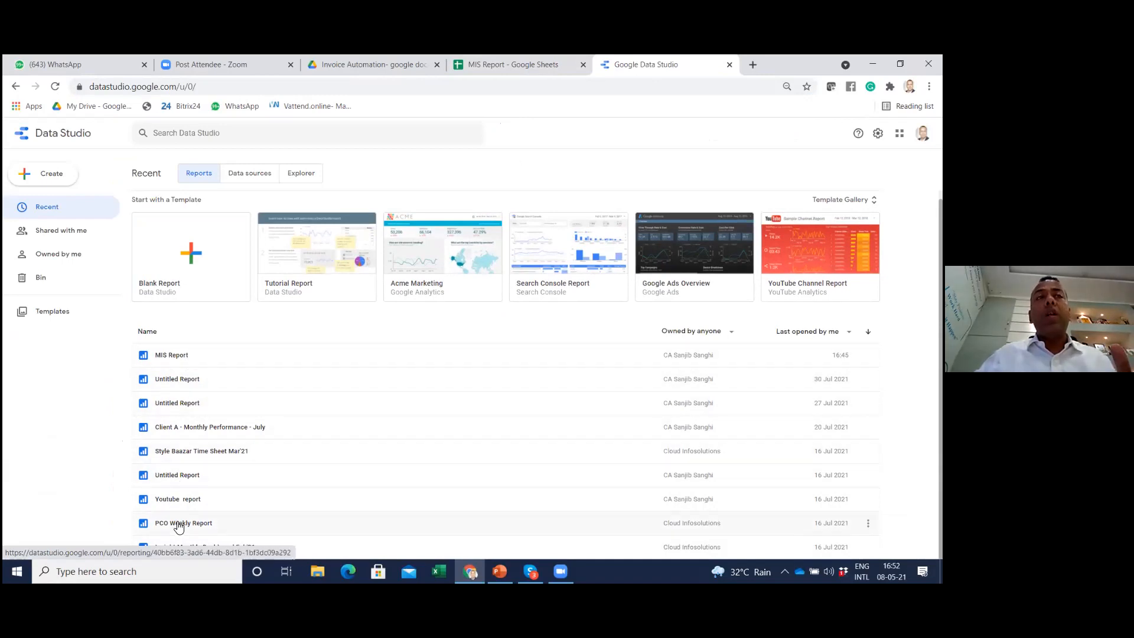
pyautogui.click(179, 256)
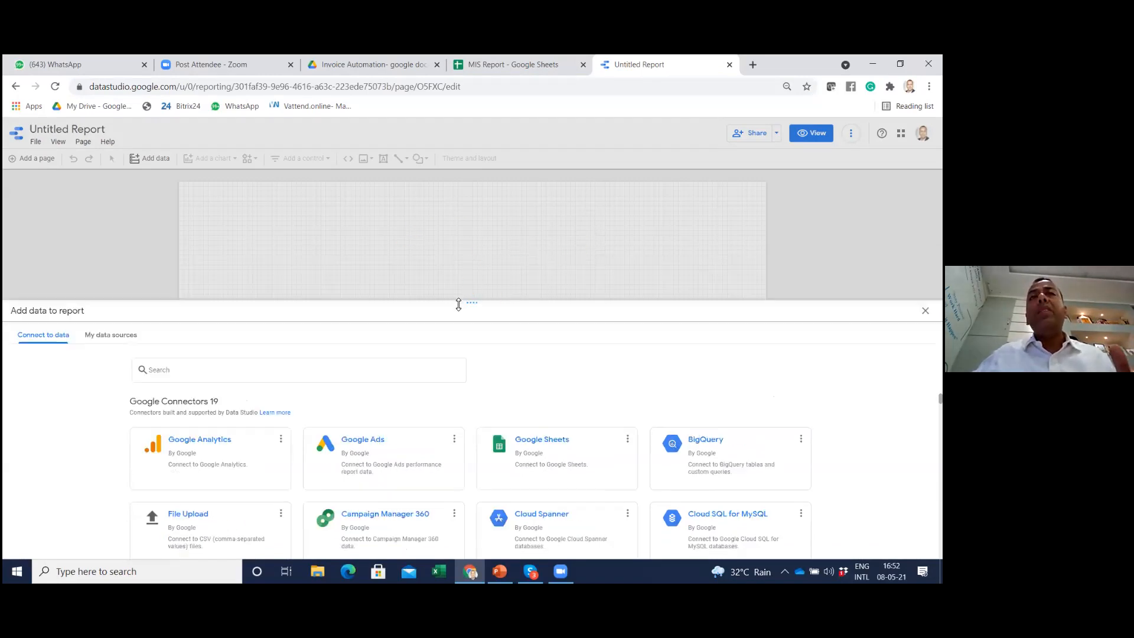
# Enlarge the data connection area and examine the available Google and partner connectors
pyautogui.moveTo(475, 303); pyautogui.dragTo(481, 197)
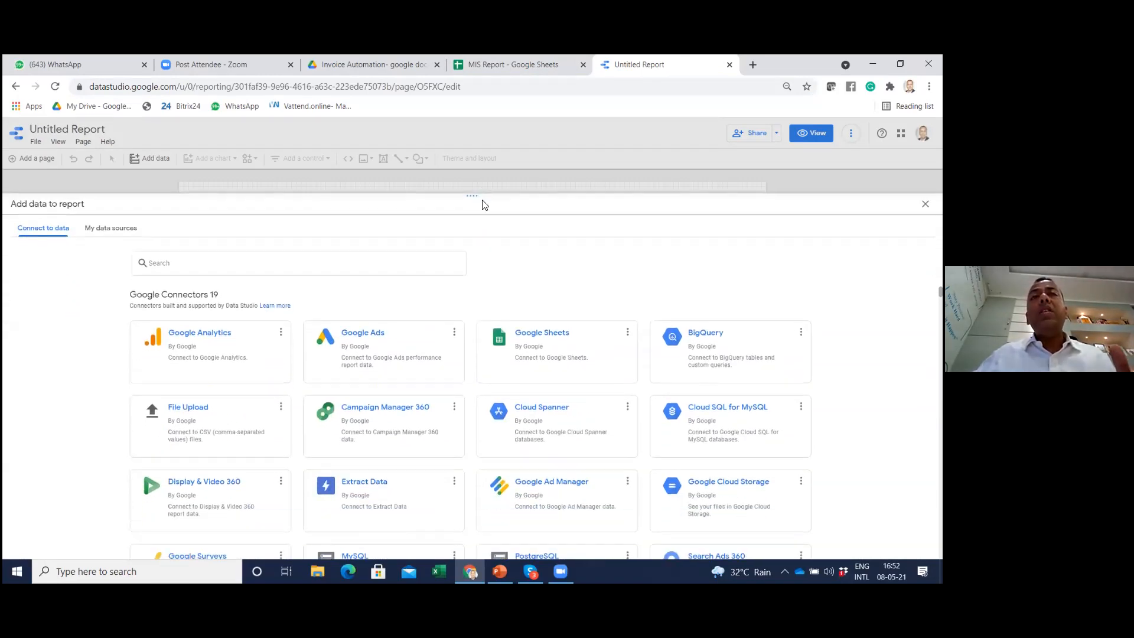
pyautogui.scroll(-3, 569, 364)
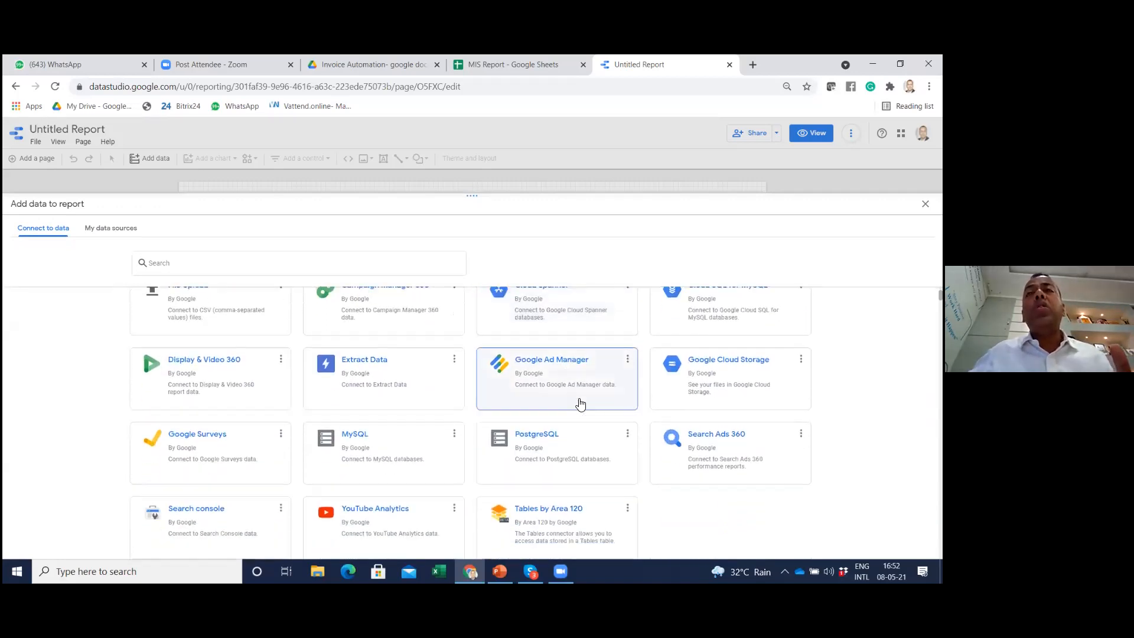
pyautogui.scroll(3, 578, 396)
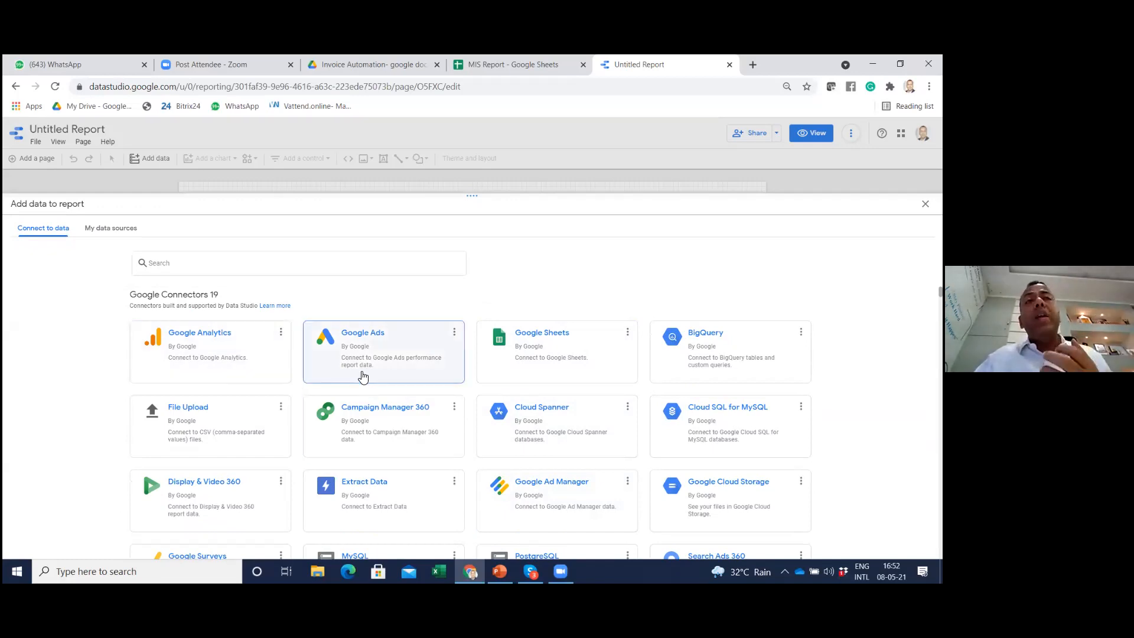
pyautogui.scroll(-2, 357, 375)
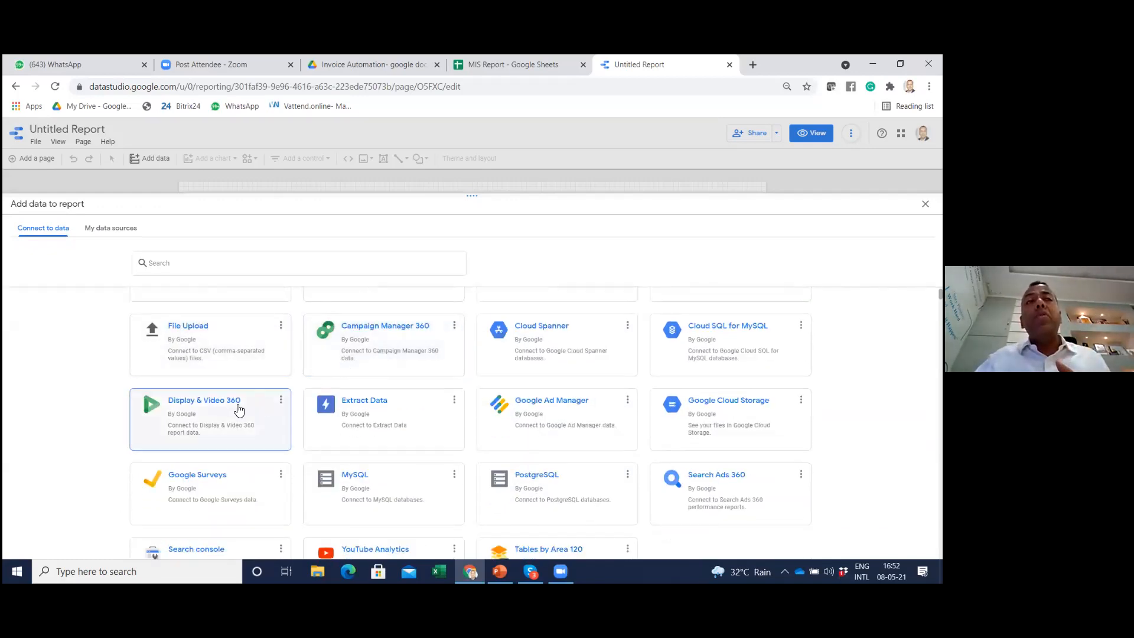
pyautogui.scroll(-1, 239, 410)
pyautogui.scroll(-3, 239, 410)
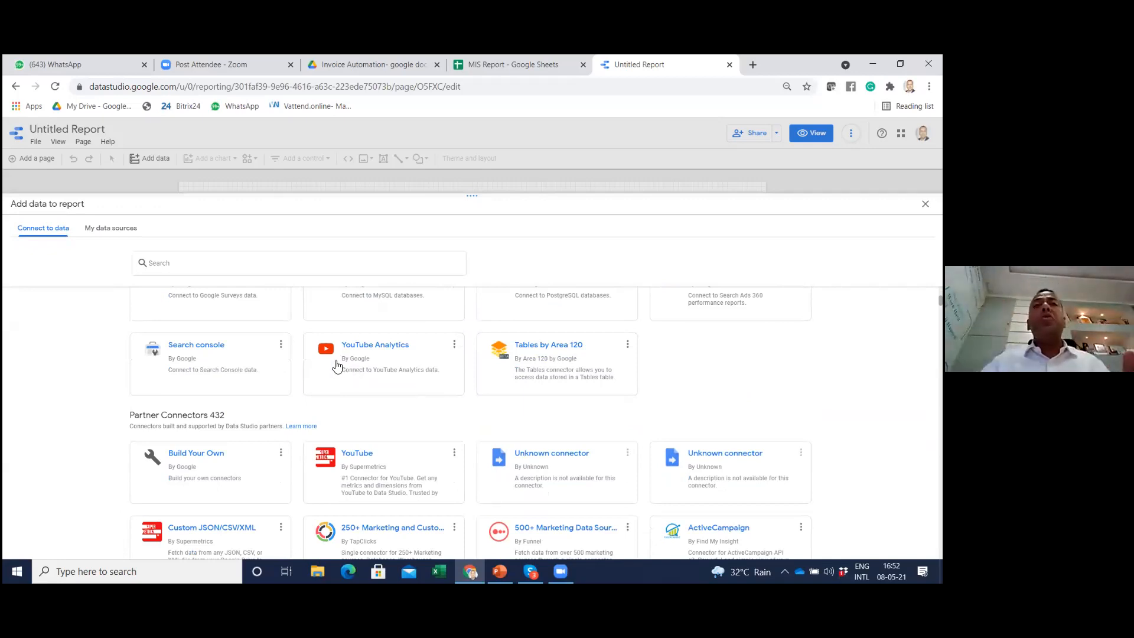
pyautogui.scroll(-2, 565, 389)
pyautogui.scroll(-4, 567, 401)
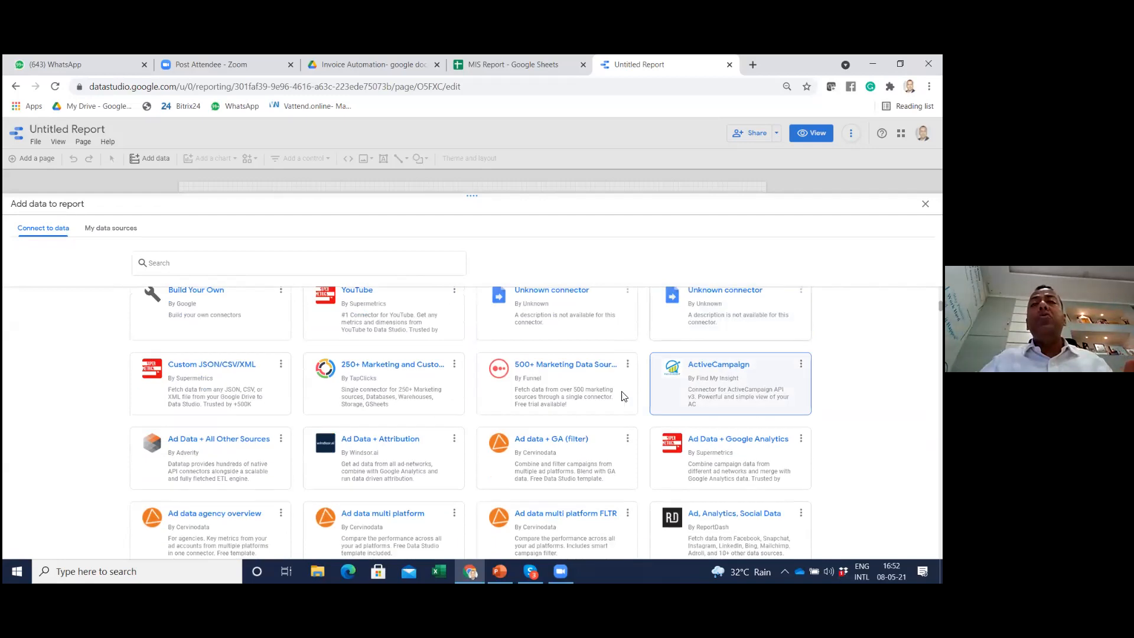
pyautogui.scroll(-8, 563, 410)
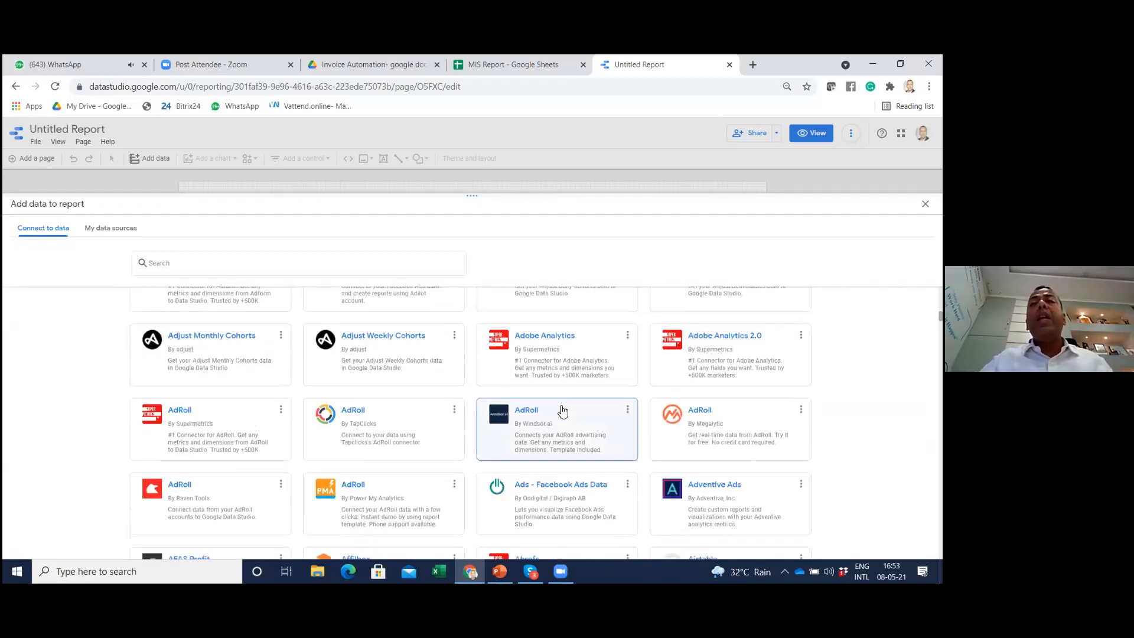
pyautogui.scroll(-2, 563, 411)
pyautogui.scroll(10, 563, 411)
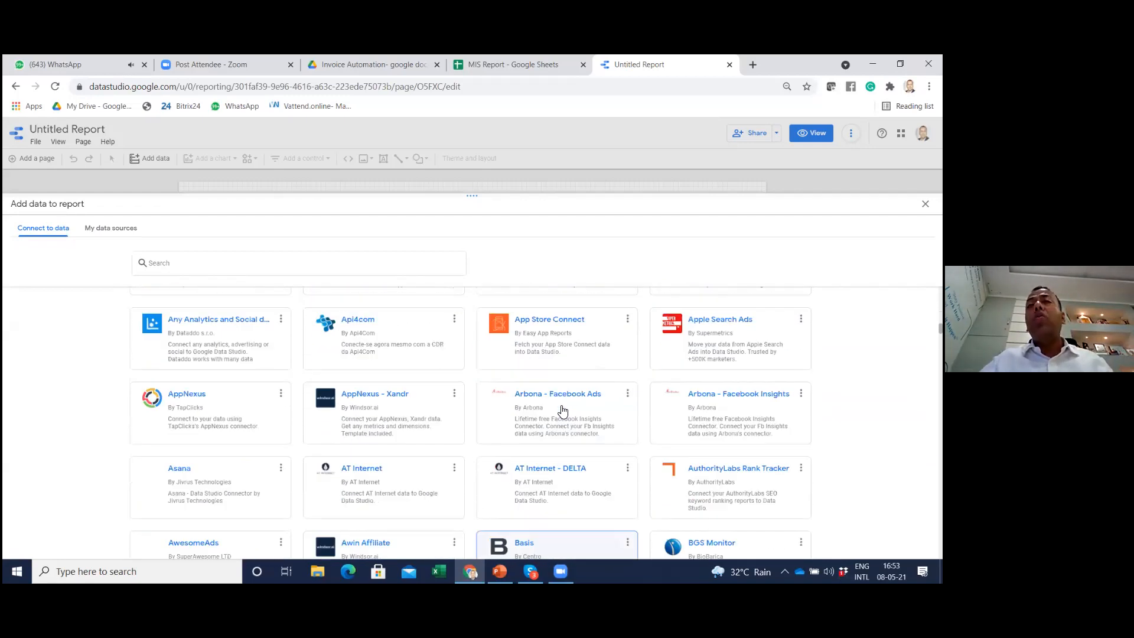
pyautogui.scroll(10, 563, 411)
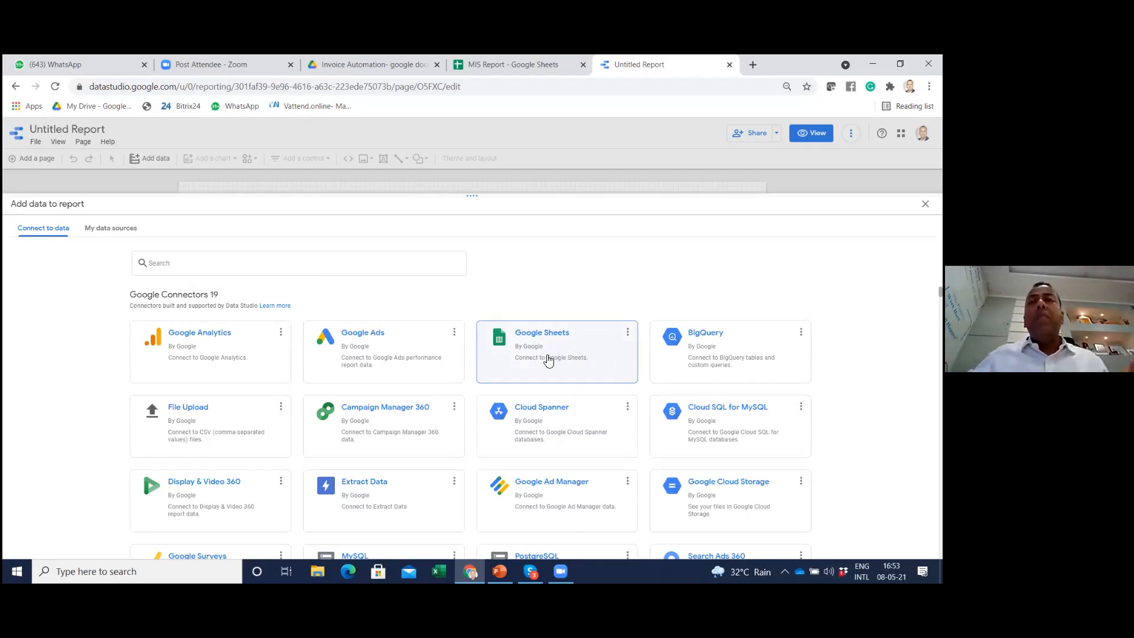
# Add Sheet1 of the MIS Report spreadsheet to the report through the Google Sheets connector, checking the source sheet before adding it
pyautogui.click(549, 361)
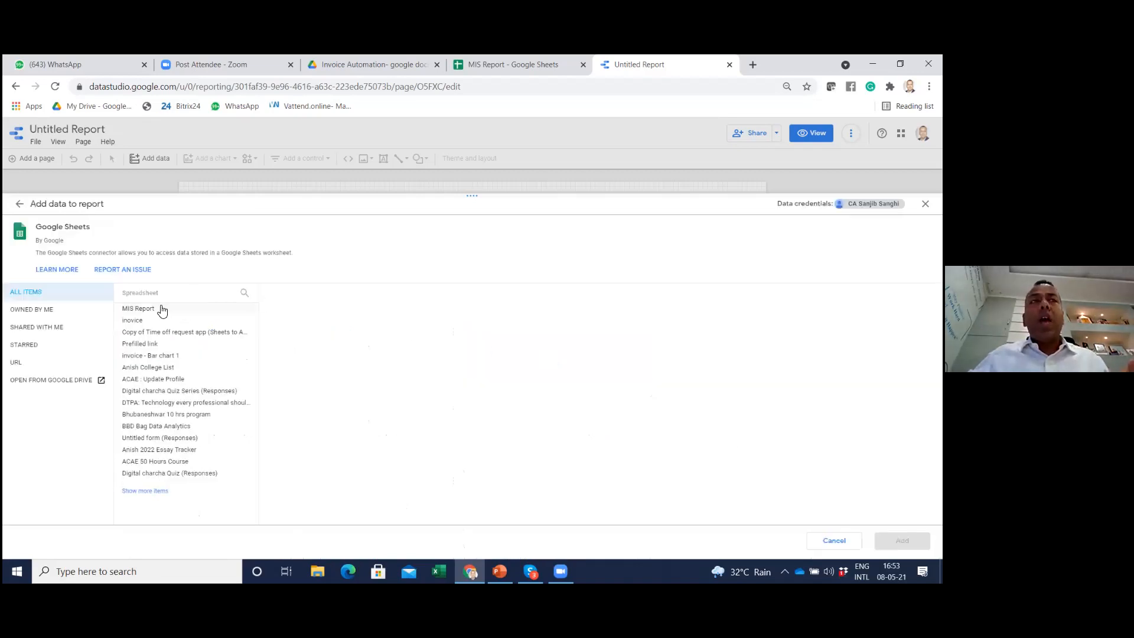
pyautogui.click(141, 313)
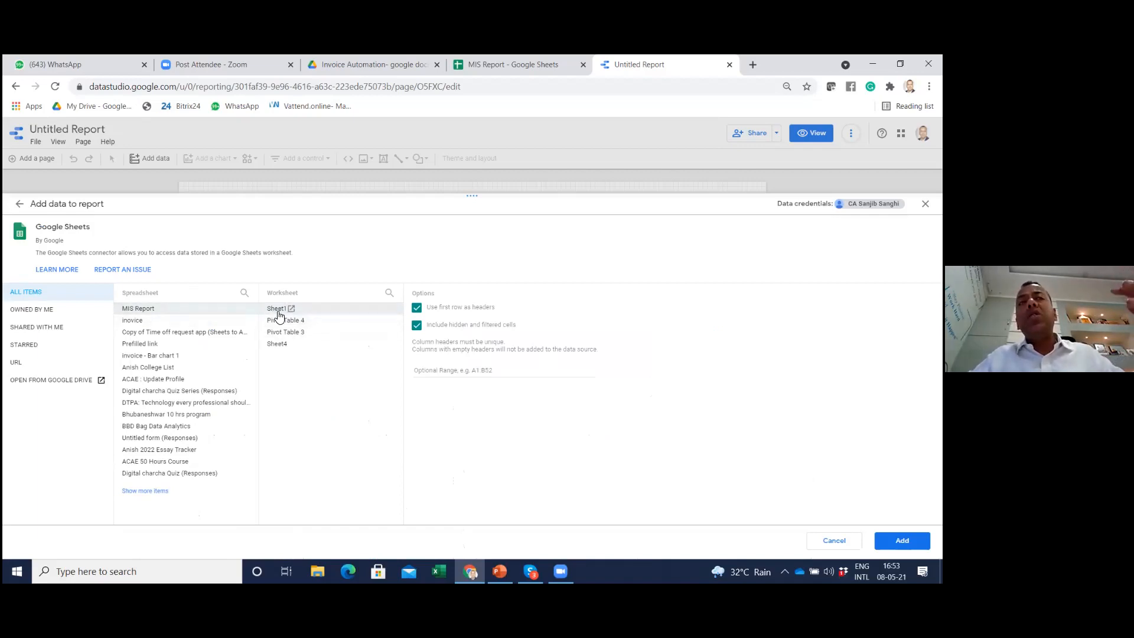
pyautogui.click(505, 63)
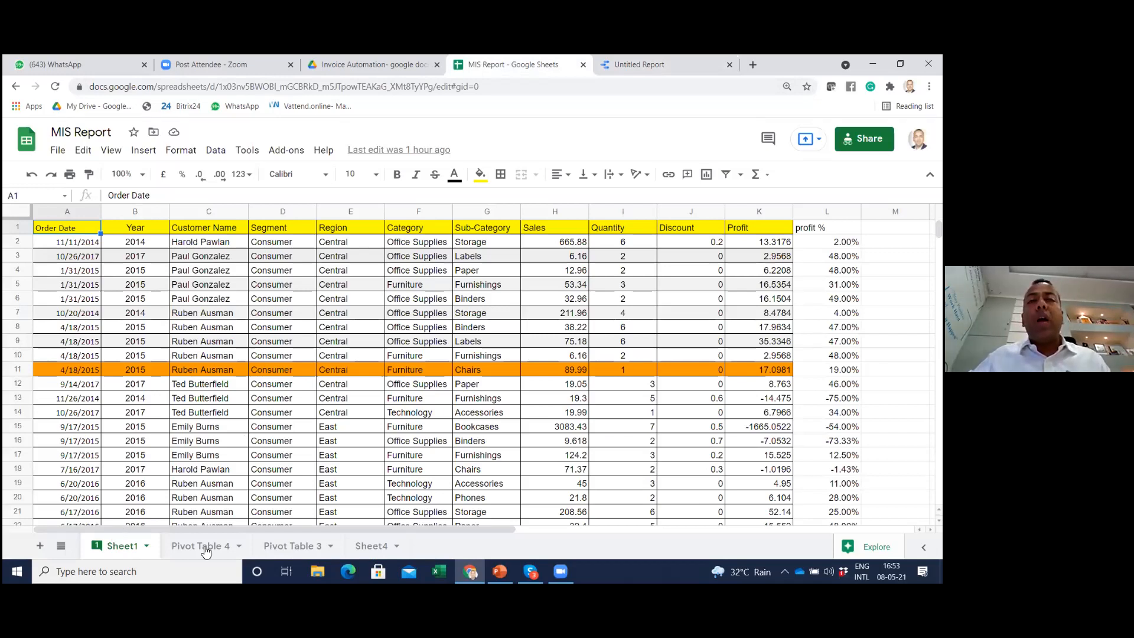
pyautogui.click(623, 63)
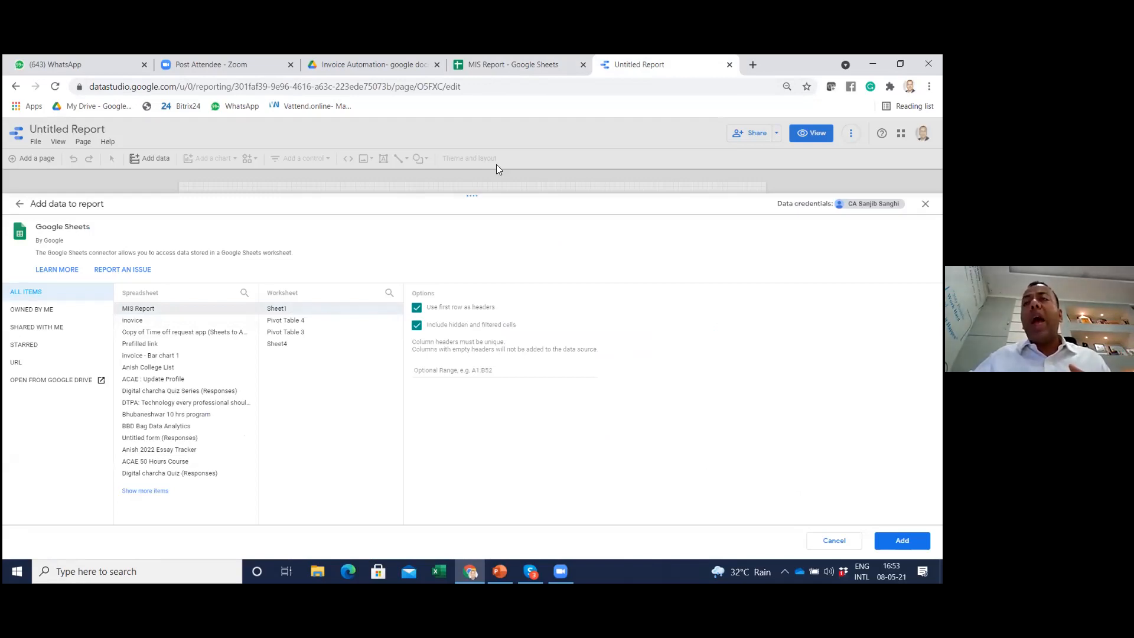
pyautogui.click(902, 540)
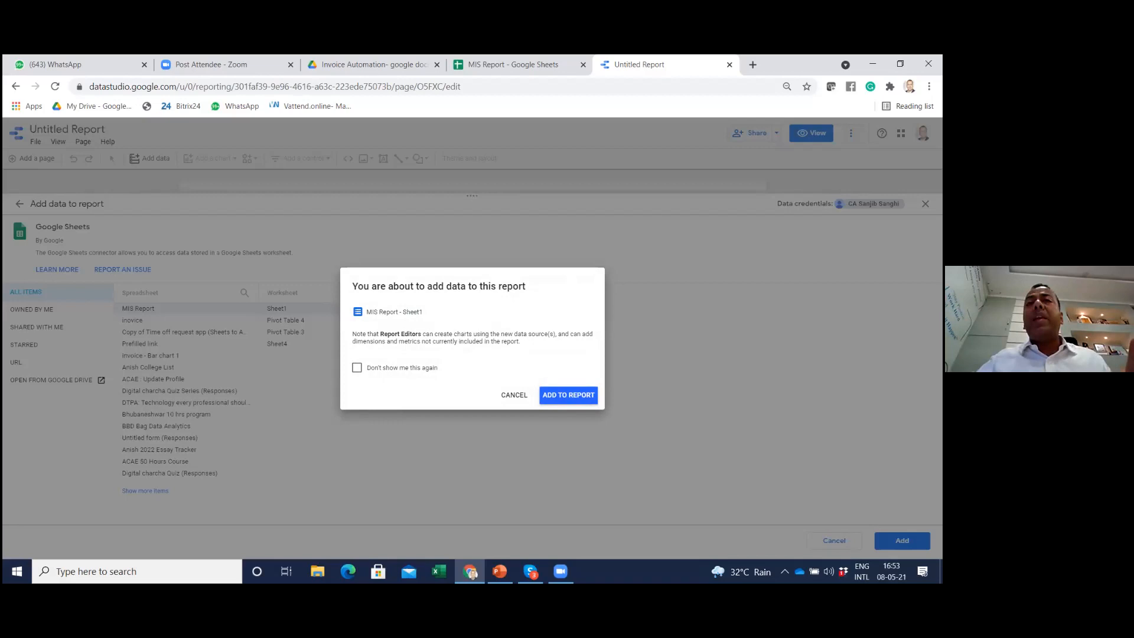
pyautogui.click(578, 400)
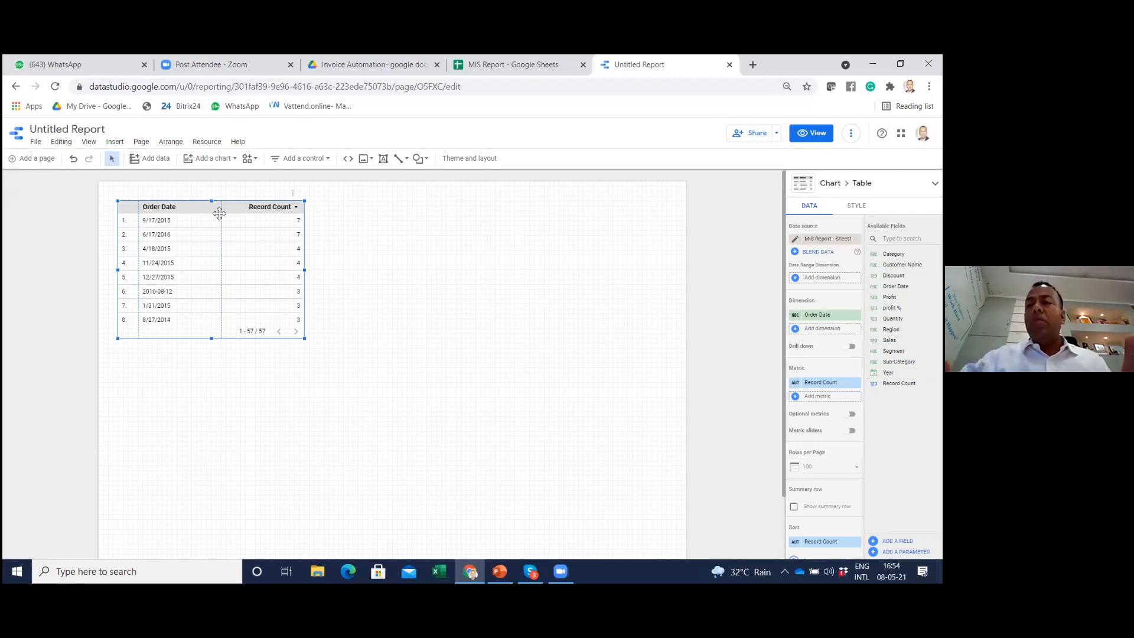
# Delete the default table and place a new plain table chart near the report page's upper-left corner
pyautogui.press('Delete')
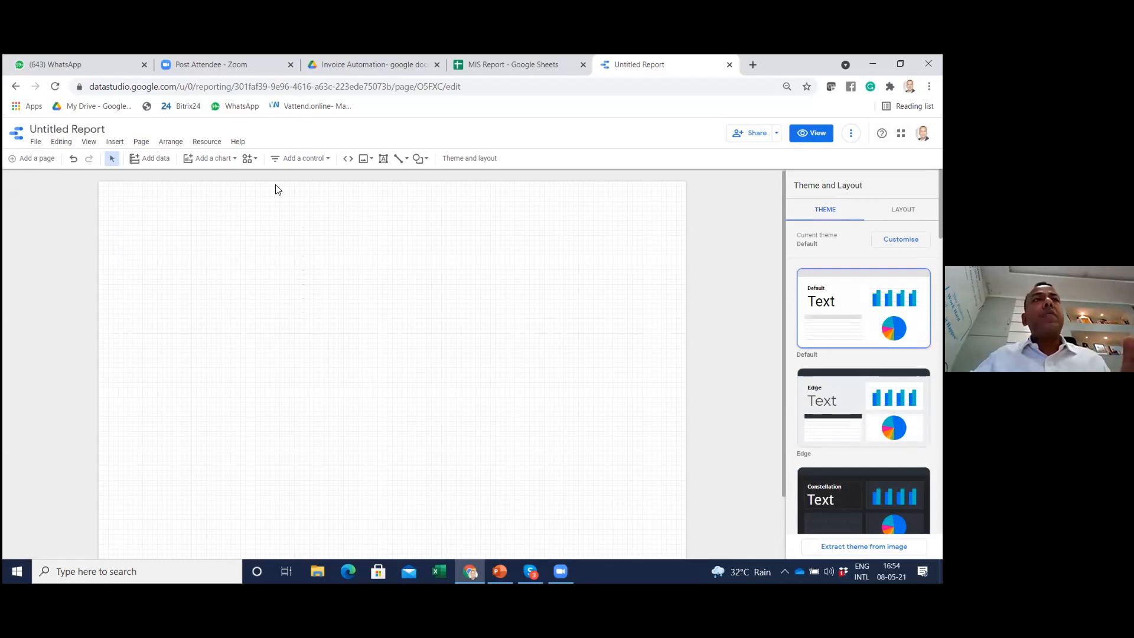
pyautogui.click(207, 159)
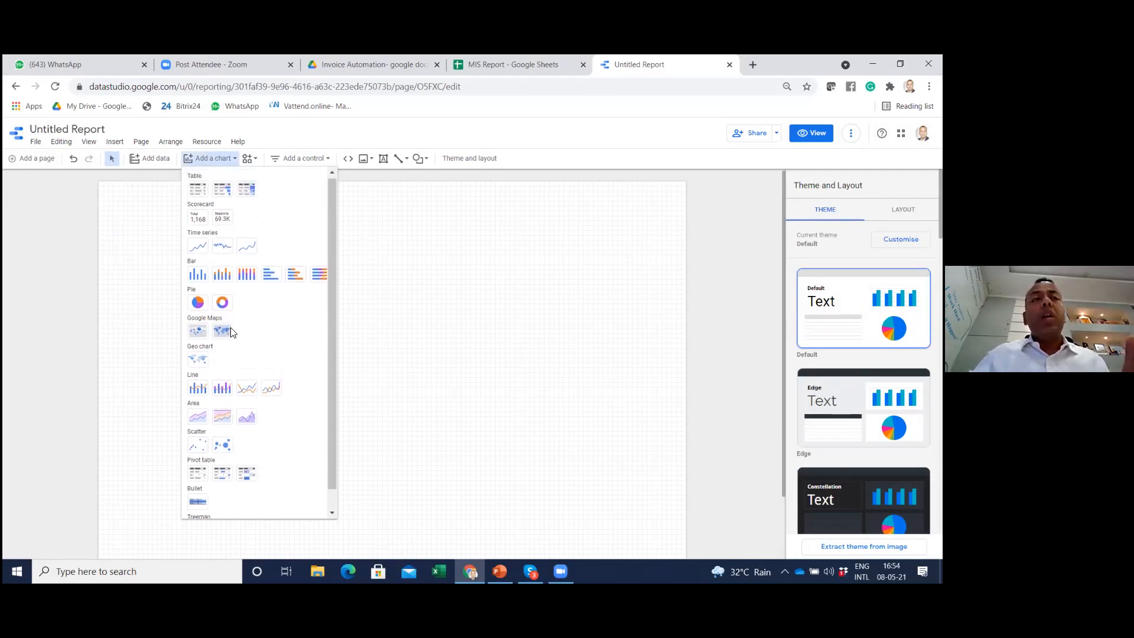
pyautogui.click(199, 192)
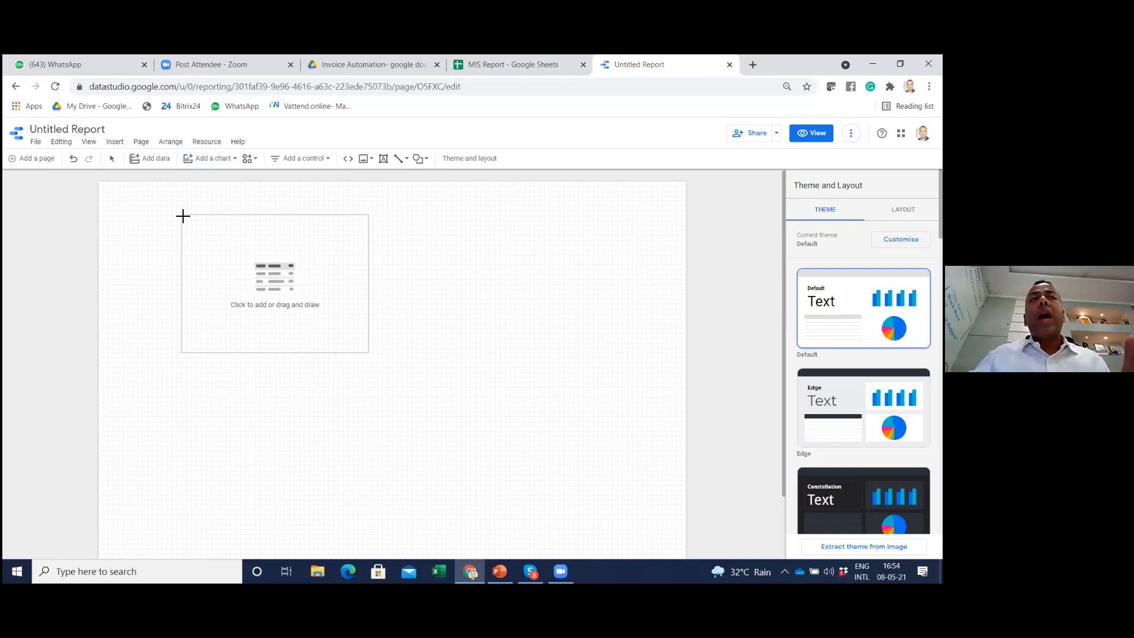
pyautogui.click(142, 212)
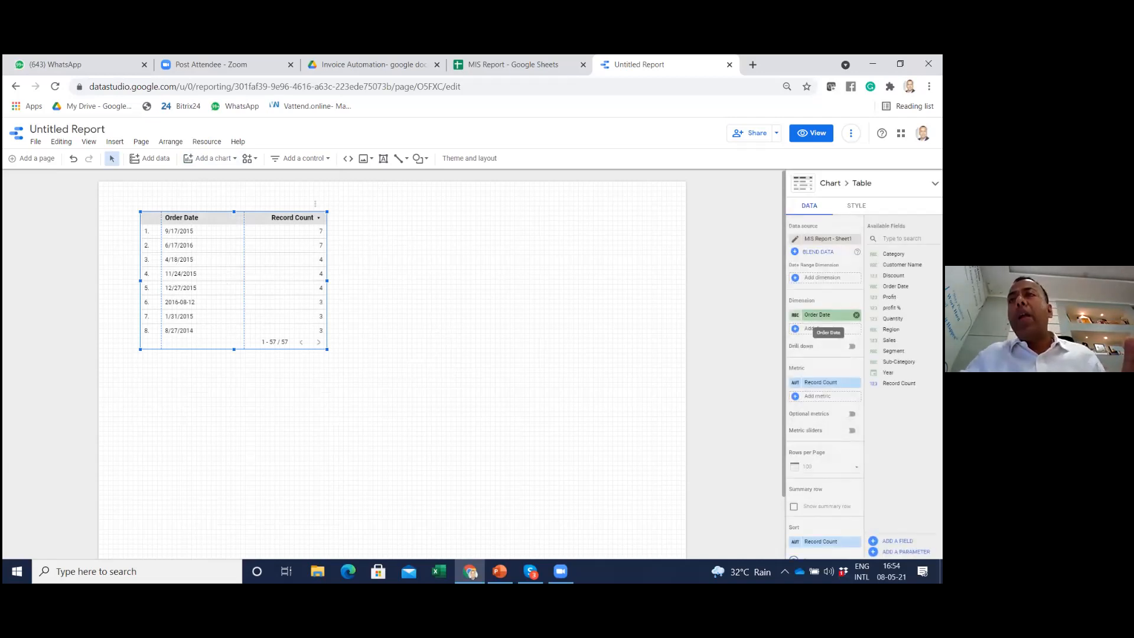
# Make the table show Sales by Segment instead of Record Count by Order Date, and shorten its frame
pyautogui.moveTo(893, 351); pyautogui.dragTo(815, 315)
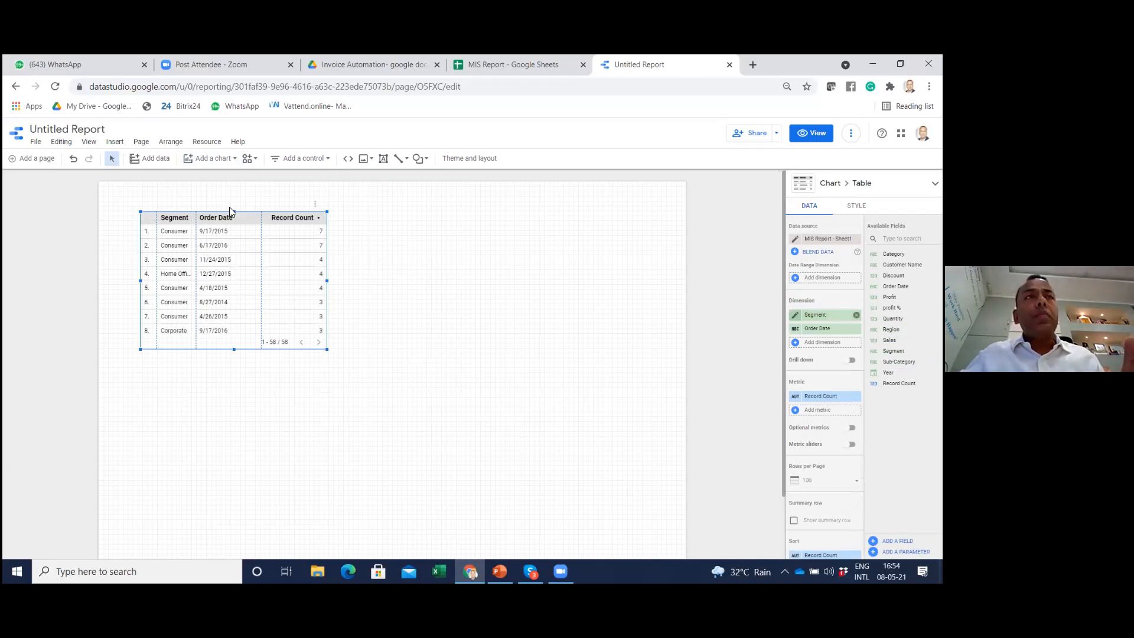
pyautogui.click(857, 328)
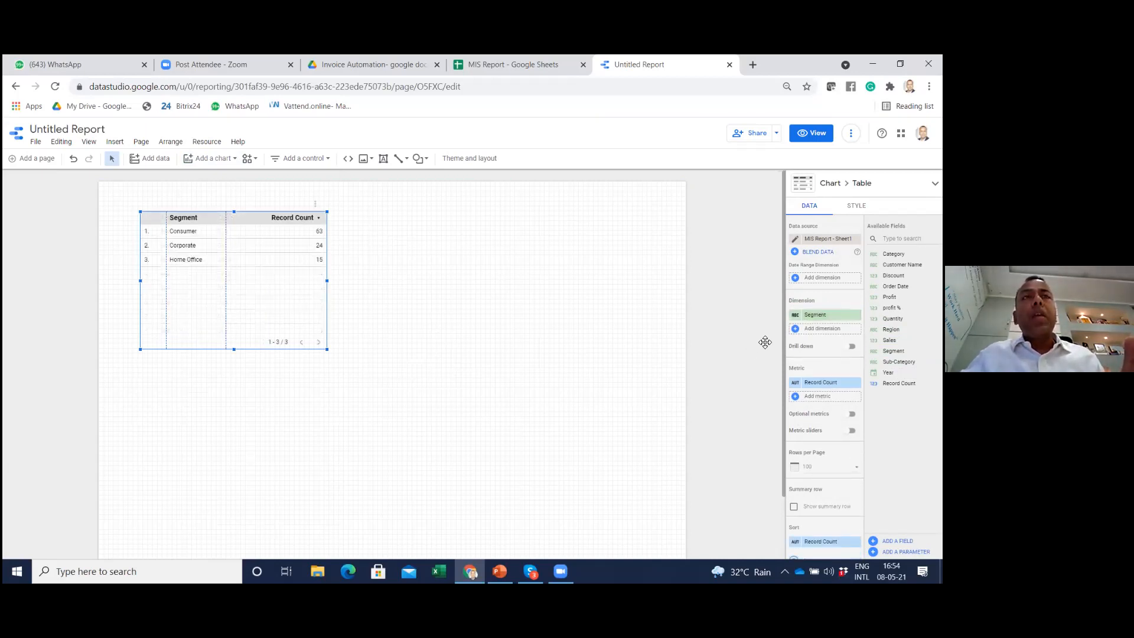
pyautogui.moveTo(325, 349); pyautogui.dragTo(326, 293)
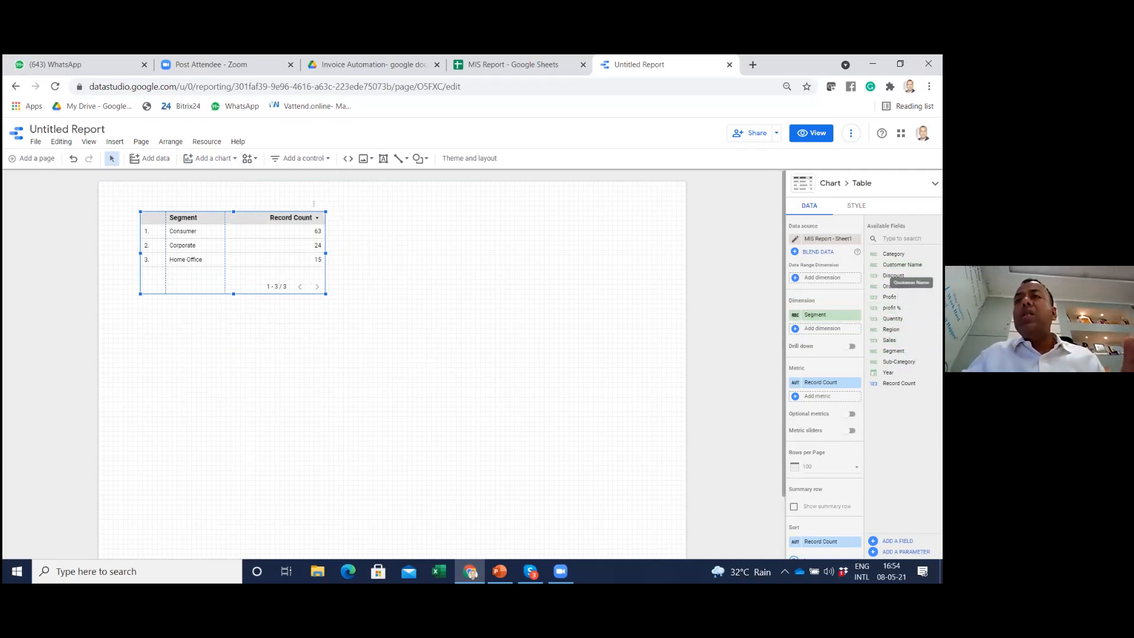
pyautogui.moveTo(901, 344); pyautogui.dragTo(822, 382)
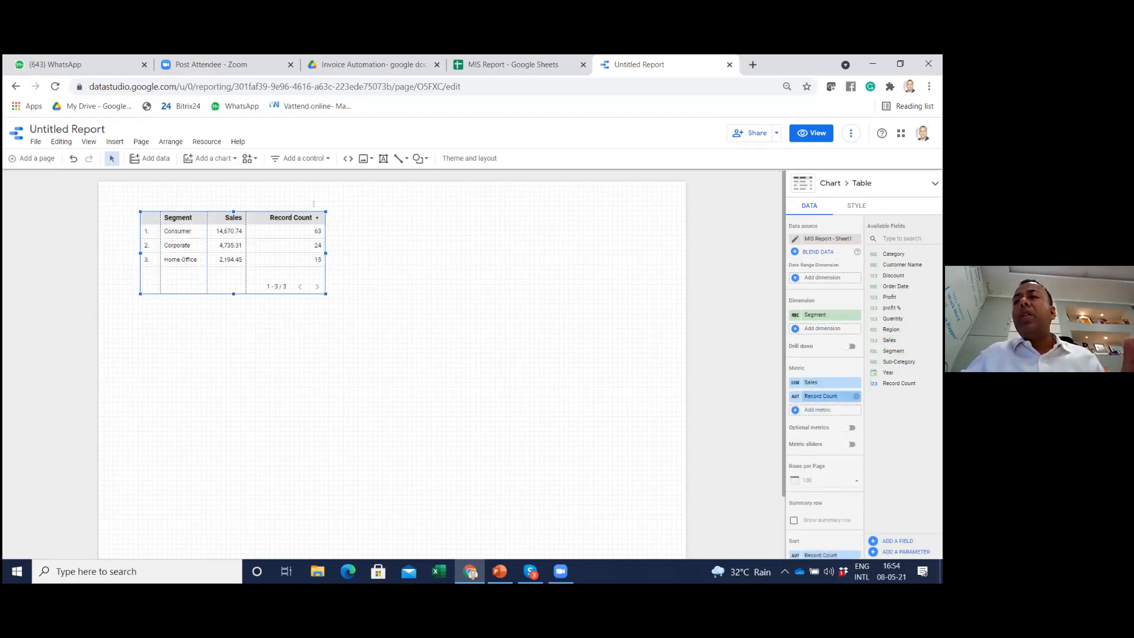
pyautogui.click(857, 396)
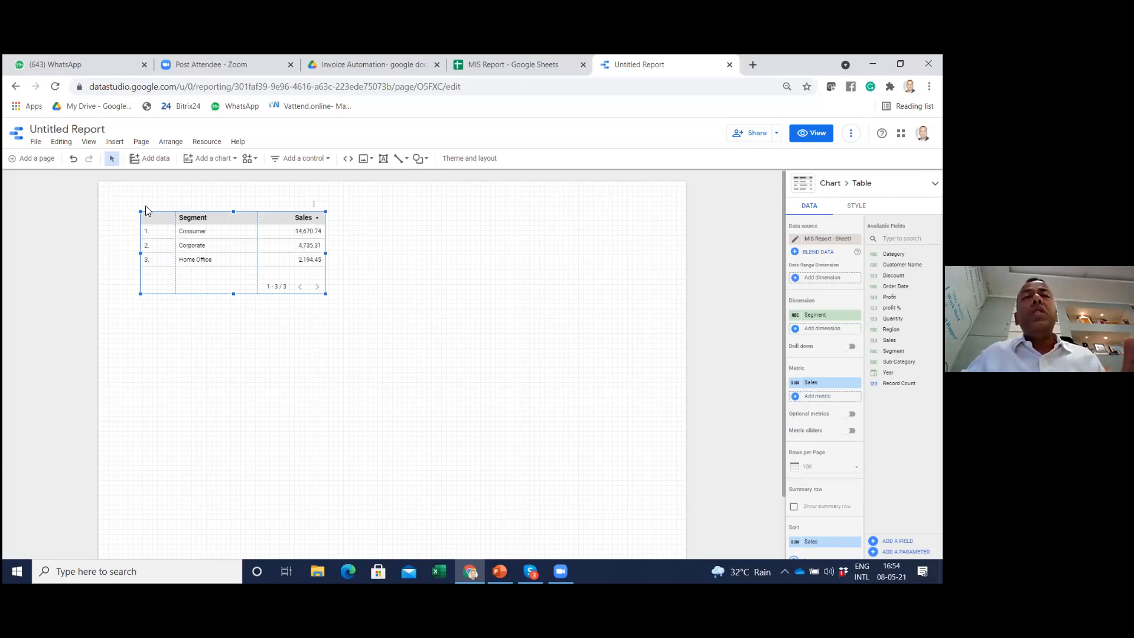
# Narrow the table's row-number and Segment columns, and move the table down to leave space above it
pyautogui.moveTo(176, 227); pyautogui.dragTo(163, 228)
pyautogui.moveTo(259, 231); pyautogui.dragTo(235, 232)
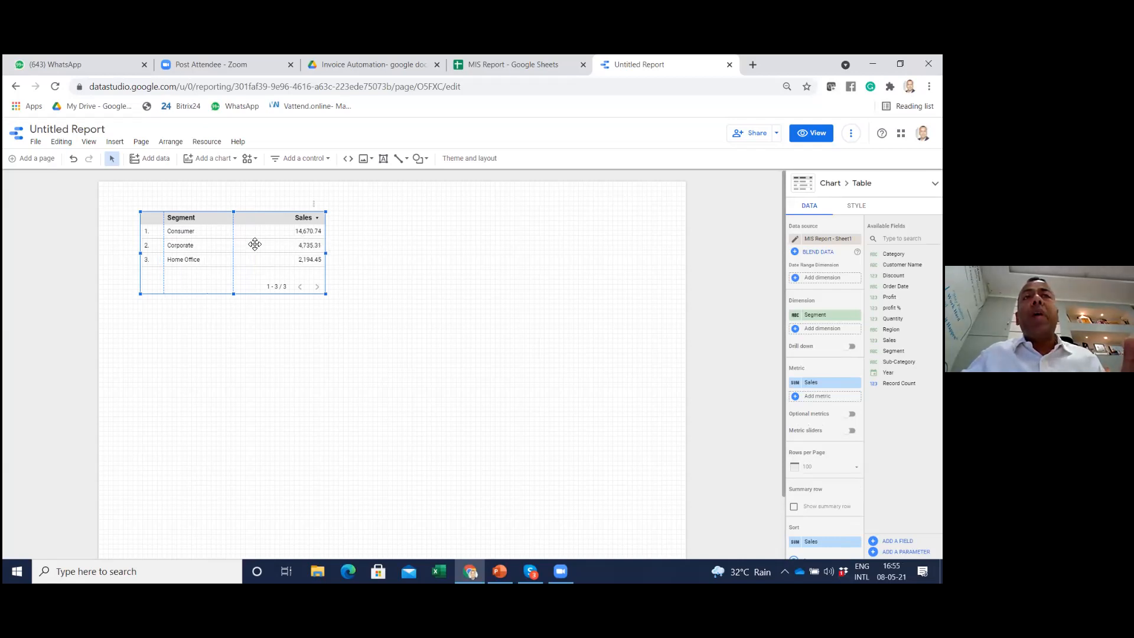
pyautogui.moveTo(222, 225); pyautogui.dragTo(214, 263)
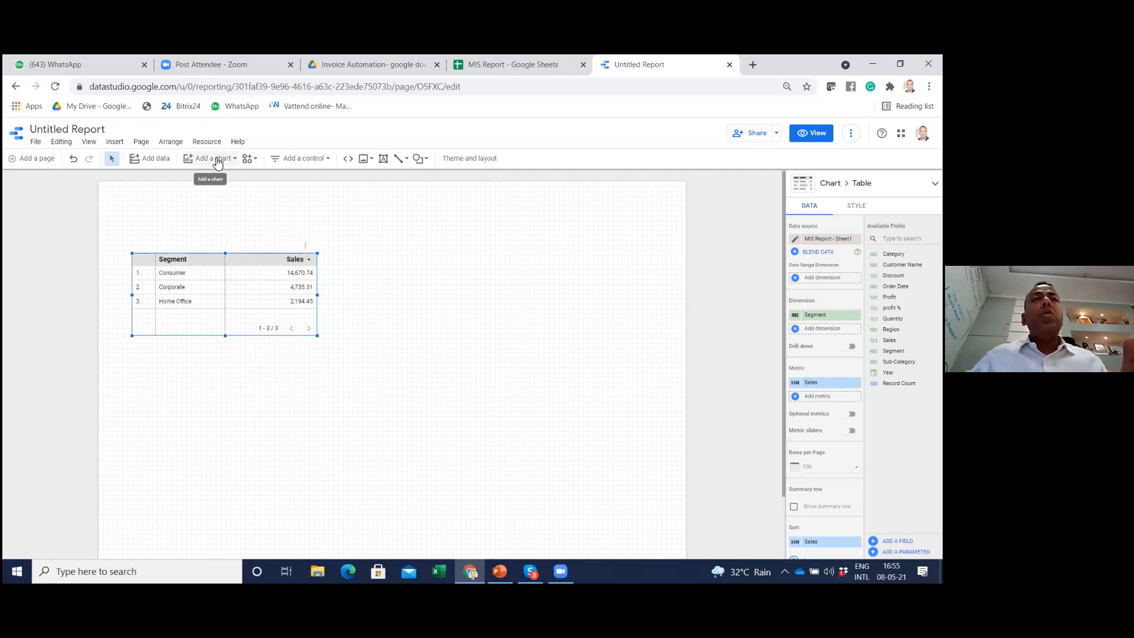
# Add a scorecard showing Sales above the table's left part and widen its frame
pyautogui.click(216, 160)
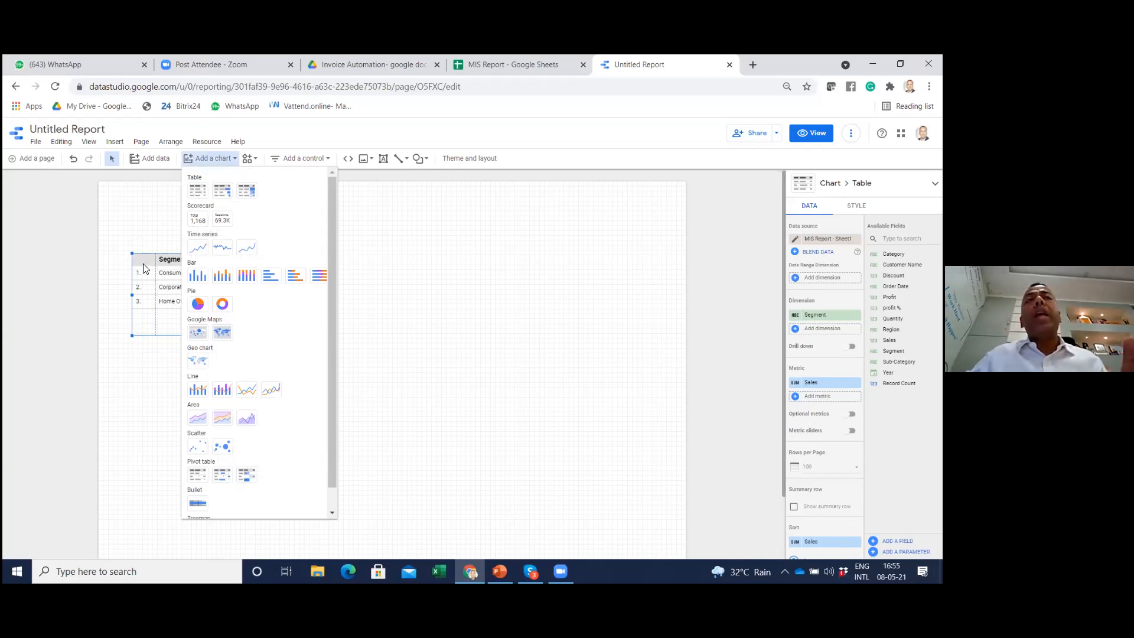
pyautogui.click(197, 222)
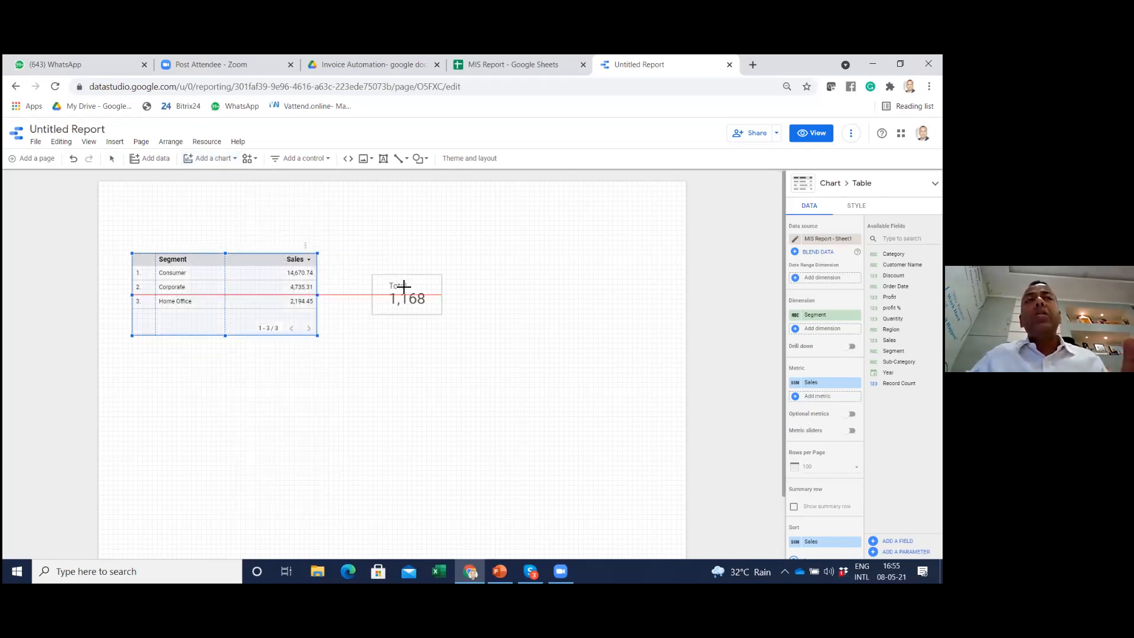
pyautogui.click(139, 195)
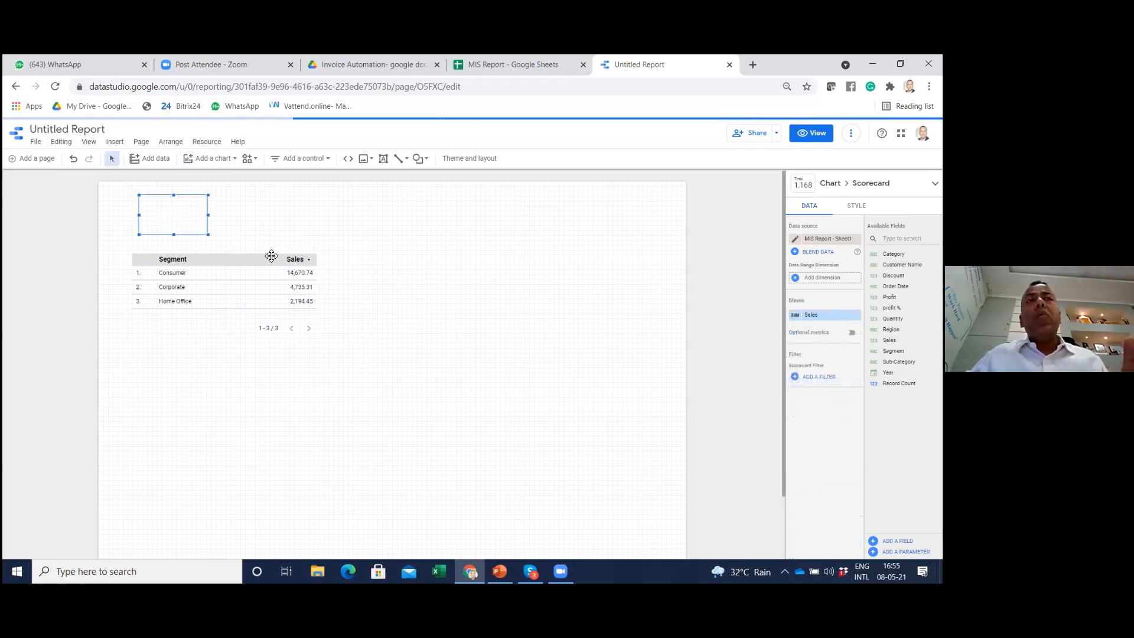
pyautogui.moveTo(208, 234); pyautogui.dragTo(253, 237)
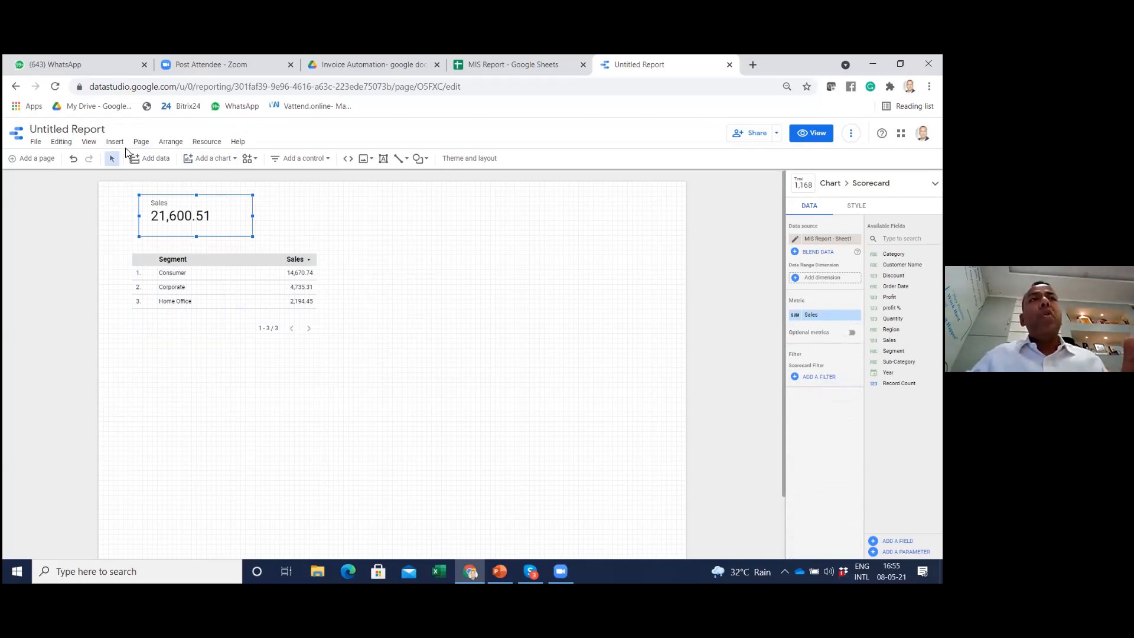
# Add a second scorecard beside the Sales one, set its metric to Profit, and slightly adjust its frame
pyautogui.click(203, 167)
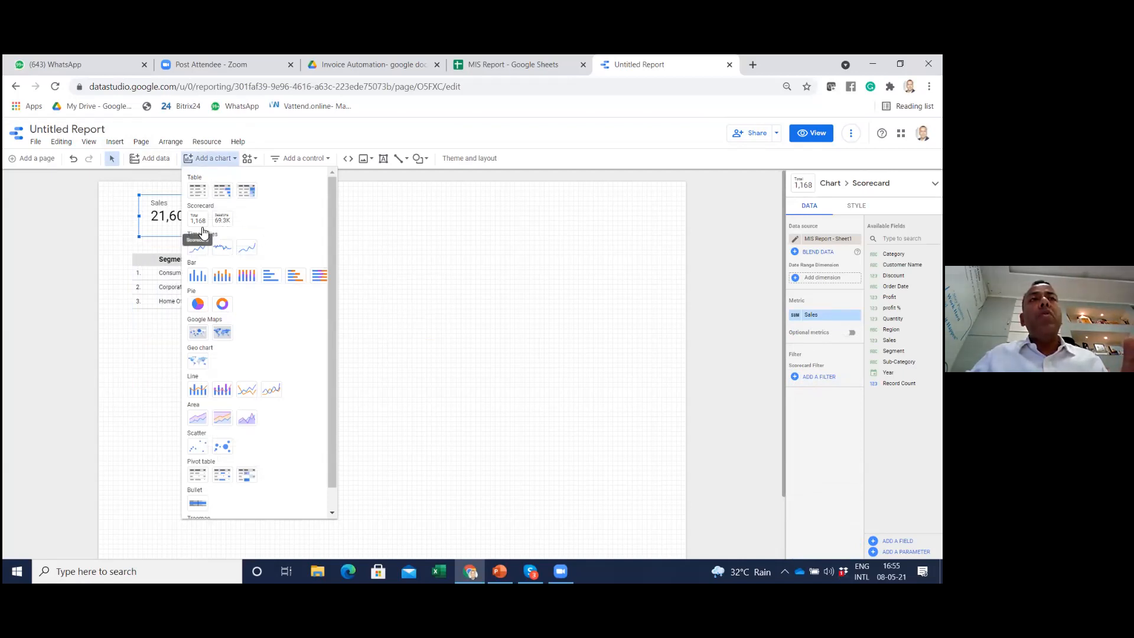
pyautogui.click(227, 228)
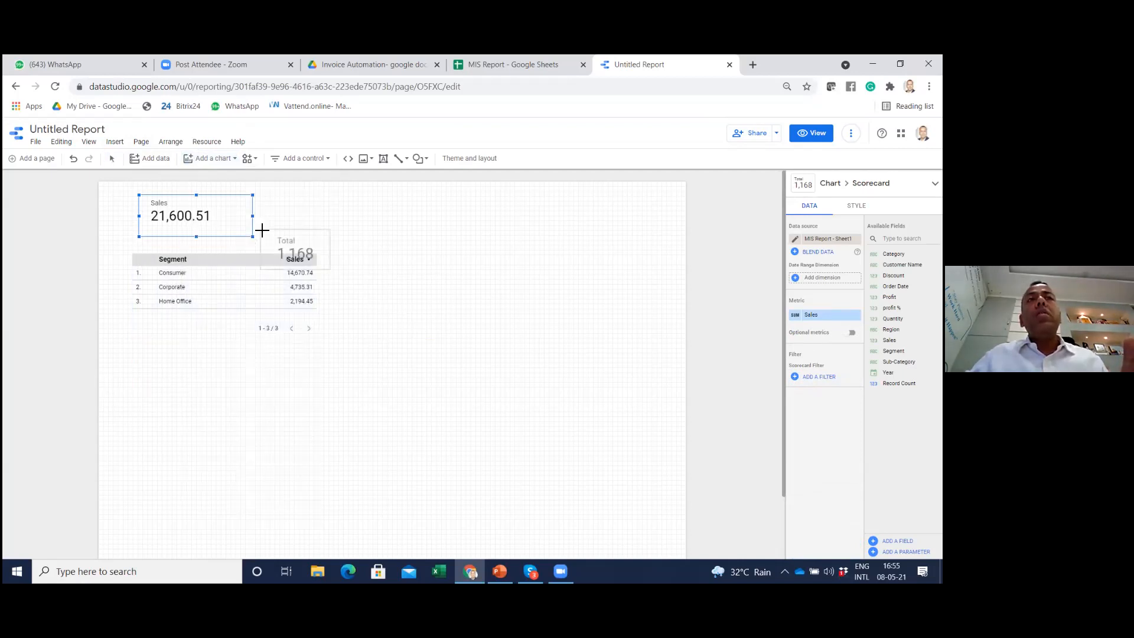
pyautogui.click(280, 195)
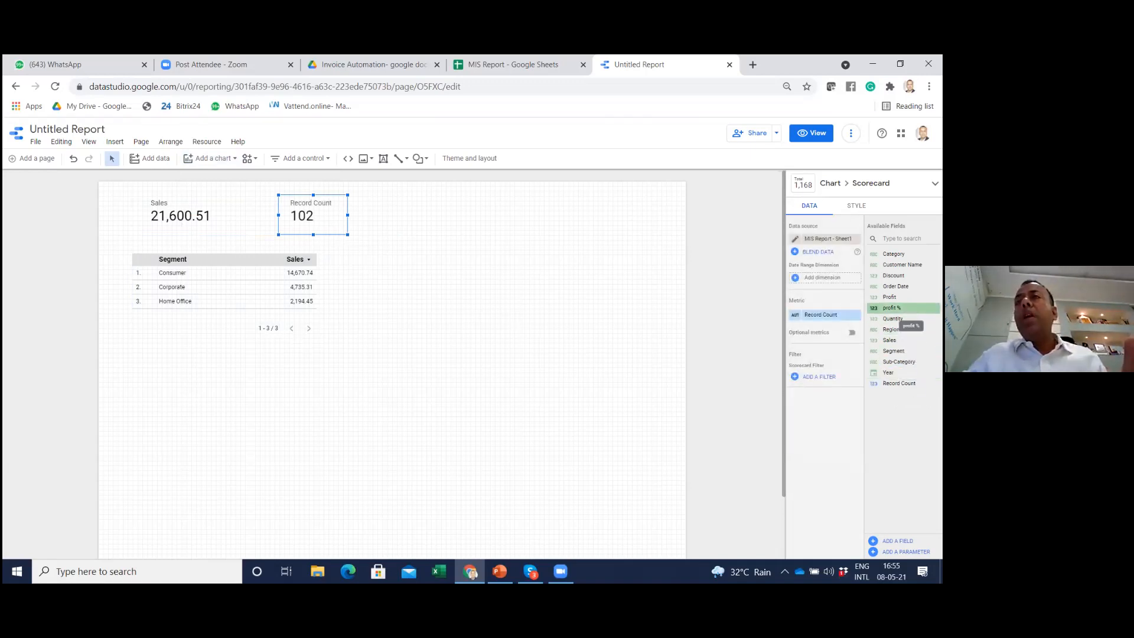
pyautogui.moveTo(890, 297); pyautogui.dragTo(826, 316)
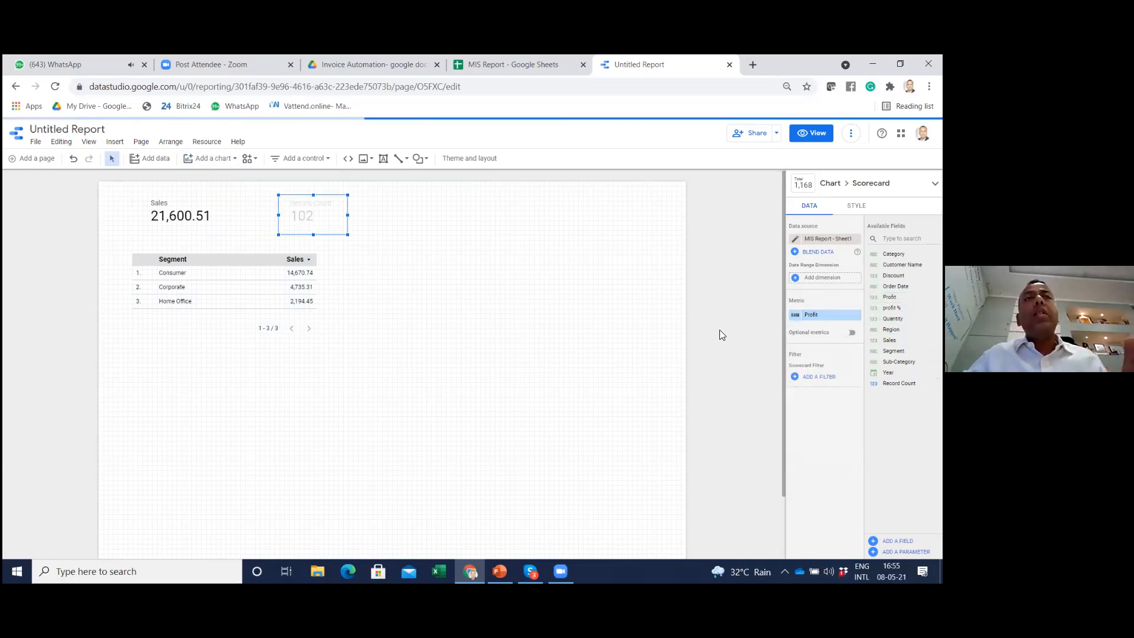
pyautogui.moveTo(349, 234); pyautogui.dragTo(349, 235)
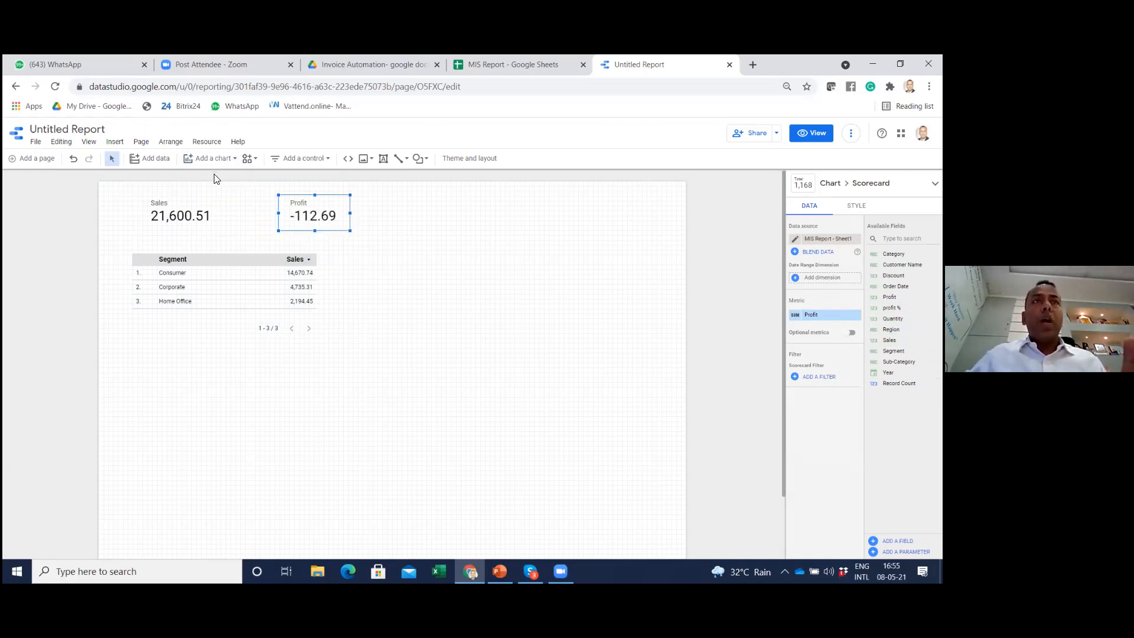
pyautogui.click(231, 329)
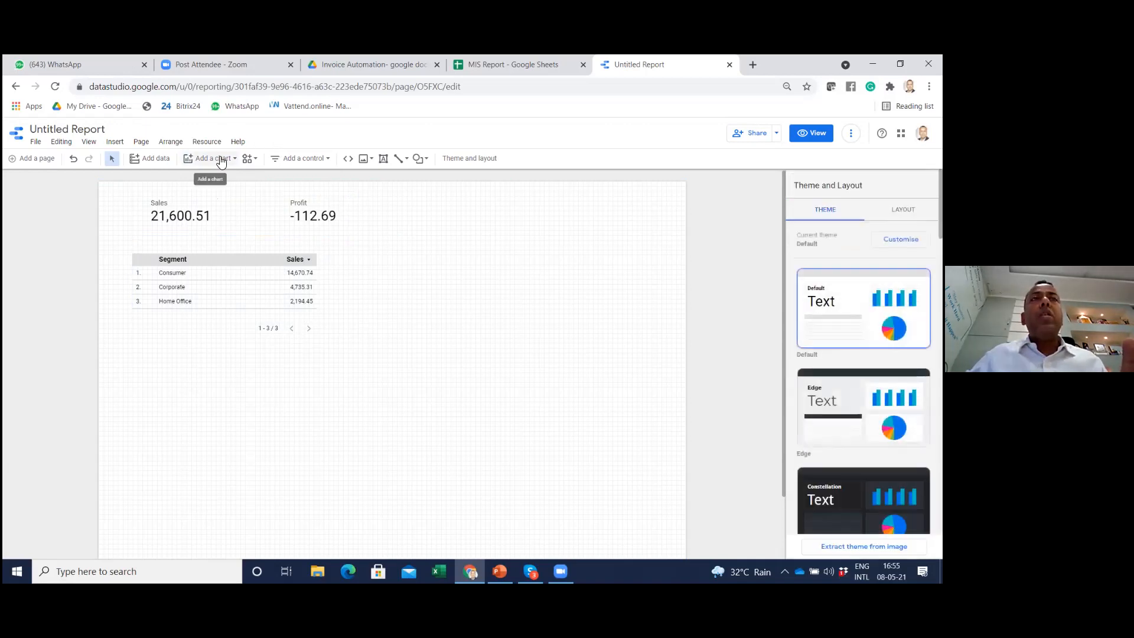
# Add a column chart below the table, widen it, and set its dimension to Region to show Sales by Region
pyautogui.click(219, 157)
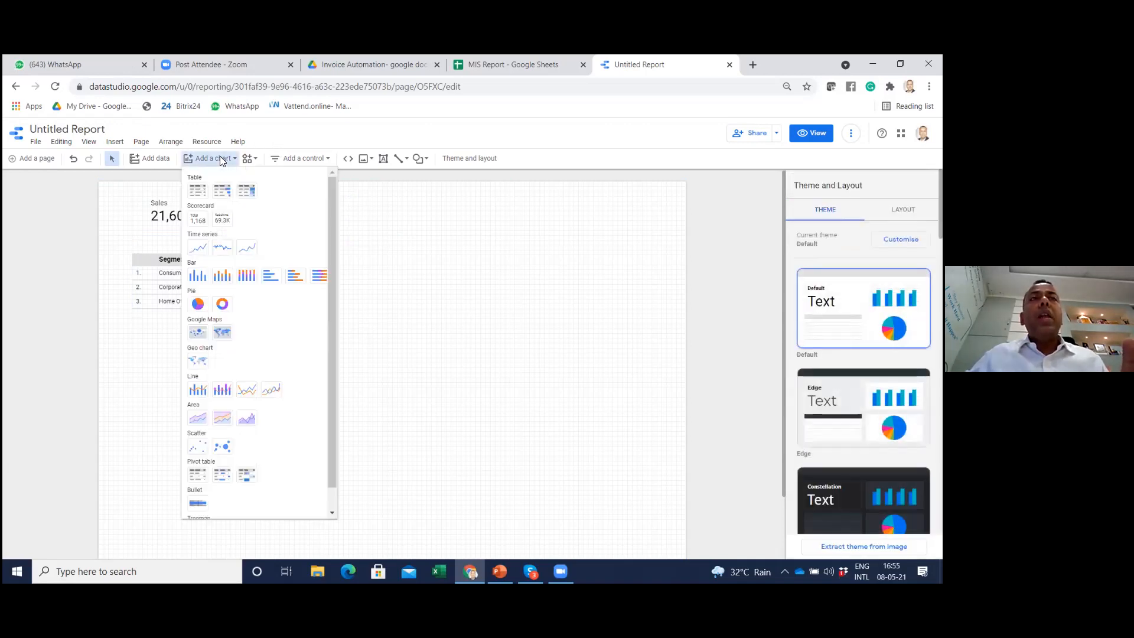
pyautogui.click(197, 277)
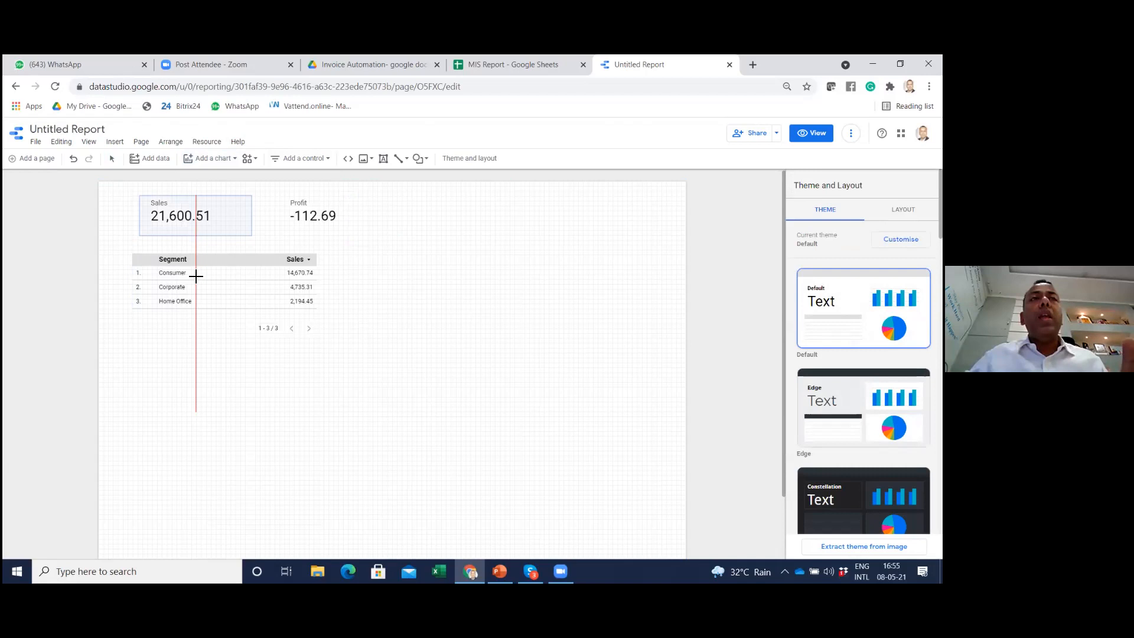
pyautogui.click(139, 349)
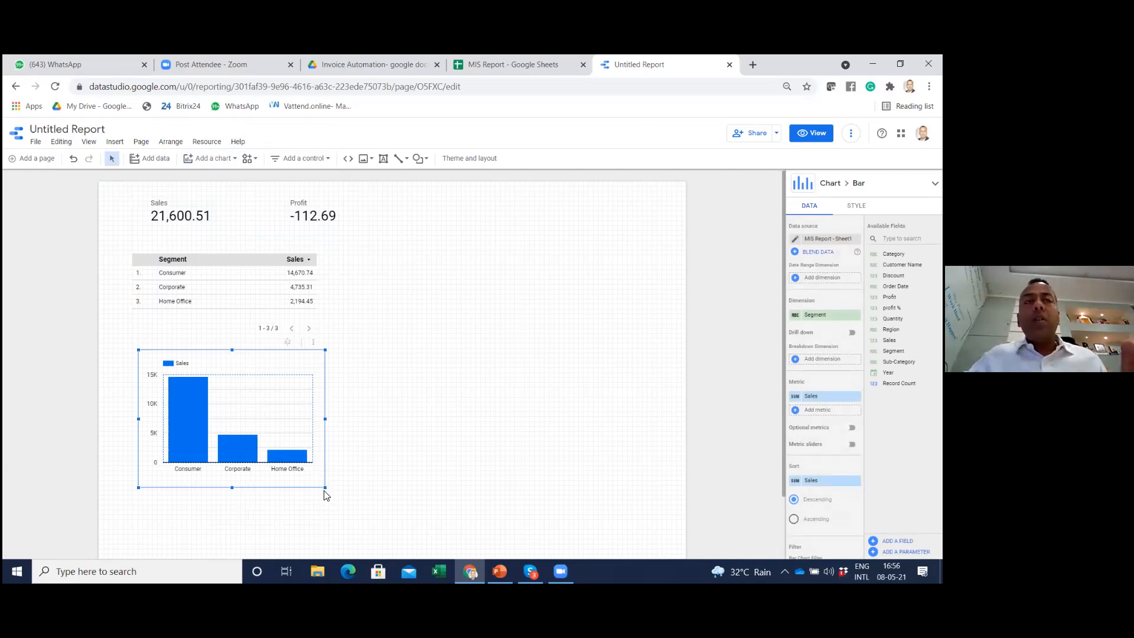
pyautogui.moveTo(326, 489); pyautogui.dragTo(394, 487)
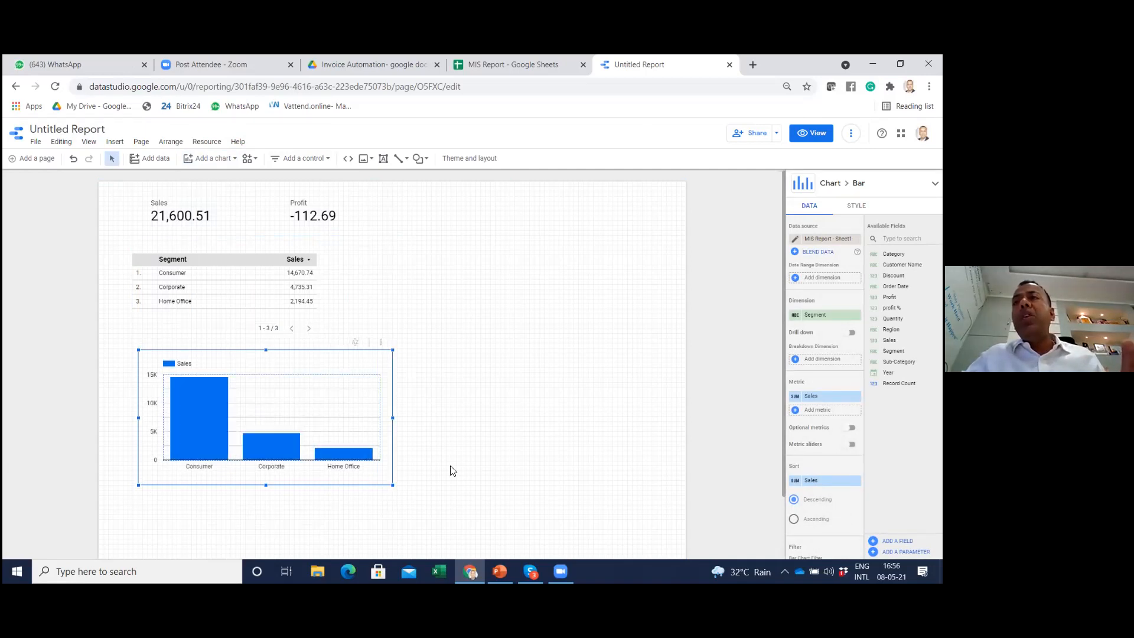
pyautogui.moveTo(892, 330); pyautogui.dragTo(818, 315)
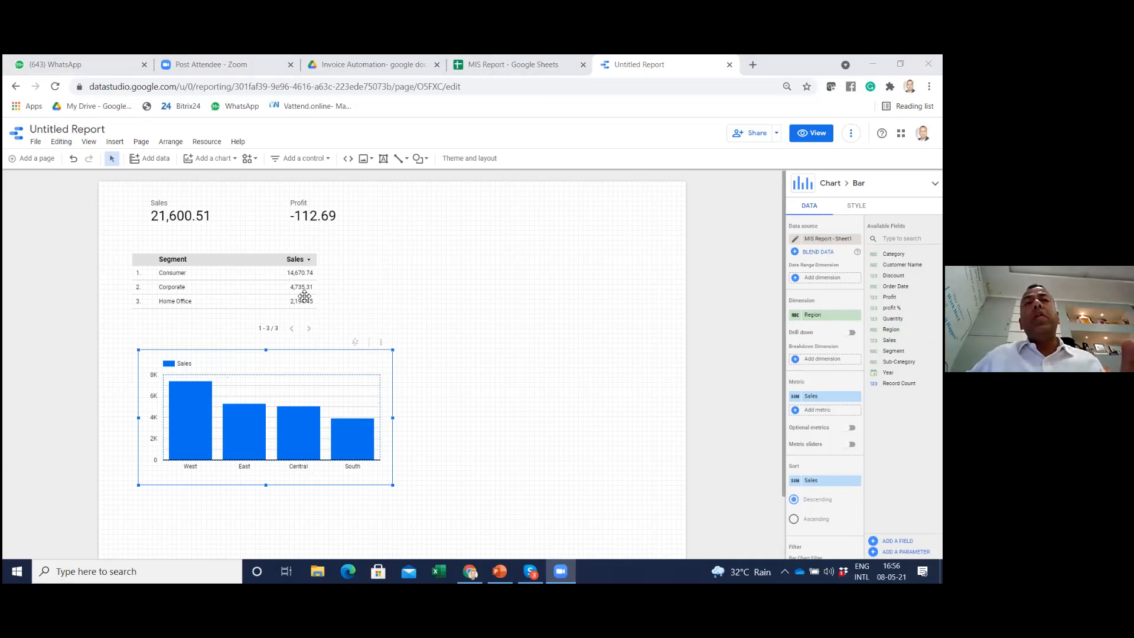
# Enlarge the Segment table so that it spans about the same width as the chart's plot area below
pyautogui.click(292, 272)
pyautogui.moveTo(317, 334); pyautogui.dragTo(379, 345)
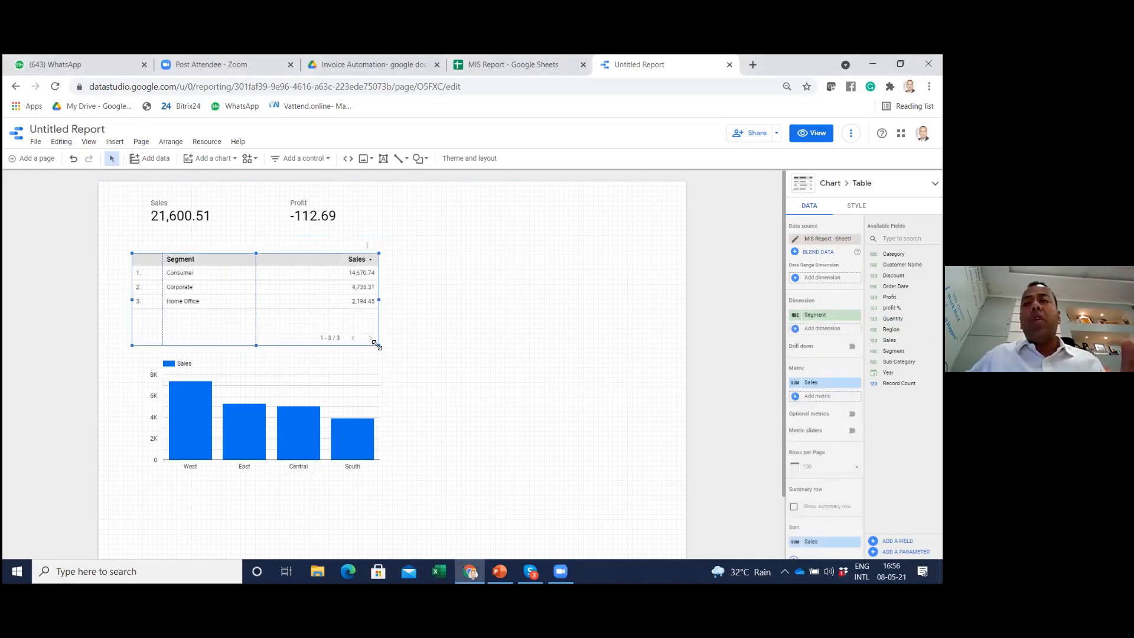
pyautogui.click(304, 159)
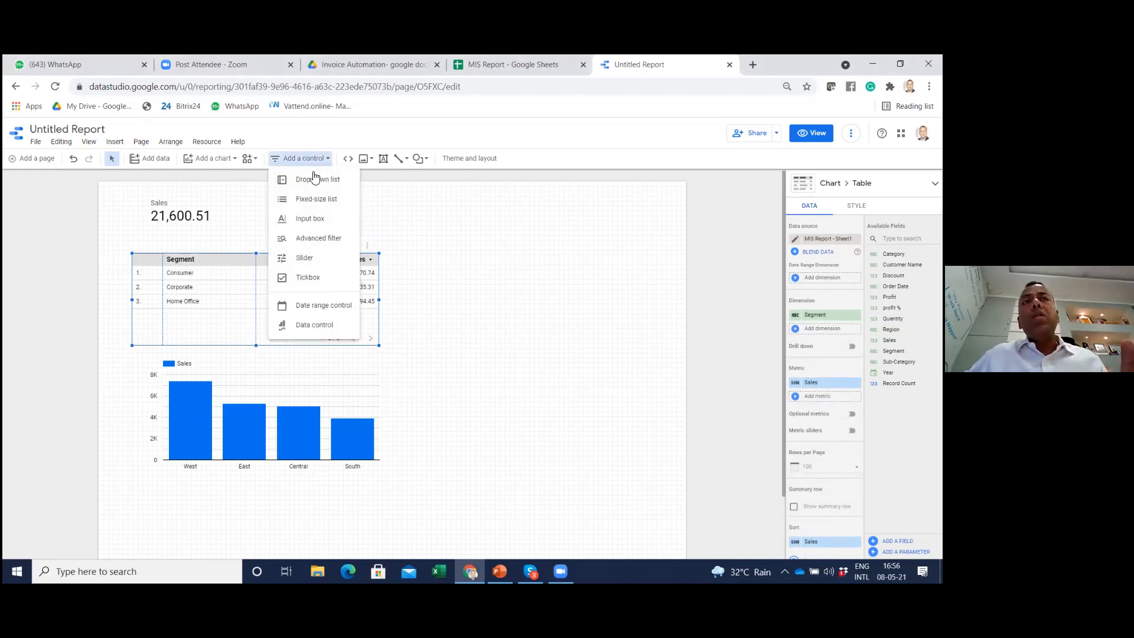
pyautogui.click(437, 227)
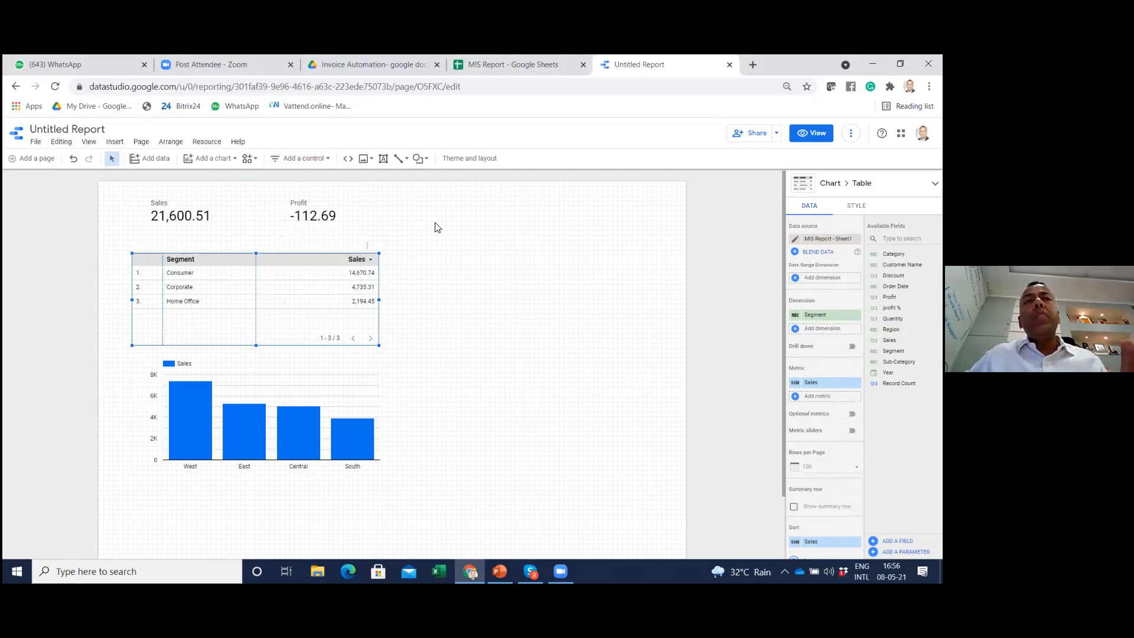
pyautogui.click(402, 223)
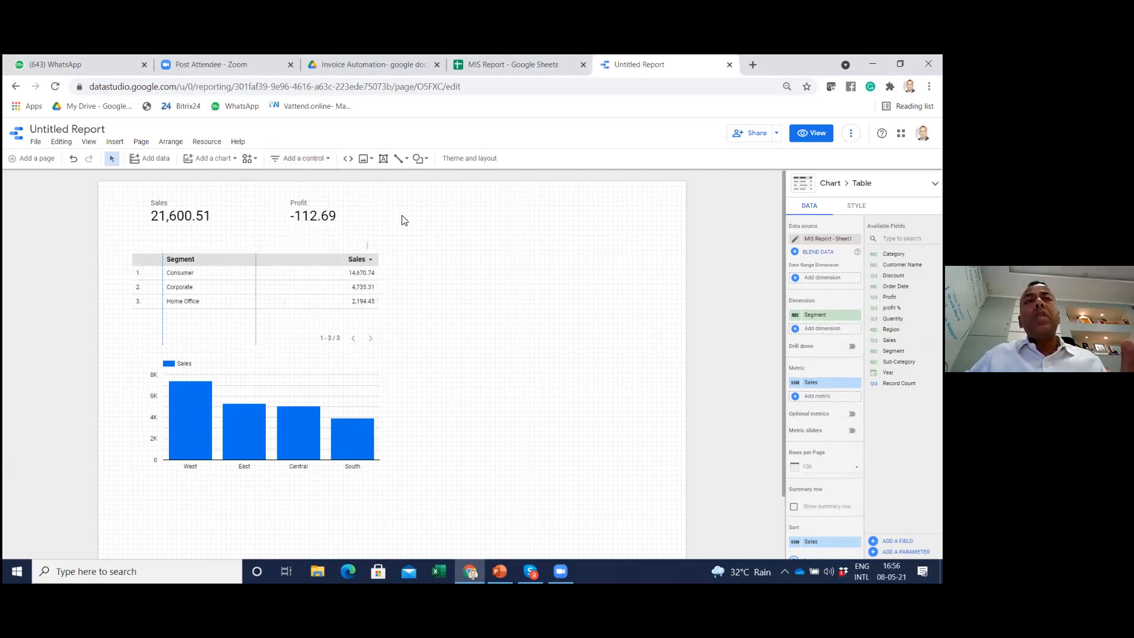
# Add a drop-down list control beside the Profit scorecard, set its control field to Year, and narrow its frame
pyautogui.click(310, 159)
pyautogui.click(311, 179)
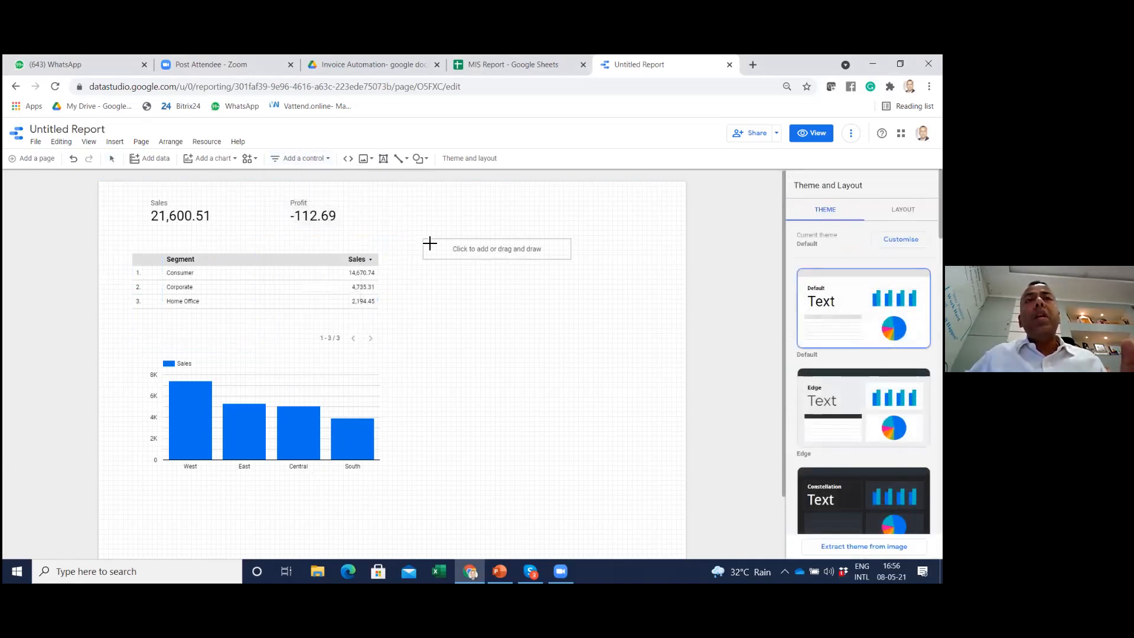
pyautogui.click(379, 202)
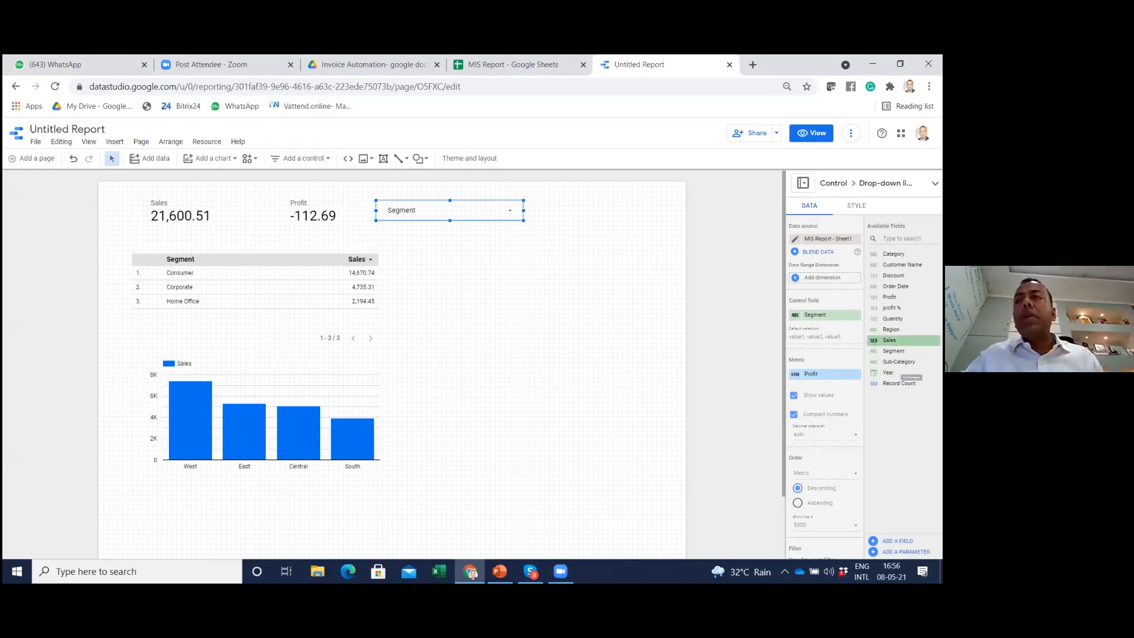
pyautogui.moveTo(888, 372); pyautogui.dragTo(808, 315)
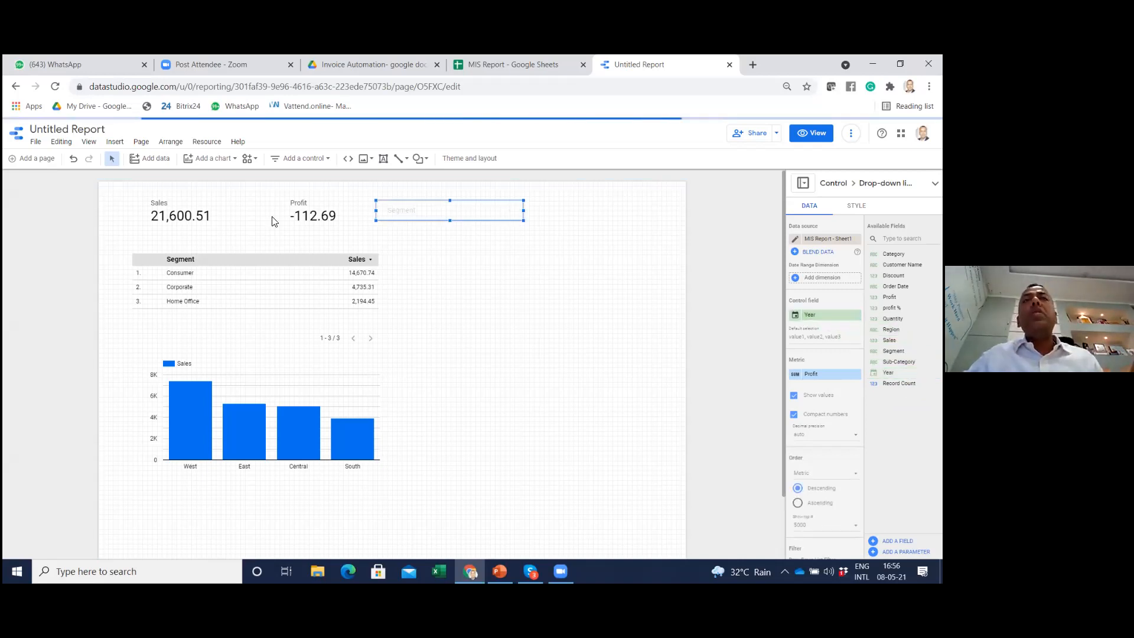
pyautogui.moveTo(523, 210); pyautogui.dragTo(449, 214)
pyautogui.click(464, 291)
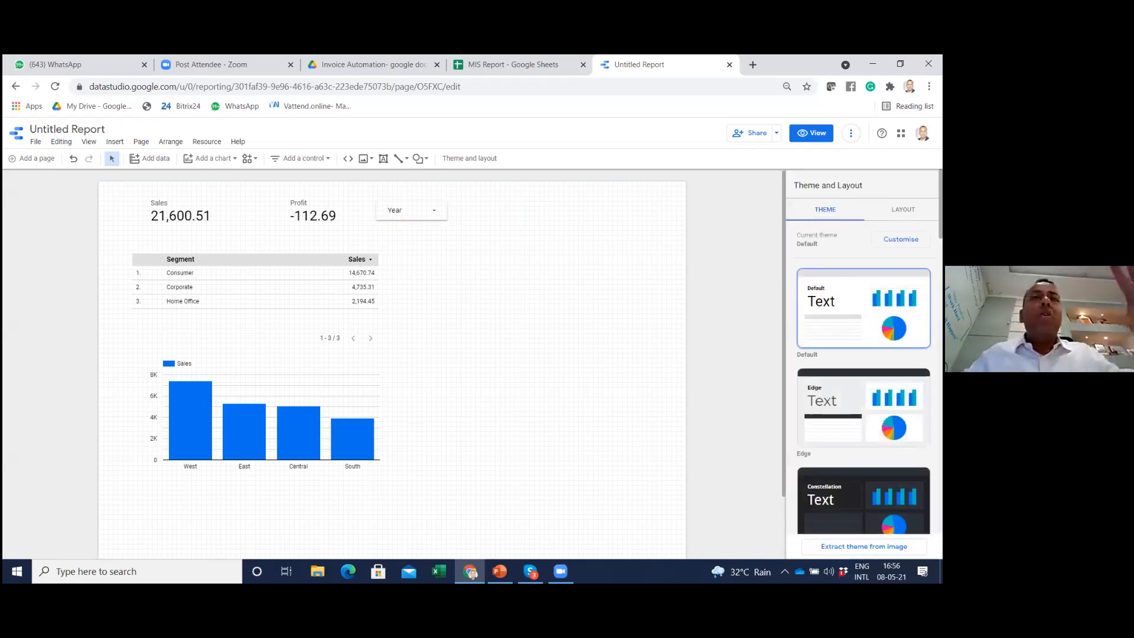
# Try the Constellation, Groovy and Insight themes on the report, ending with the Ocean theme applied
pyautogui.click(862, 502)
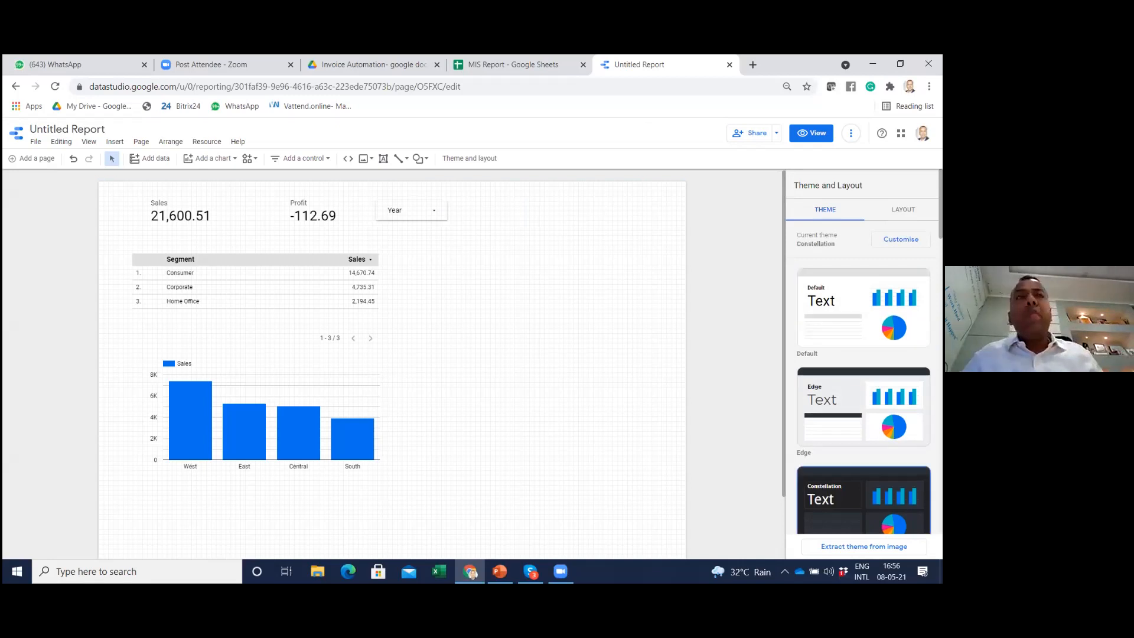
pyautogui.scroll(-3, 863, 354)
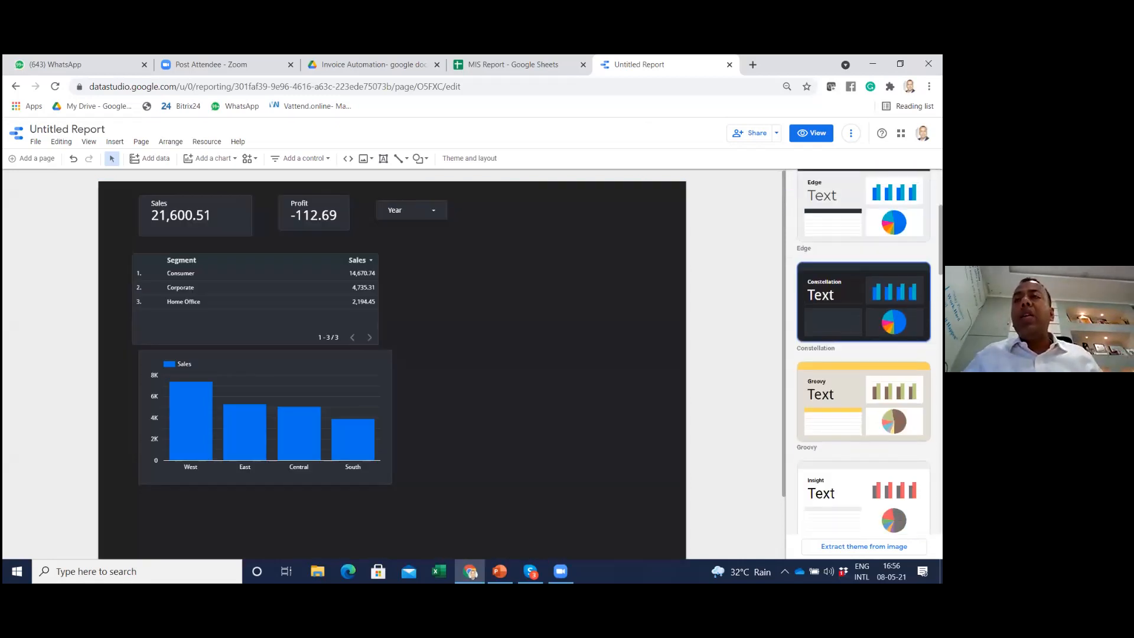
pyautogui.click(864, 403)
pyautogui.scroll(-2, 864, 403)
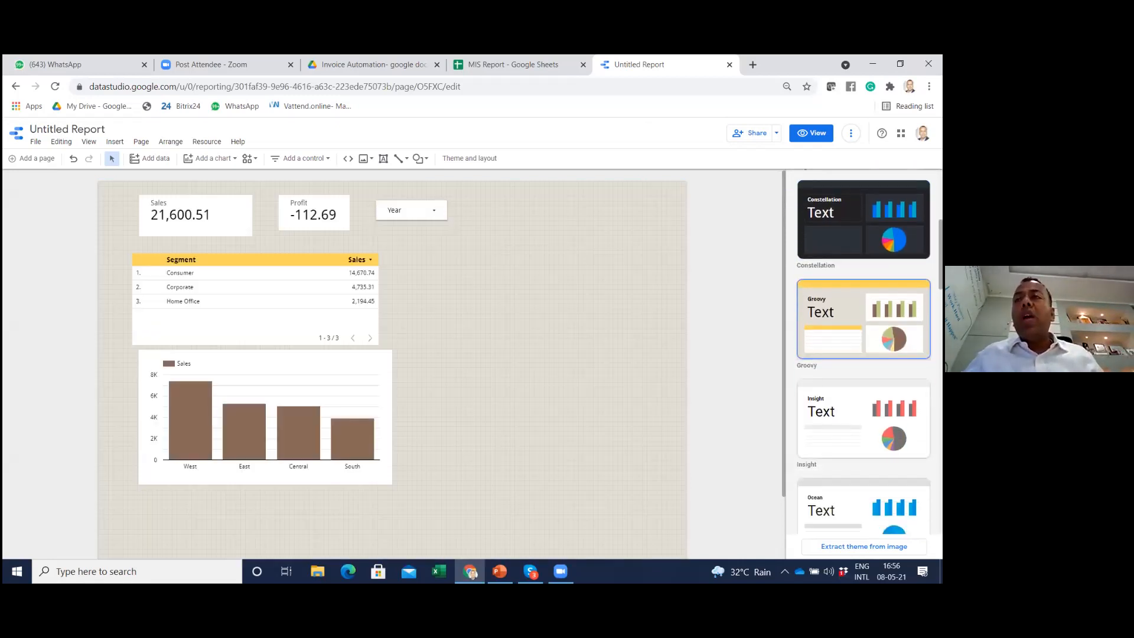
pyautogui.click(863, 418)
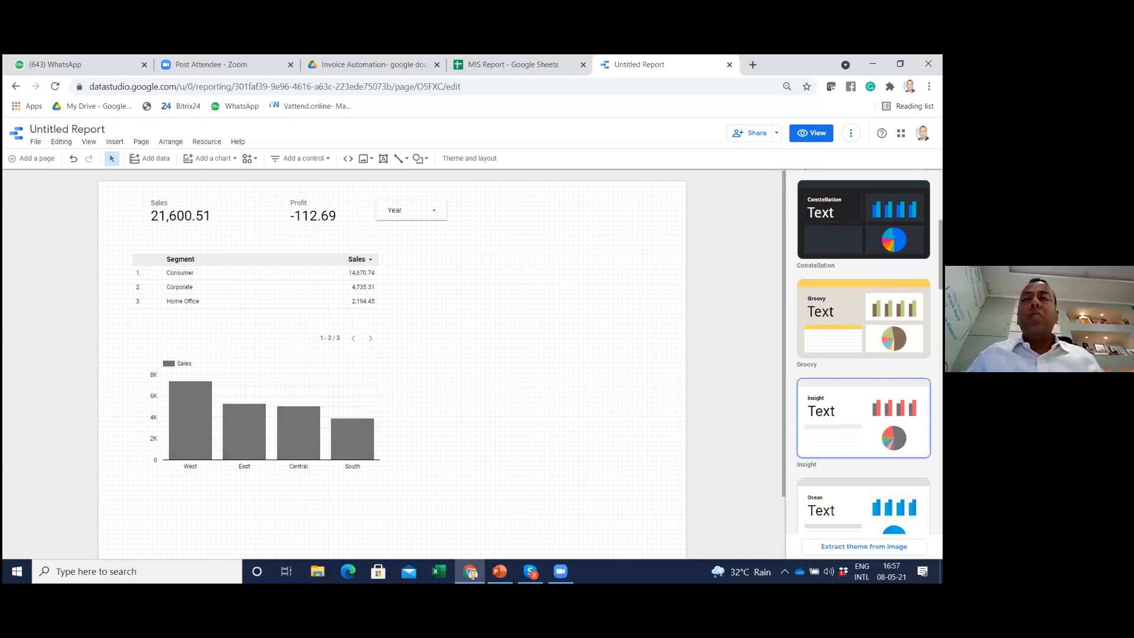
pyautogui.click(864, 507)
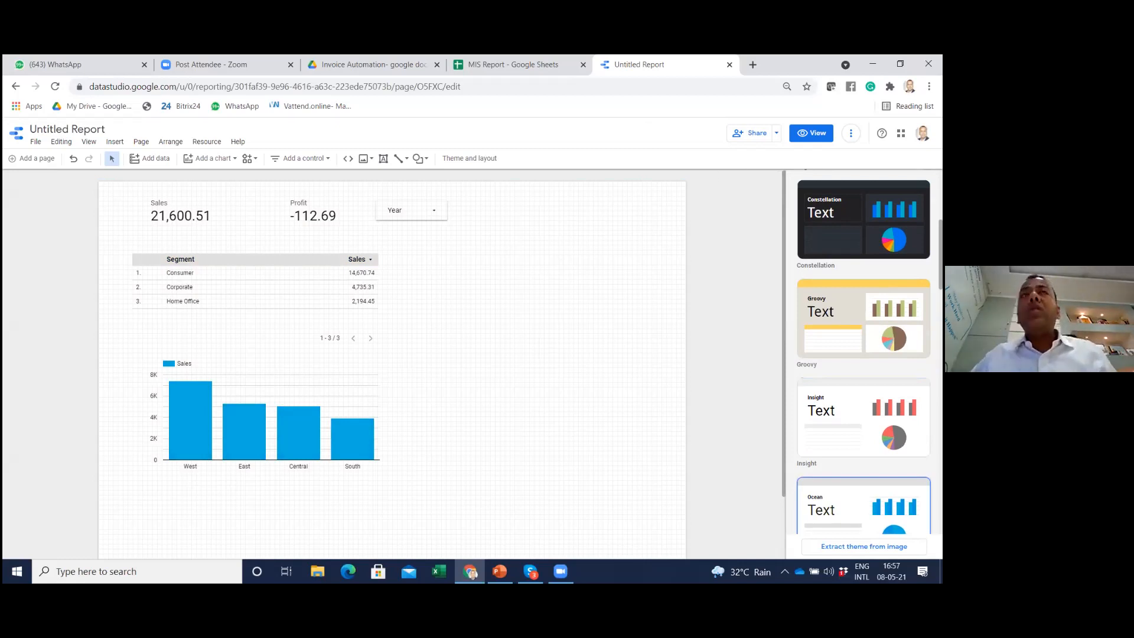
# Check the dialog for sharing the report with people without inviting anyone, and copy the link to the current report view
pyautogui.click(759, 134)
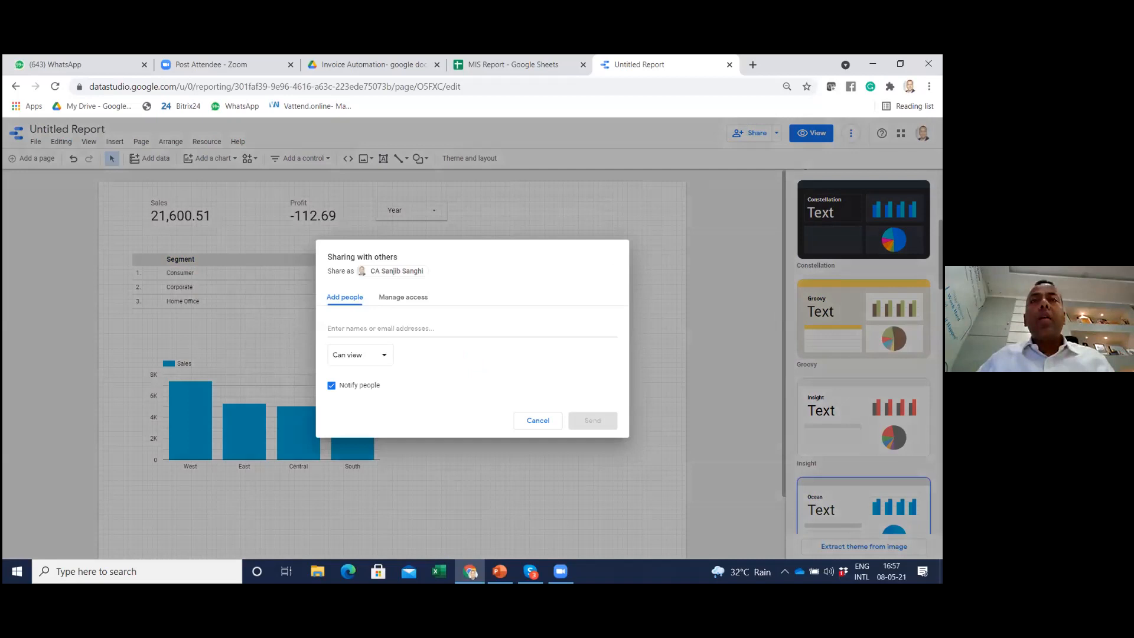
pyautogui.click(535, 422)
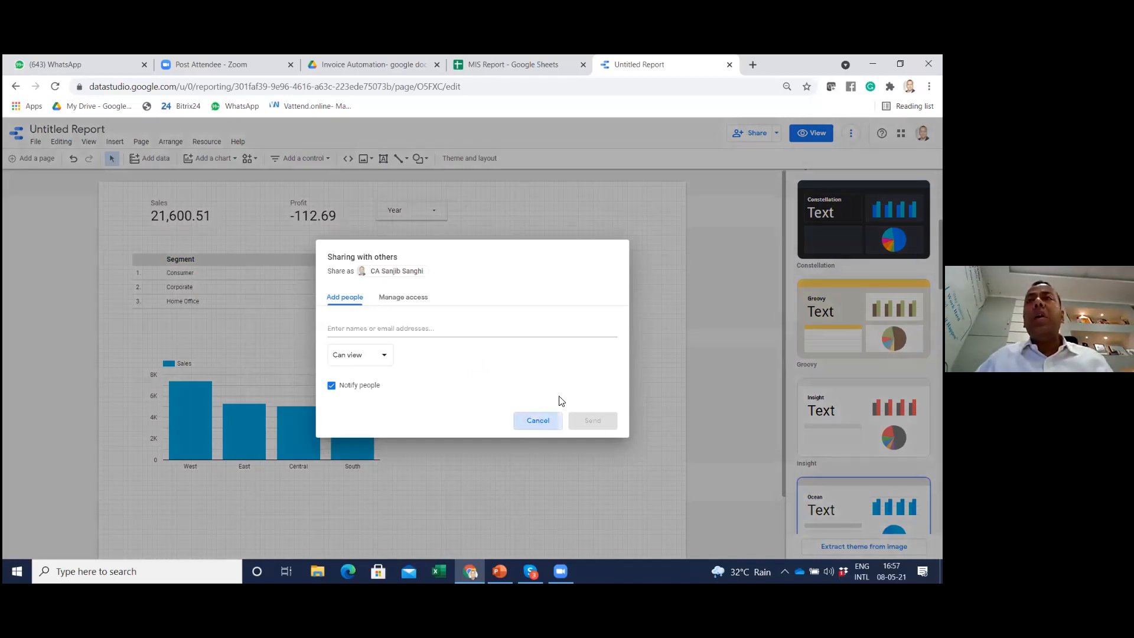
pyautogui.click(777, 133)
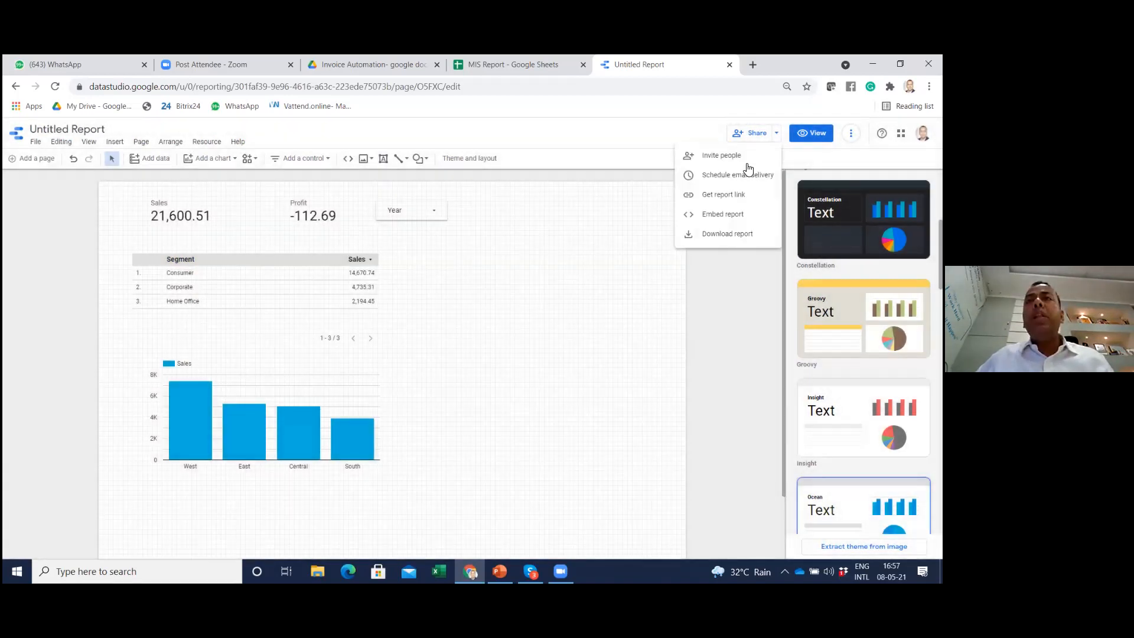
pyautogui.click(723, 195)
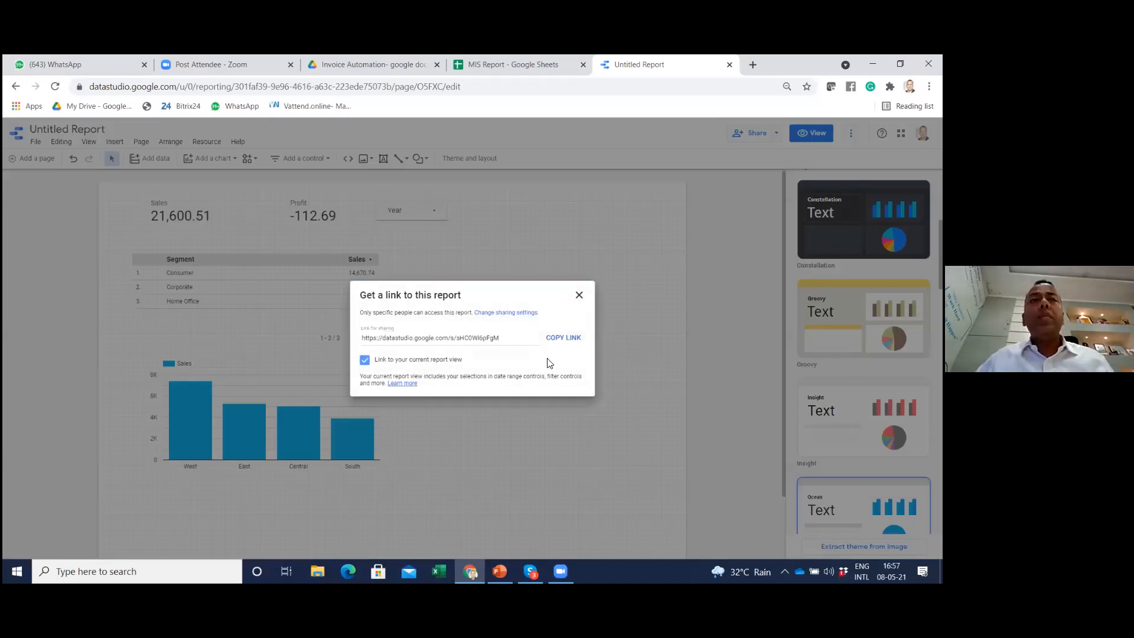
pyautogui.click(552, 342)
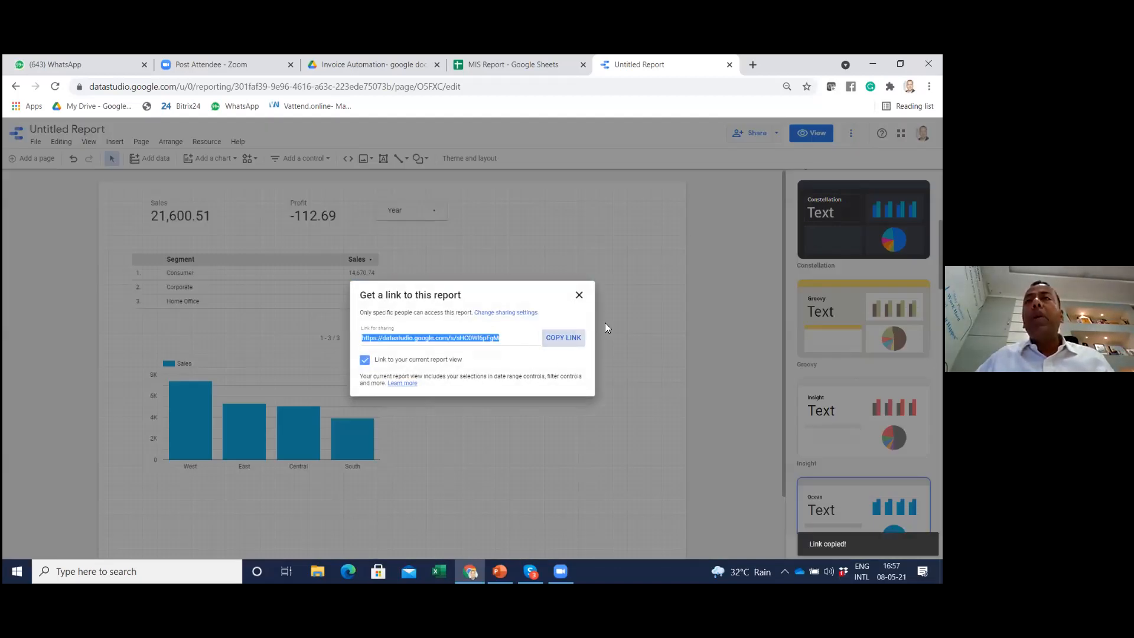
# Close the report link dialog and switch the report from editing to view mode
pyautogui.click(579, 295)
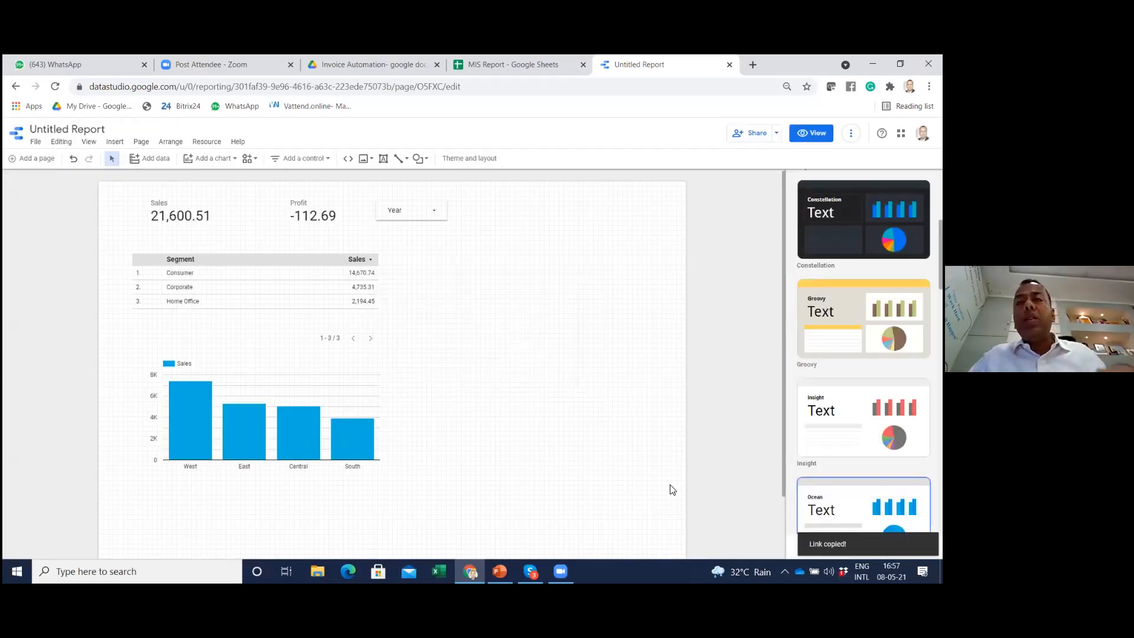
pyautogui.click(500, 369)
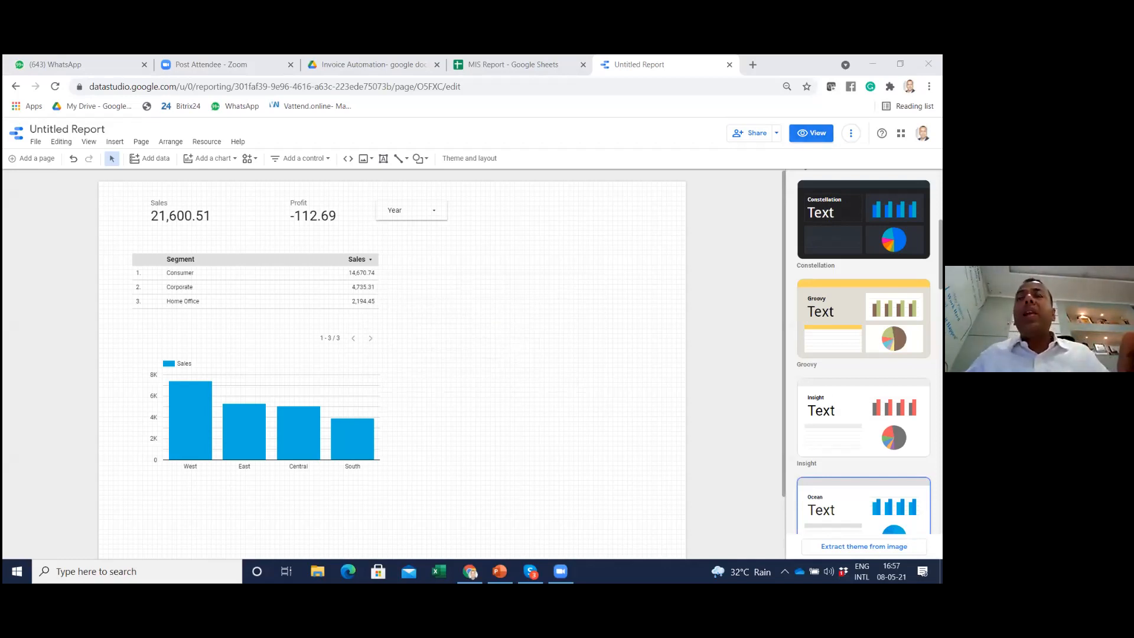
pyautogui.click(811, 133)
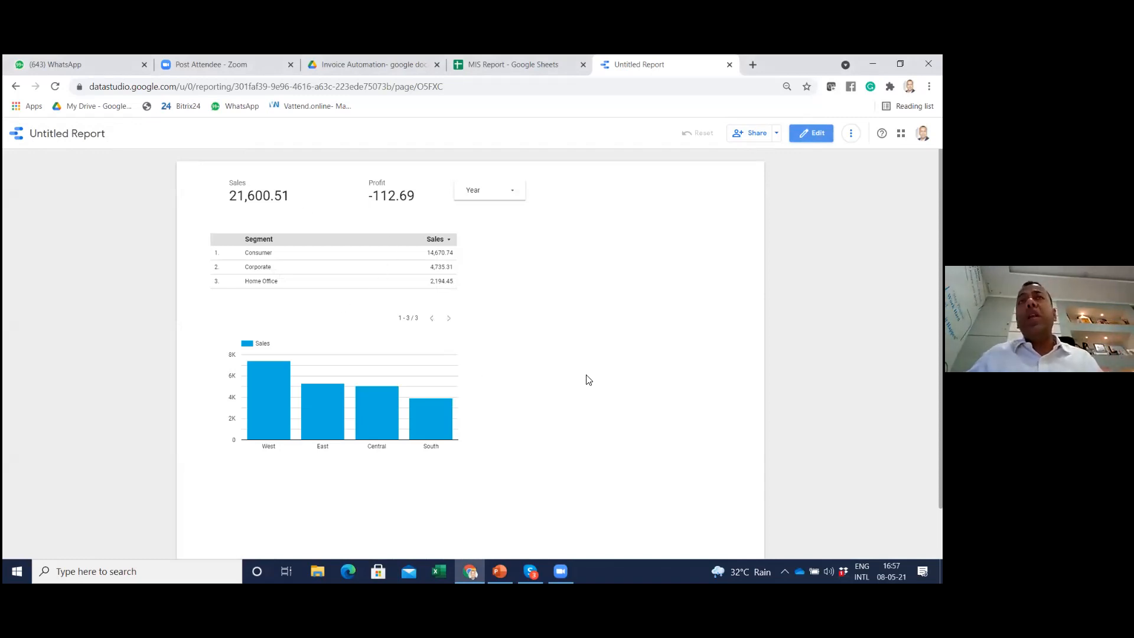
# Look at the source data in the MIS Report spreadsheet, and check the sharing options back in the report
pyautogui.click(512, 63)
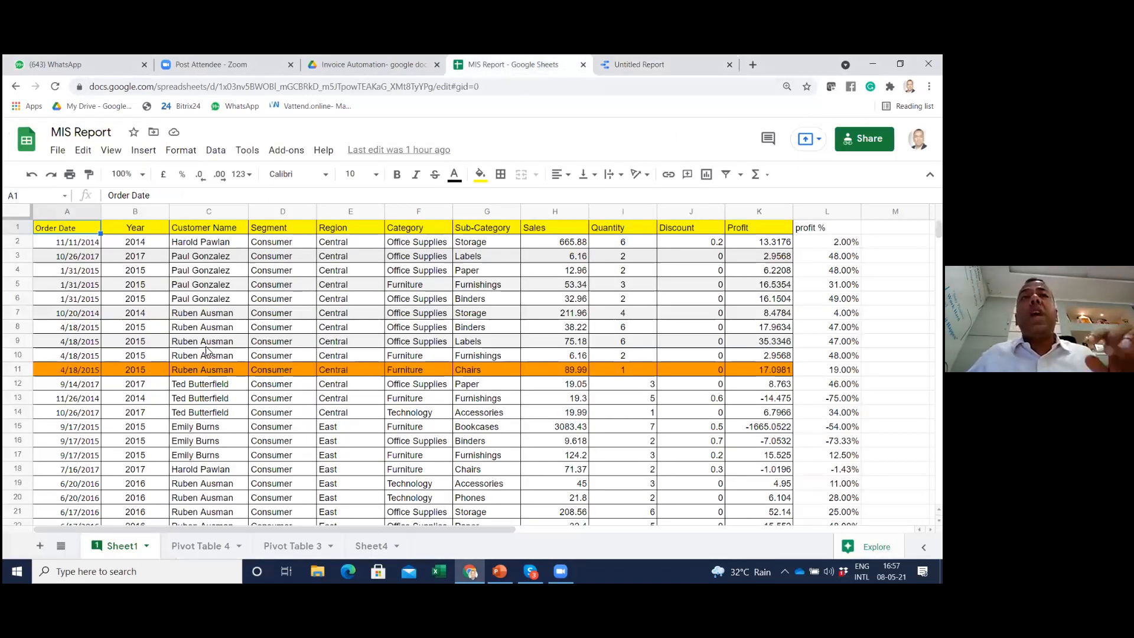
pyautogui.click(684, 64)
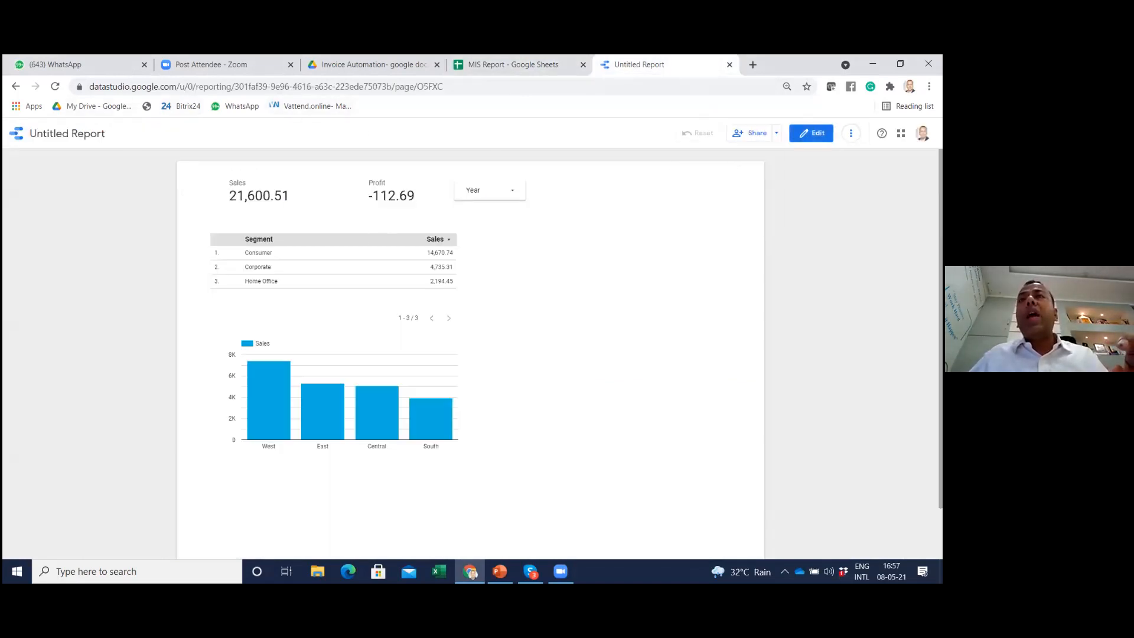
pyautogui.click(777, 133)
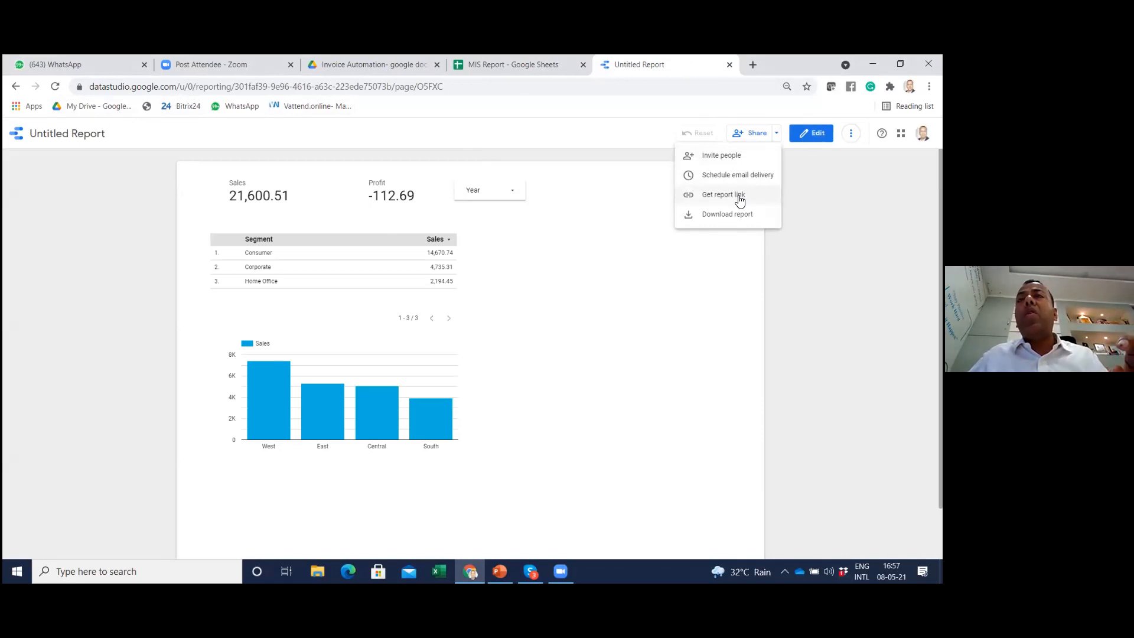
# Filter the report with the Year control so that only 2014 and 2015 are selected
pyautogui.click(490, 195)
pyautogui.click(488, 195)
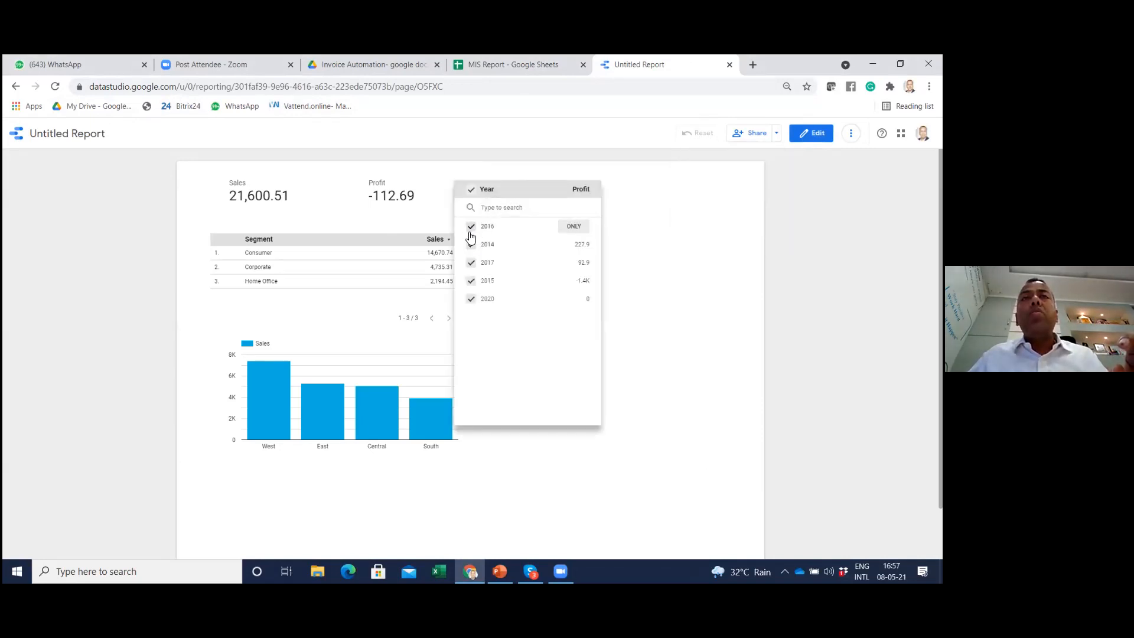
pyautogui.click(471, 245)
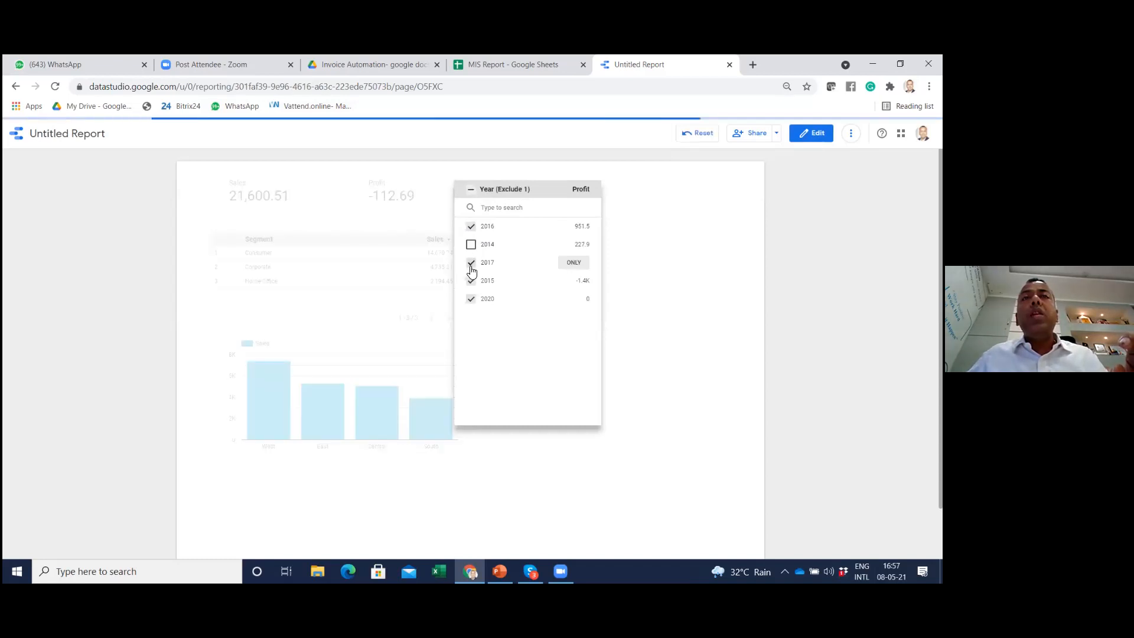
pyautogui.click(471, 227)
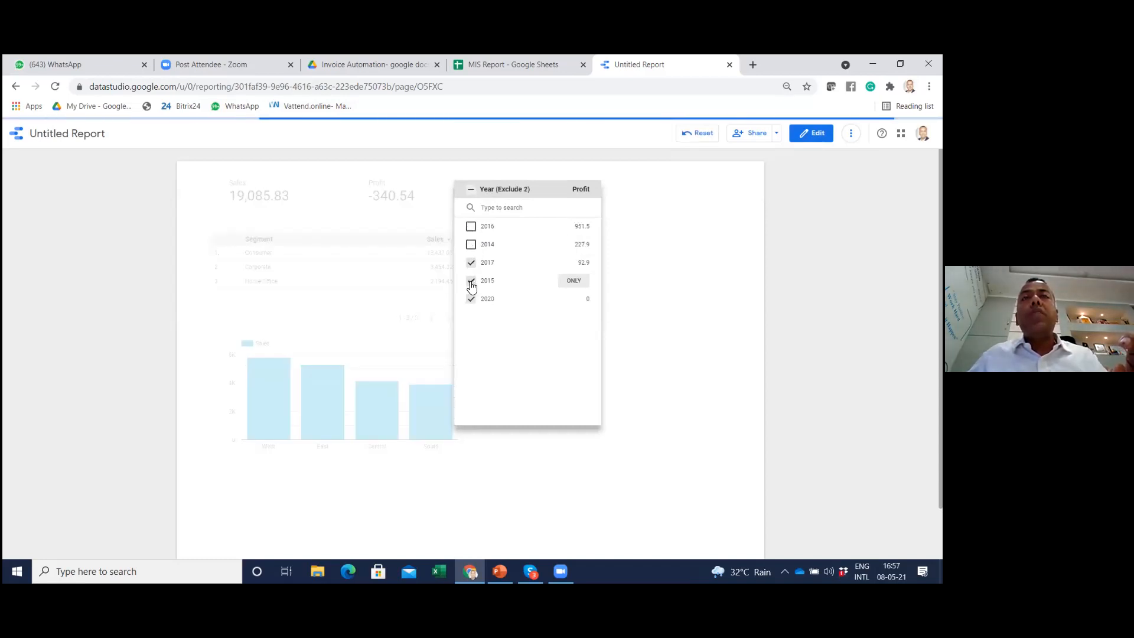
pyautogui.click(471, 263)
pyautogui.click(471, 299)
pyautogui.click(472, 244)
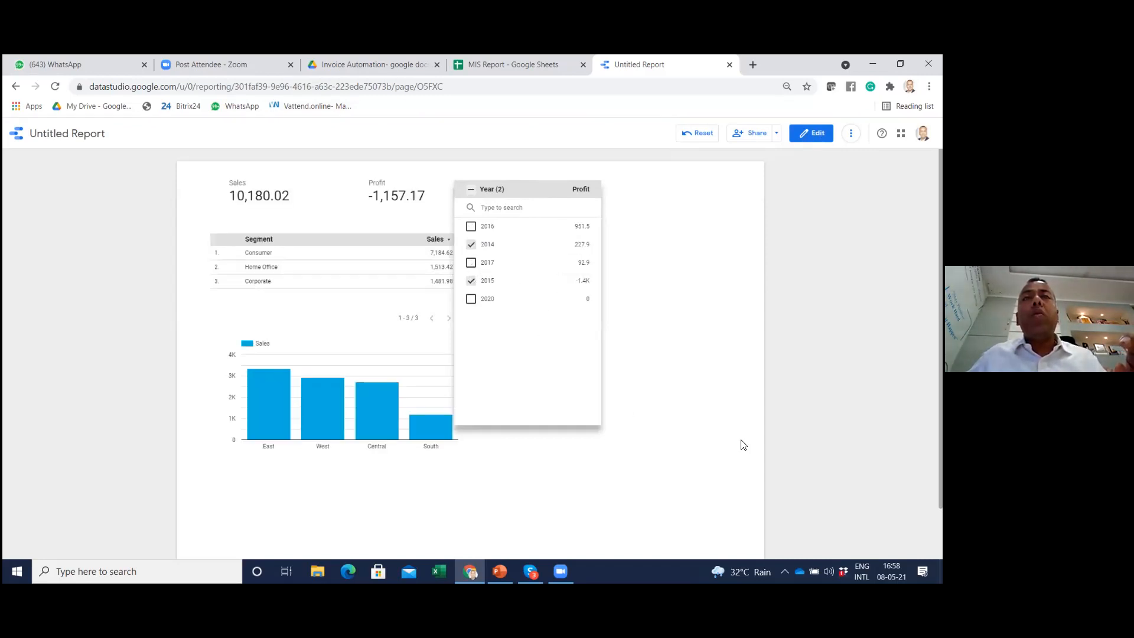
pyautogui.click(679, 364)
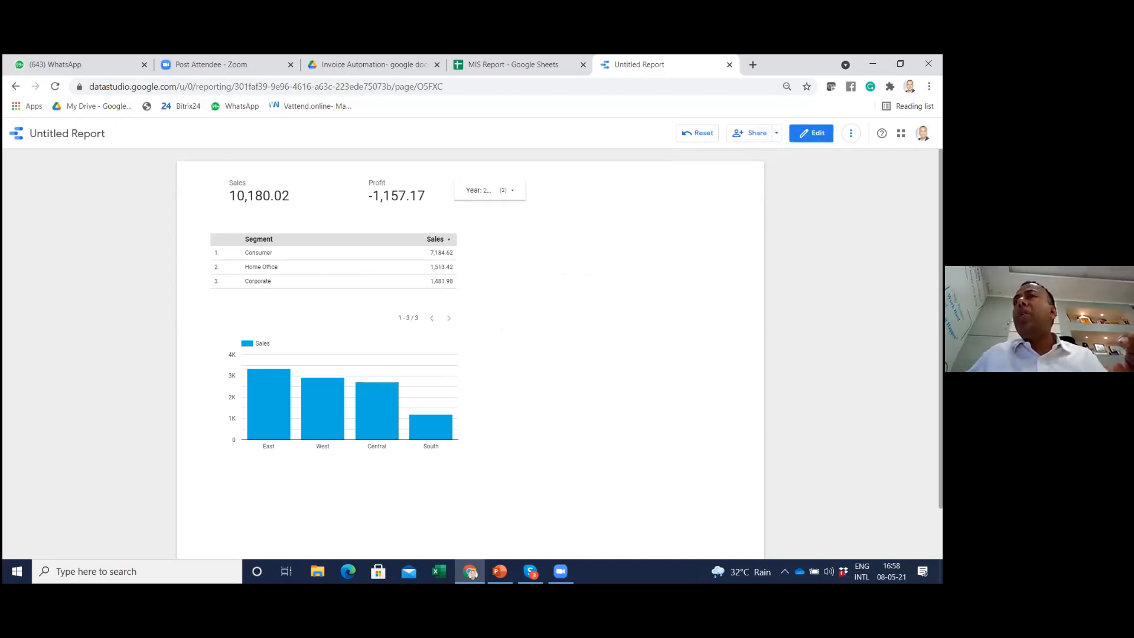
# Open the list of sharing options for the filtered report
pyautogui.click(777, 133)
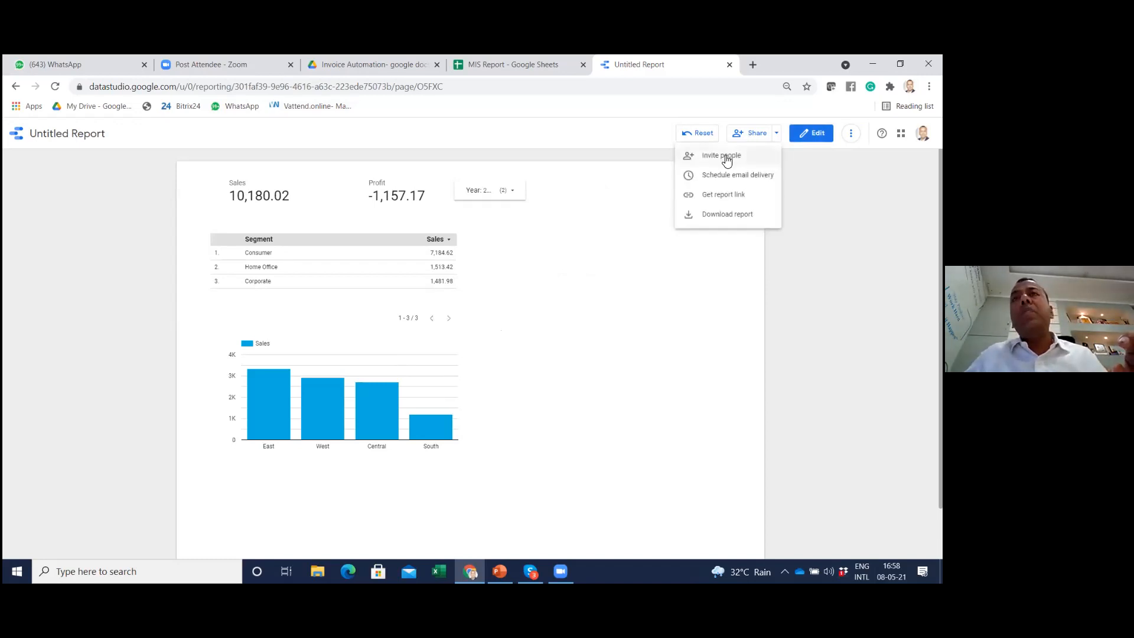